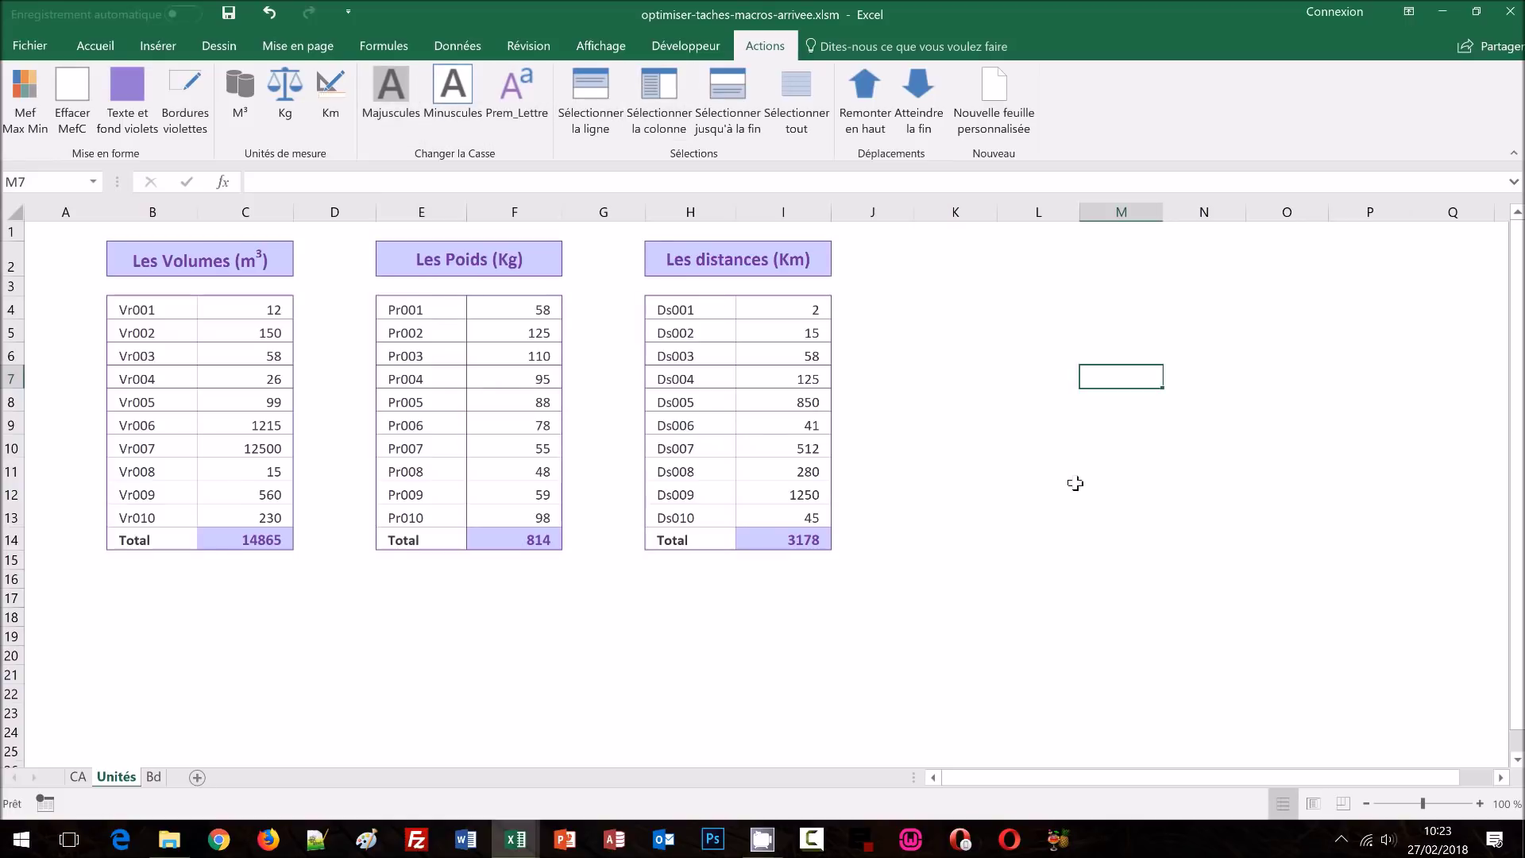
Step: On the CA sheet, highlight the highest and lowest sales in C5:F16 with the Mef Max Min macro
left_click(939, 399)
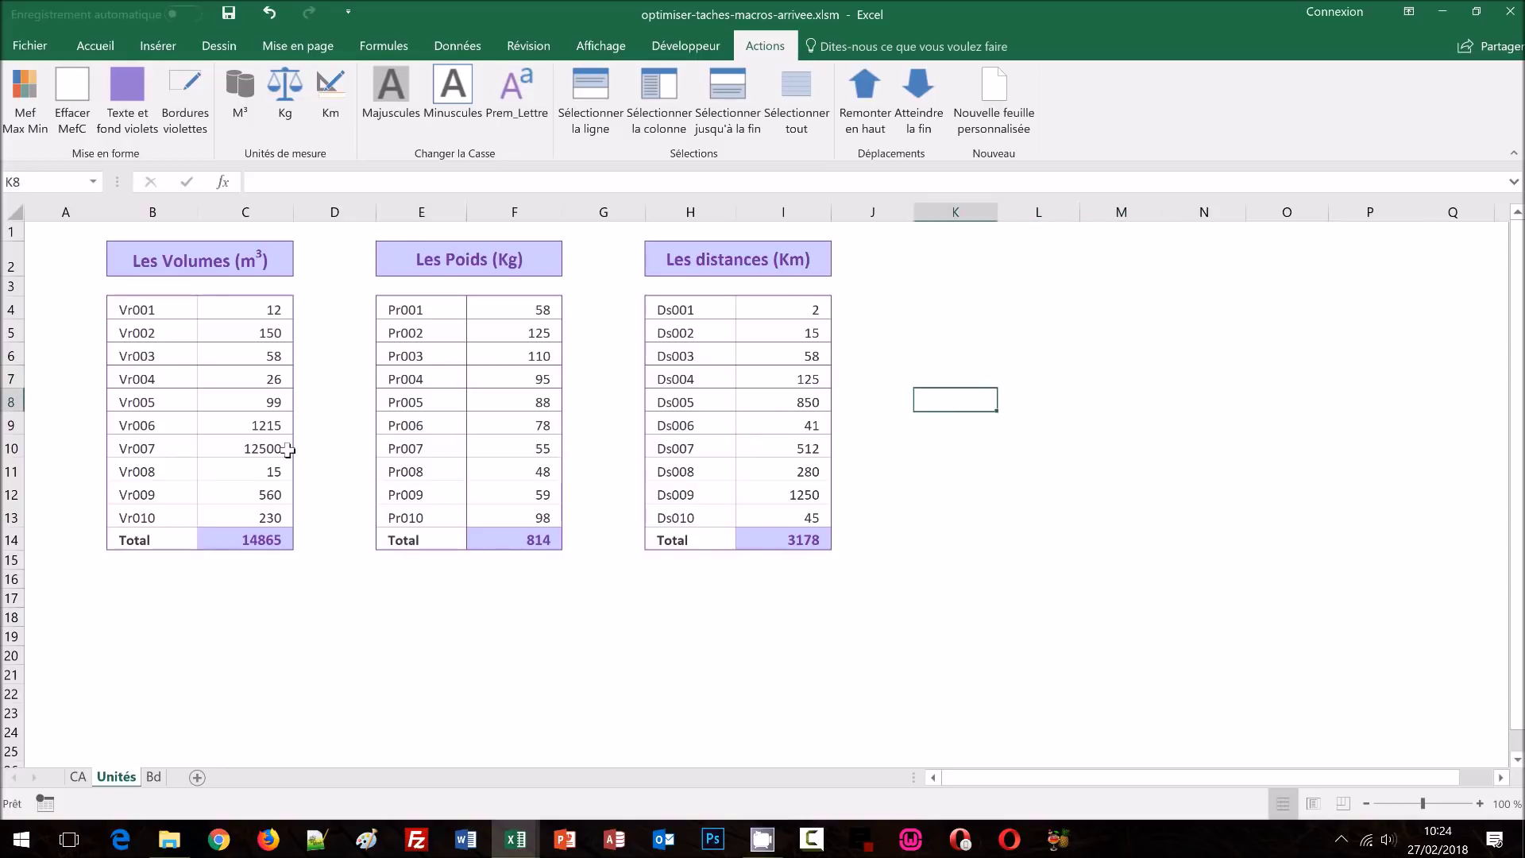
left_click(77, 780)
left_click(966, 394)
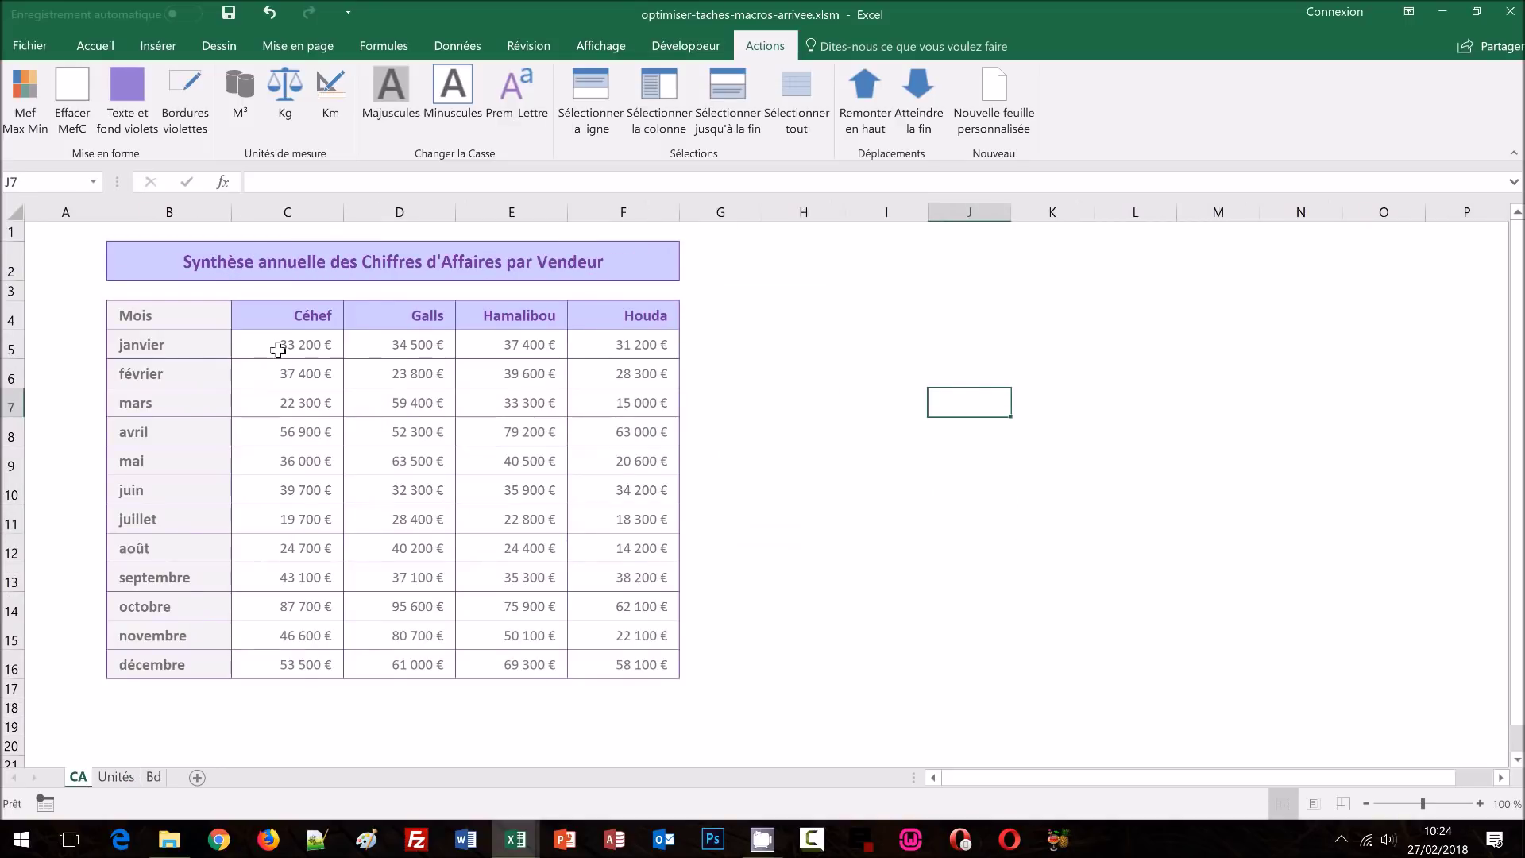
left_click_drag(272, 344, 621, 665)
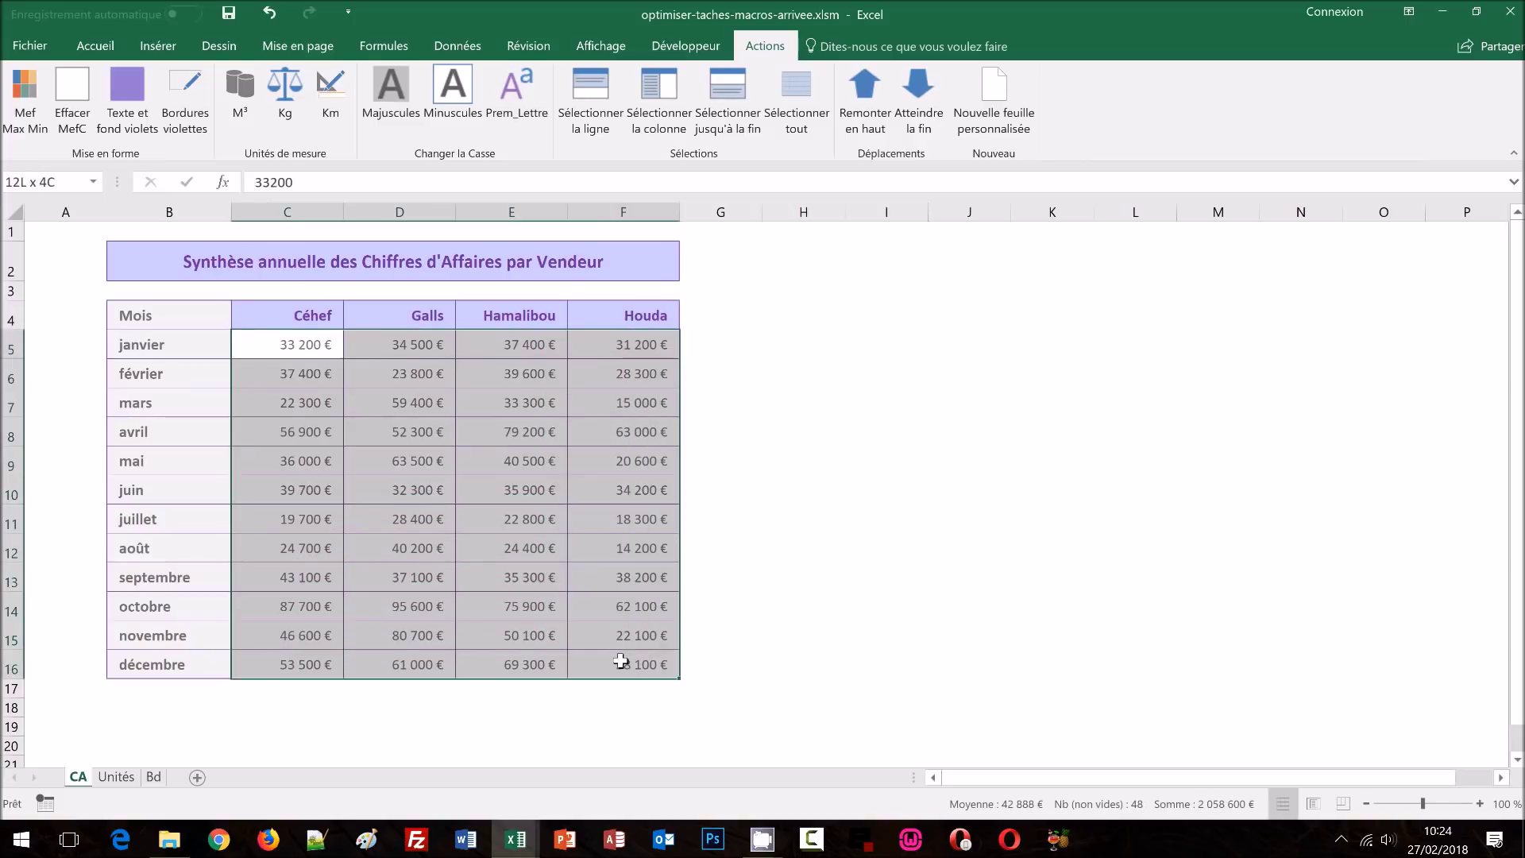
left_click(26, 104)
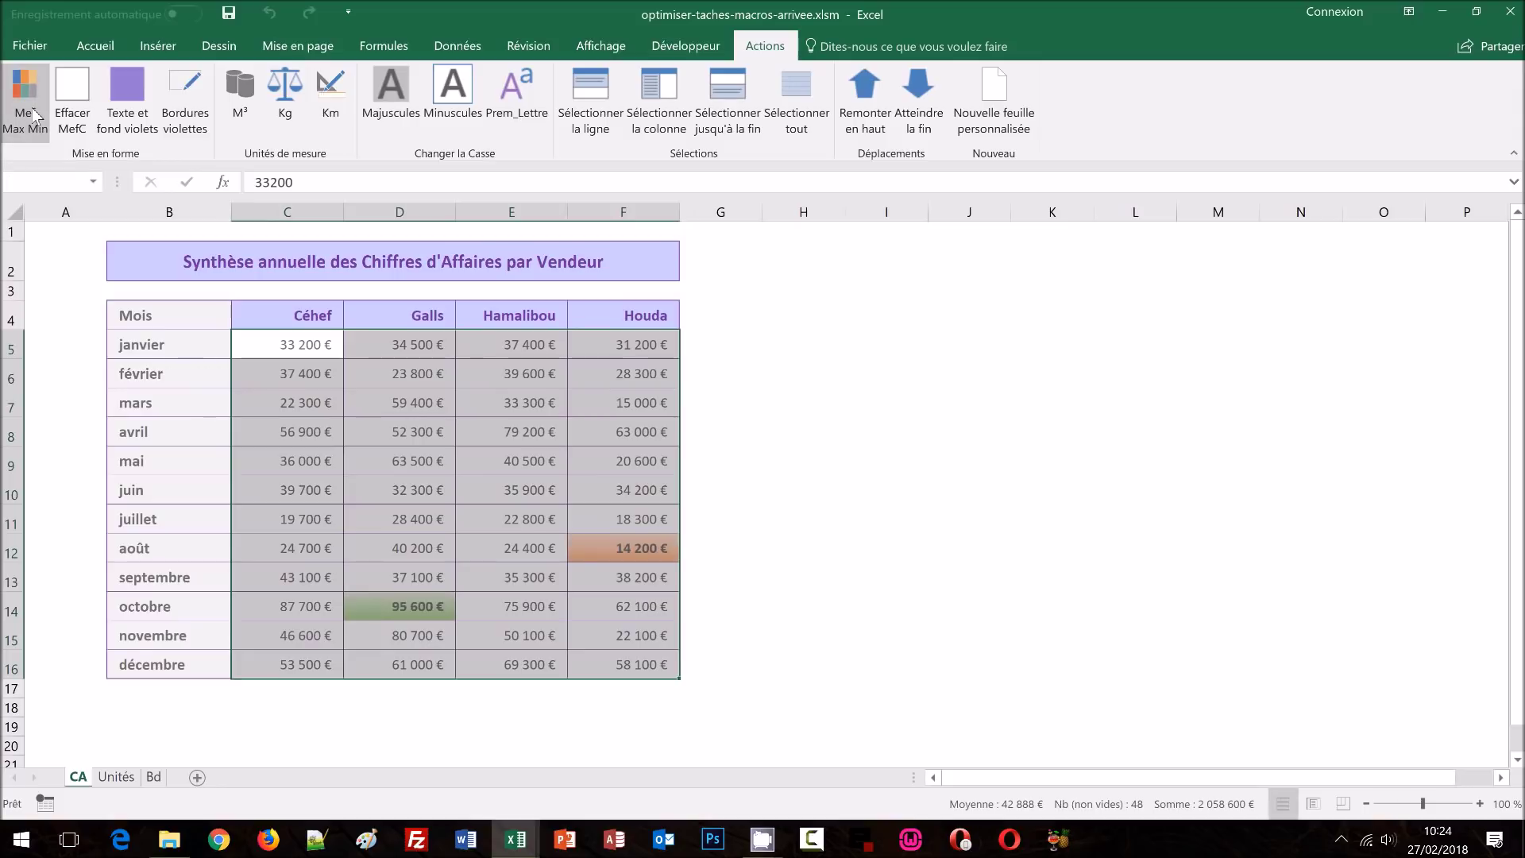
left_click(758, 436)
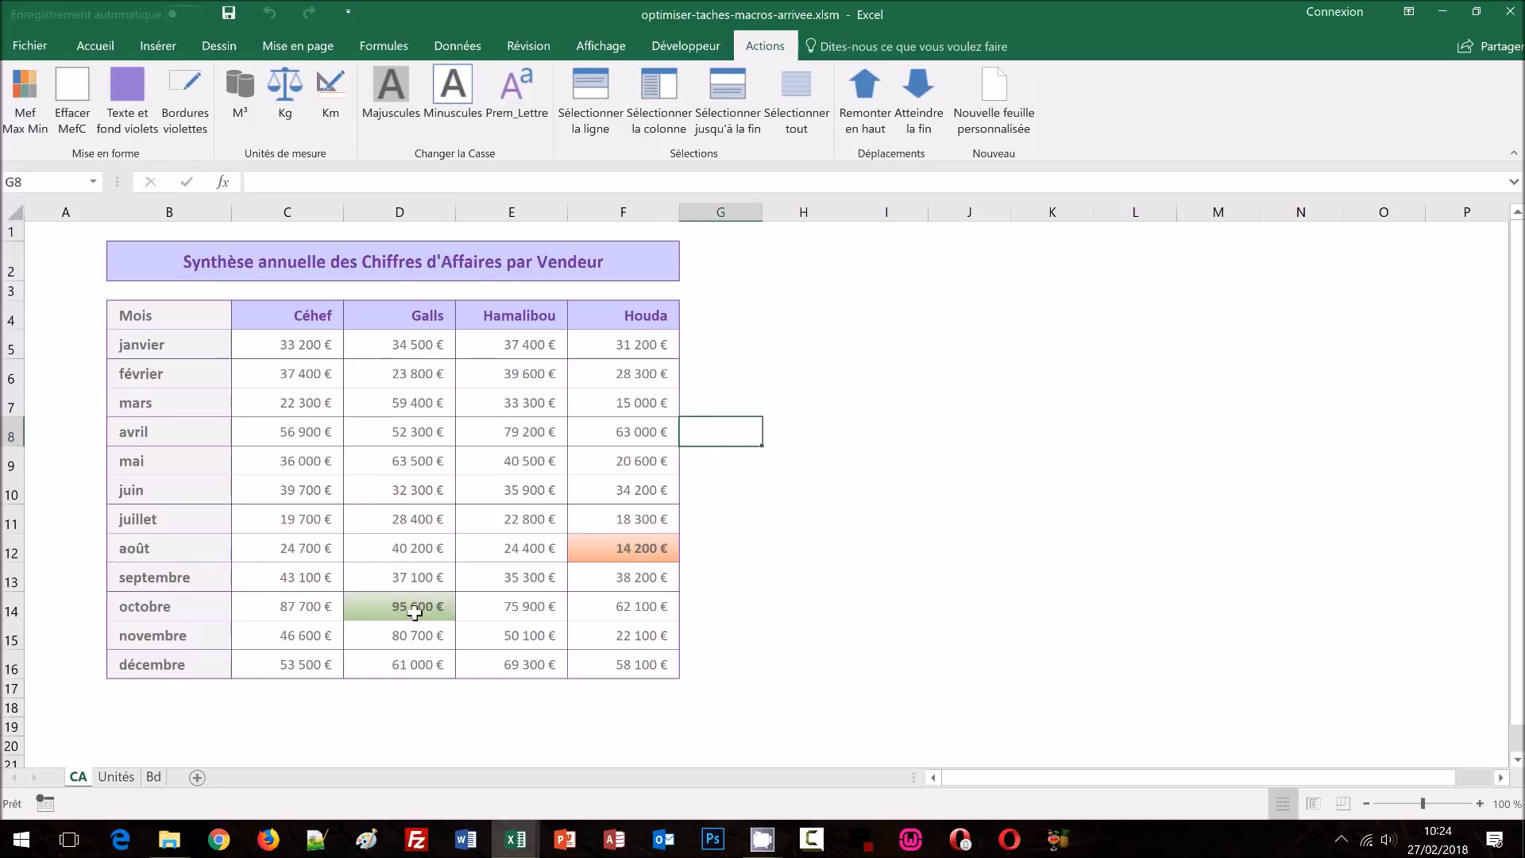
Step: Clear the conditional formatting from the sales range C5:F16 with the Effacer MefC macro
left_click_drag(256, 341, 617, 660)
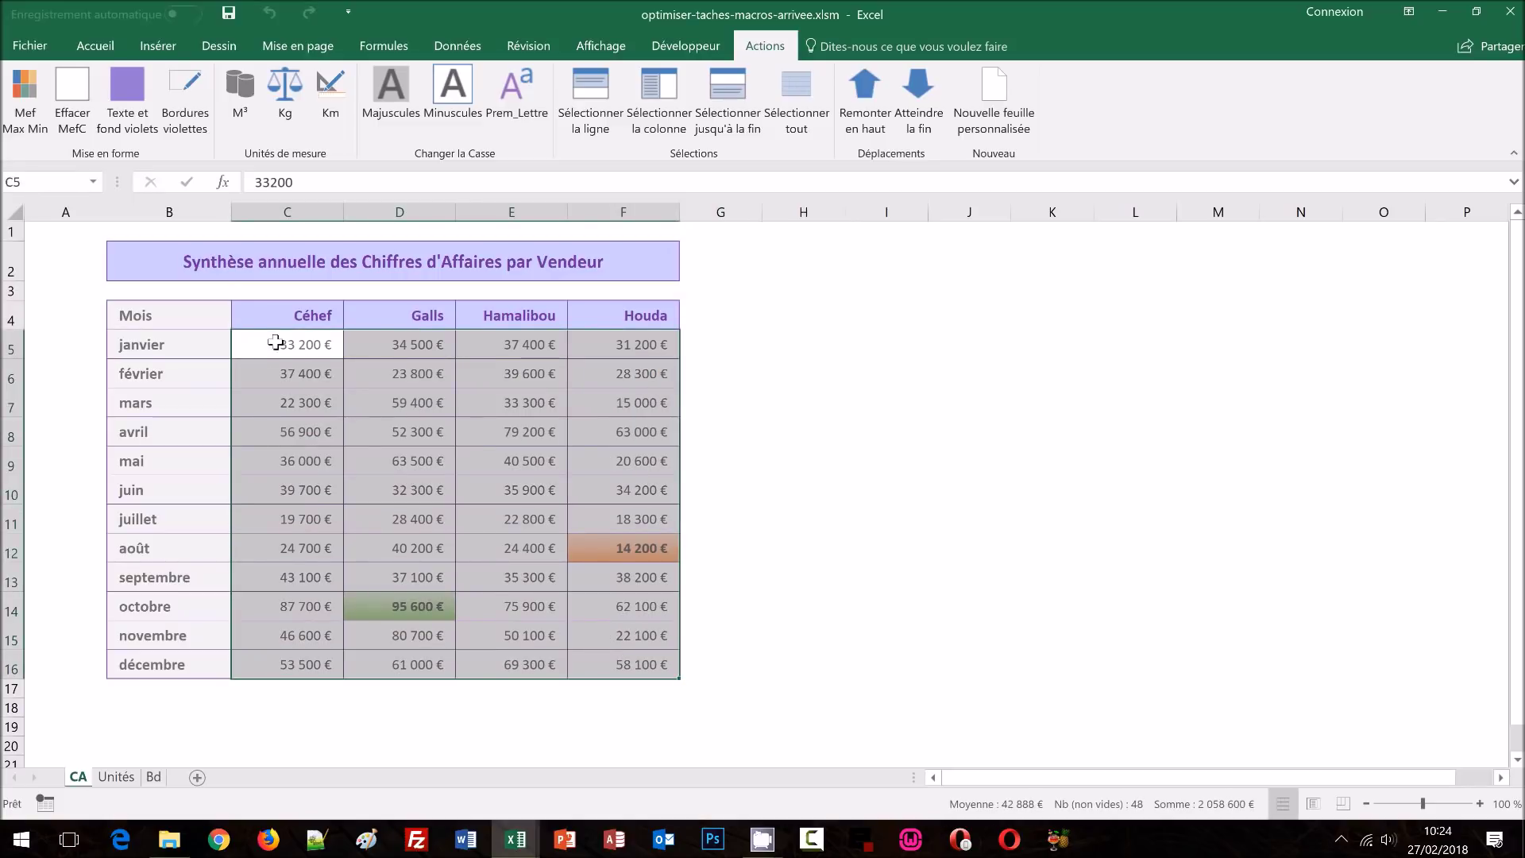
left_click(70, 118)
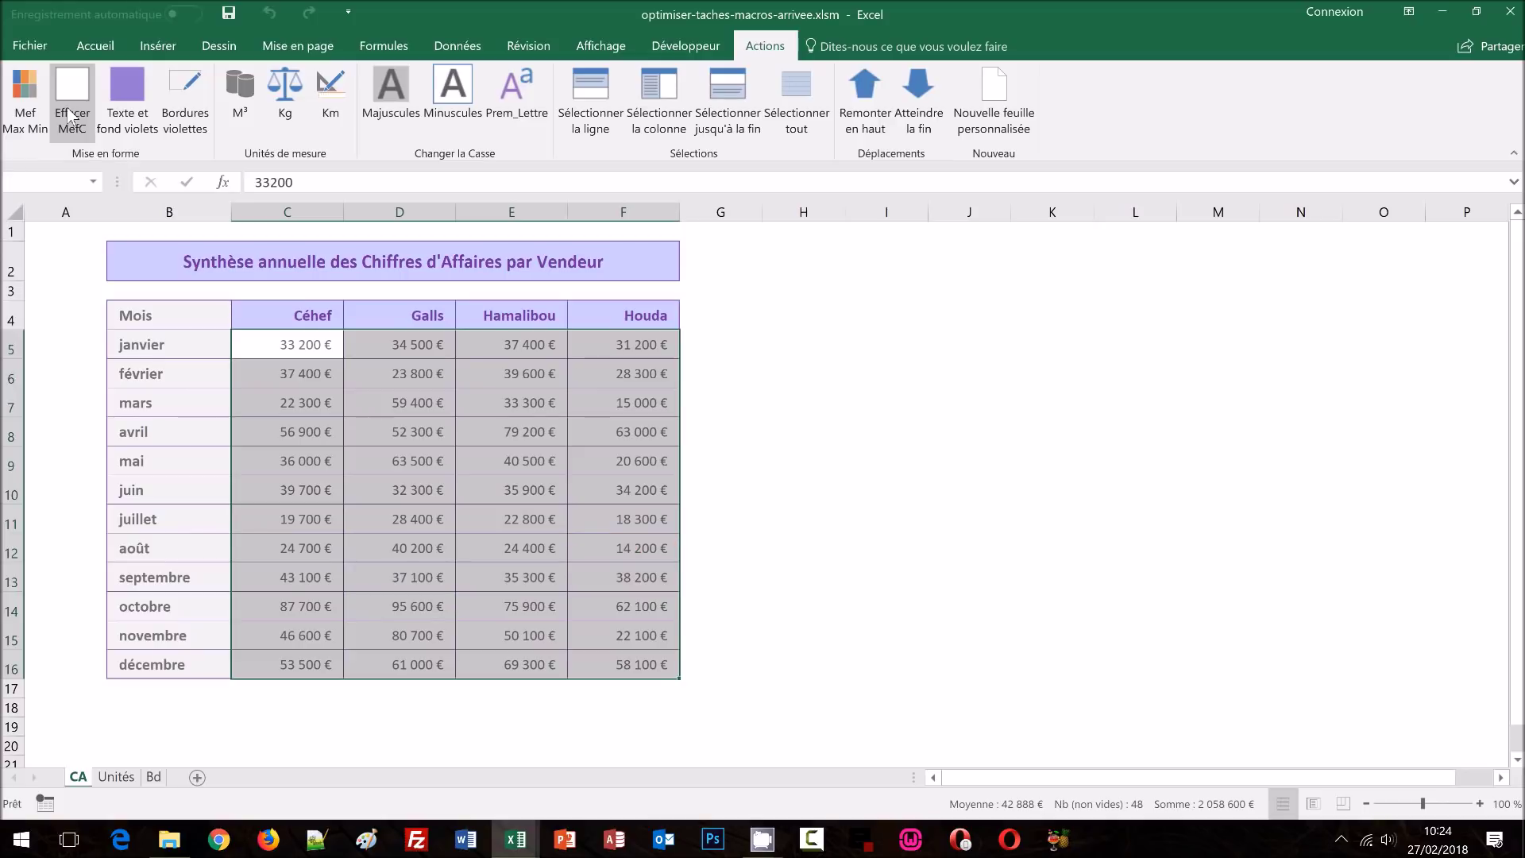
left_click(783, 407)
Step: Highlight the highest and lowest January sales, C5:F5 on the CA sheet, with the Mef Max Min macro
left_click_drag(274, 344, 612, 343)
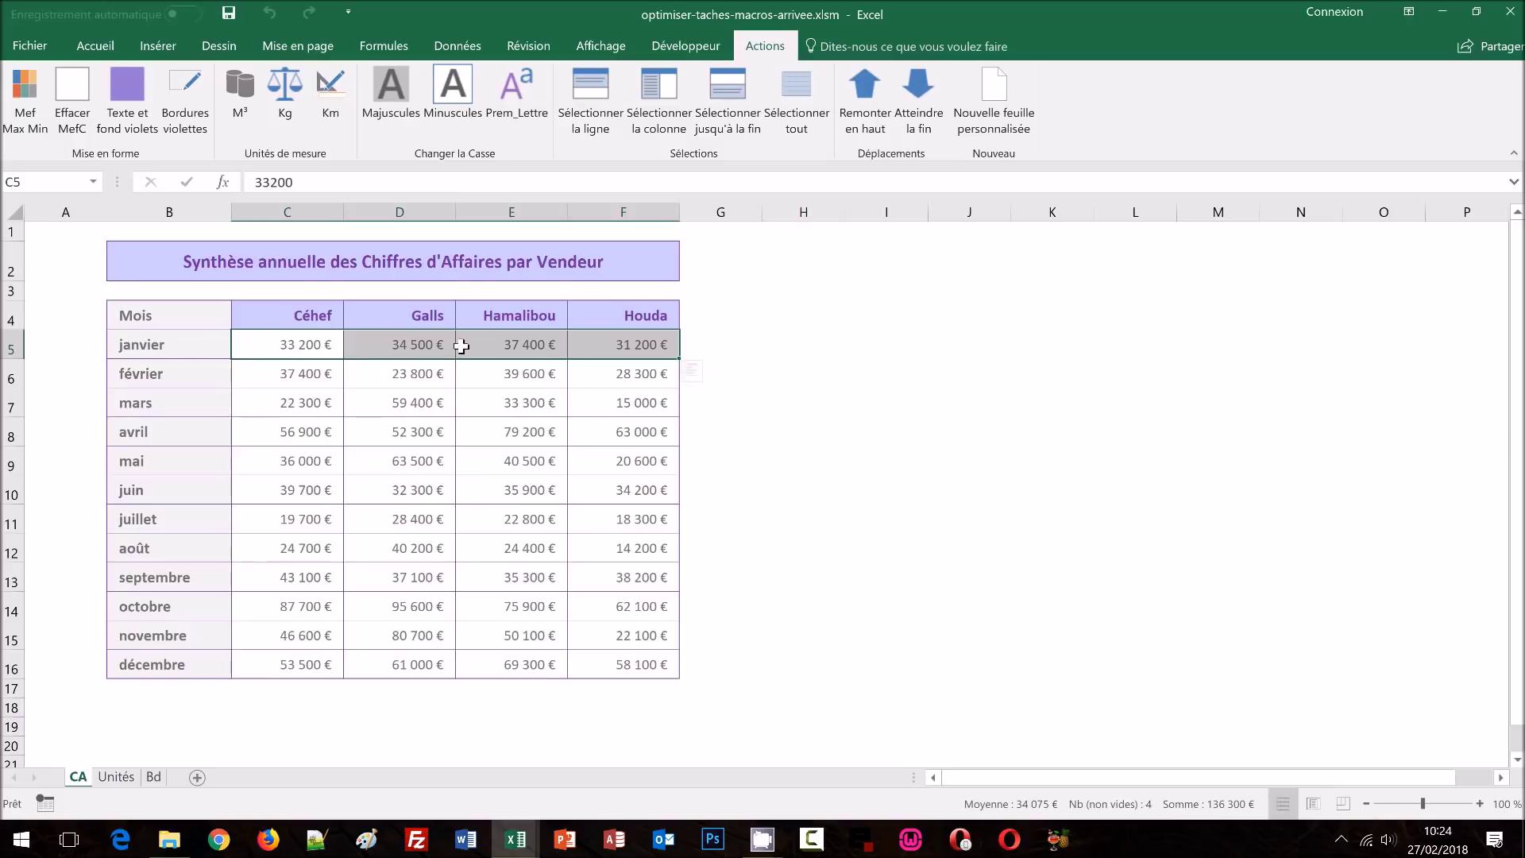
left_click(30, 98)
left_click(859, 483)
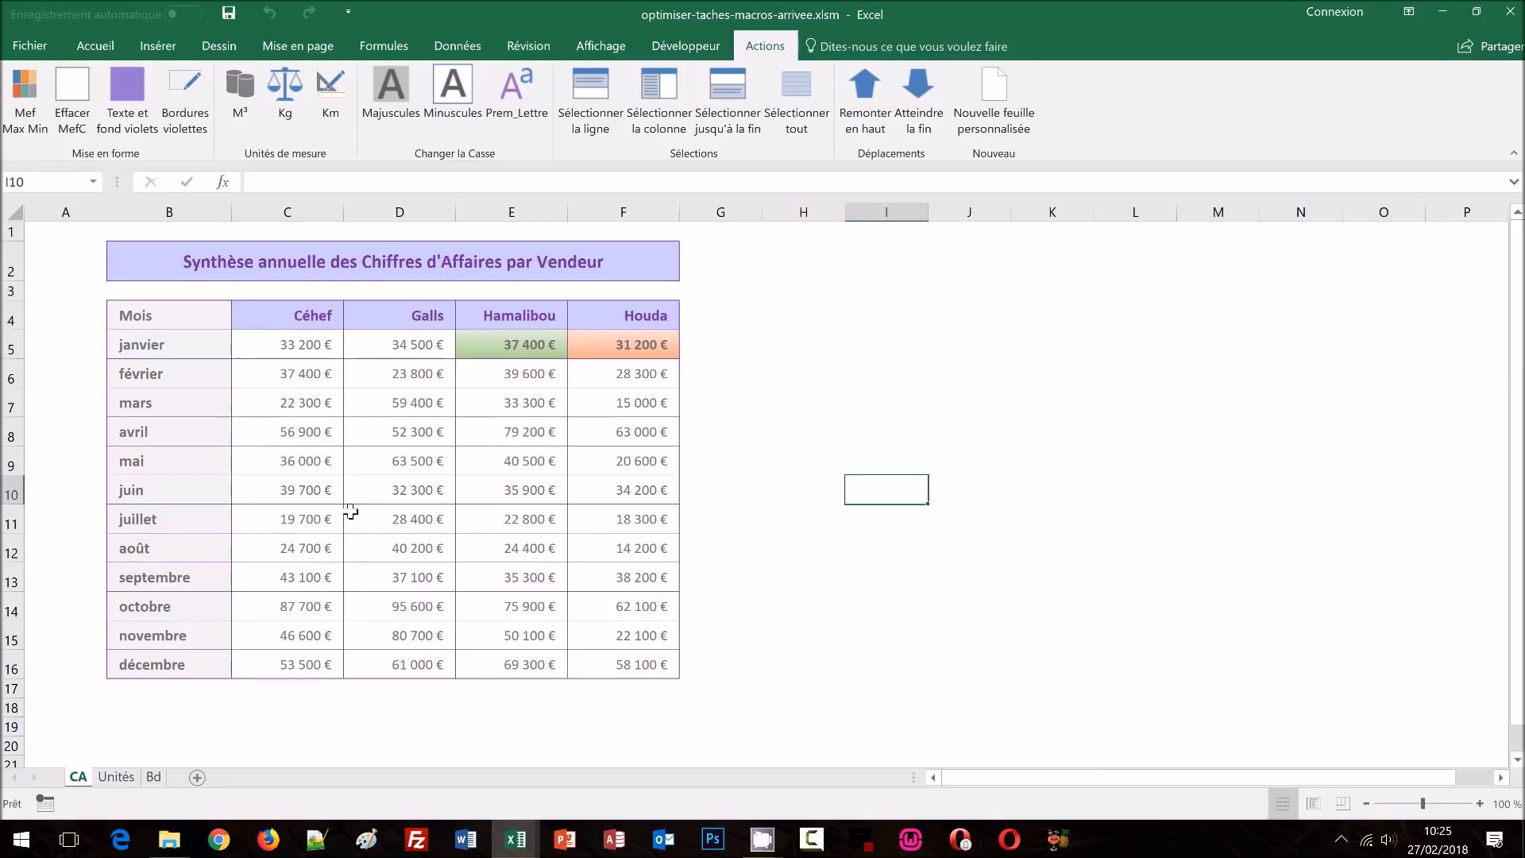
Step: On the Unités sheet, apply the m³ unit format to the volumes and their total in C4:C14
left_click(120, 778)
left_click(488, 679)
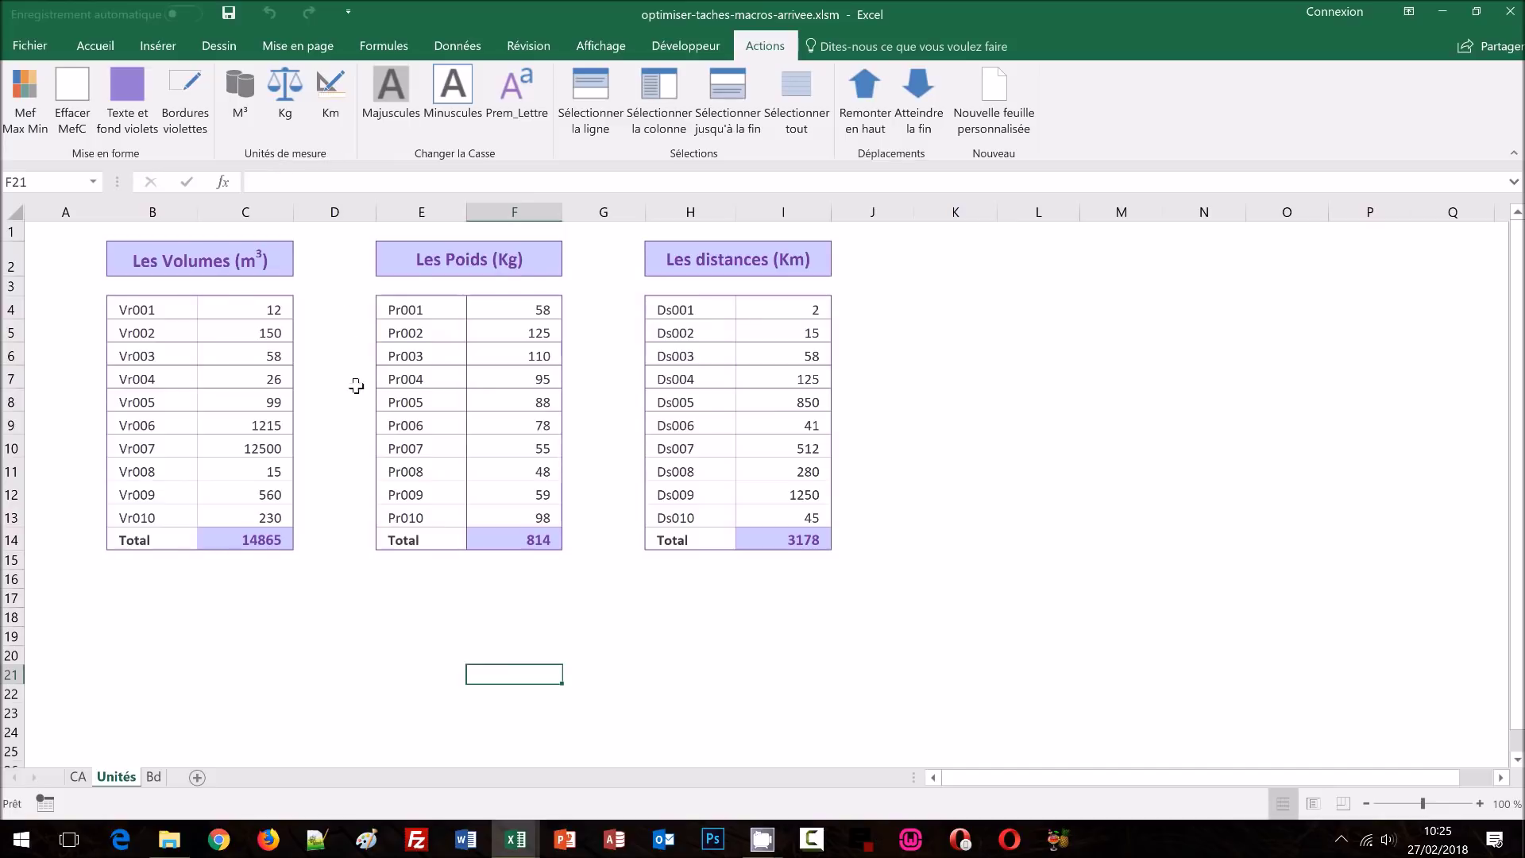
left_click(343, 616)
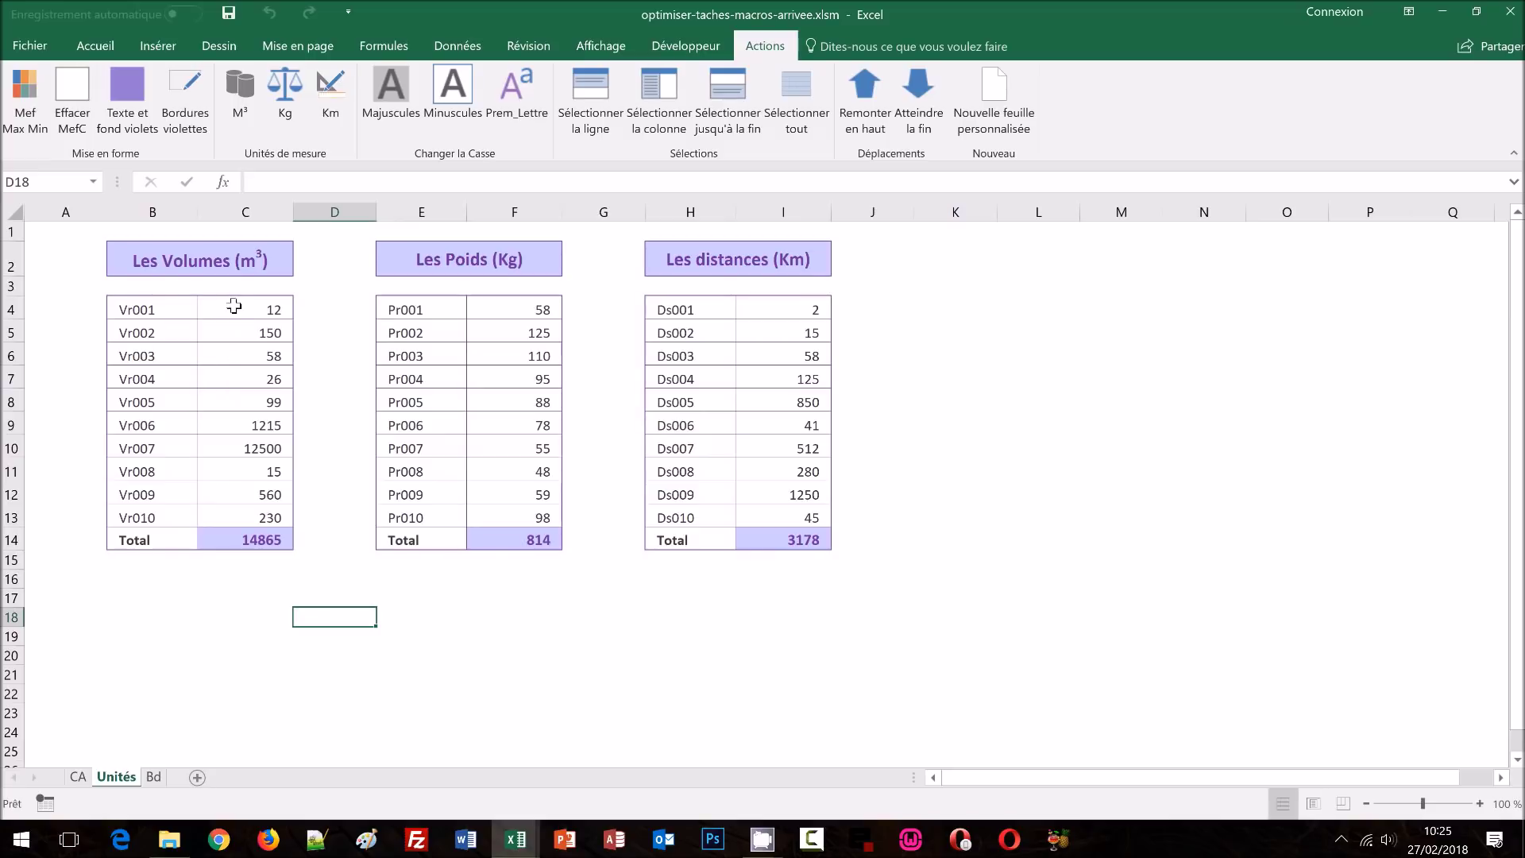
left_click_drag(234, 305, 248, 534)
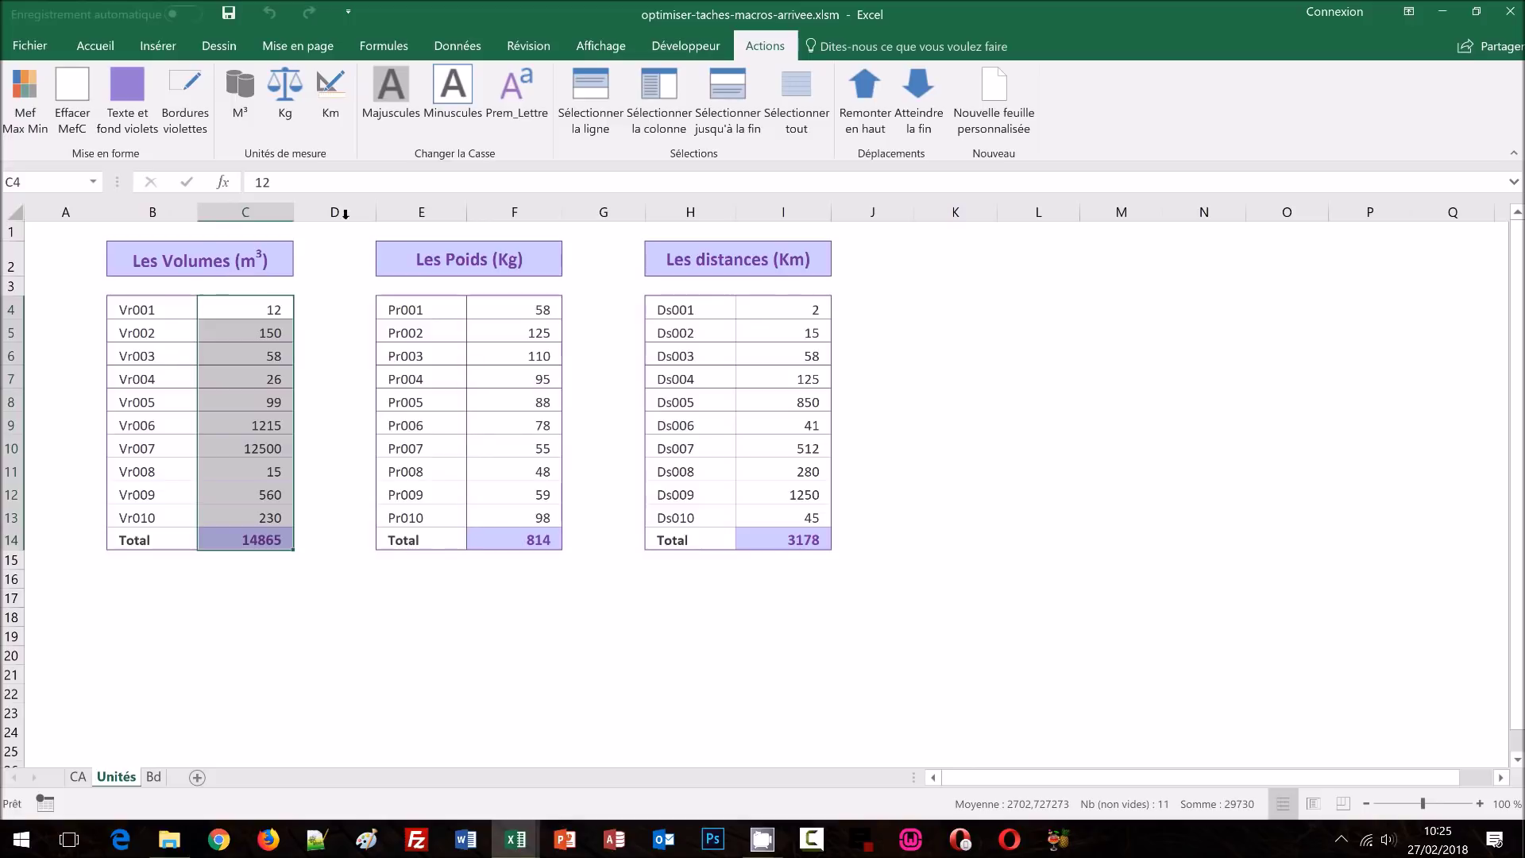
left_click(240, 86)
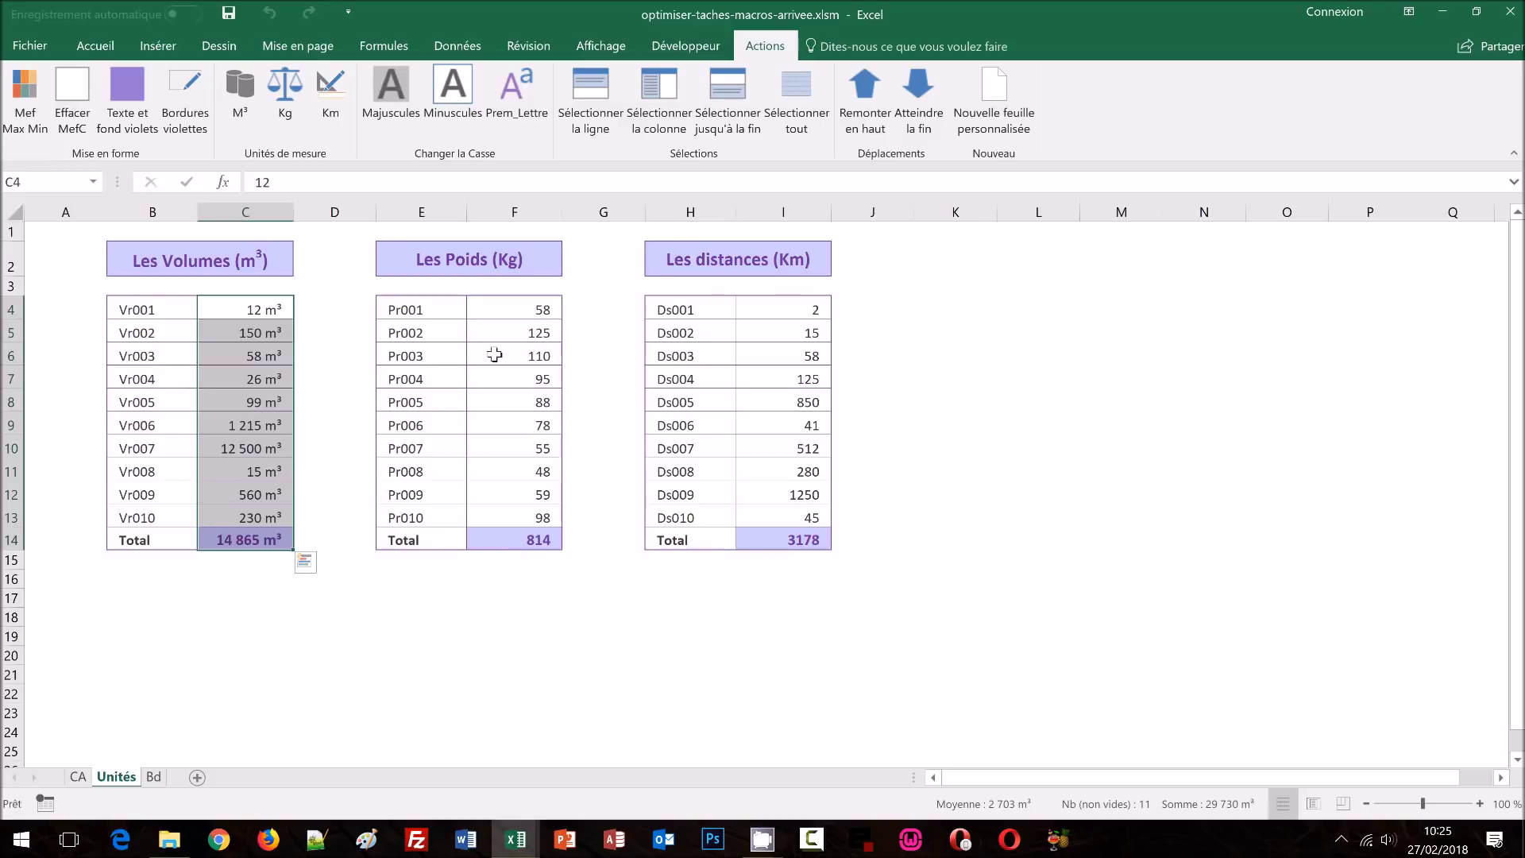
Step: Apply the Kg format to the weights in F4:F14 and the Km format to the distances in I4:I14
left_click_drag(517, 308, 508, 540)
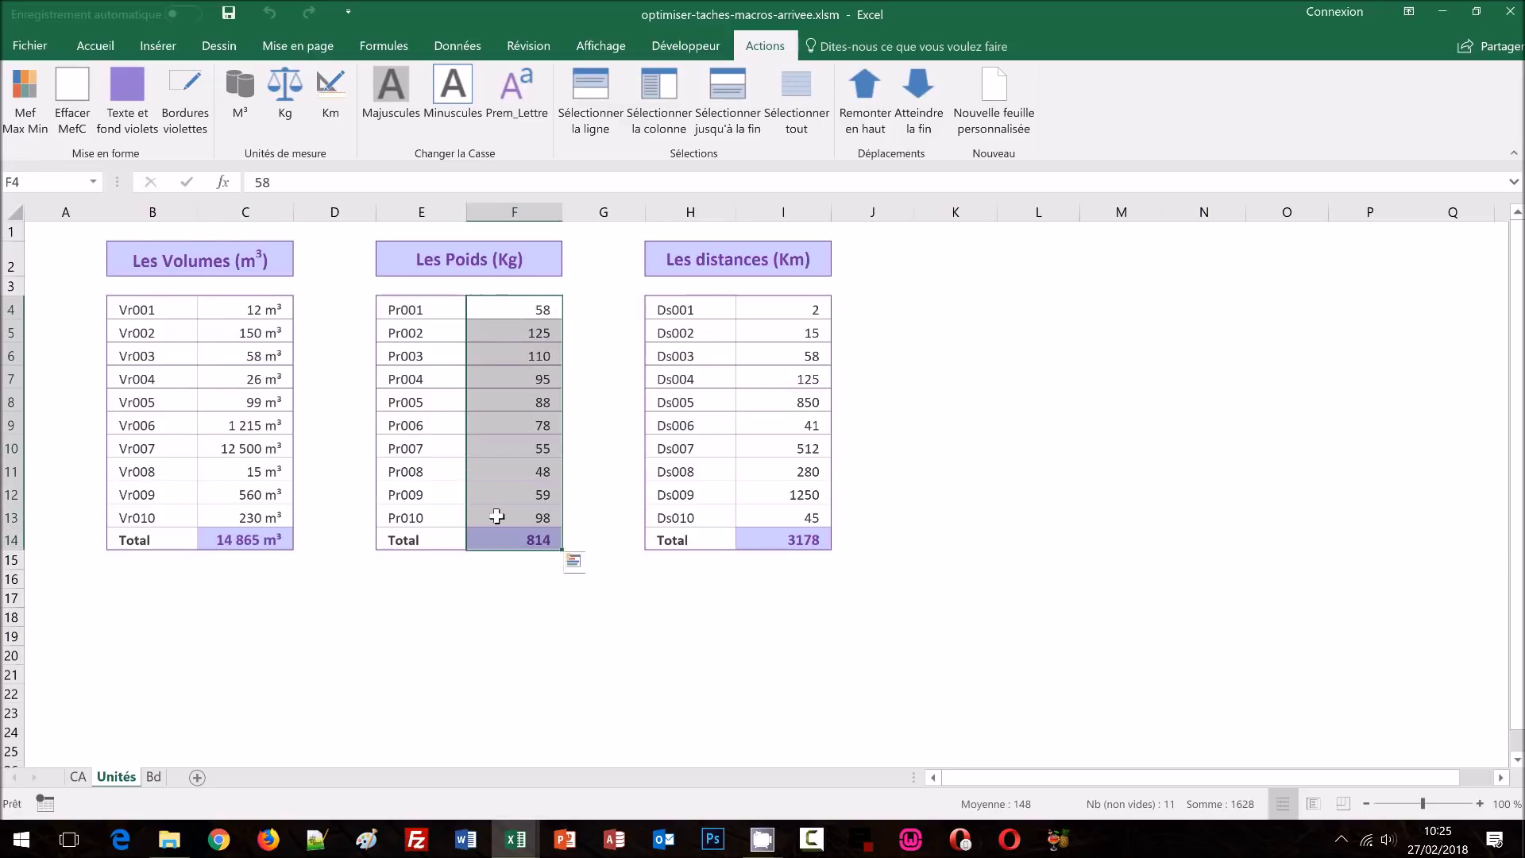
left_click(277, 101)
left_click_drag(797, 309, 792, 549)
left_click(330, 87)
left_click(873, 377)
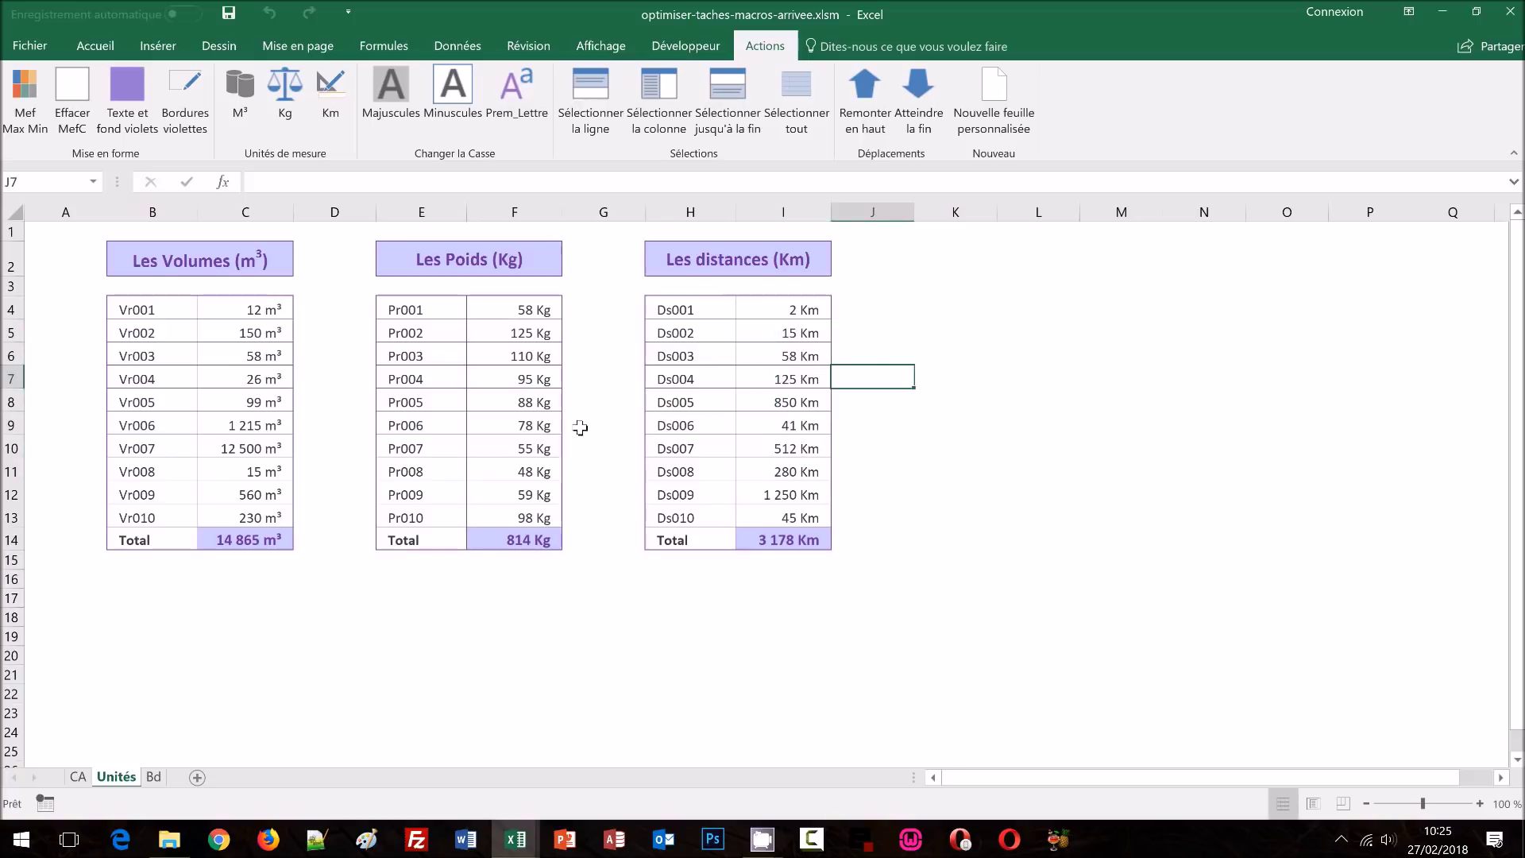
left_click(233, 426)
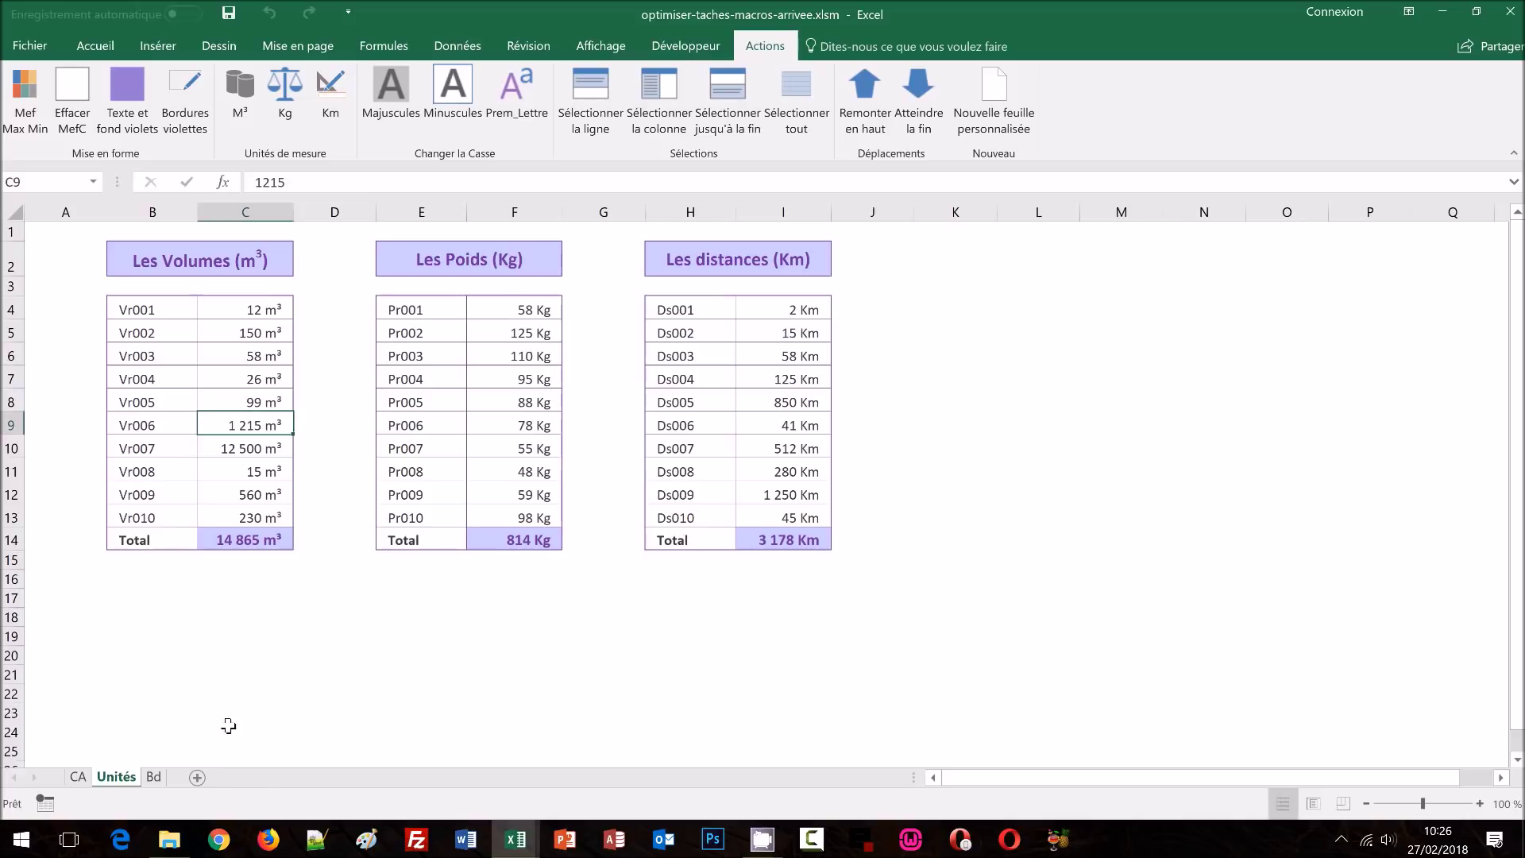
Step: On the CA sheet, convert the seller names in the header cells C4:F4 to uppercase
left_click(78, 777)
left_click(799, 295)
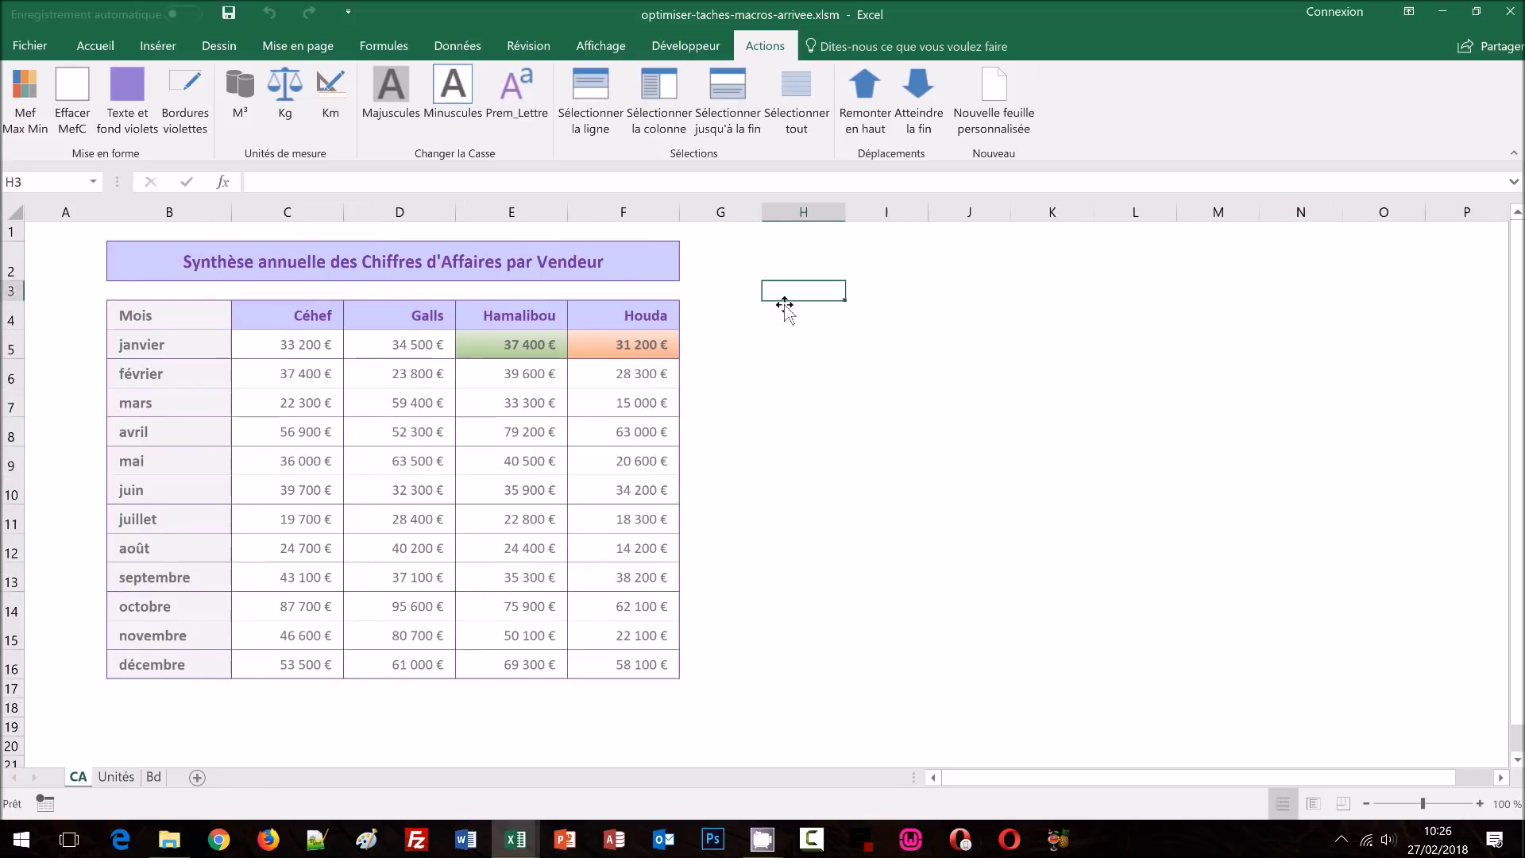
left_click_drag(287, 316, 619, 311)
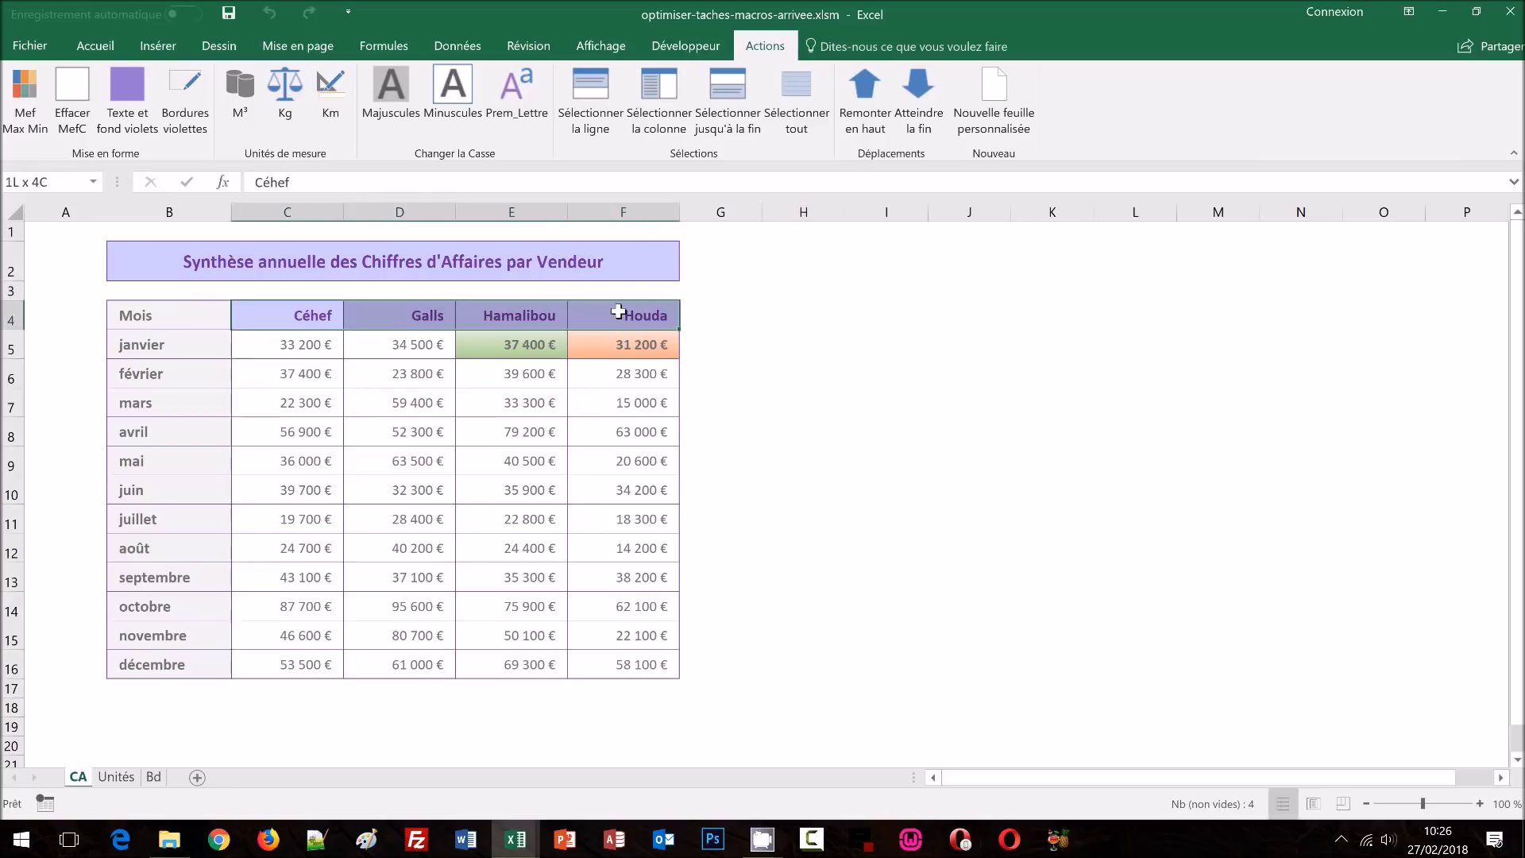
left_click(407, 103)
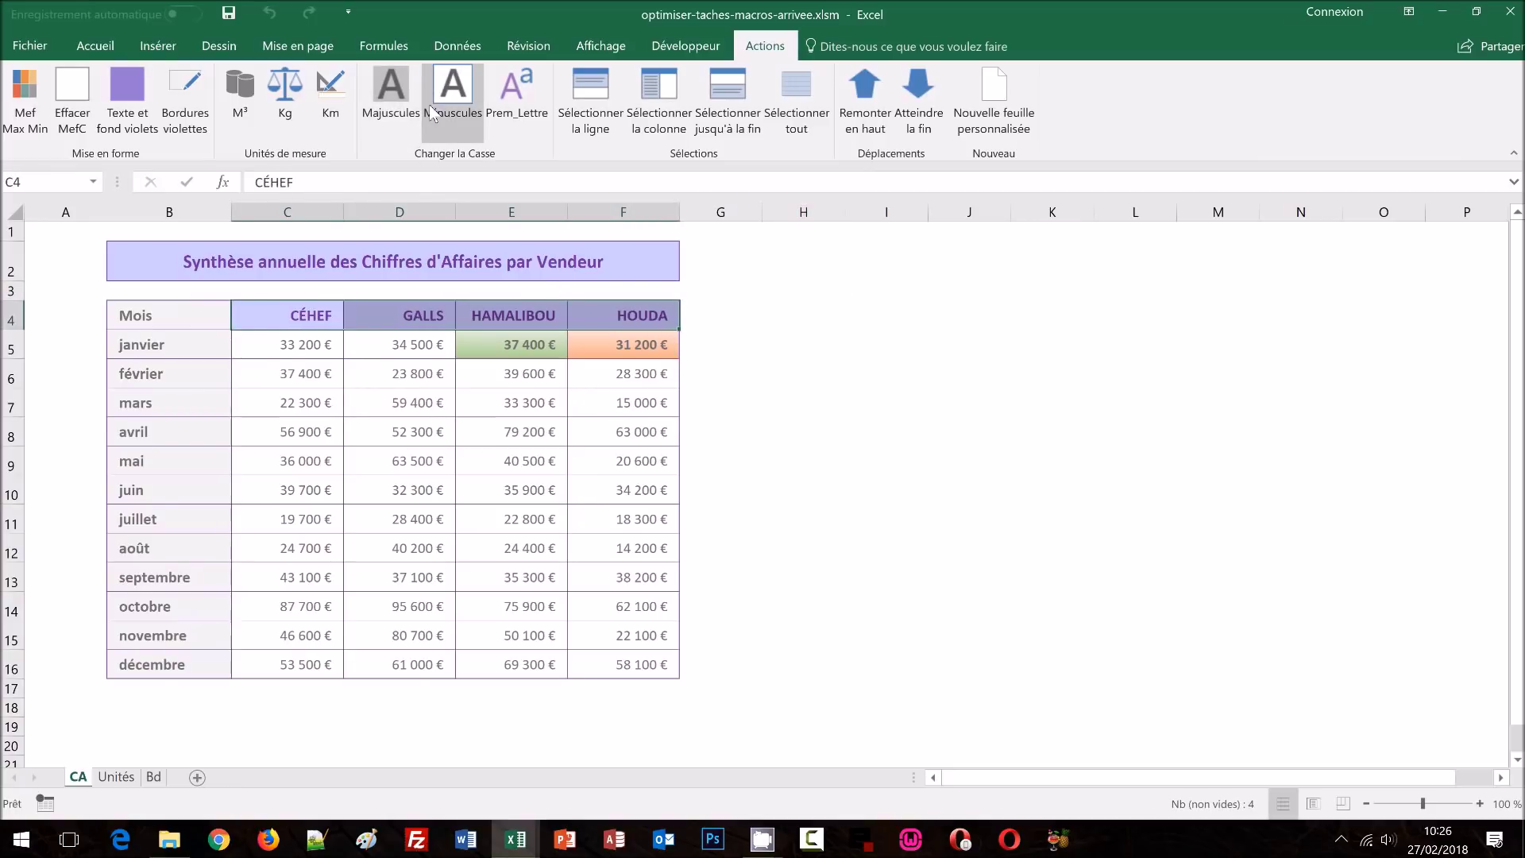
Step: Convert the seller names in C4:F4 to lowercase and then to initial capitals with the case macros
left_click(433, 111)
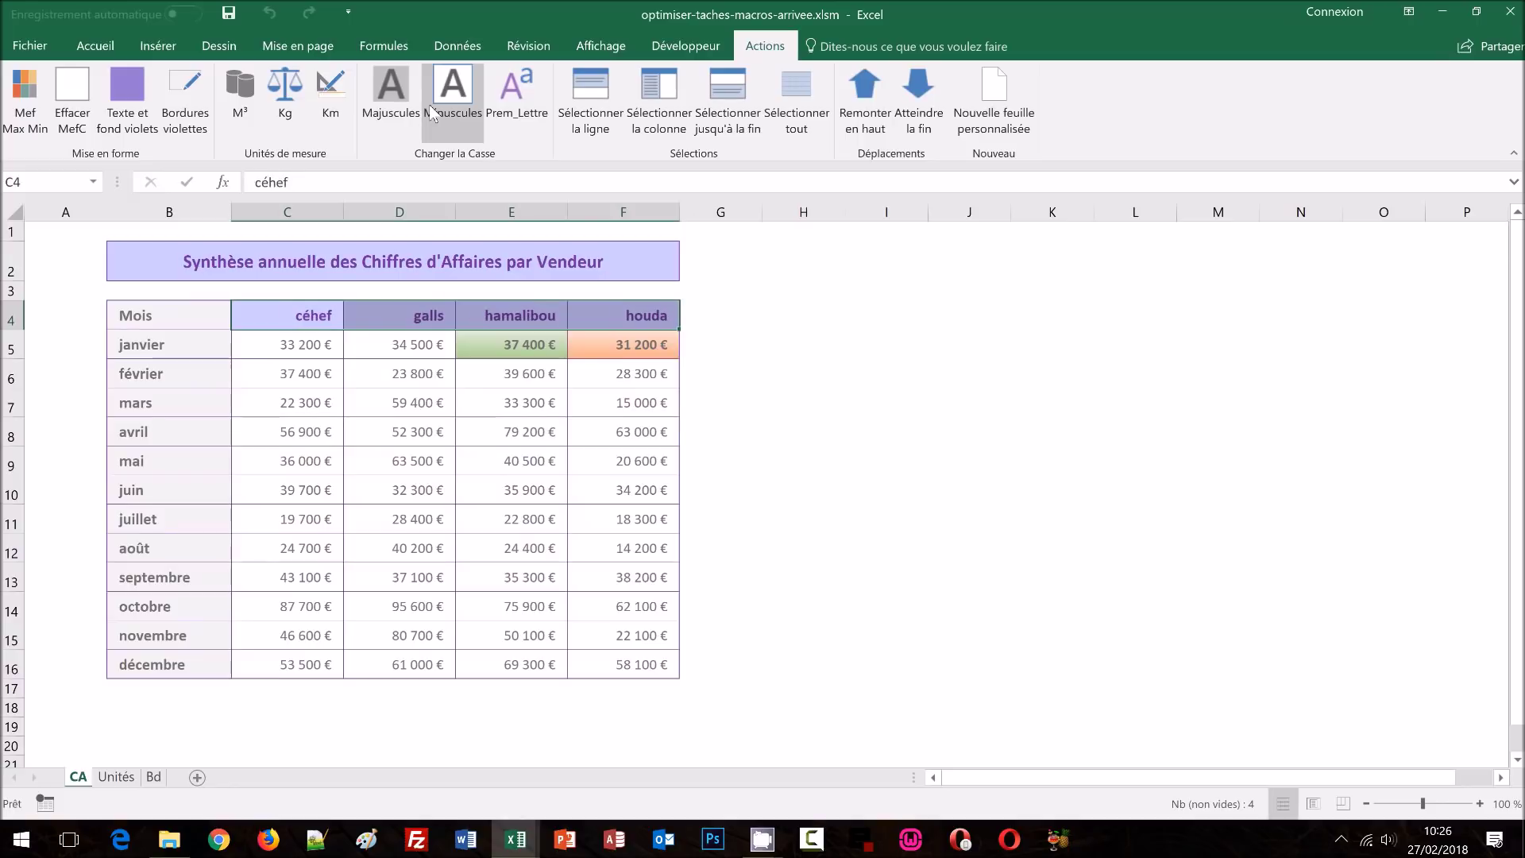
left_click(532, 116)
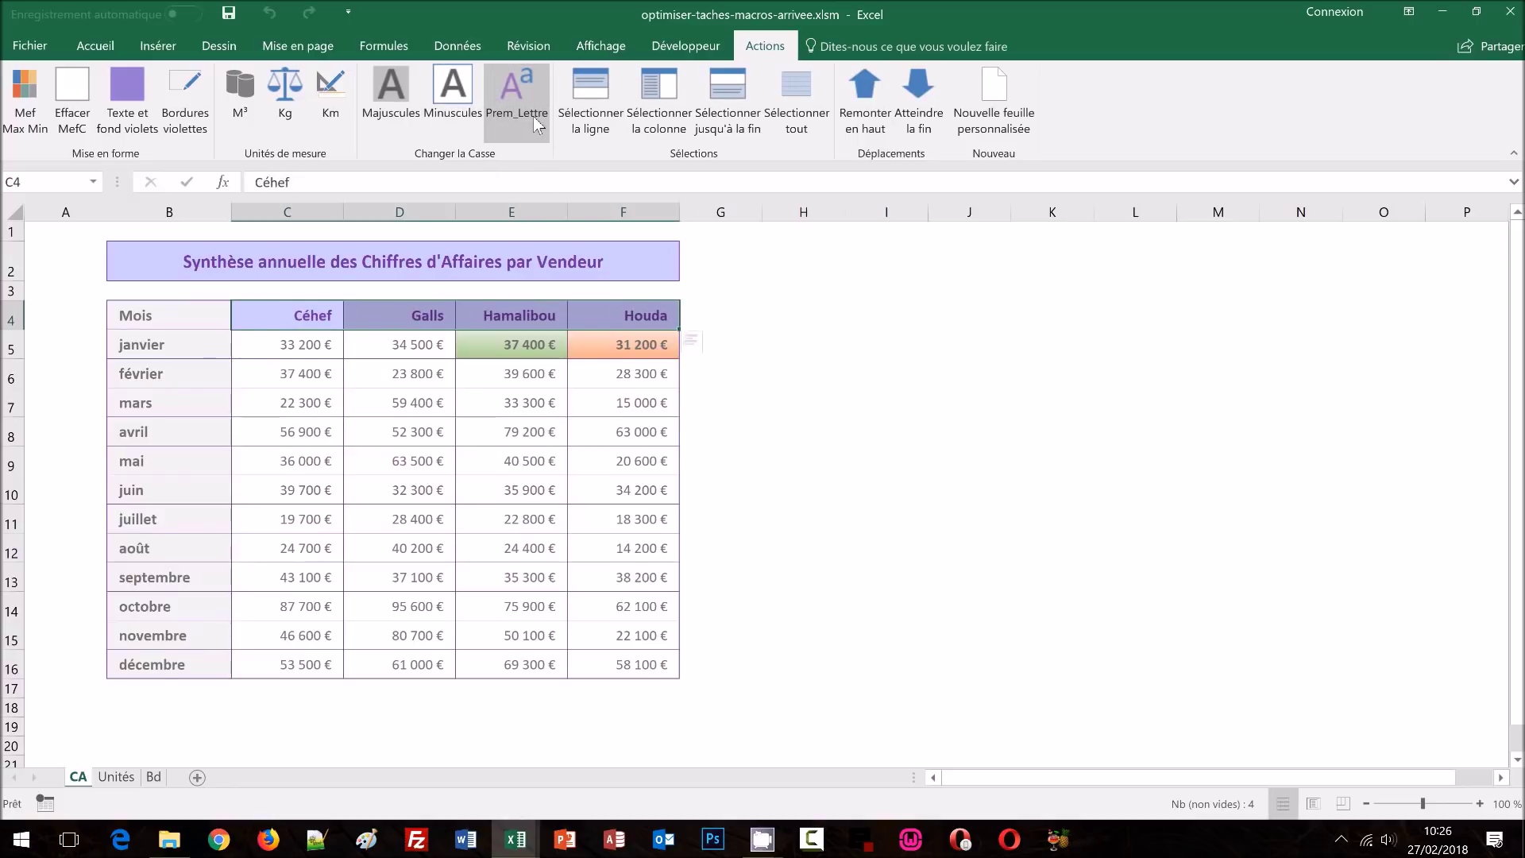
left_click(858, 389)
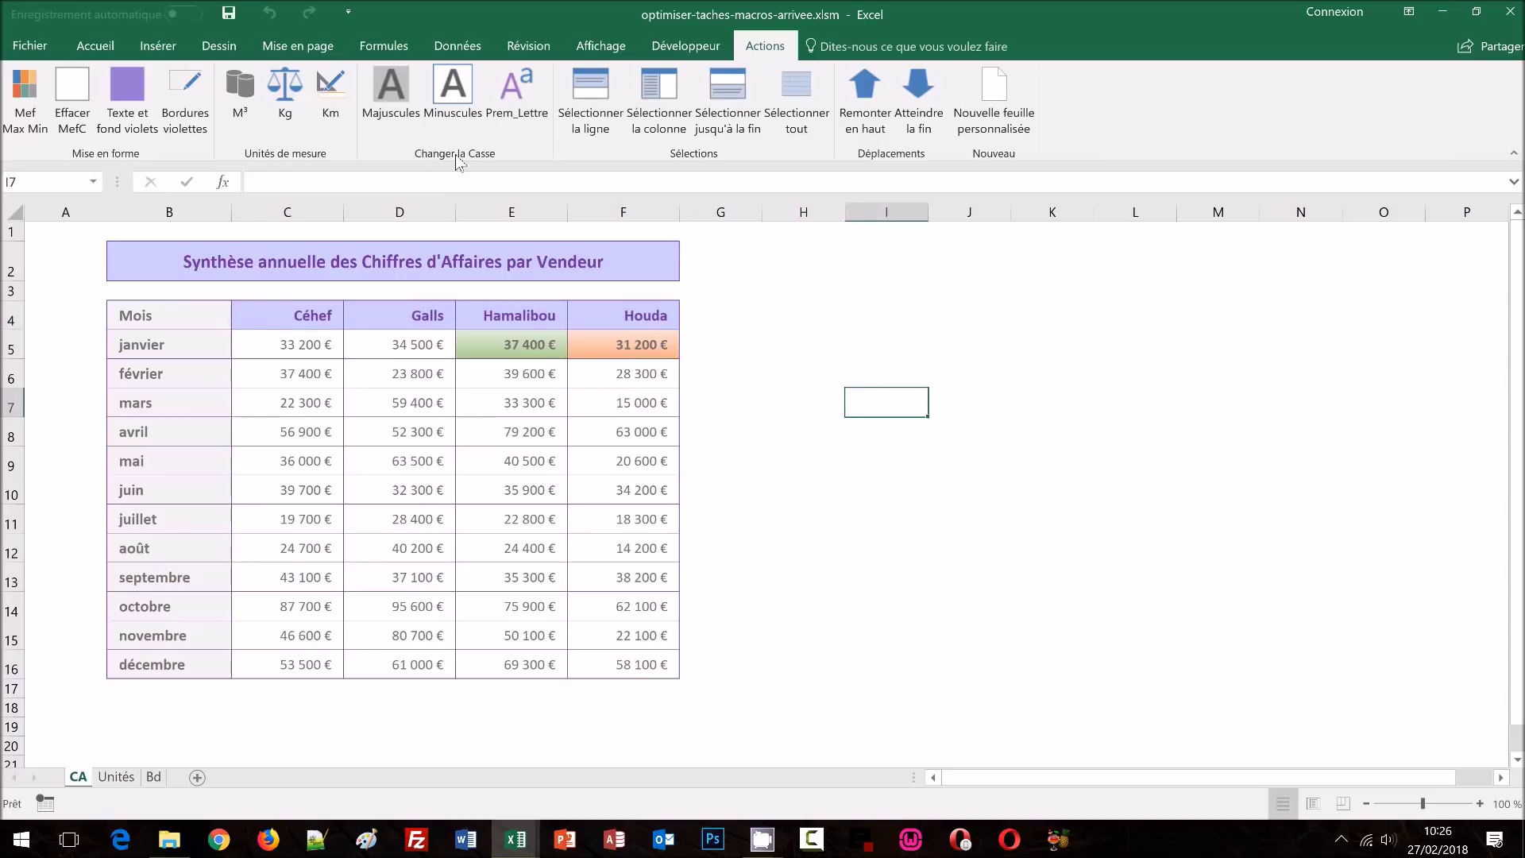
Step: On the Bd sheet, select row 3 of the table from B3 to its last filled column
left_click(154, 778)
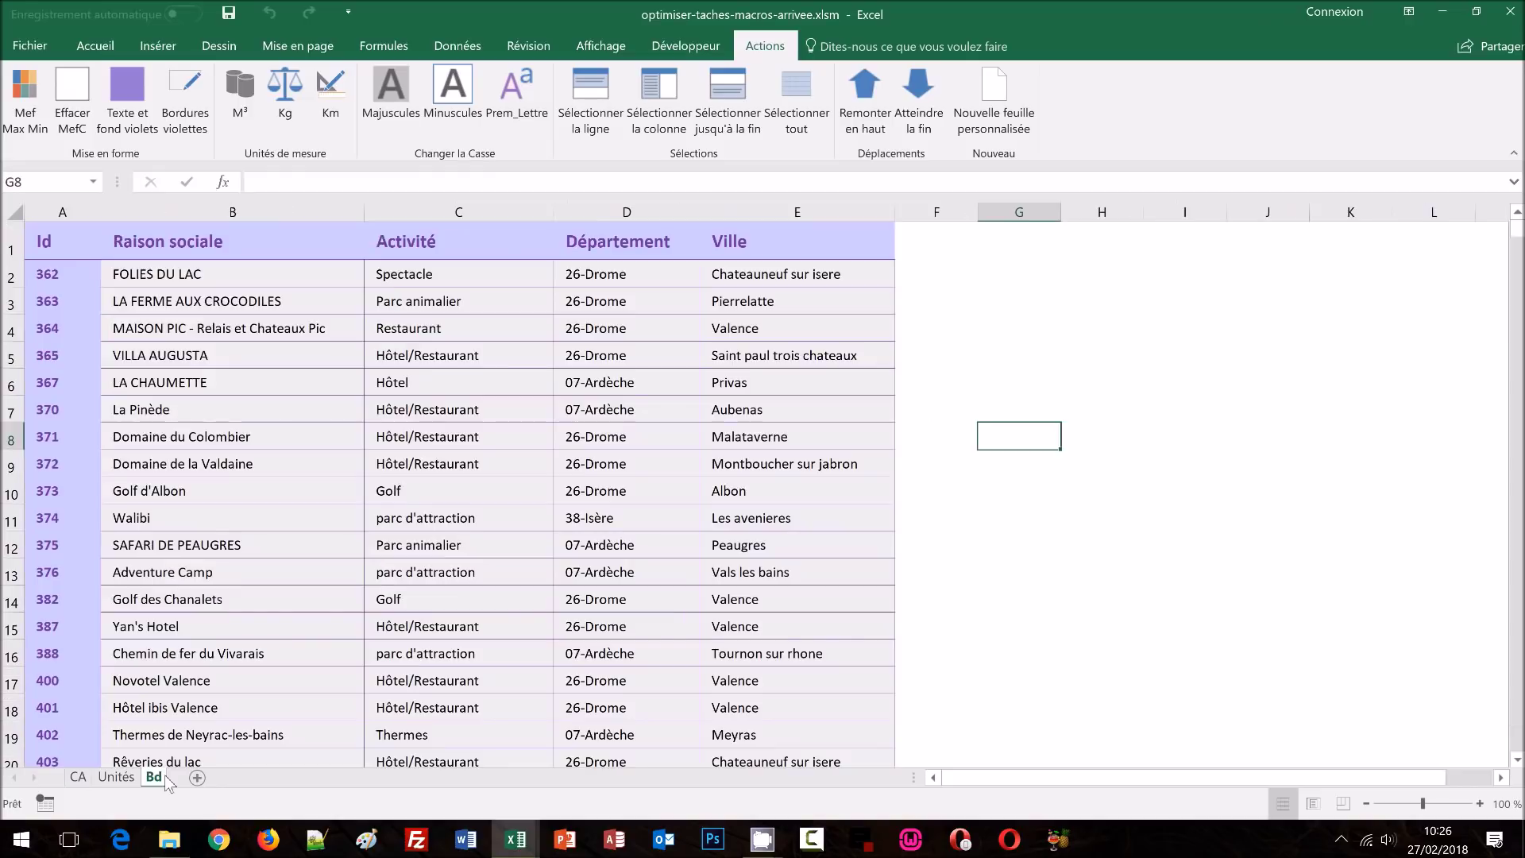
left_click(175, 304)
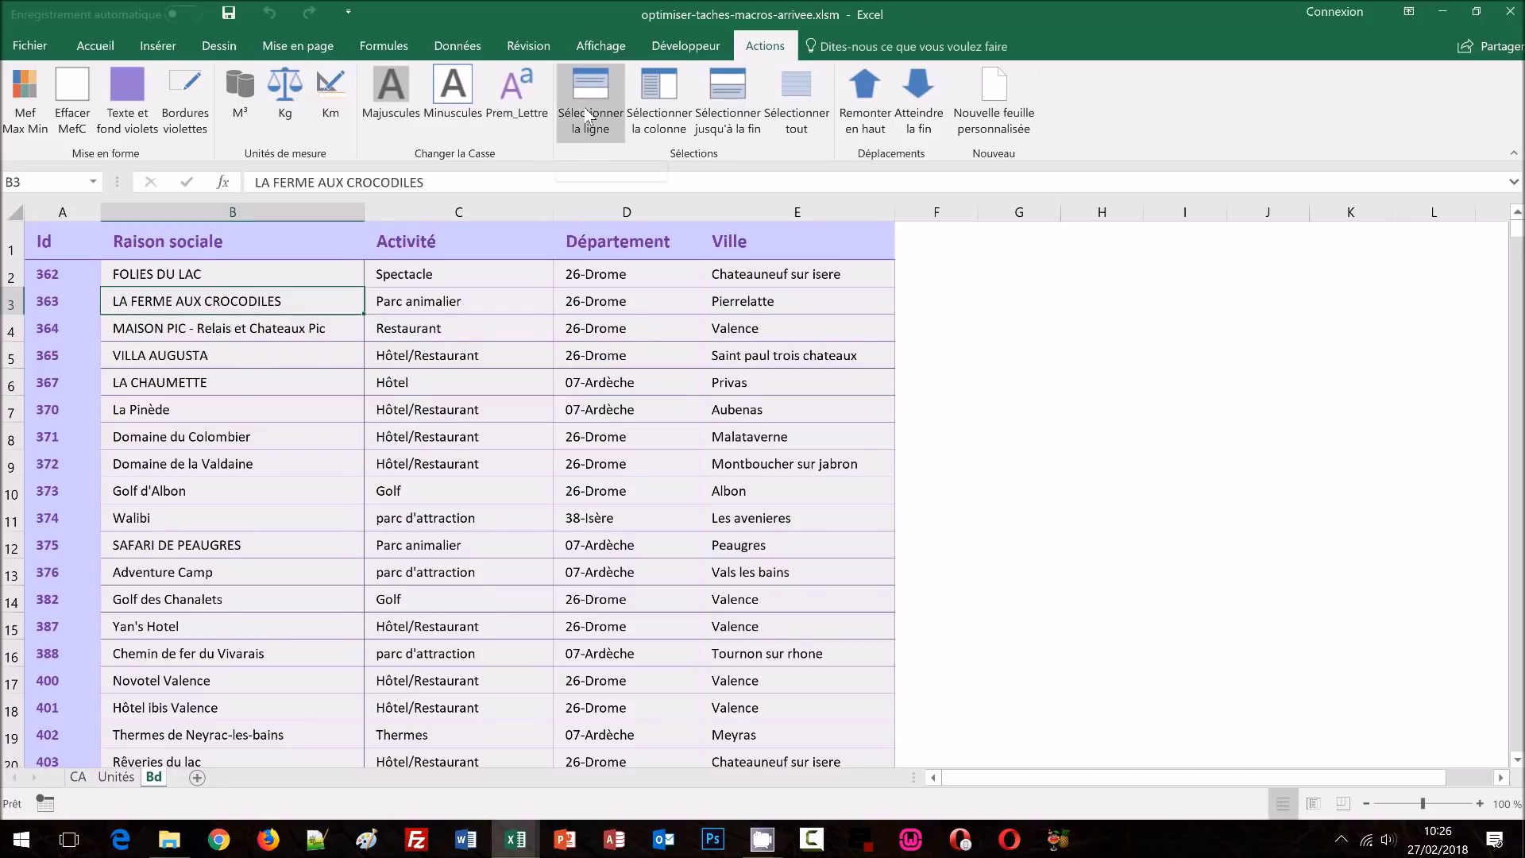
left_click(588, 118)
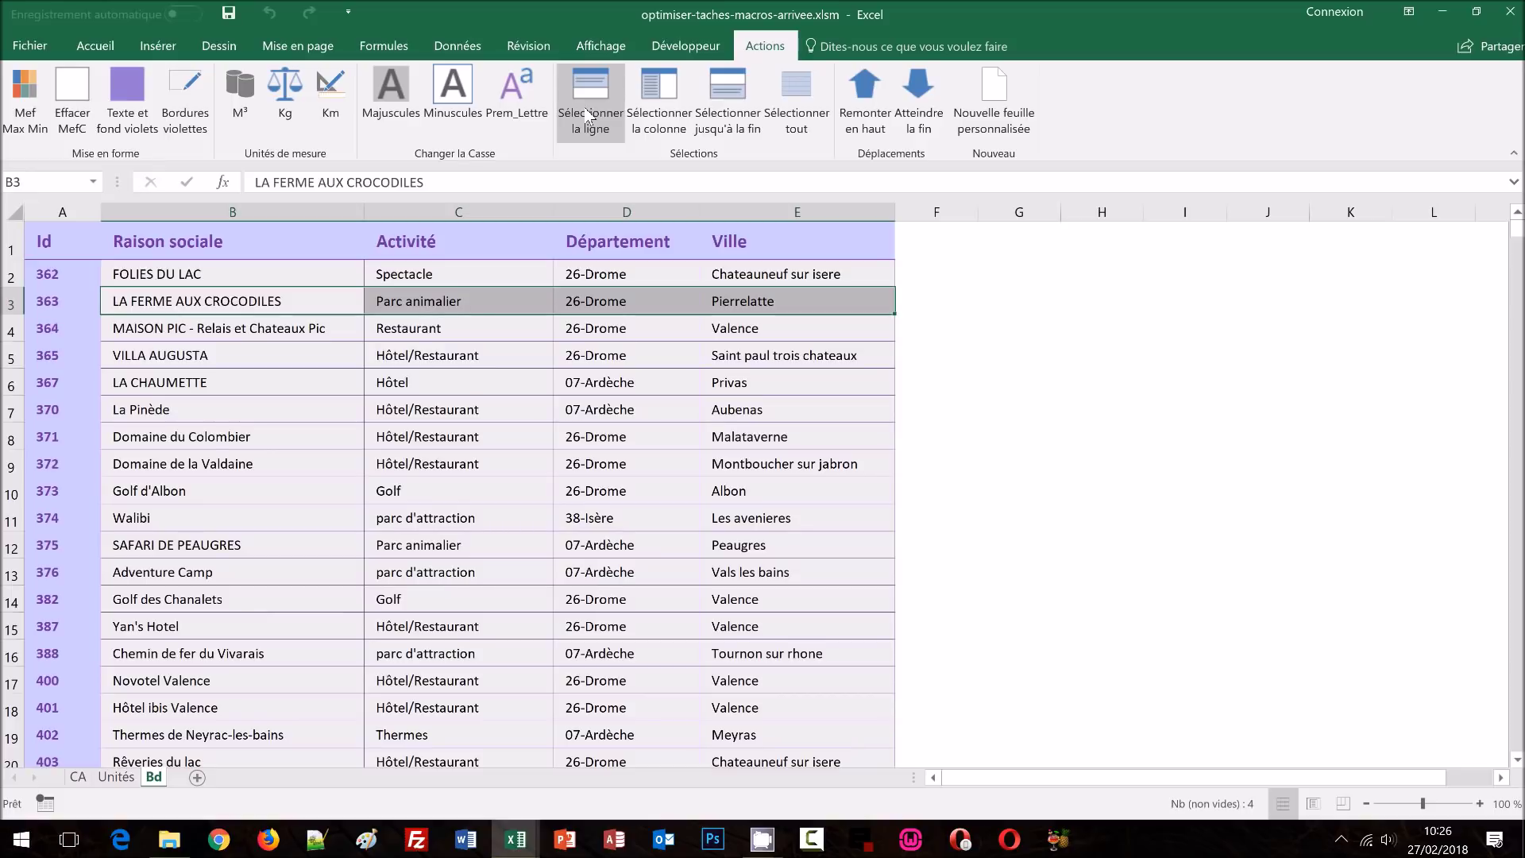
Step: Select the Raison sociale column from B4 down to the last record, and then the entire Bd table
left_click(266, 329)
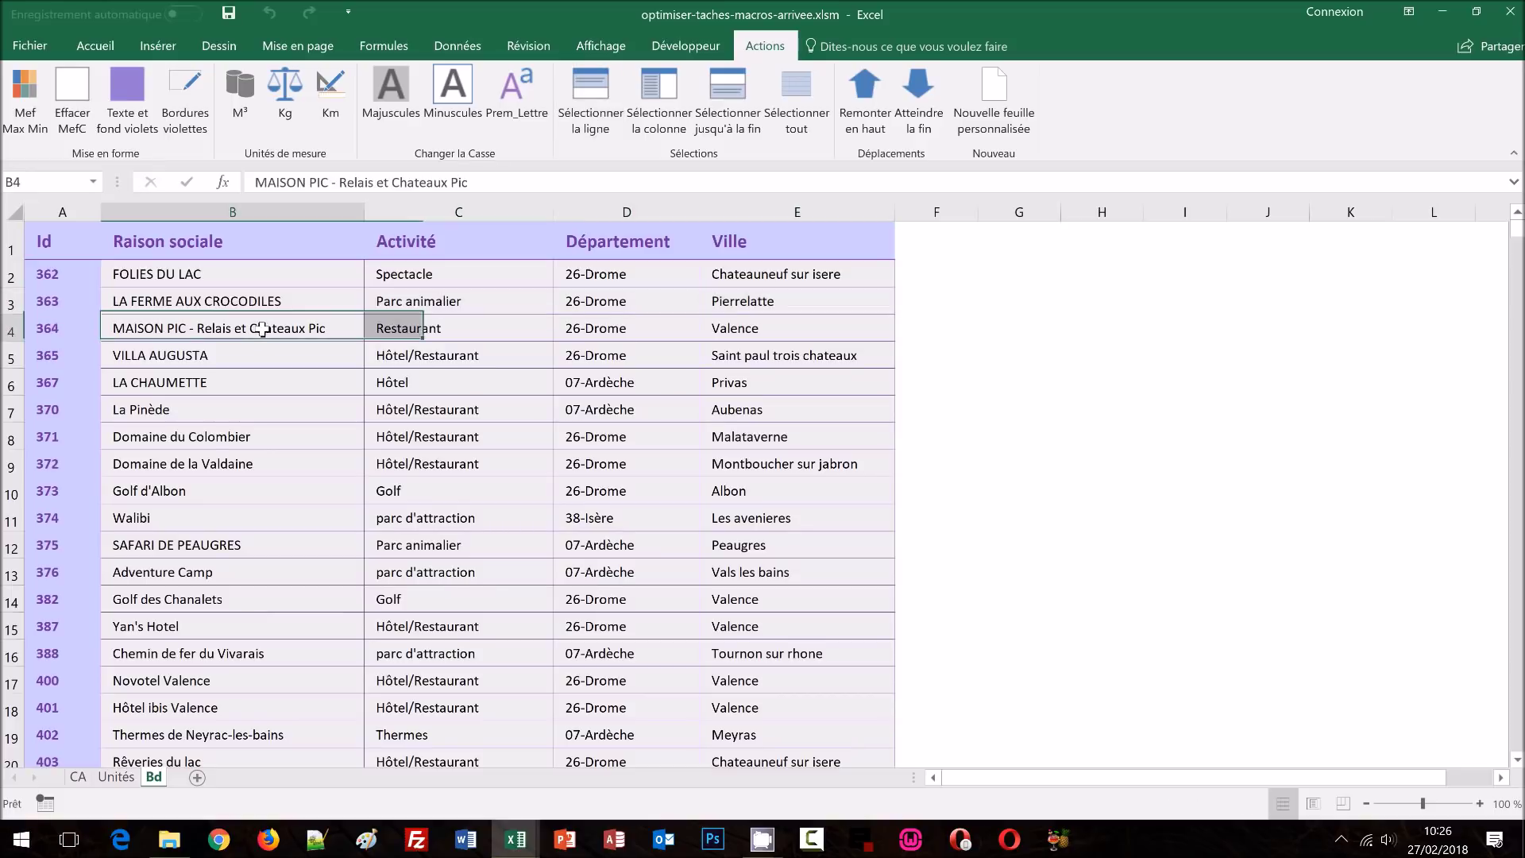
left_click(678, 110)
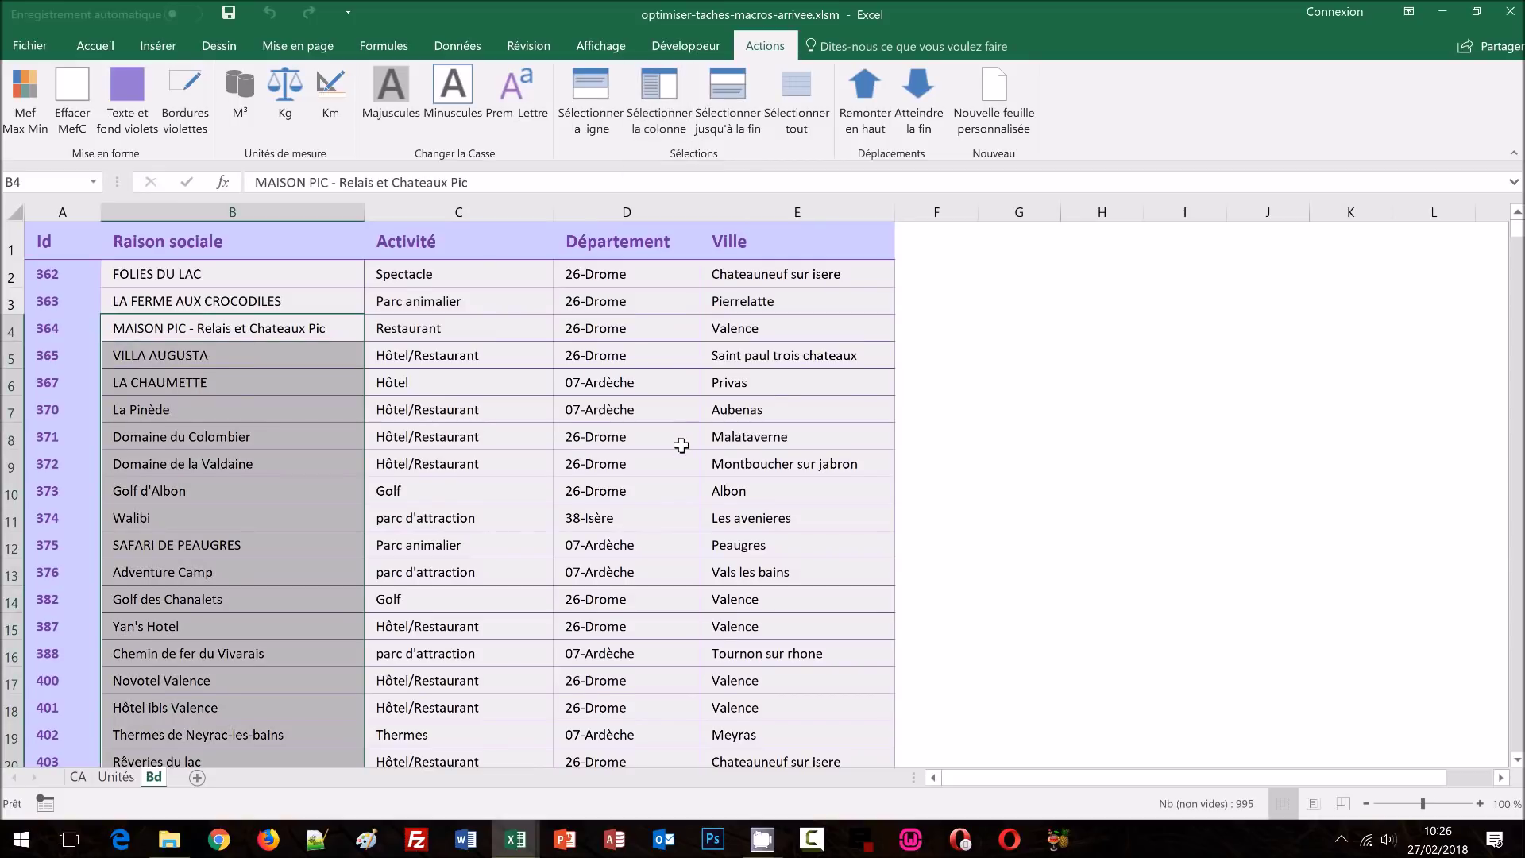
scroll(681, 446, "down", 13)
scroll(682, 446, "down", 6)
left_click(681, 446)
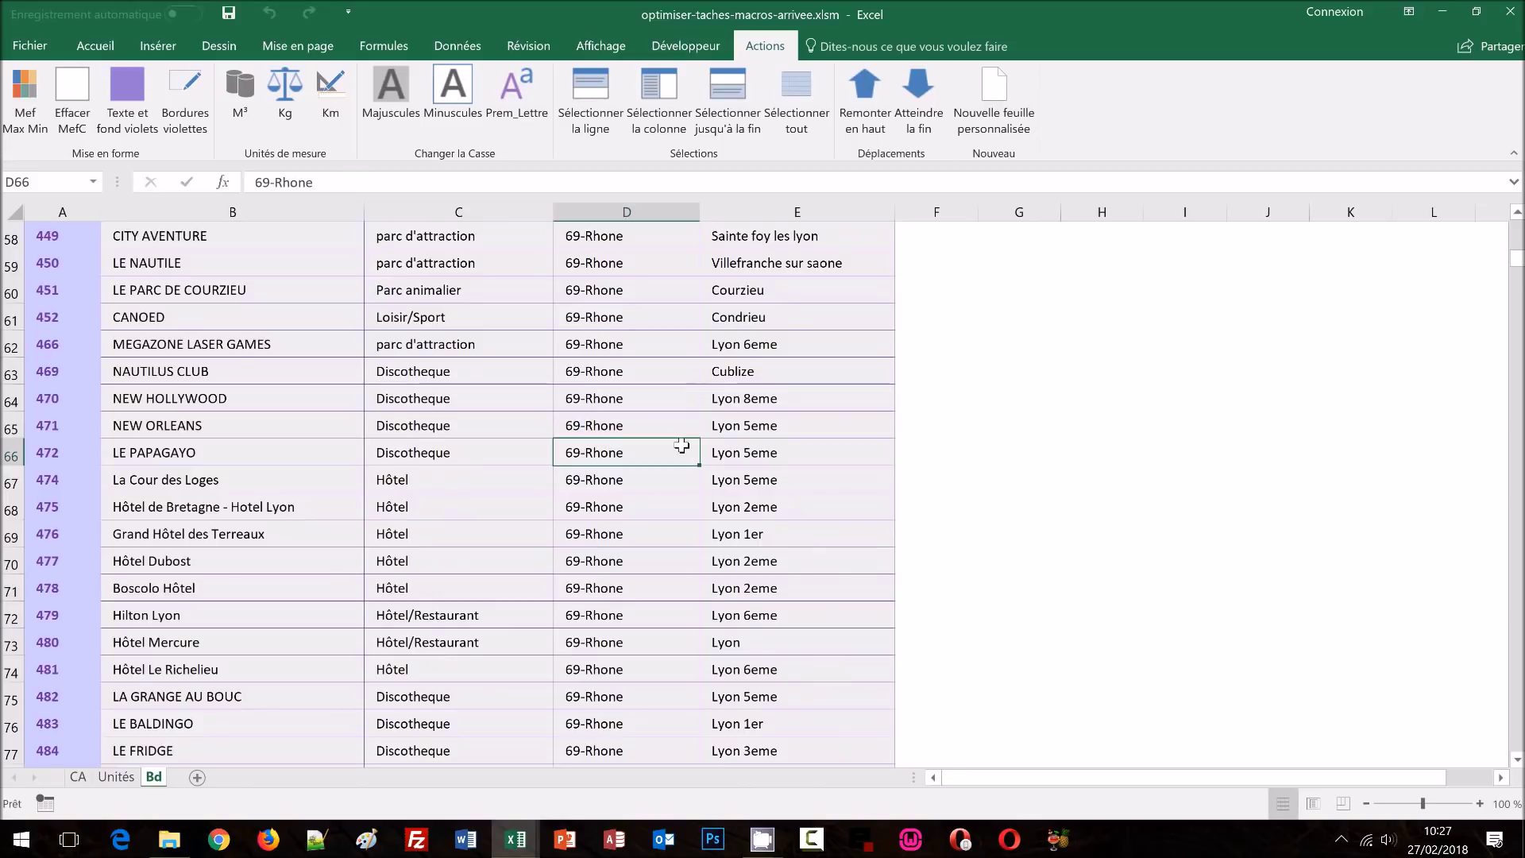
key("ctrl+Home")
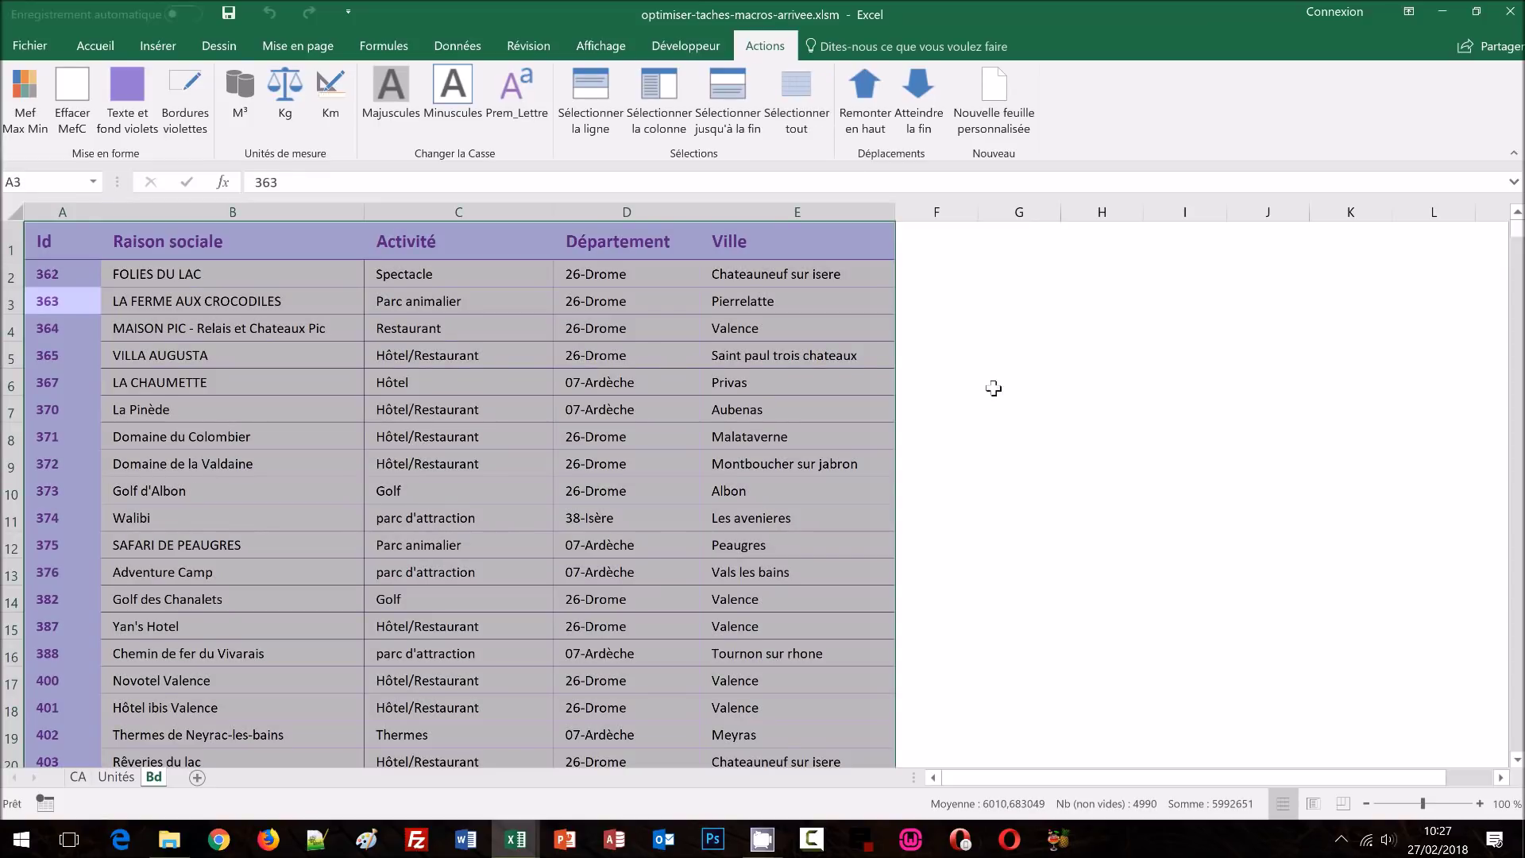
Step: Jump from B4 to the end of the Bd sheet and back up to cell A1 with the movement macros
left_click(310, 326)
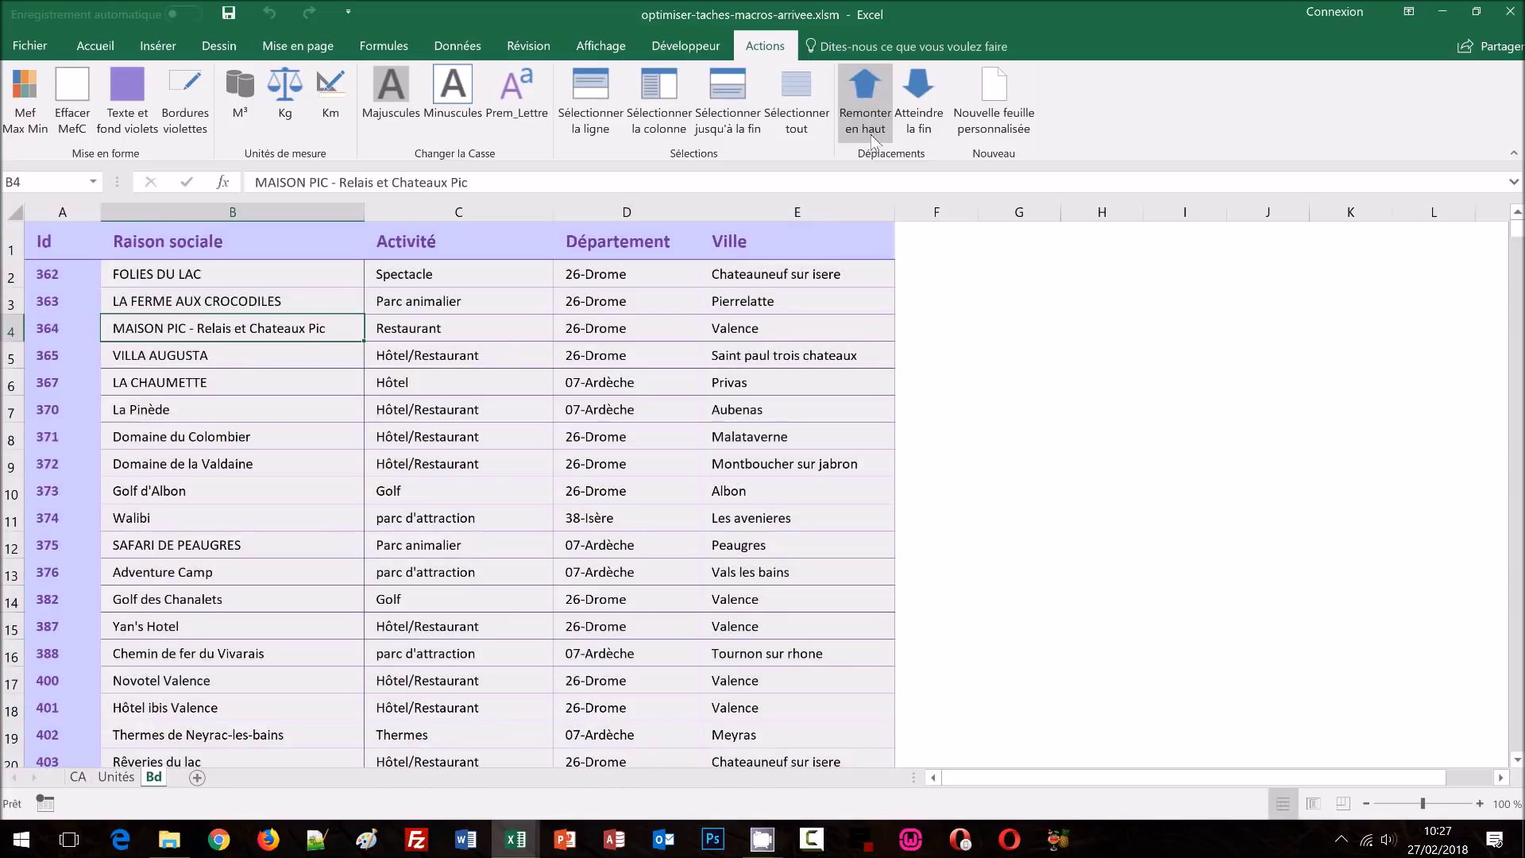
left_click(920, 96)
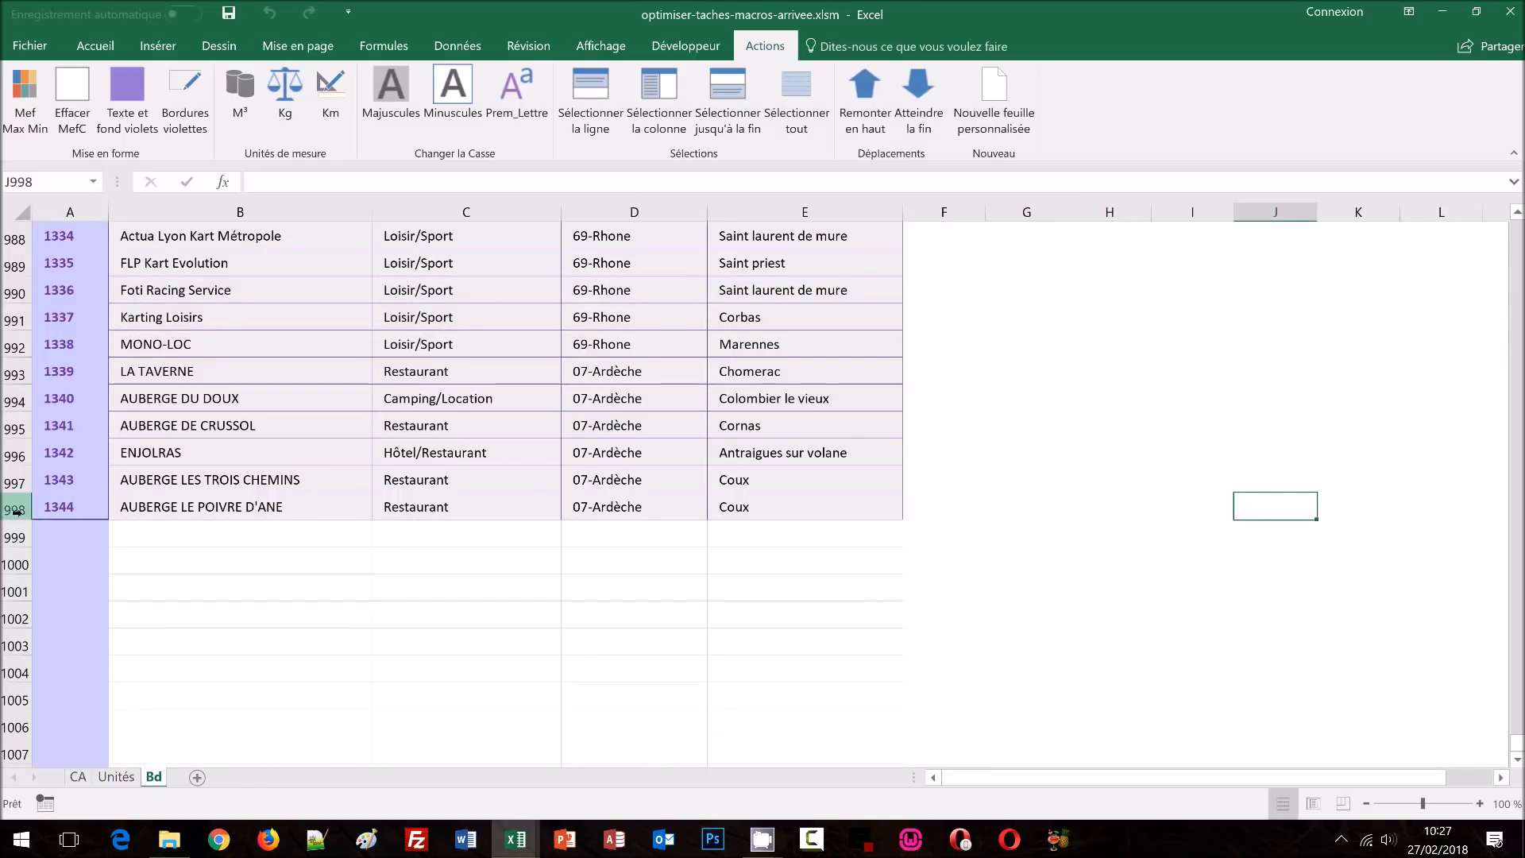
left_click(863, 127)
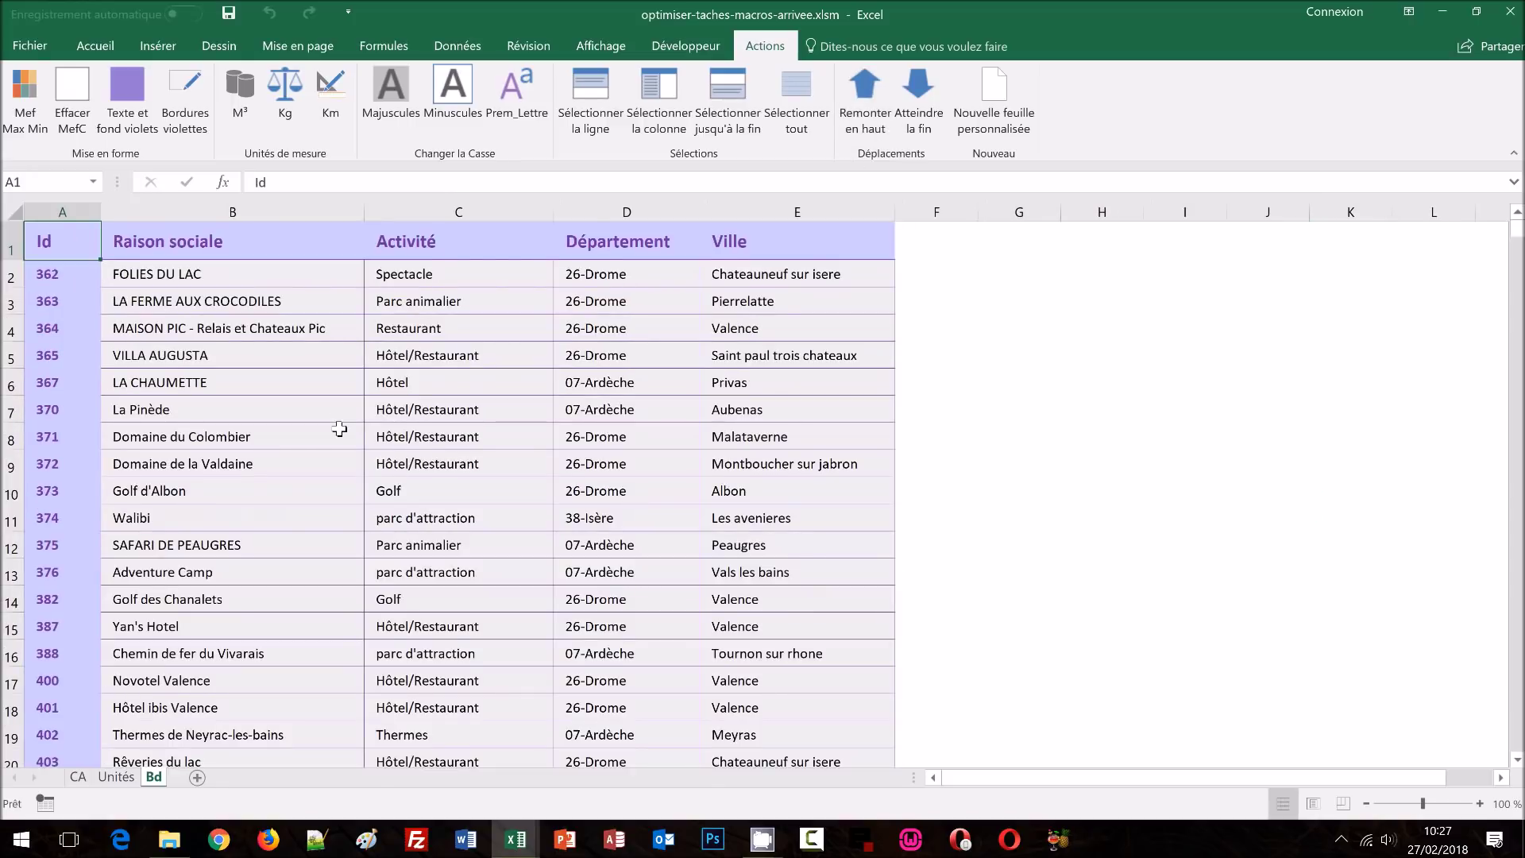
Step: From cell B8, browse far down the Bd sheet, return to its start with the Remonter en haut macro, and select G10
left_click(339, 433)
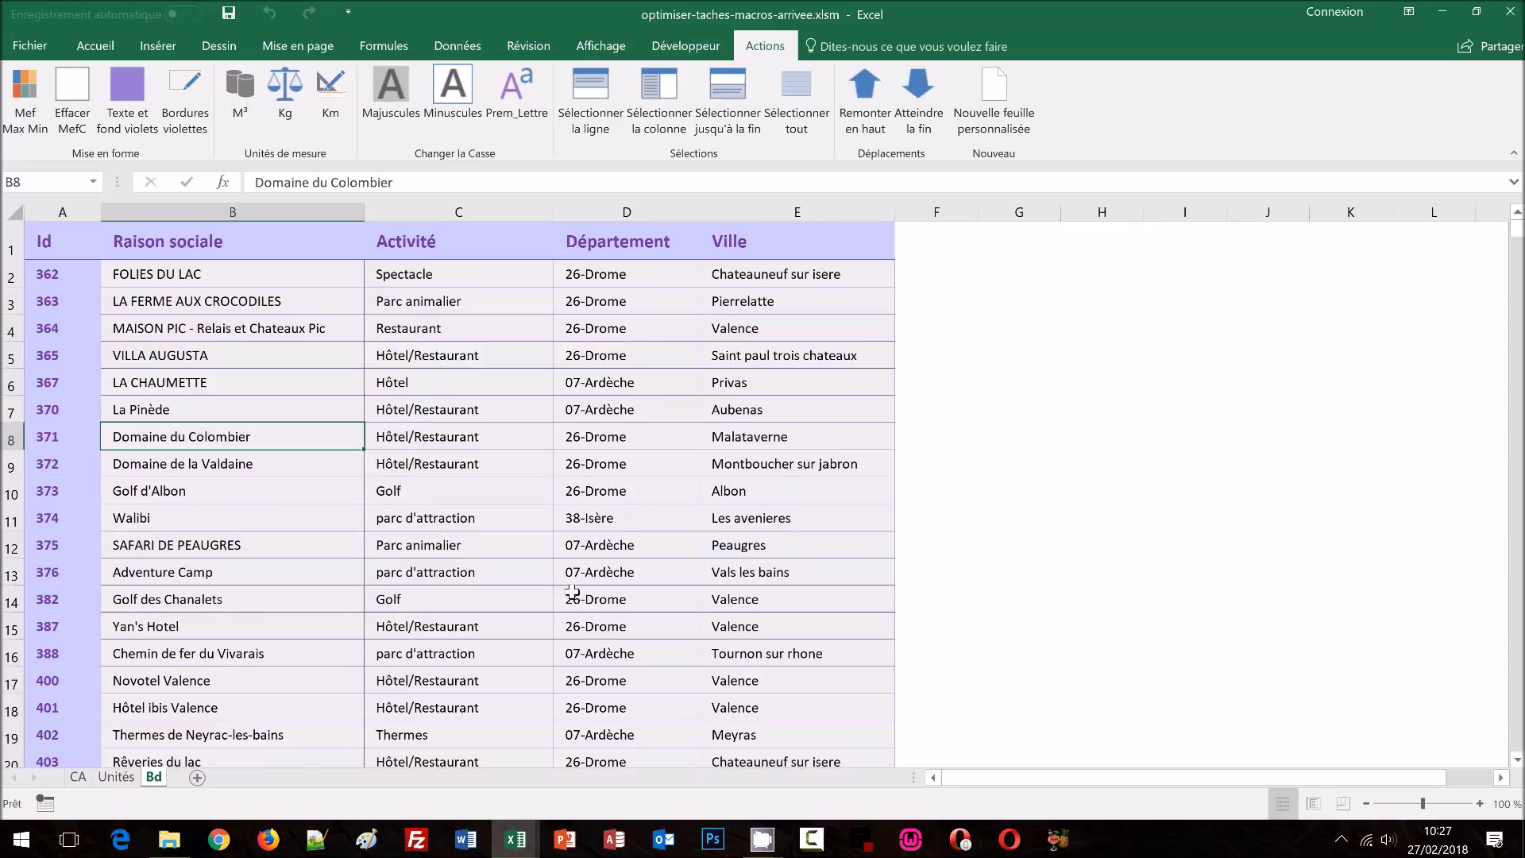
scroll(480, 512, "down", 1)
scroll(480, 512, "down", 16)
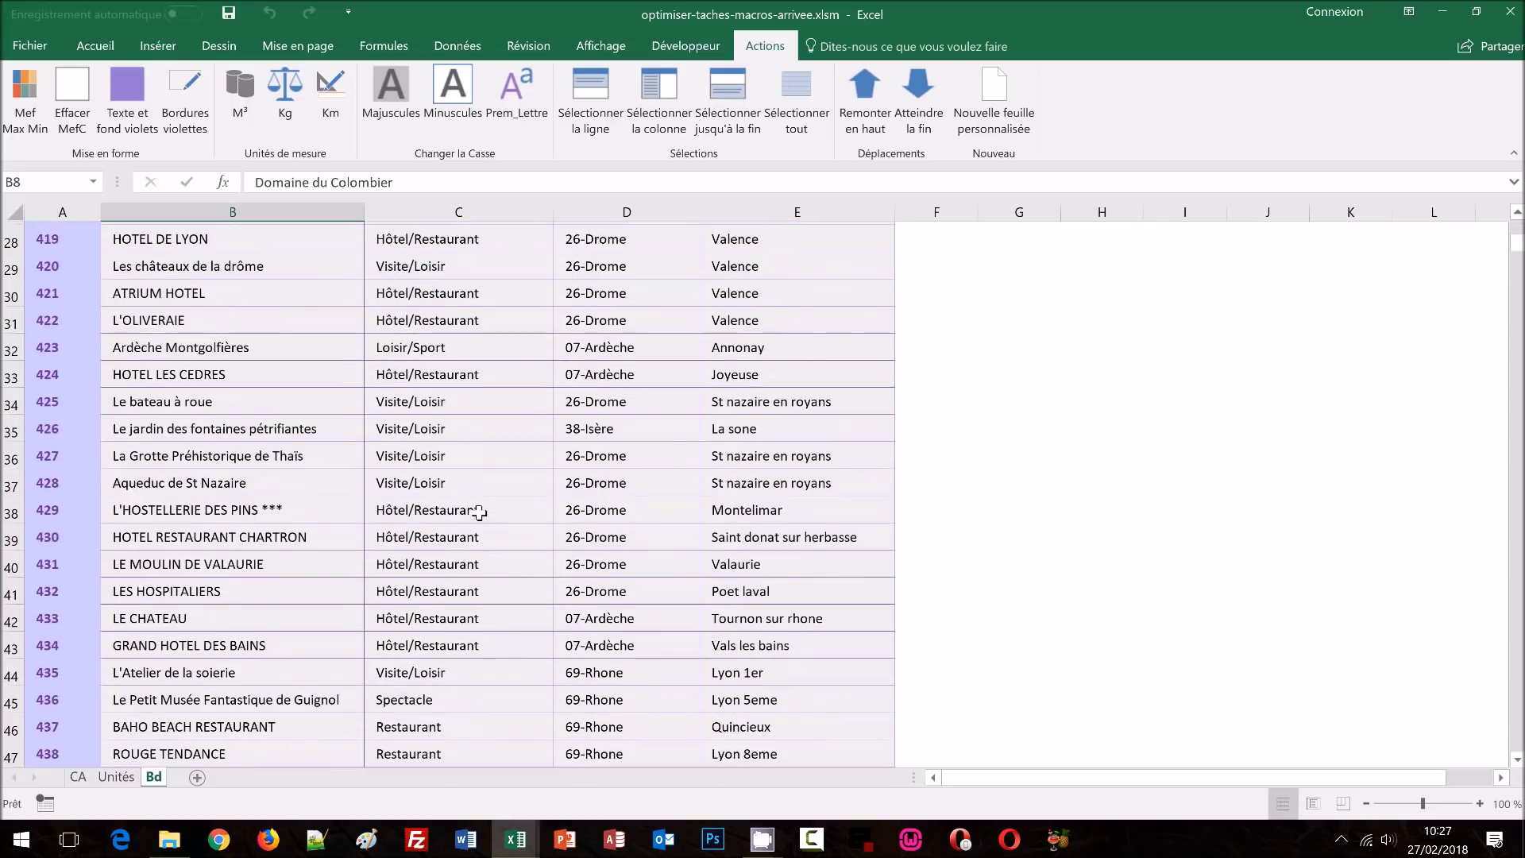
scroll(480, 512, "down", 15)
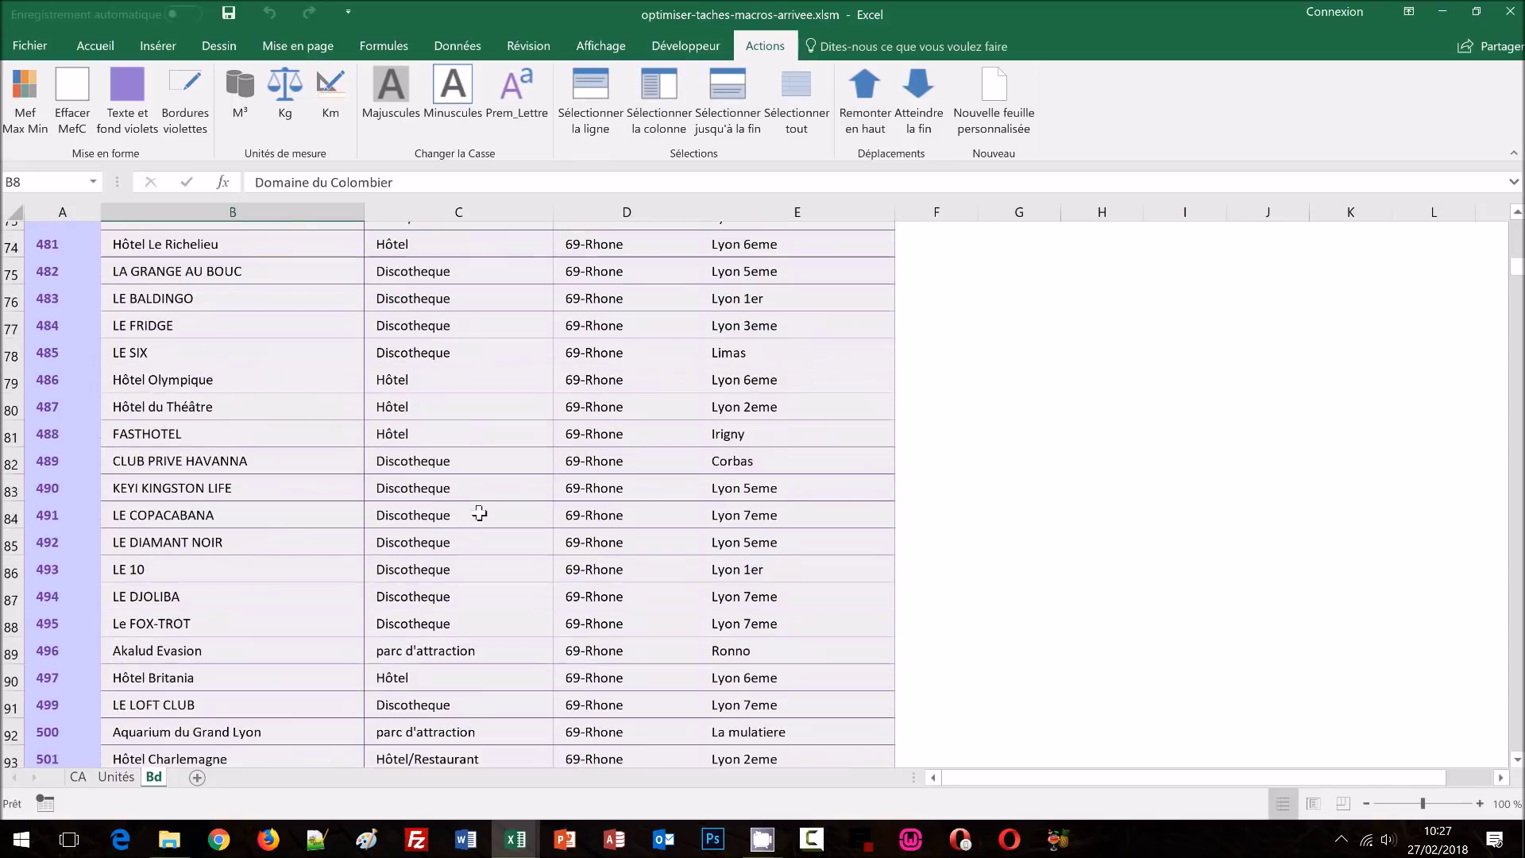
left_click(851, 94)
left_click(997, 490)
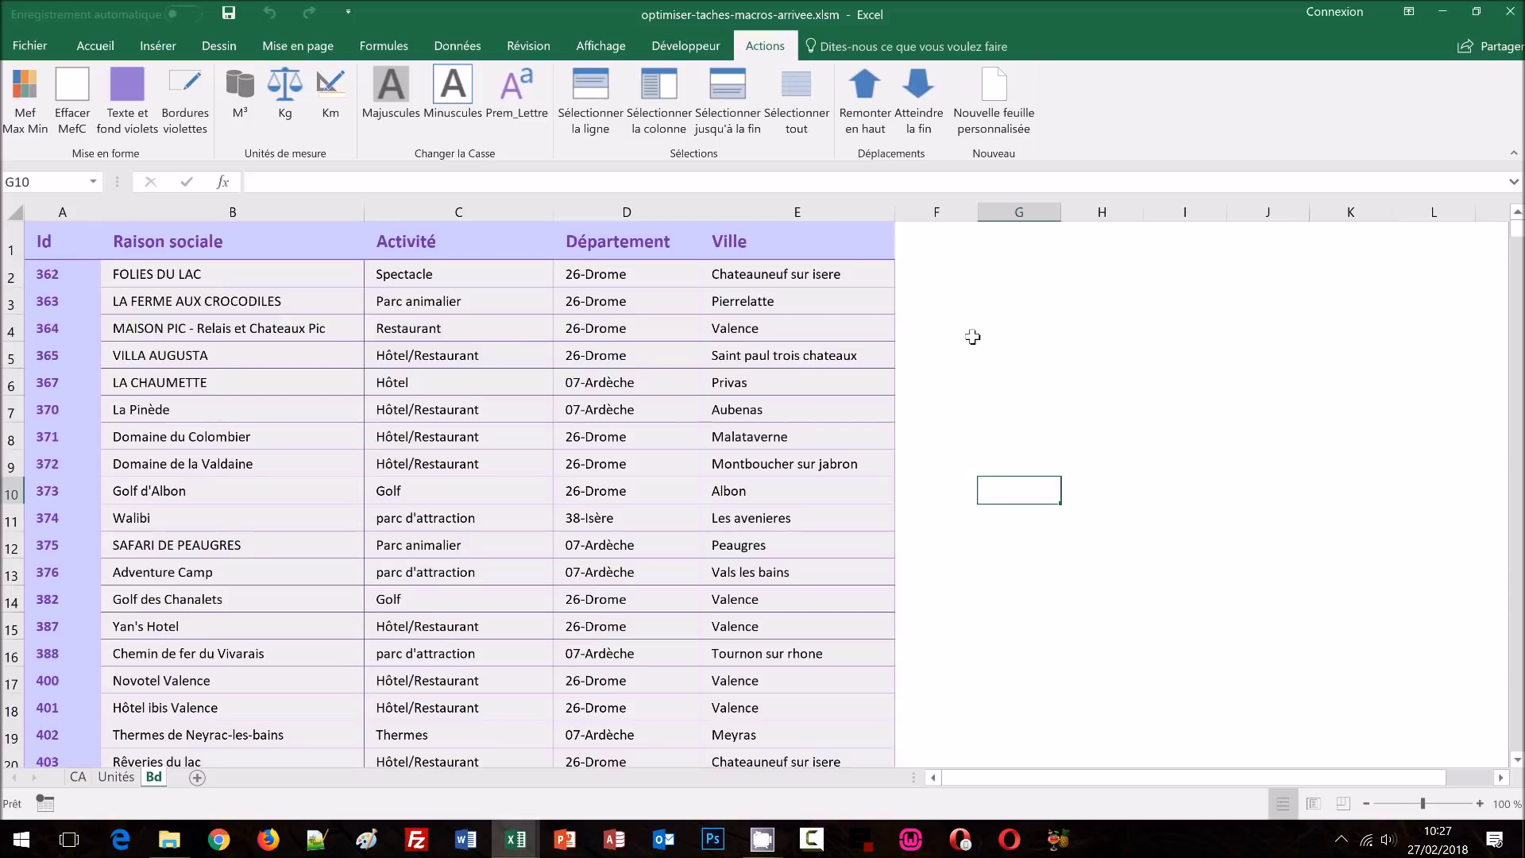
Step: Create a preformatted sheet with the Nouvelle feuille personnalisée macro and enter "test" in B2 and "titre" in B3
left_click(994, 123)
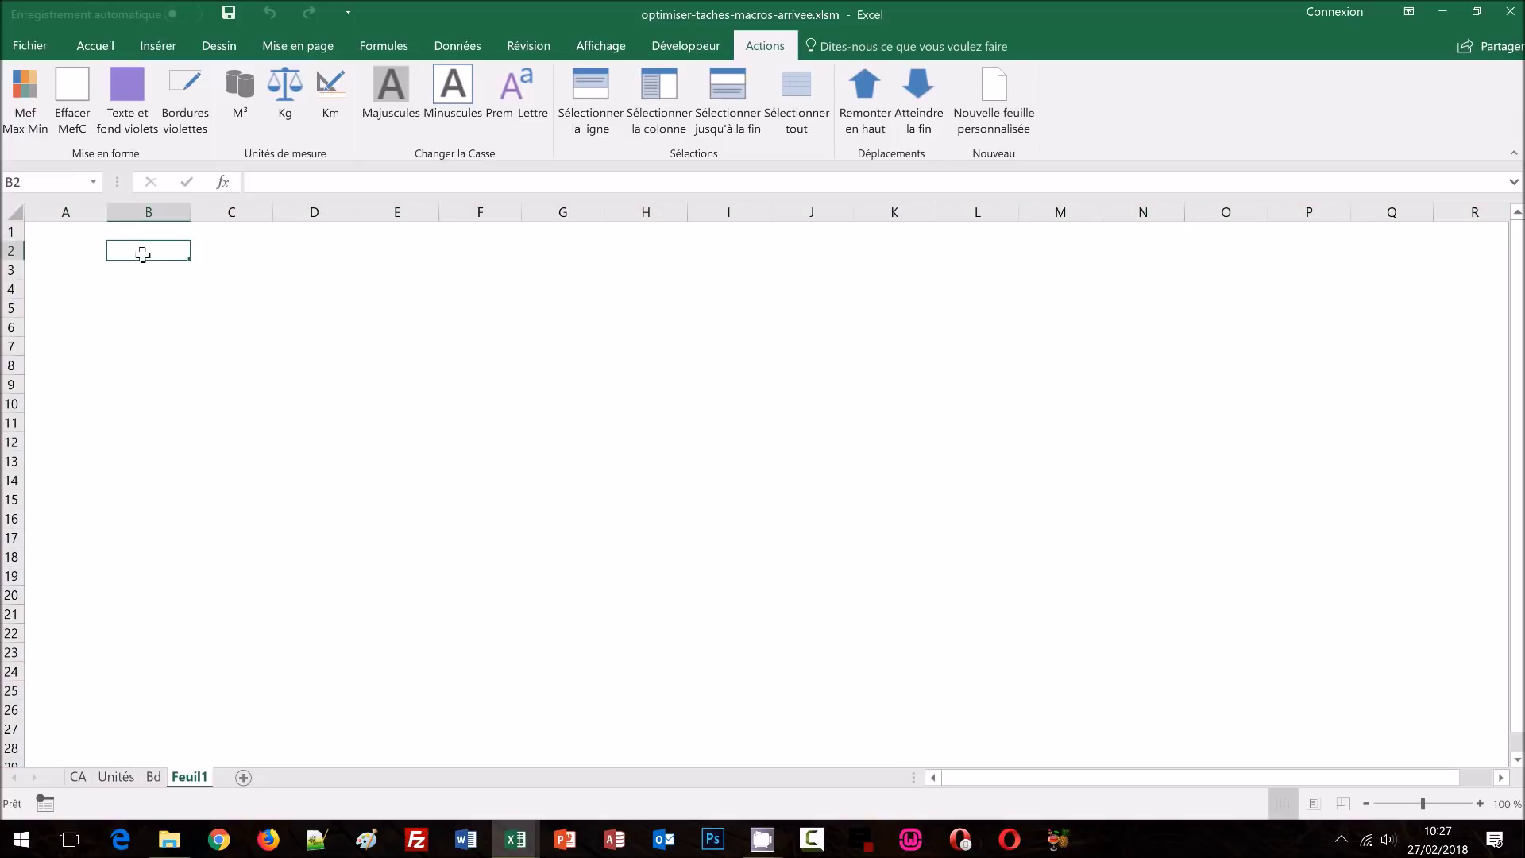
type("test")
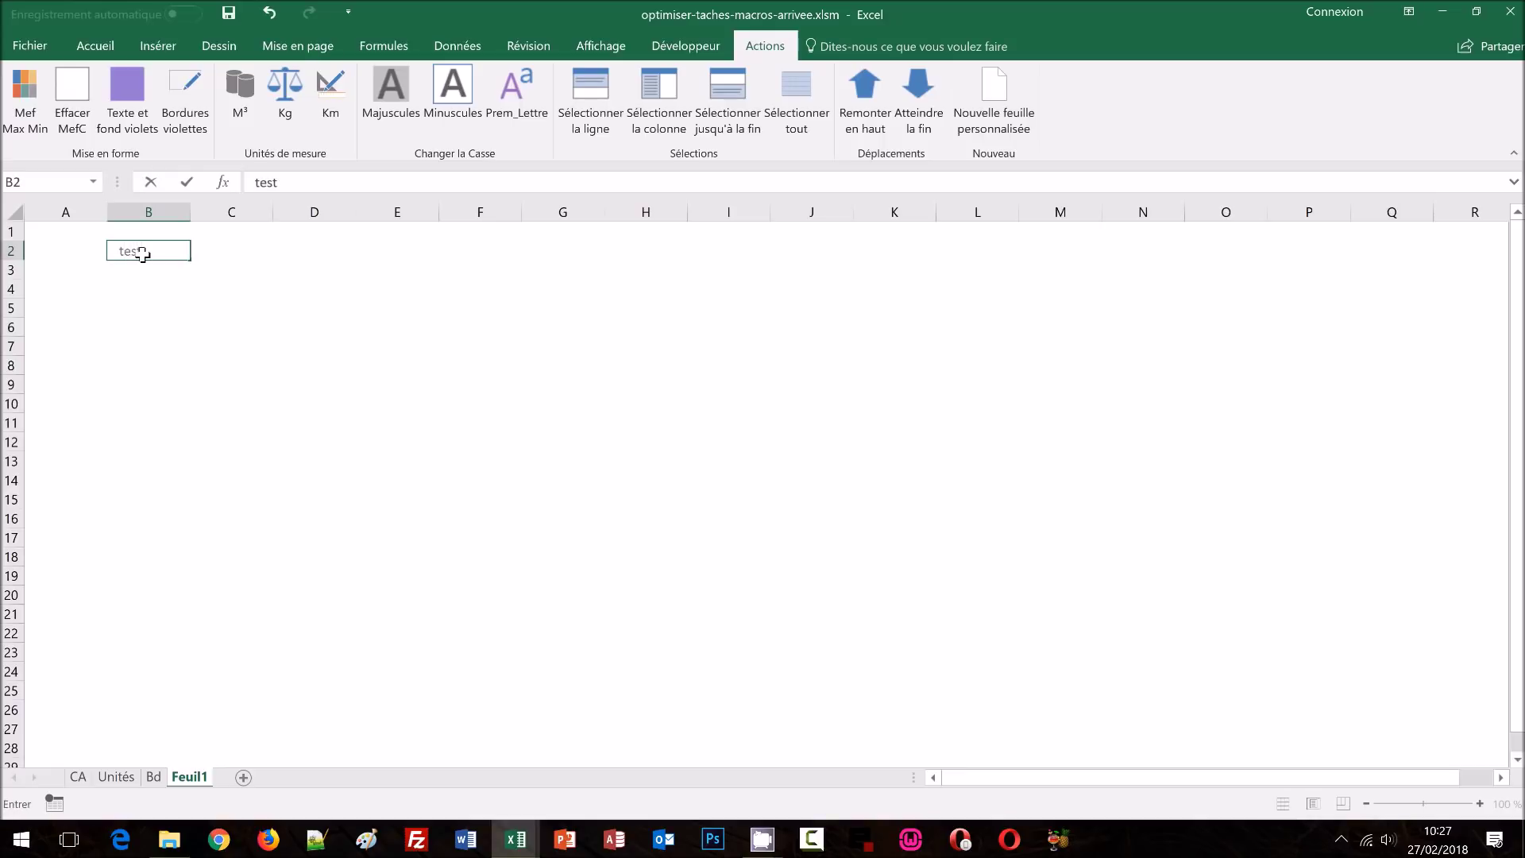
key("Return")
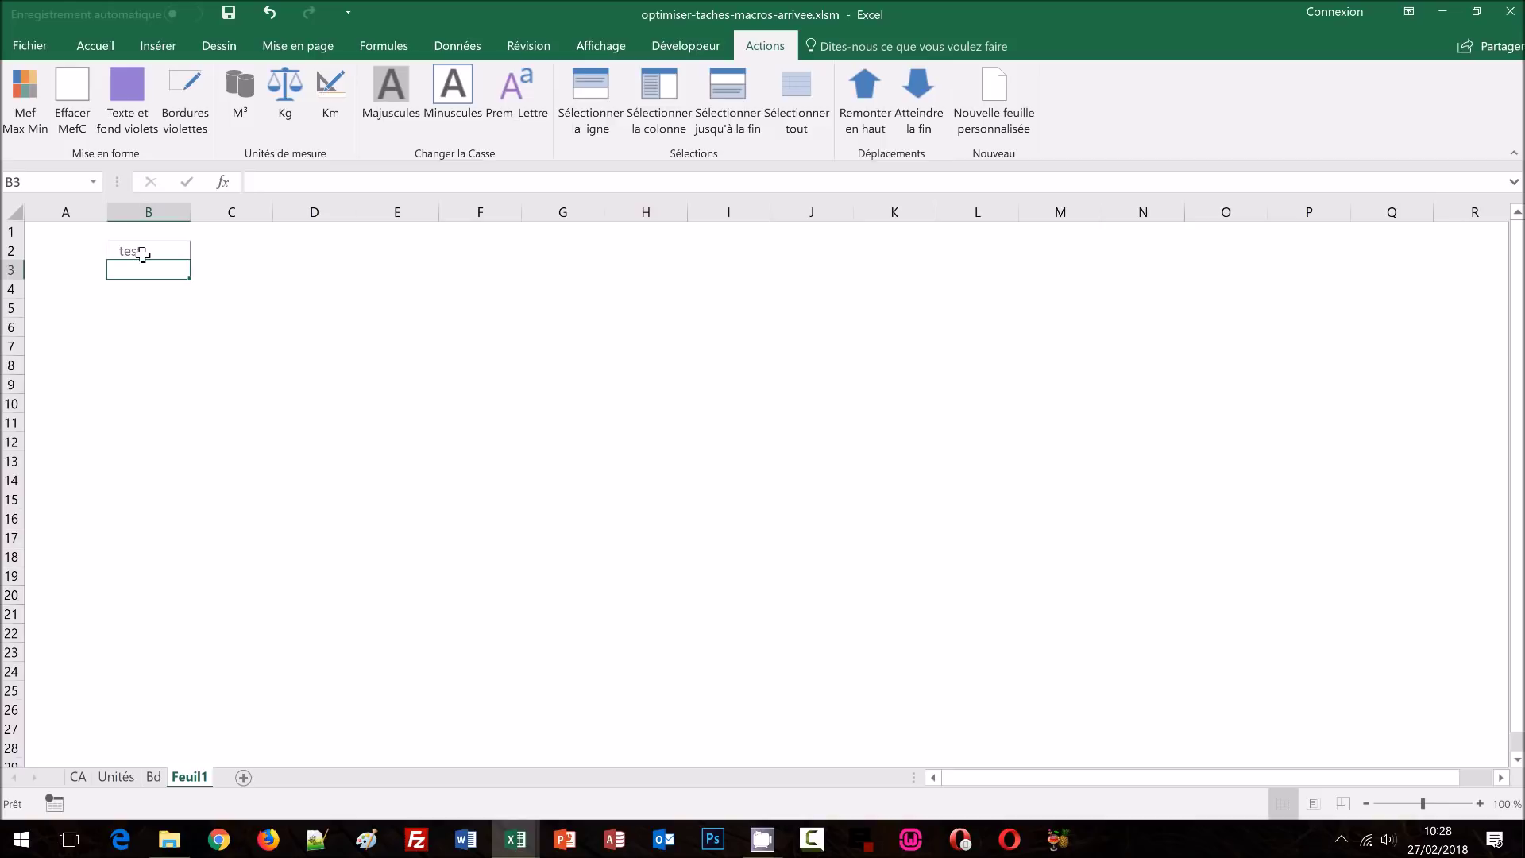
type("titre")
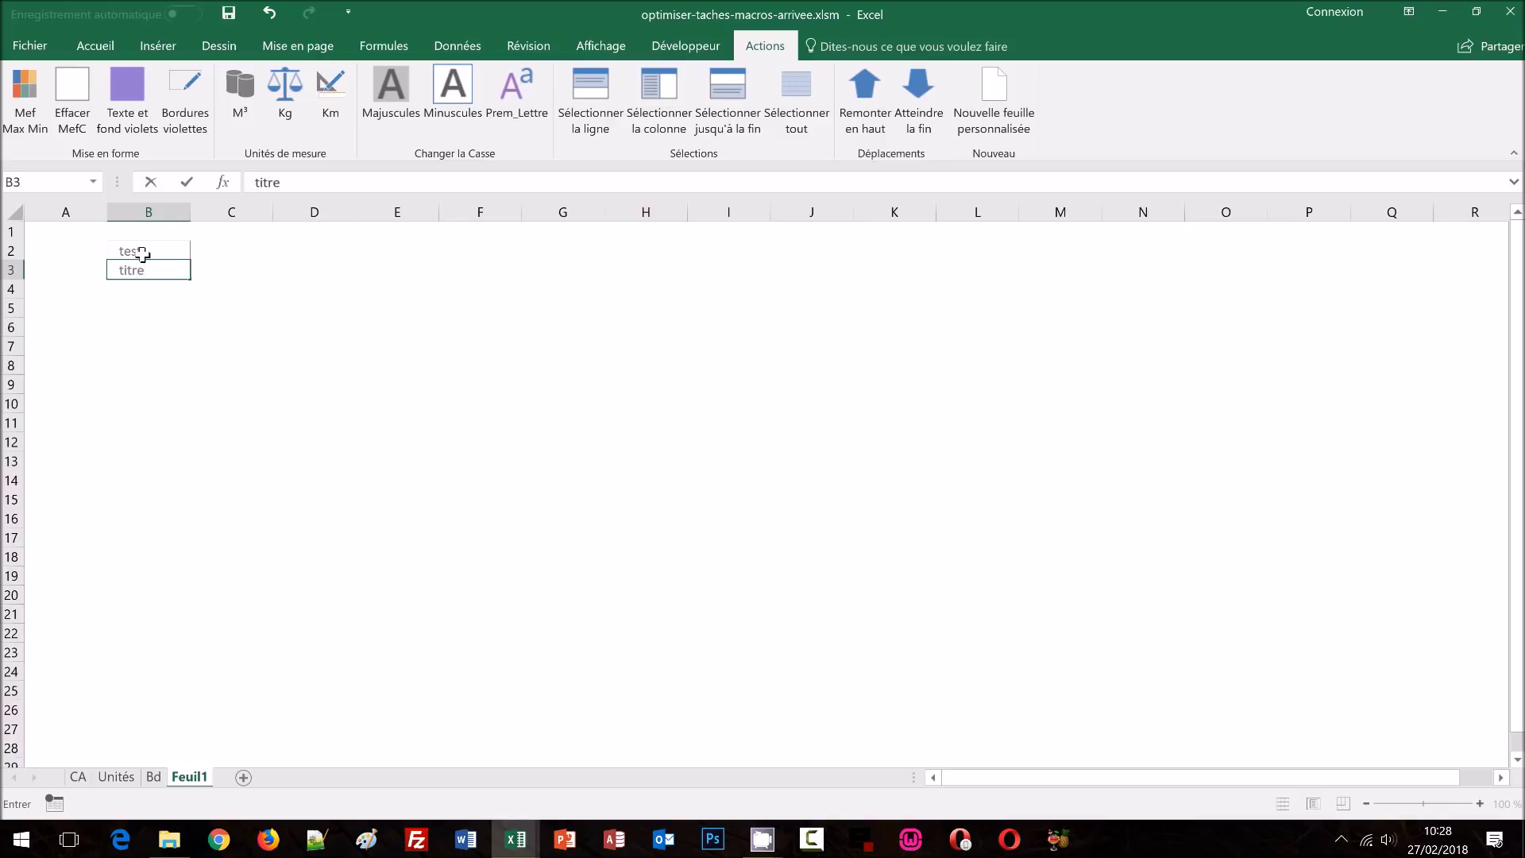
key("Return")
left_click(171, 343)
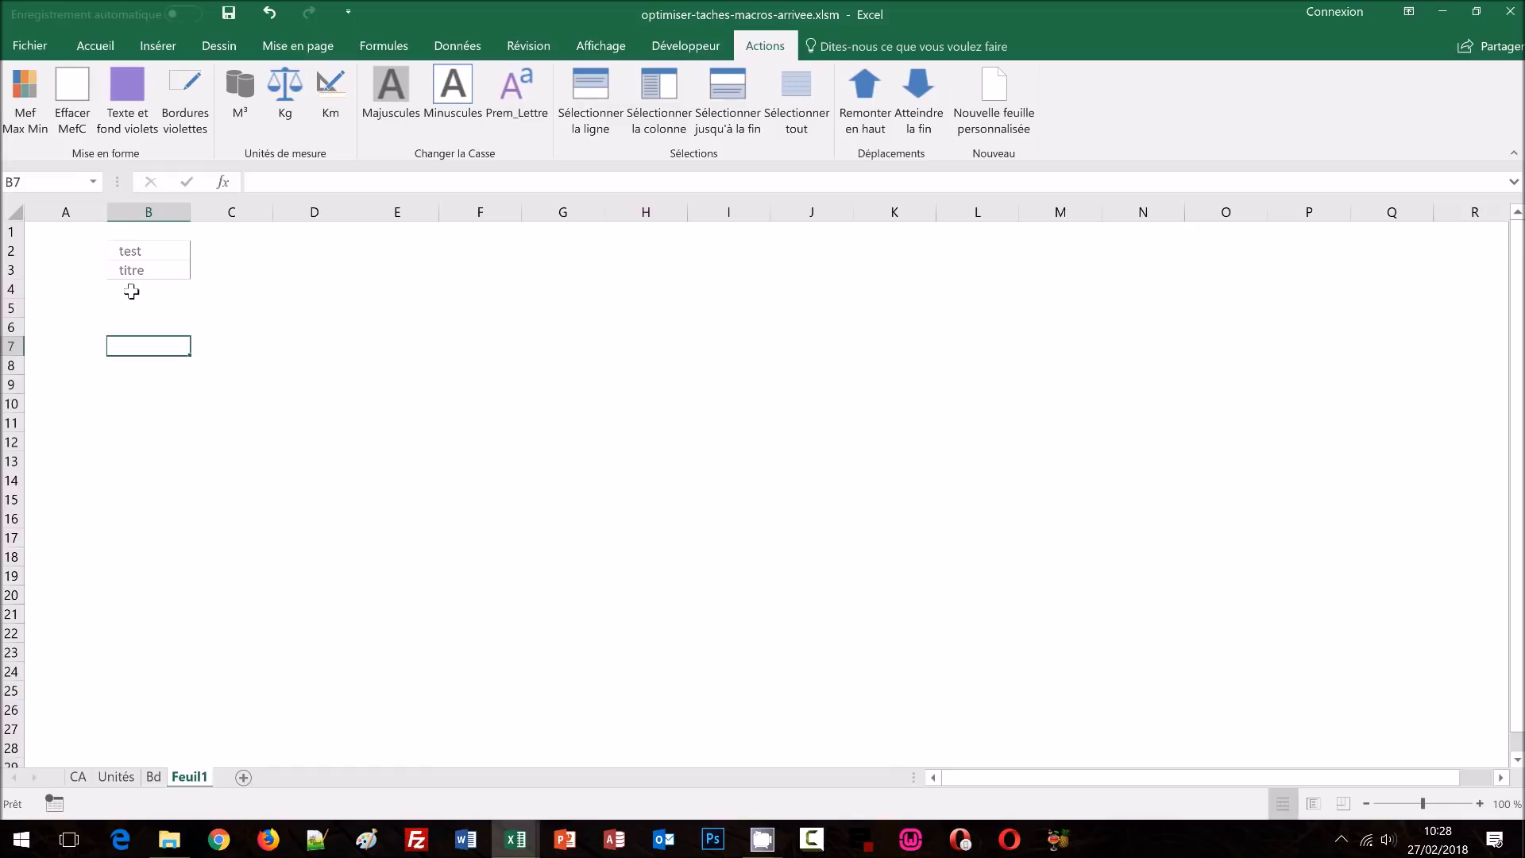
Step: Switch to the optimiser-taches-macros.xlsm workbook and select cell K6 on the CA sheet
mouse_move(498, 855)
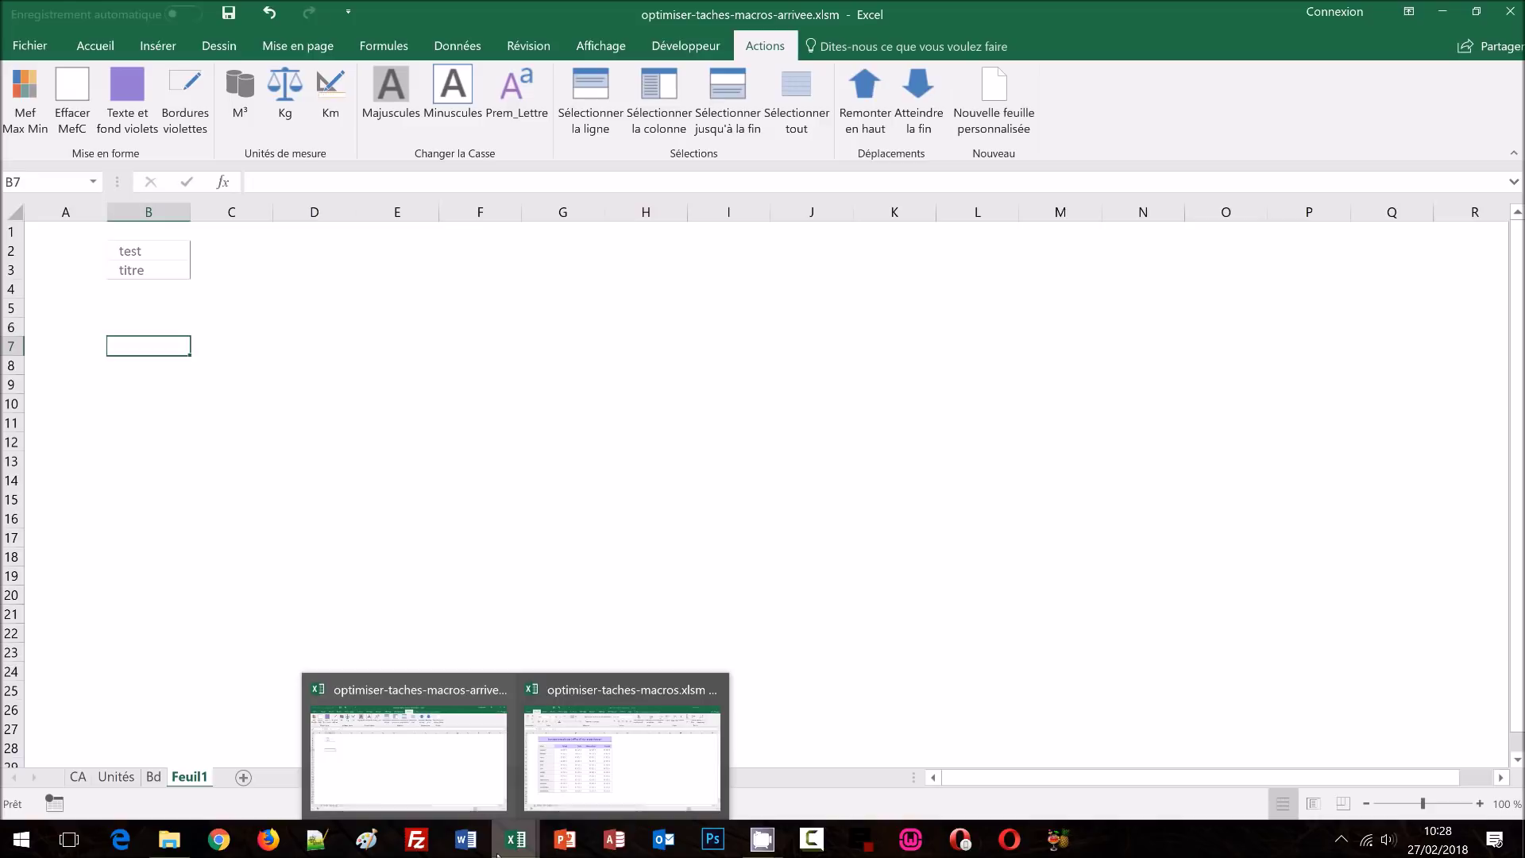
left_click(622, 751)
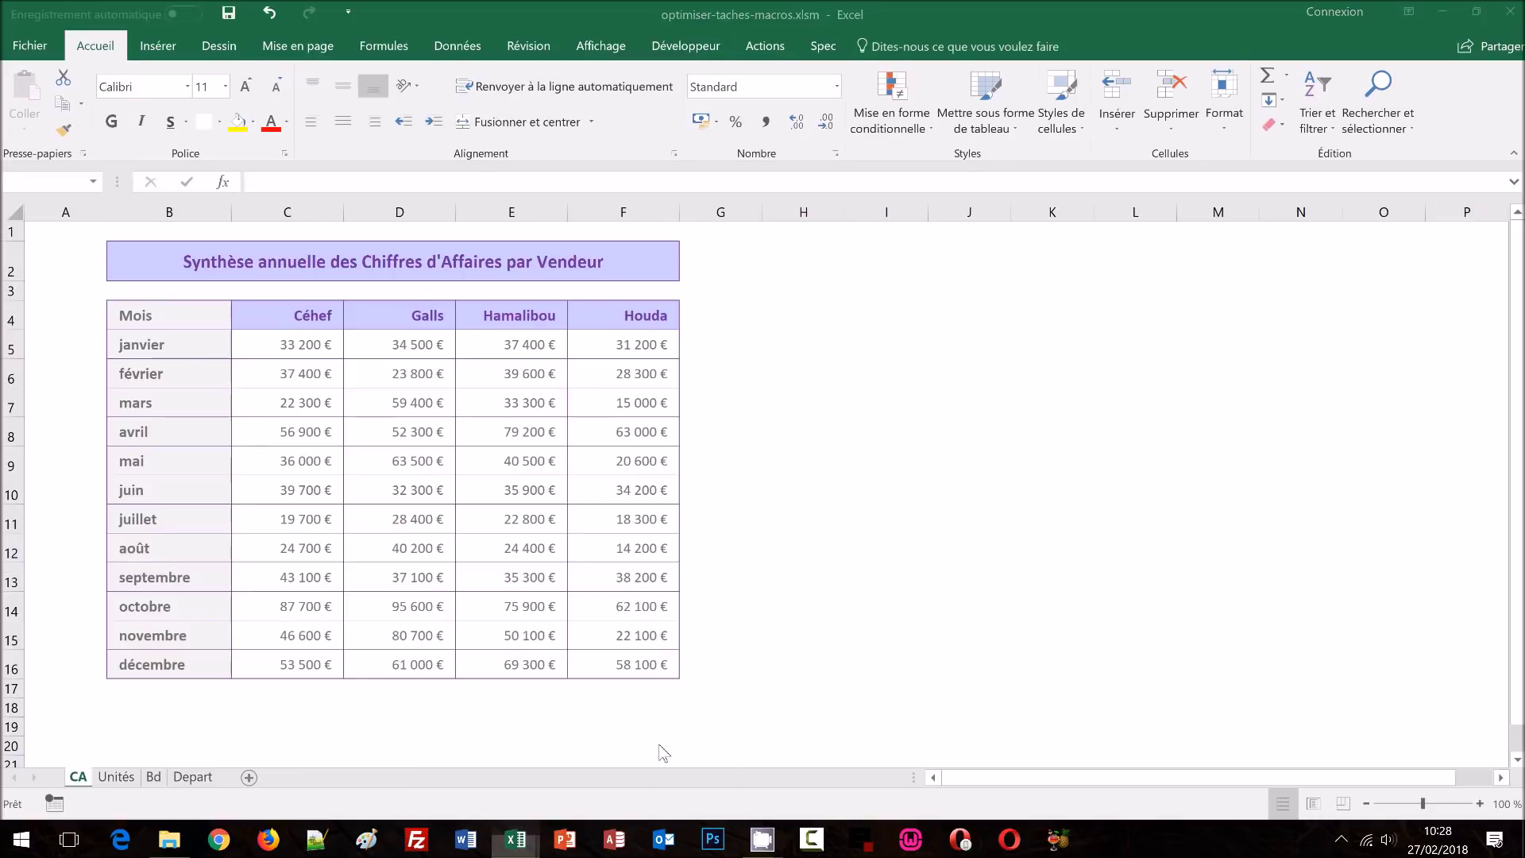
left_click(1020, 378)
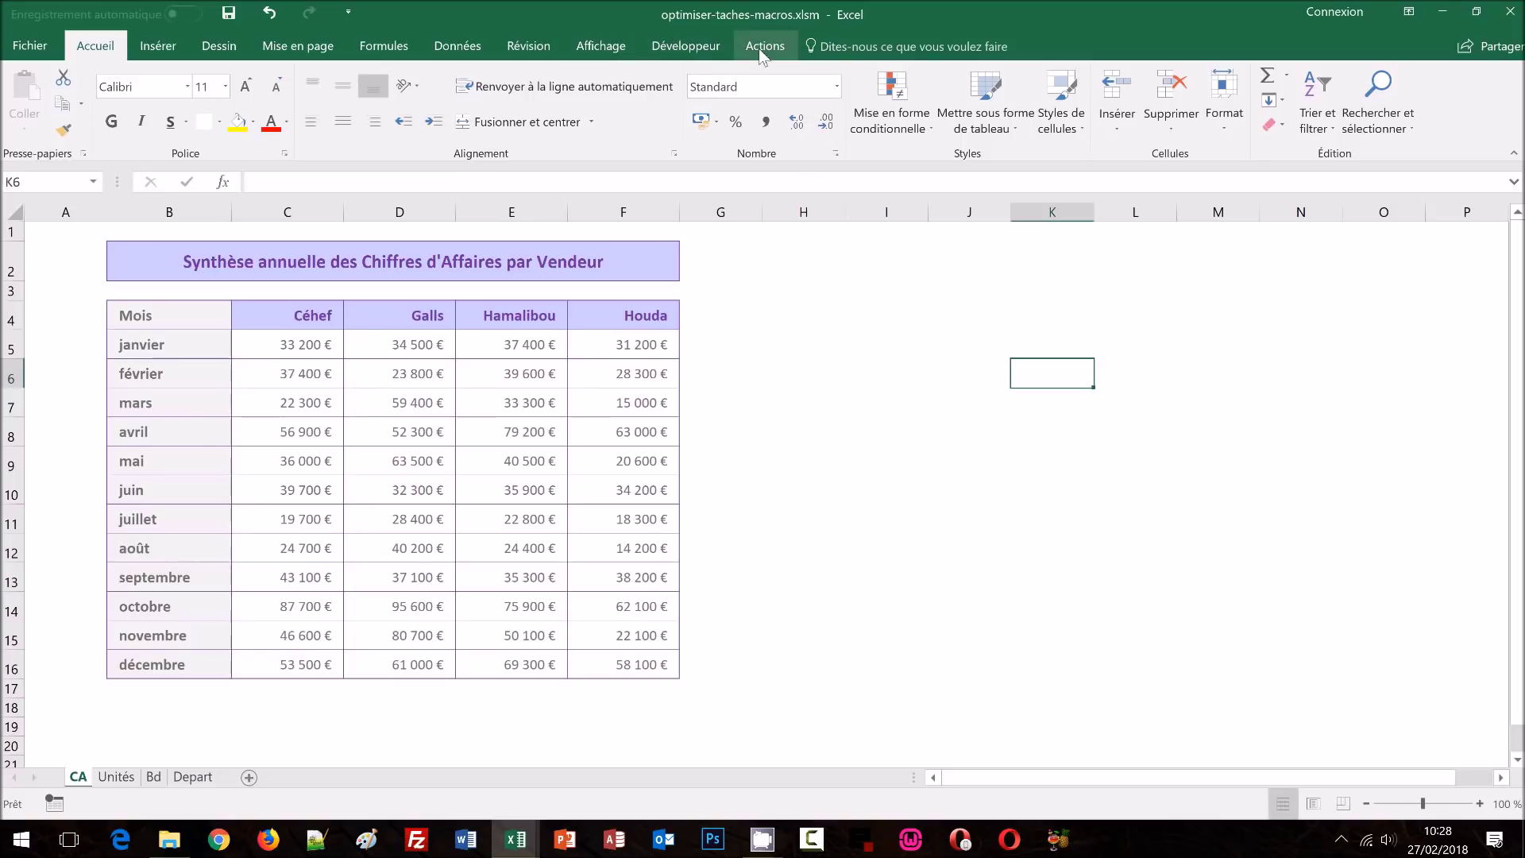
Step: Open the ribbon customisation options and list the commands of the Macros category
right_click(1101, 155)
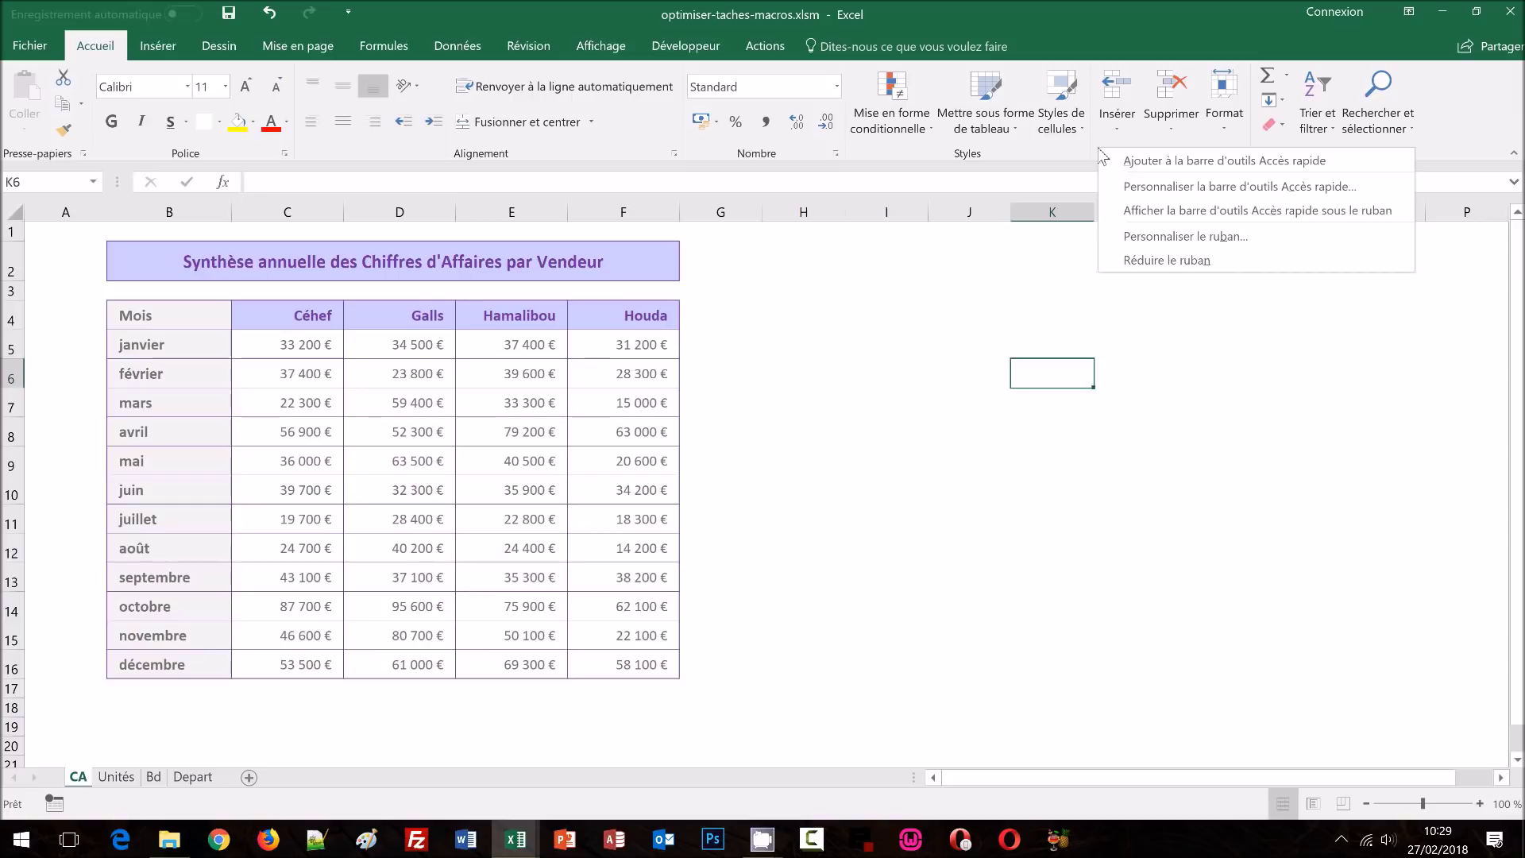
right_click(817, 123)
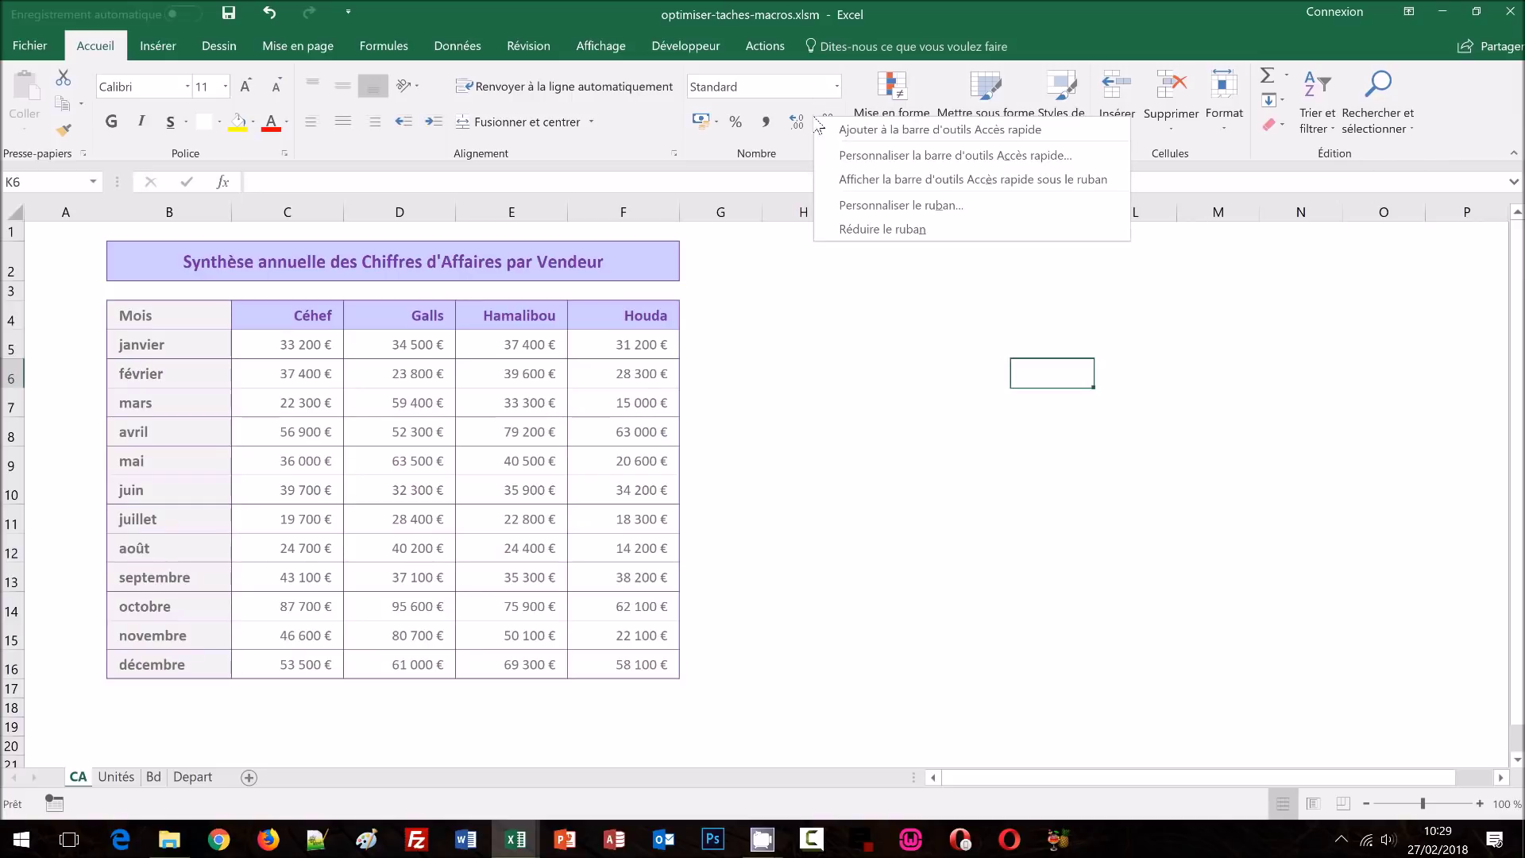
left_click(846, 204)
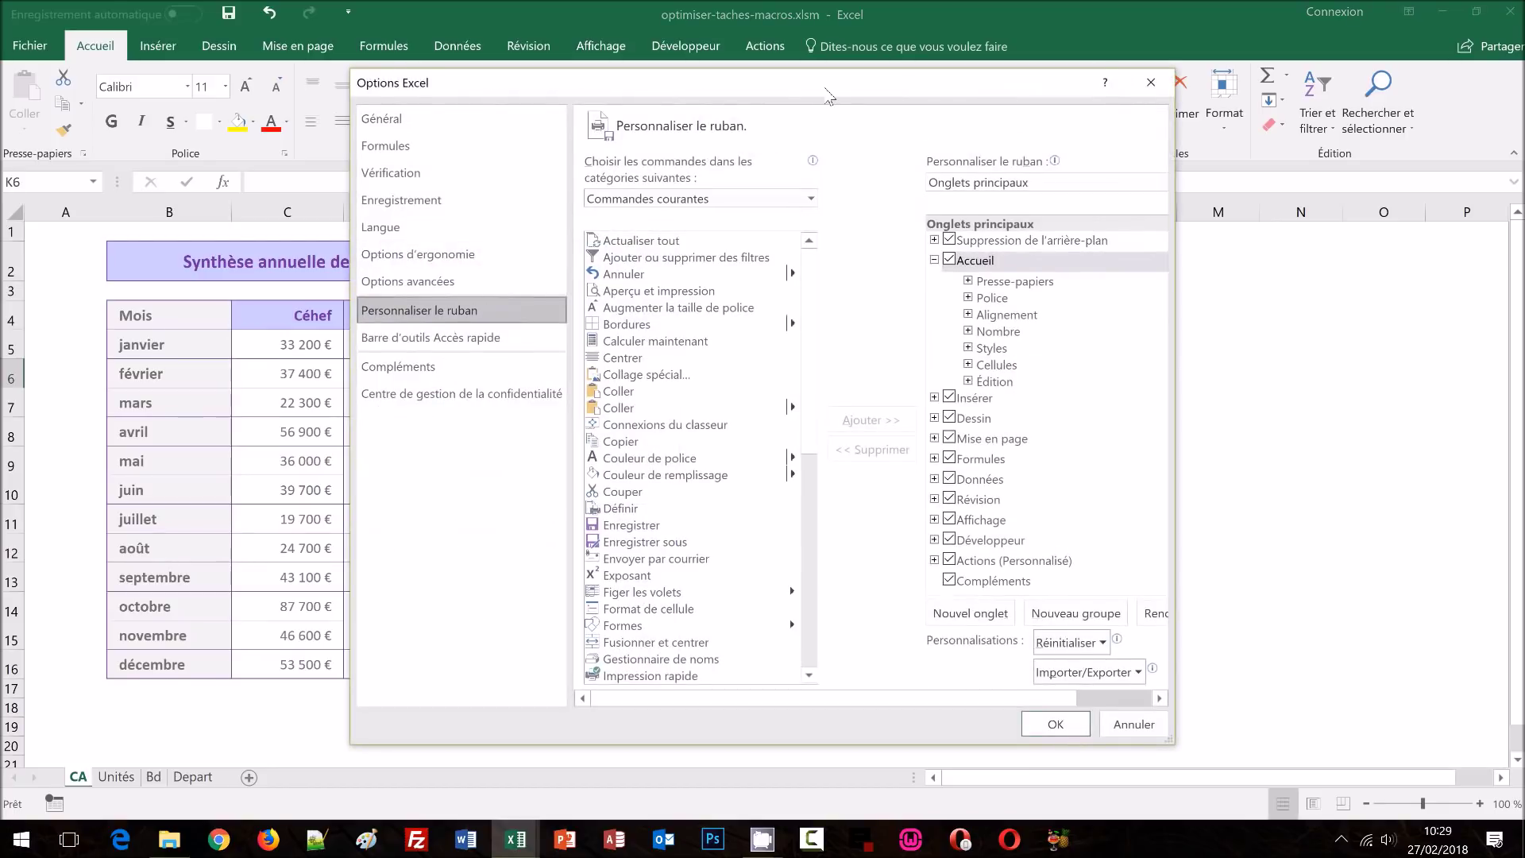
left_click_drag(828, 95, 783, 89)
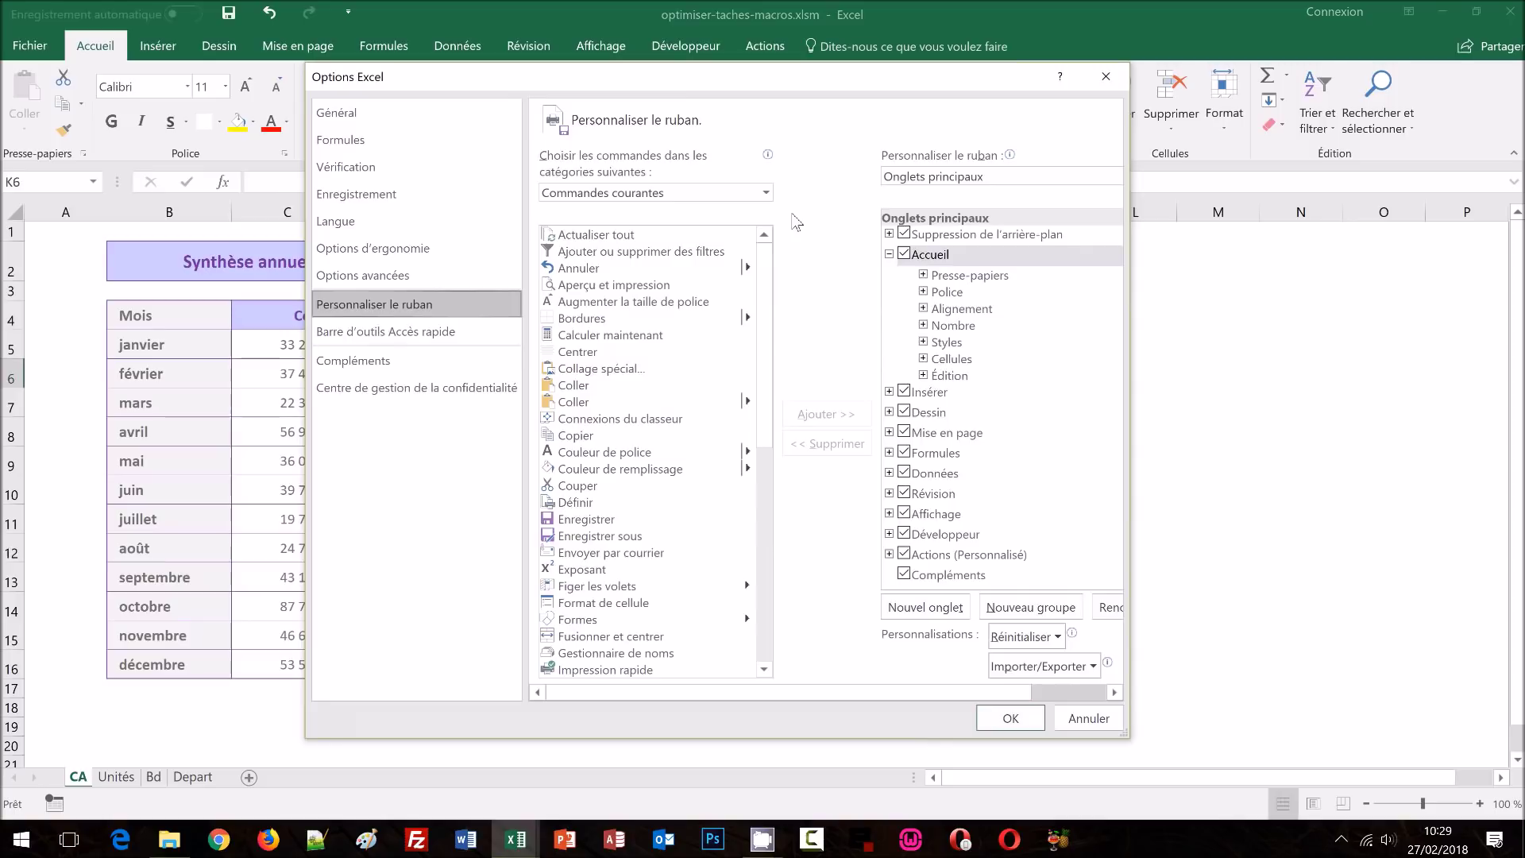
left_click(601, 196)
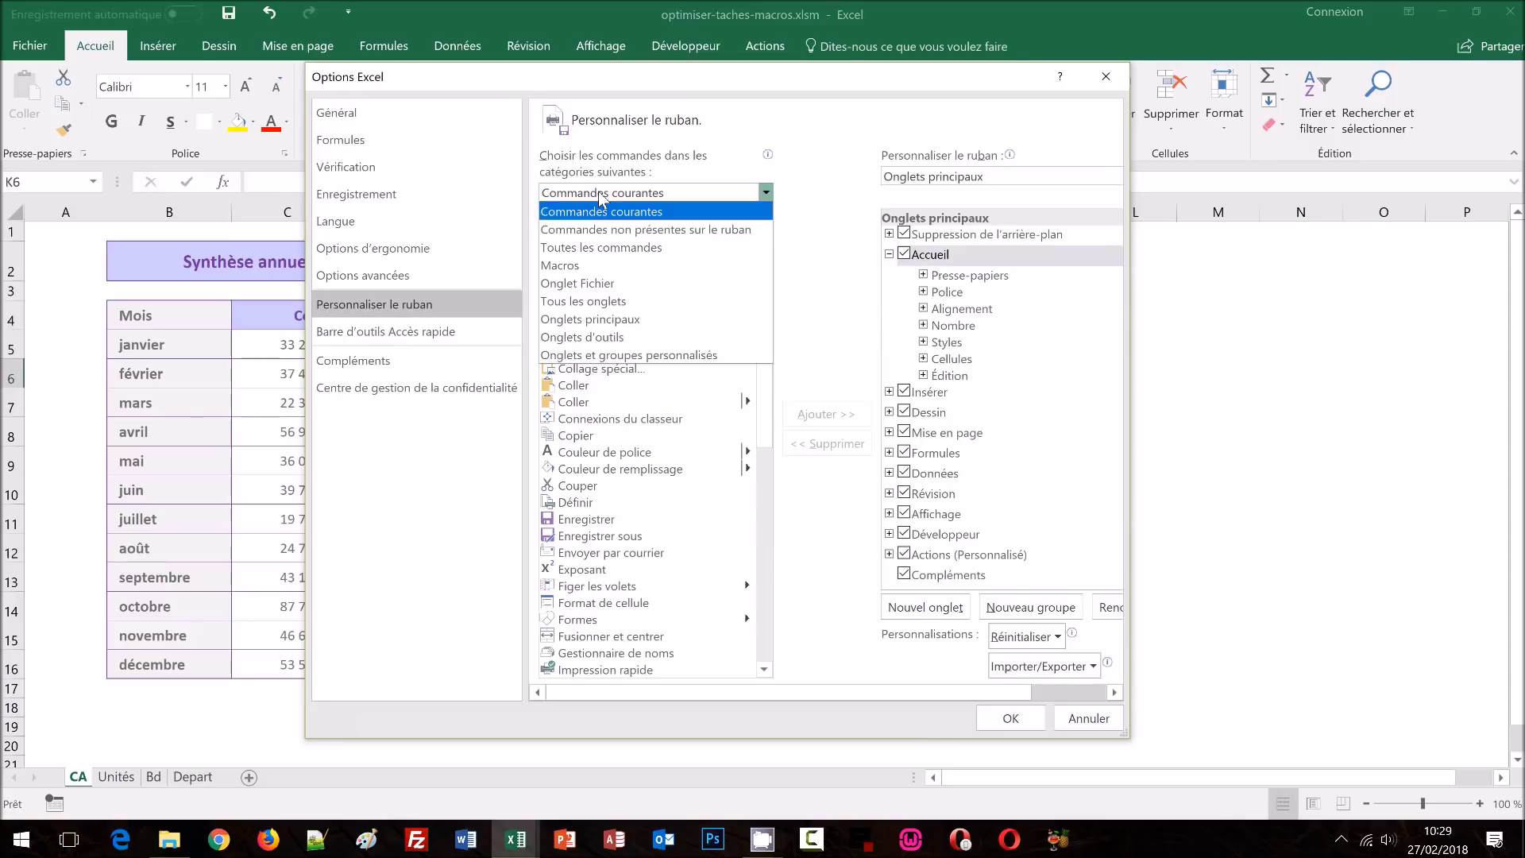
left_click(579, 265)
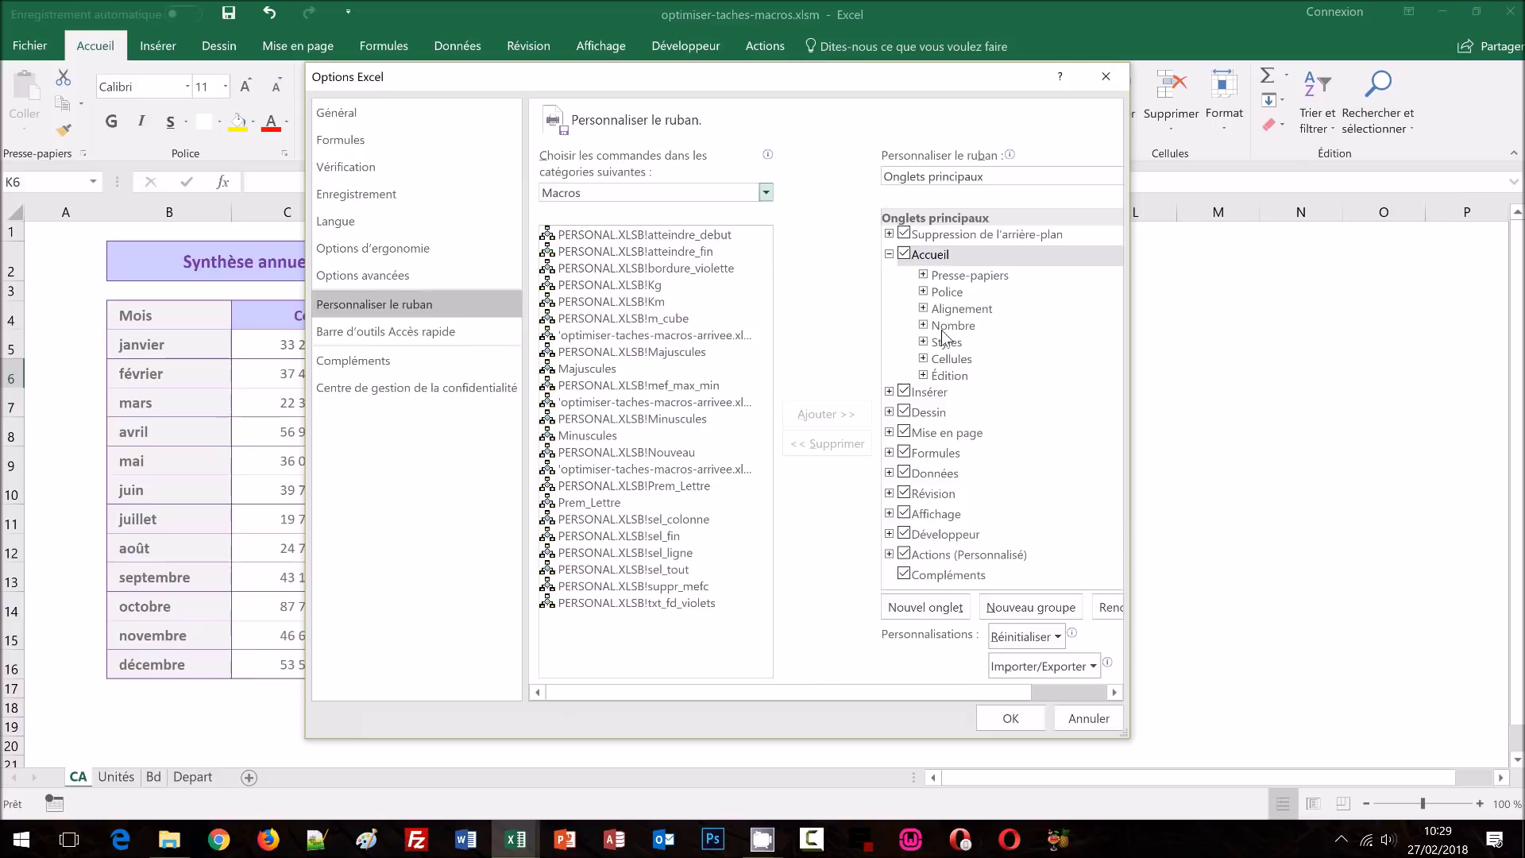
Step: Add a new custom ribbon tab after Accueil and rename it "Spec"
left_click(890, 255)
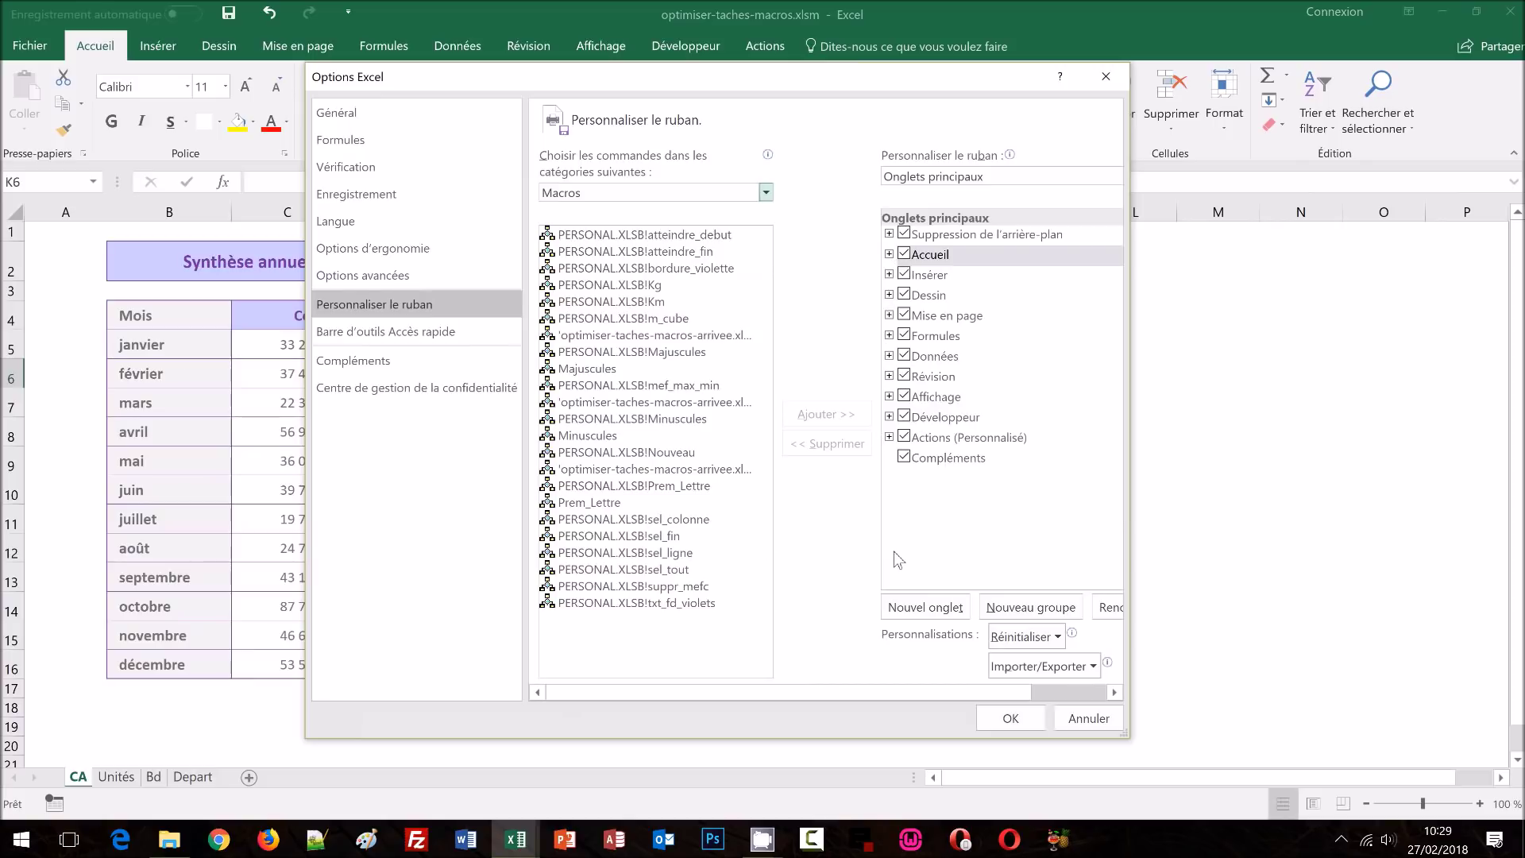
left_click(926, 607)
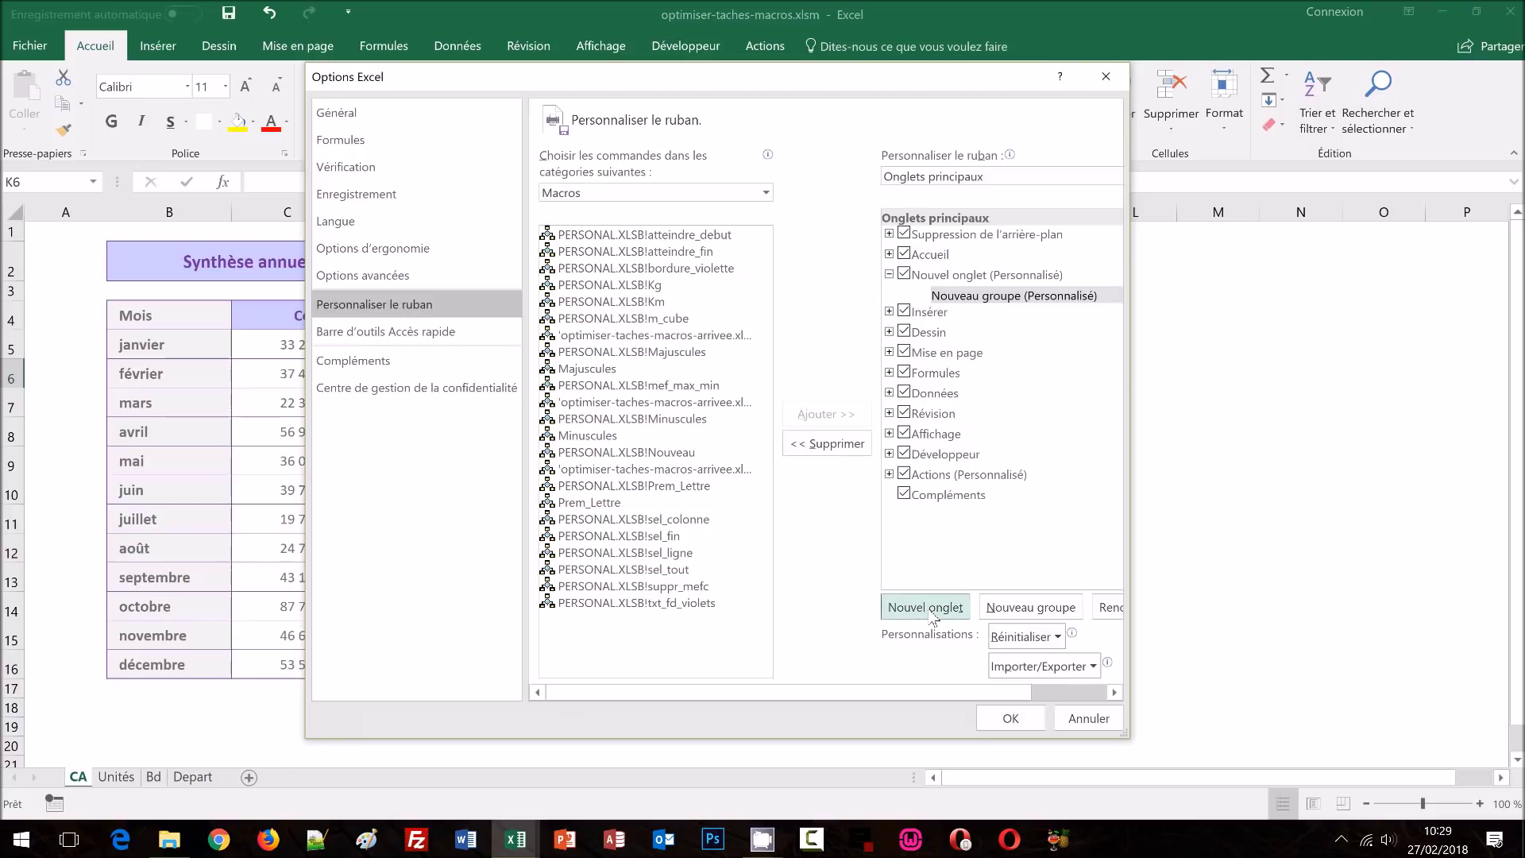
left_click_drag(1124, 738, 1262, 755)
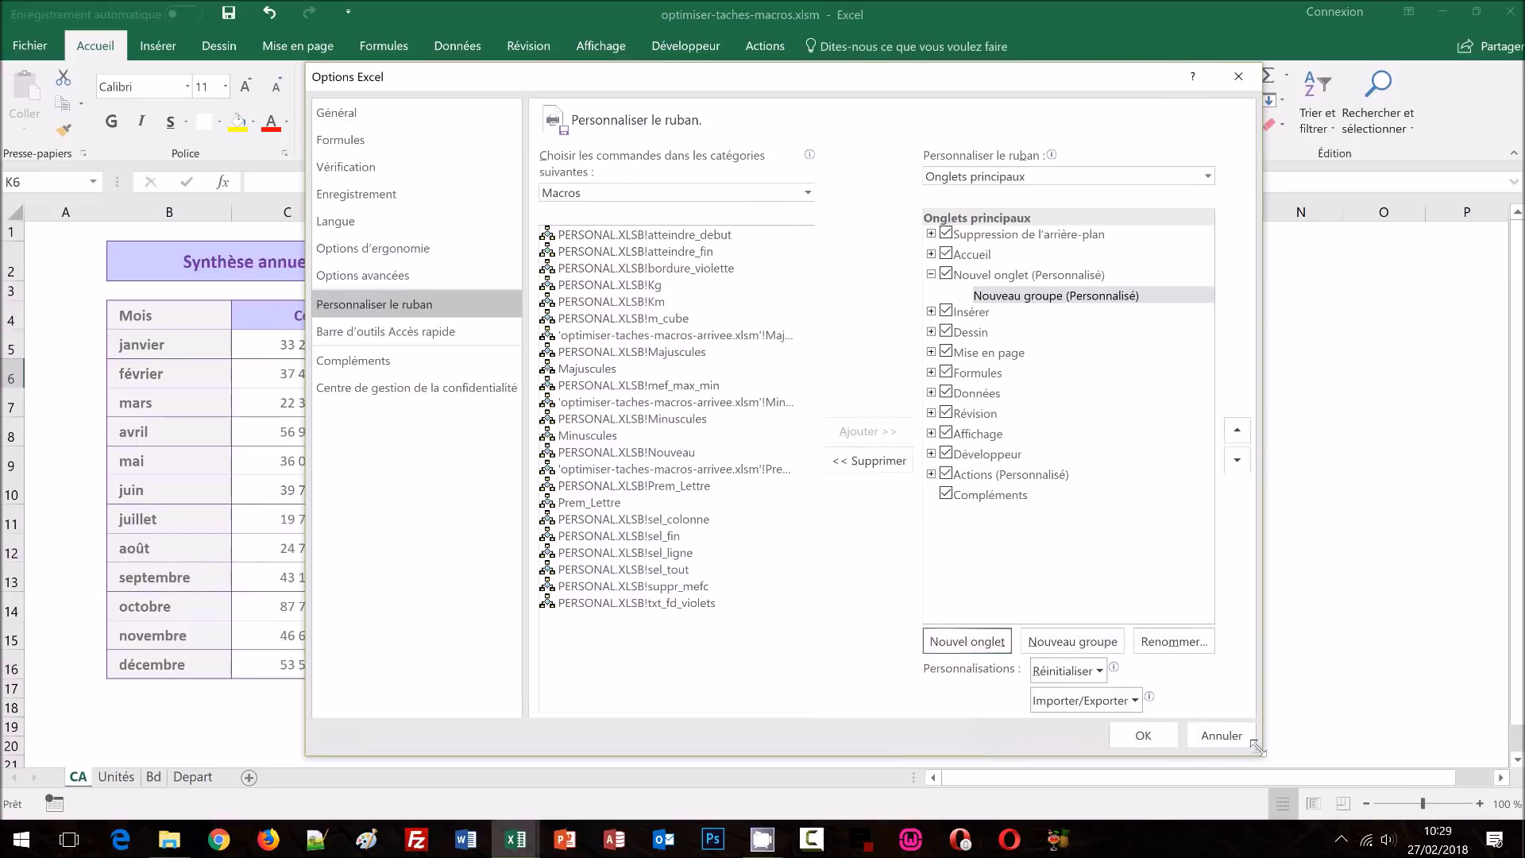
right_click(986, 278)
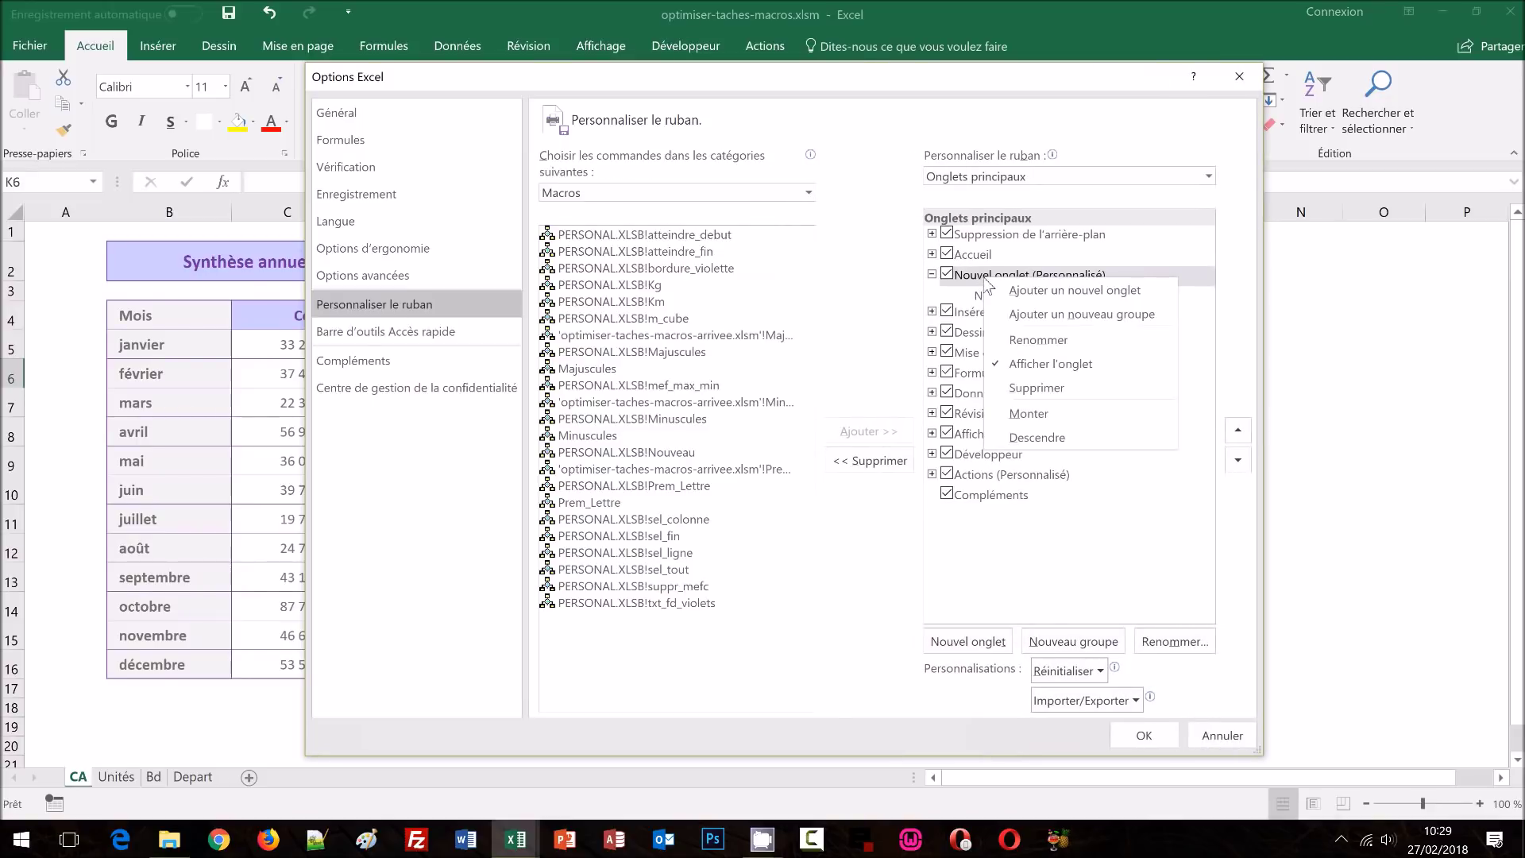
left_click(1025, 340)
type("Spec")
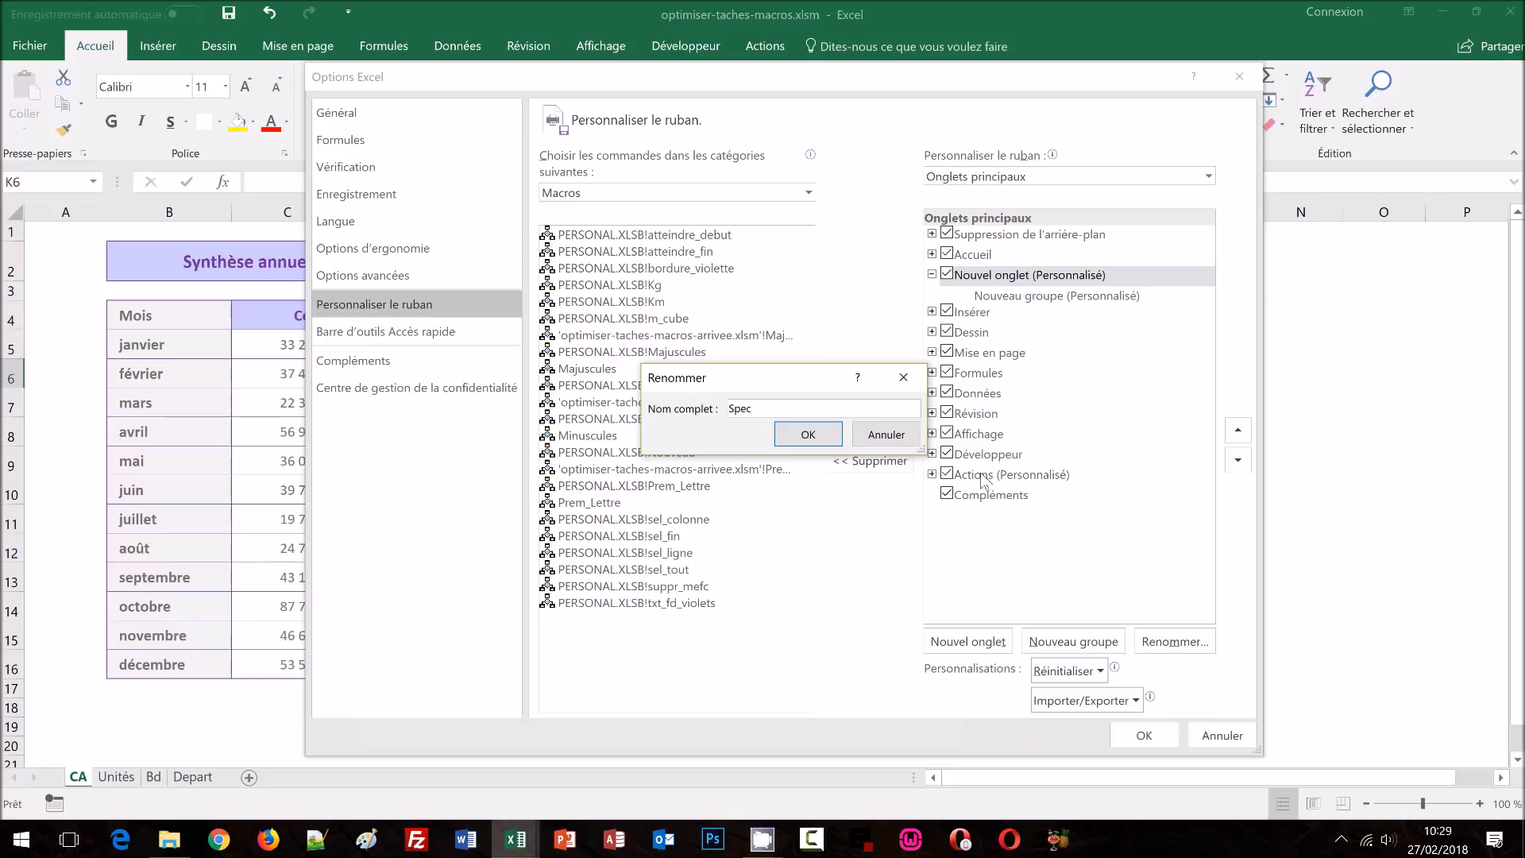
left_click(807, 435)
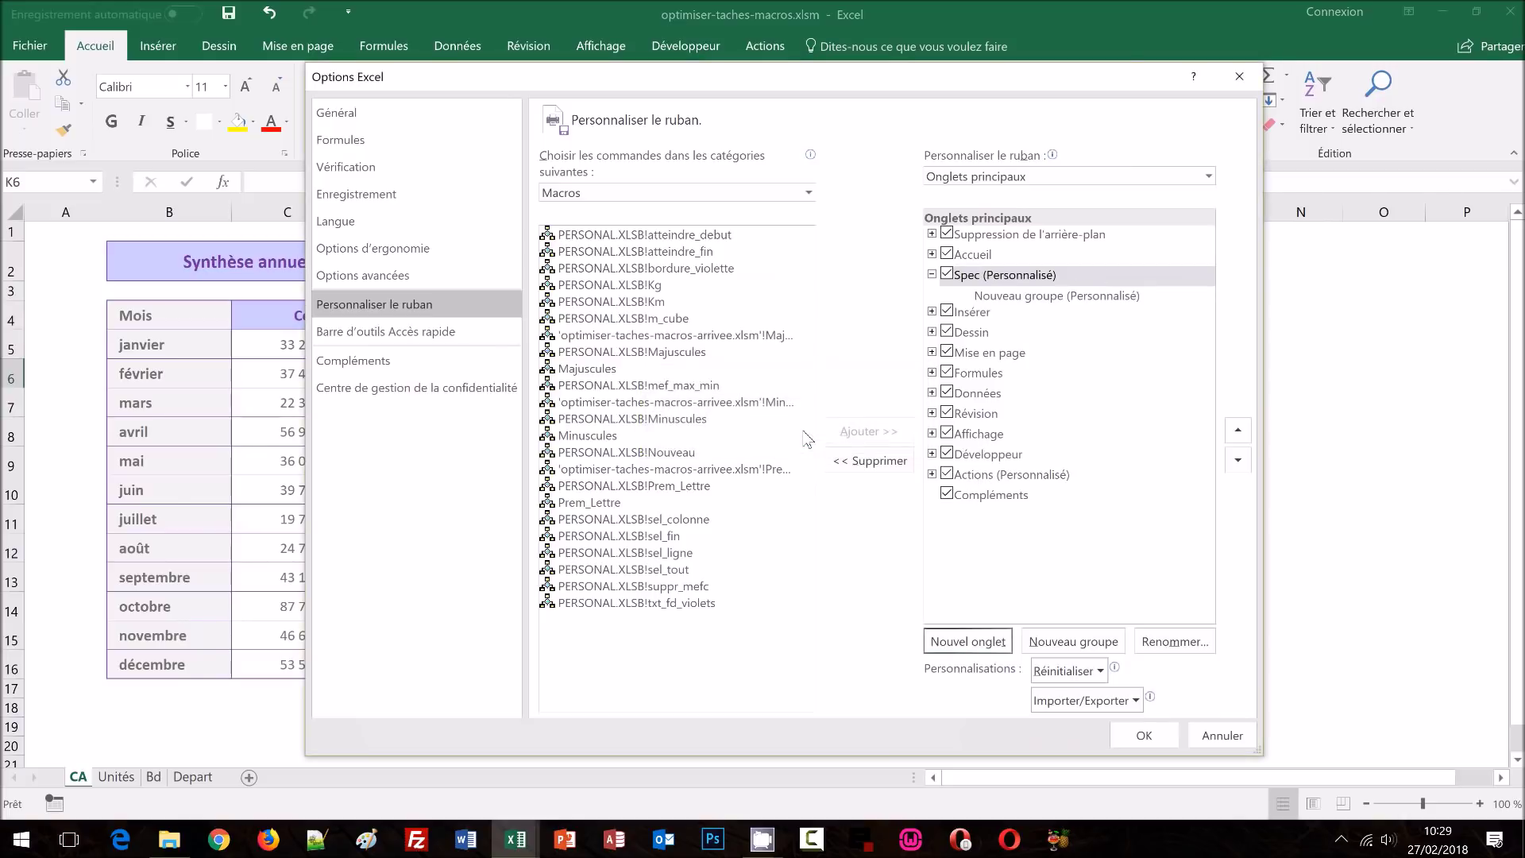
Step: Rename the default group of the Spec tab as "Mise en forme"
left_click(1013, 297)
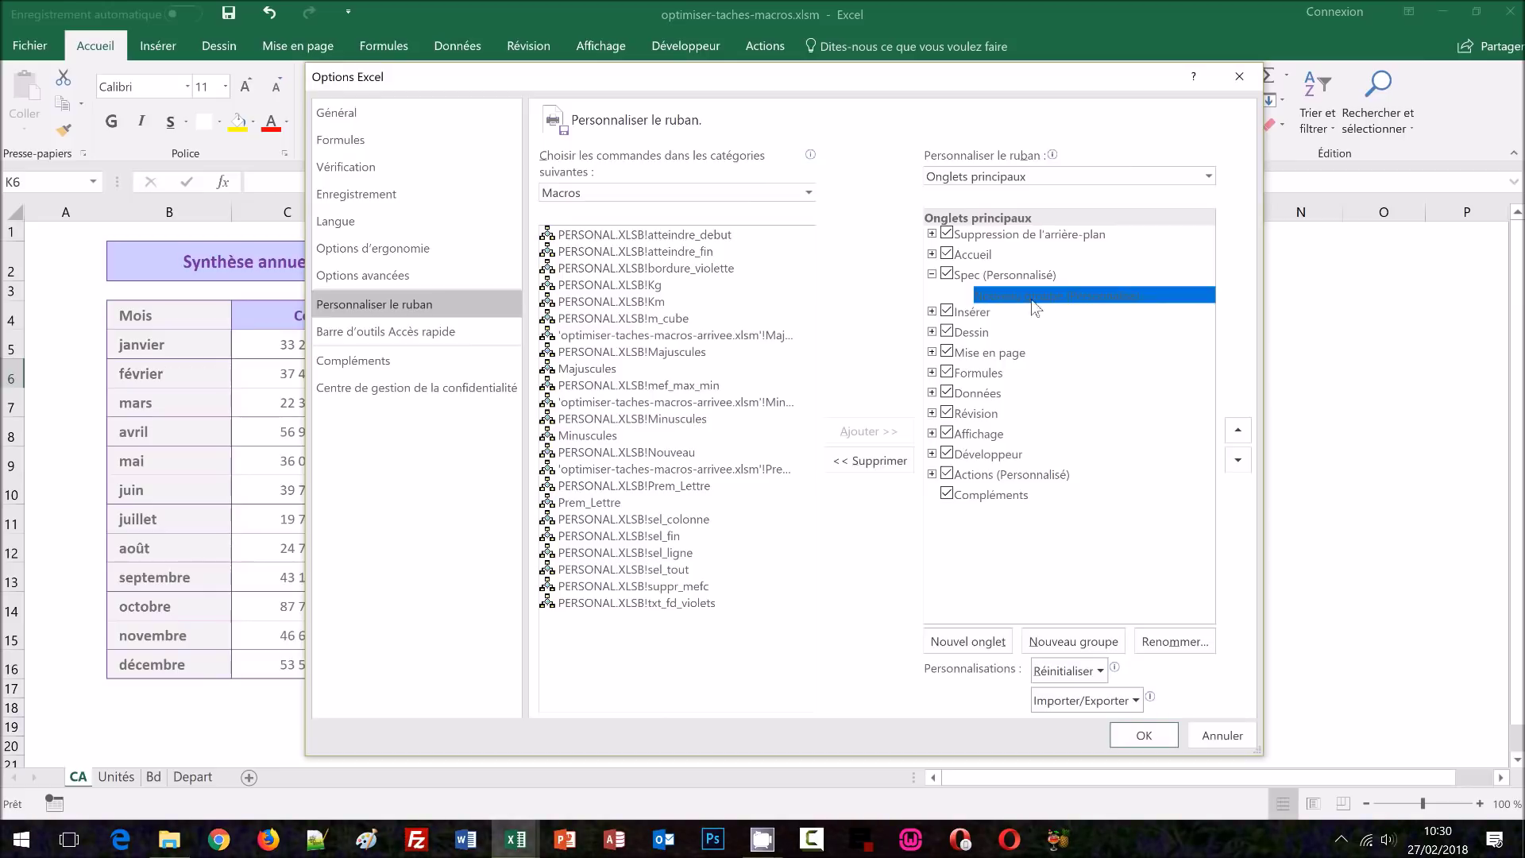
right_click(1035, 298)
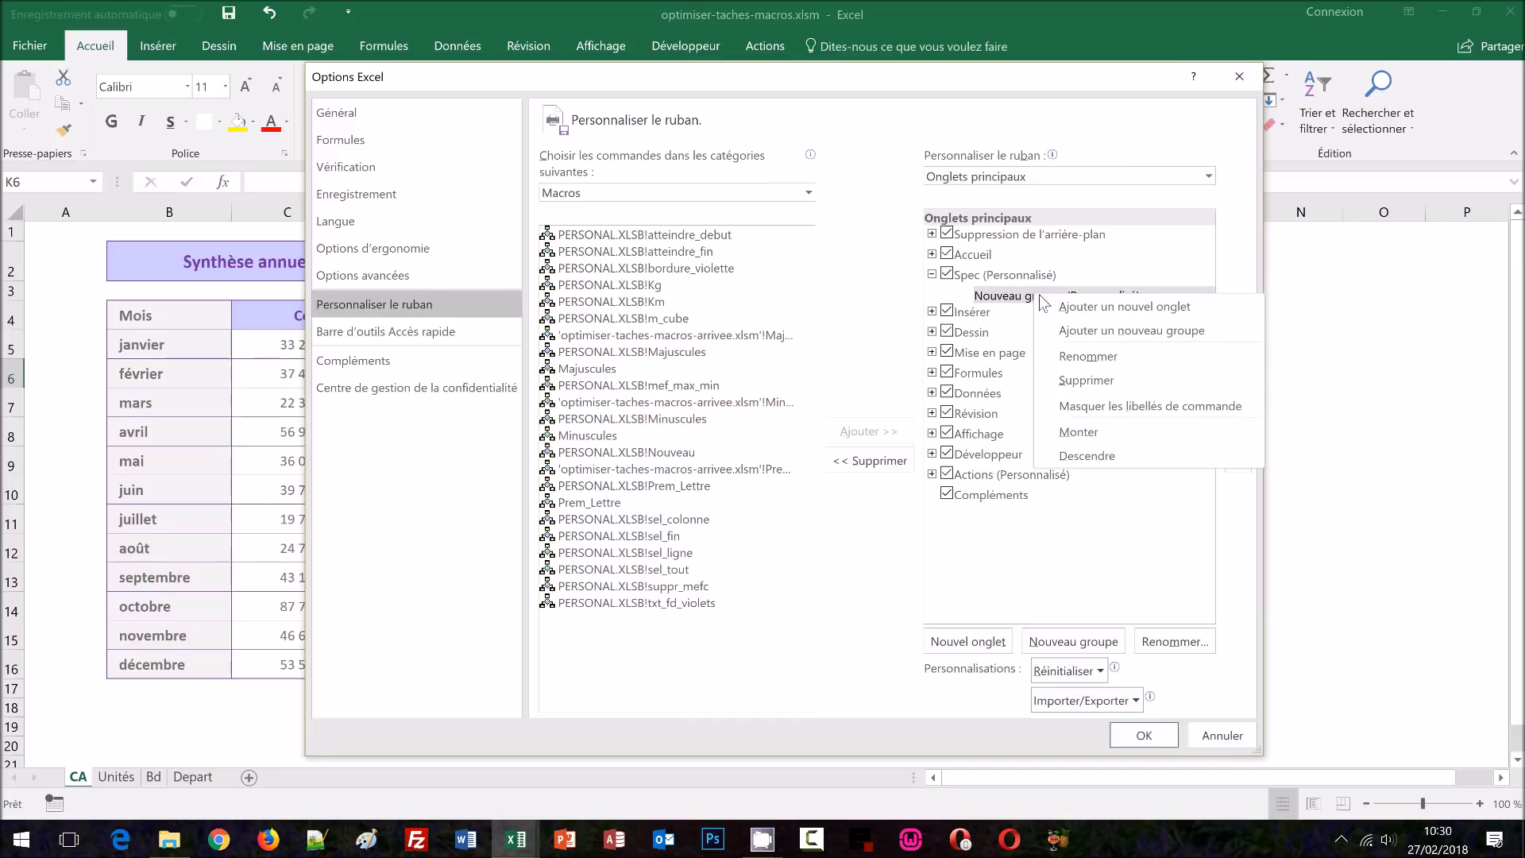
left_click(1075, 359)
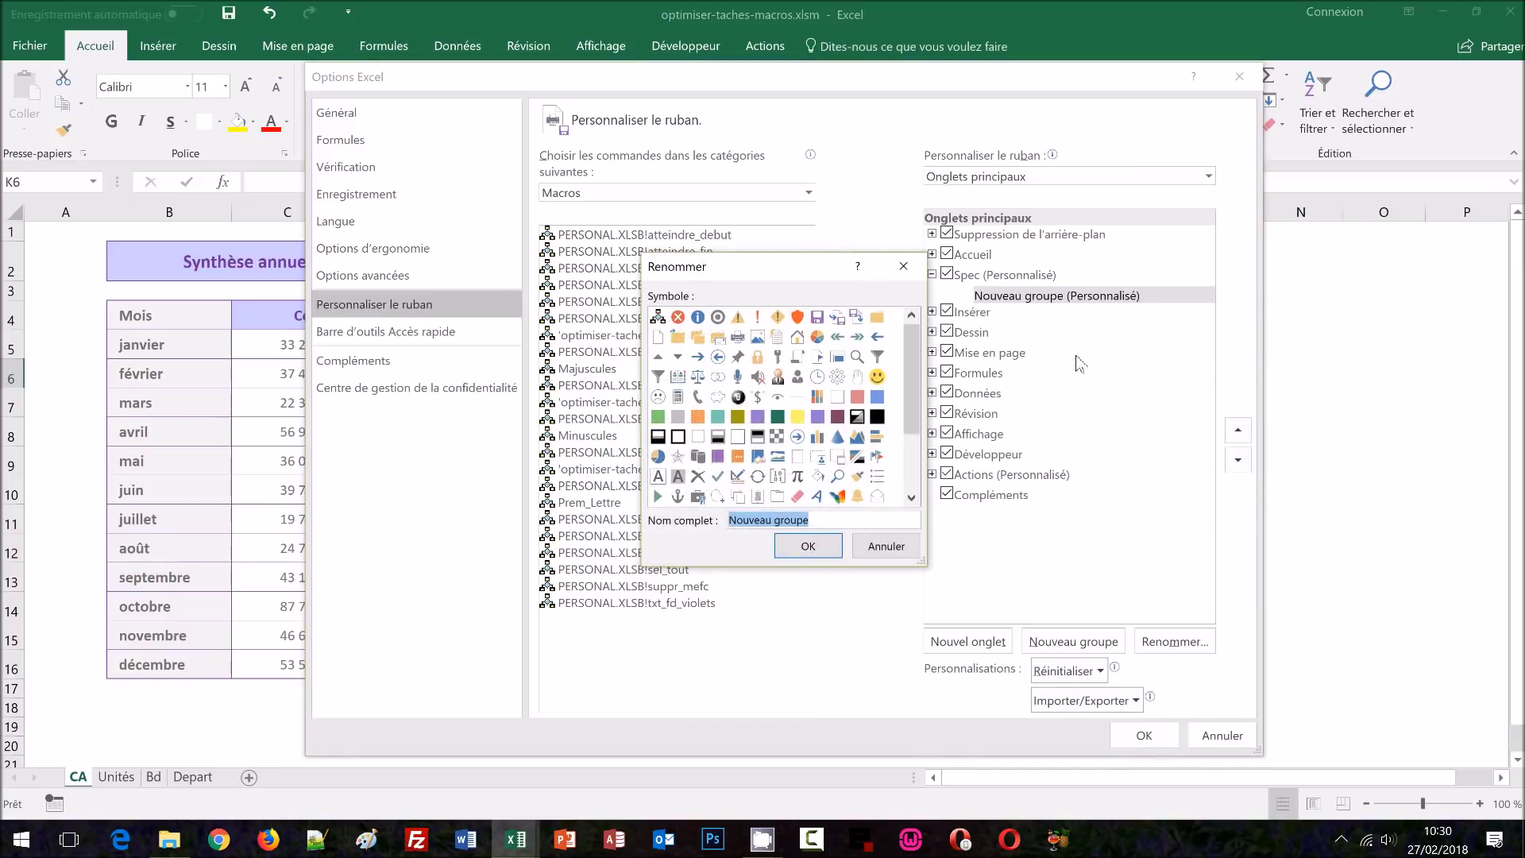
type("Mise en ")
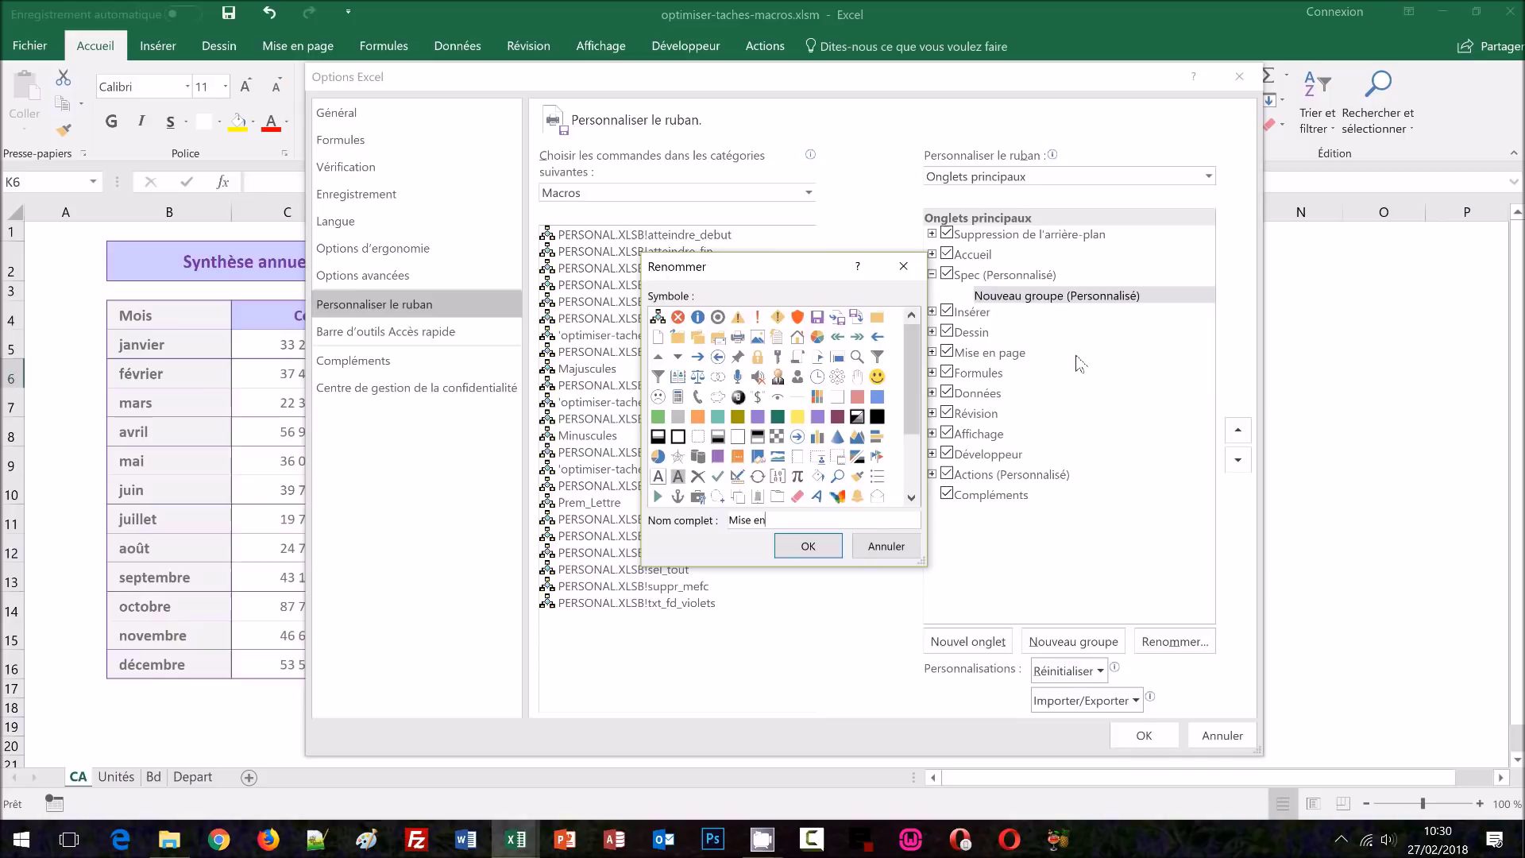
type("forme")
key("Return")
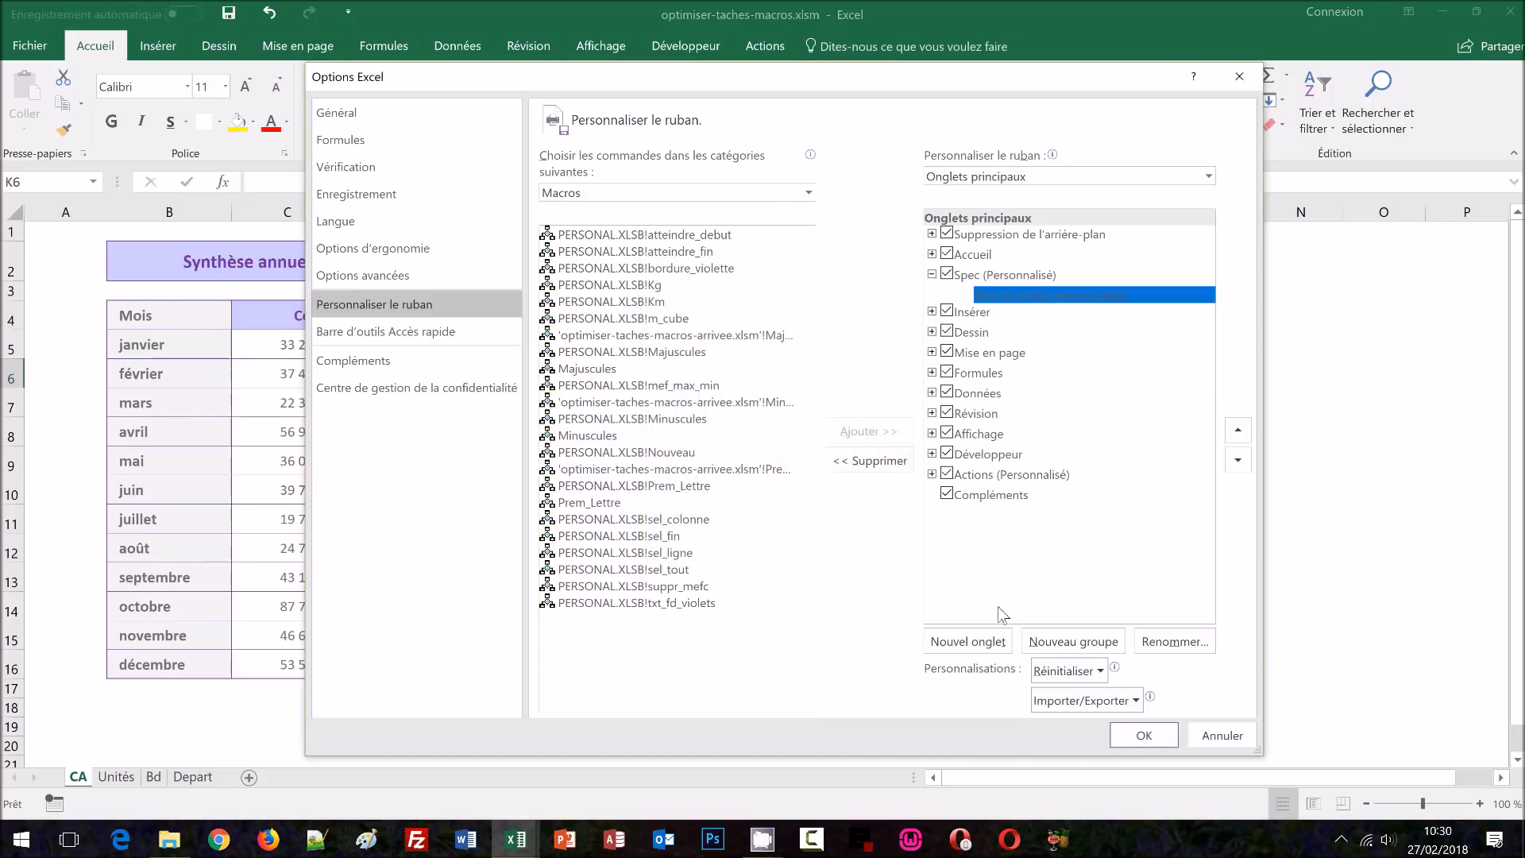
Step: Add a second group to the Spec tab and name it "Unités de mesure"
left_click(1057, 645)
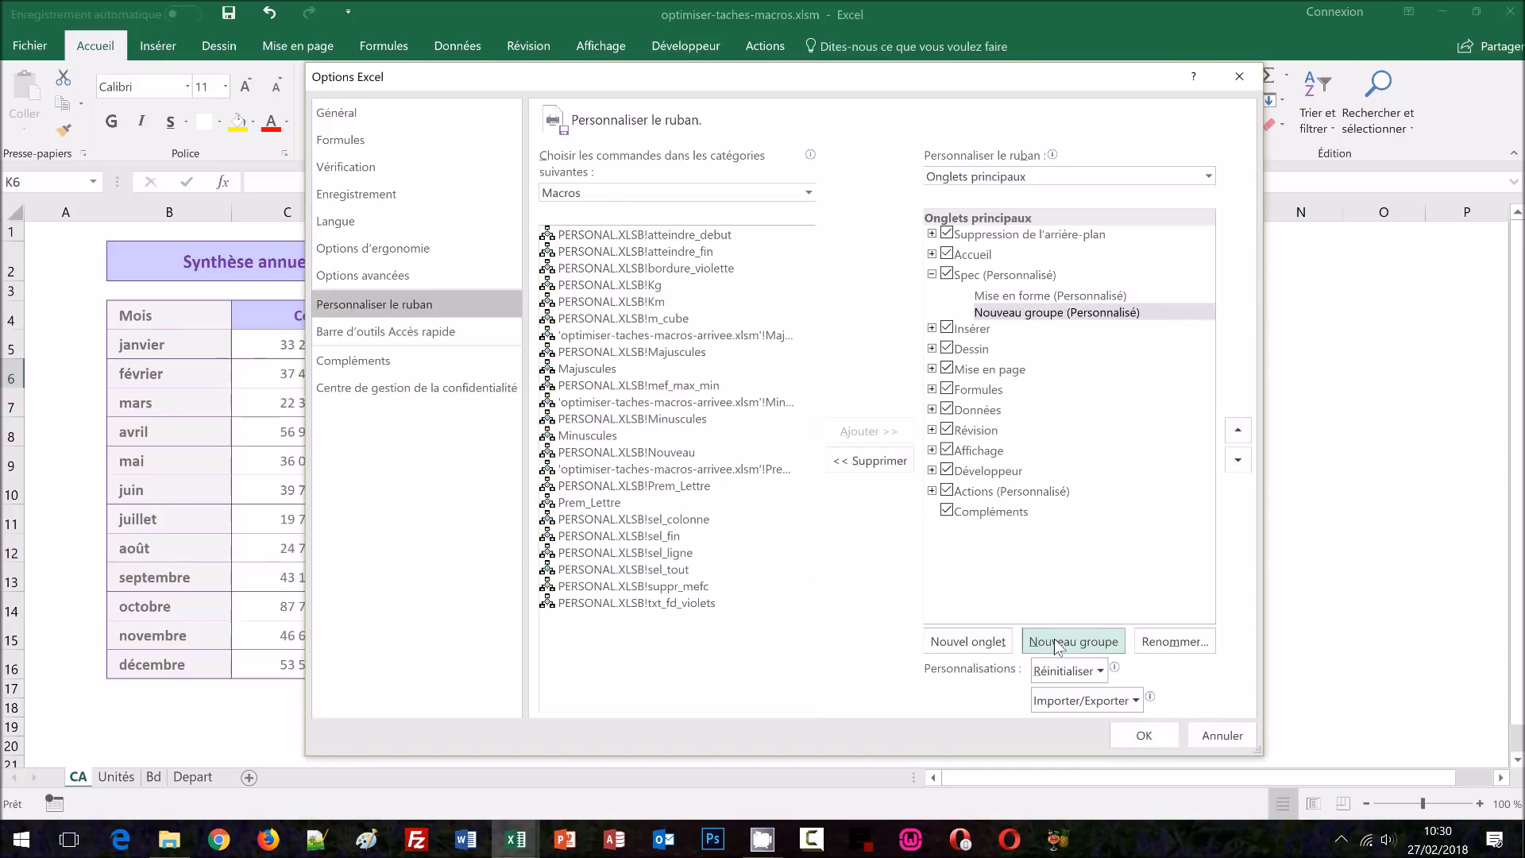
left_click(1170, 644)
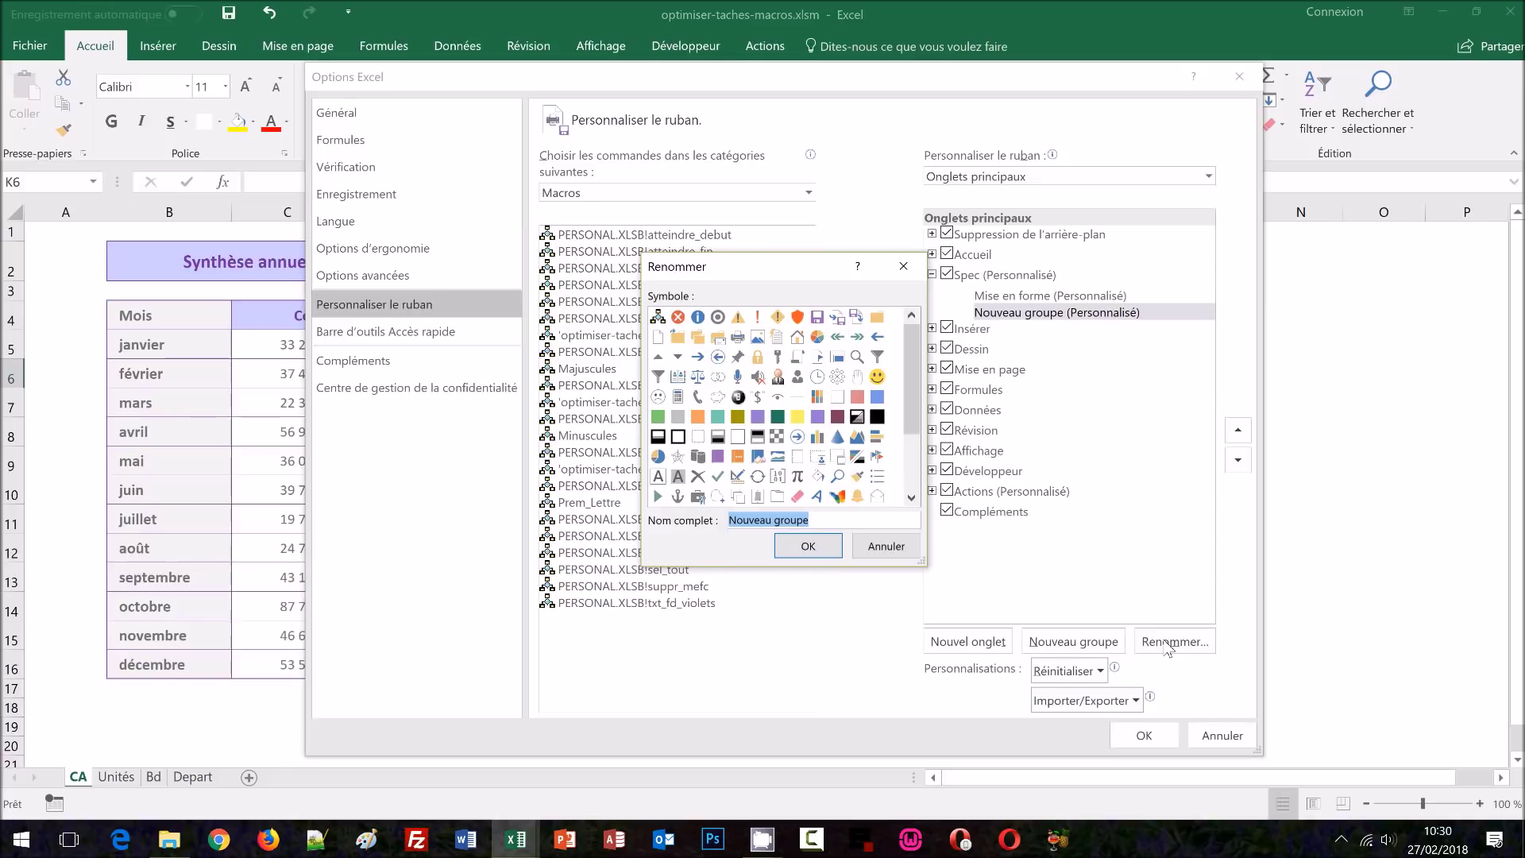
type("Unités des de")
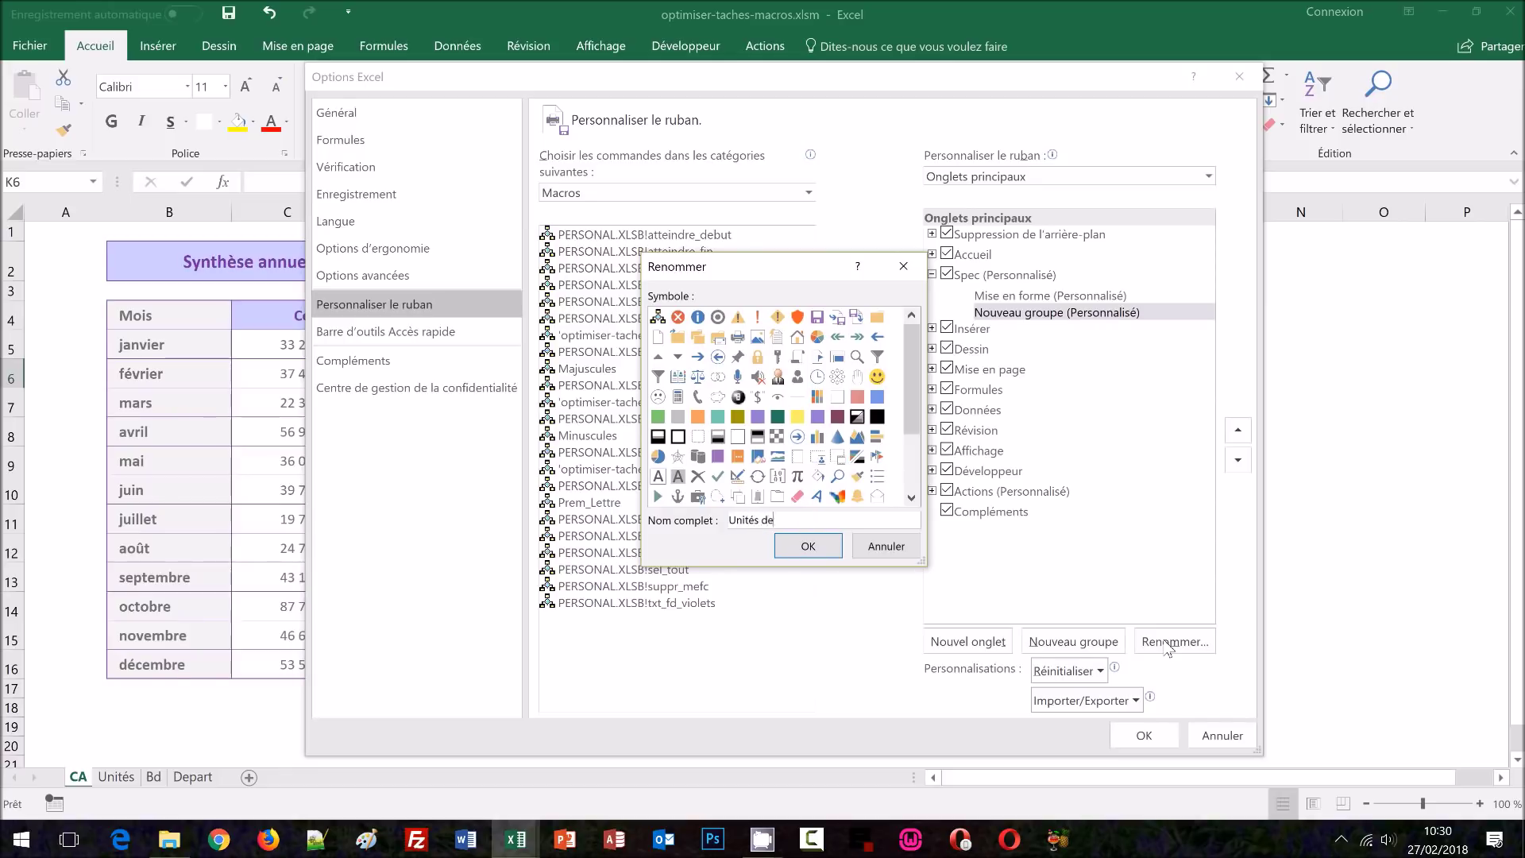
type(" mesure")
key("Return")
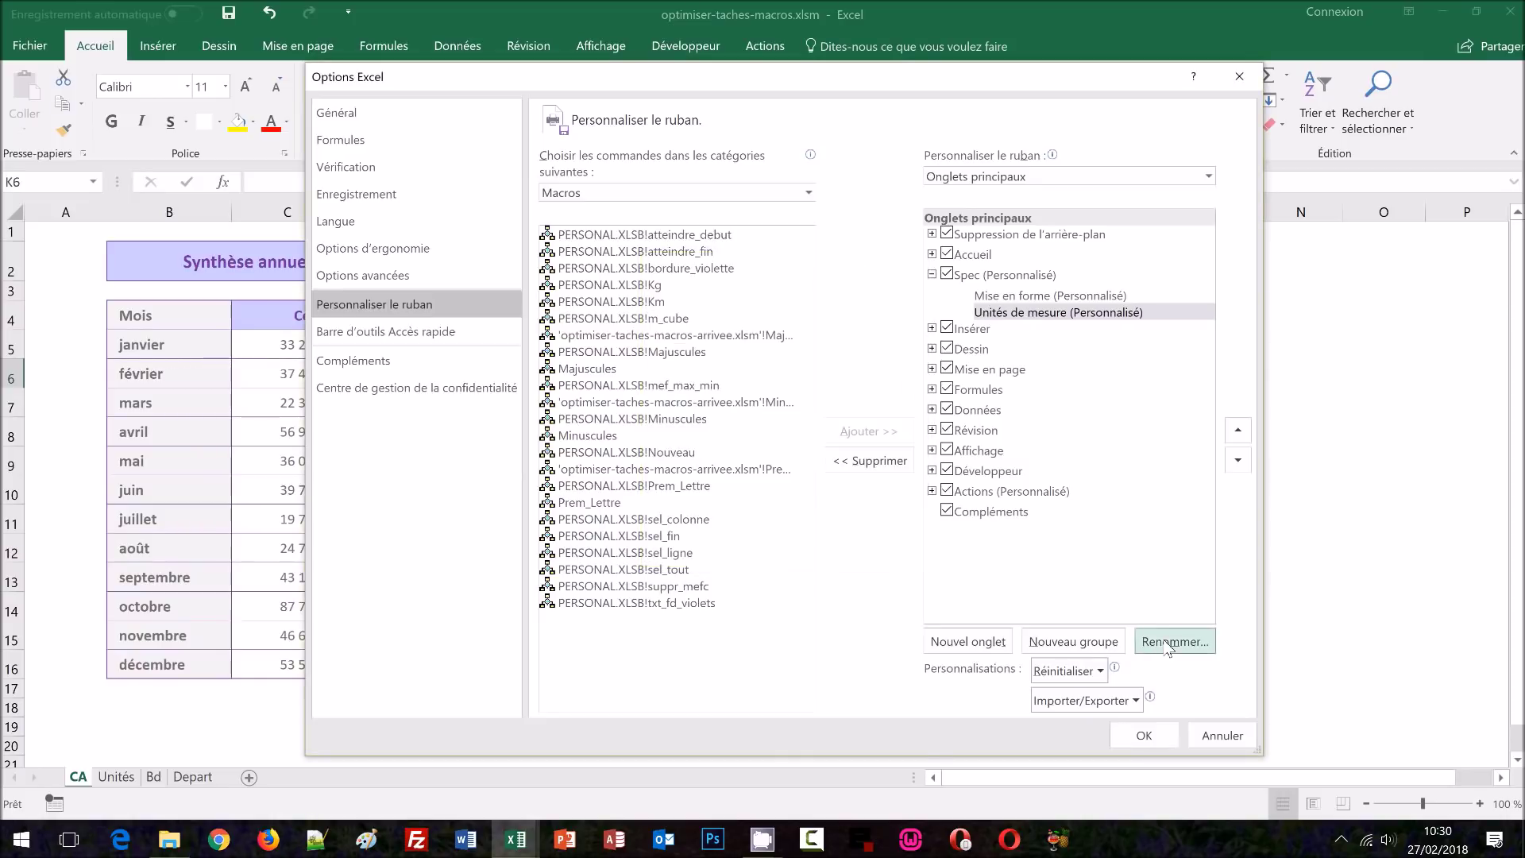
Step: Add a third group to the Spec tab and name it "Changer la casse"
left_click(1086, 650)
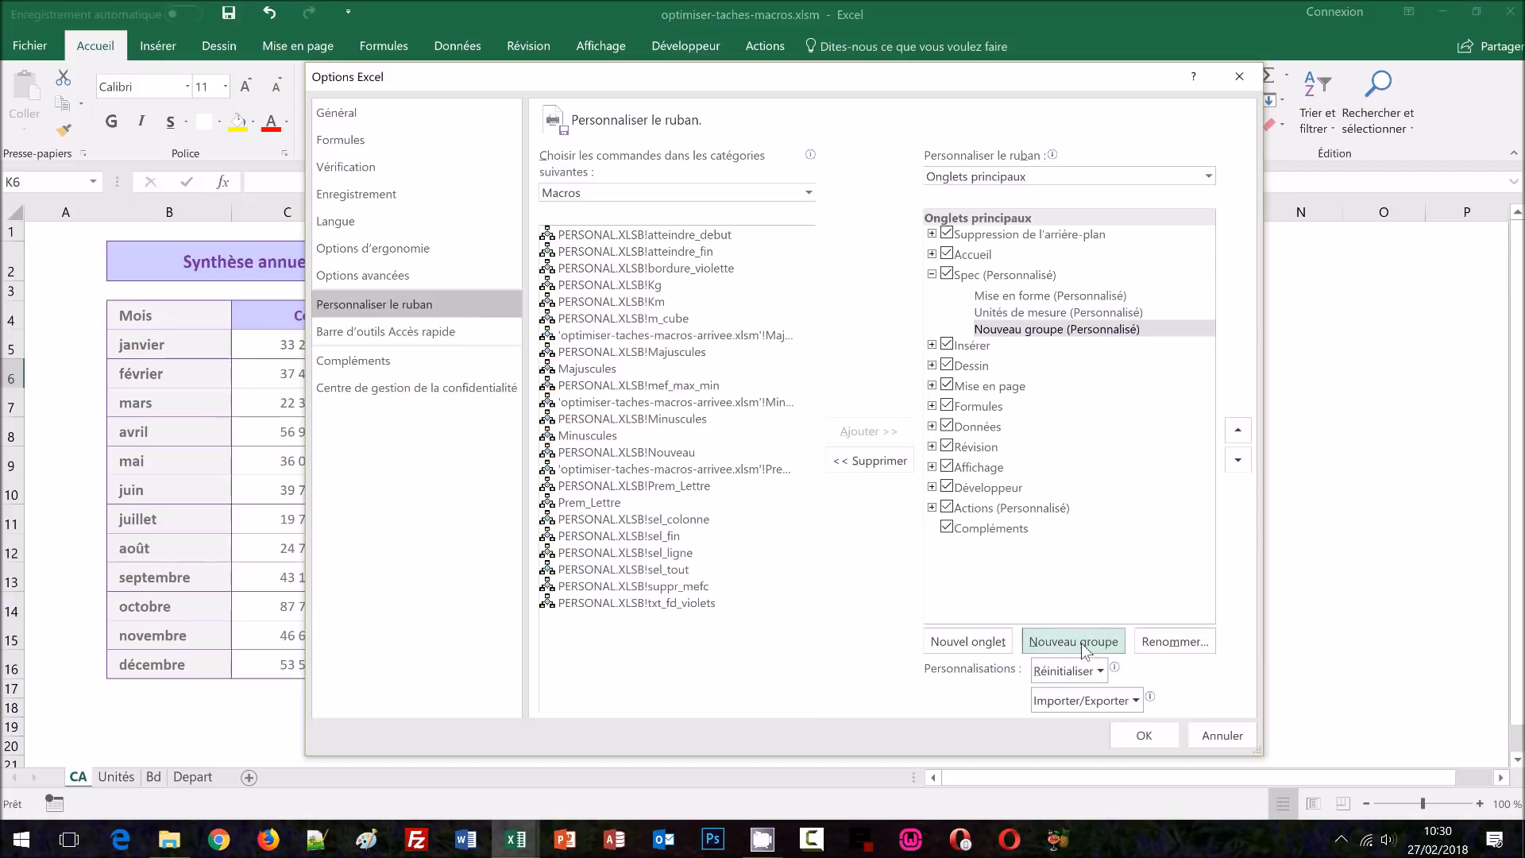
left_click(1159, 643)
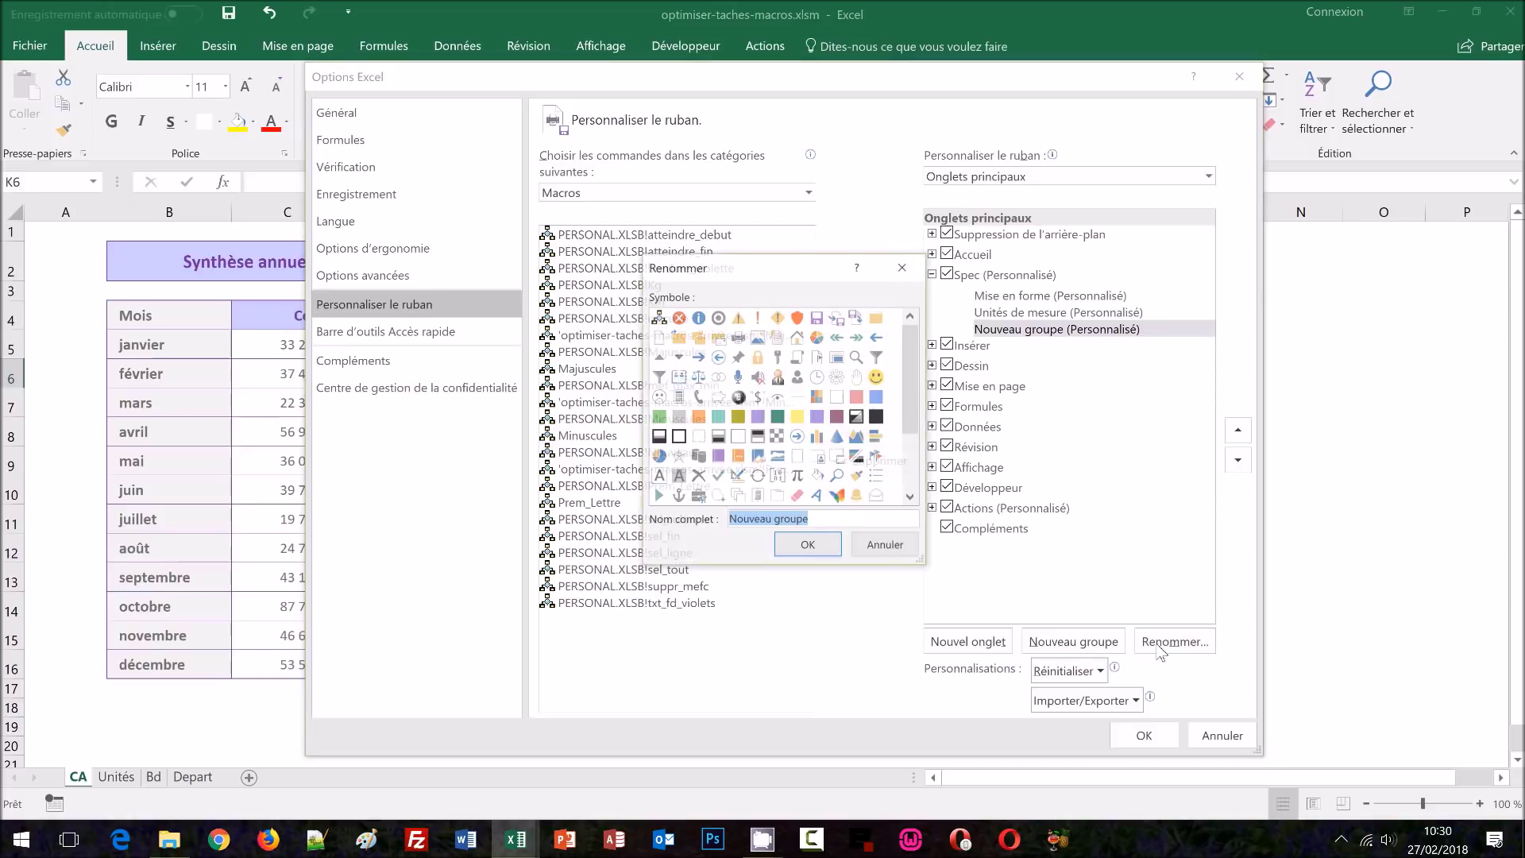
type("Ch")
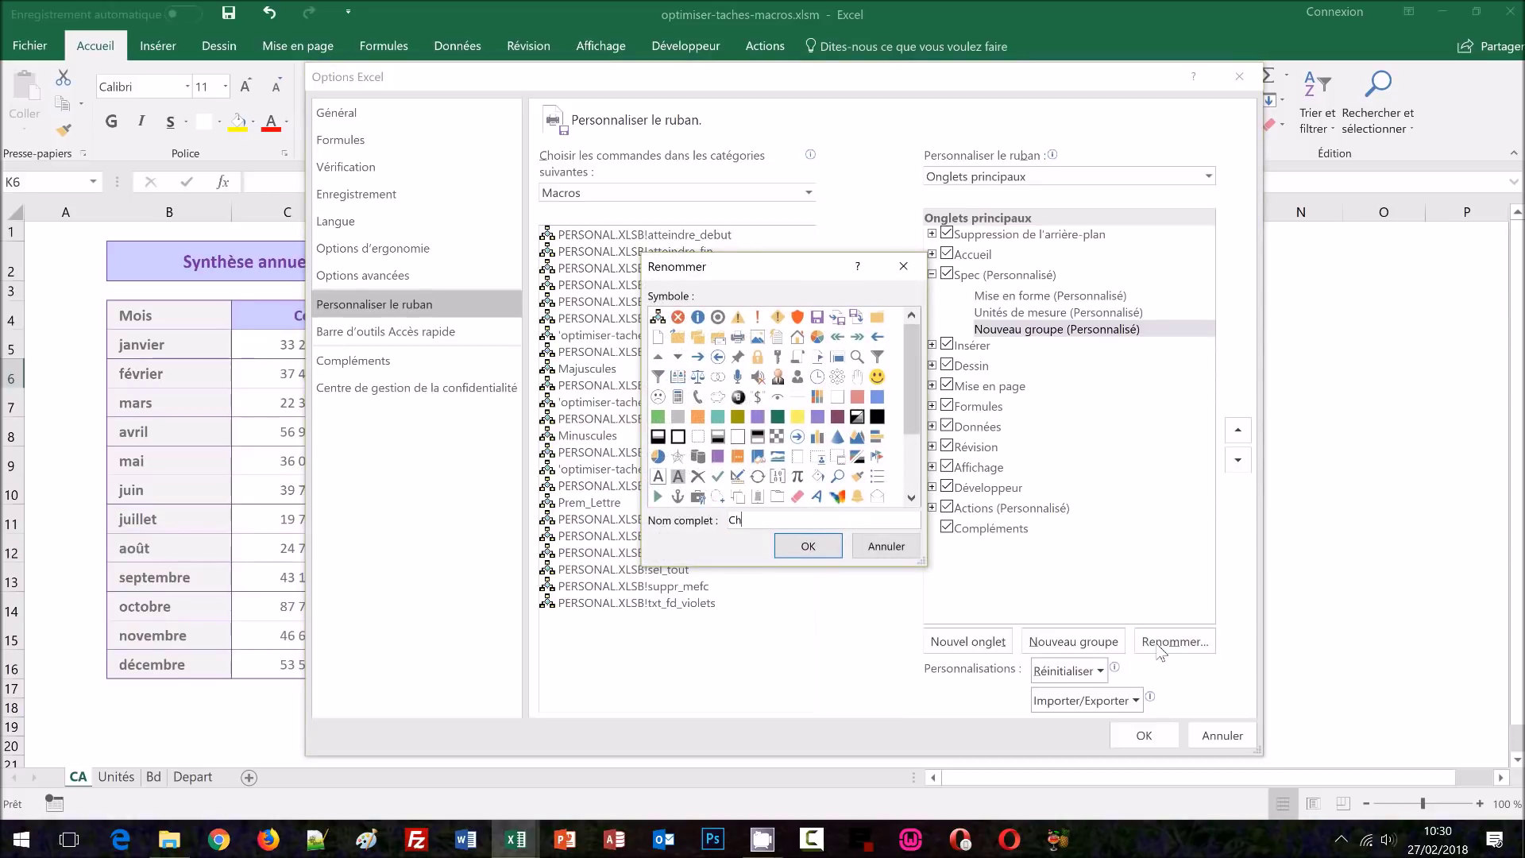
type("anger la casse")
key("Return")
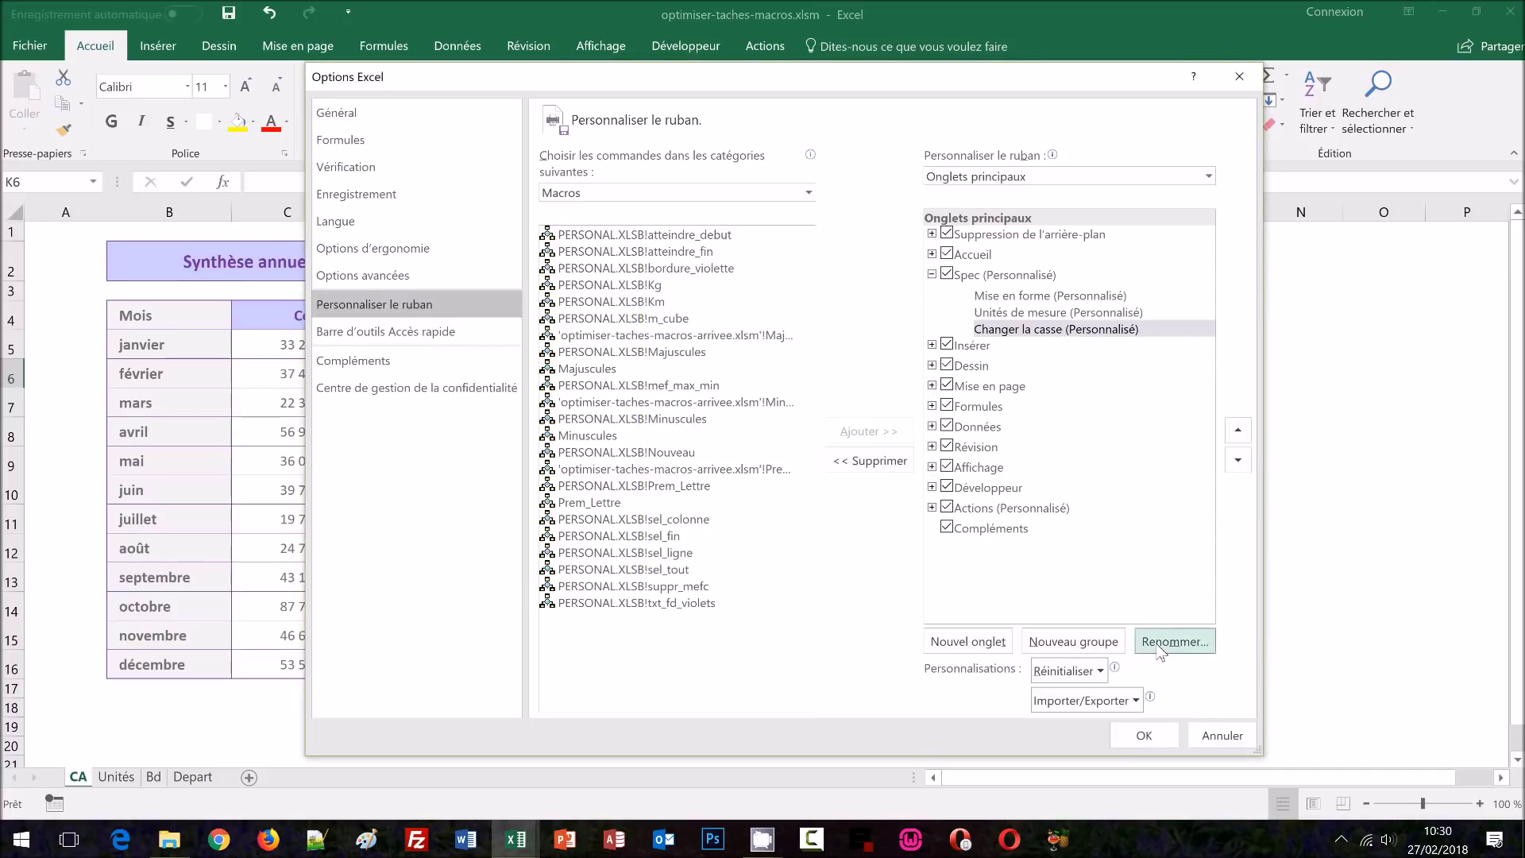
Step: Add a fourth group to the Spec tab and name it "Sélections rapides"
left_click(1071, 644)
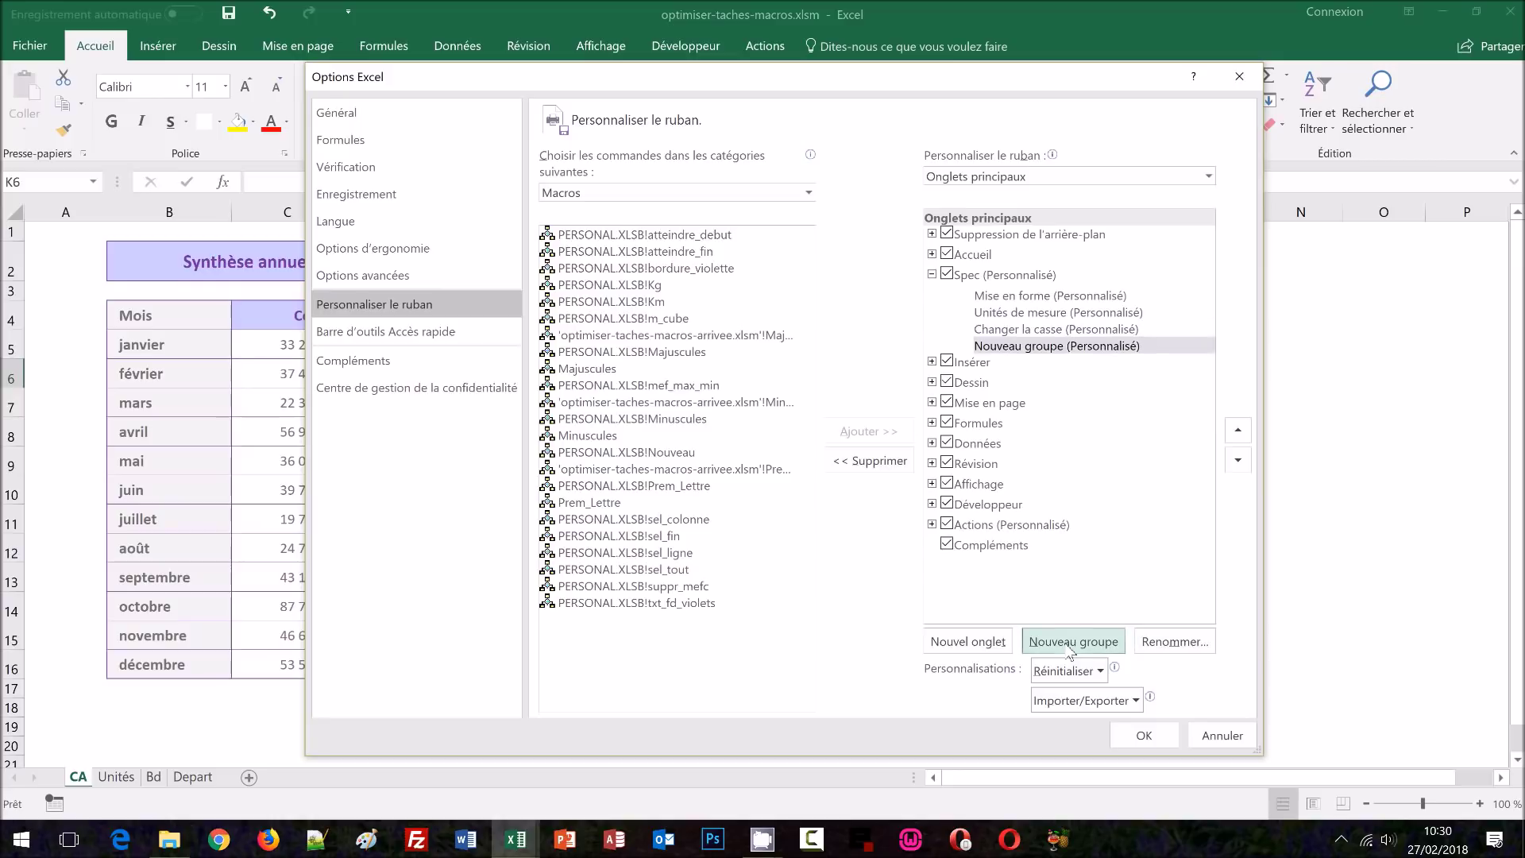
left_click(1168, 644)
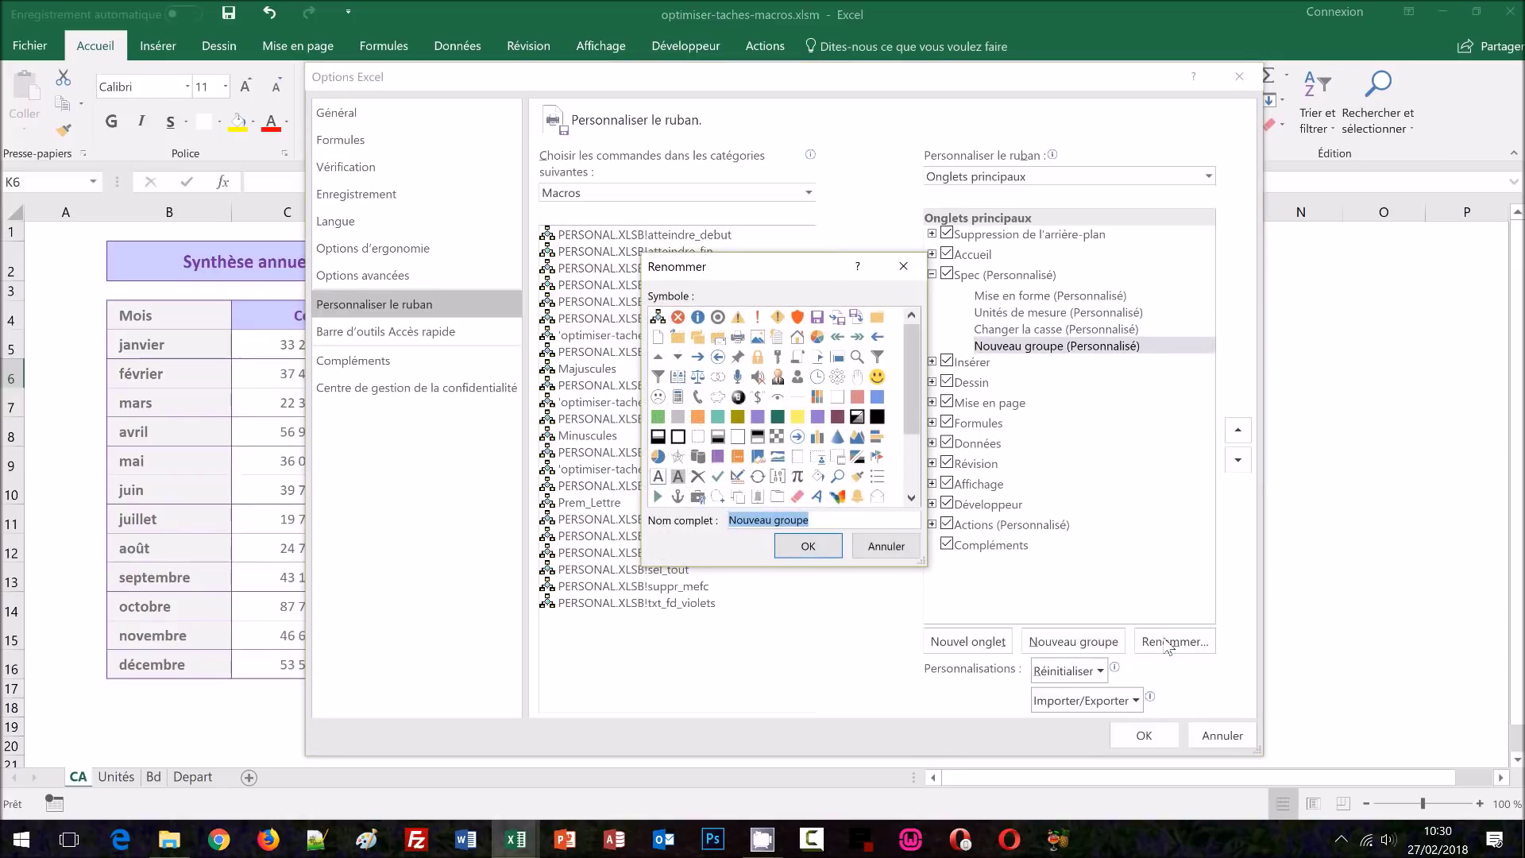
type("Sélections rapides")
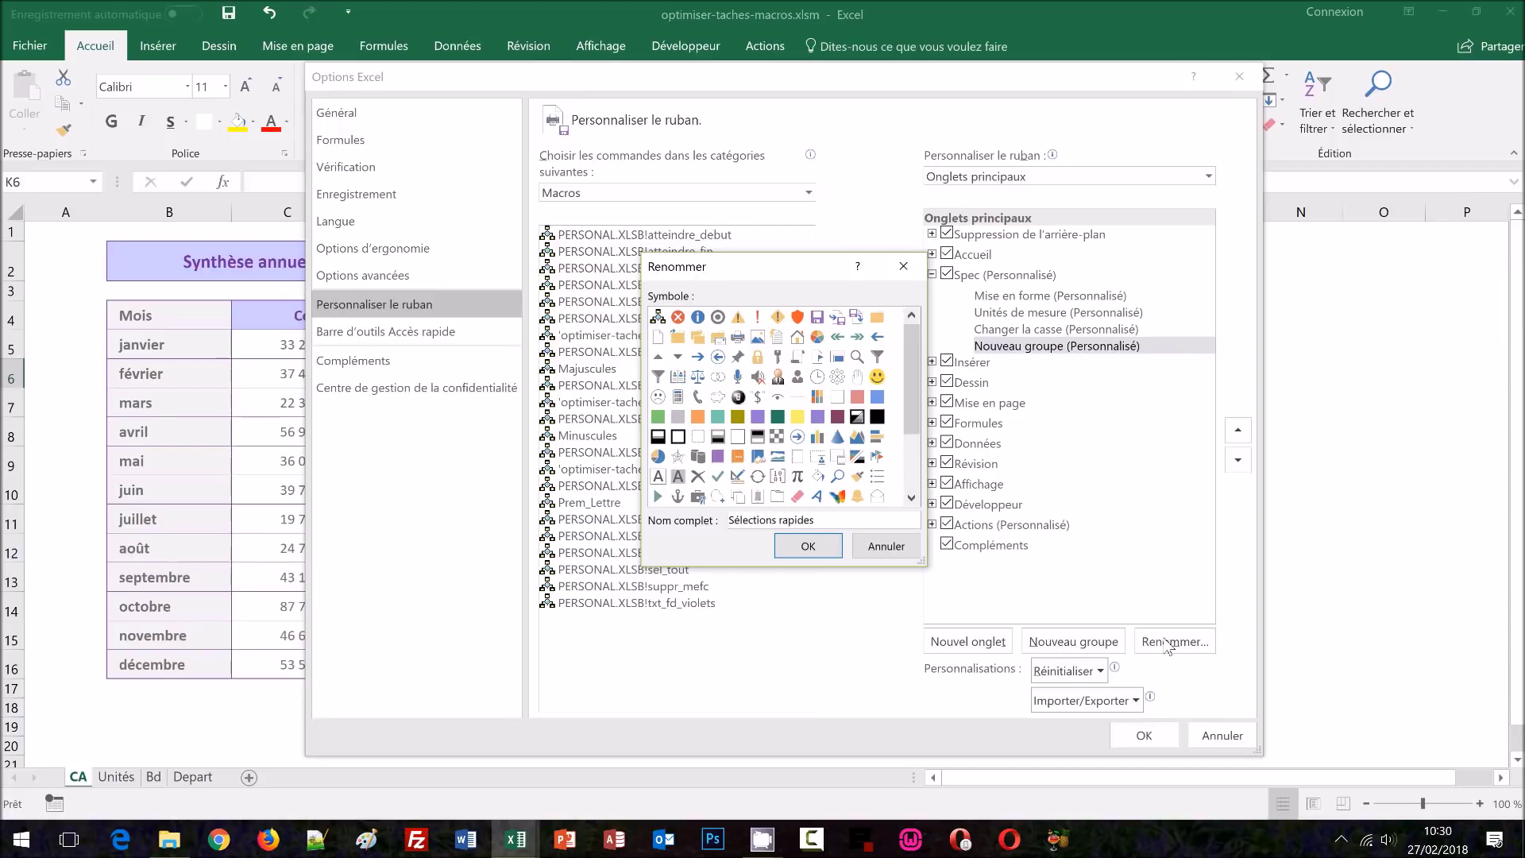
key("Return")
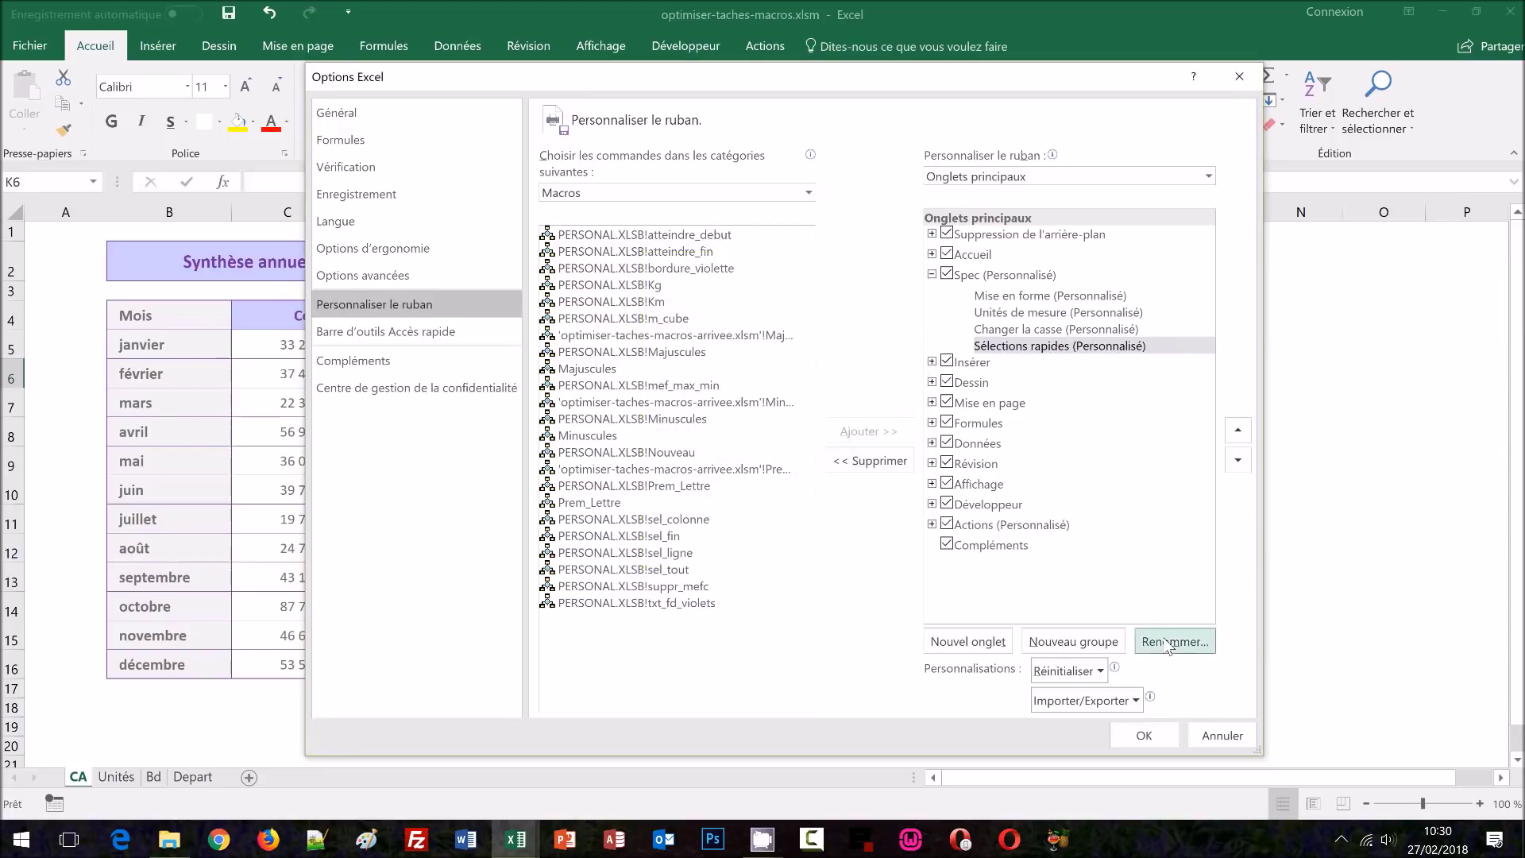
Step: Add a fifth group to the Spec tab and name it "Déplacements"
left_click(1076, 642)
left_click(1160, 645)
type("D")
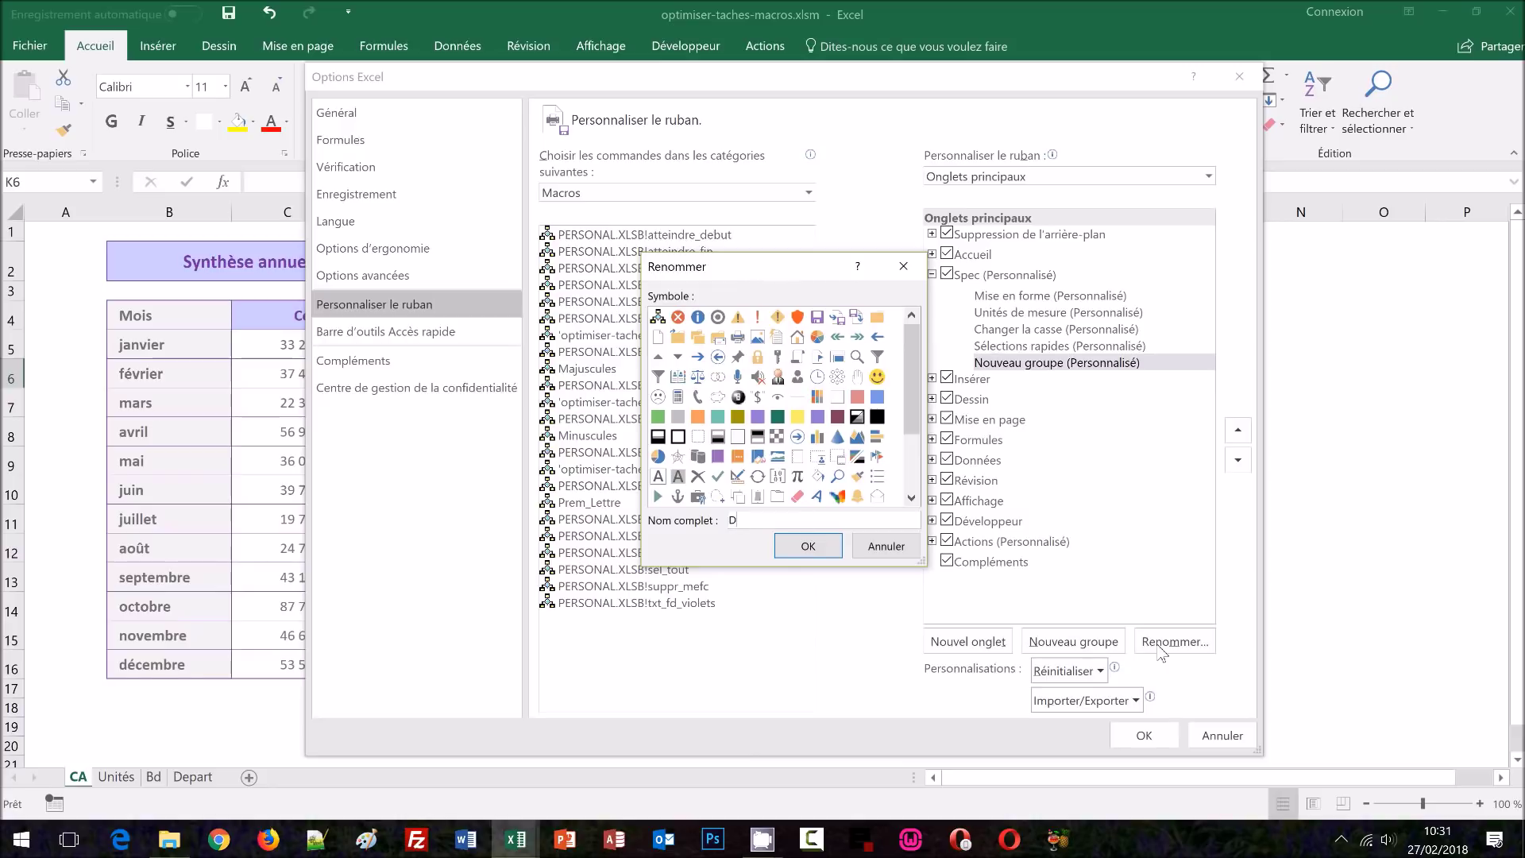
type("éplacements")
key("Return")
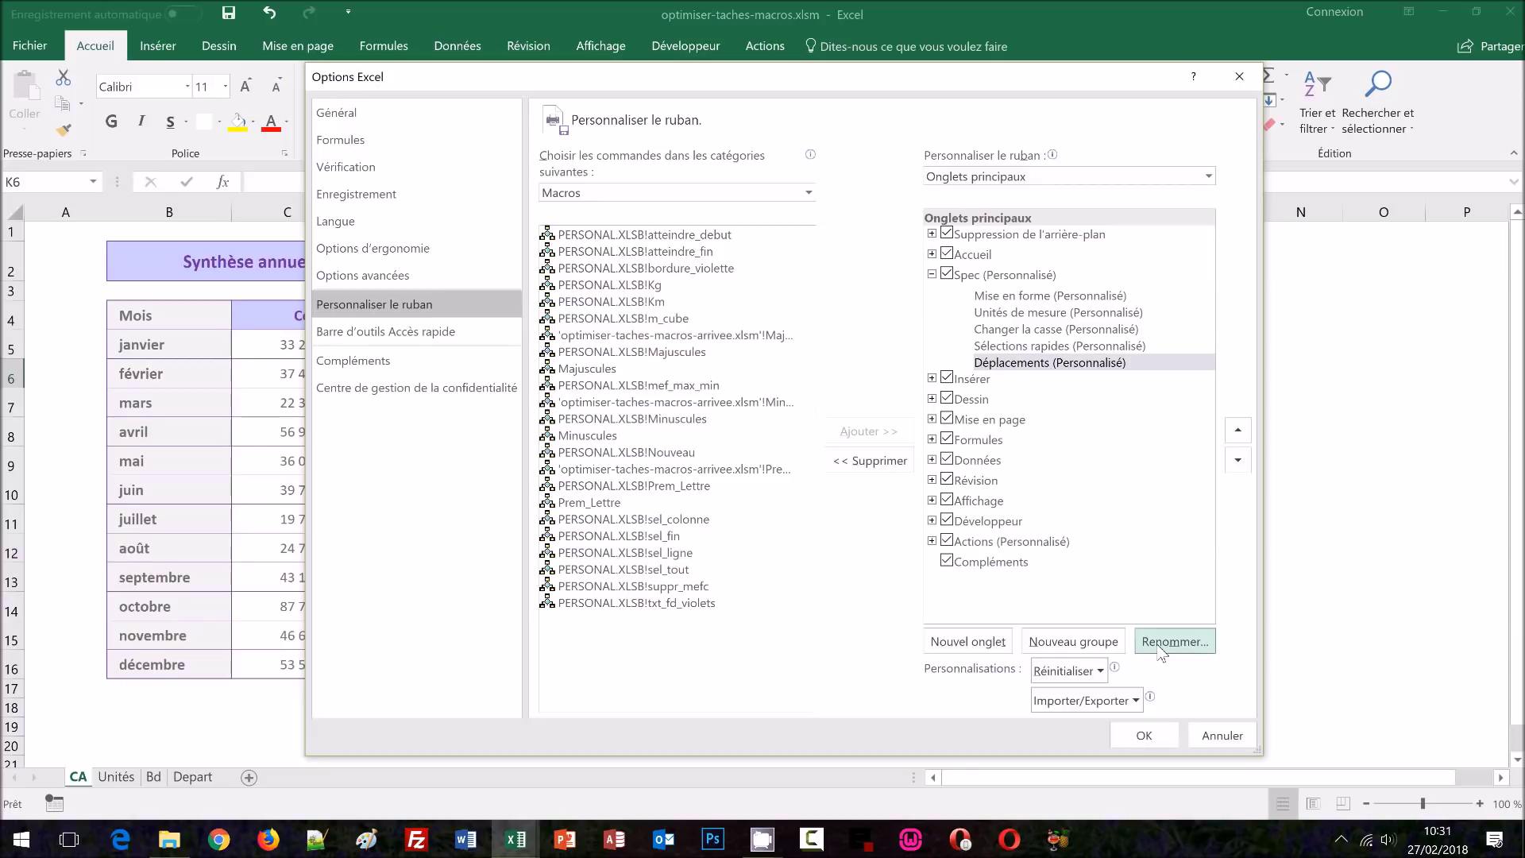
Step: Add a sixth group to the Spec tab and name it "Nouveau"
left_click(1113, 648)
left_click(1150, 650)
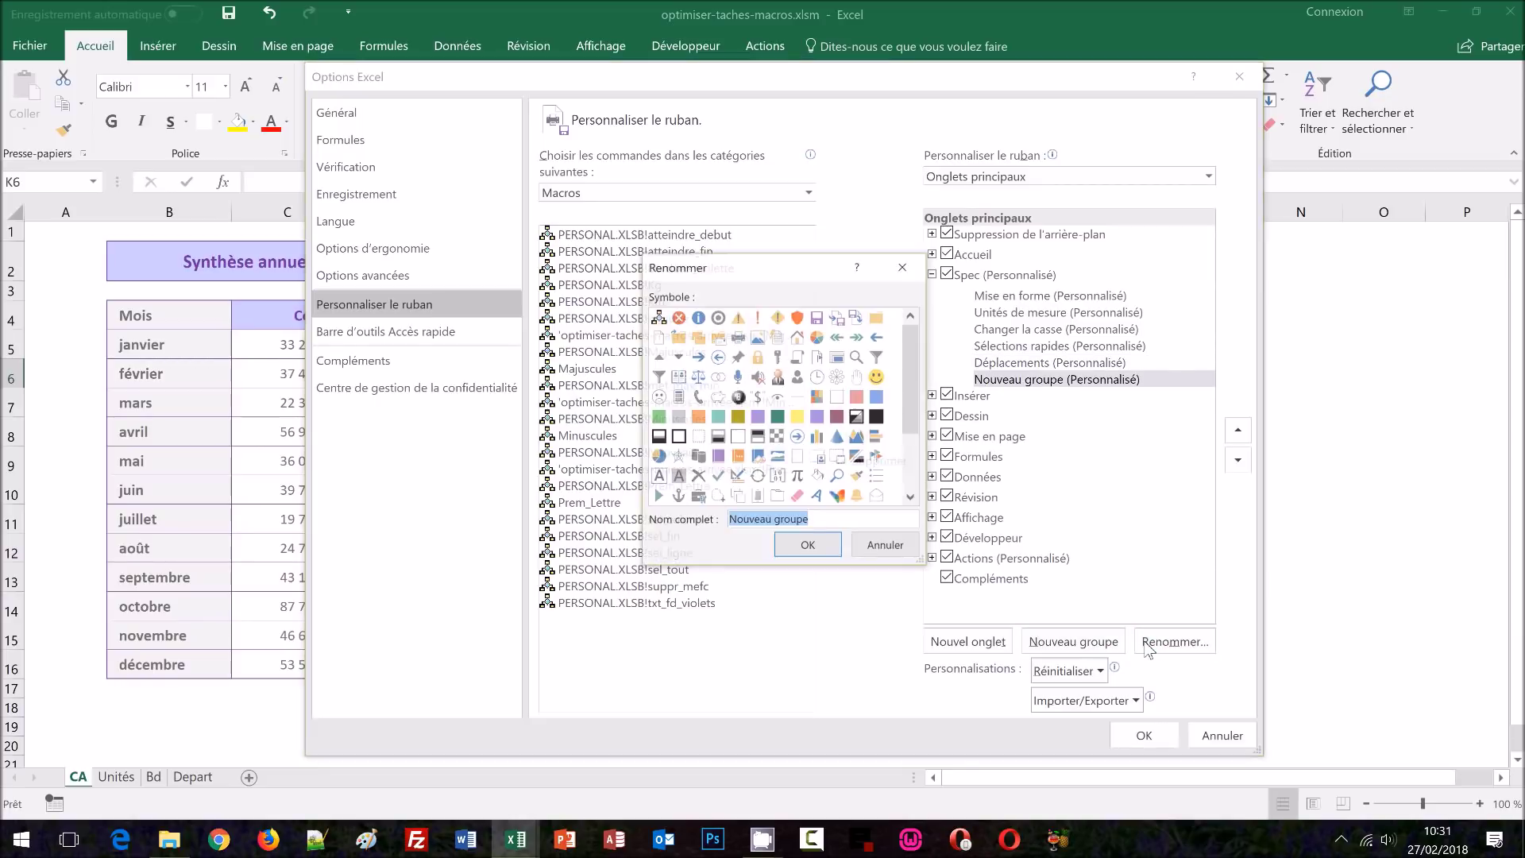
type("Nou")
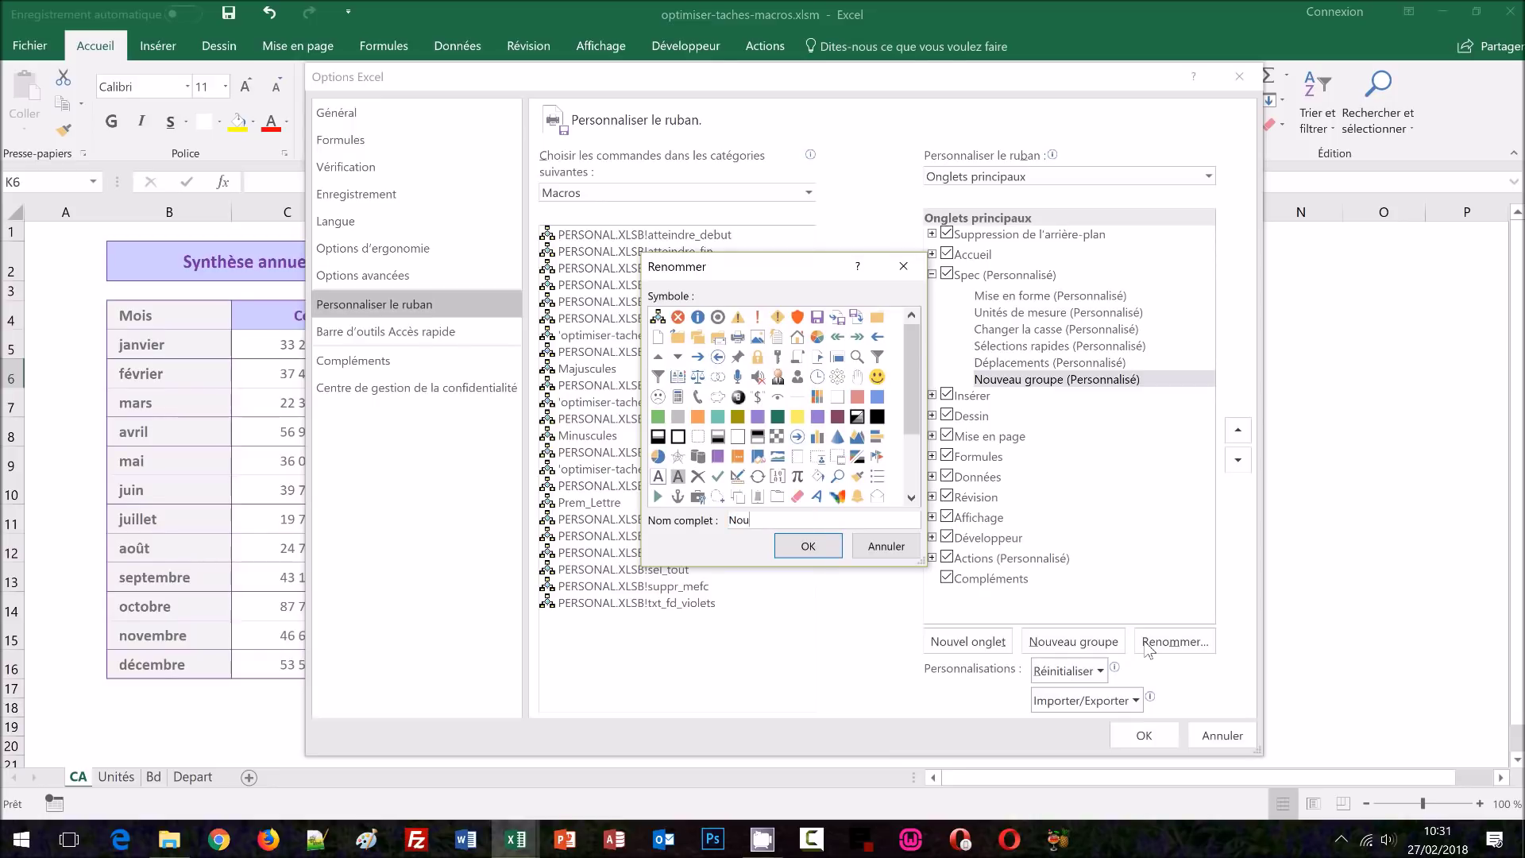
type("veau")
key("Return")
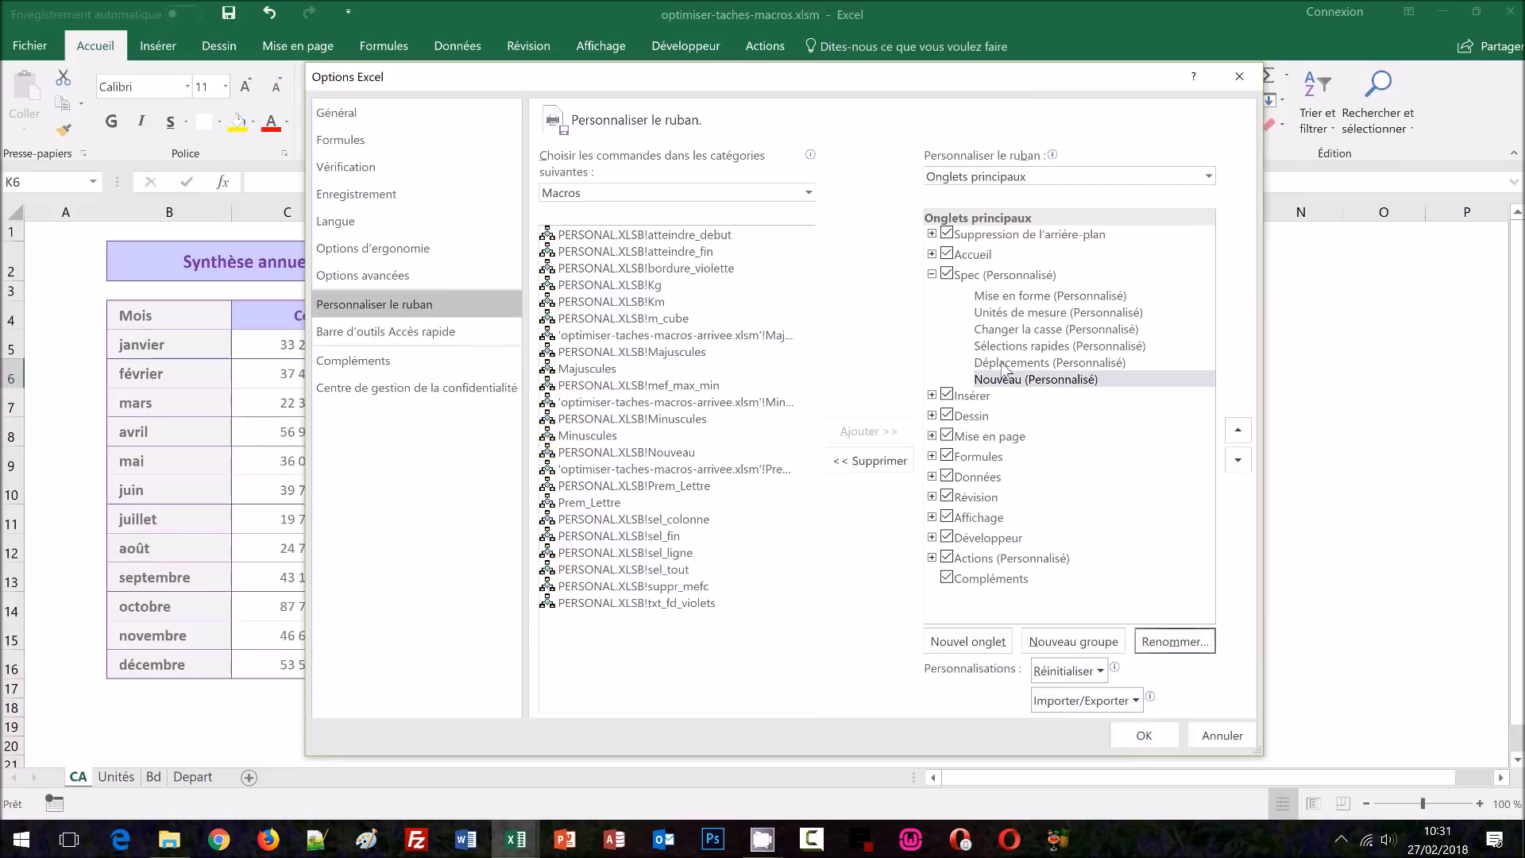
Step: Collapse the Spec tab, move it down to just after the Actions tab, and apply the ribbon customisation
left_click(932, 275)
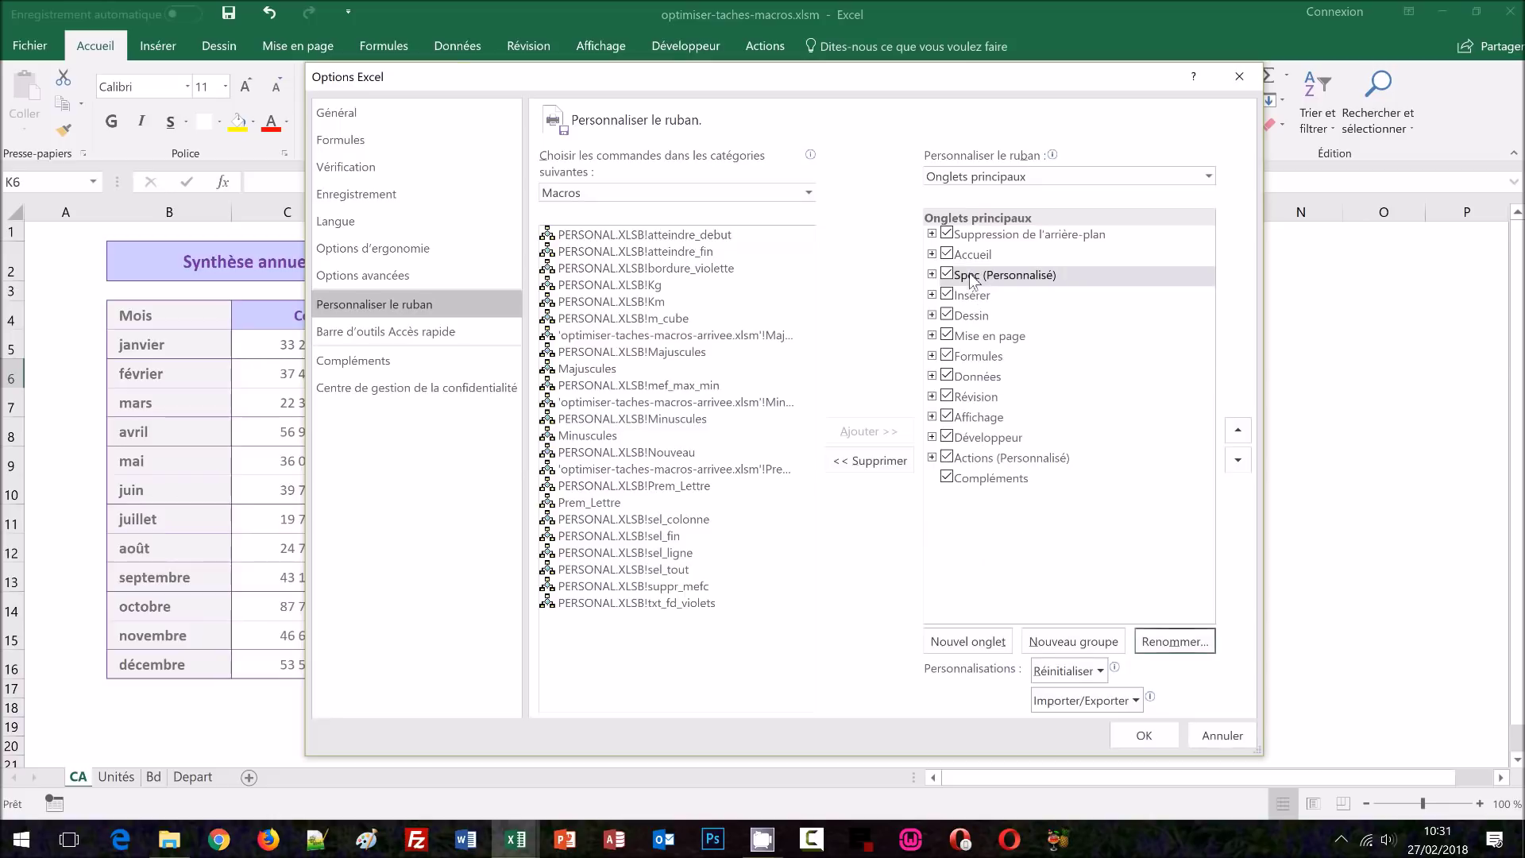
left_click(970, 275)
left_click(1238, 461)
left_click(1238, 461)
left_click(1238, 460)
left_click(1238, 461)
left_click(1238, 461)
left_click(1238, 461)
left_click(1237, 461)
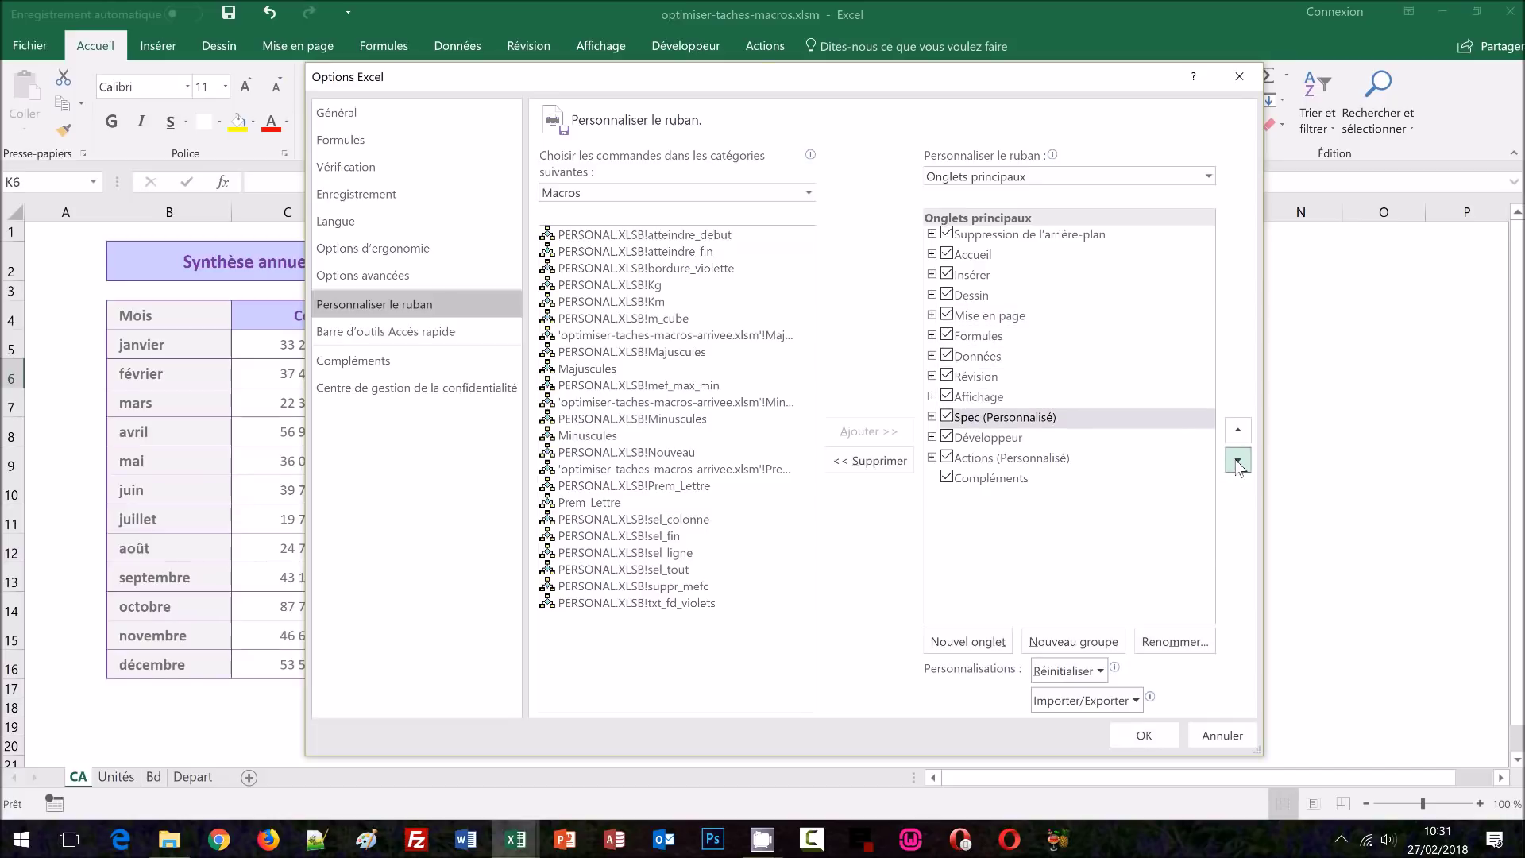
left_click(1238, 461)
left_click(1238, 461)
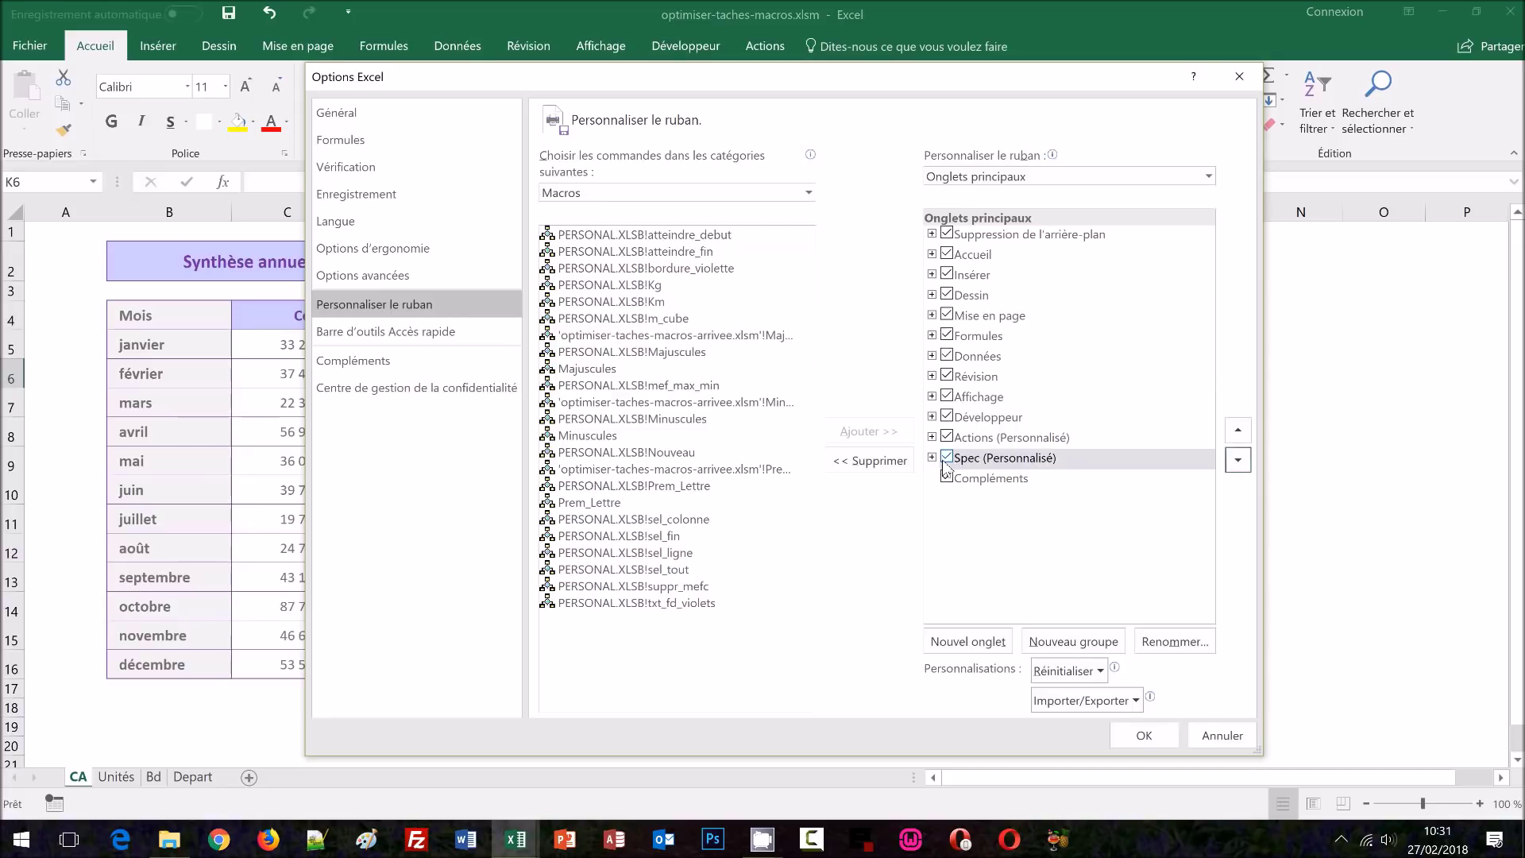
left_click(1139, 736)
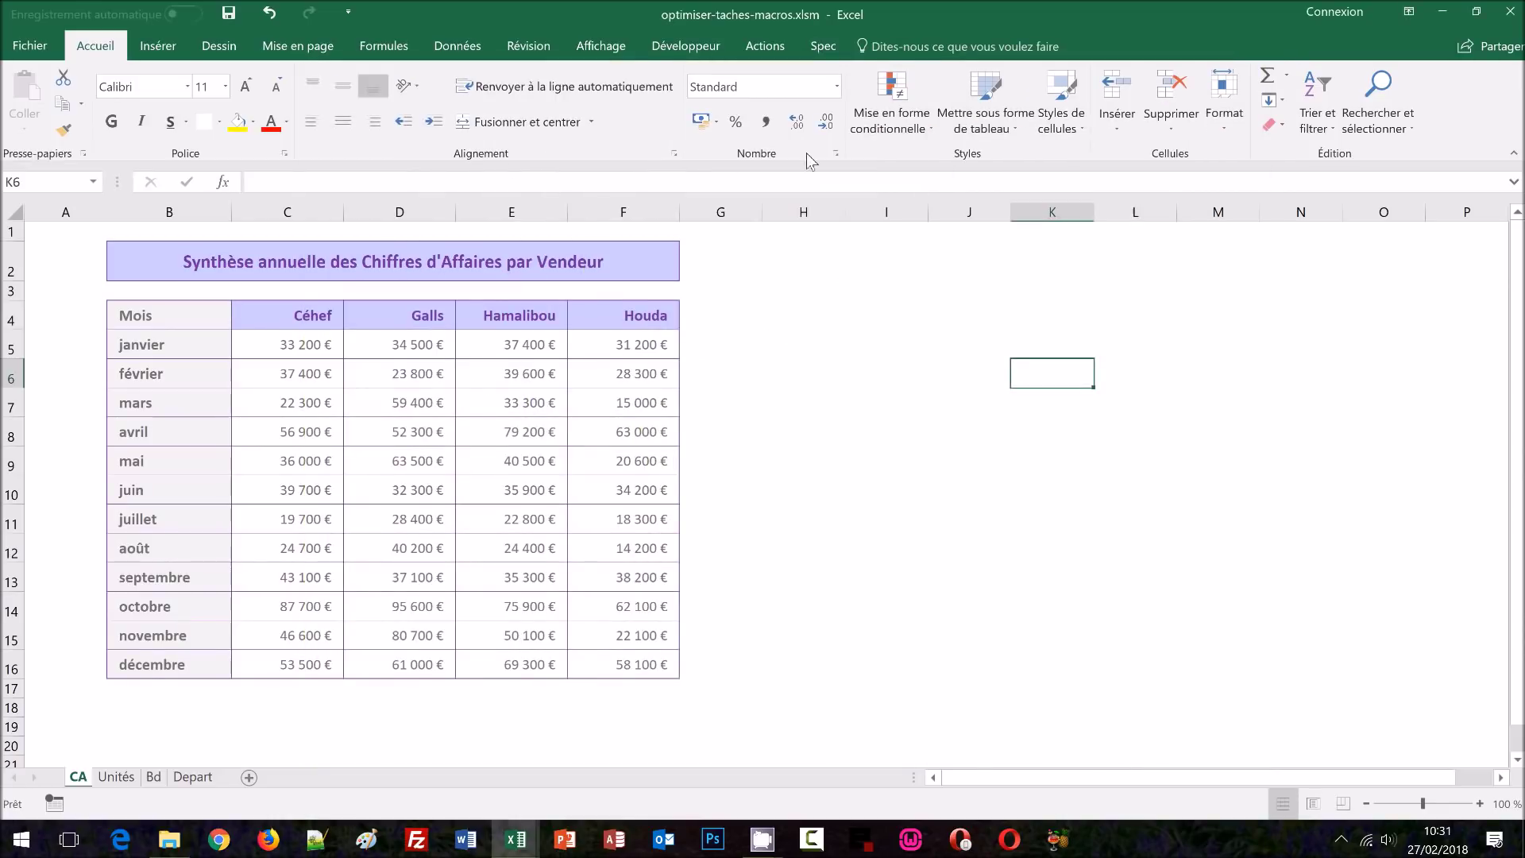
Step: Examine the new Spec ribbon tab and compare it with the groups of the Actions tab
left_click(823, 47)
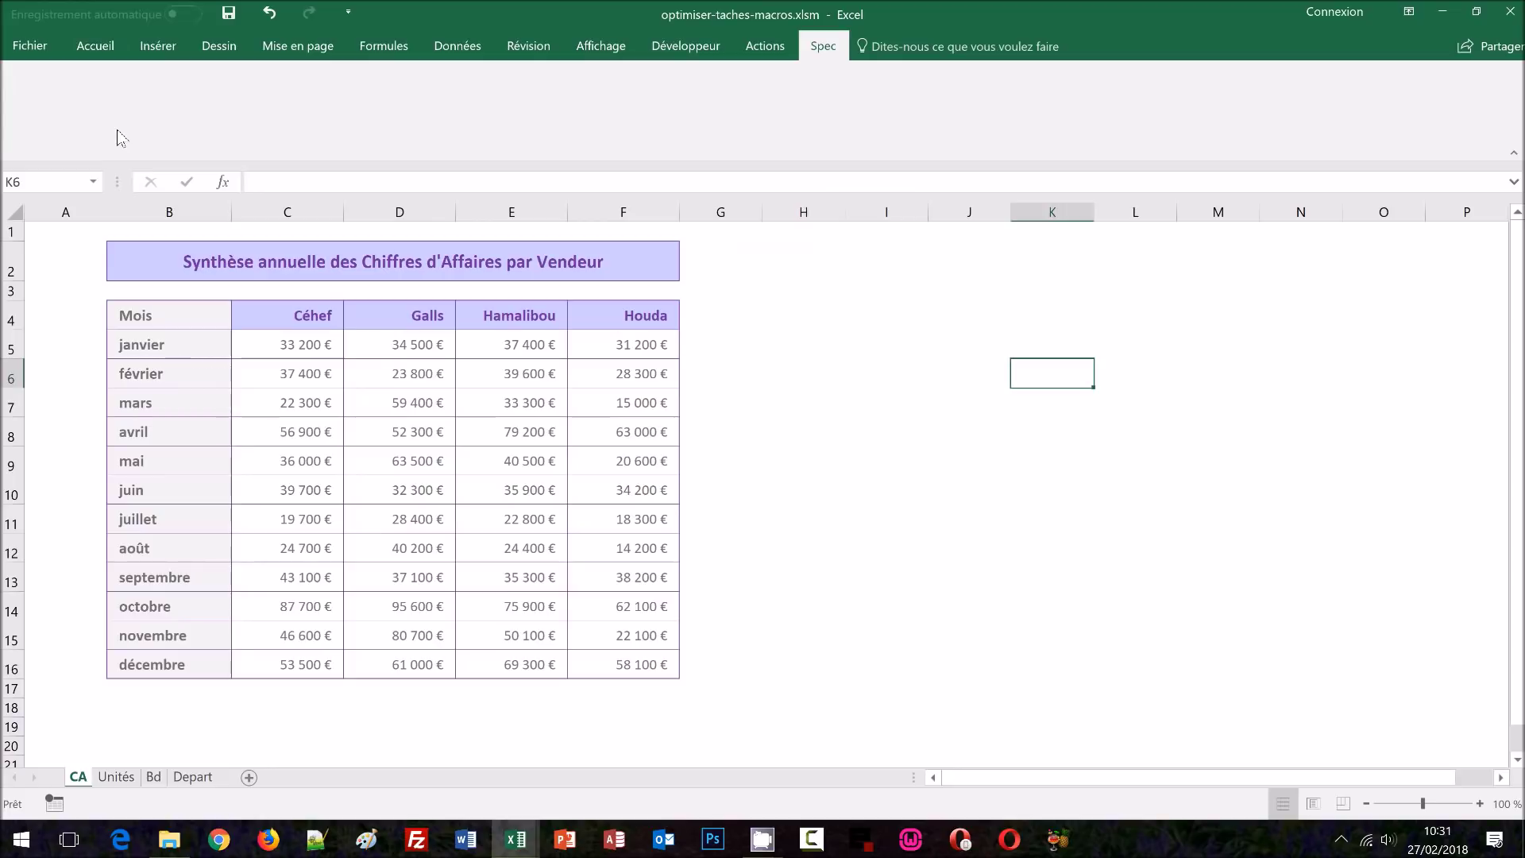
left_click(817, 529)
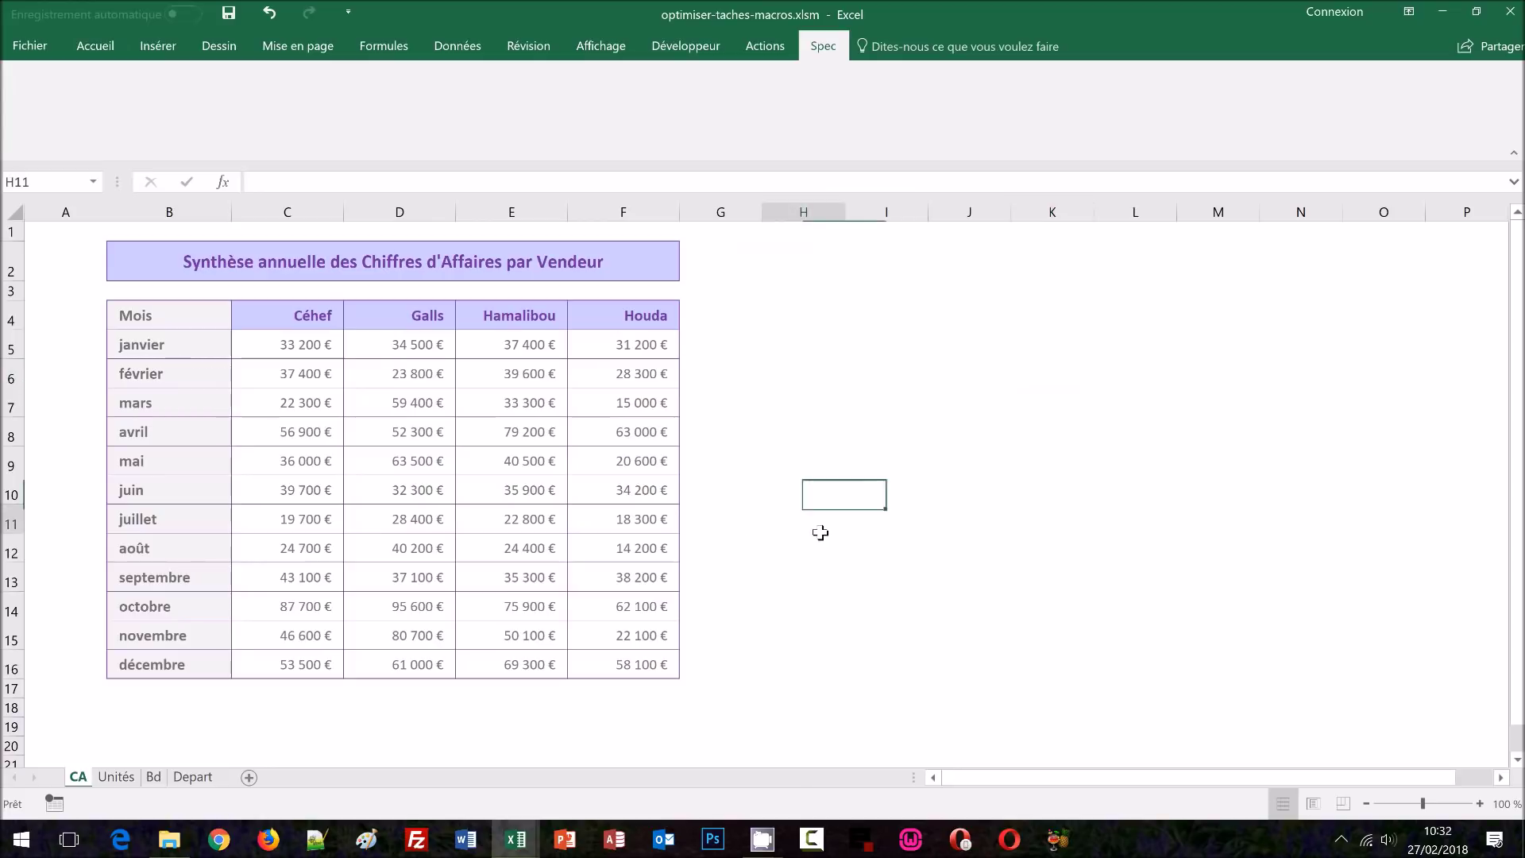
left_click(763, 48)
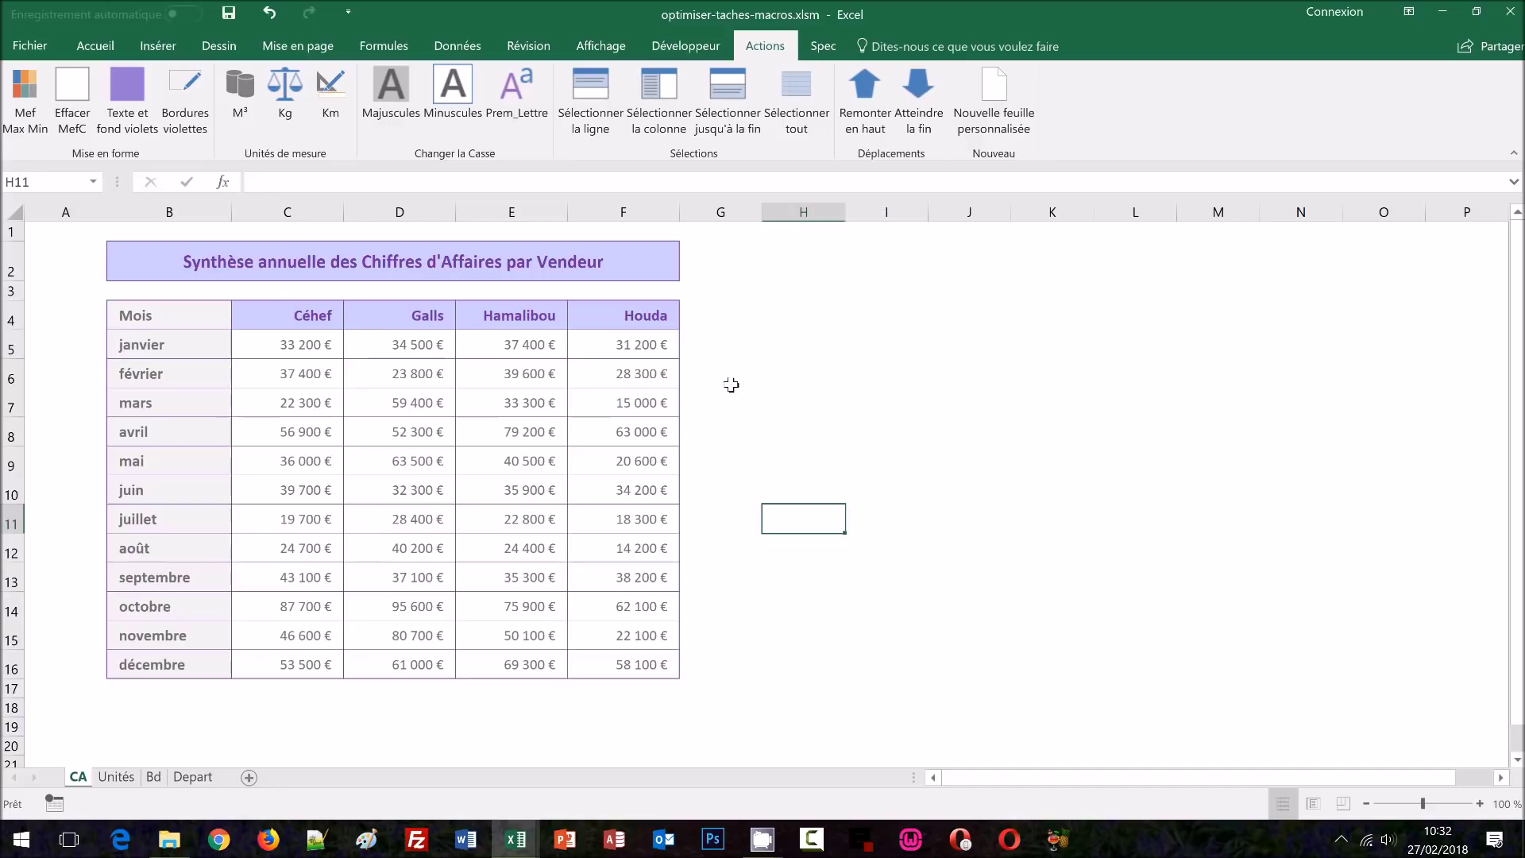
Step: Display the Développeur ribbon and check that this tab is enabled in the ribbon customisation options
left_click(685, 48)
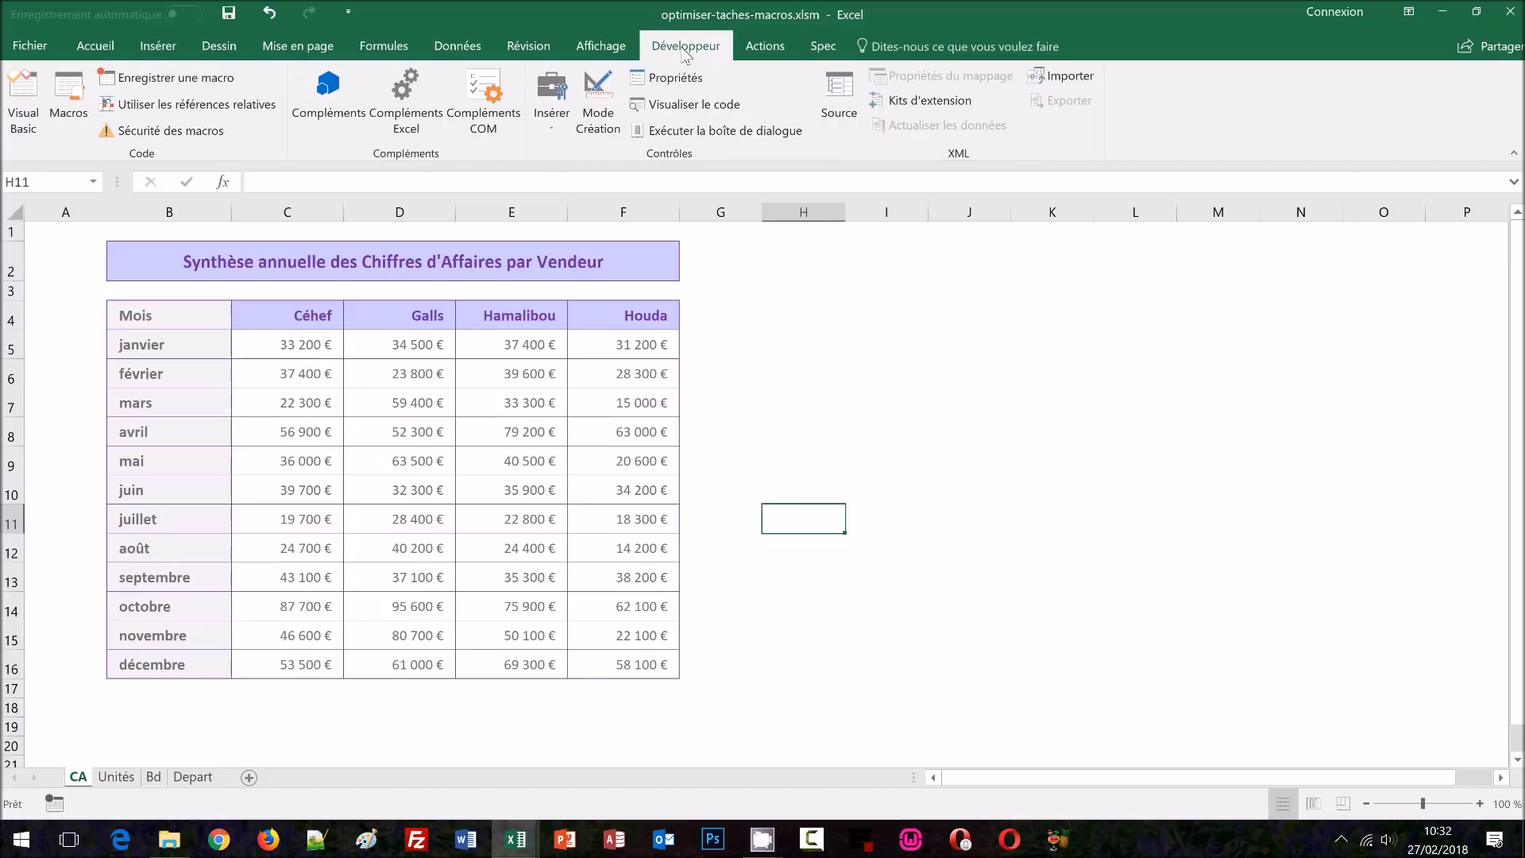
right_click(814, 146)
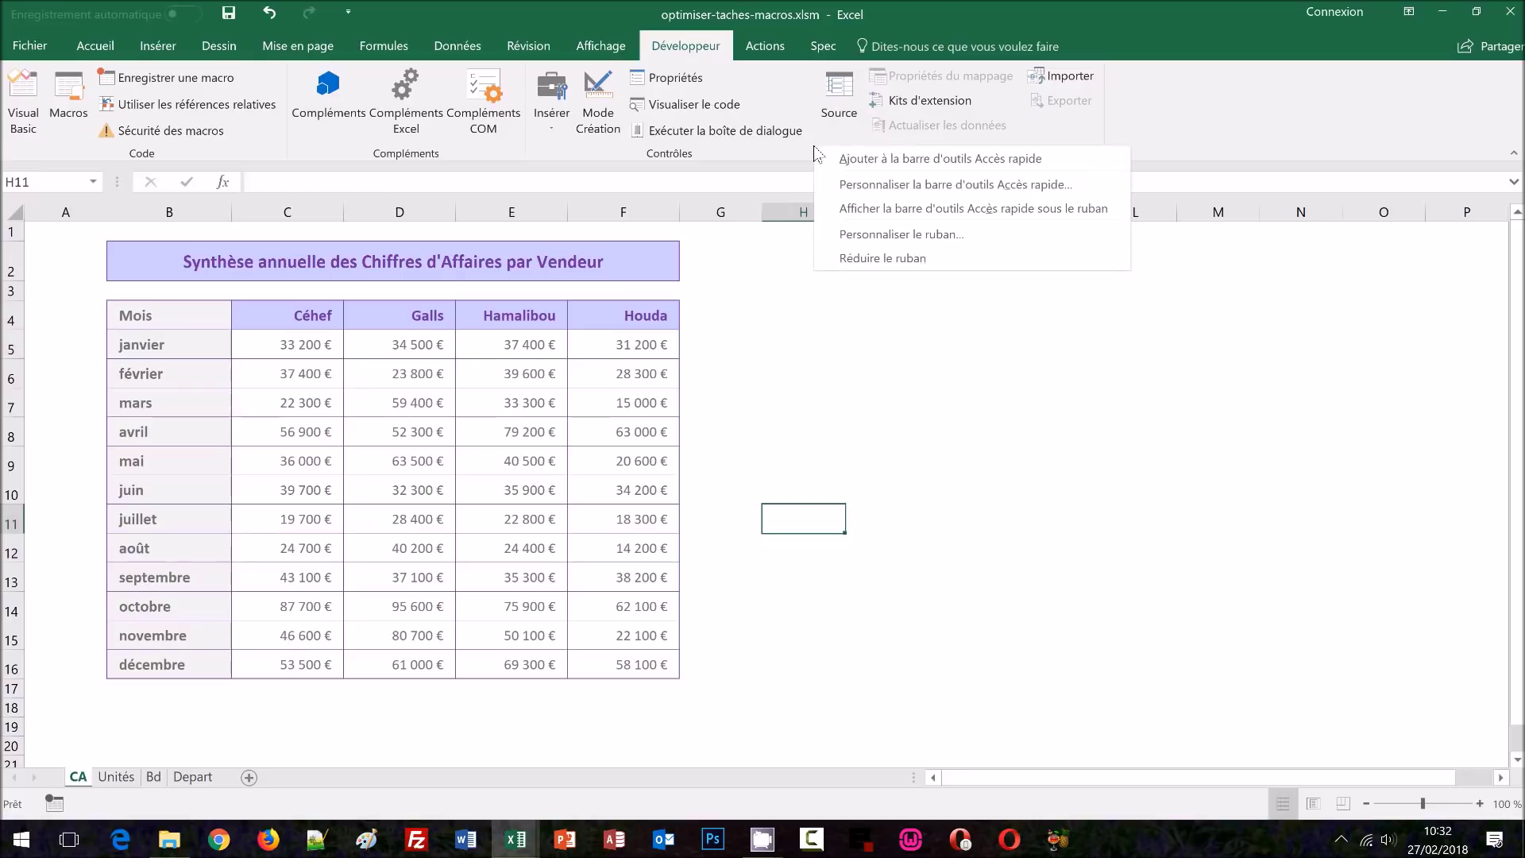
left_click(875, 235)
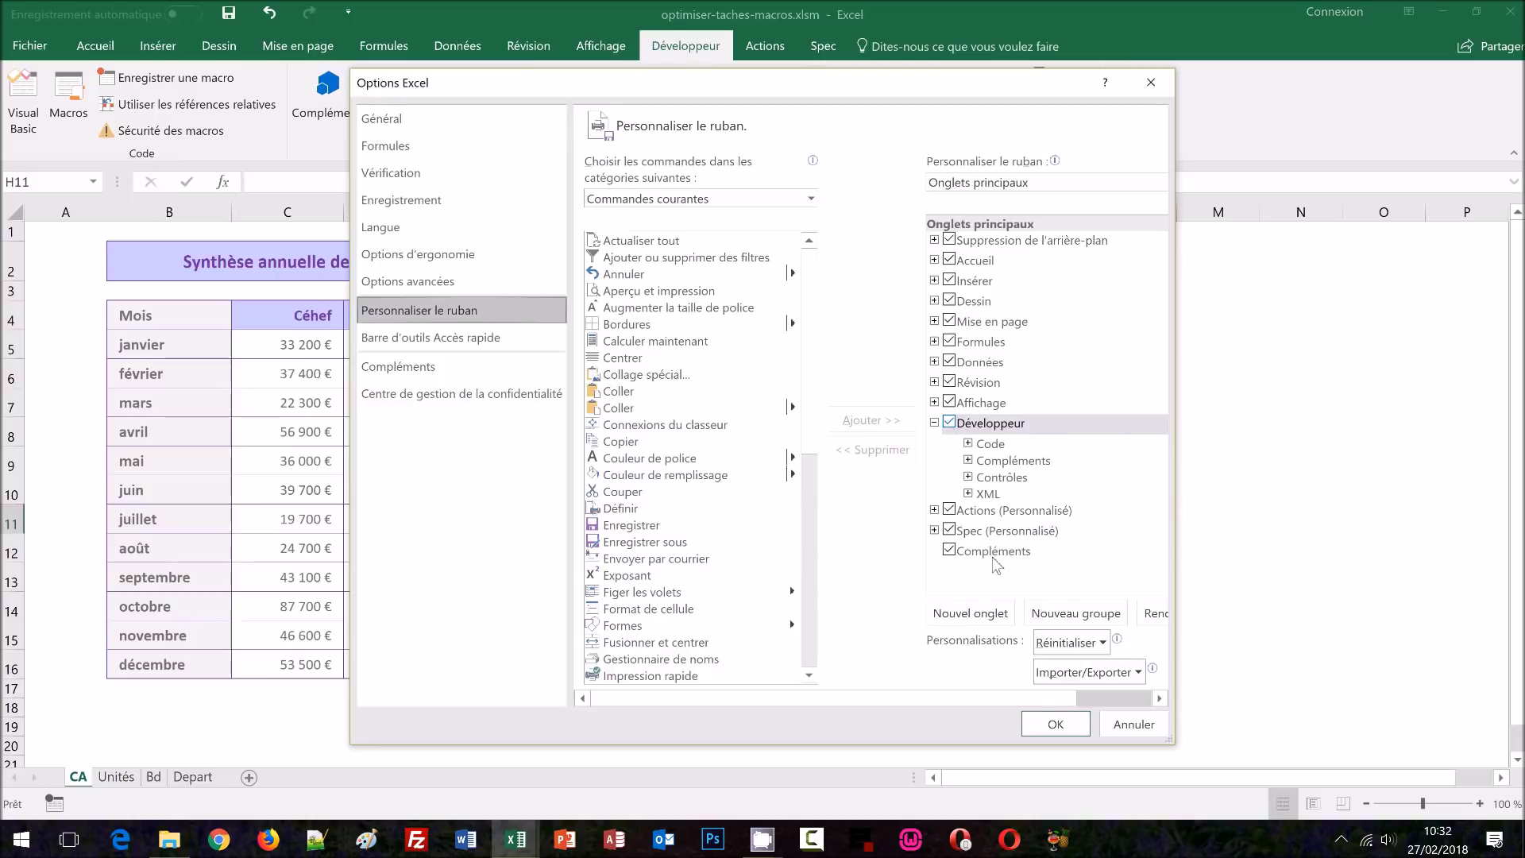
left_click(1033, 727)
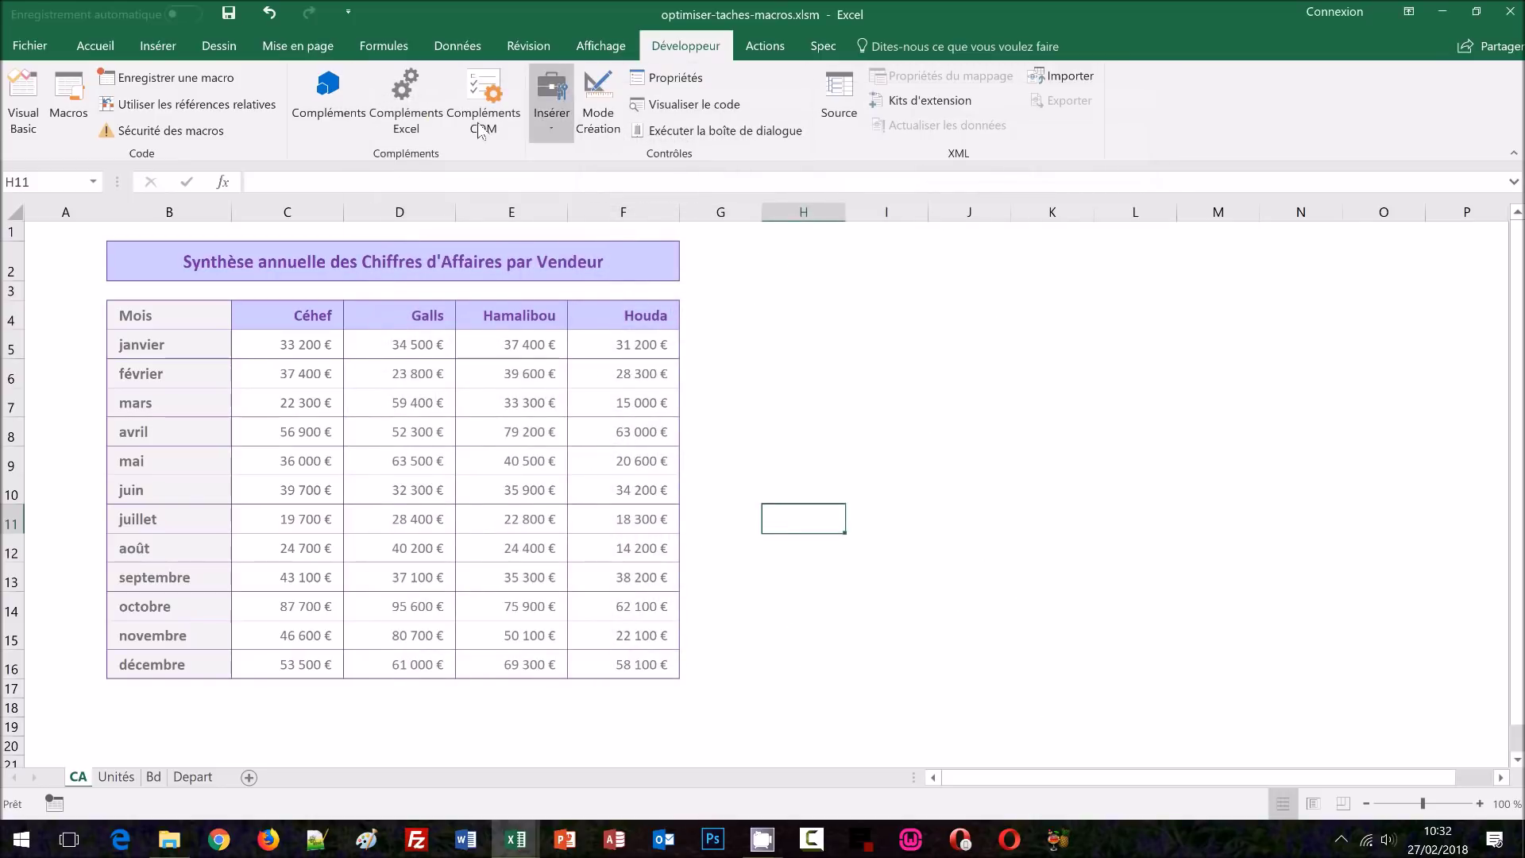
Step: Start recording a macro named "mefMaxMin", stored in Classeur de macros personnelles
left_click(201, 82)
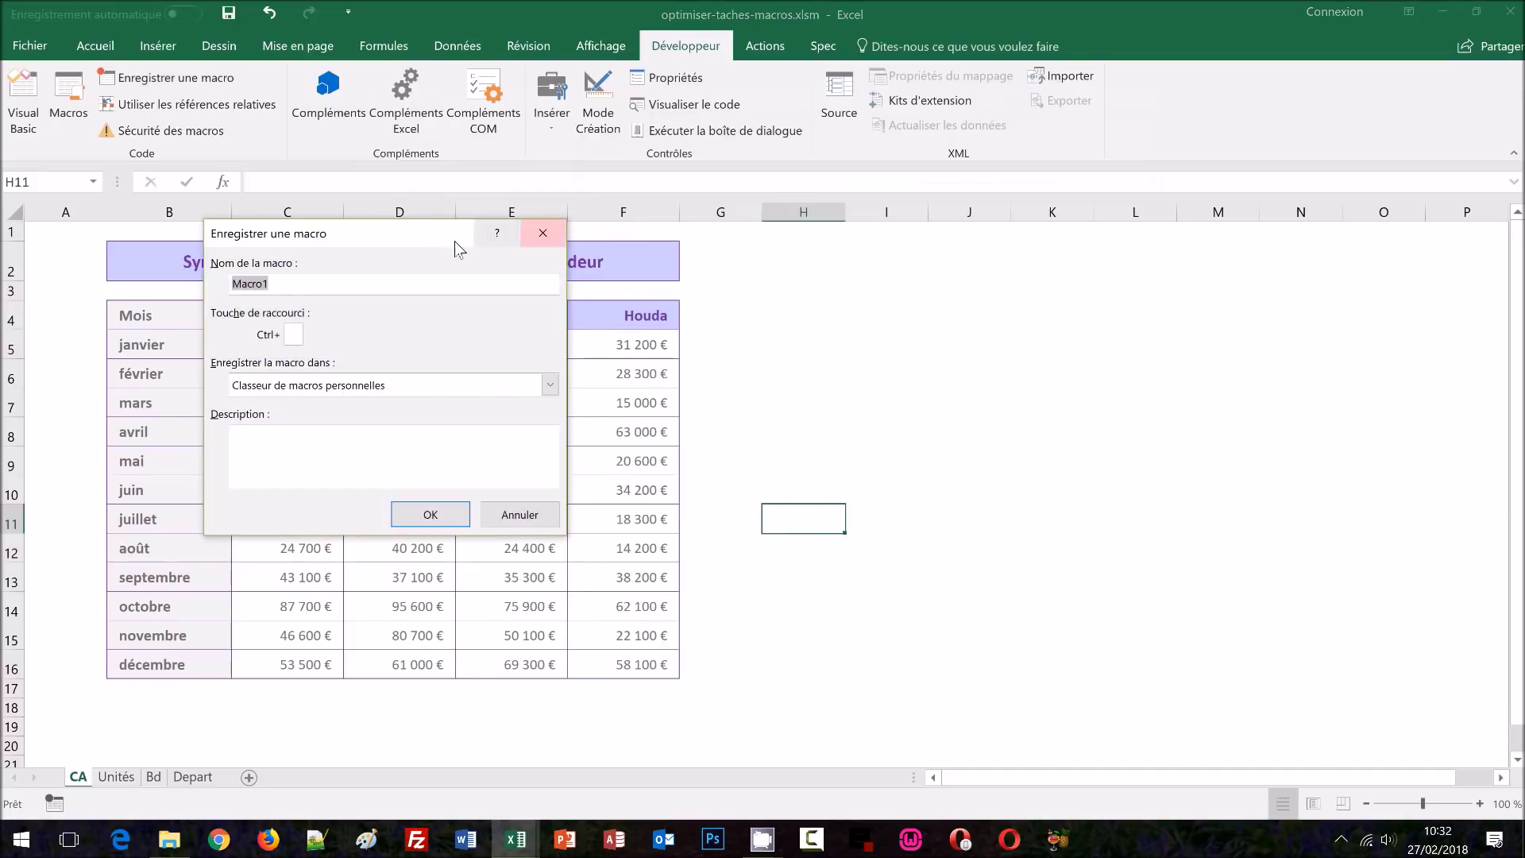
left_click_drag(394, 235, 783, 264)
left_click_drag(880, 269, 912, 275)
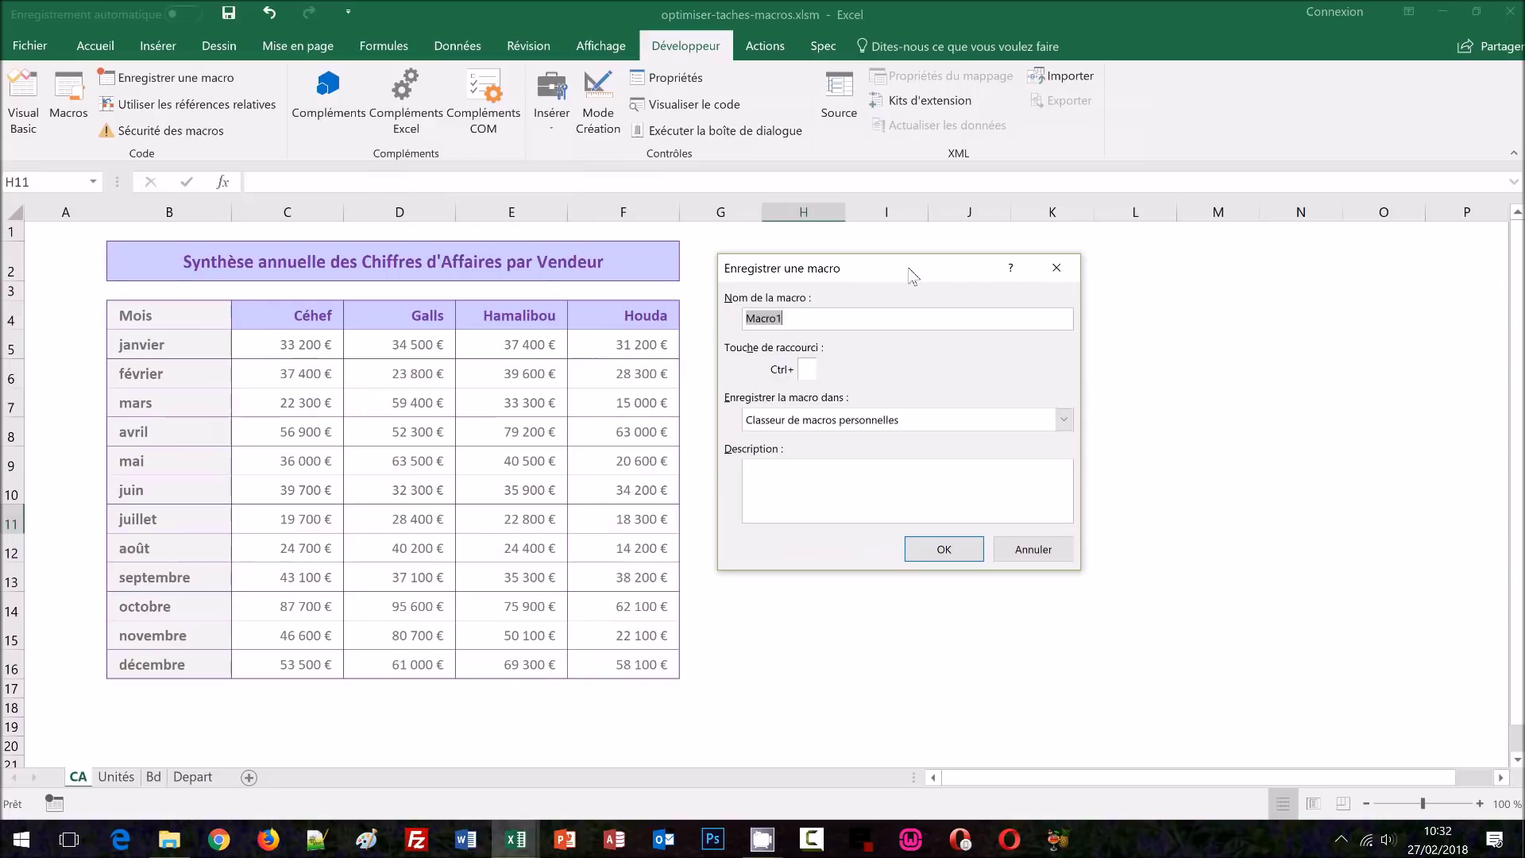
type("mefMaxMin")
left_click(797, 429)
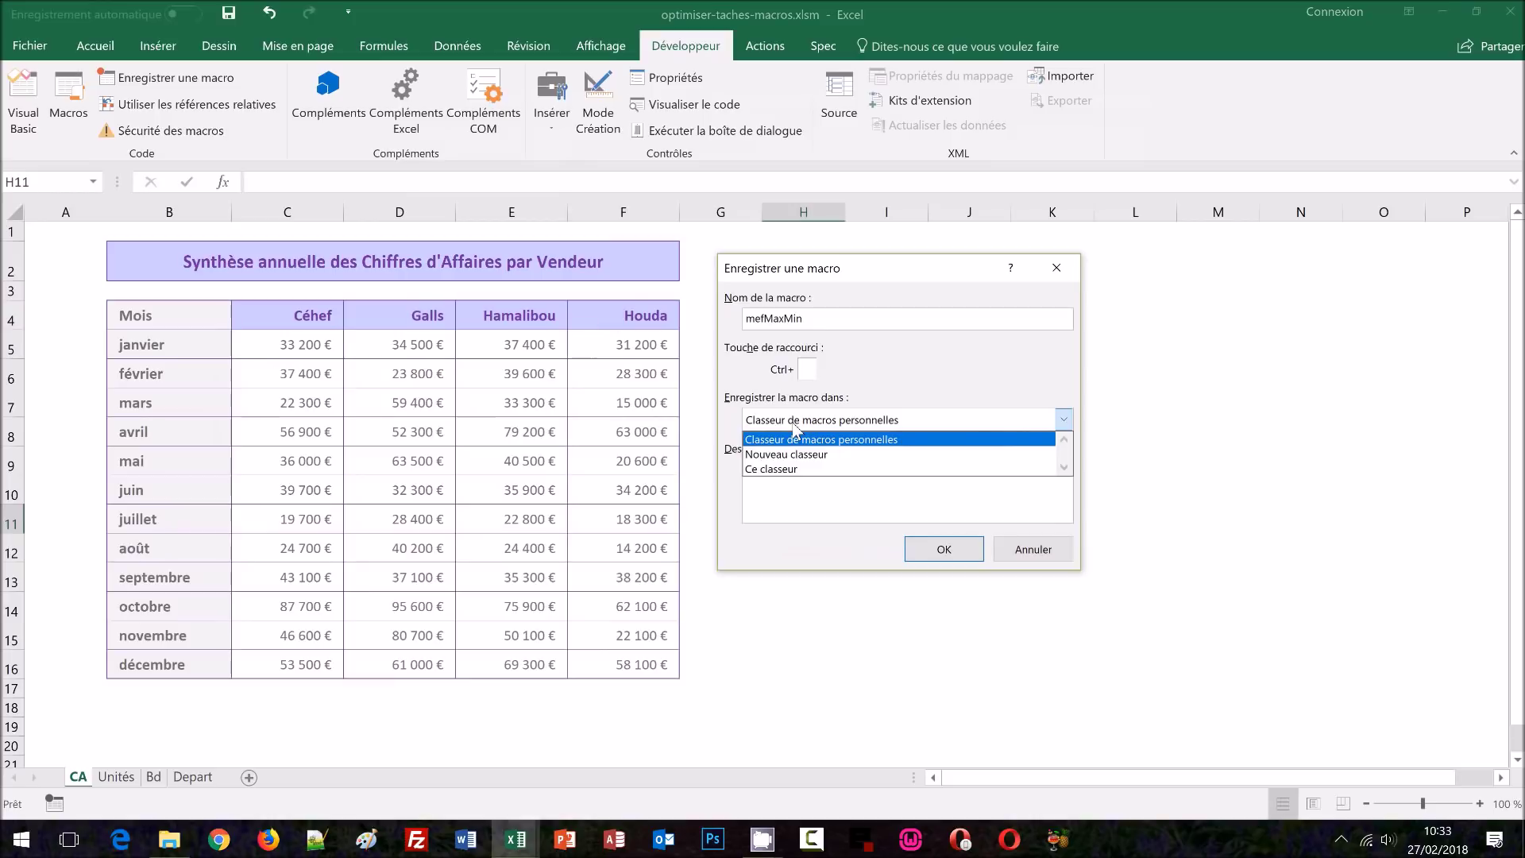
left_click(796, 427)
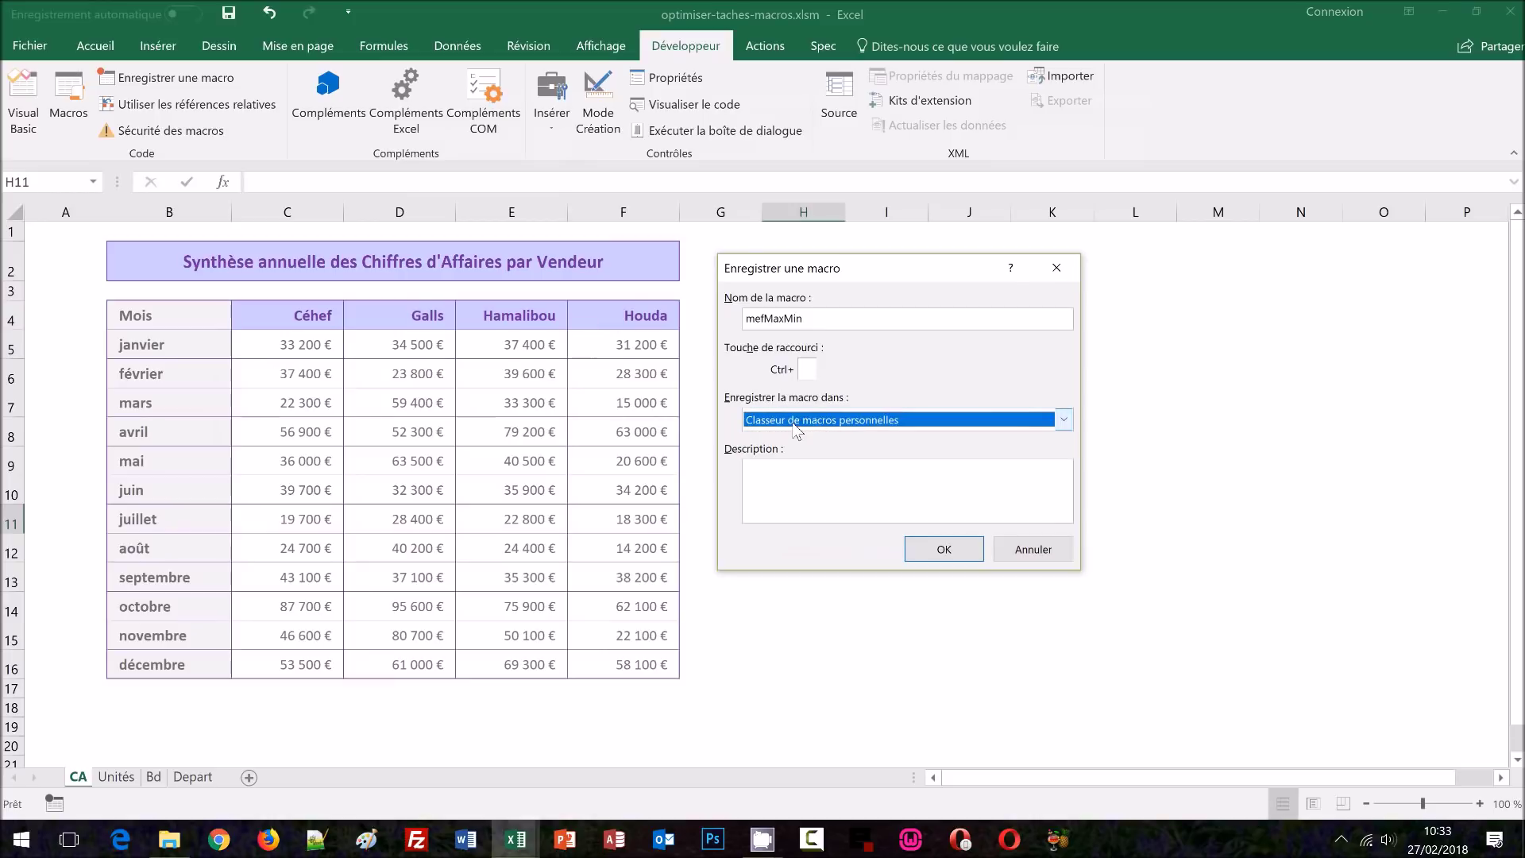
left_click(884, 426)
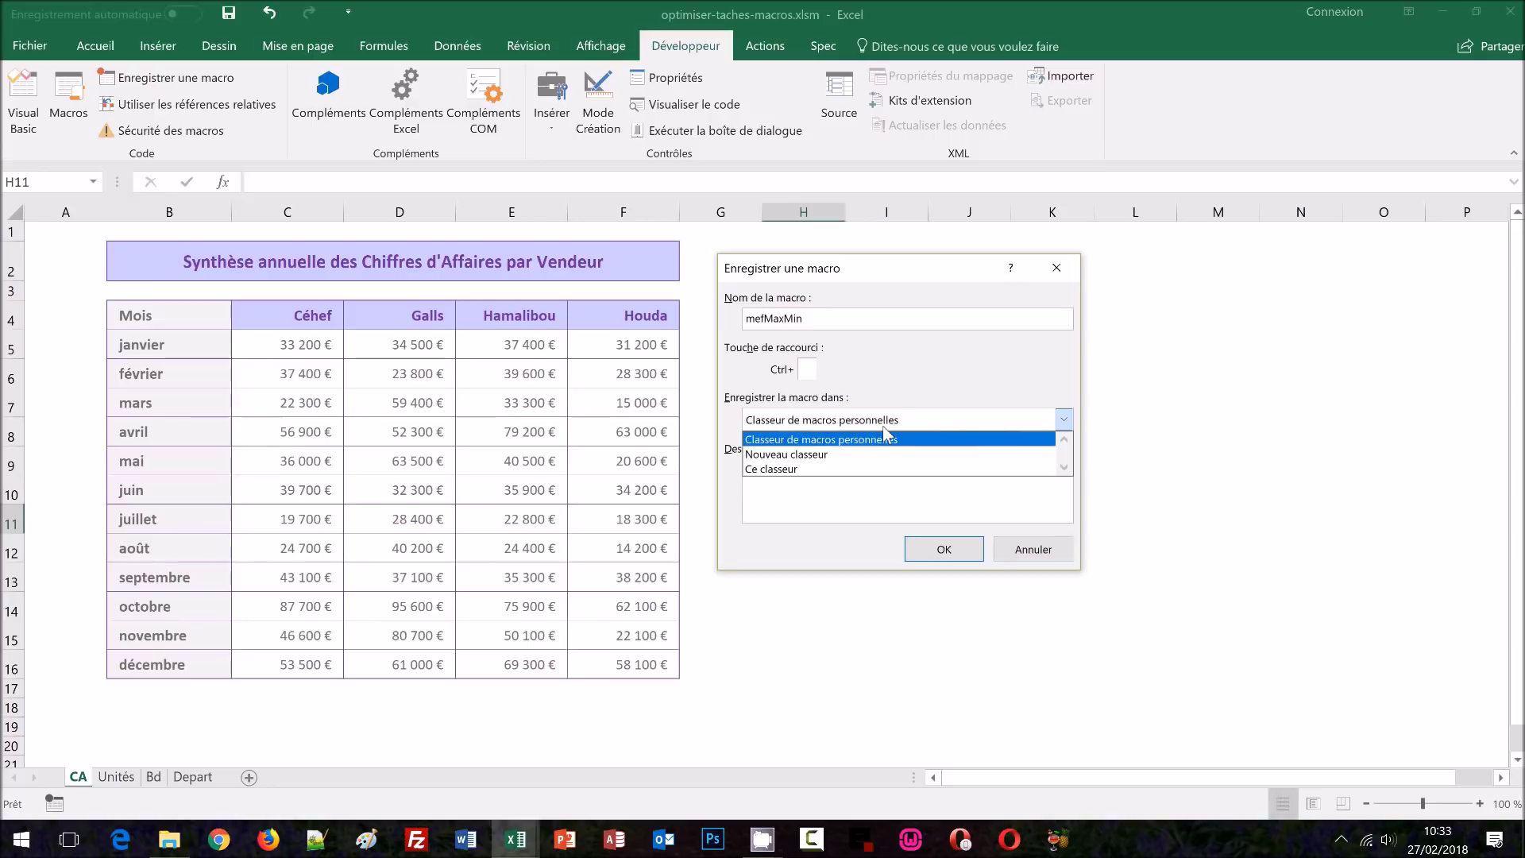
left_click(883, 426)
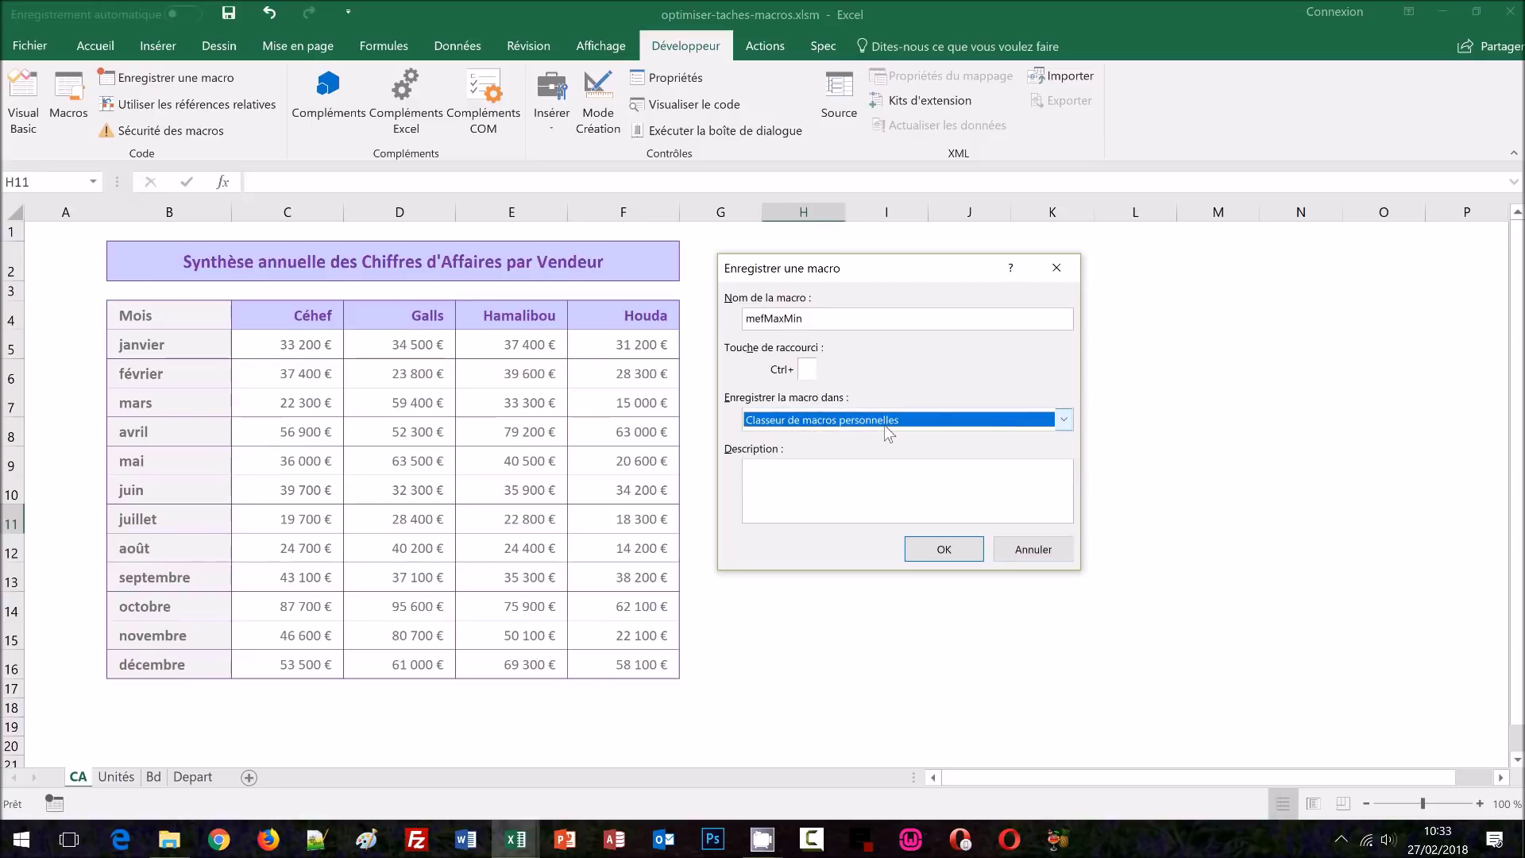
left_click(929, 550)
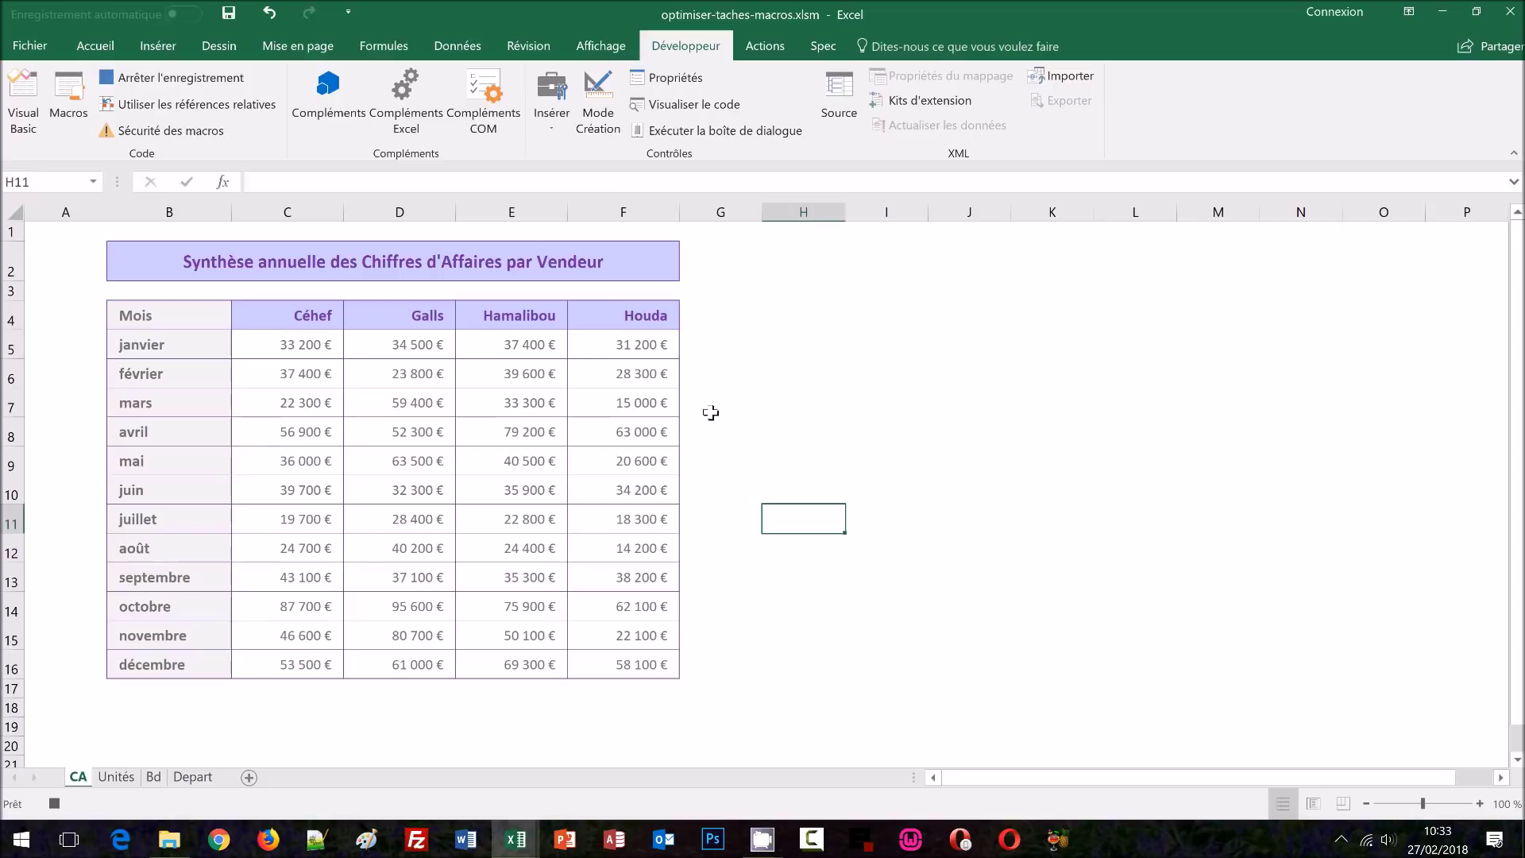
Step: Create a top-values conditional formatting rule for the selected cell, limited to the 1 highest value, with a custom format
left_click(93, 48)
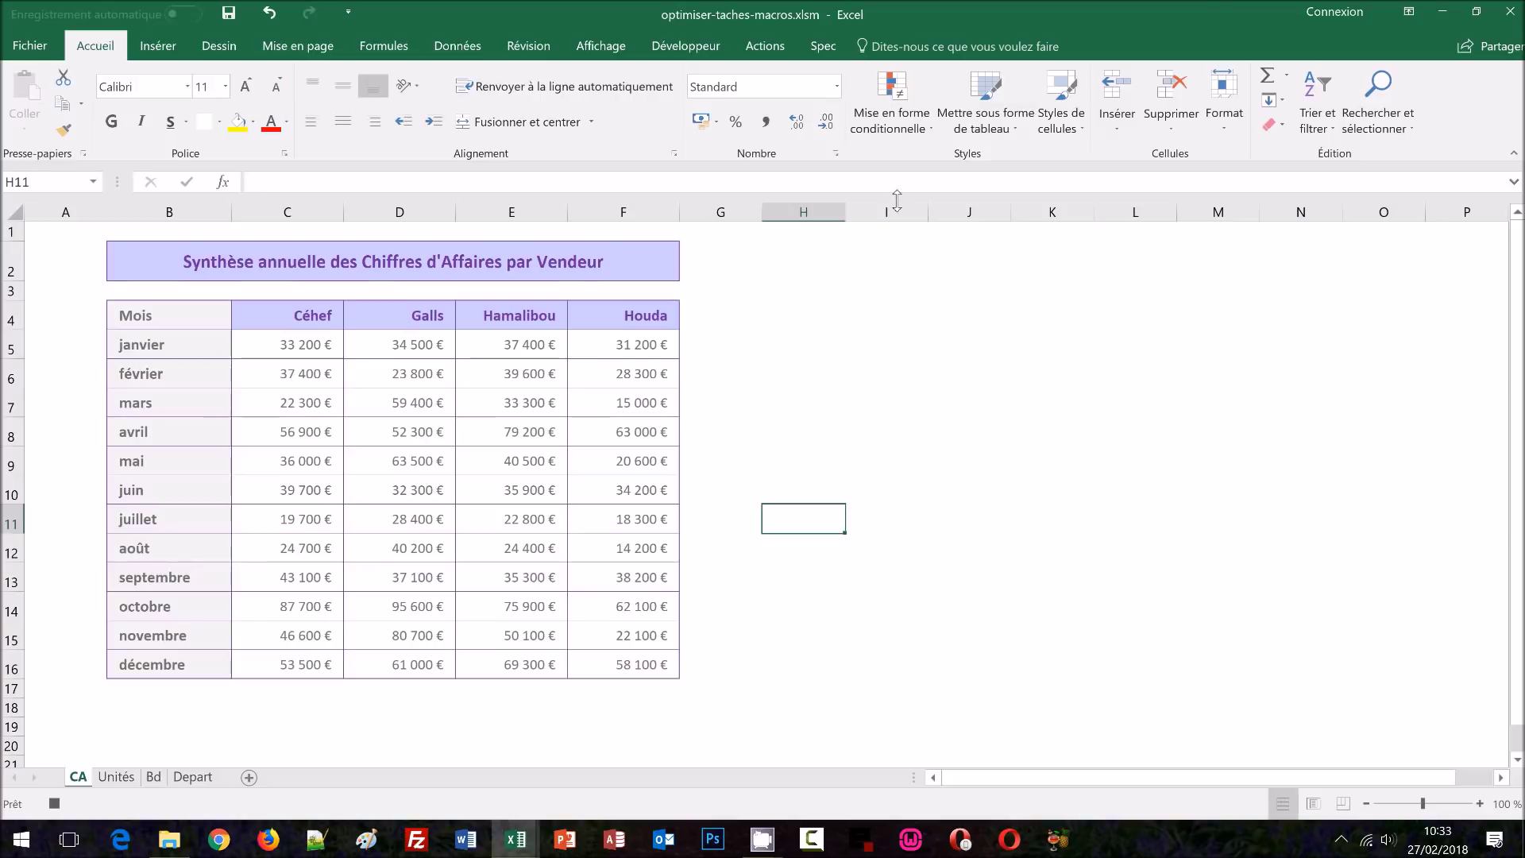
left_click(906, 127)
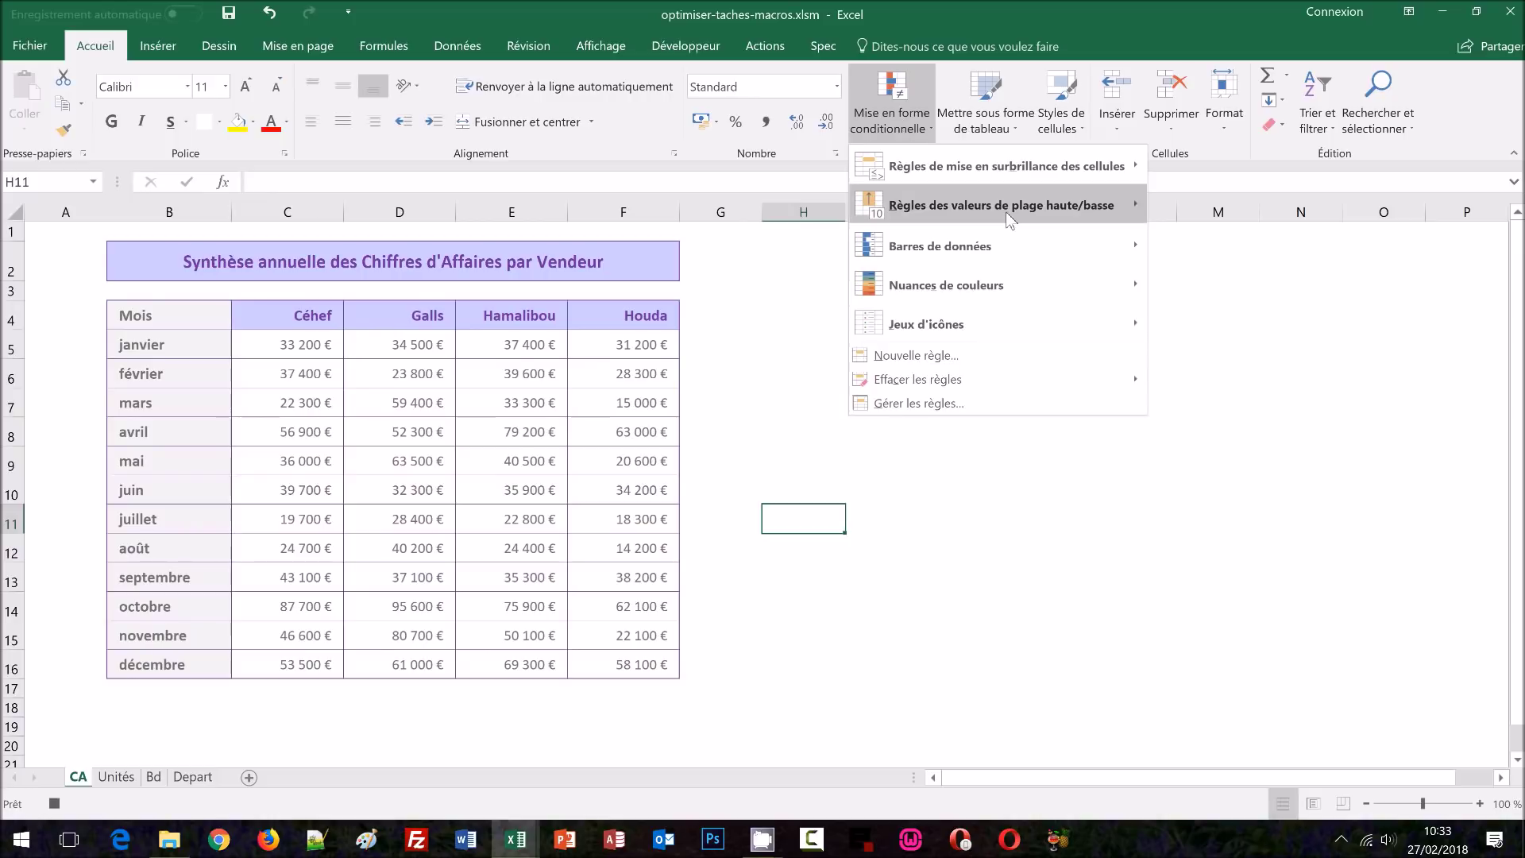
mouse_move(1005, 211)
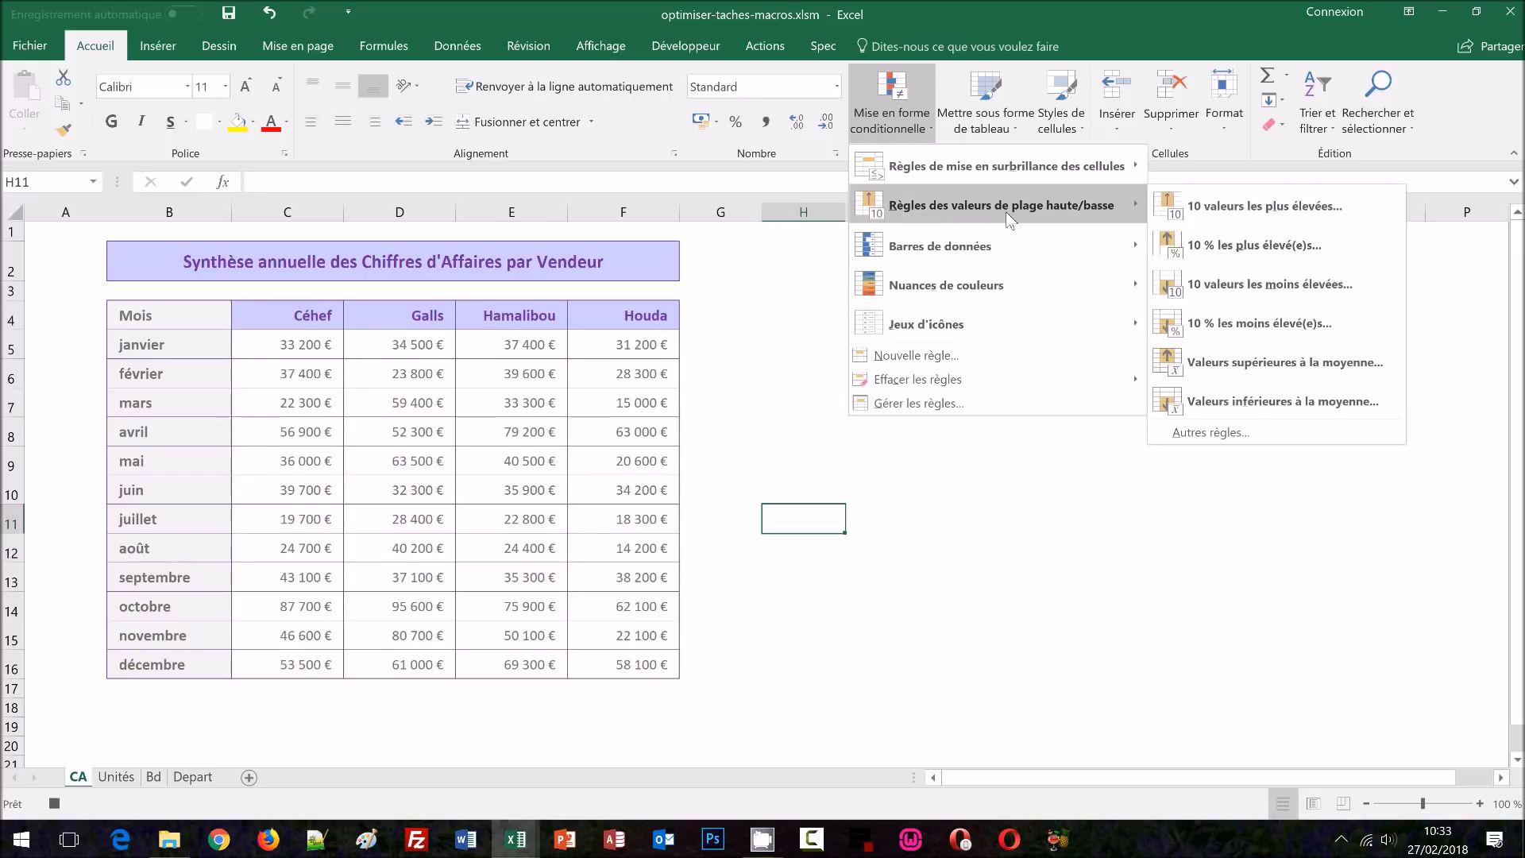
left_click(1219, 205)
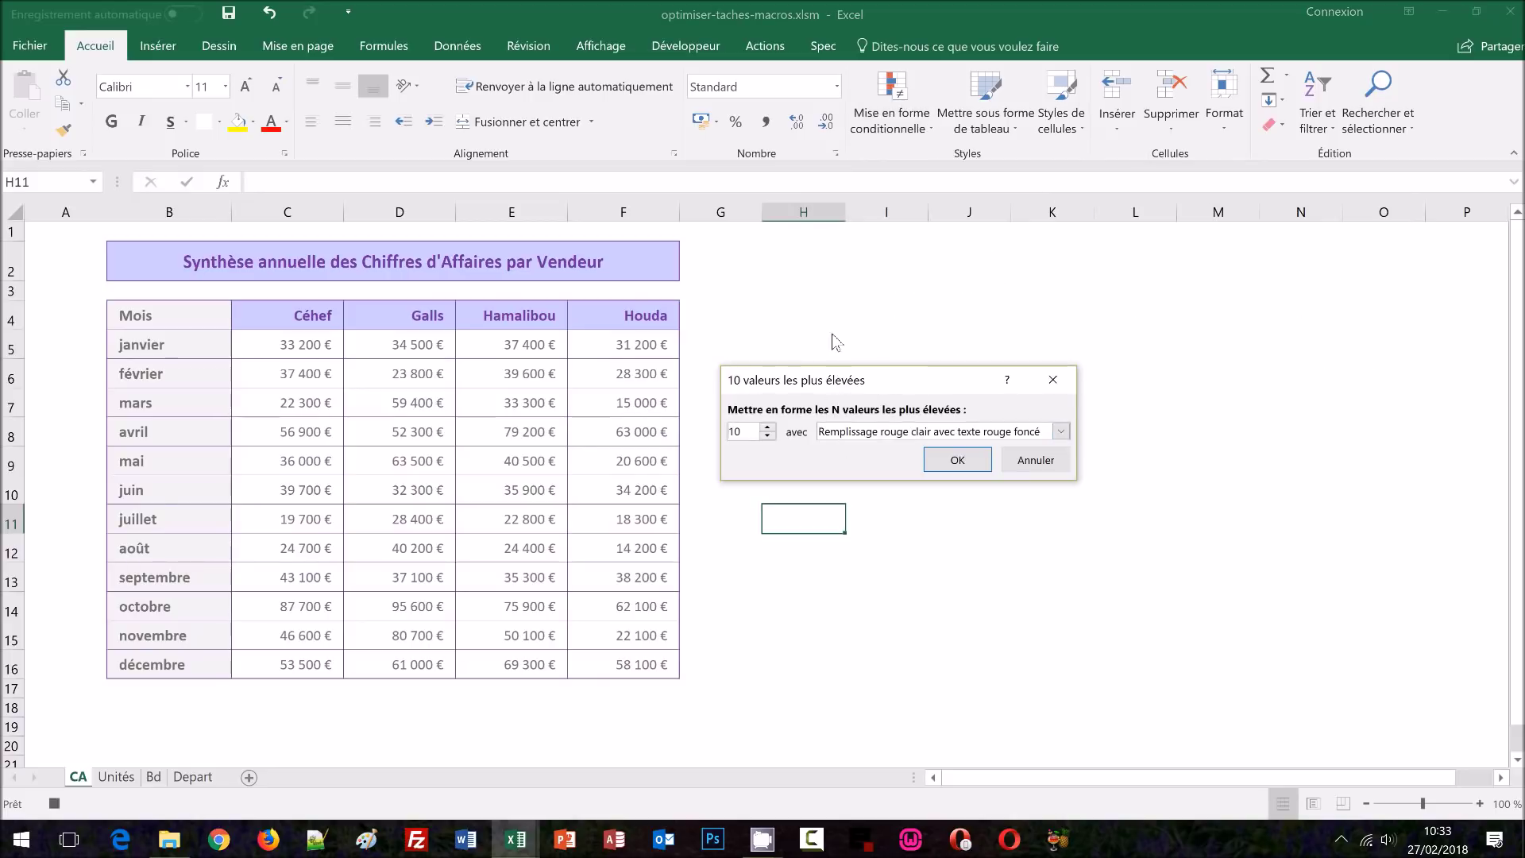
left_click_drag(836, 376, 815, 279)
left_click_drag(726, 336, 708, 337)
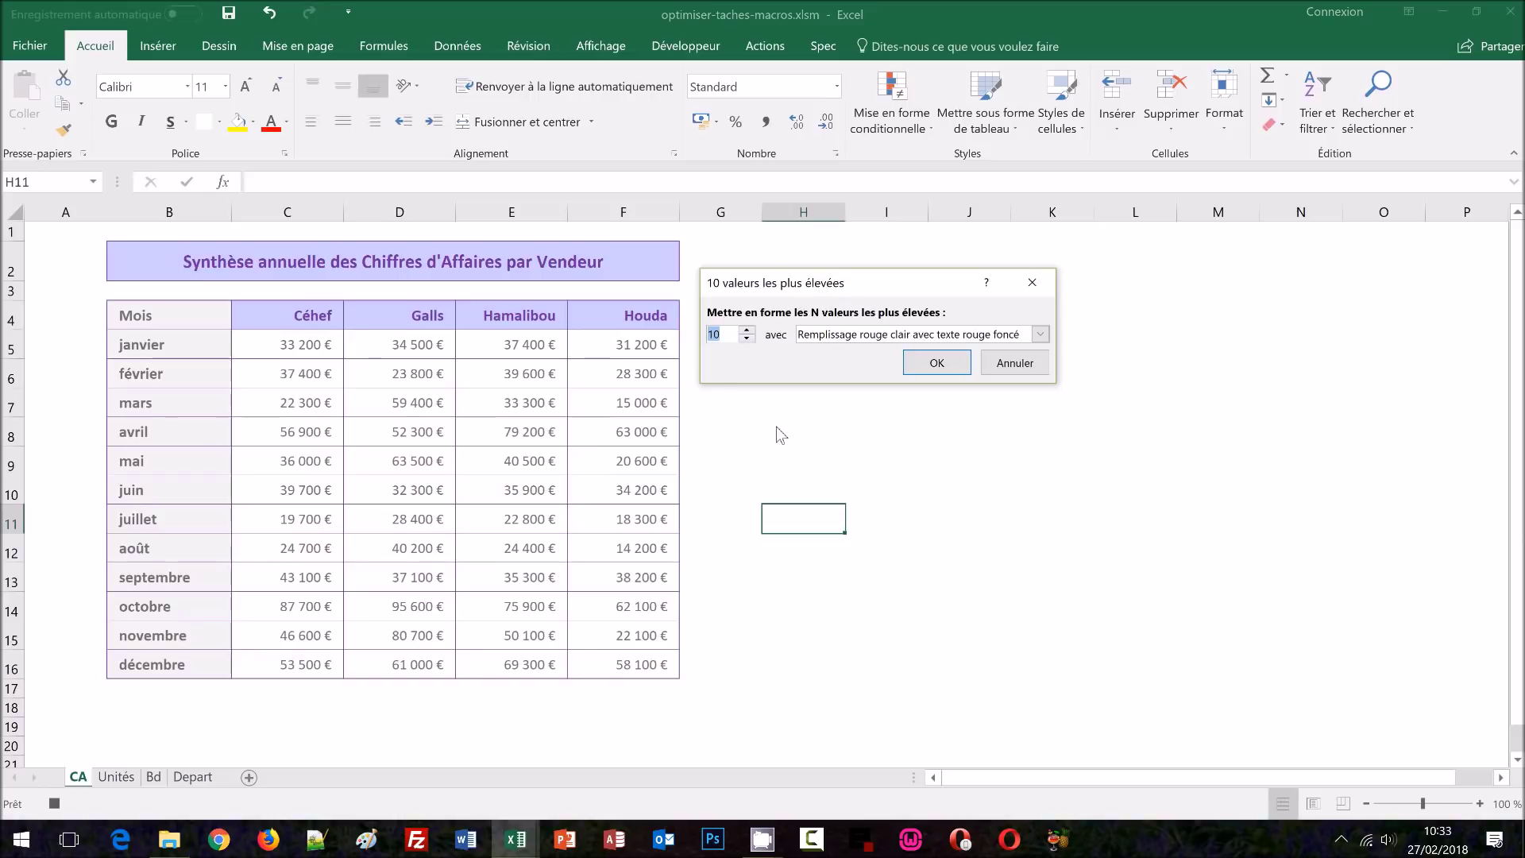
type("1")
left_click(1040, 334)
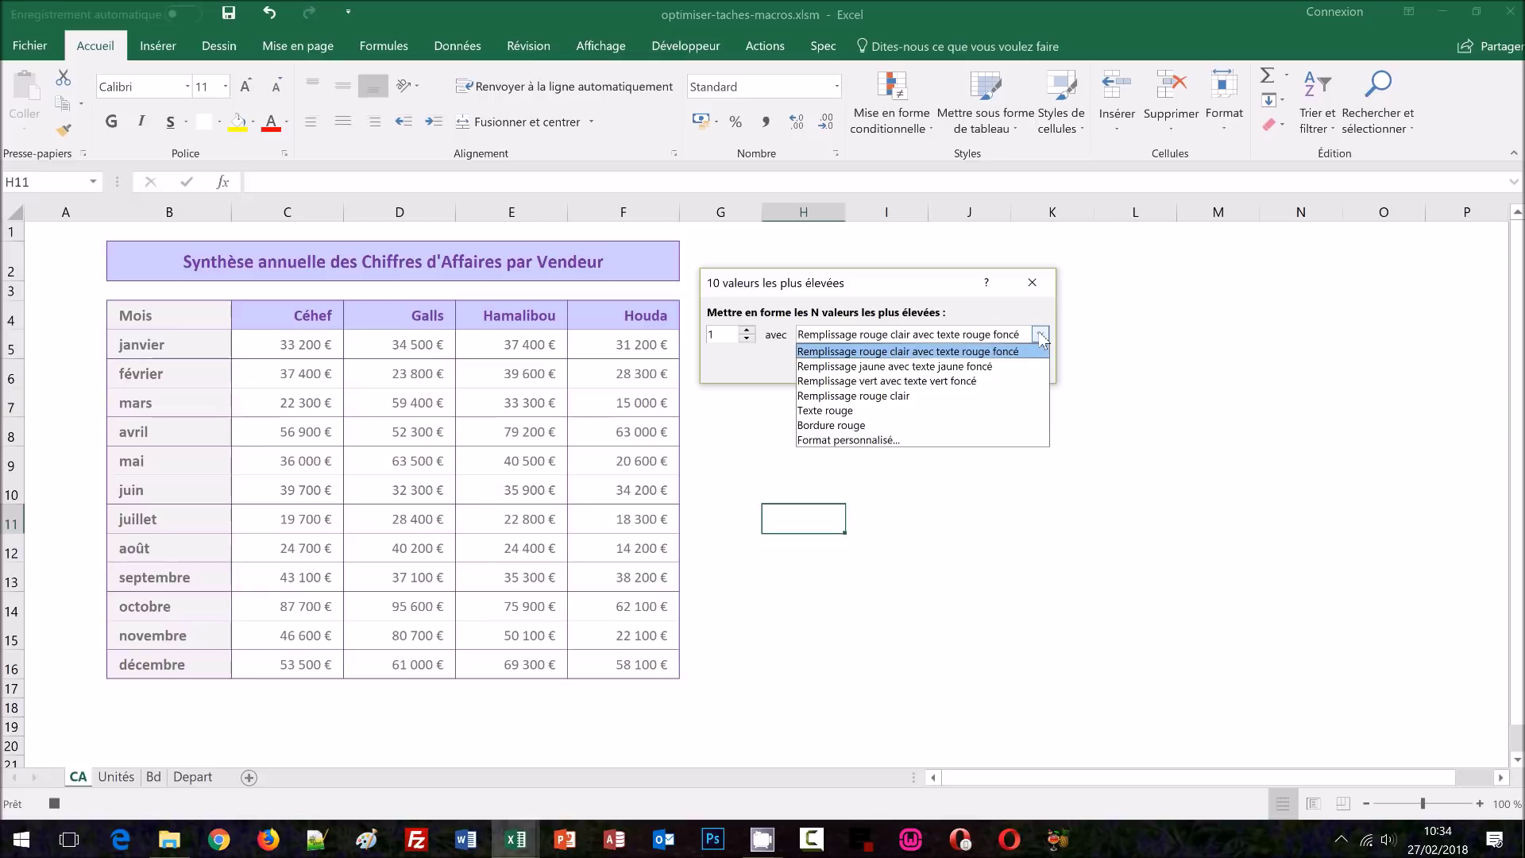
left_click(922, 440)
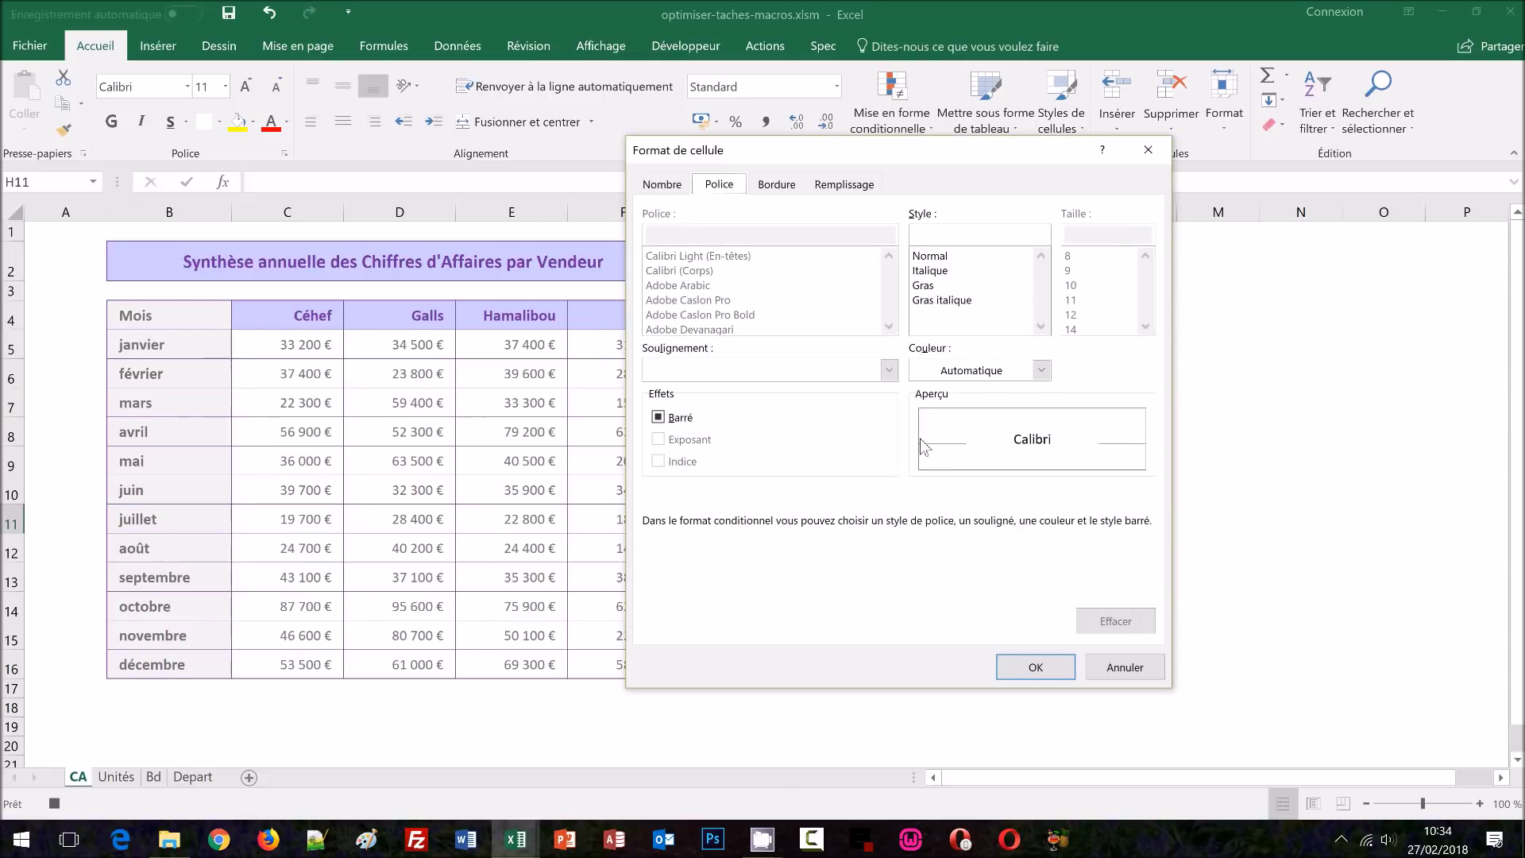
Step: Give the highest-value rule a light green fill and bold violet text, and apply the rule
left_click(840, 188)
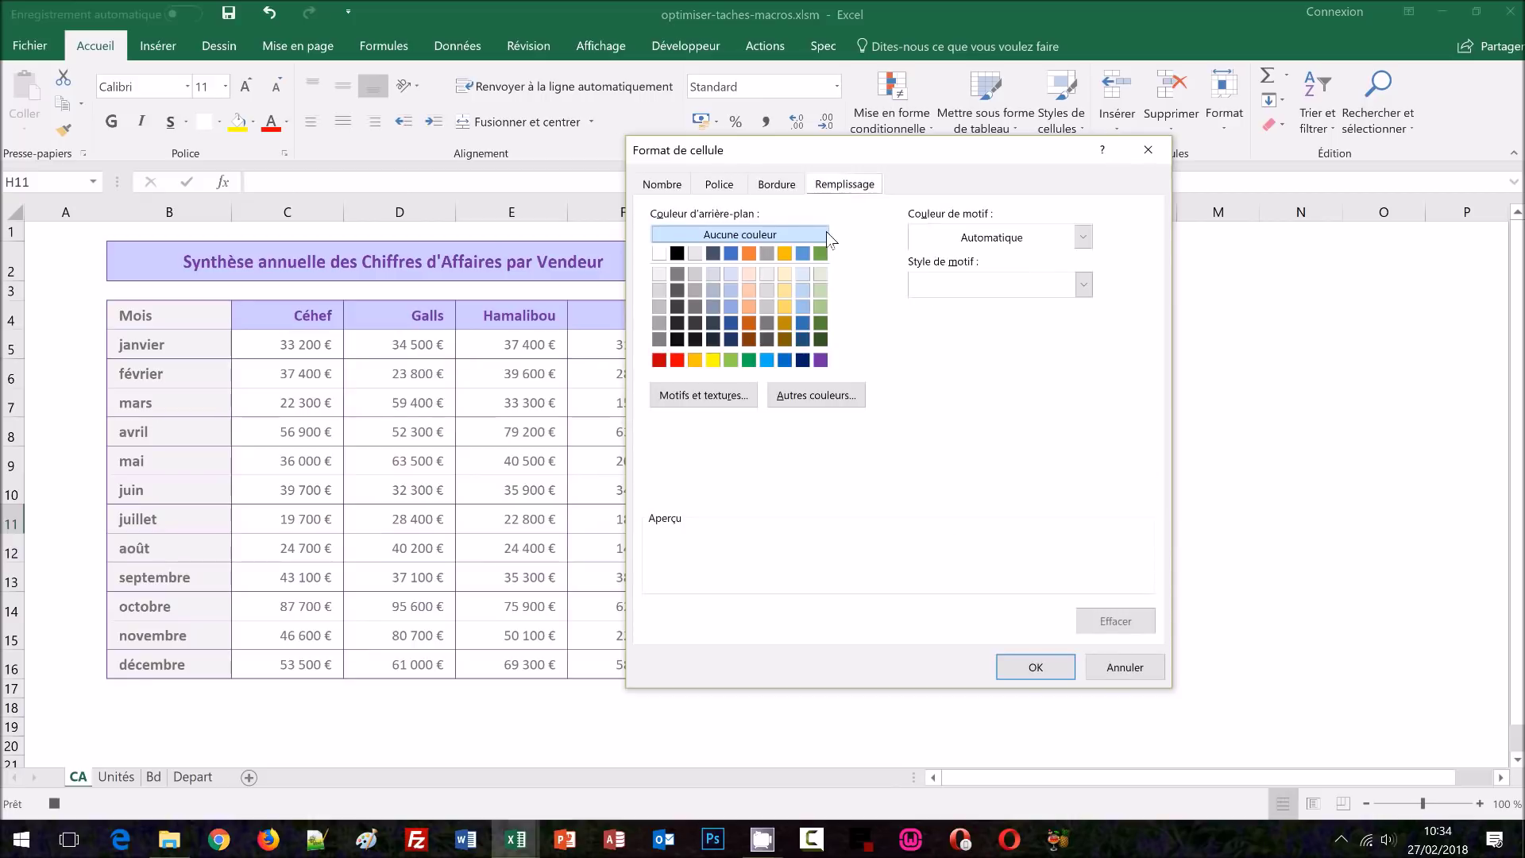
left_click(824, 289)
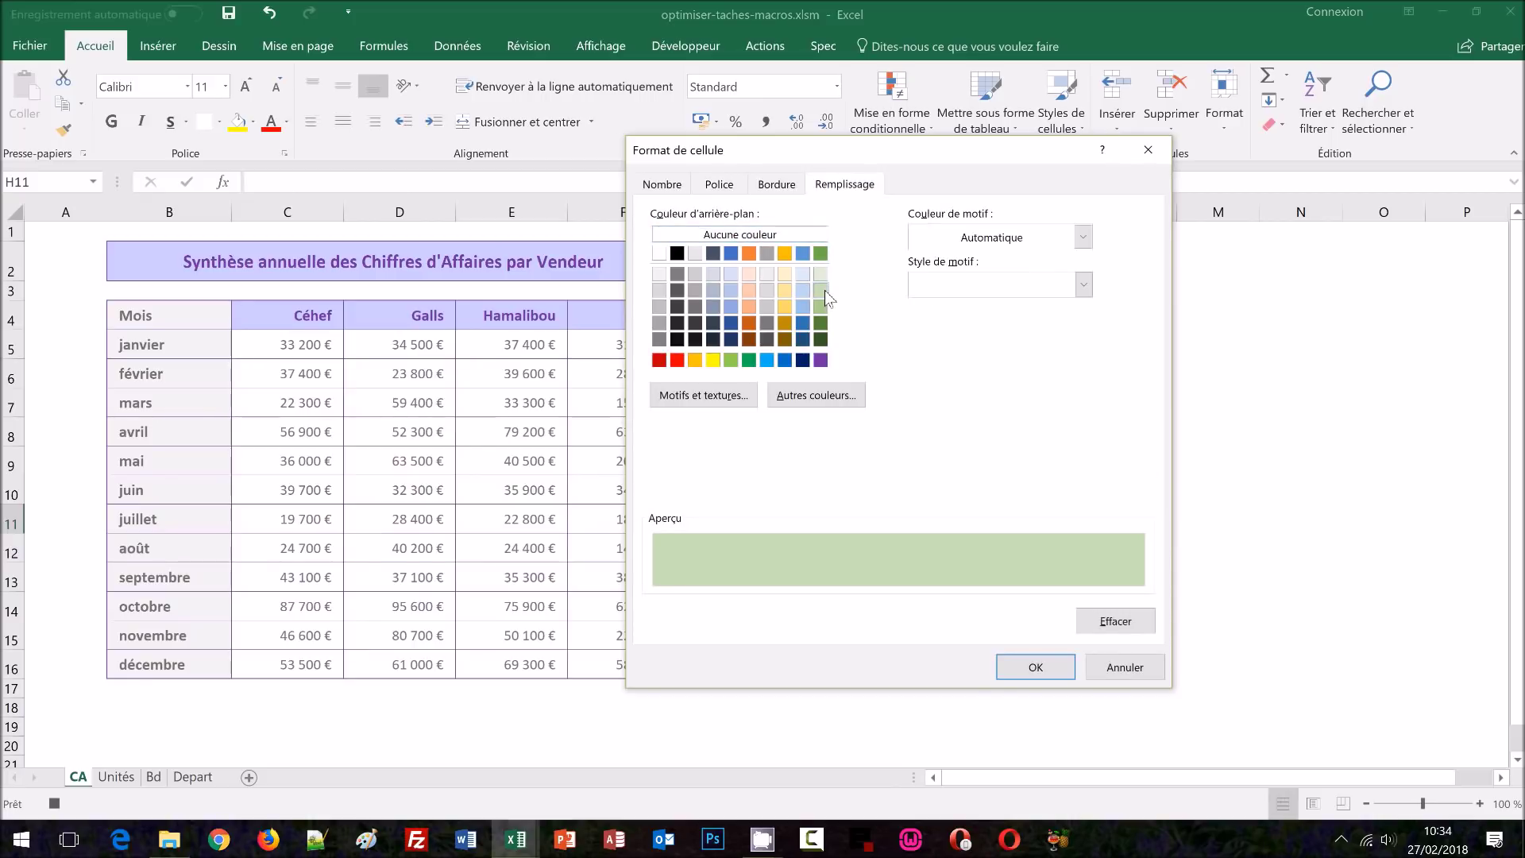
left_click(718, 189)
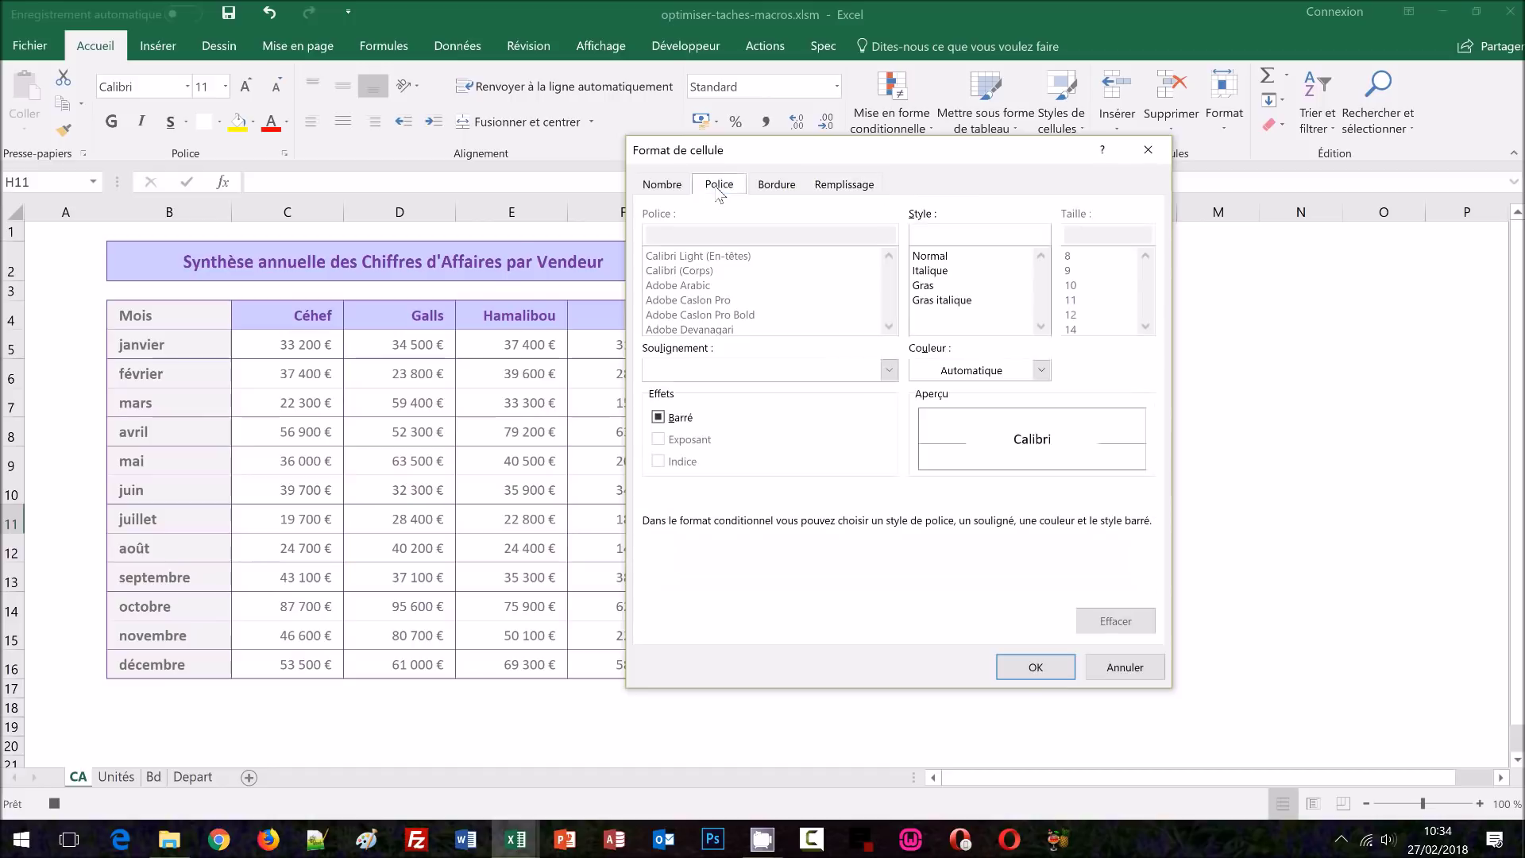
left_click(923, 286)
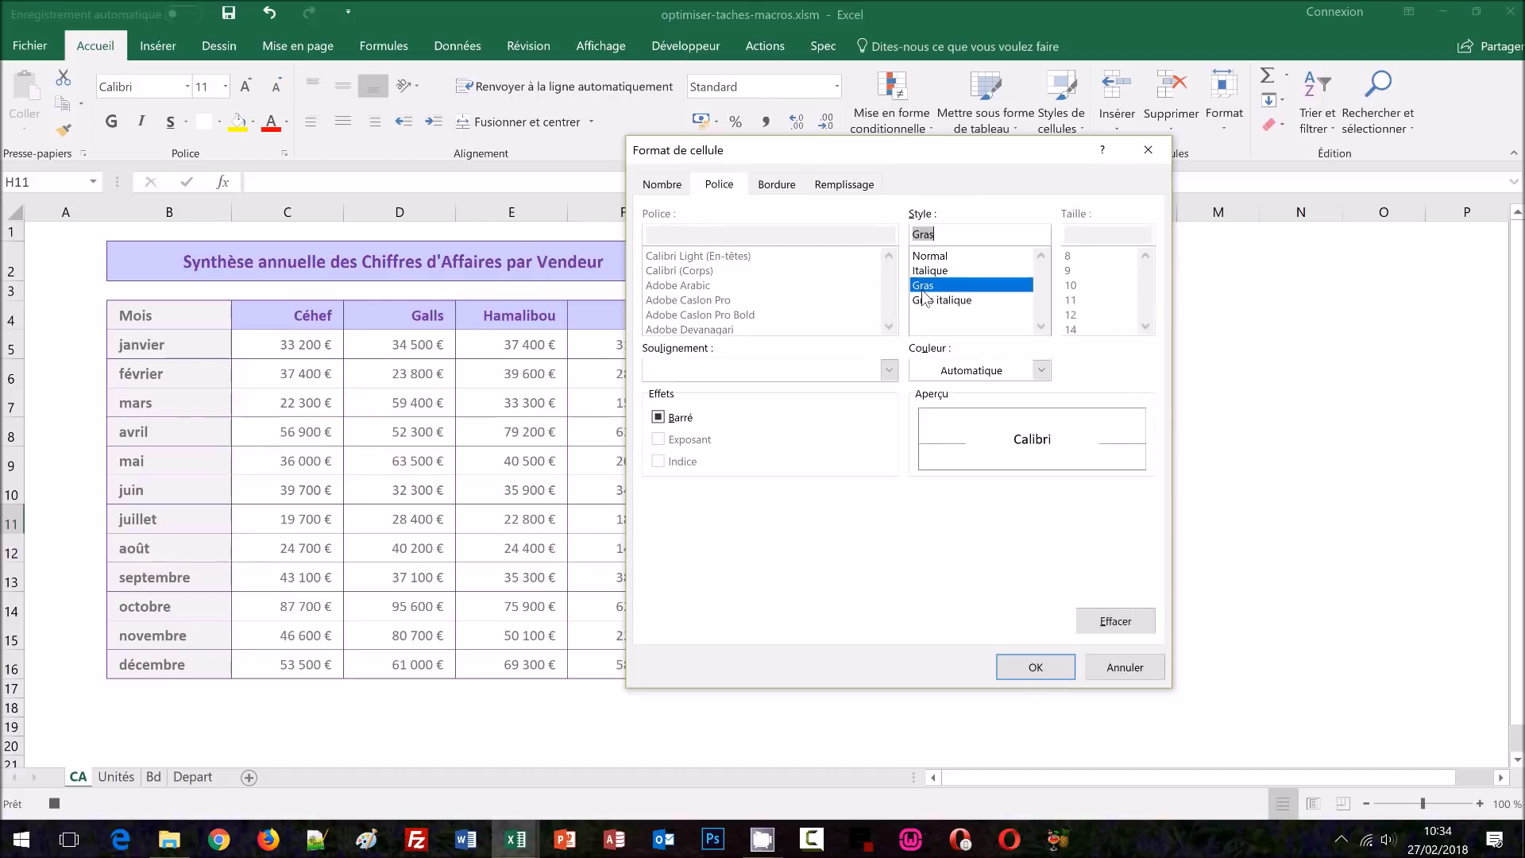
left_click(1041, 370)
left_click(1049, 532)
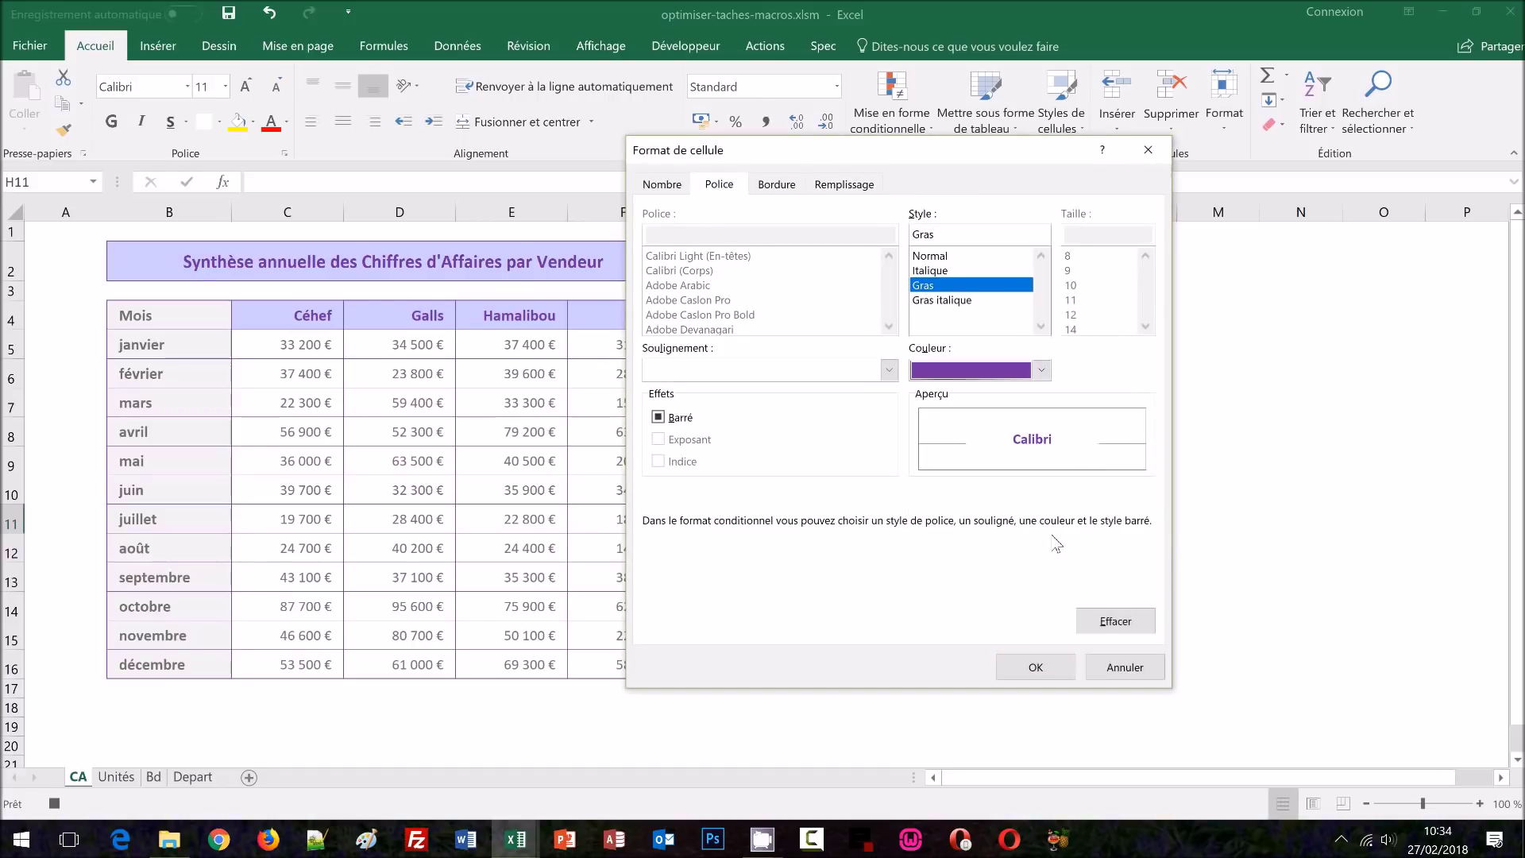
left_click(1033, 668)
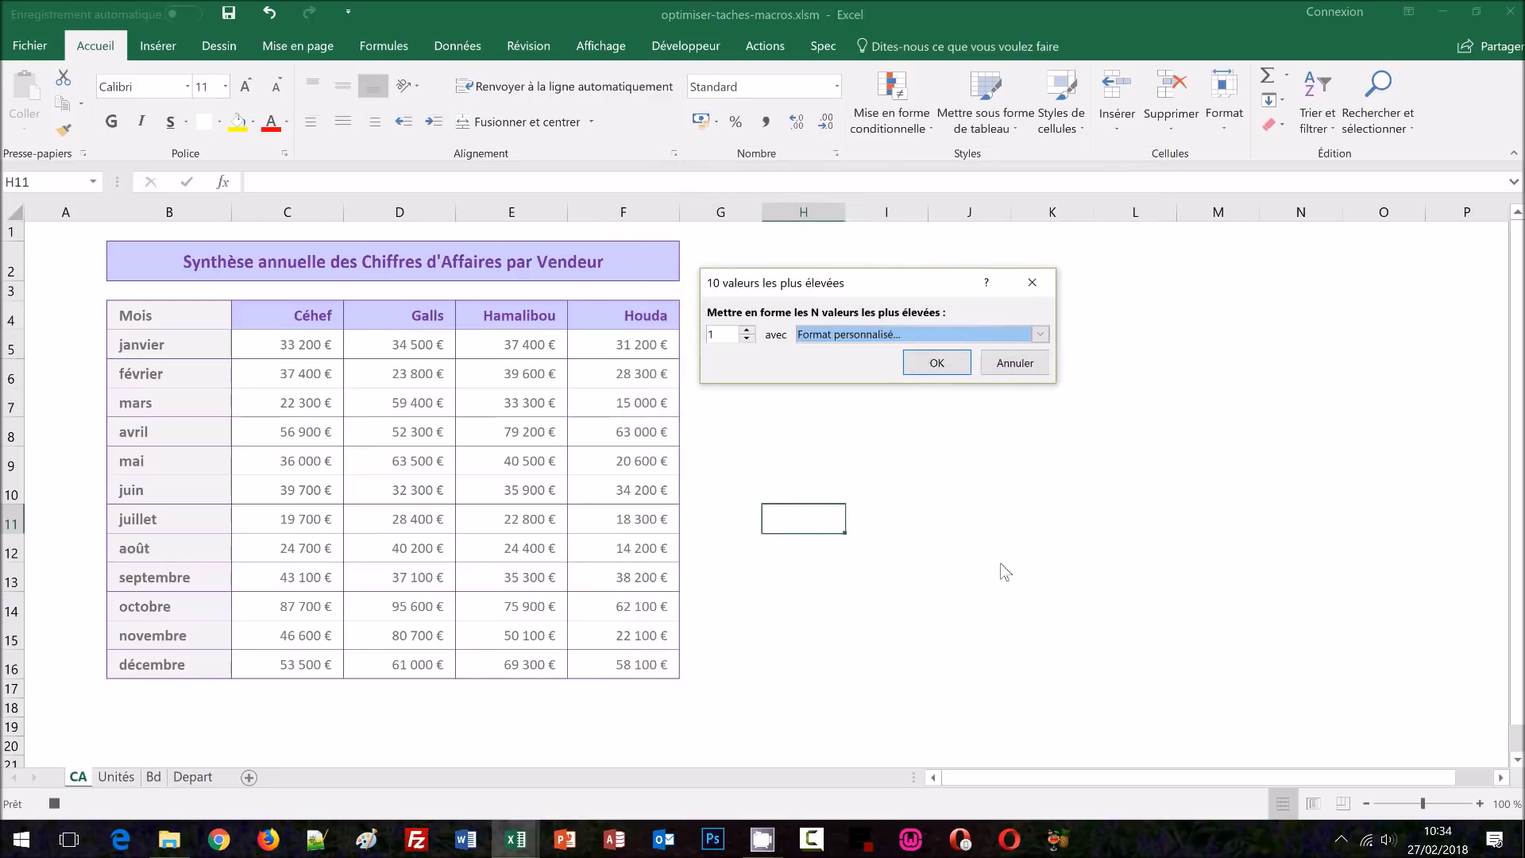
left_click(929, 365)
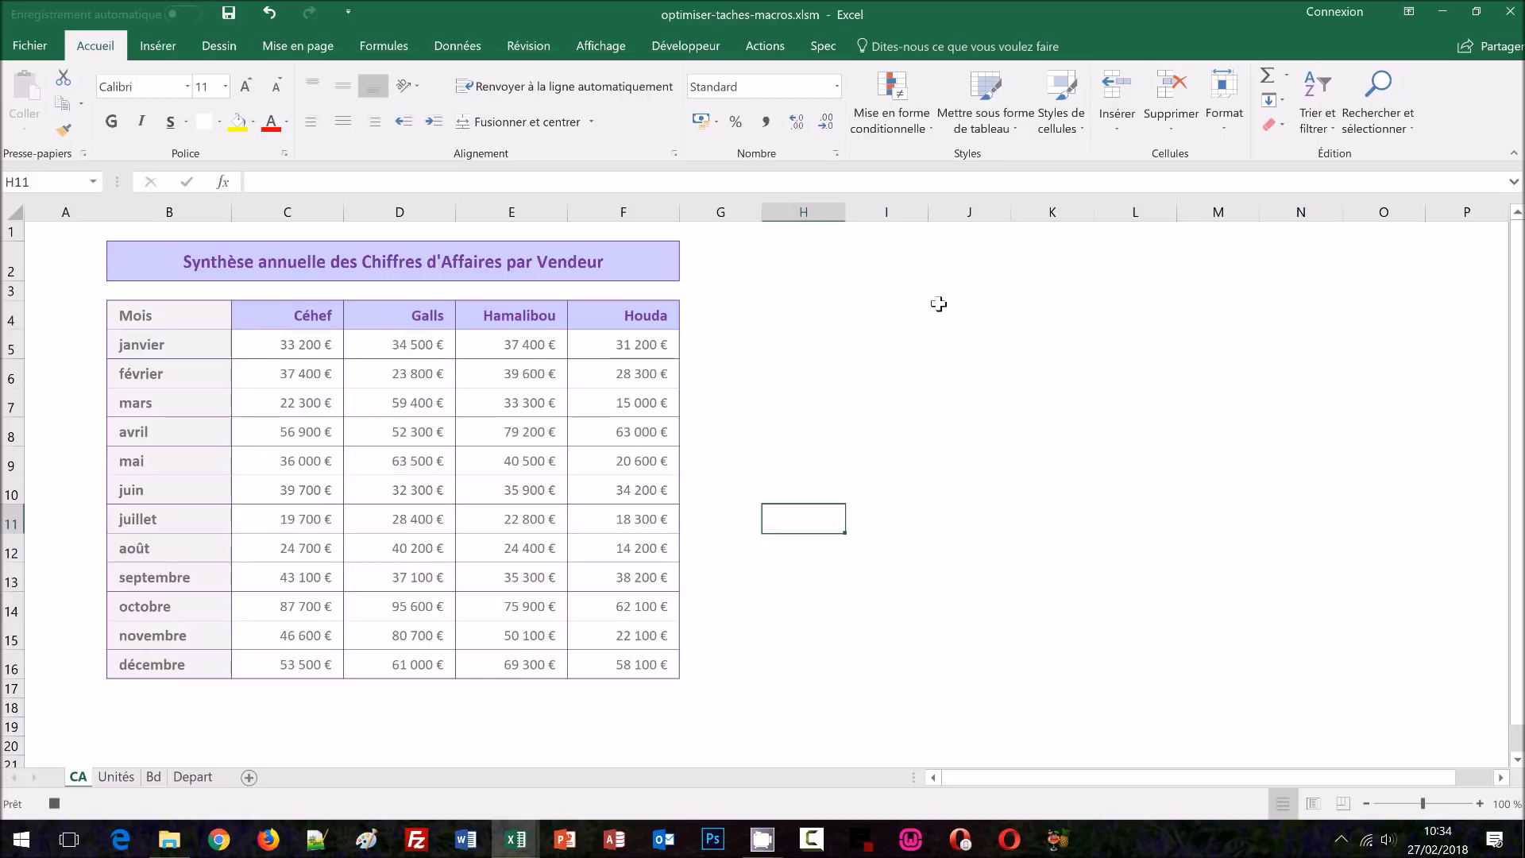
Step: Create a bottom-values conditional formatting rule for the same cell, limited to the 1 lowest value, with a custom format
left_click(925, 131)
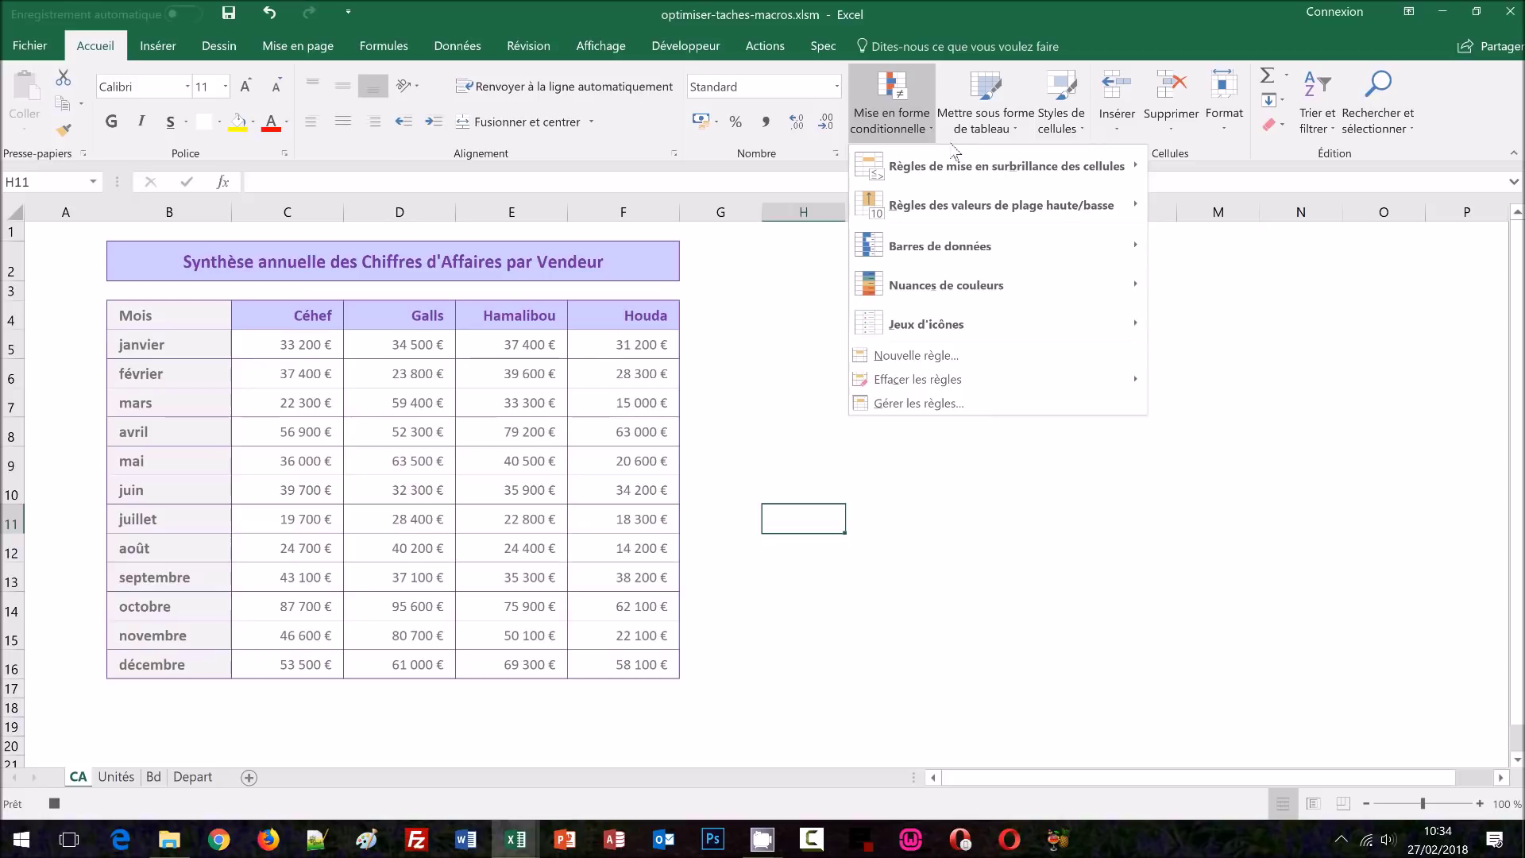
mouse_move(957, 199)
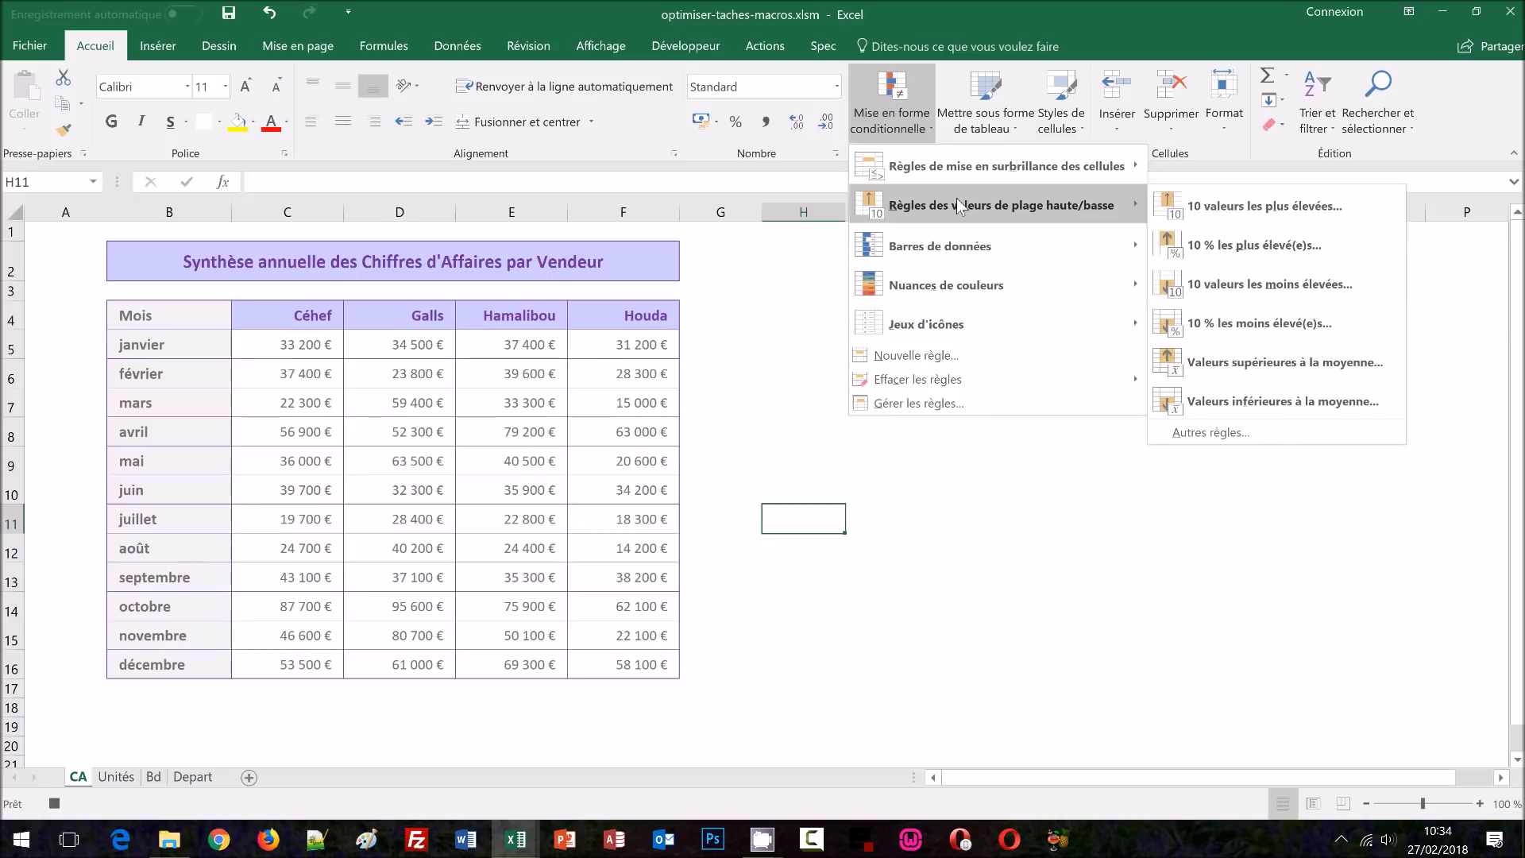
left_click(1237, 284)
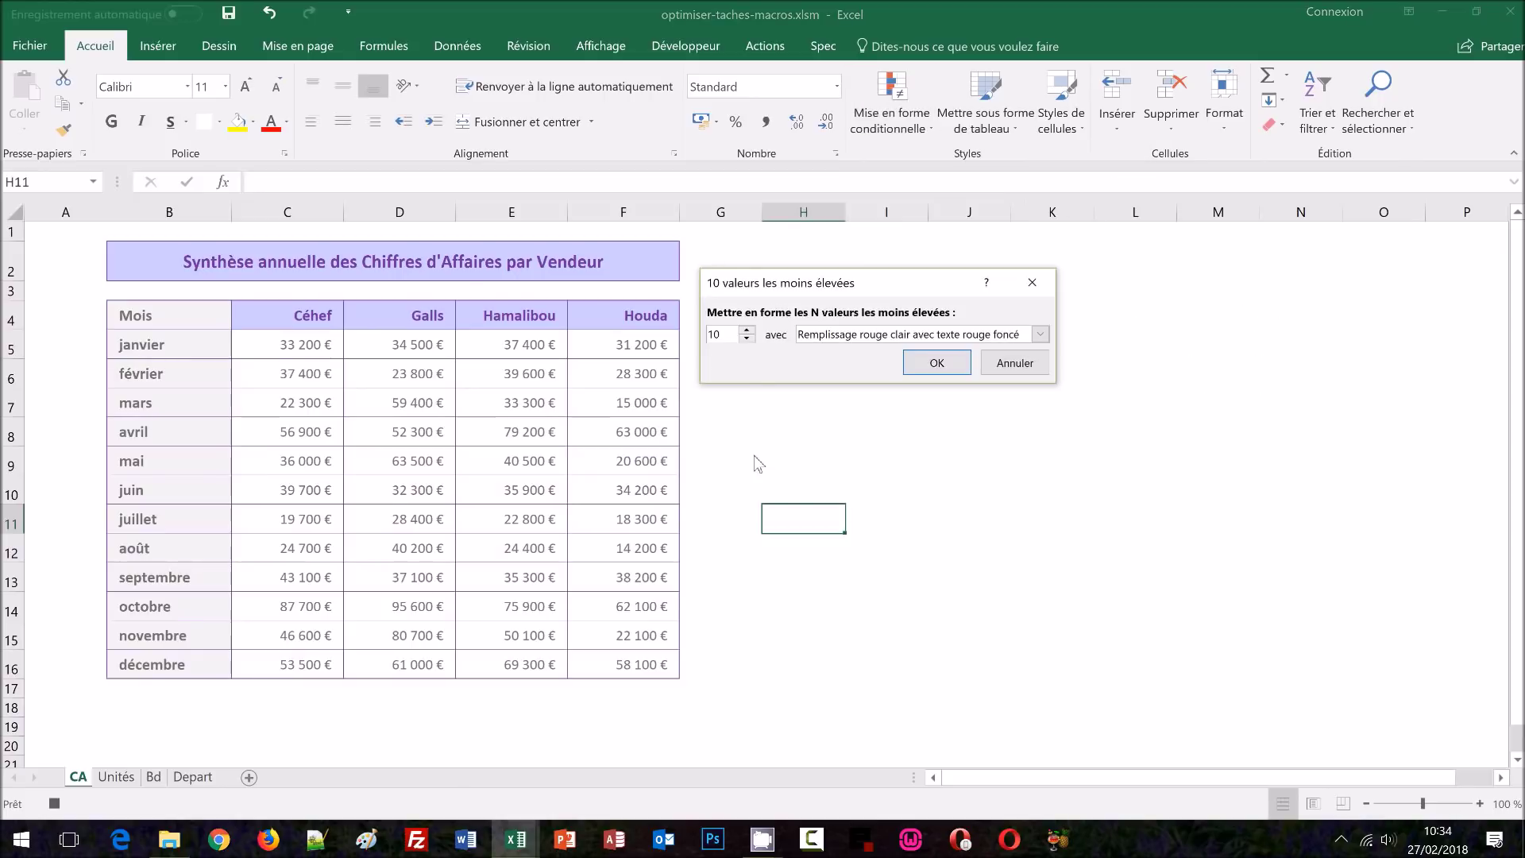
double_click(710, 335)
key("BackSpace")
type("1")
left_click(1041, 337)
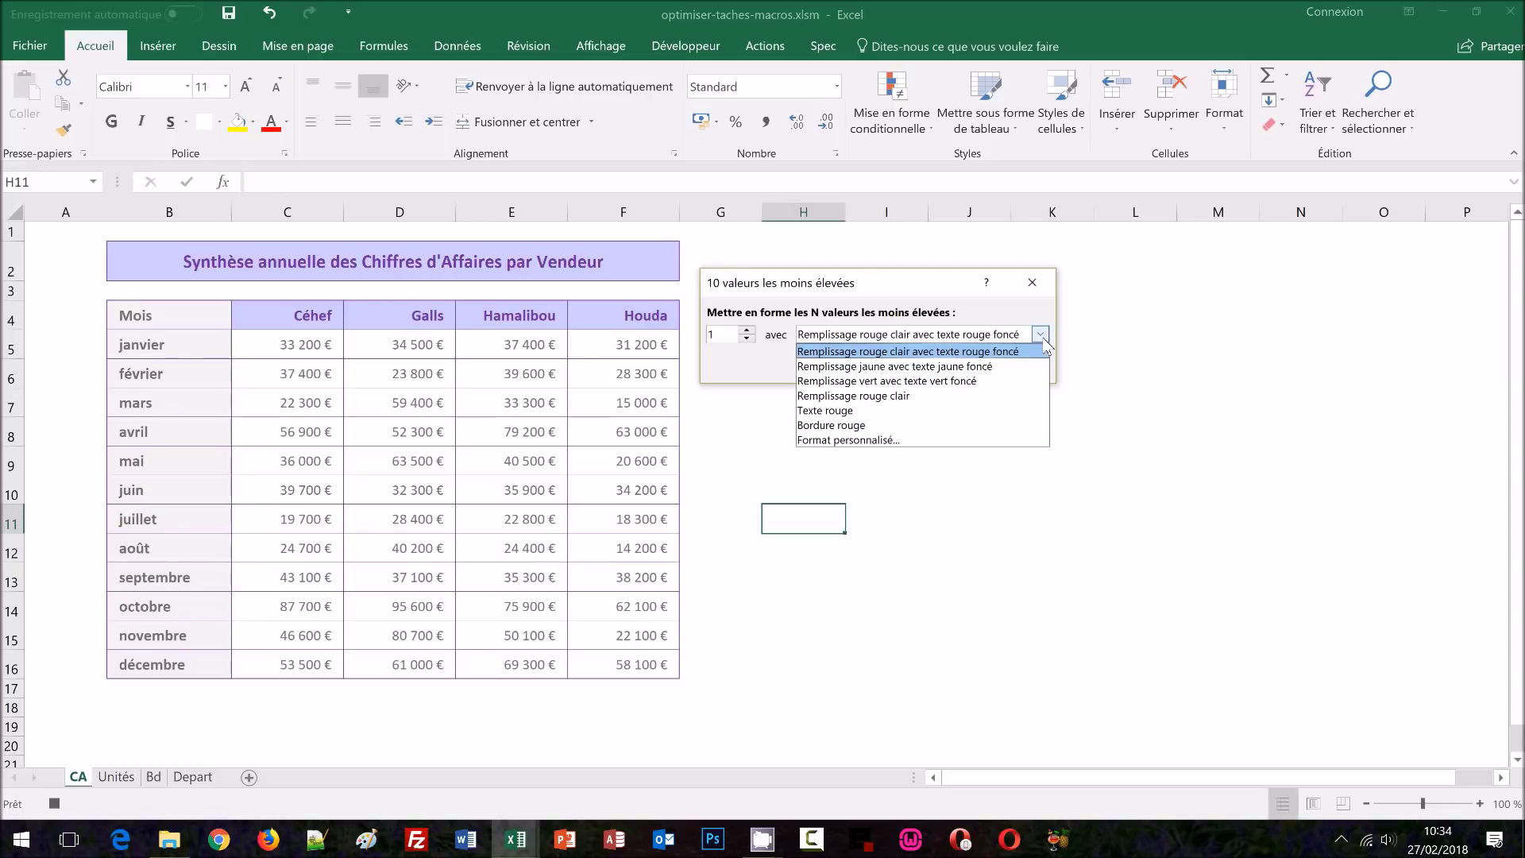
left_click(880, 440)
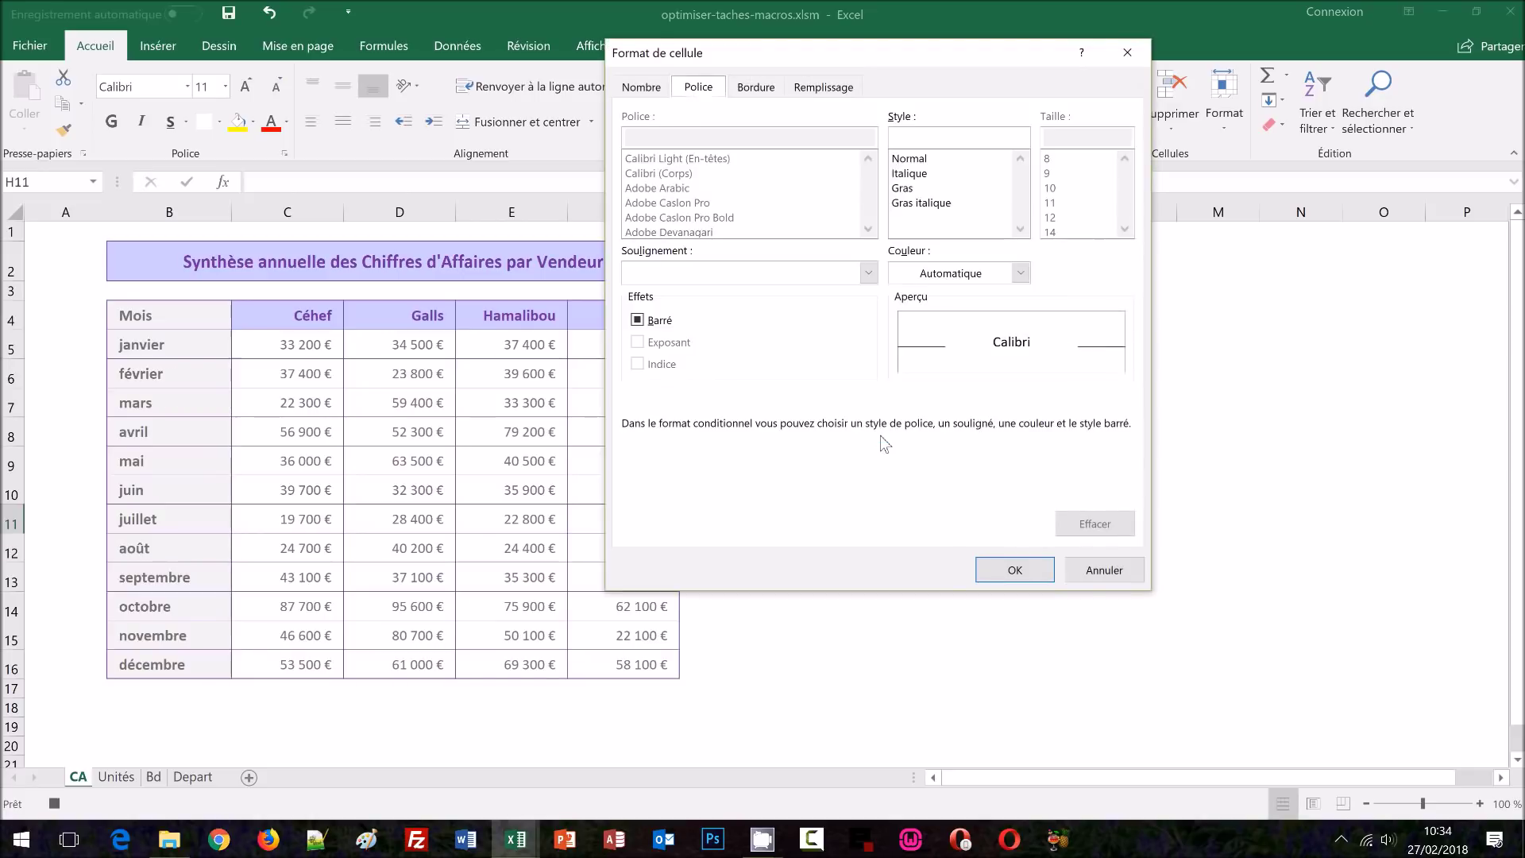
Step: Apply the lowest-value rule with a pale orange fill and bold dark red text, and stop recording the macro
left_click(821, 88)
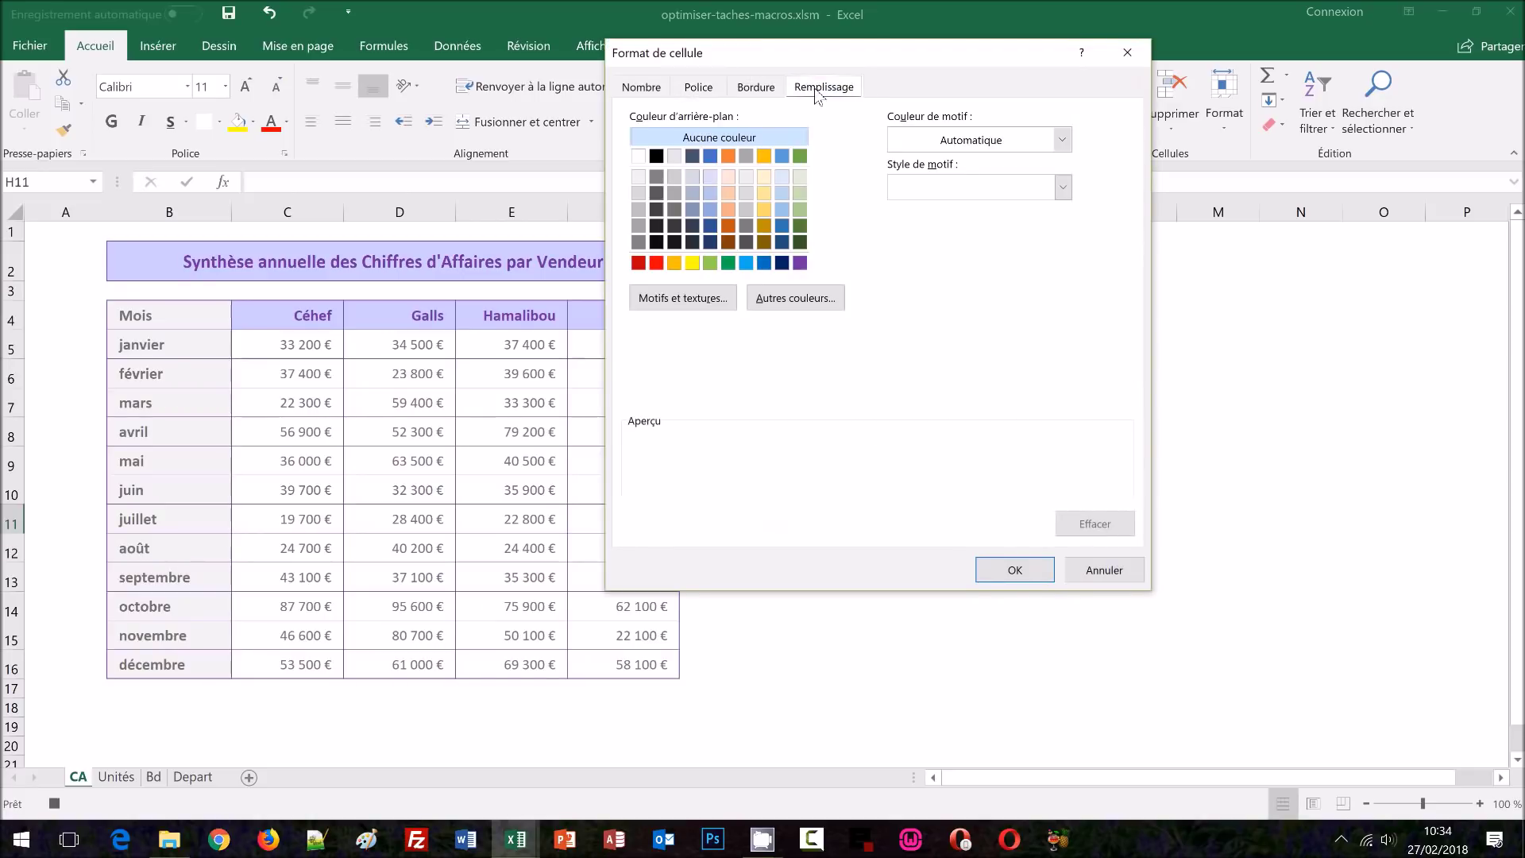
left_click(730, 176)
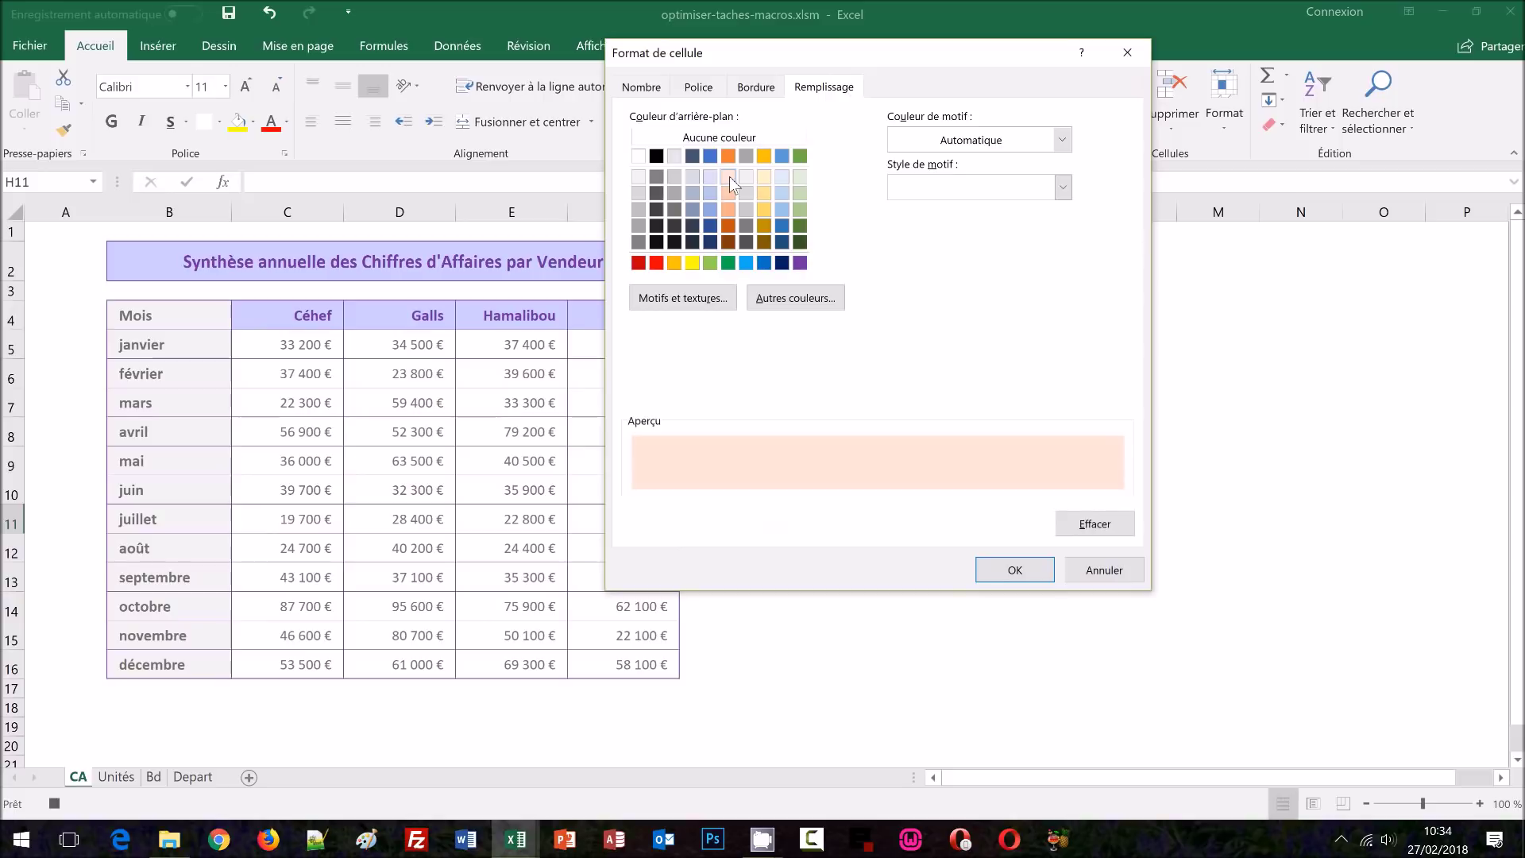
left_click(698, 87)
left_click(904, 189)
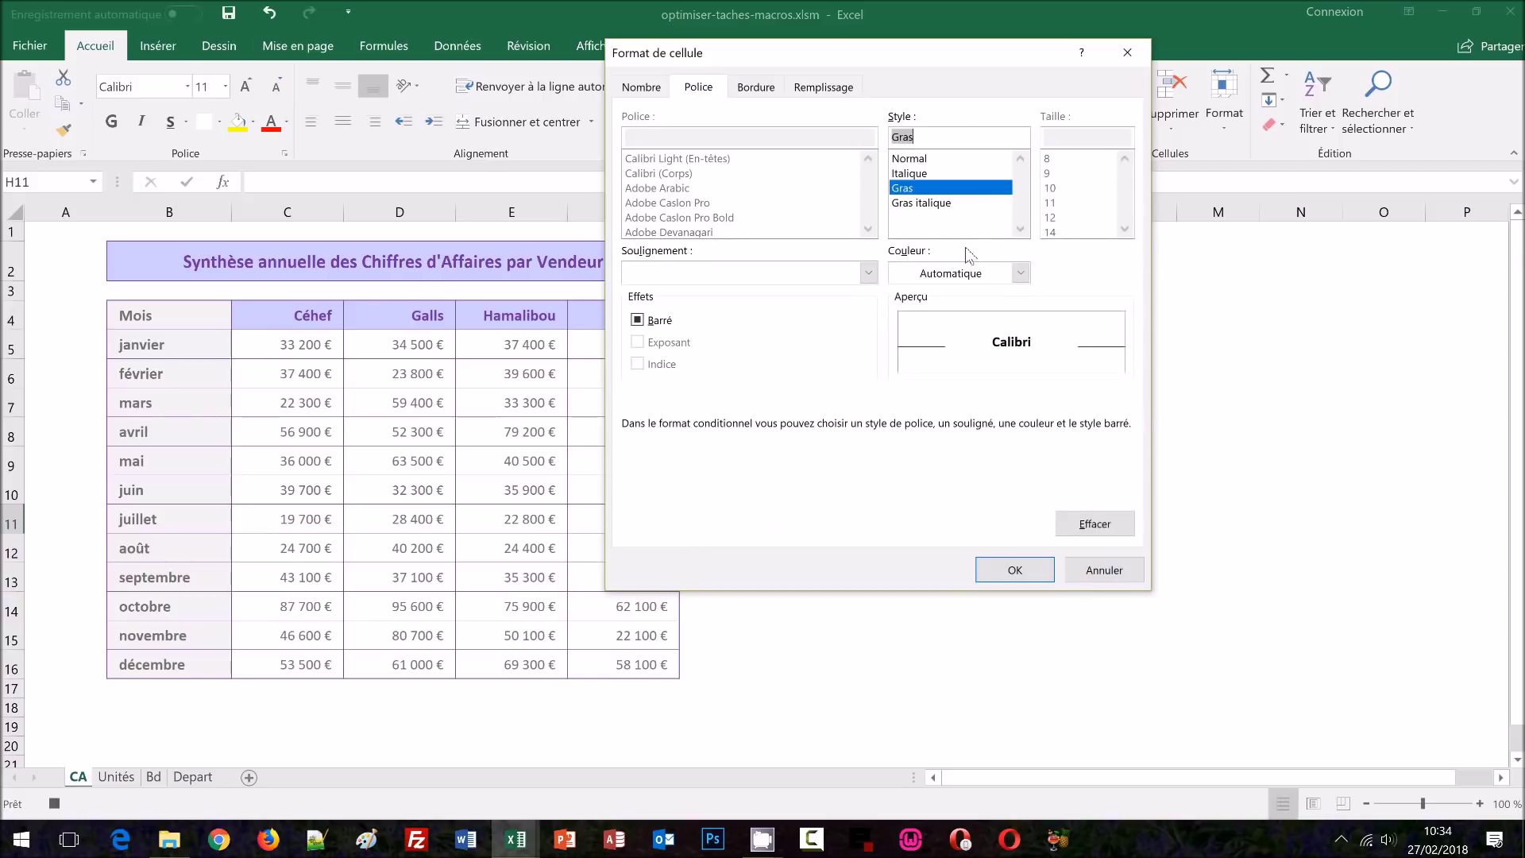
left_click(1020, 273)
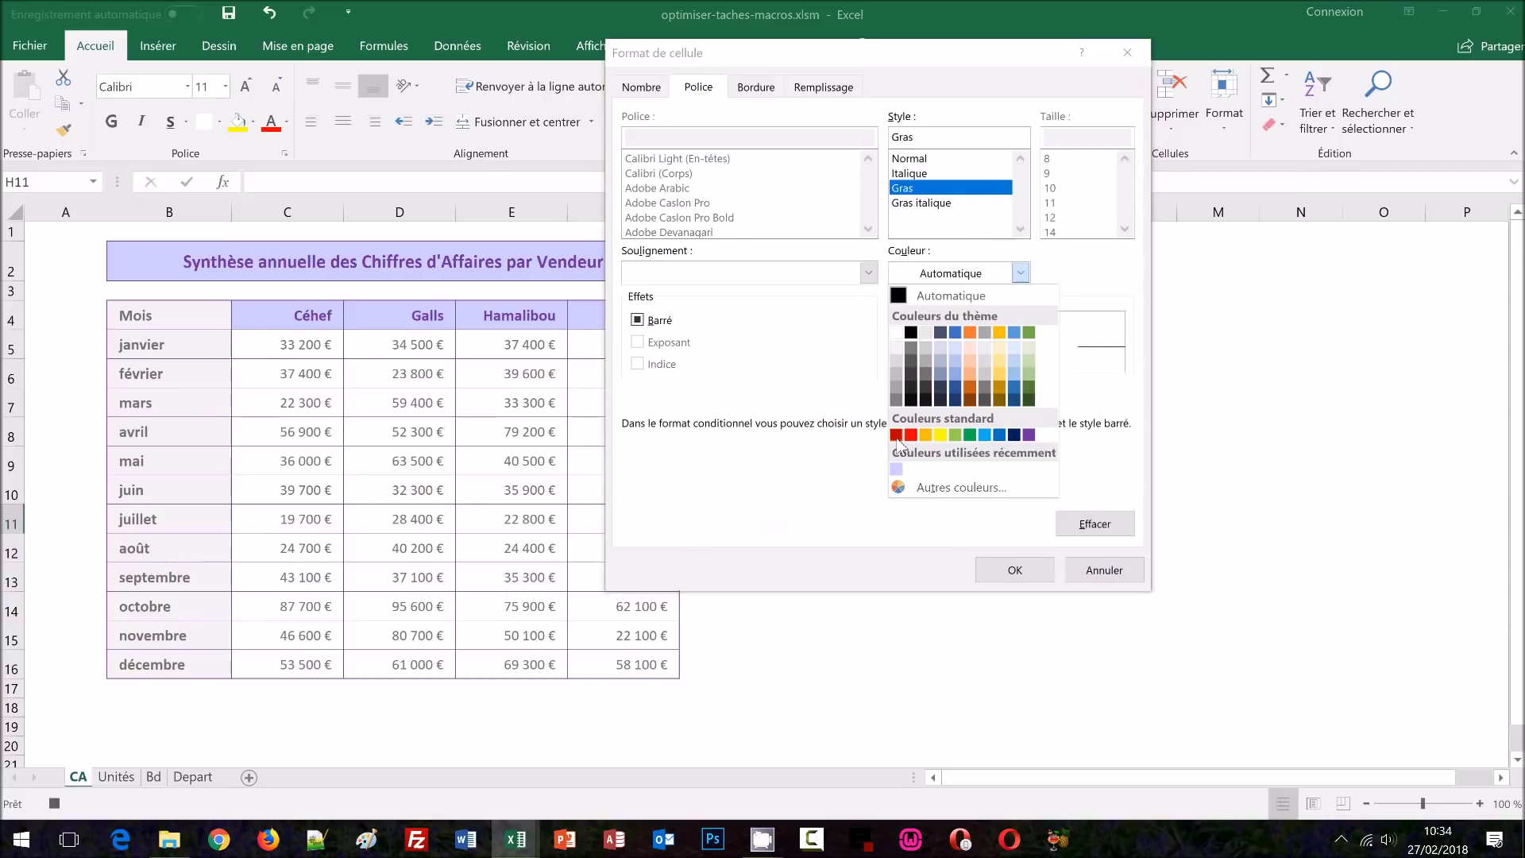
left_click(896, 437)
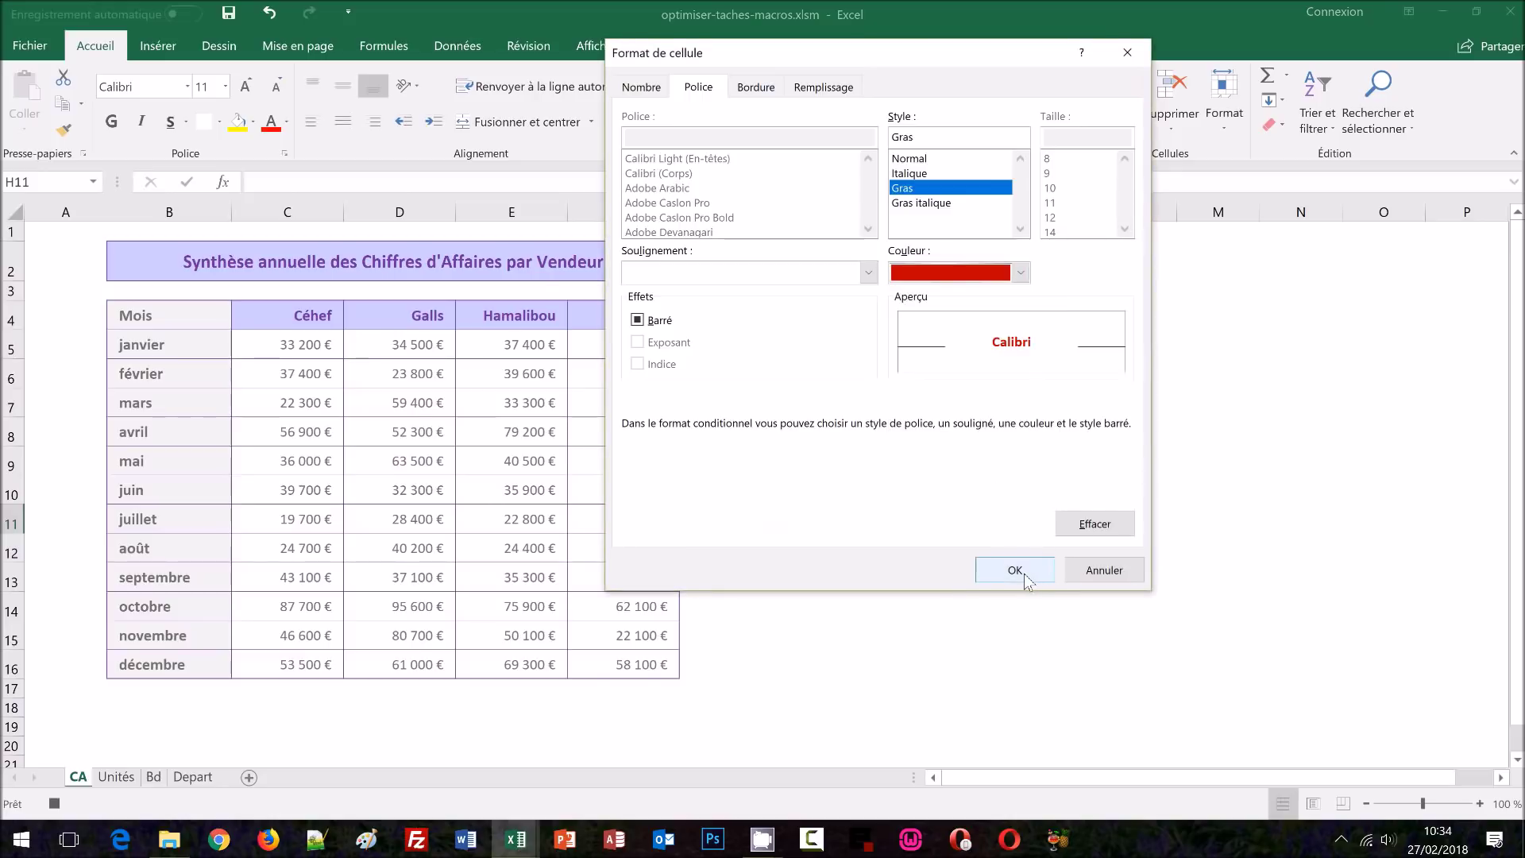
left_click(1022, 574)
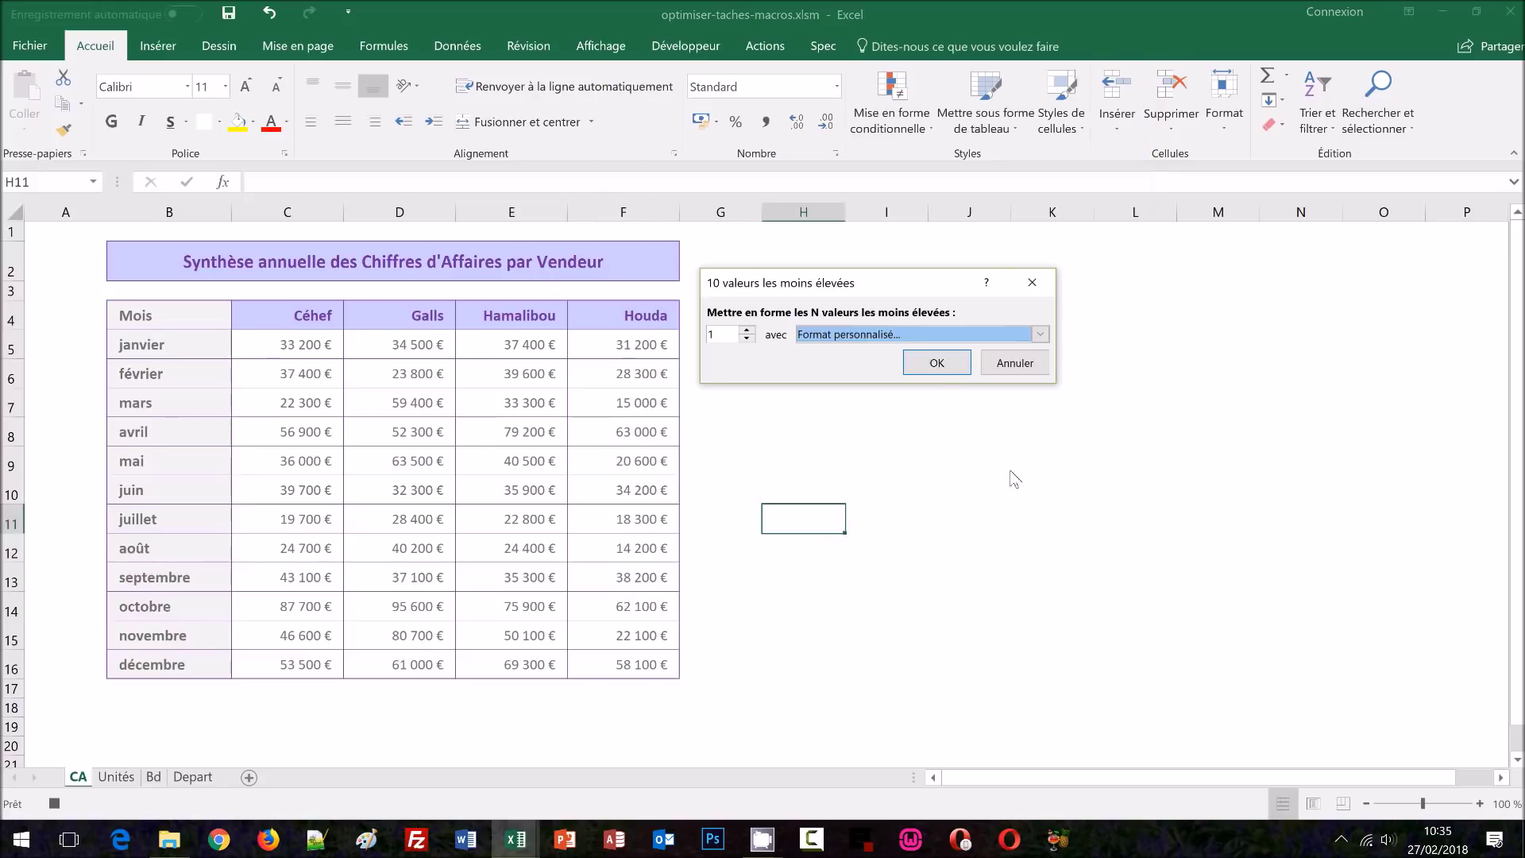
left_click(934, 363)
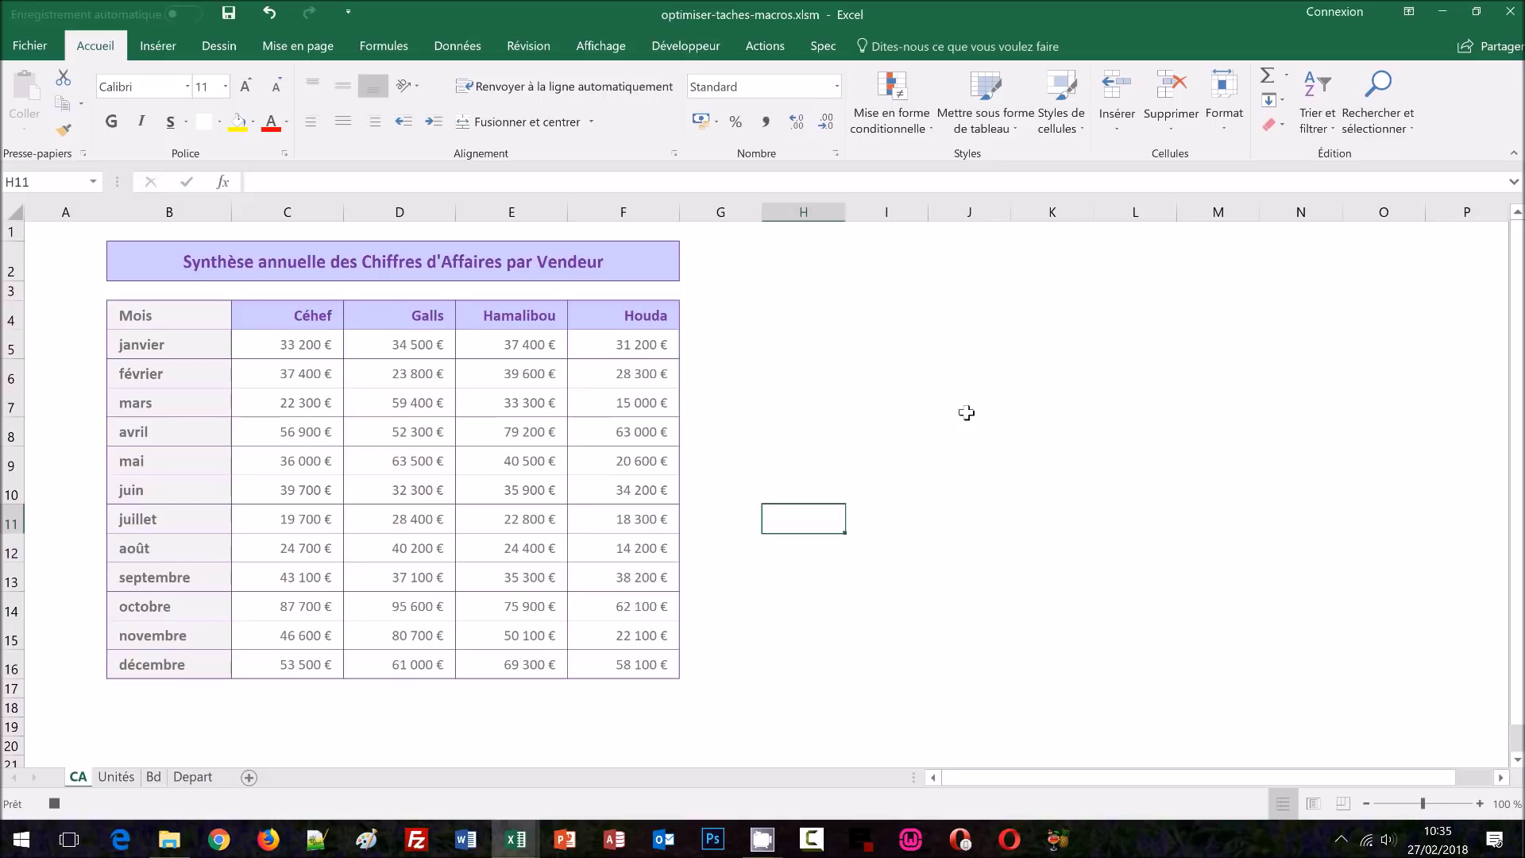
left_click(681, 49)
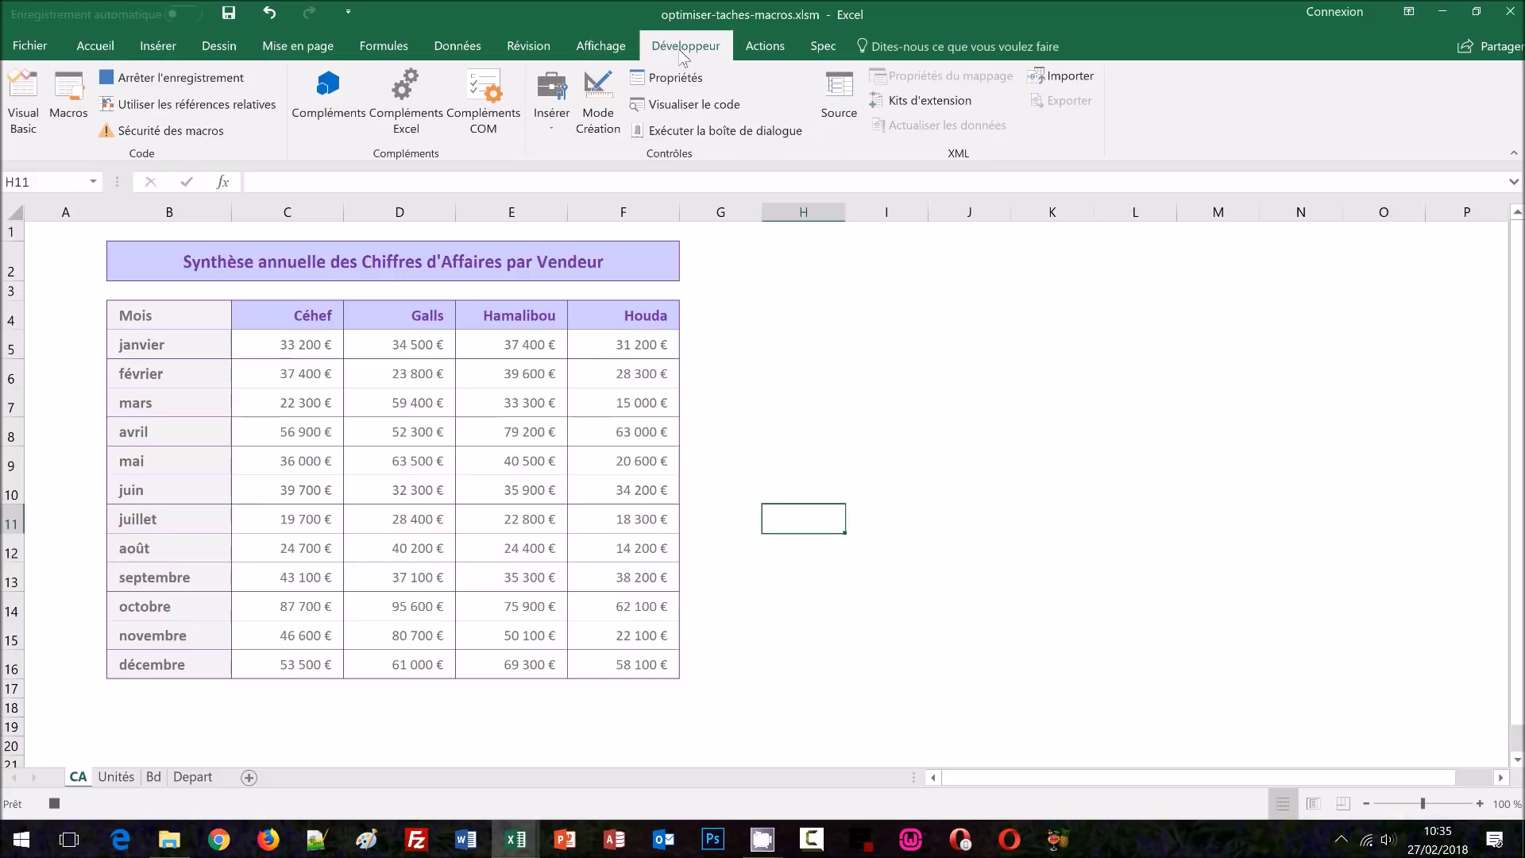
left_click(148, 80)
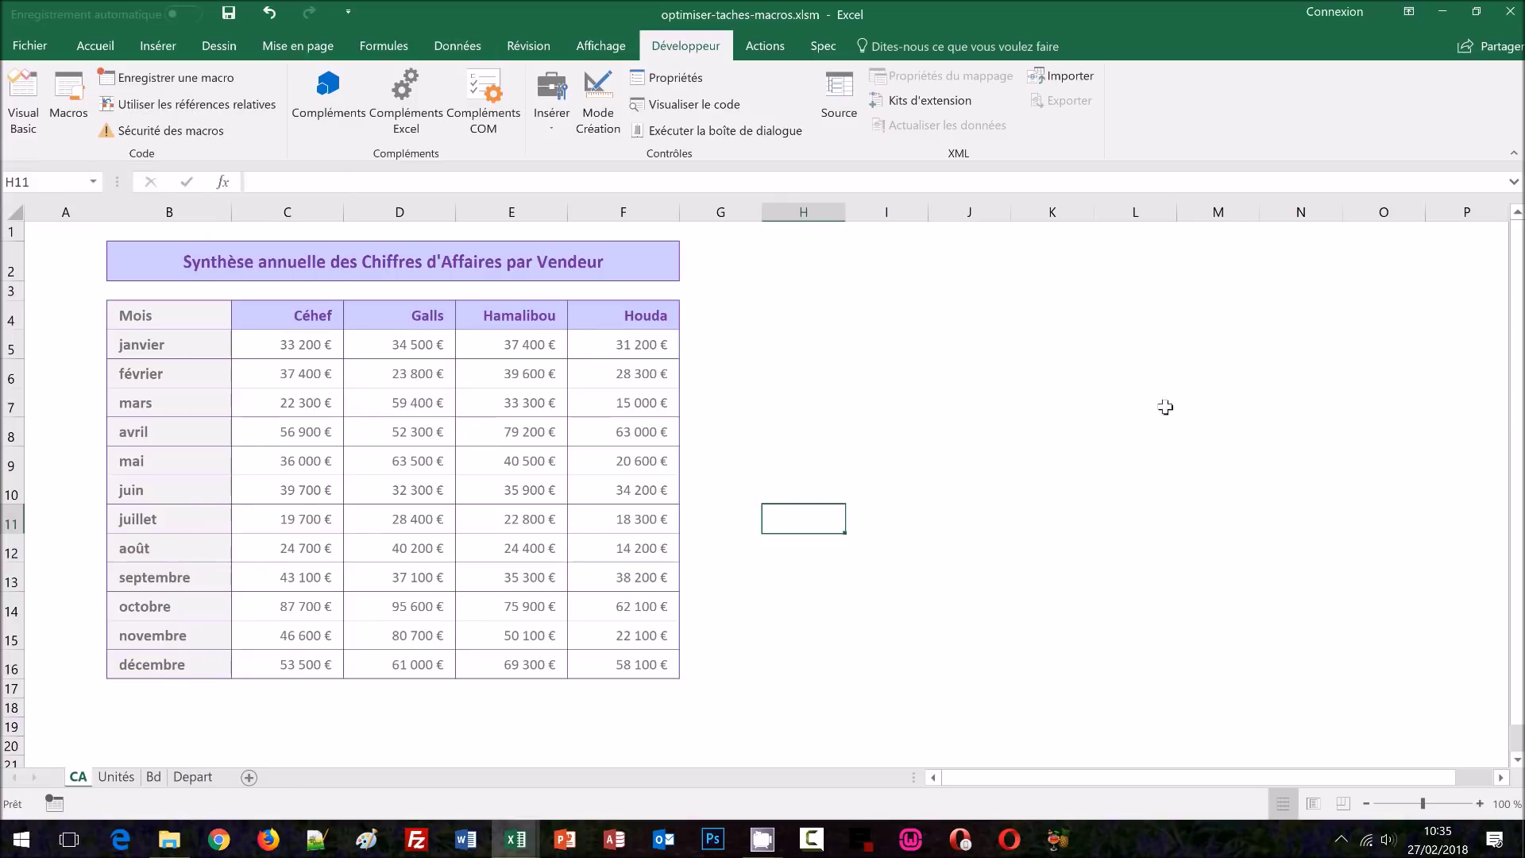
left_click(826, 48)
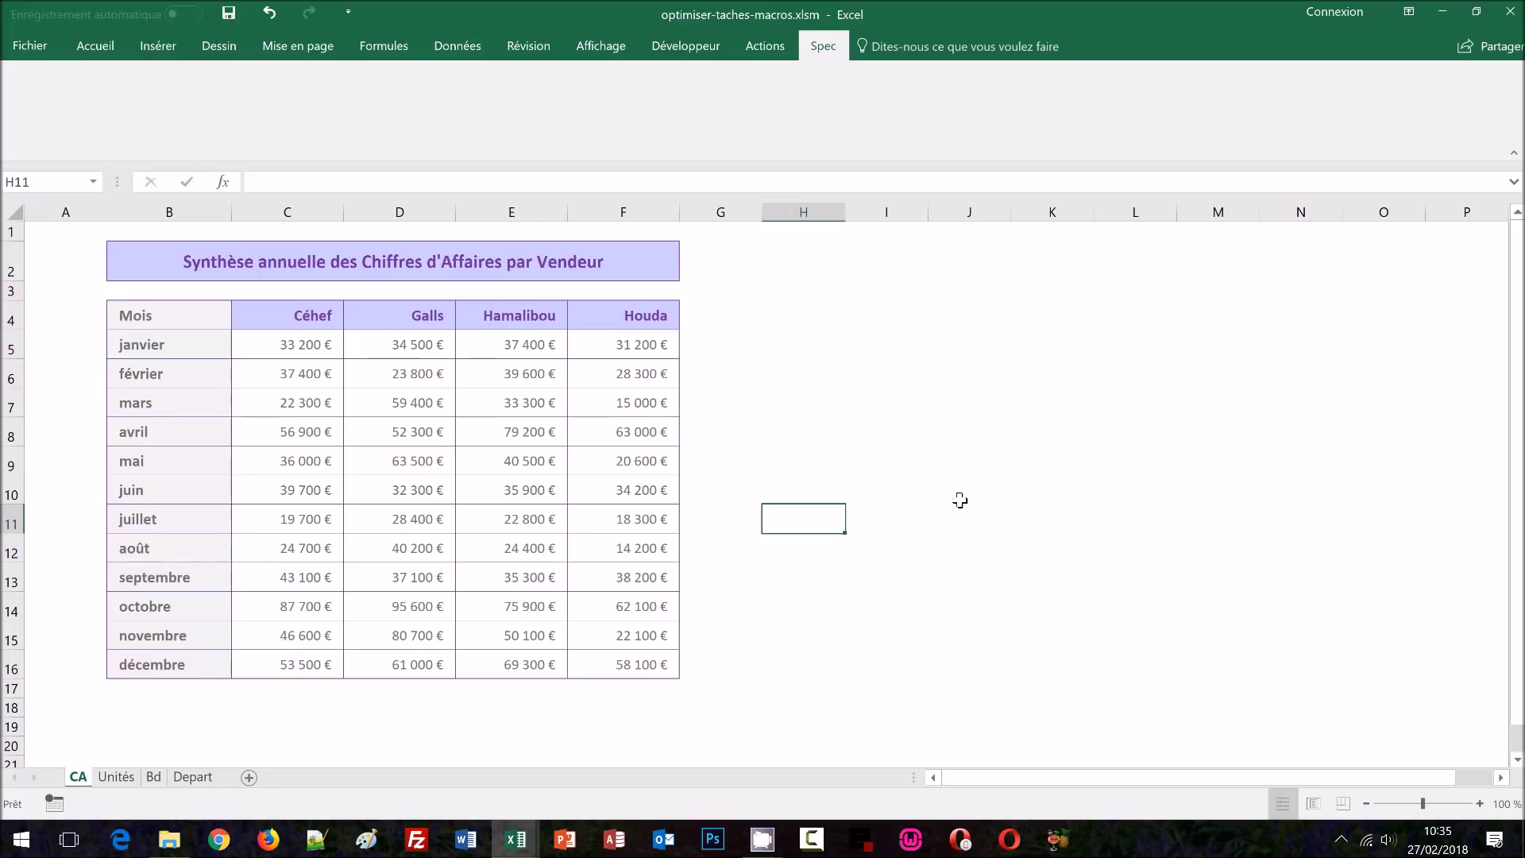
left_click(767, 55)
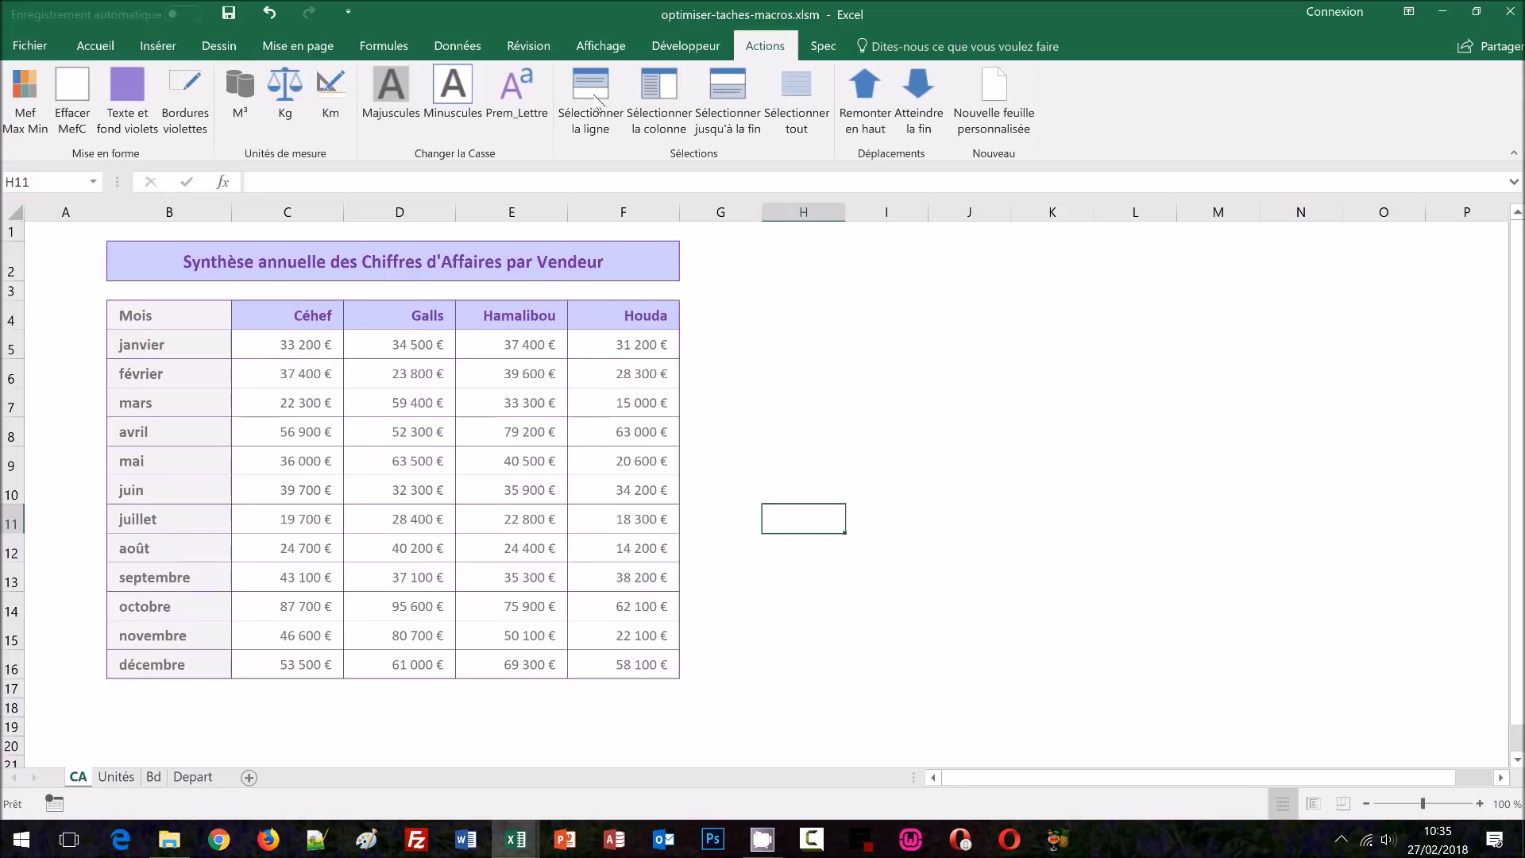
left_click(823, 48)
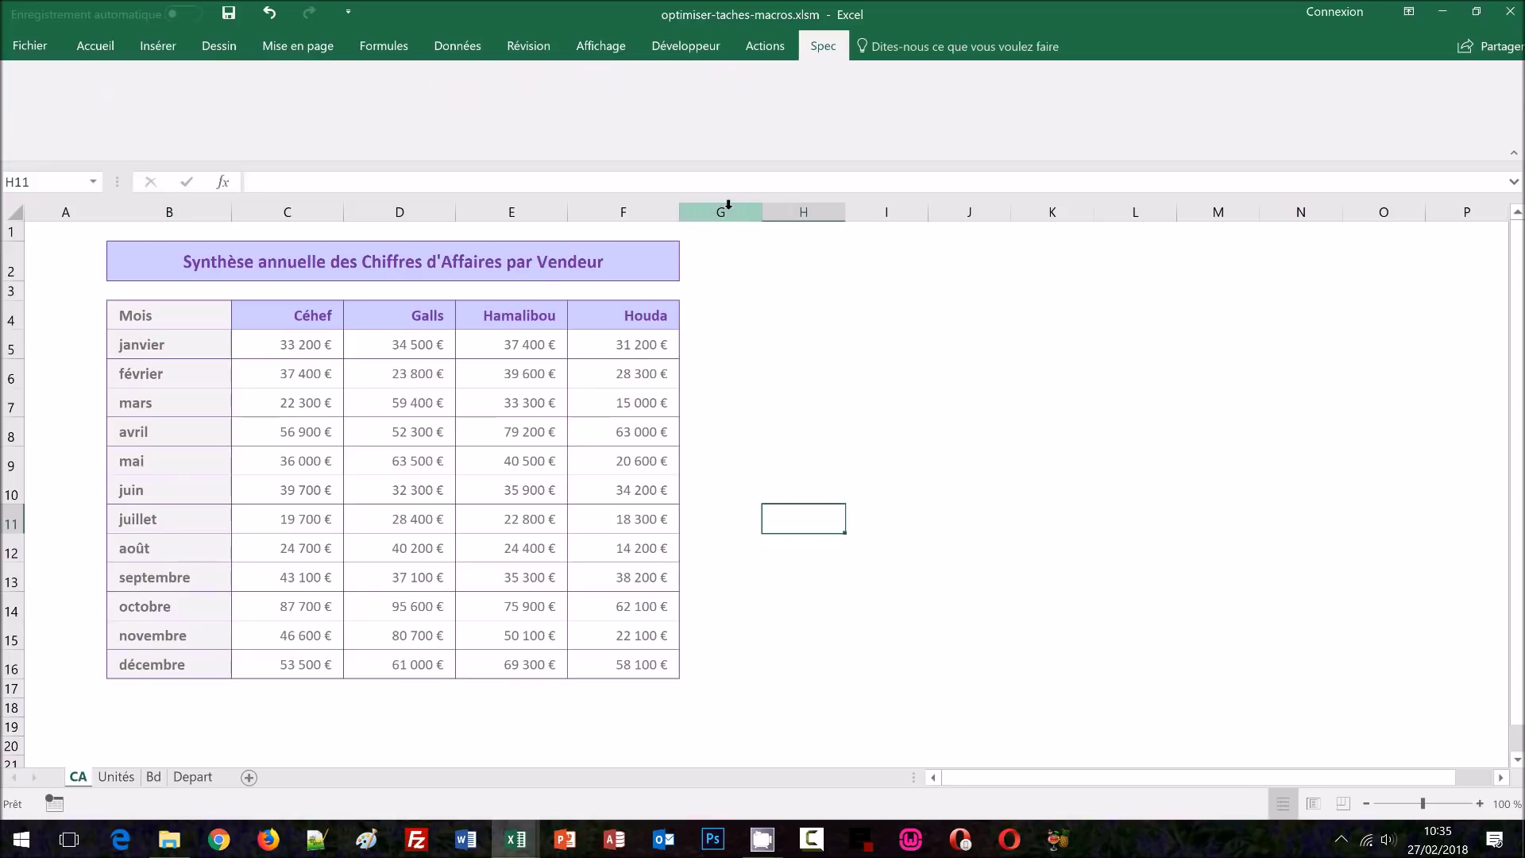
left_click(765, 48)
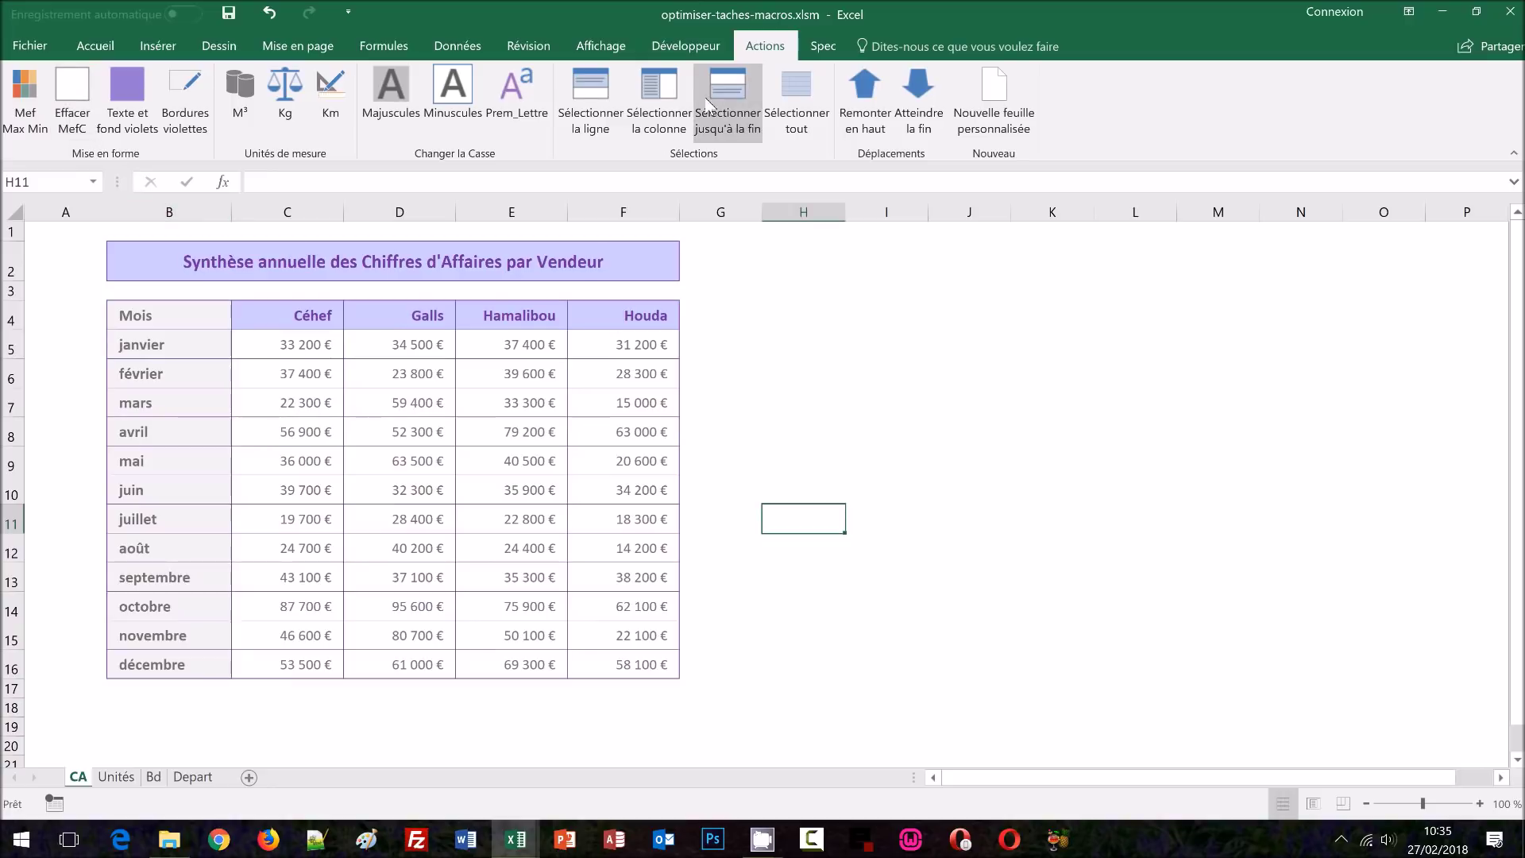
Step: Start recording a macro named "effacerMefC", stored in Classeur de macros personnelles
left_click(688, 46)
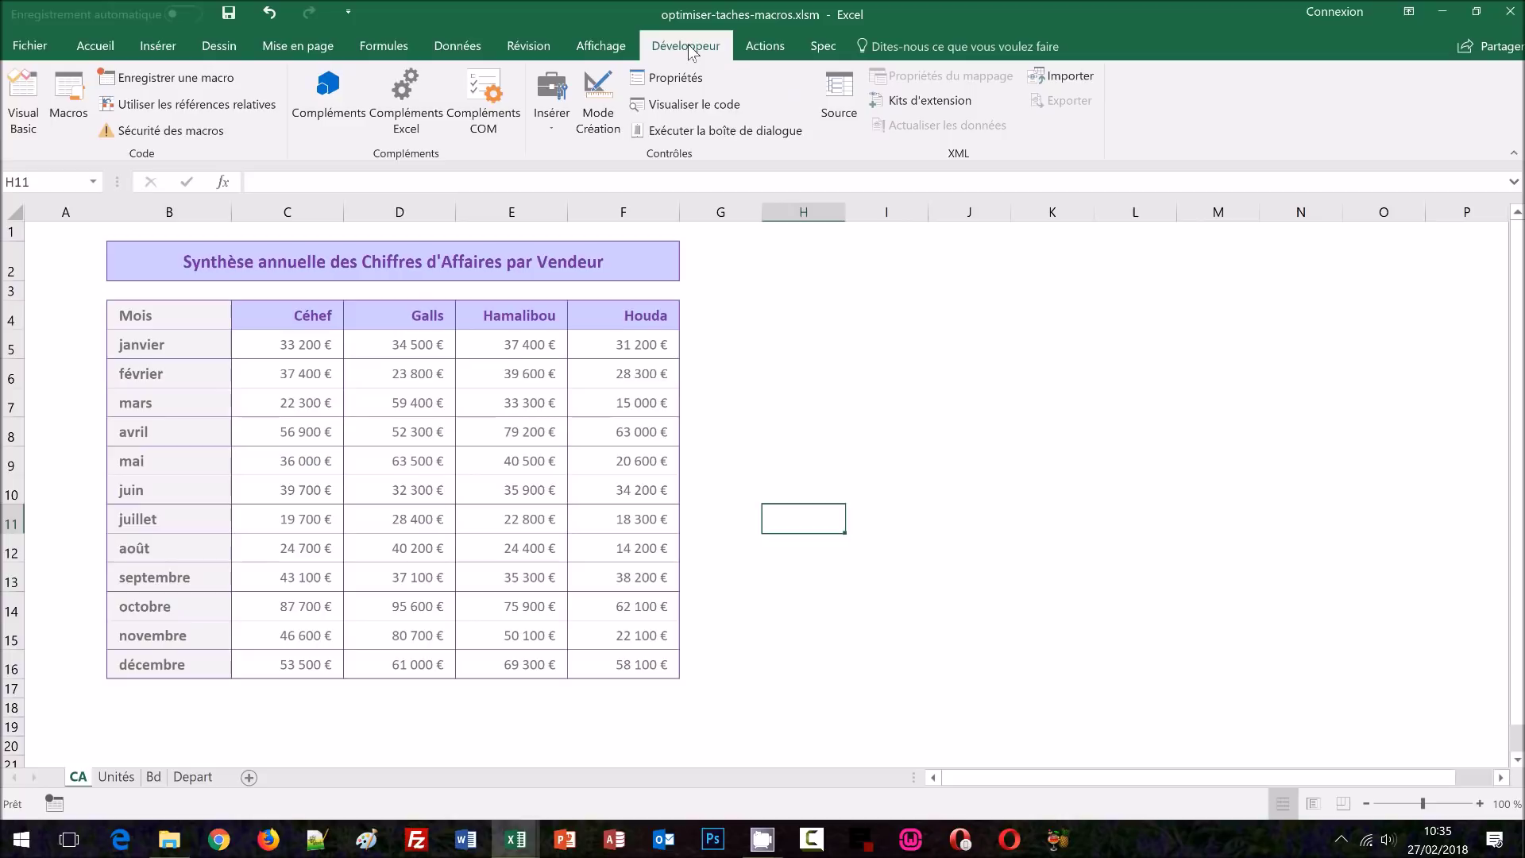
left_click(208, 80)
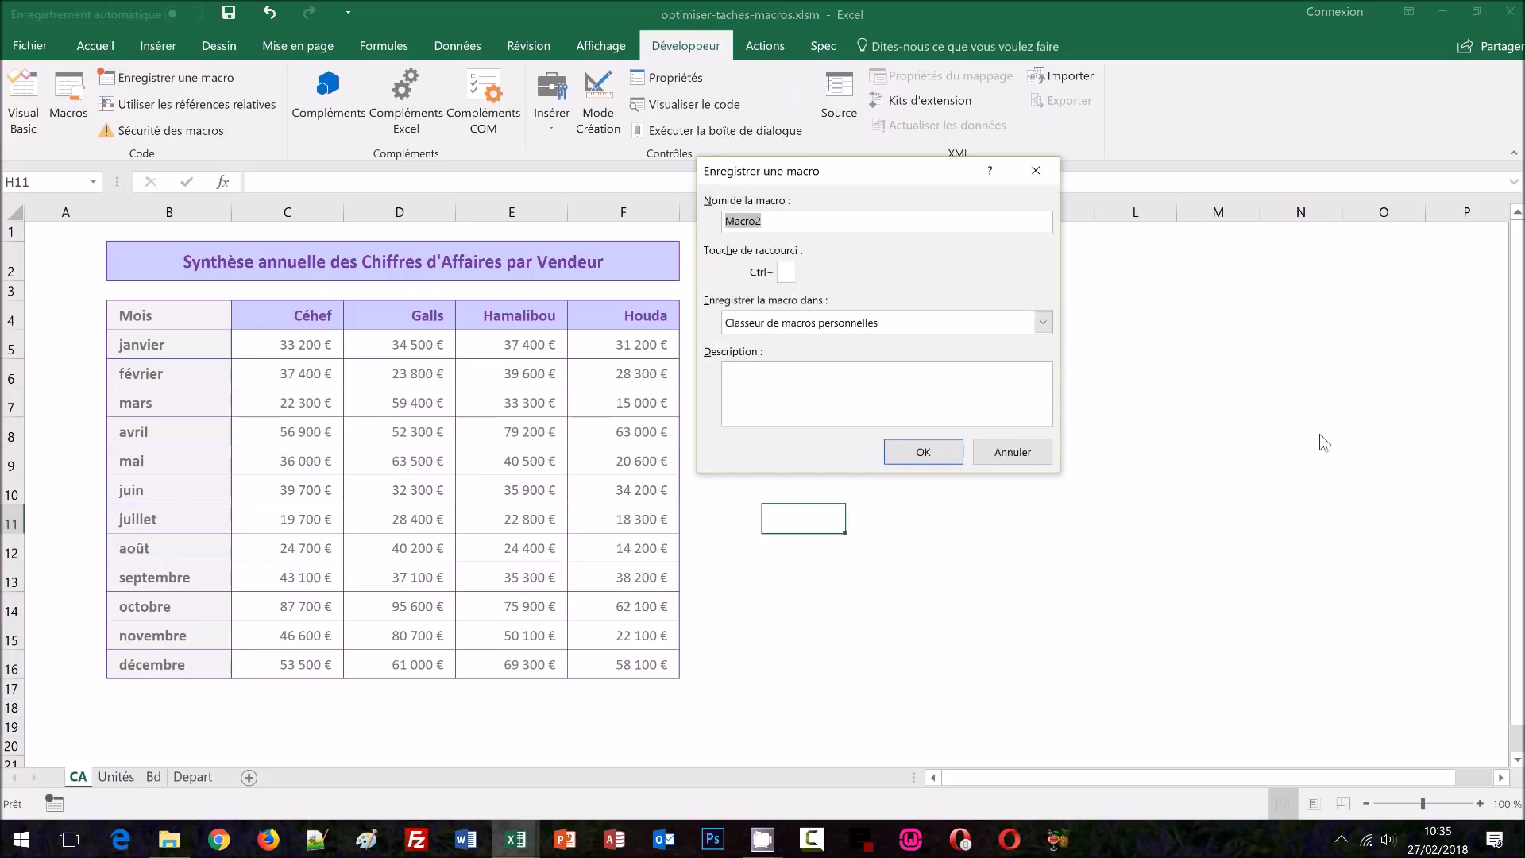
type("effacerMefC")
left_click(923, 455)
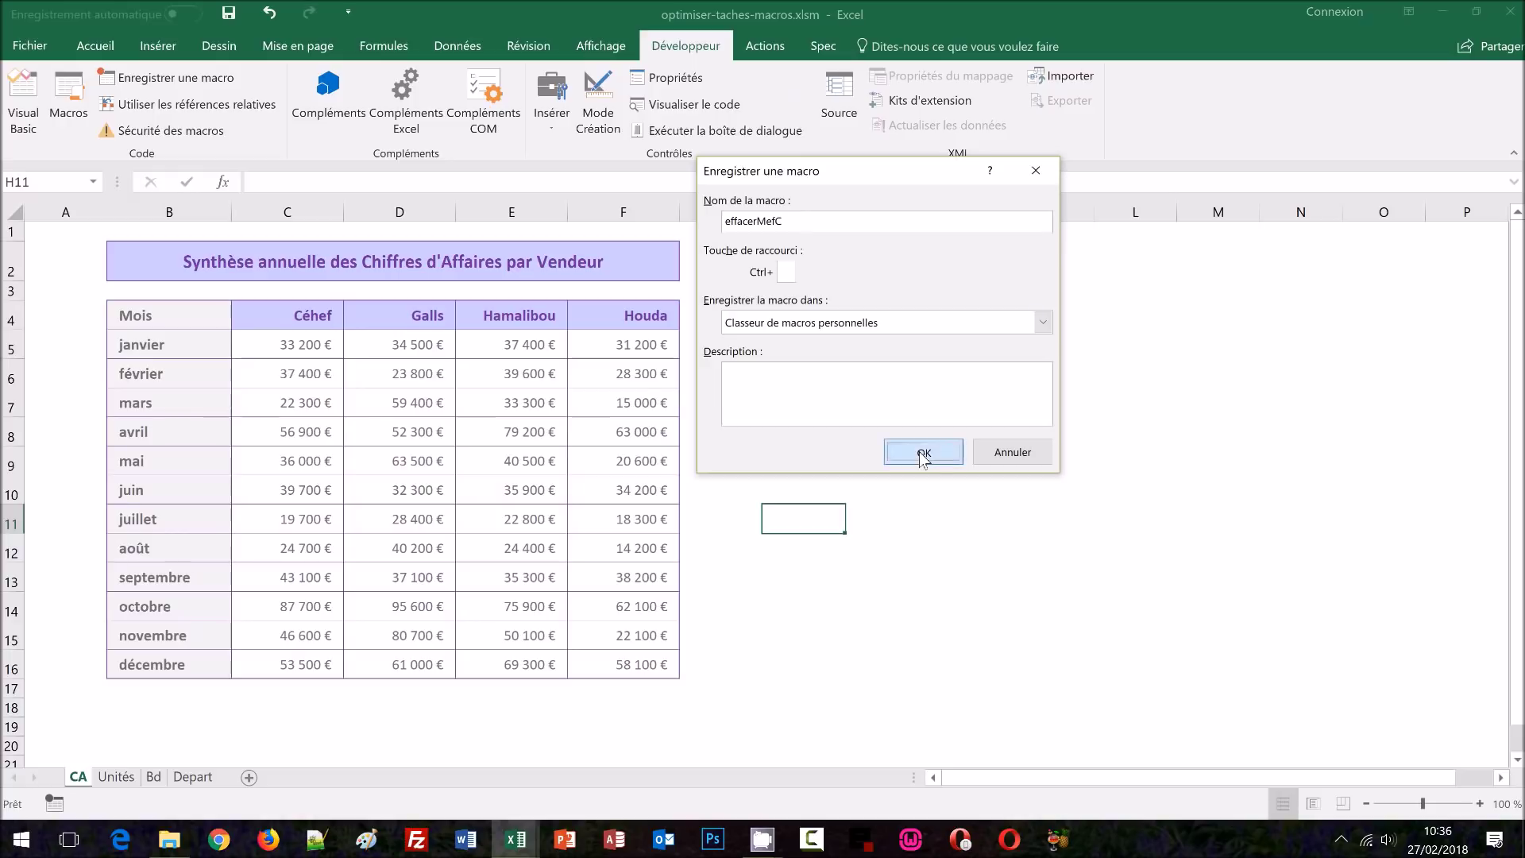
Step: Clear the conditional formatting rules from the selected cell, and stop recording the macro
left_click(93, 45)
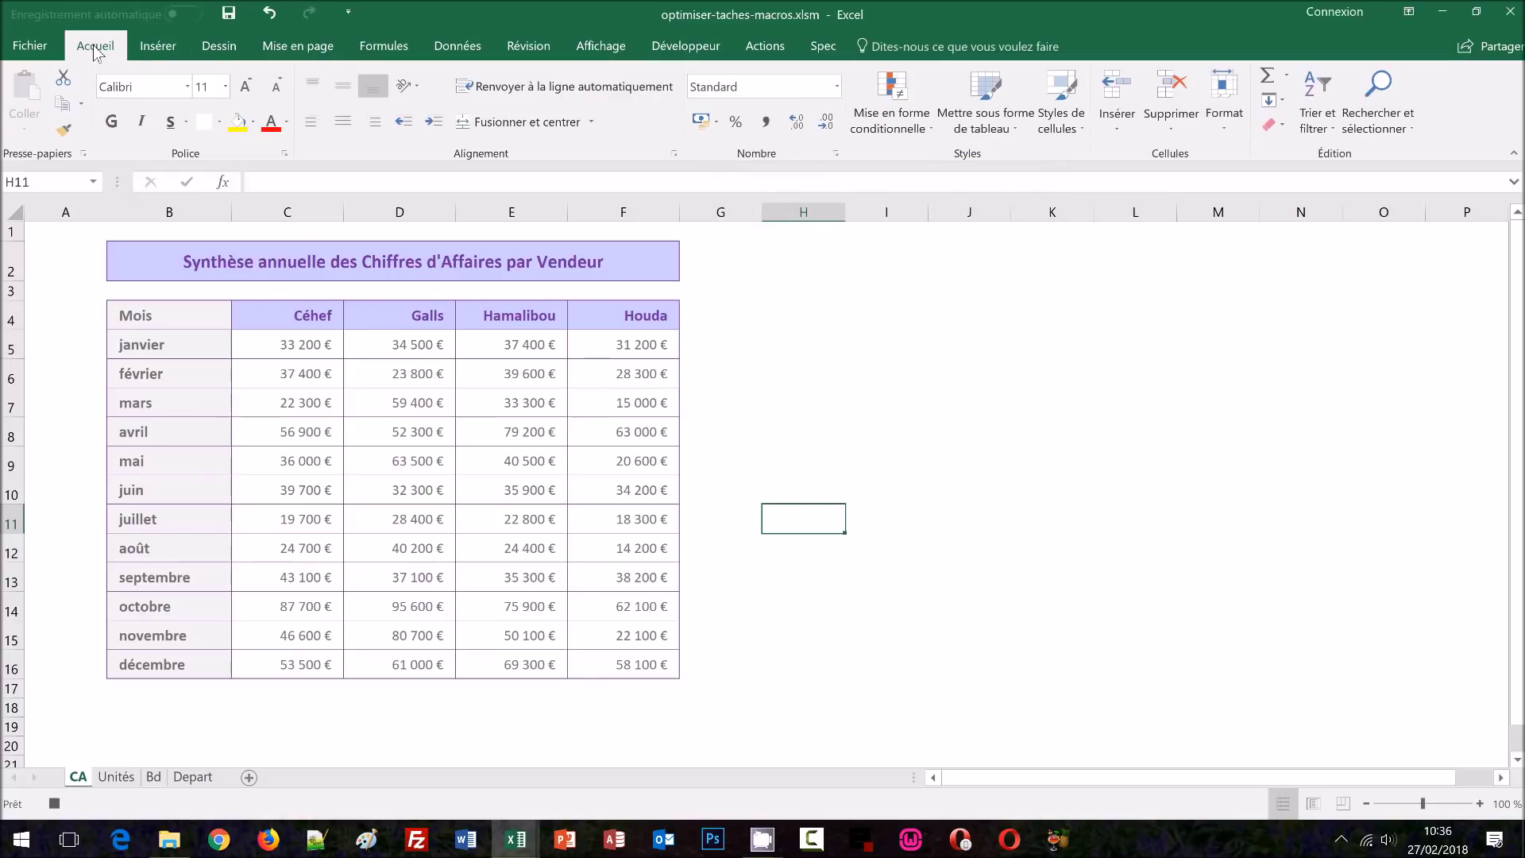
left_click(877, 99)
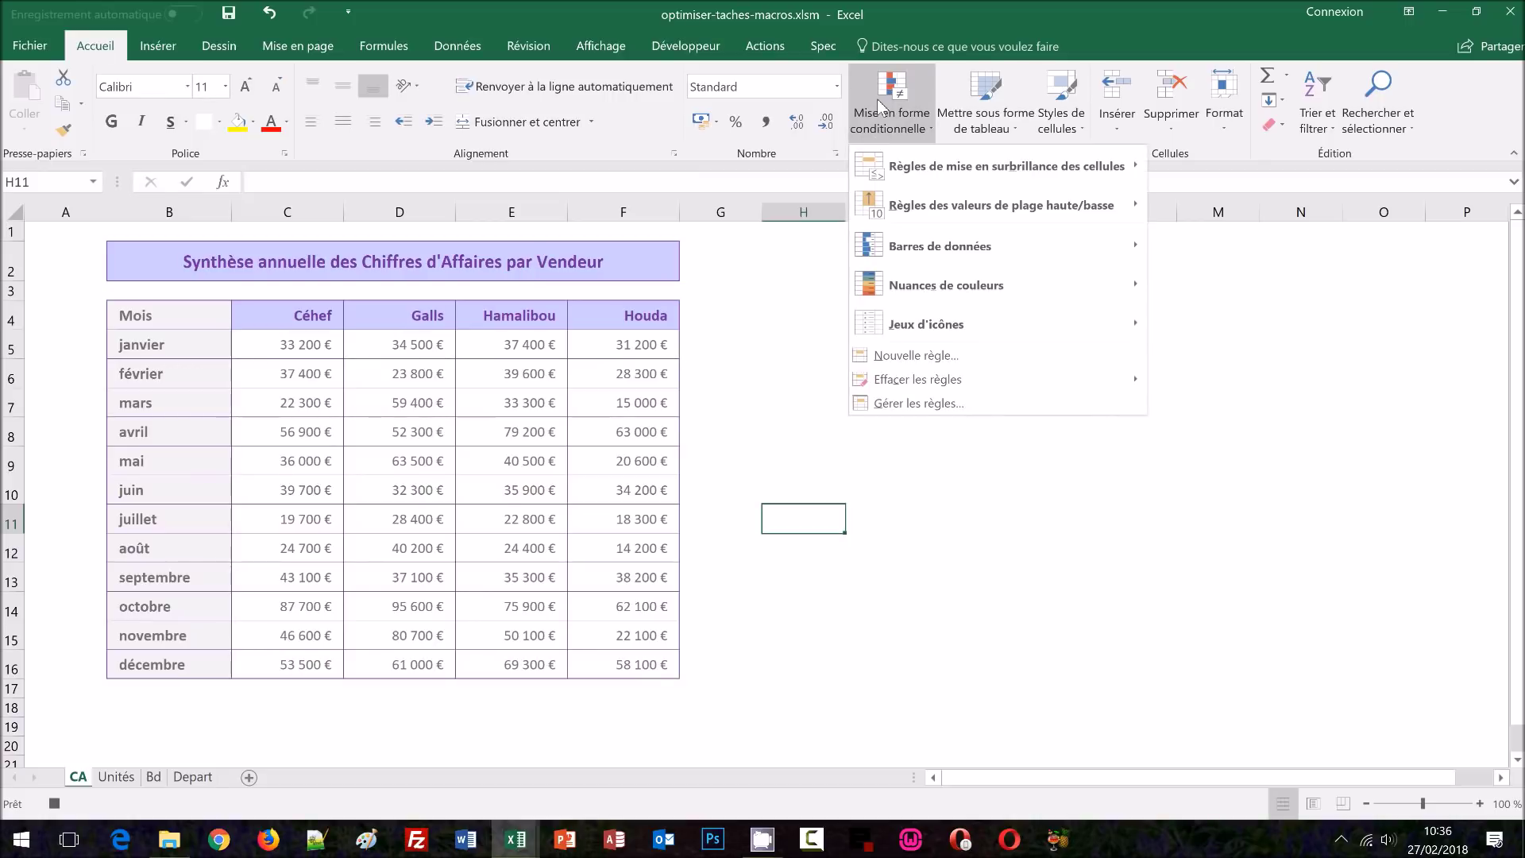
mouse_move(885, 148)
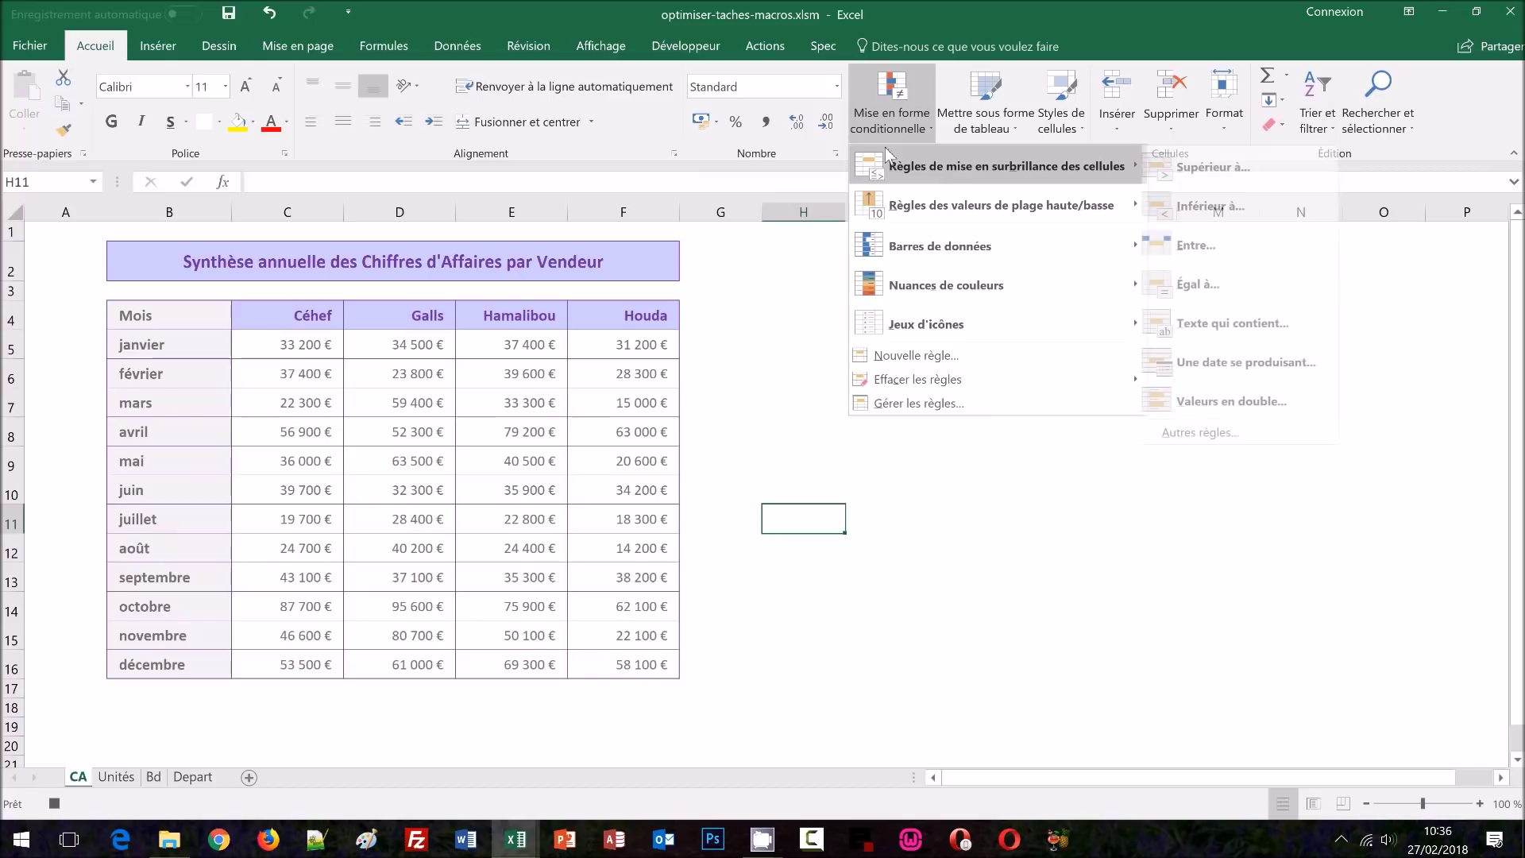
mouse_move(936, 382)
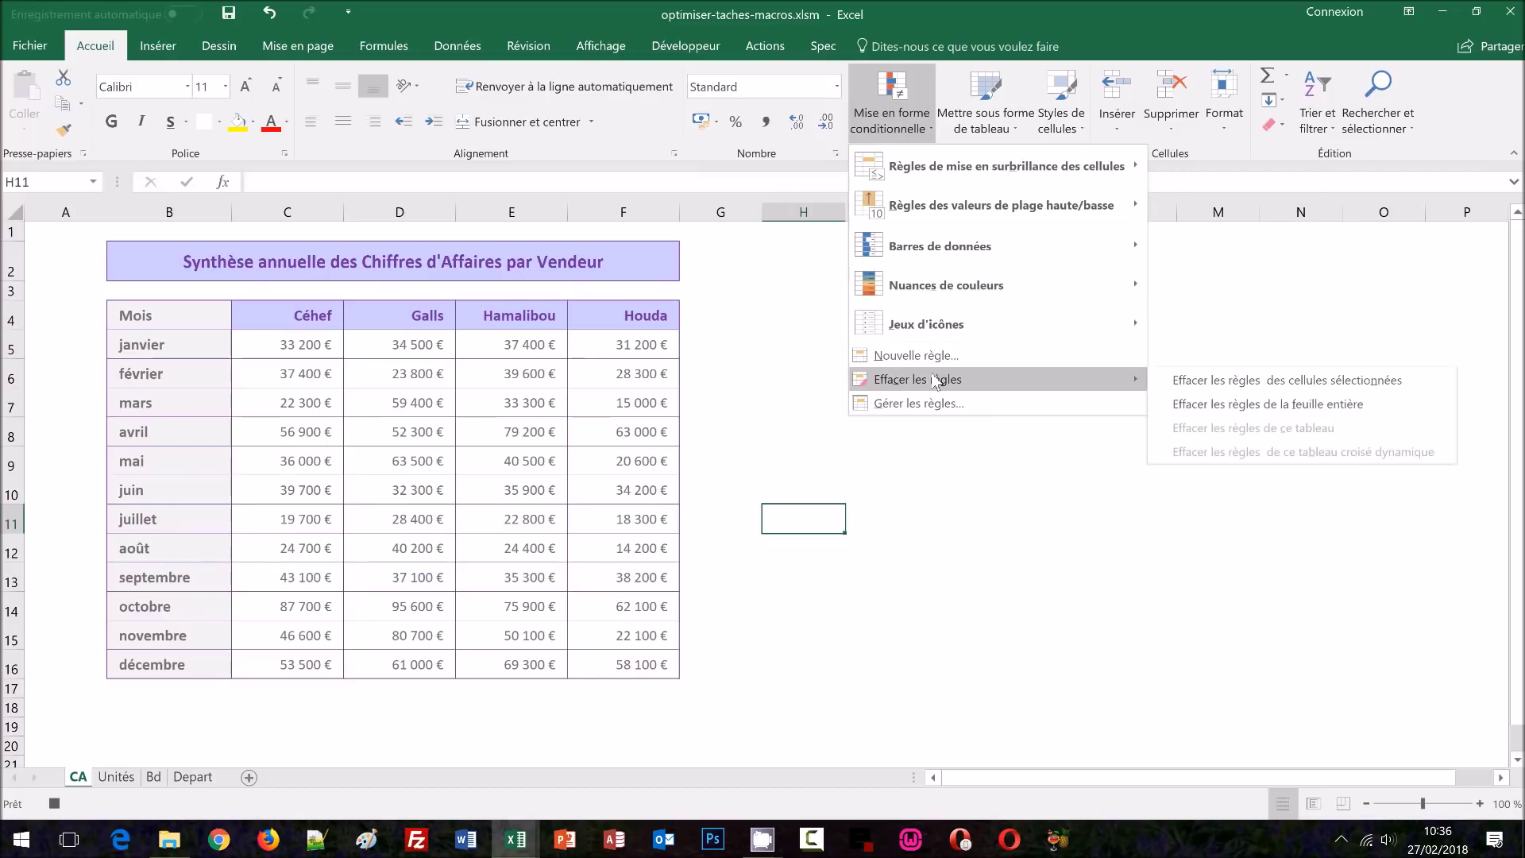
left_click(1275, 390)
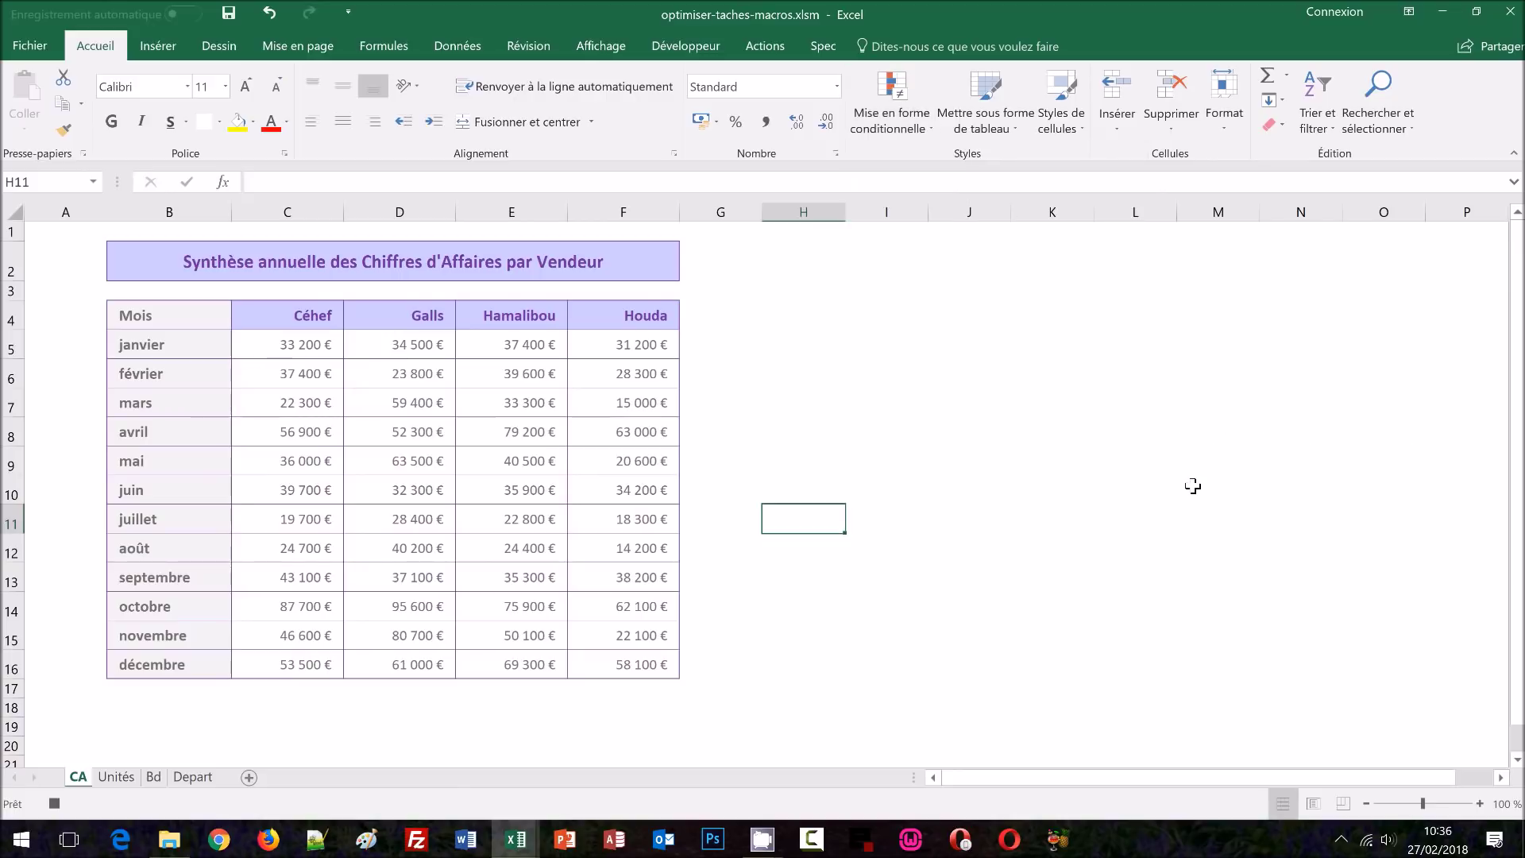
left_click(680, 52)
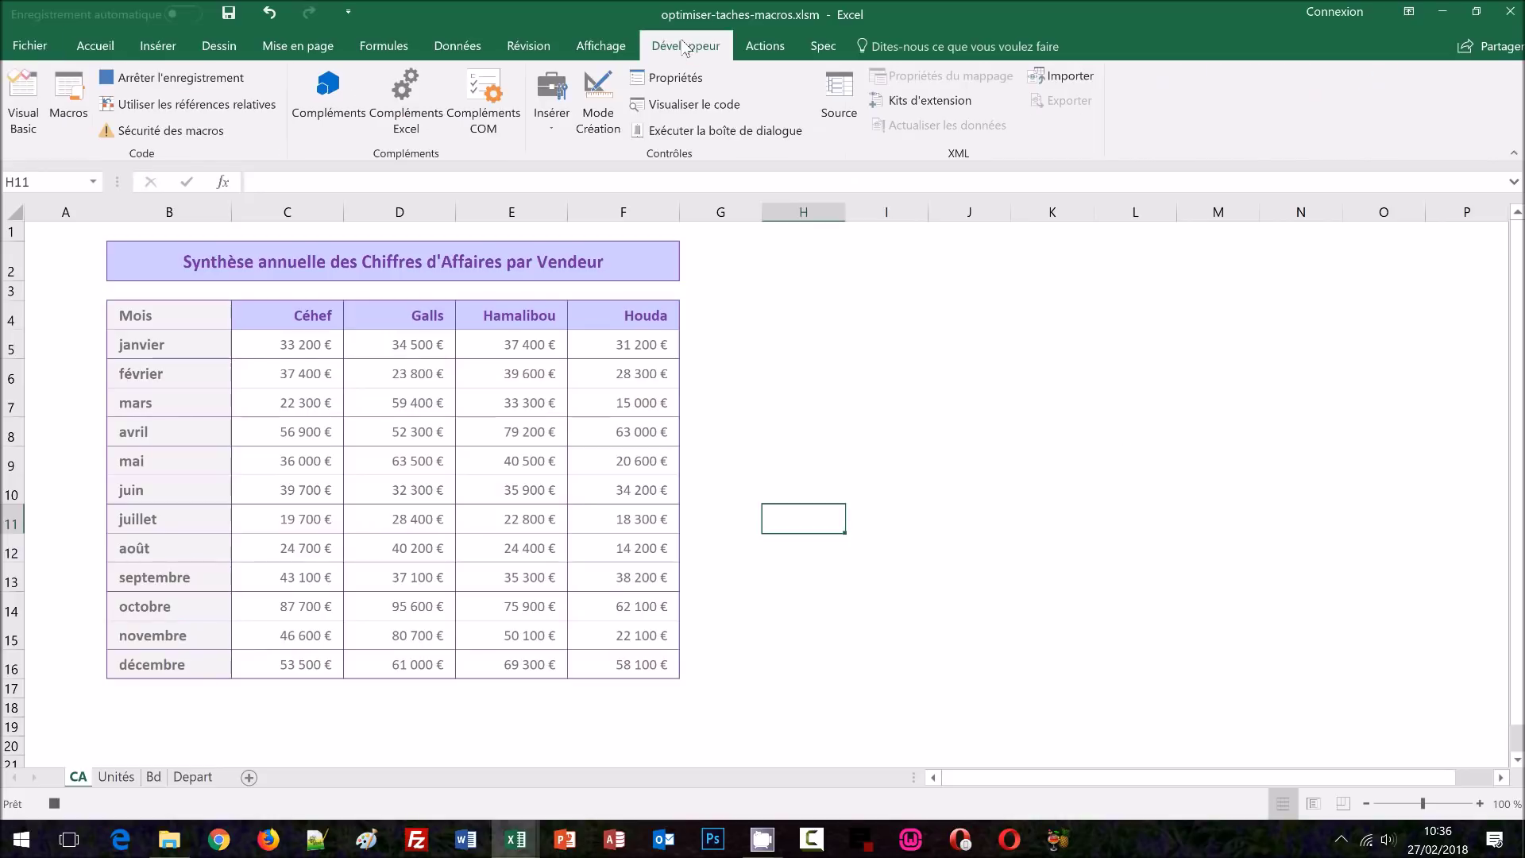
left_click(151, 78)
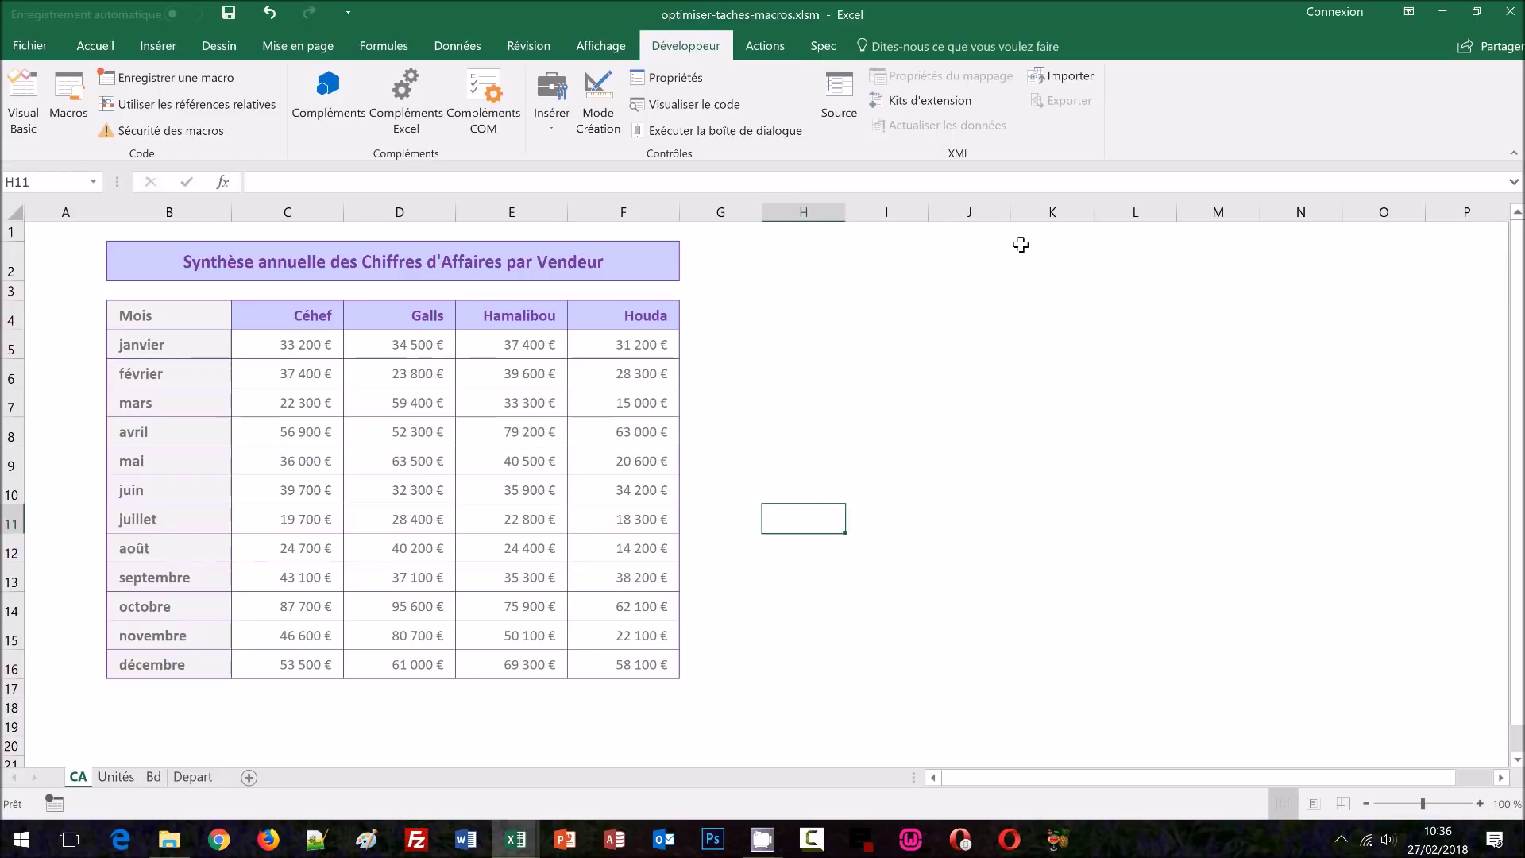
Step: Open the ribbon customization options, list the available macros, and expand the Spec tab to show its groups
right_click(1056, 136)
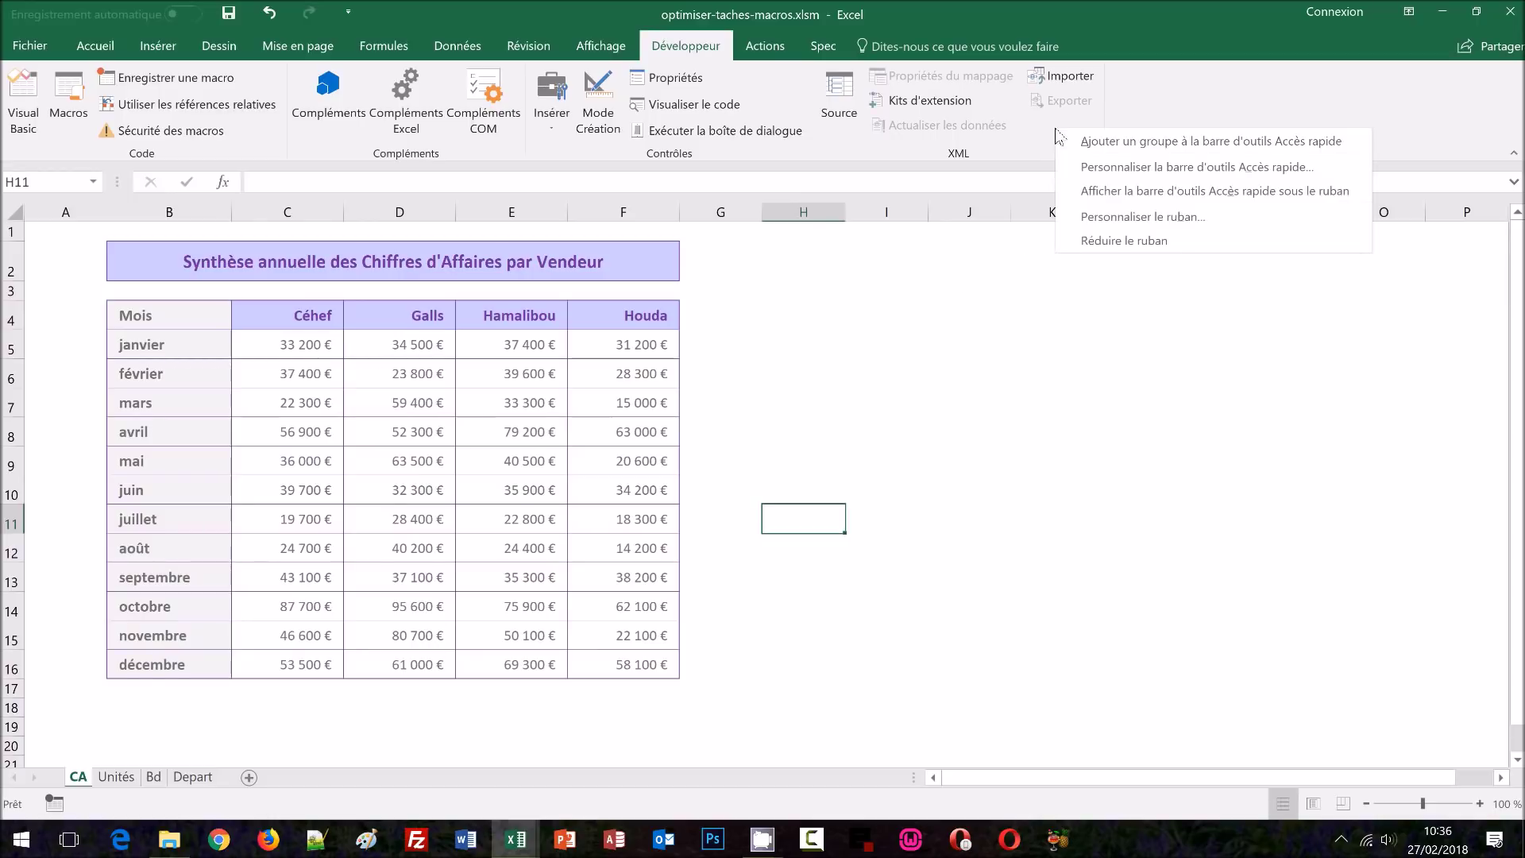
left_click(1079, 223)
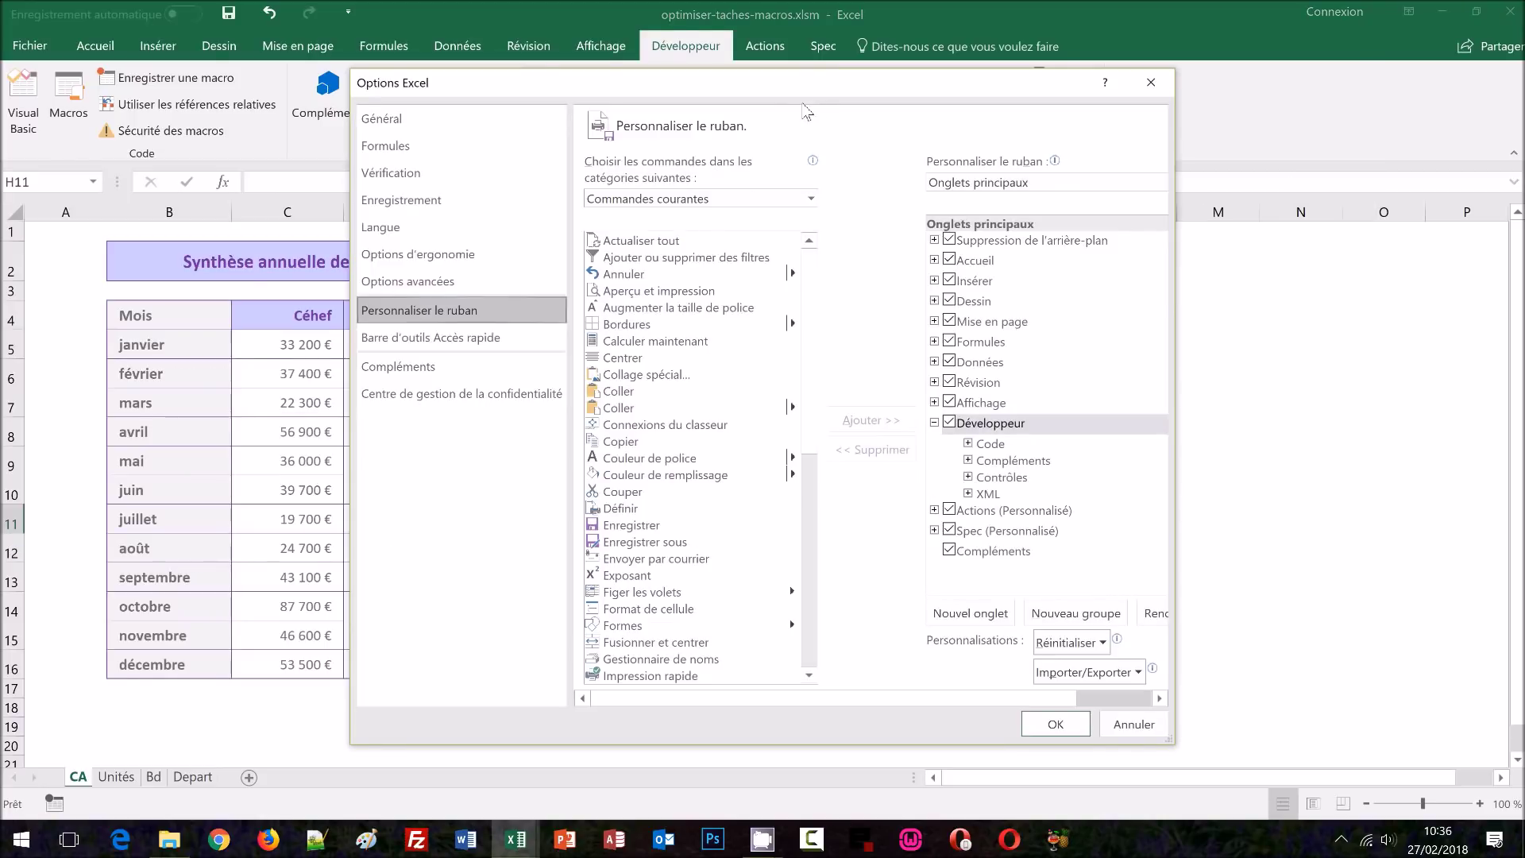
left_click(688, 198)
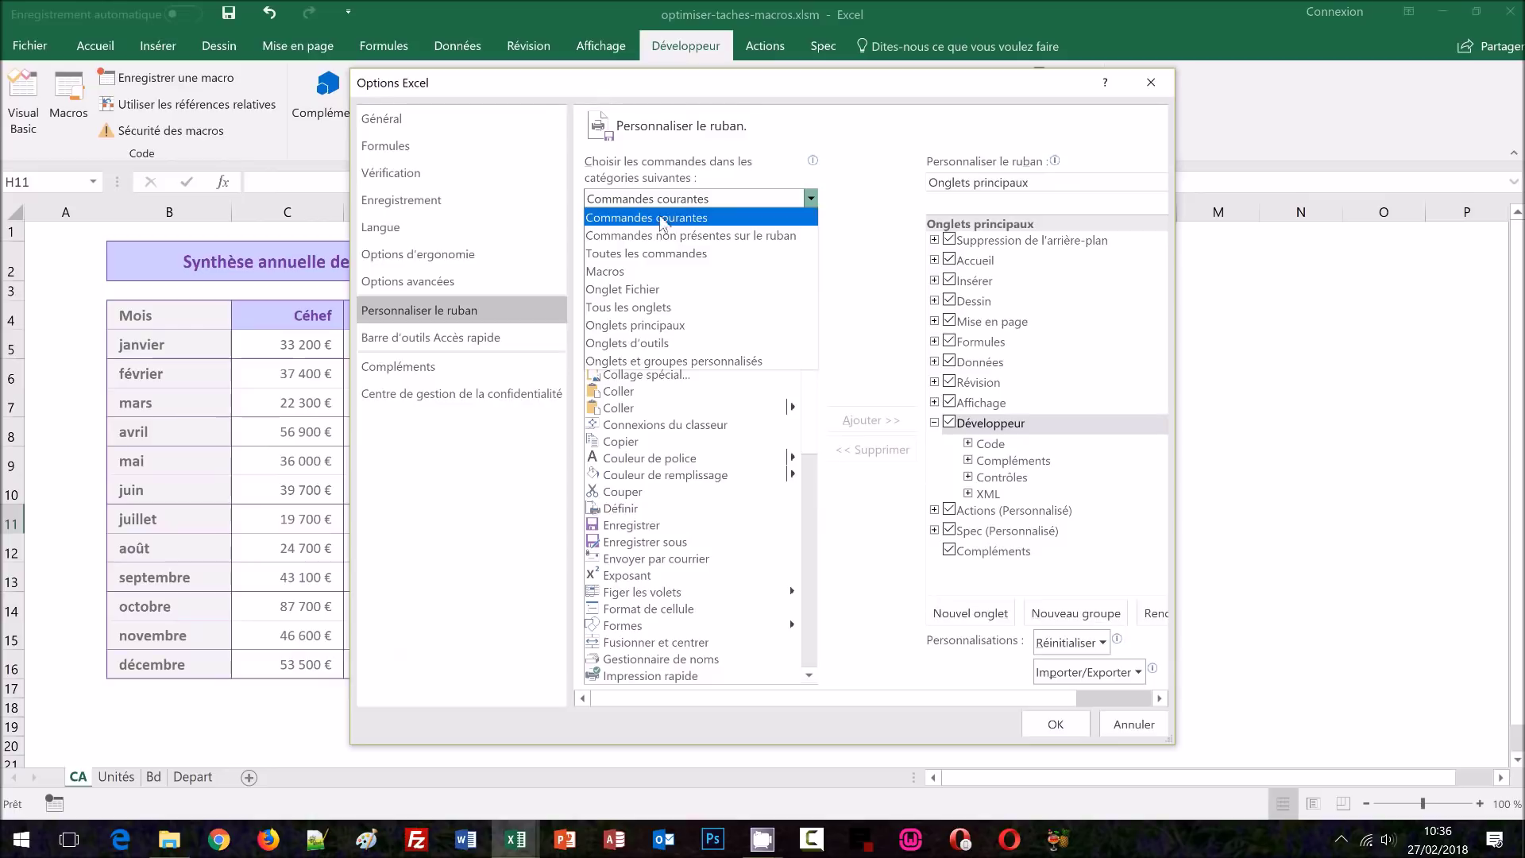
left_click(627, 271)
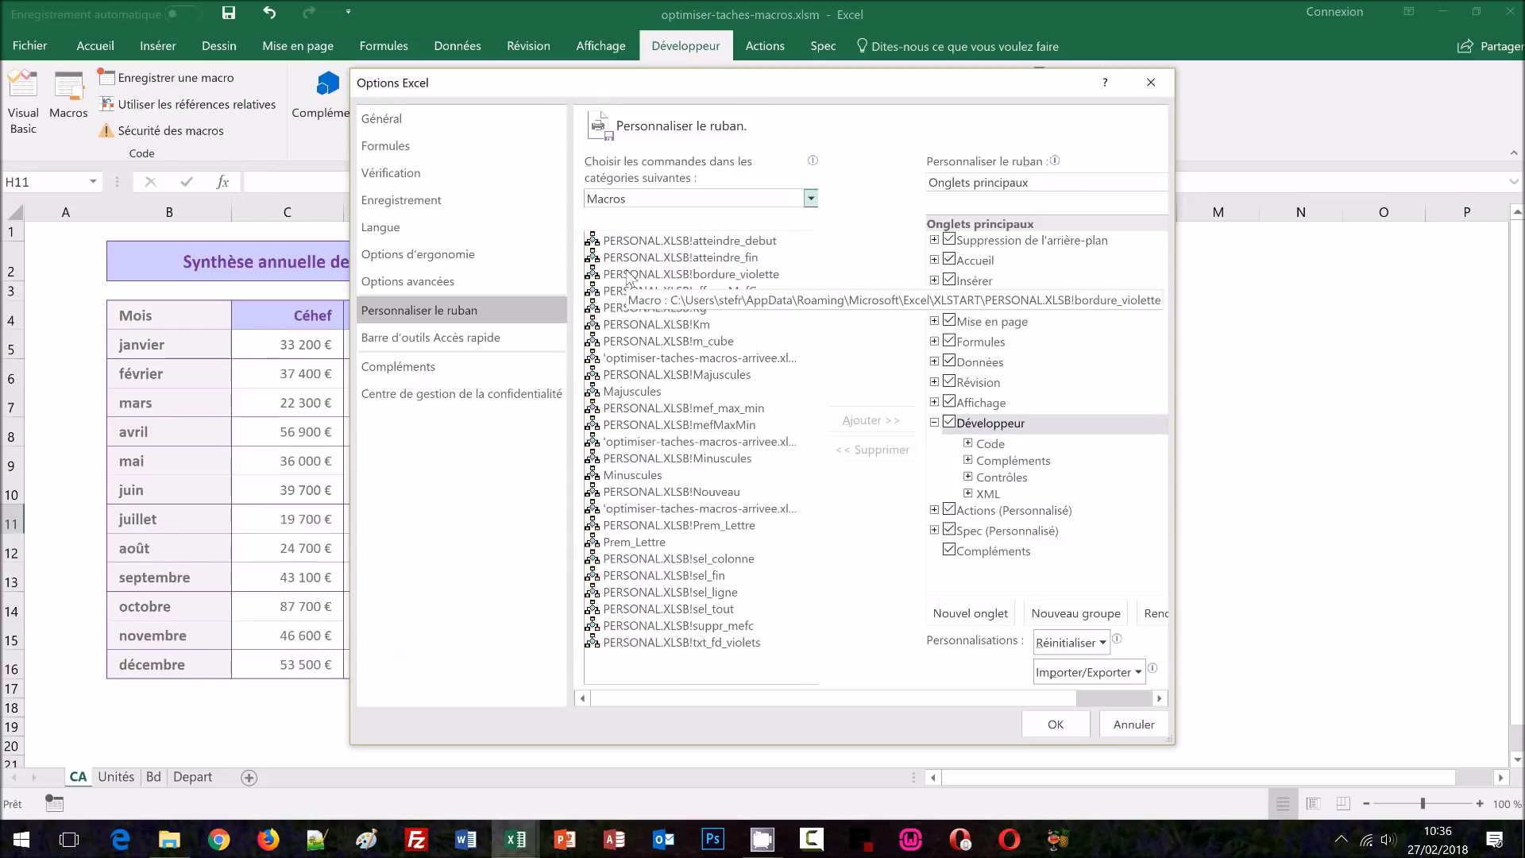
left_click(936, 424)
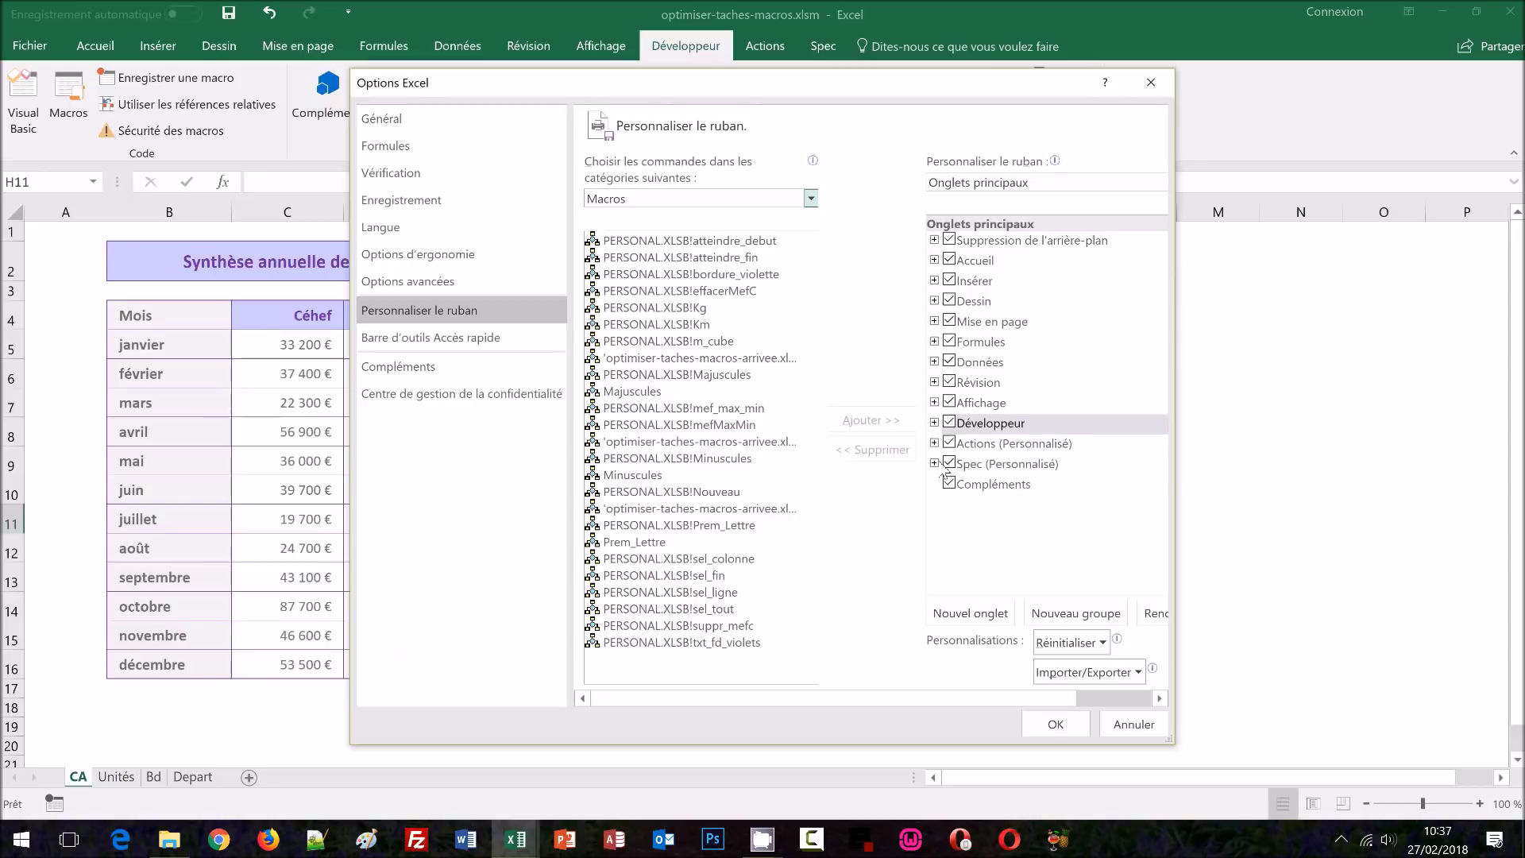
left_click(935, 464)
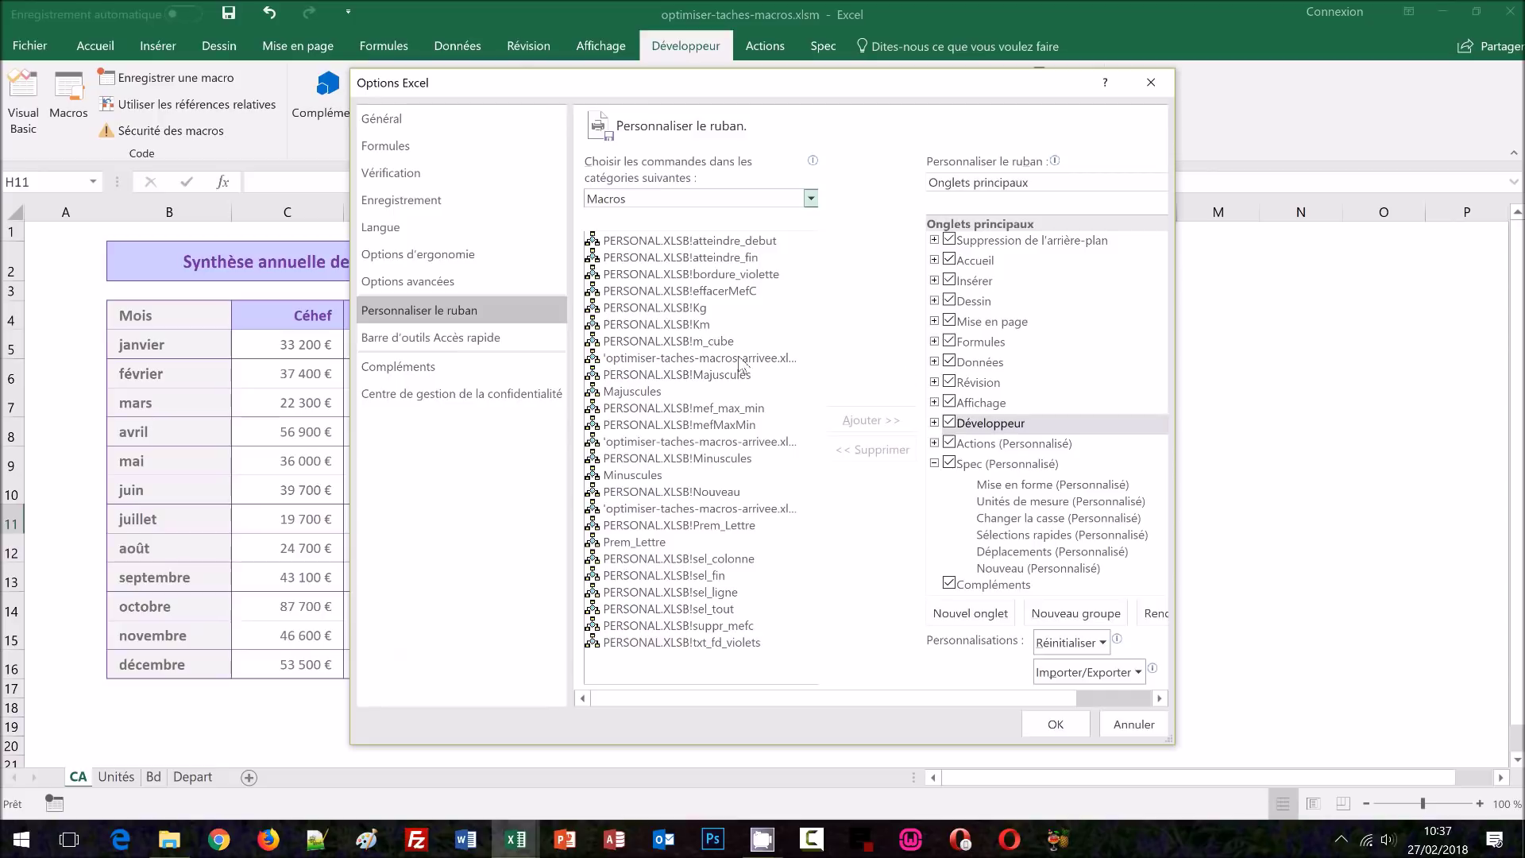
Step: Add the personal macros mefMaxMin and effacerMefC to the Mise en forme group of the Spec tab
left_click(712, 425)
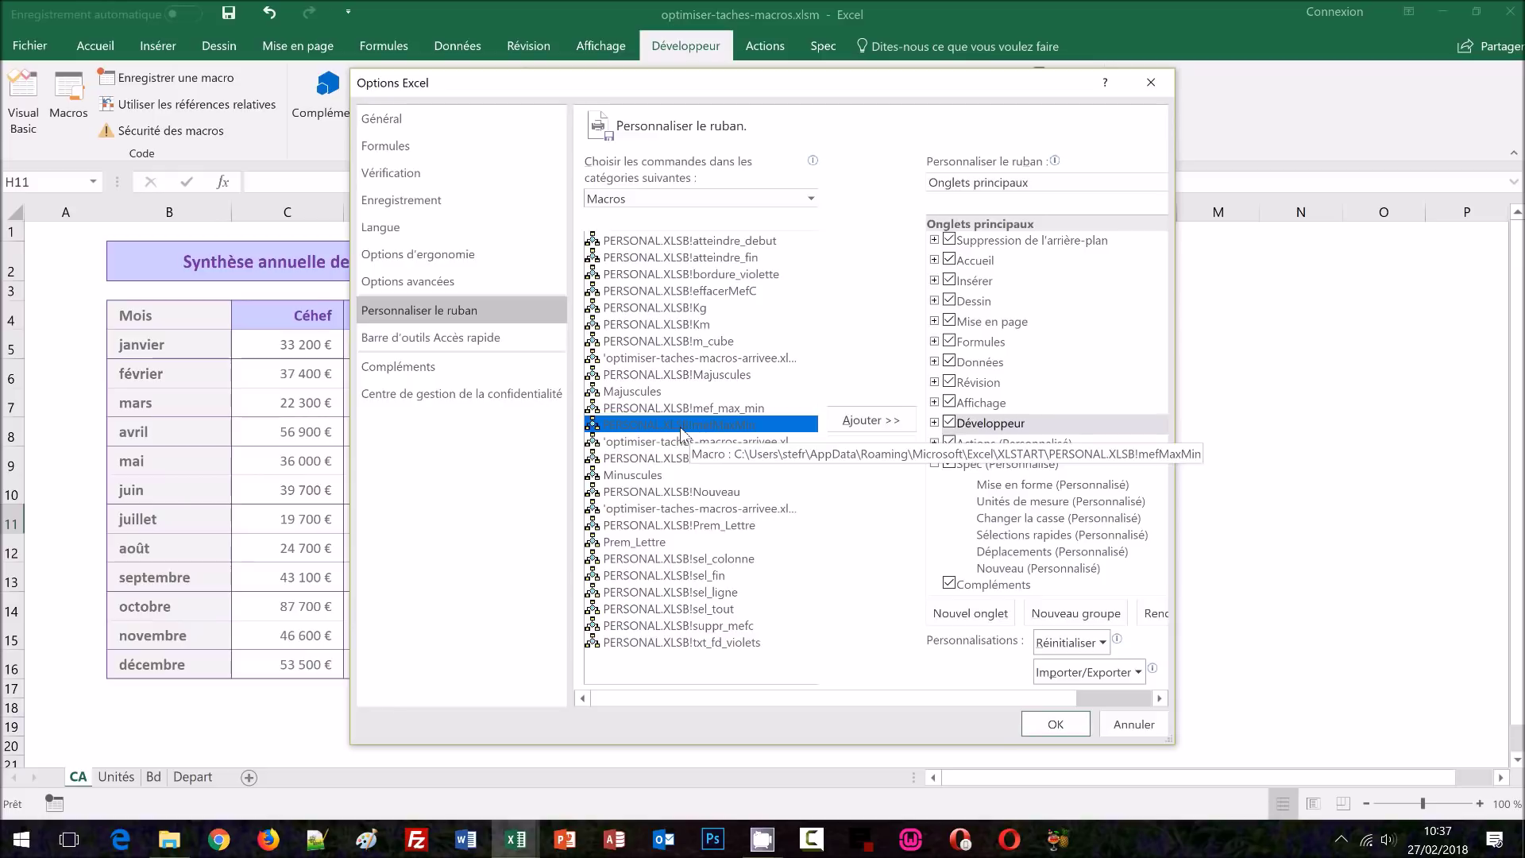
left_click_drag(681, 433, 1004, 497)
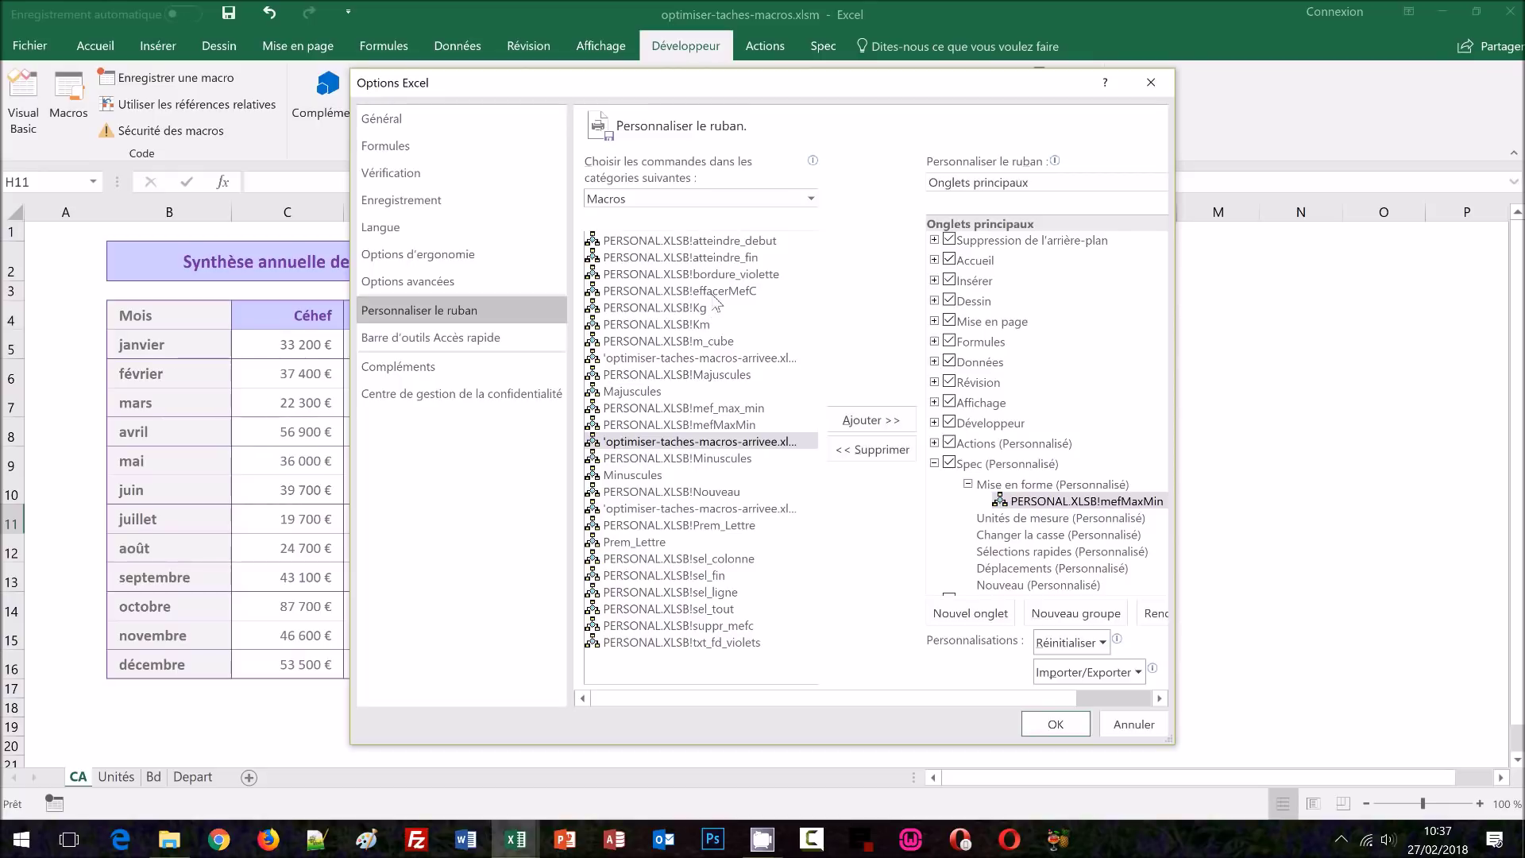
left_click_drag(709, 296, 1038, 516)
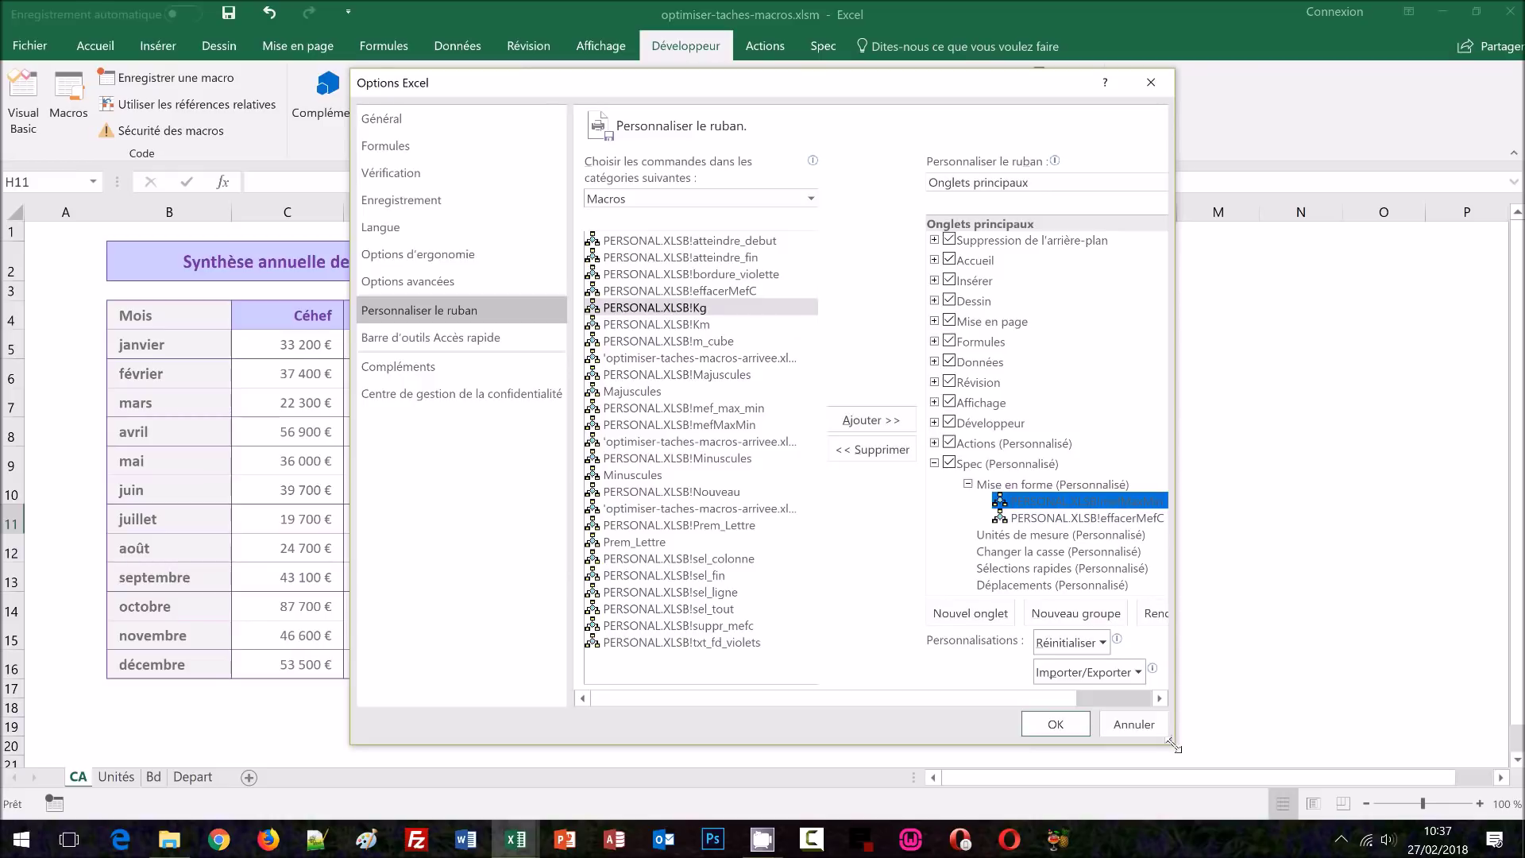
Step: Rename the mefMaxMin command in the Mise en forme group as "Mef Max Min" and give it the multicoloured columns symbol
left_click_drag(1193, 745, 1283, 749)
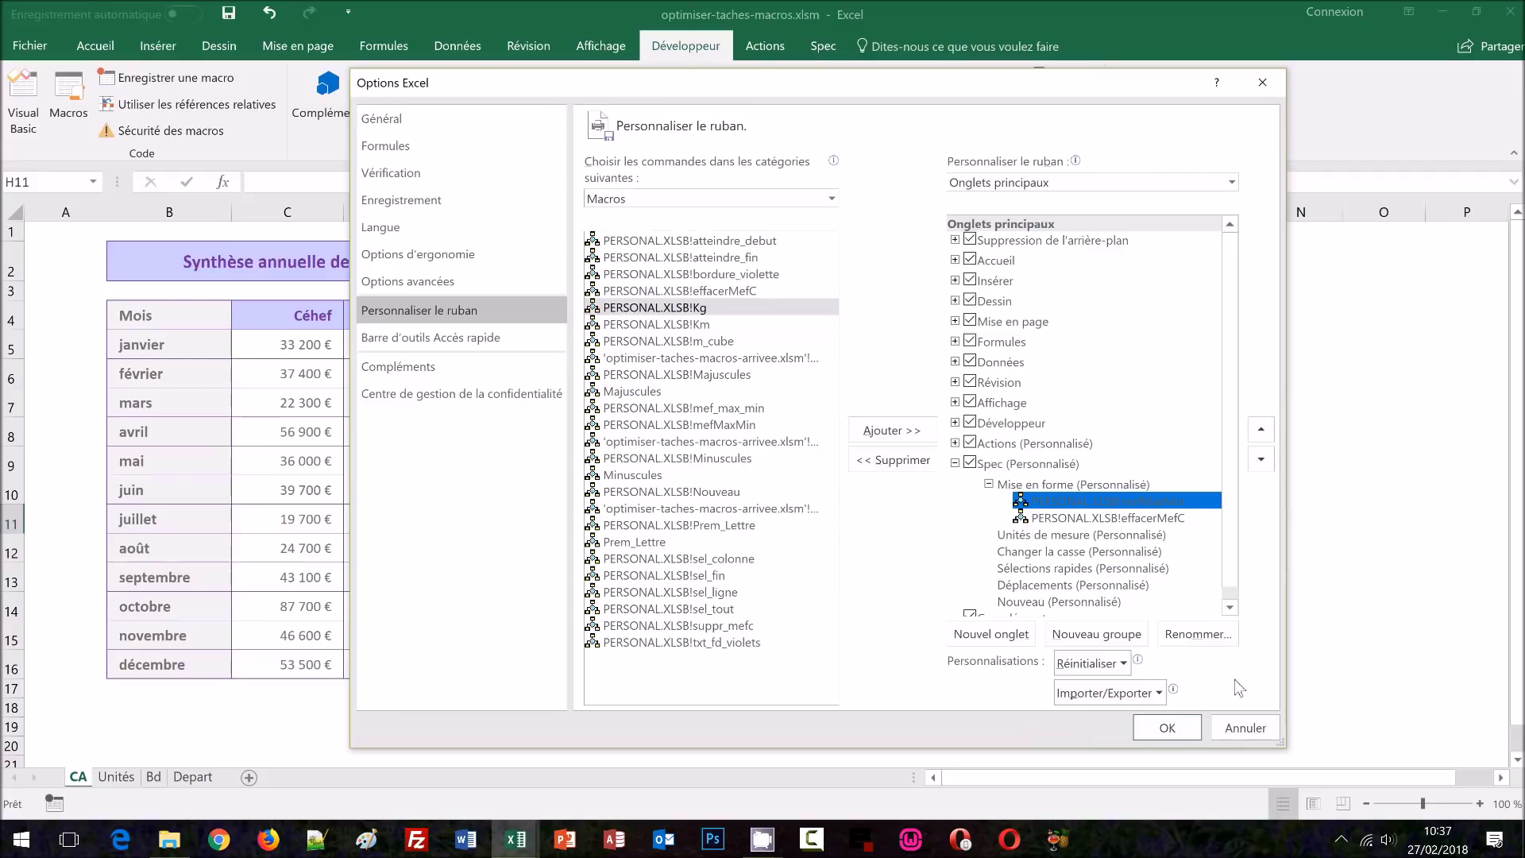
left_click(1192, 636)
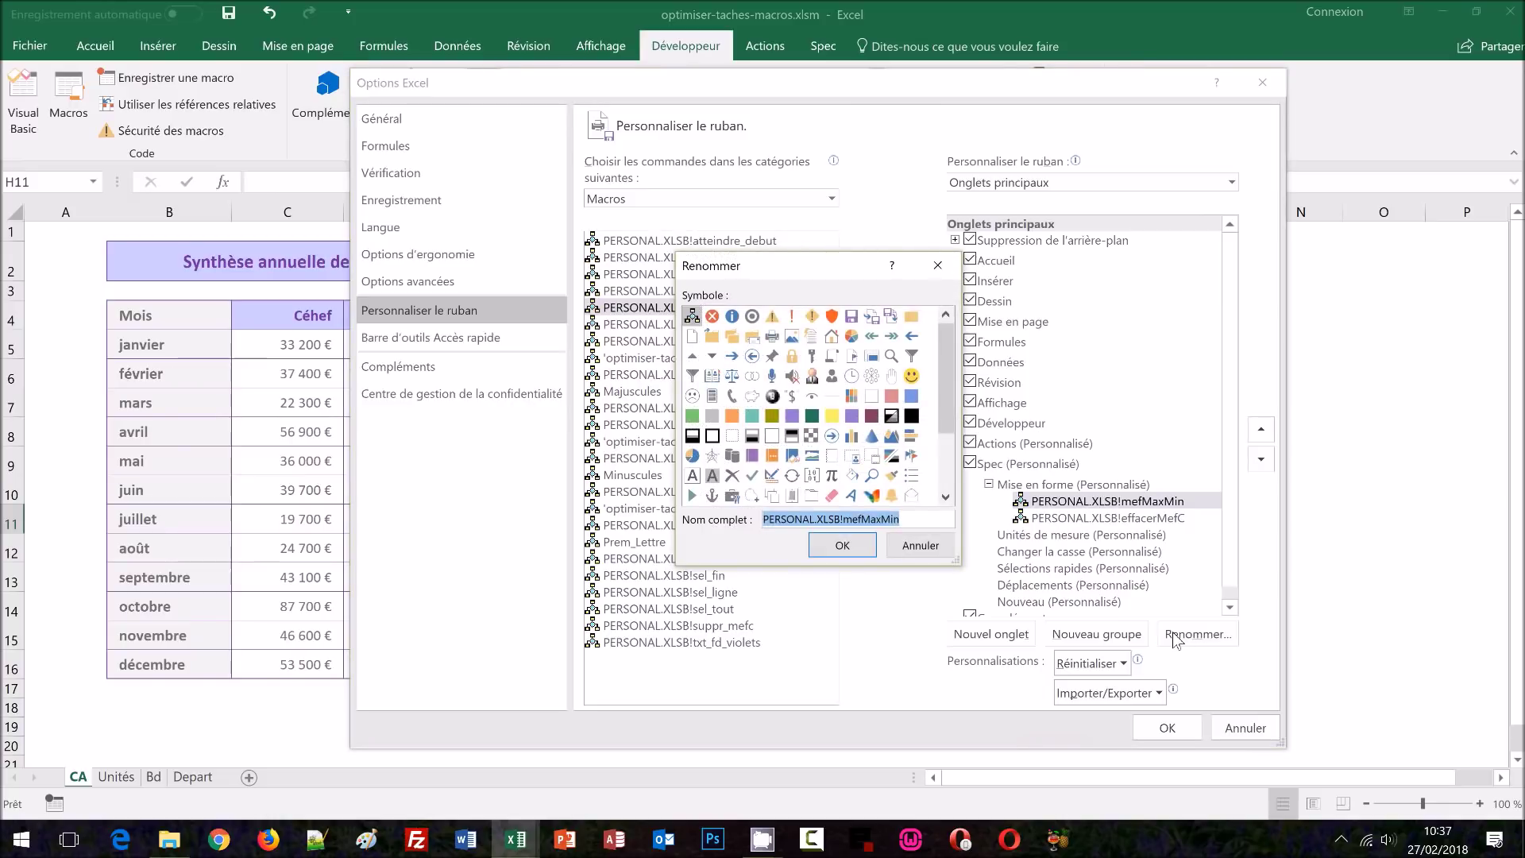
type("Mef ")
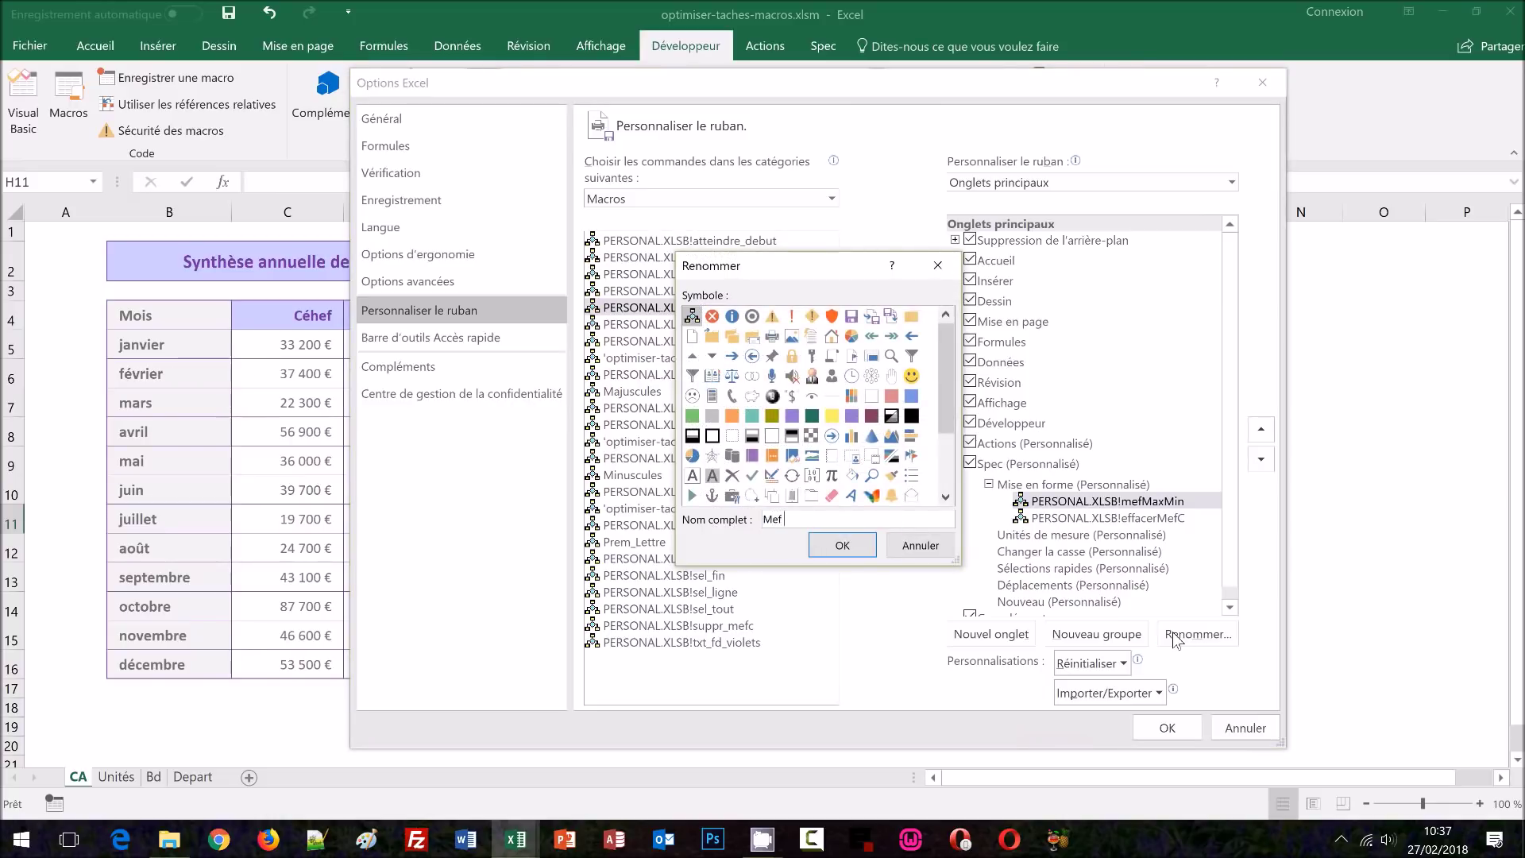
type("Max Min")
scroll(944, 465, "down", 2)
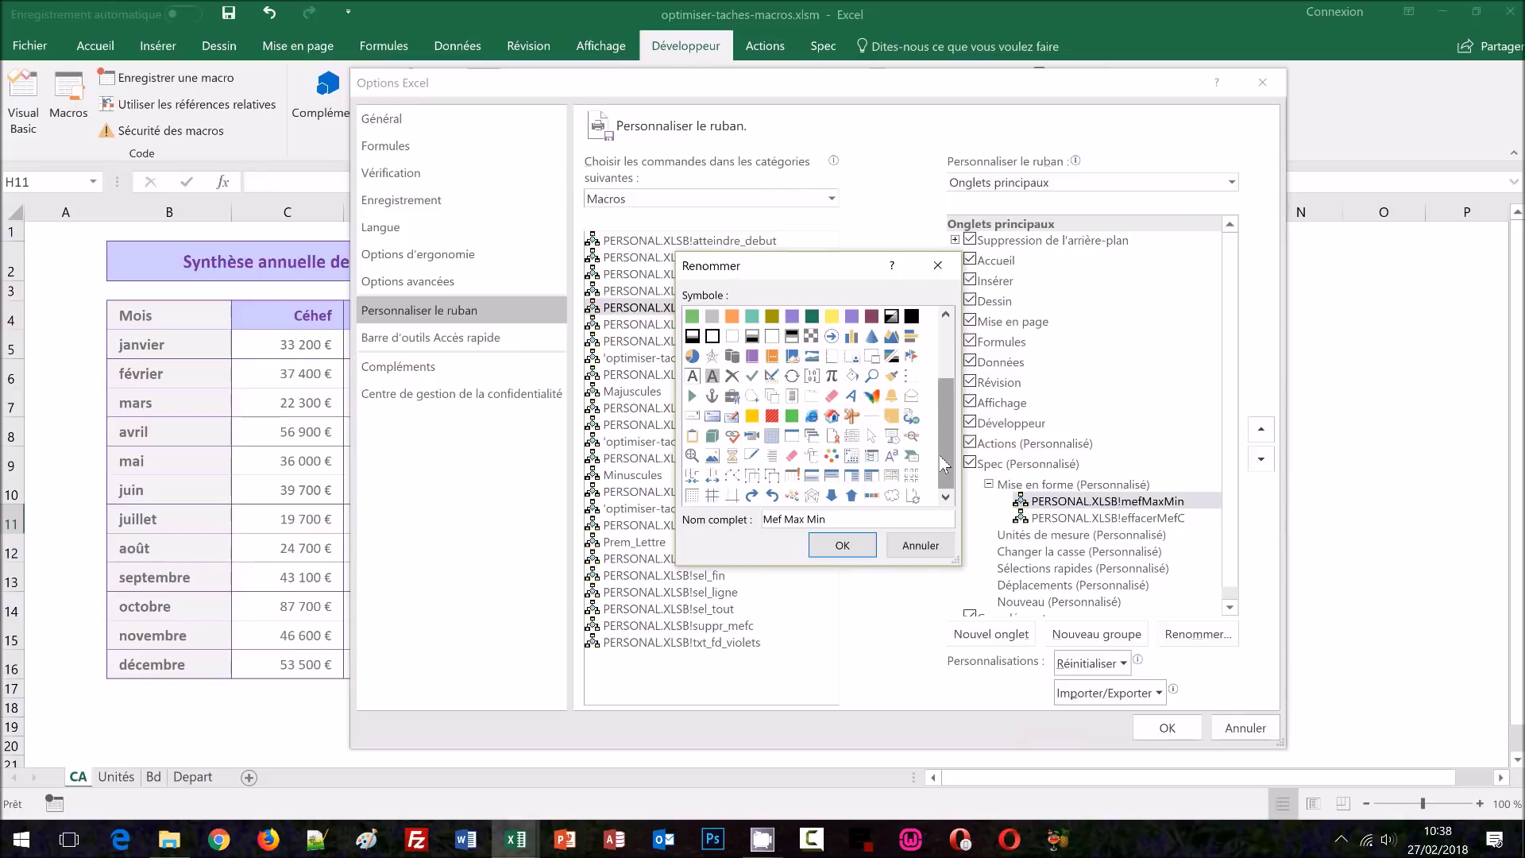
scroll(950, 375, "up", 2)
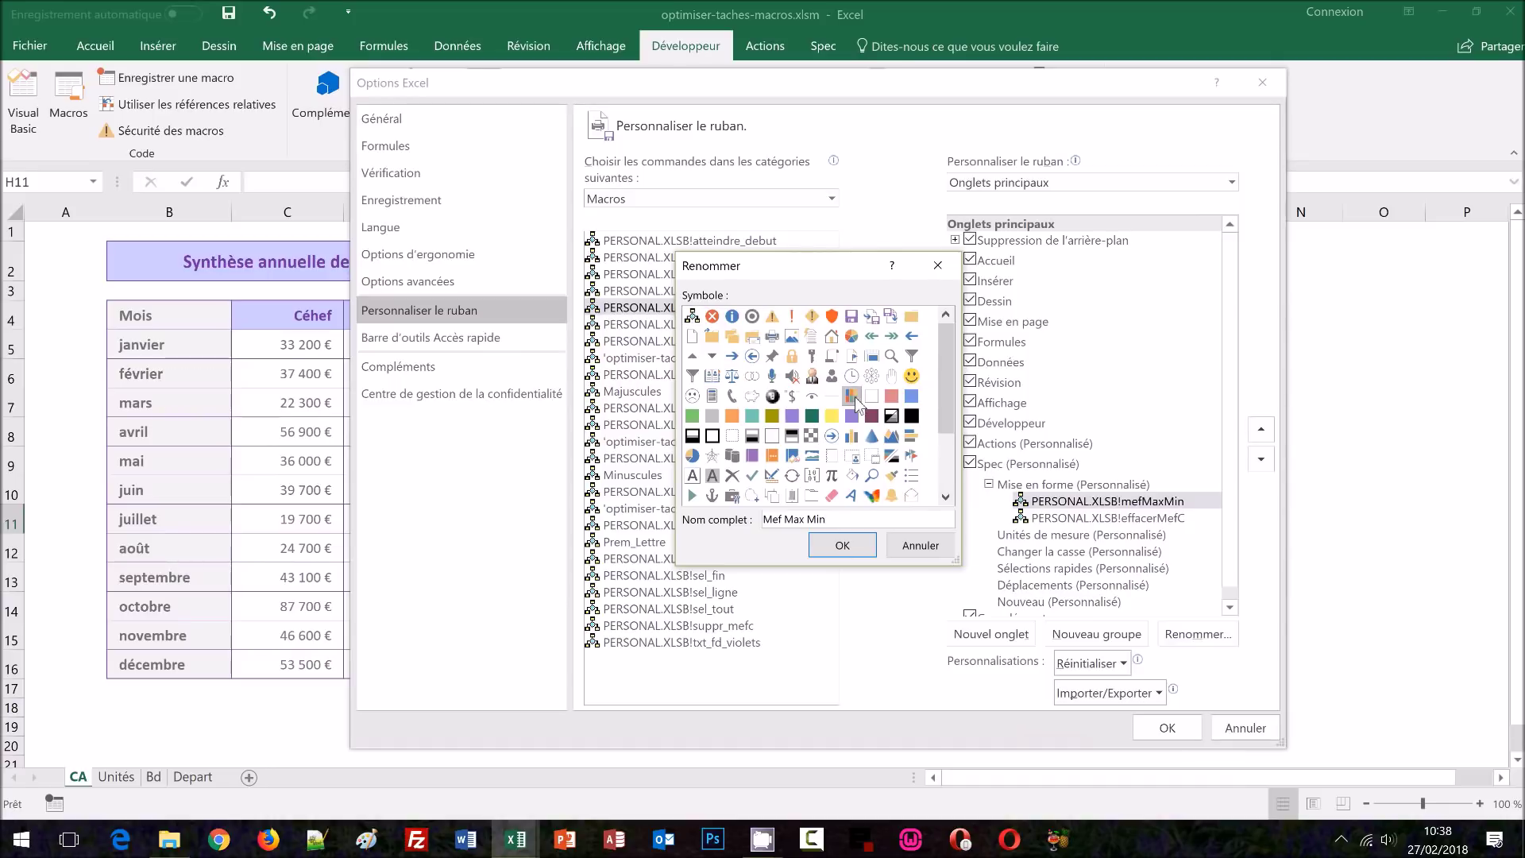
left_click(842, 548)
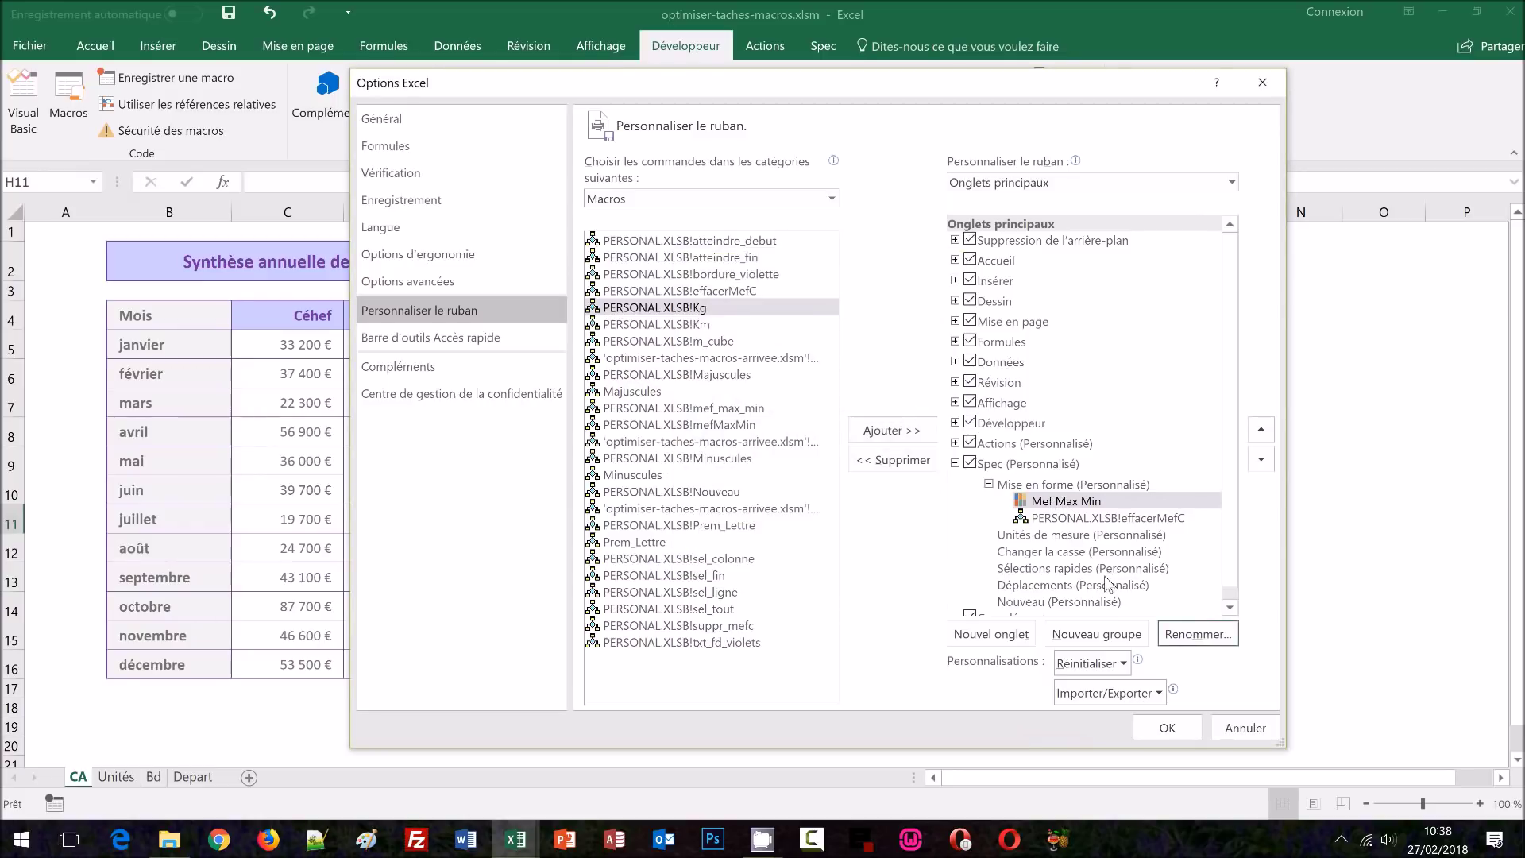
Step: Rename the effacerMefC command as "Effacer MefC" with the empty white square symbol, and apply the ribbon customization
left_click(1108, 520)
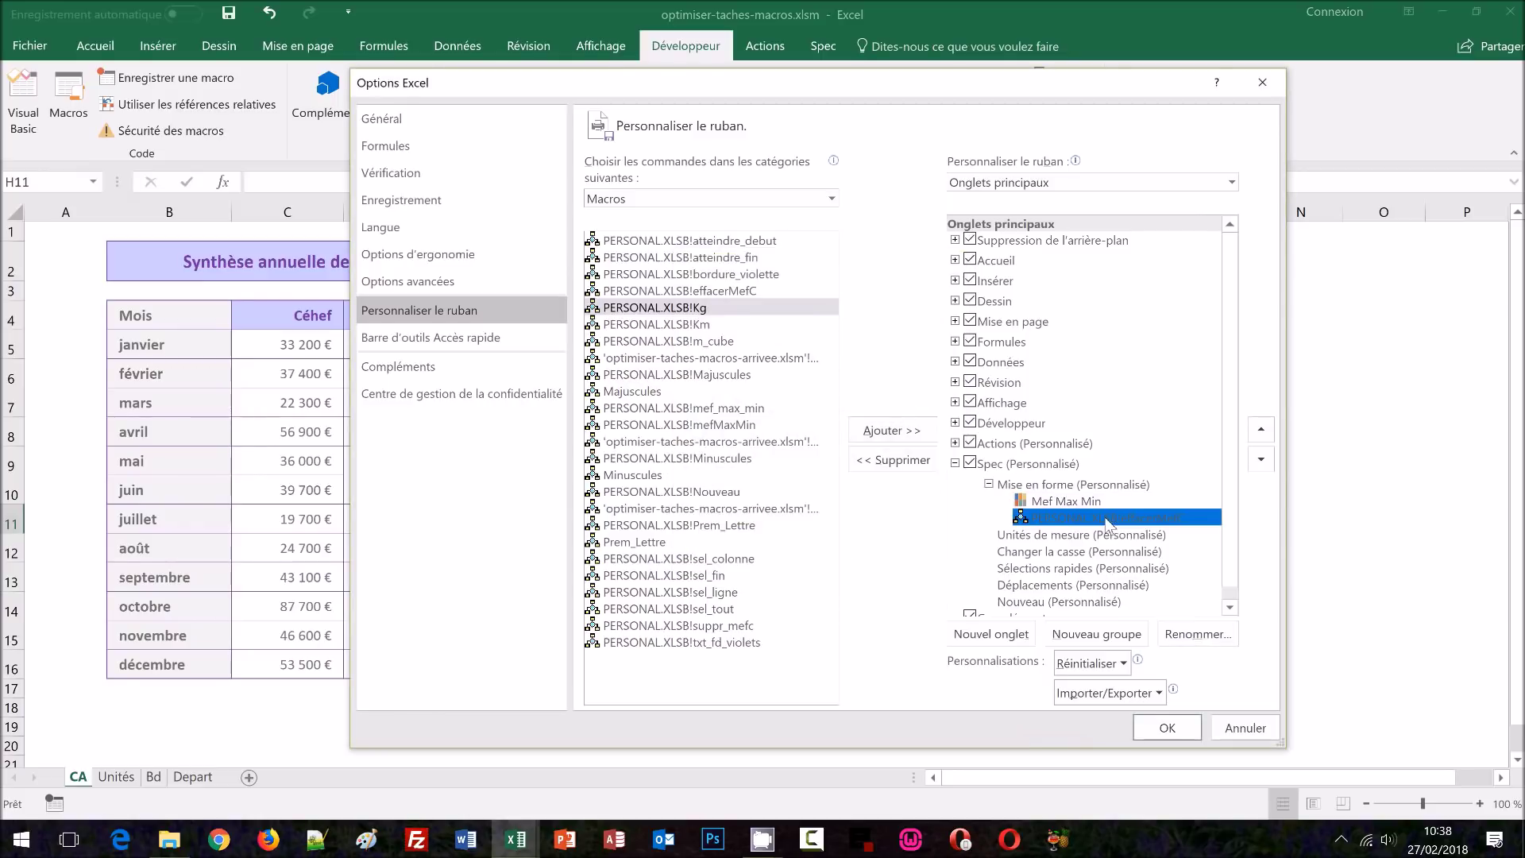
left_click(1198, 634)
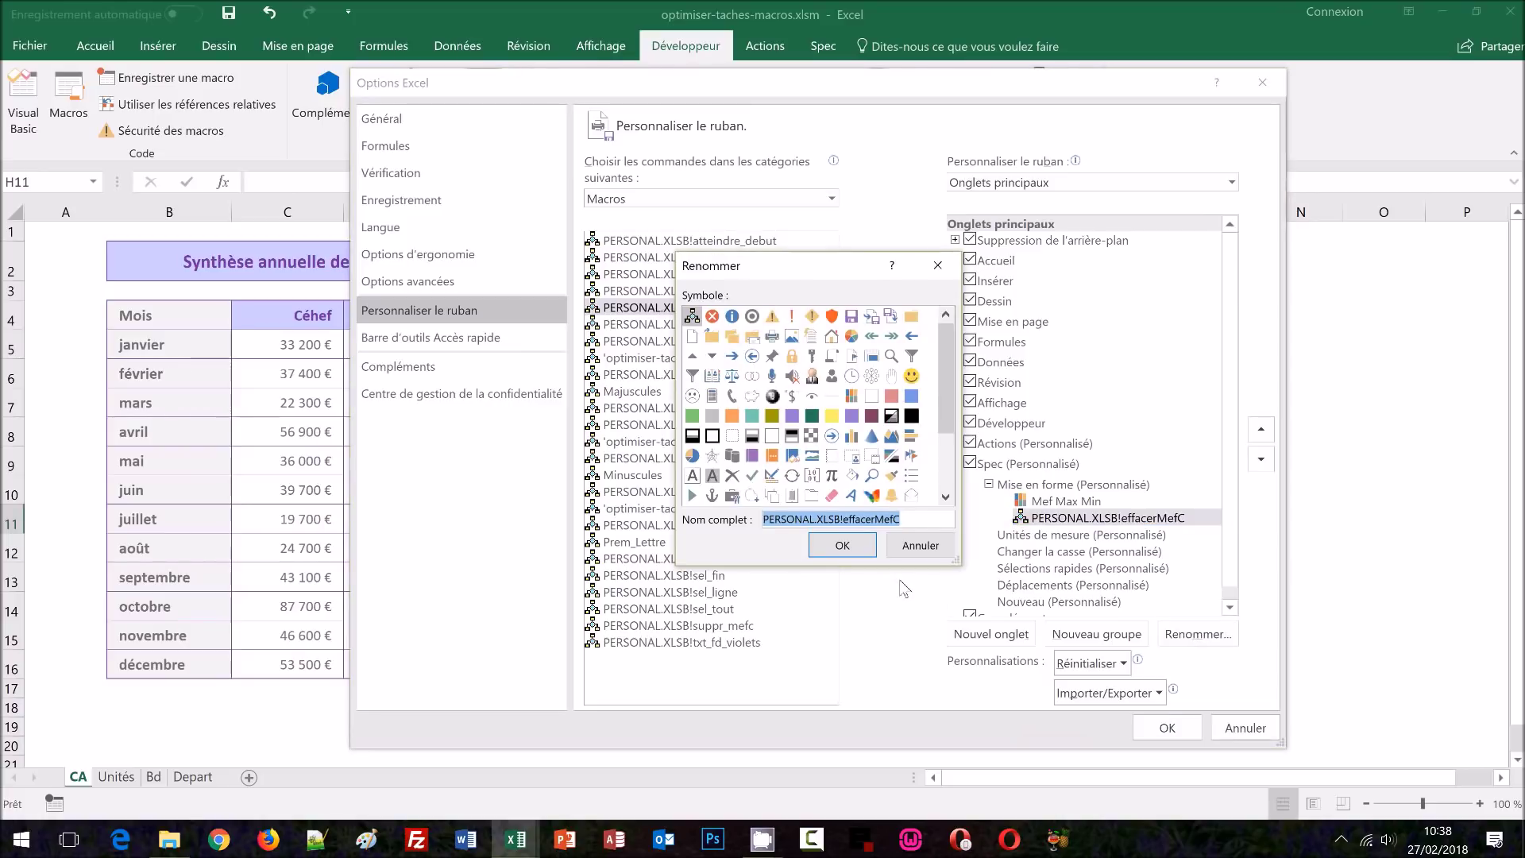
type("Effacer")
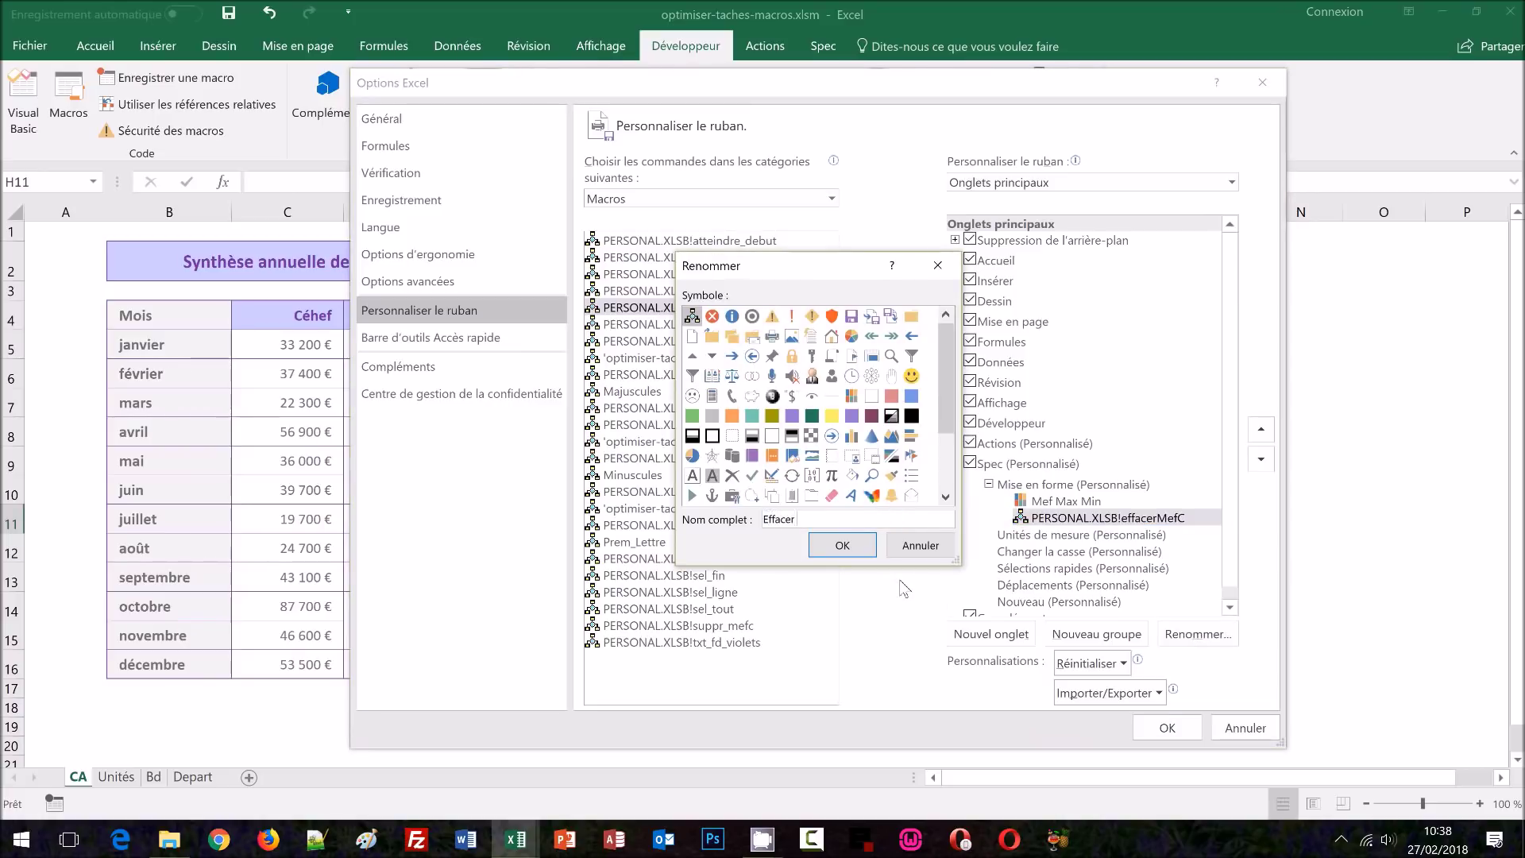
type(" MefC")
left_click(772, 442)
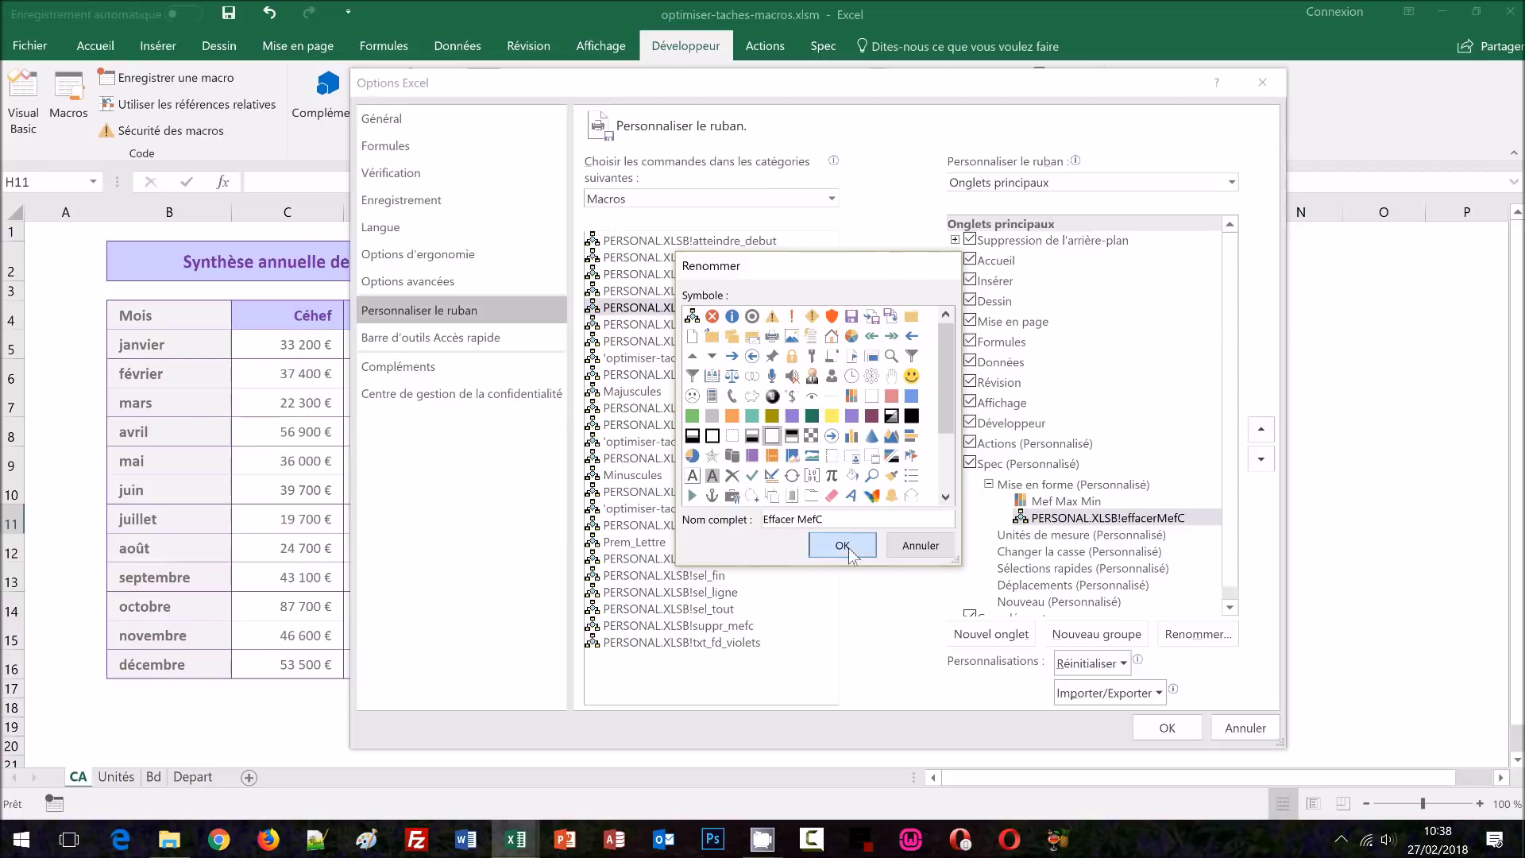
left_click(844, 546)
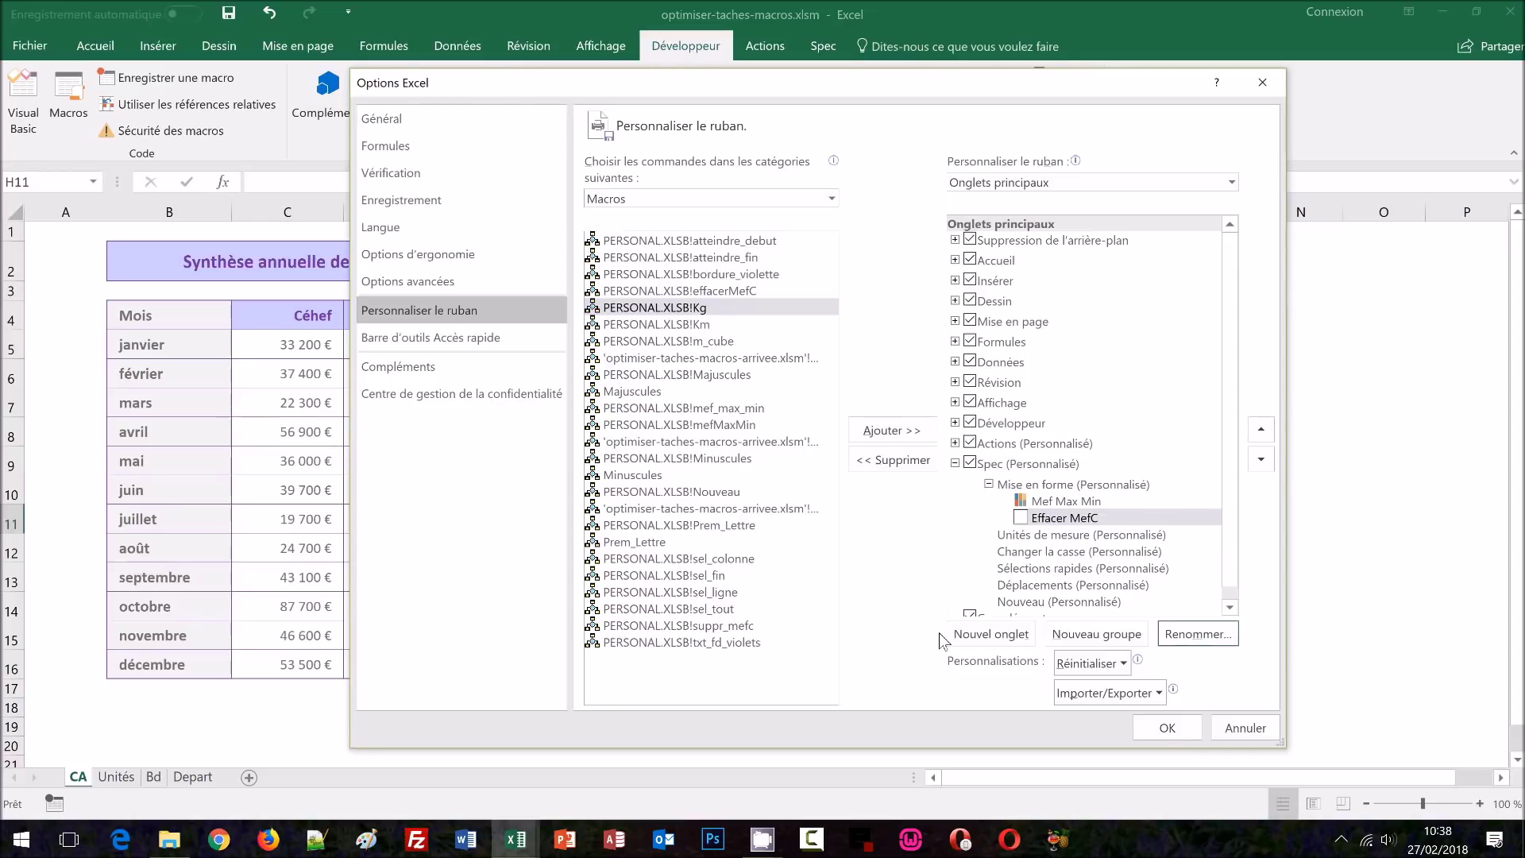
left_click(1165, 729)
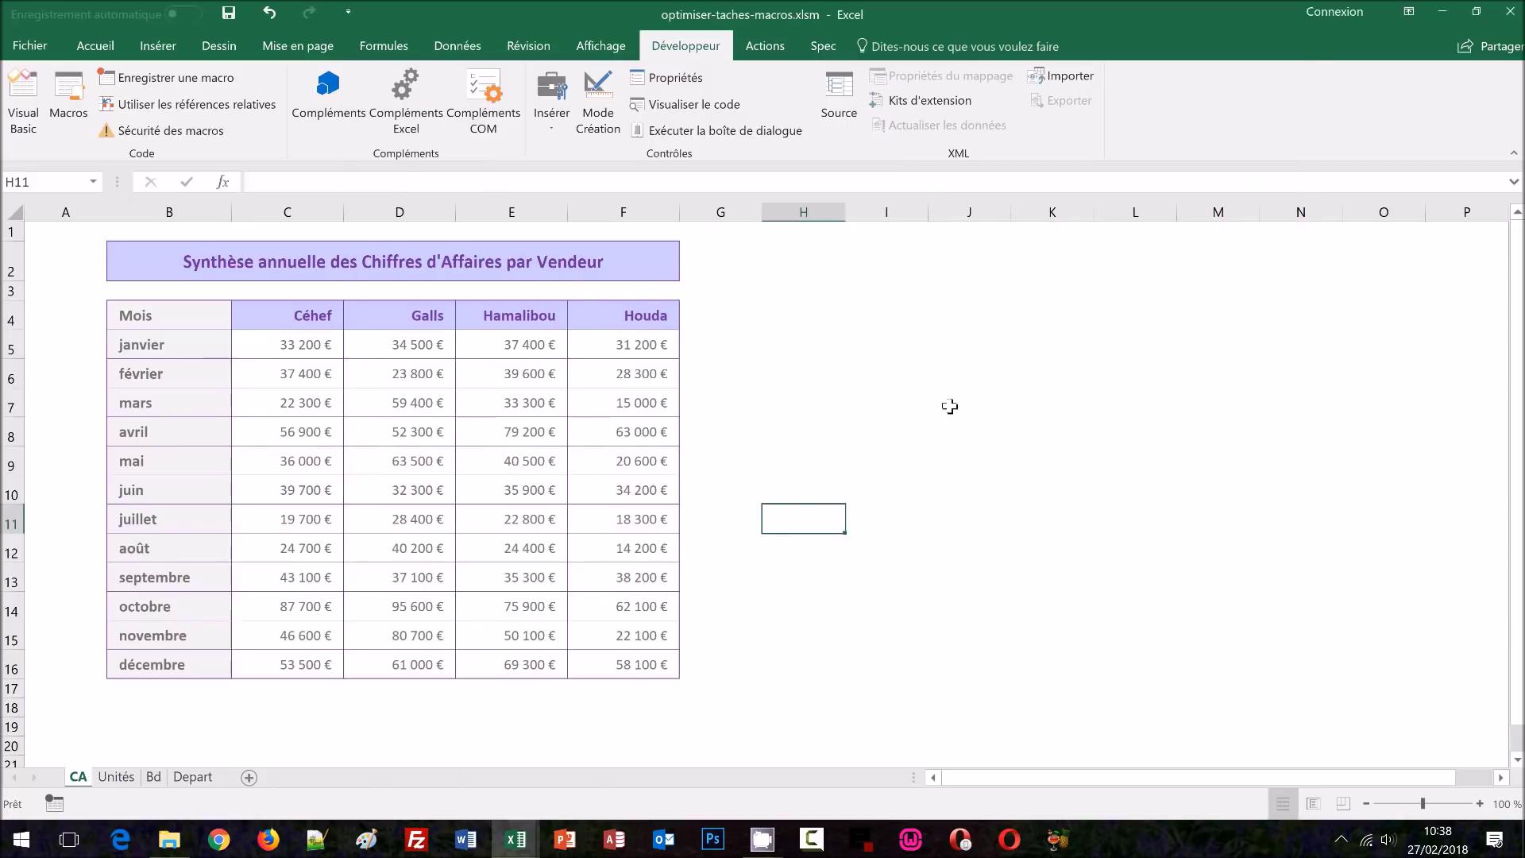
Step: Run the Mef Max Min macro from the Spec tab on the sales figures in C5:F16, and deselect the range
left_click(824, 46)
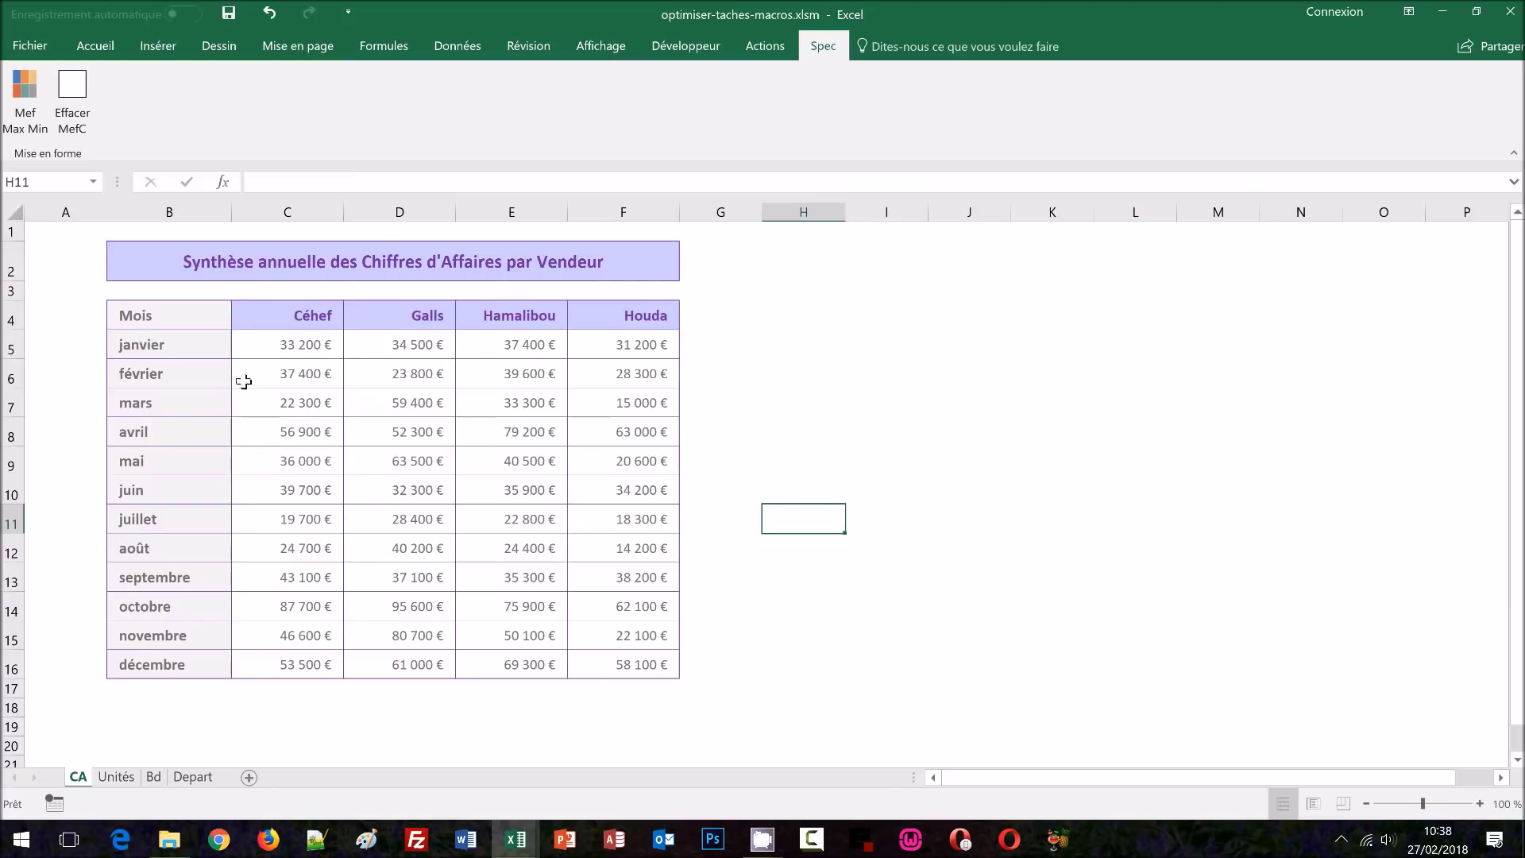
left_click(250, 343)
left_click_drag(369, 383, 632, 666)
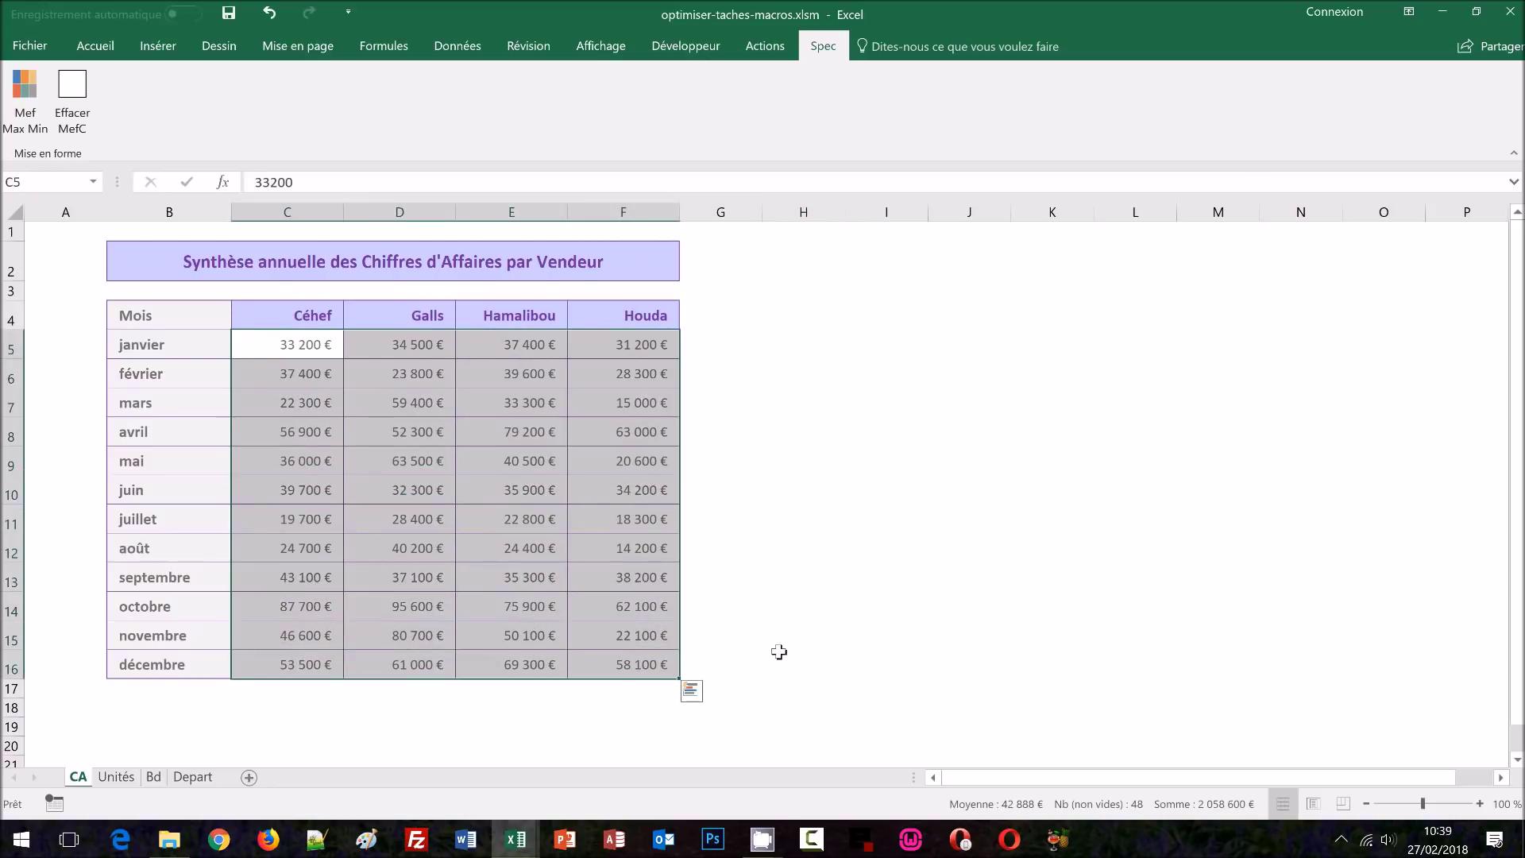
left_click(26, 111)
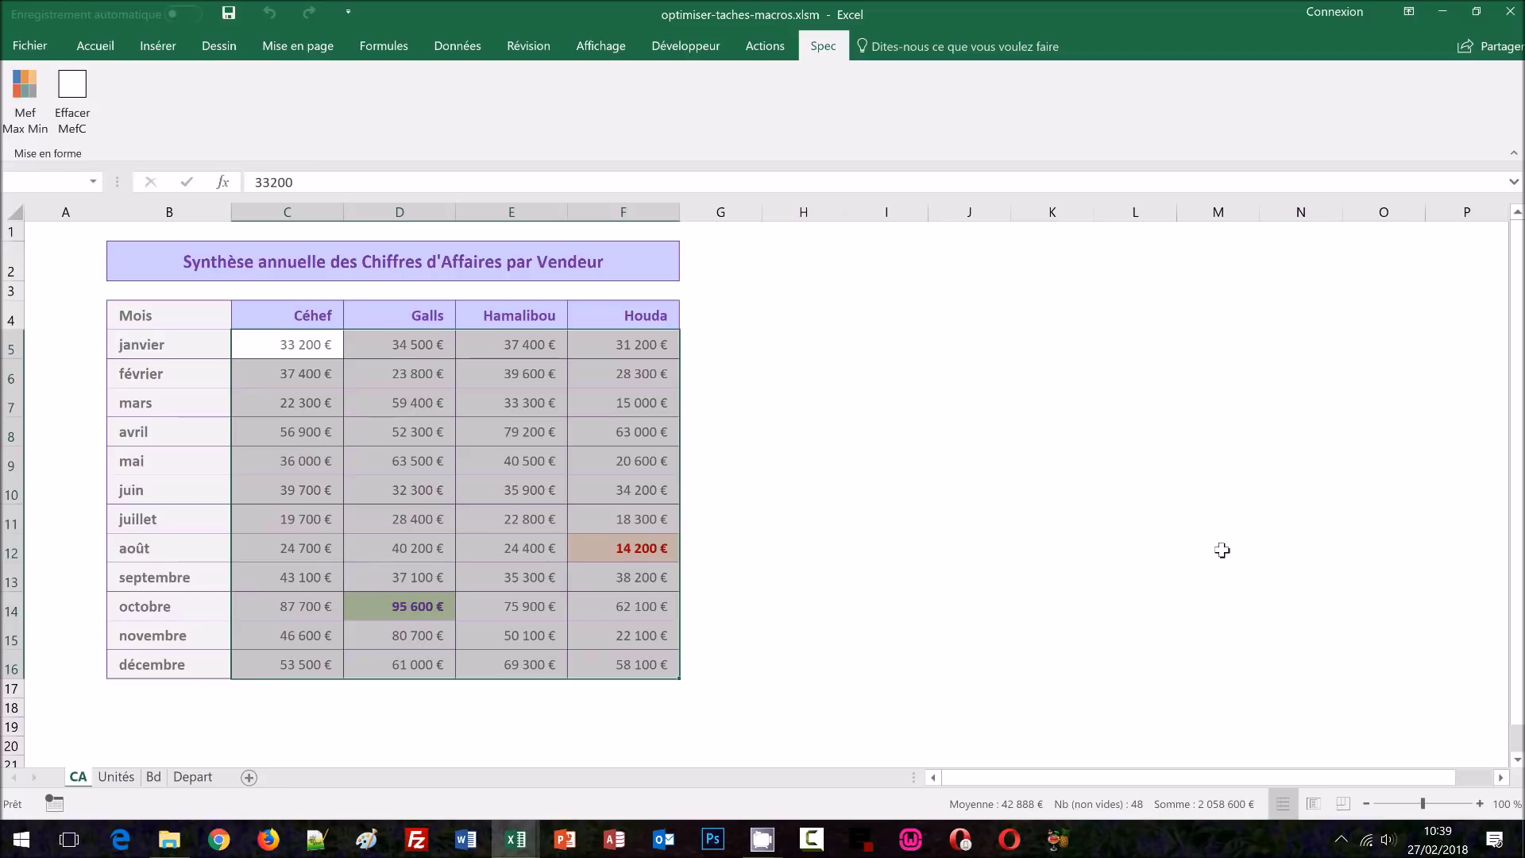
left_click(924, 569)
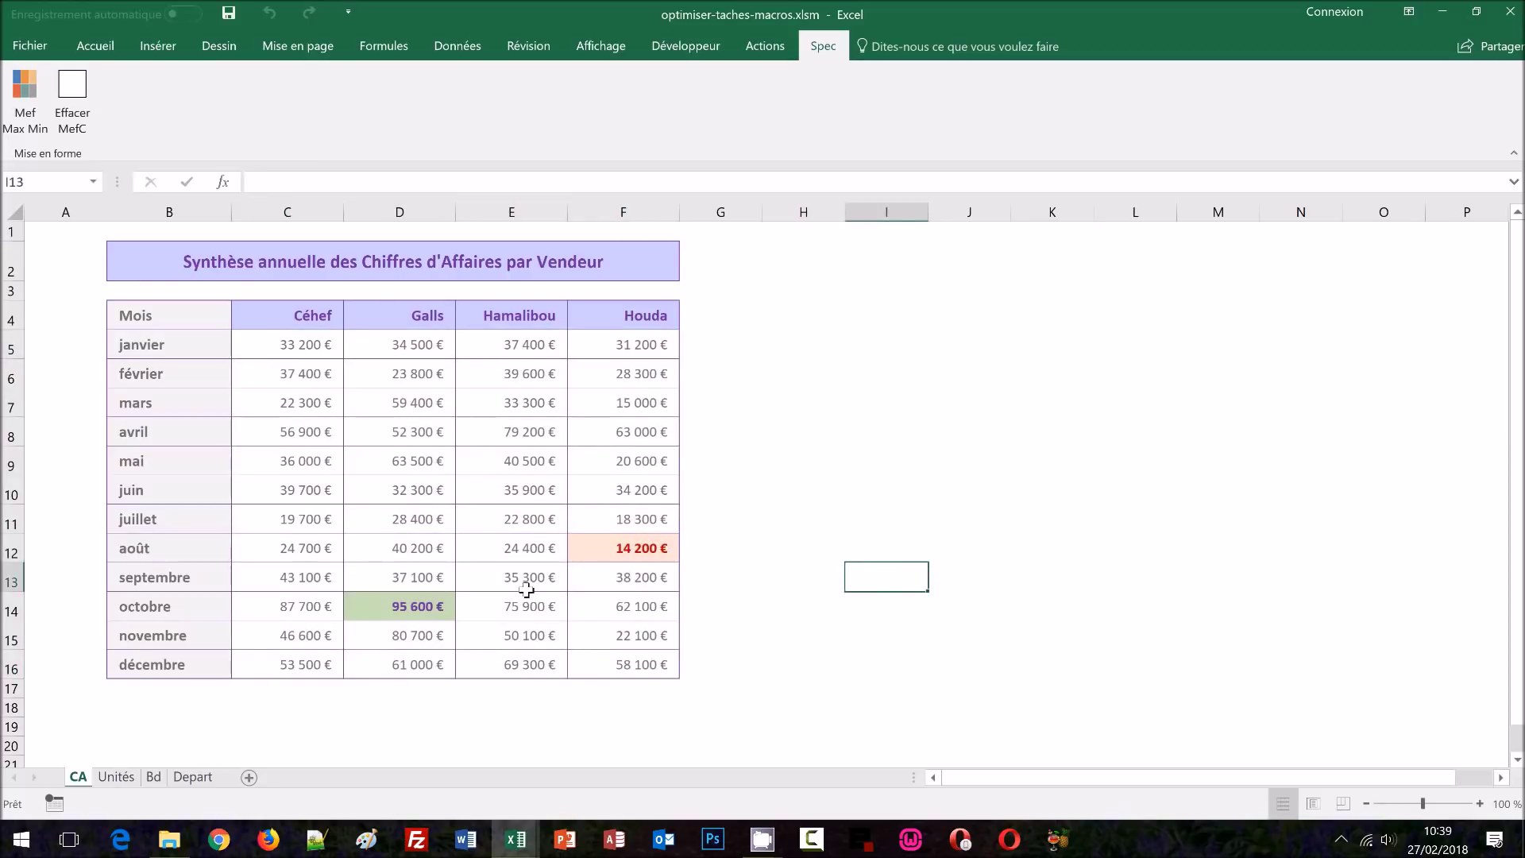
Step: Change Houda's août sales figure in cell F12 to 115000
left_click(621, 547)
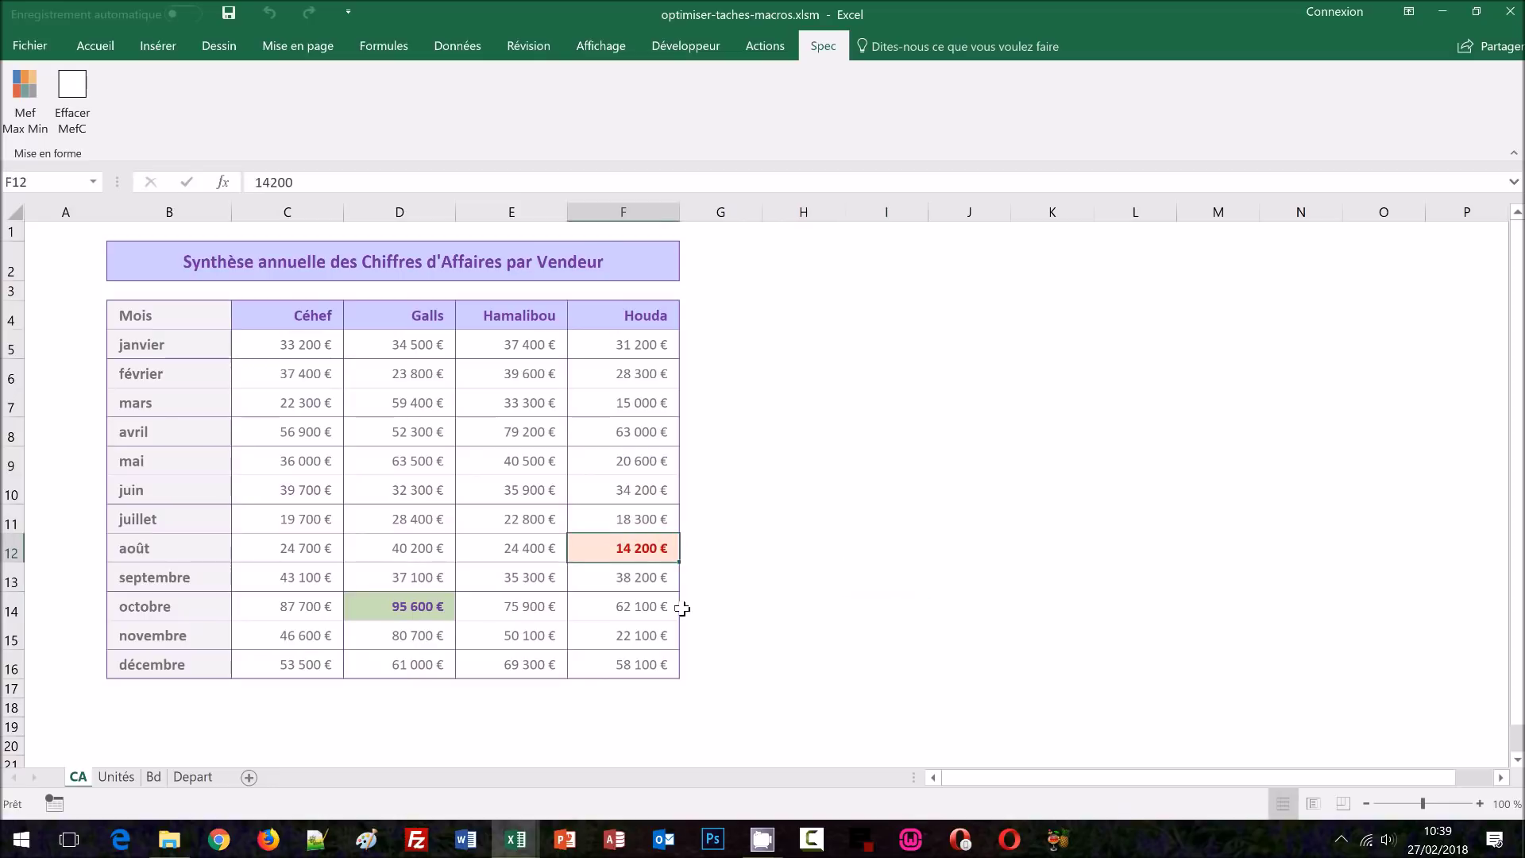
type("11500")
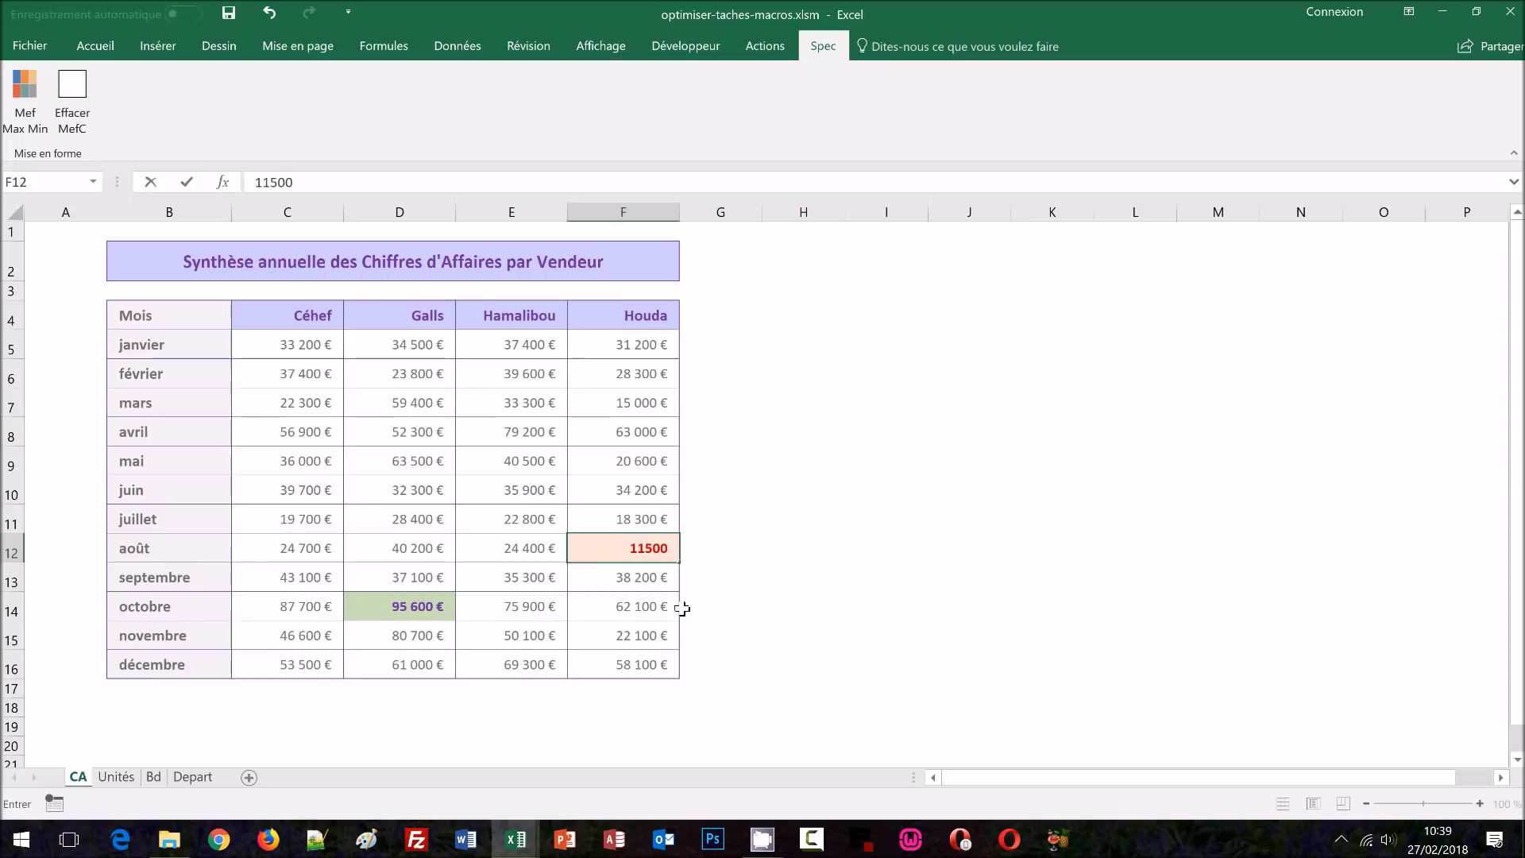
type("0")
key("Return")
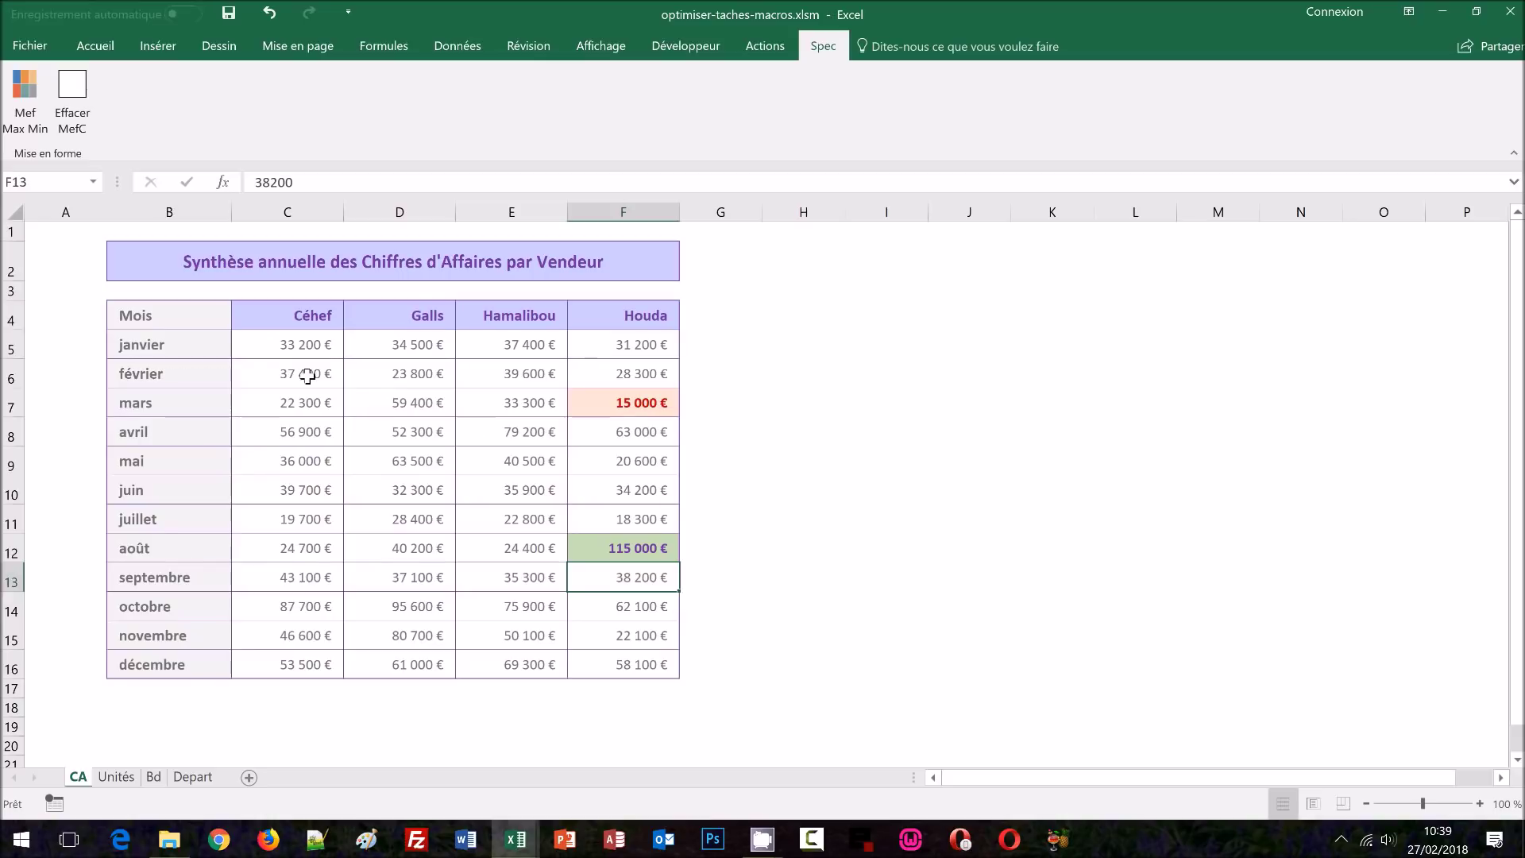
Step: Clear the conditional formatting from the sales figures in C5:F16 with the Effacer MefC macro, and deselect the range
left_click_drag(263, 346, 664, 663)
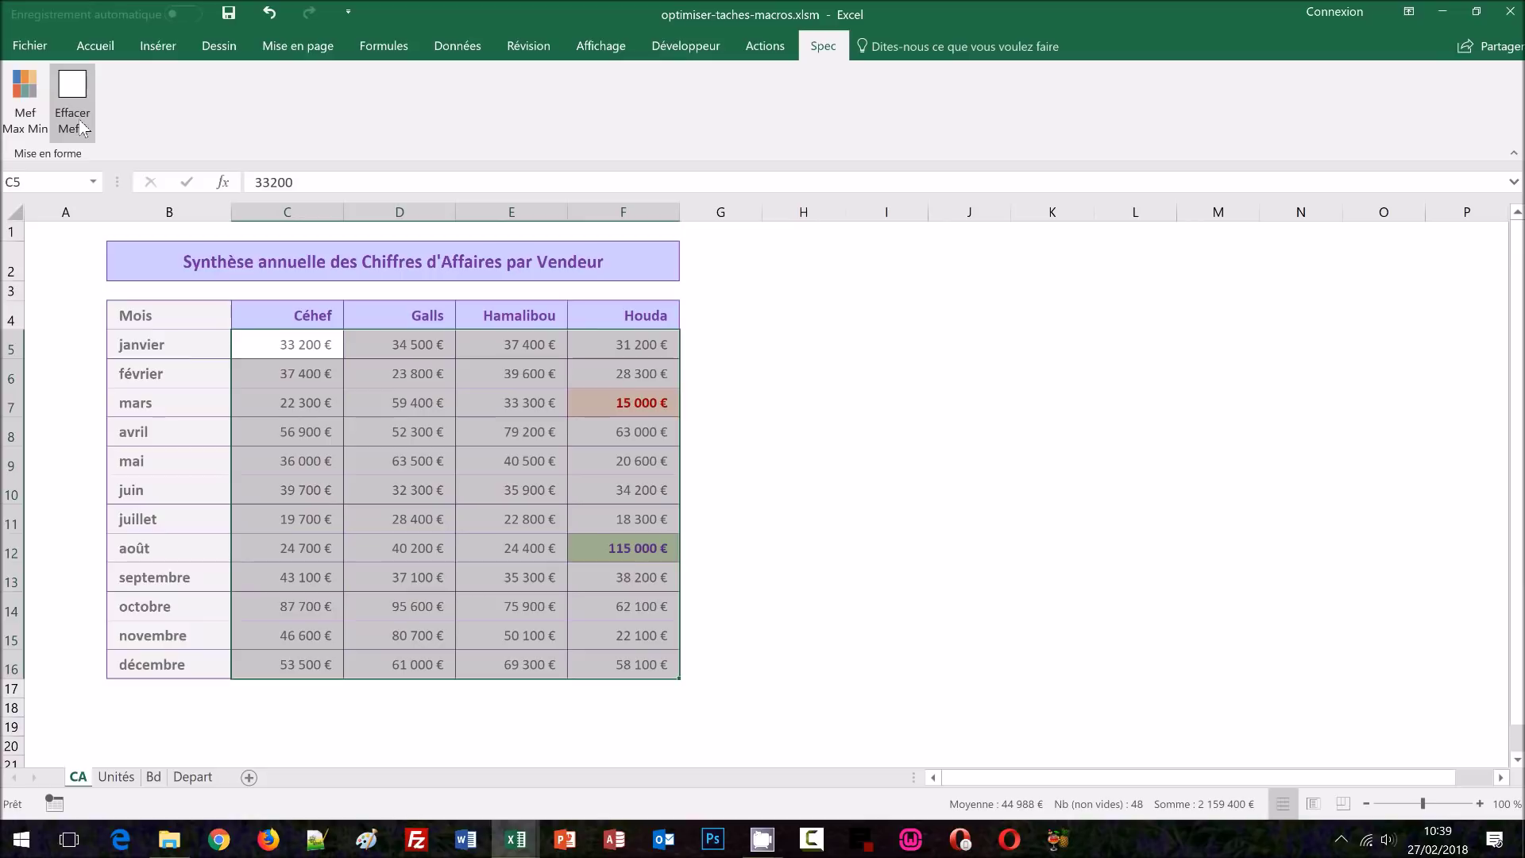
left_click(72, 92)
left_click(765, 517)
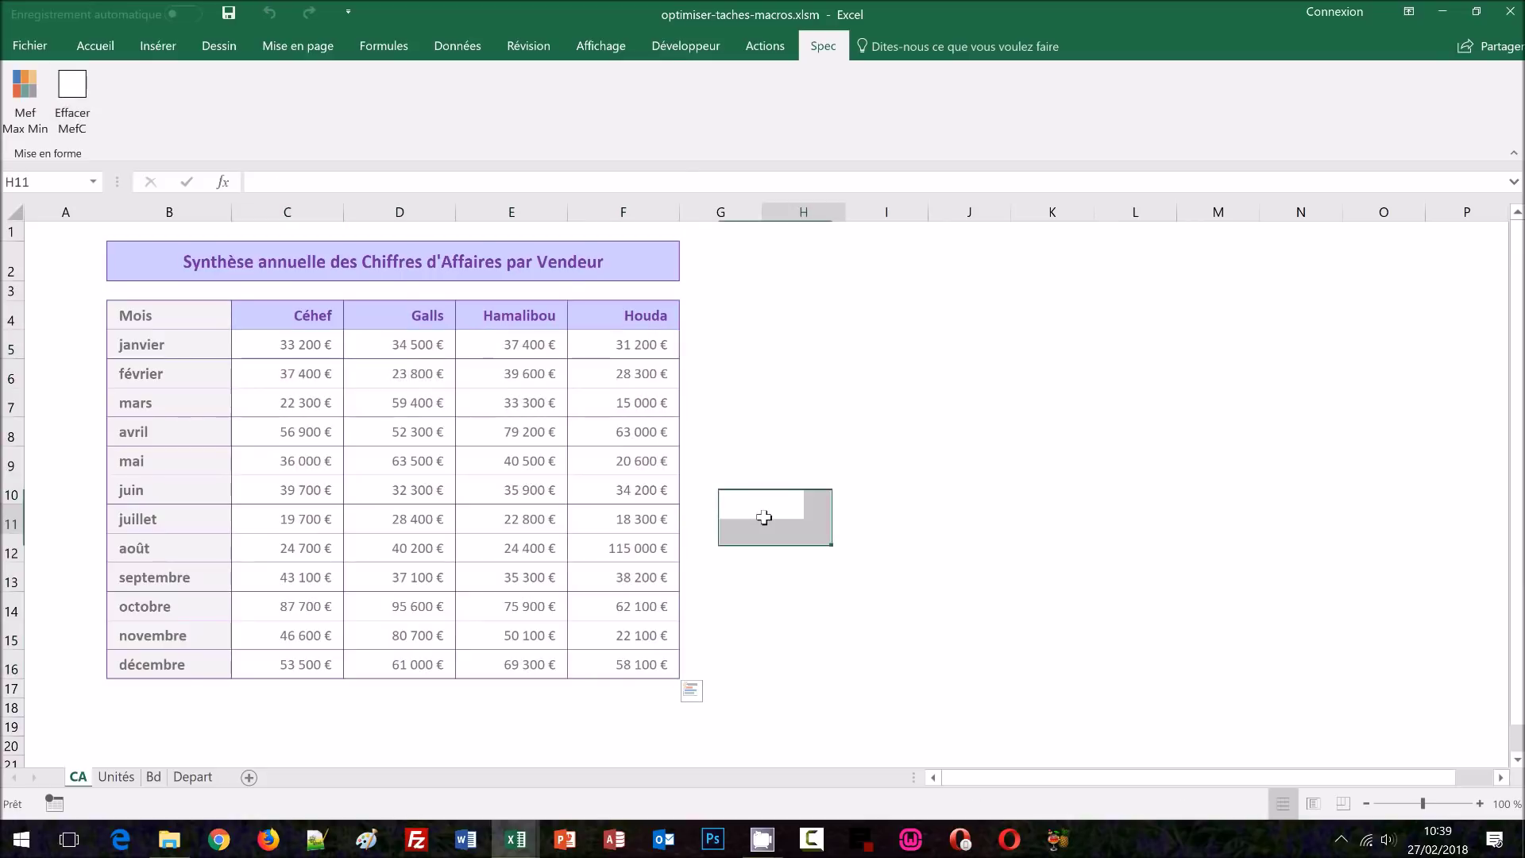
Step: Run the Mef Max Min macro on the mars row only, cells C7:F7, and deselect the row
left_click_drag(304, 342, 637, 345)
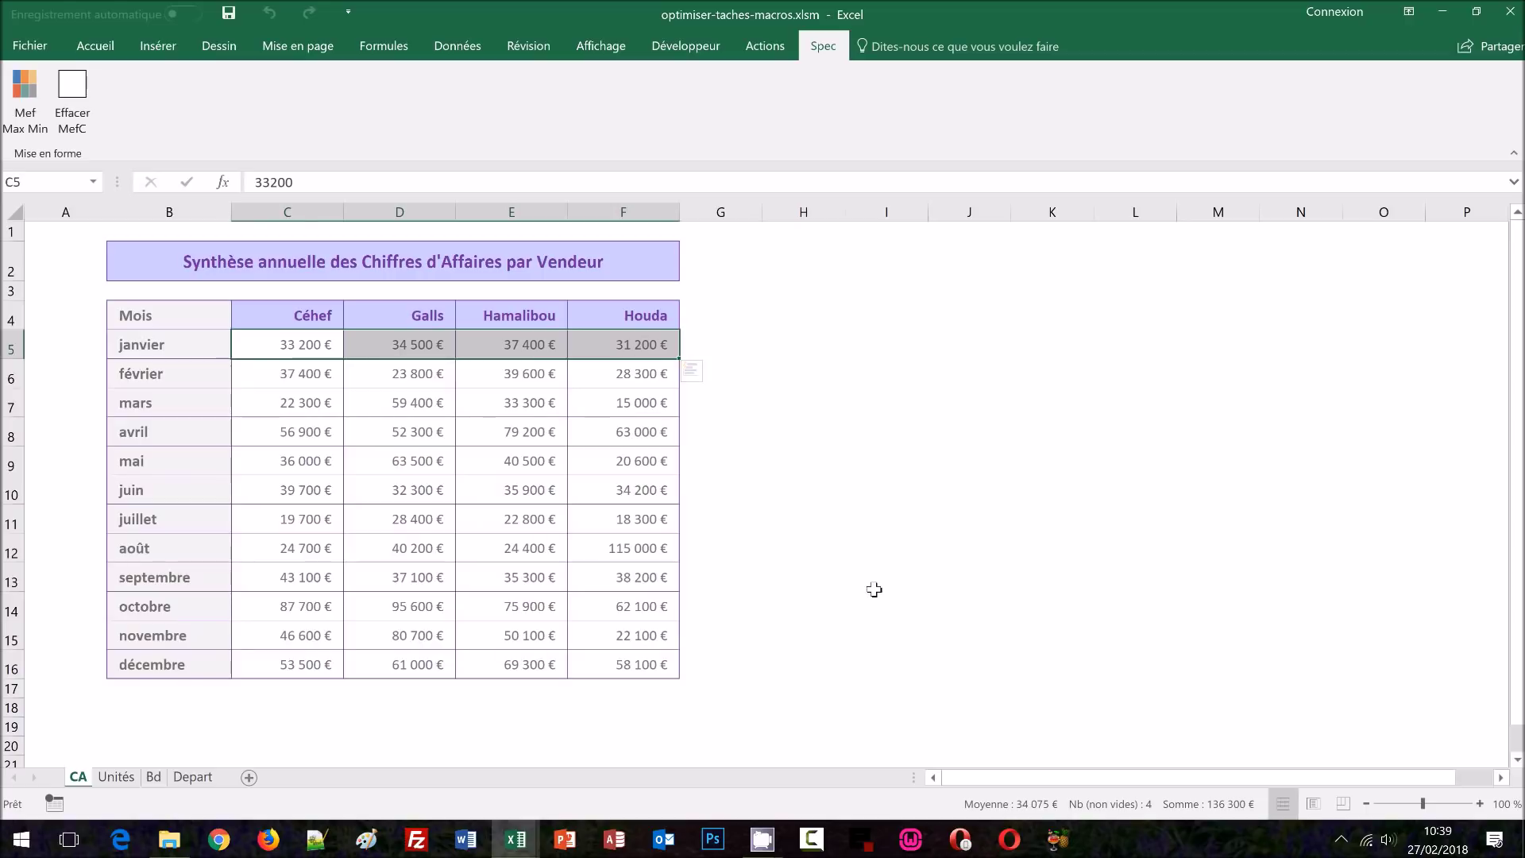
left_click_drag(286, 402, 628, 403)
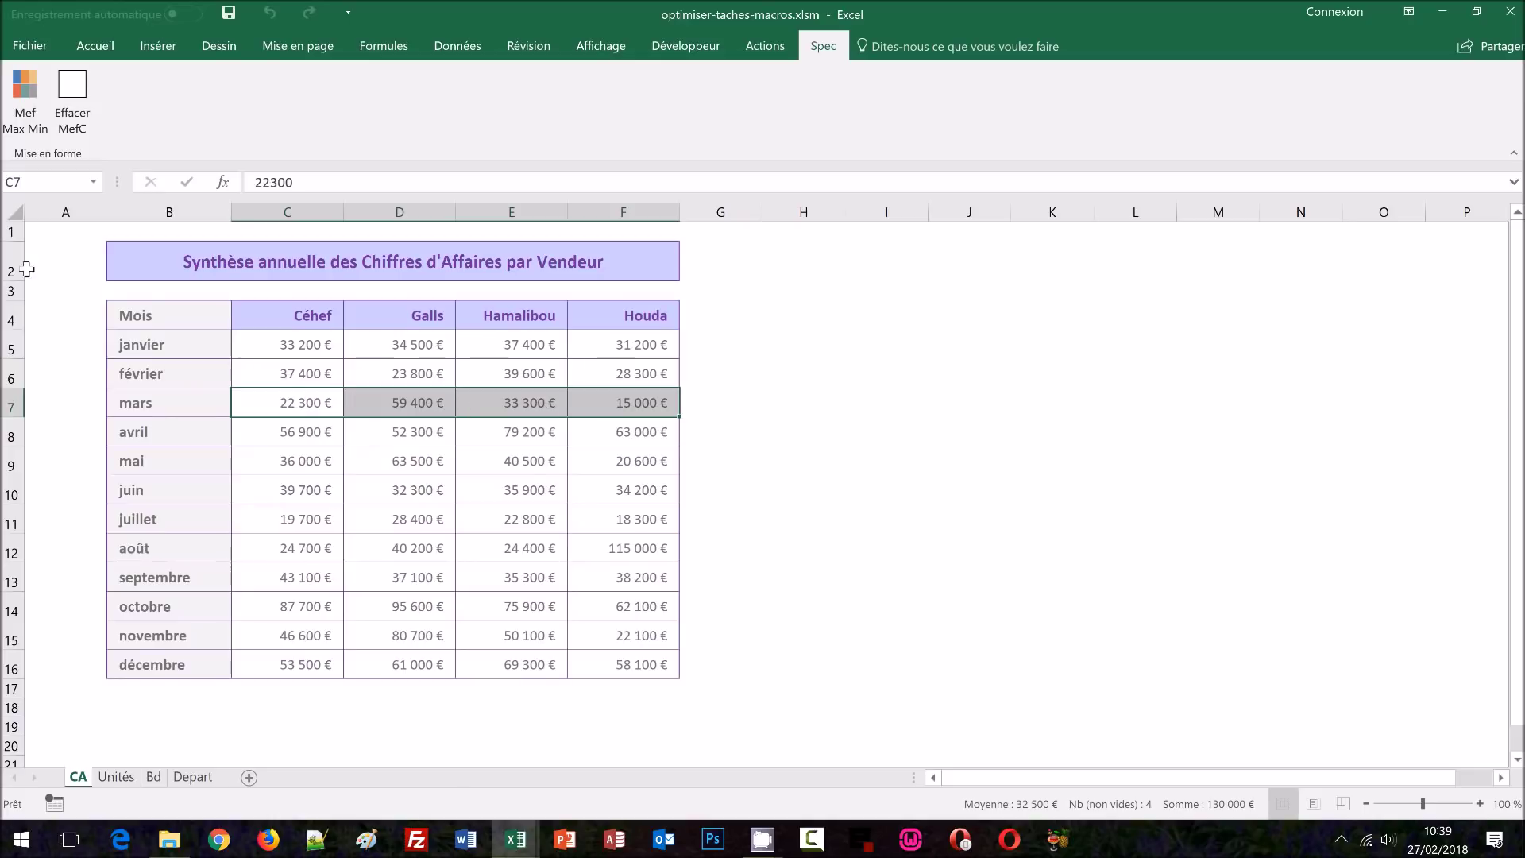
left_click(29, 117)
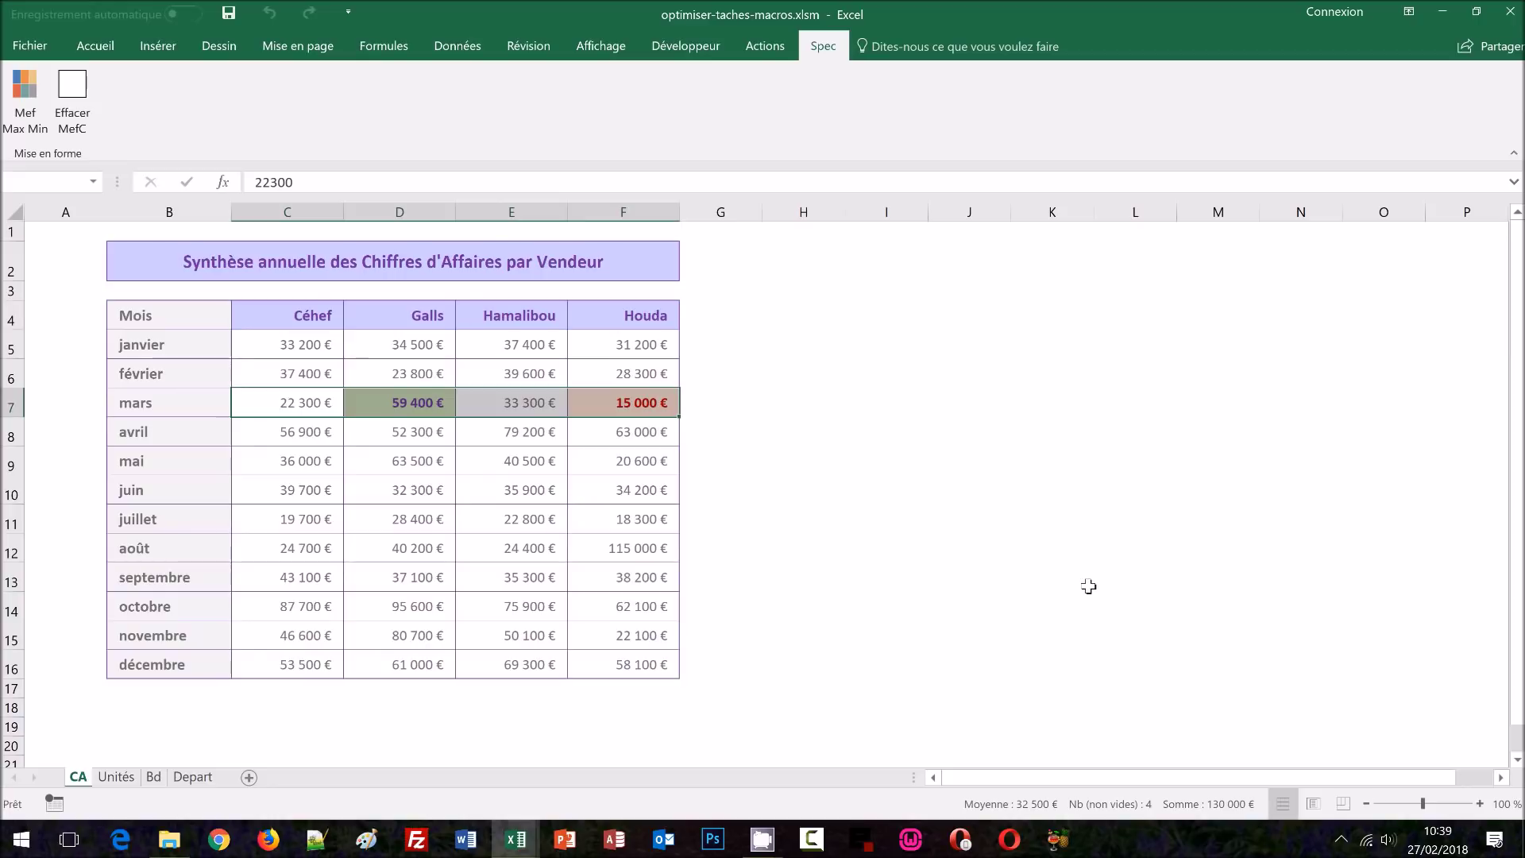
left_click(1088, 586)
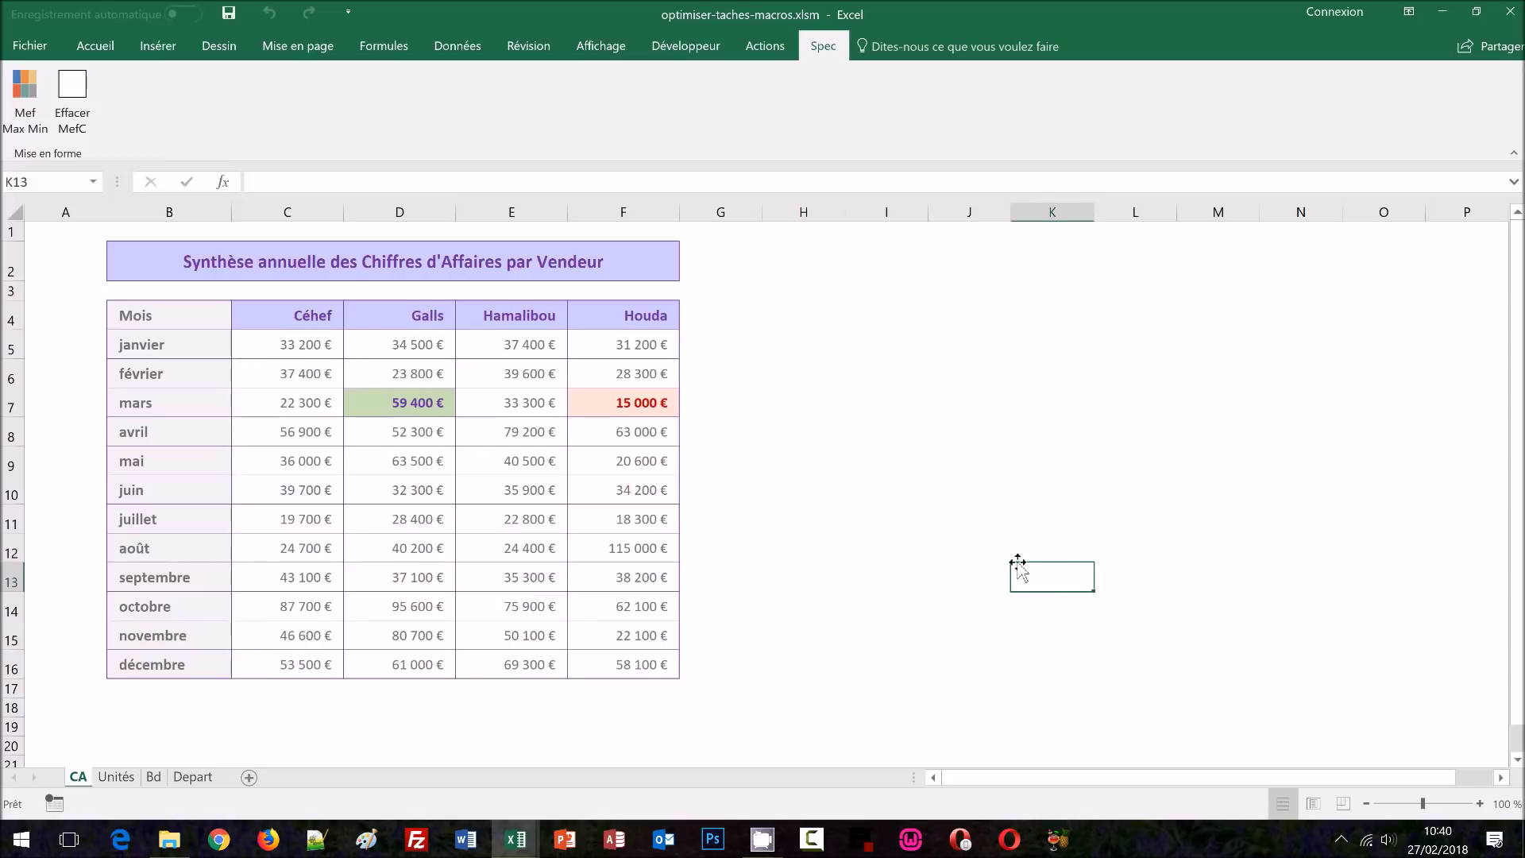
Step: Start recording a macro named metreCube in the personal macro workbook, with empty cell E17 of the Unités sheet selected
left_click(126, 779)
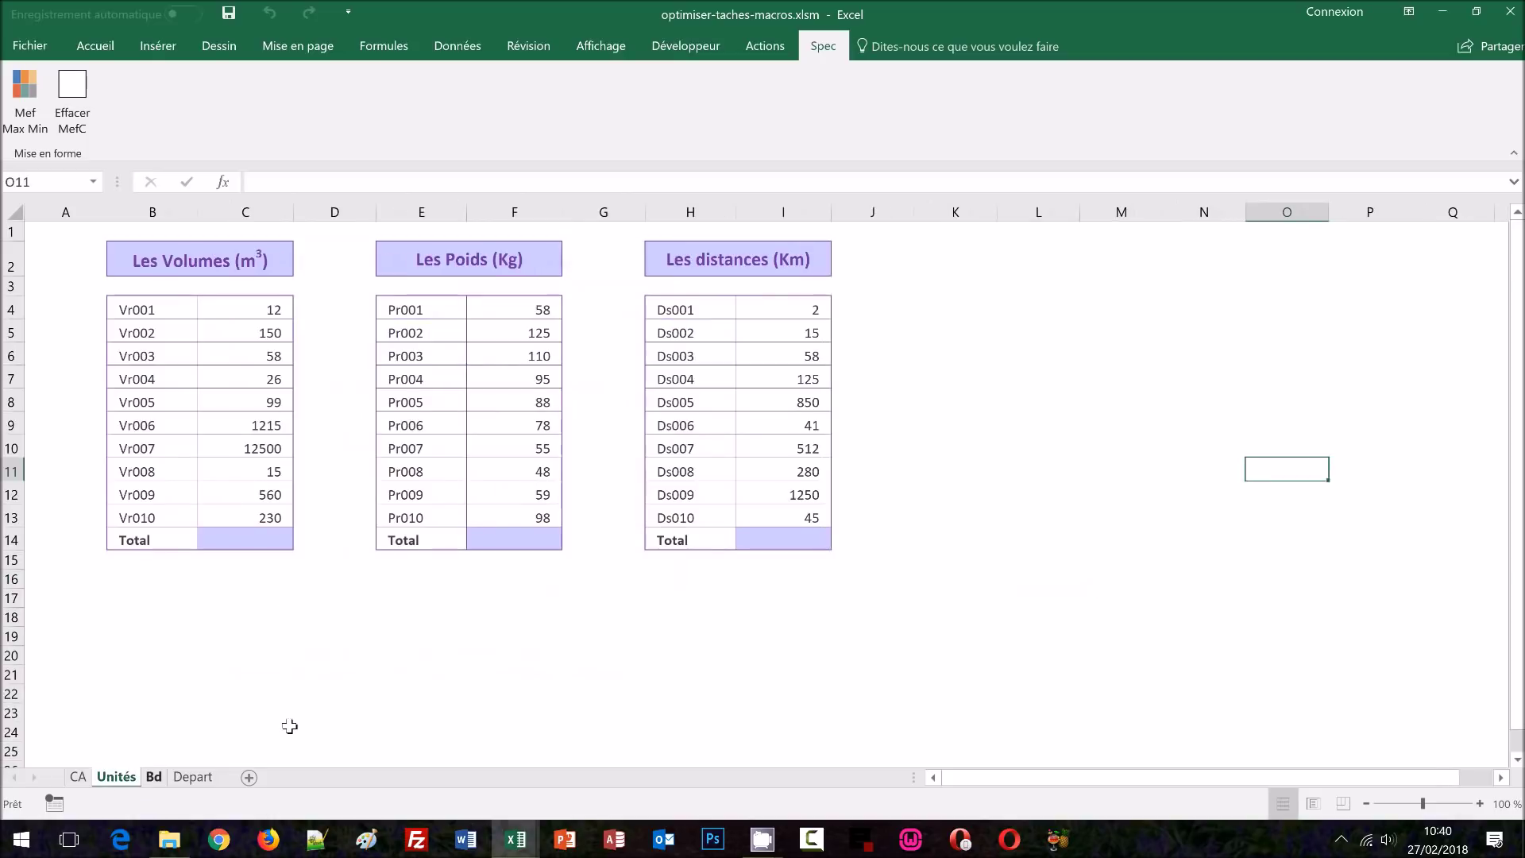
left_click(420, 609)
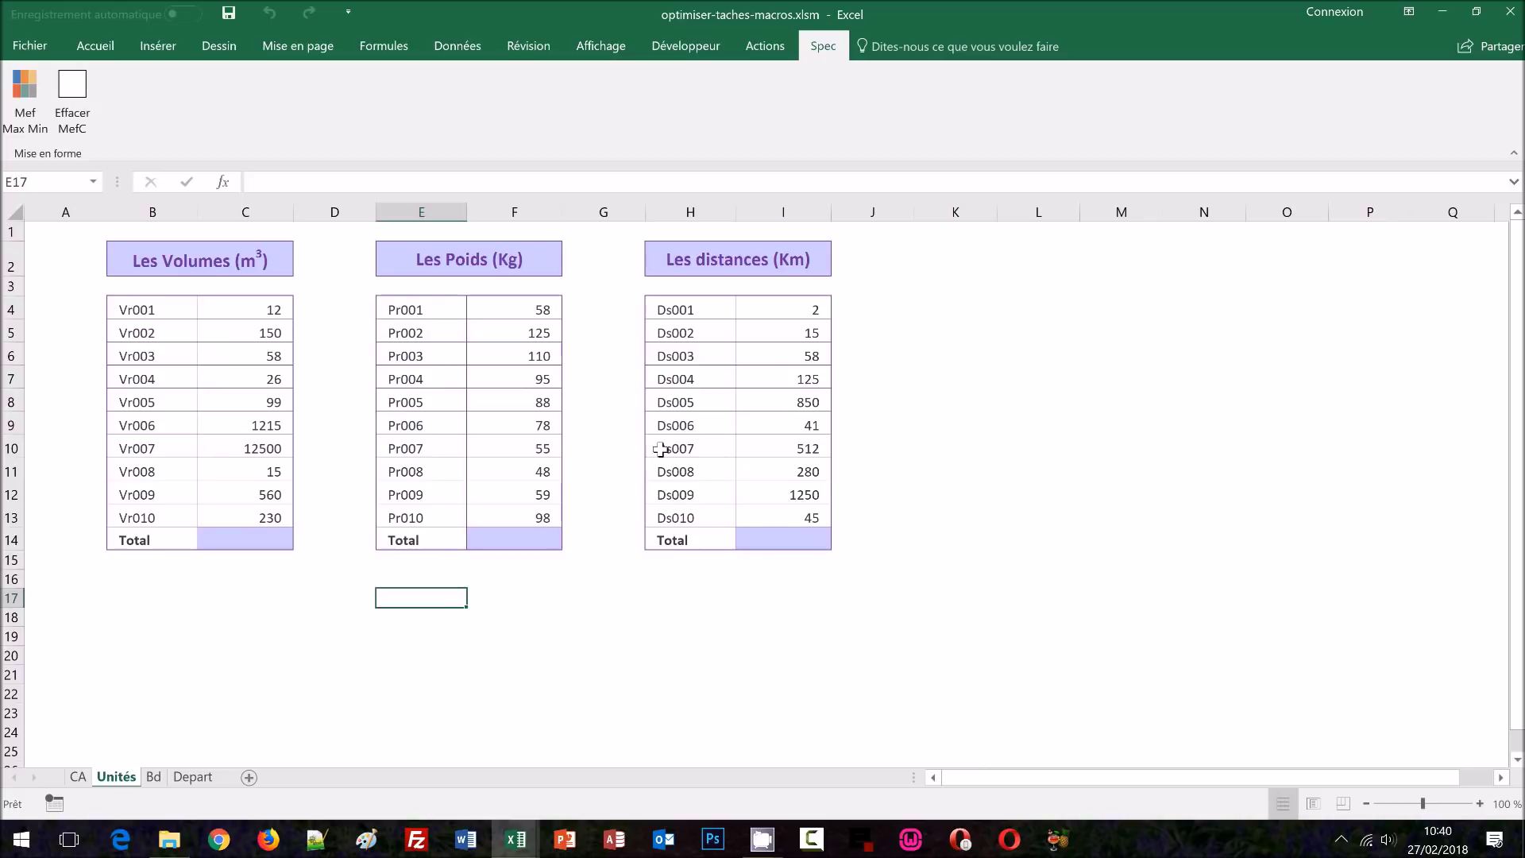
left_click(691, 44)
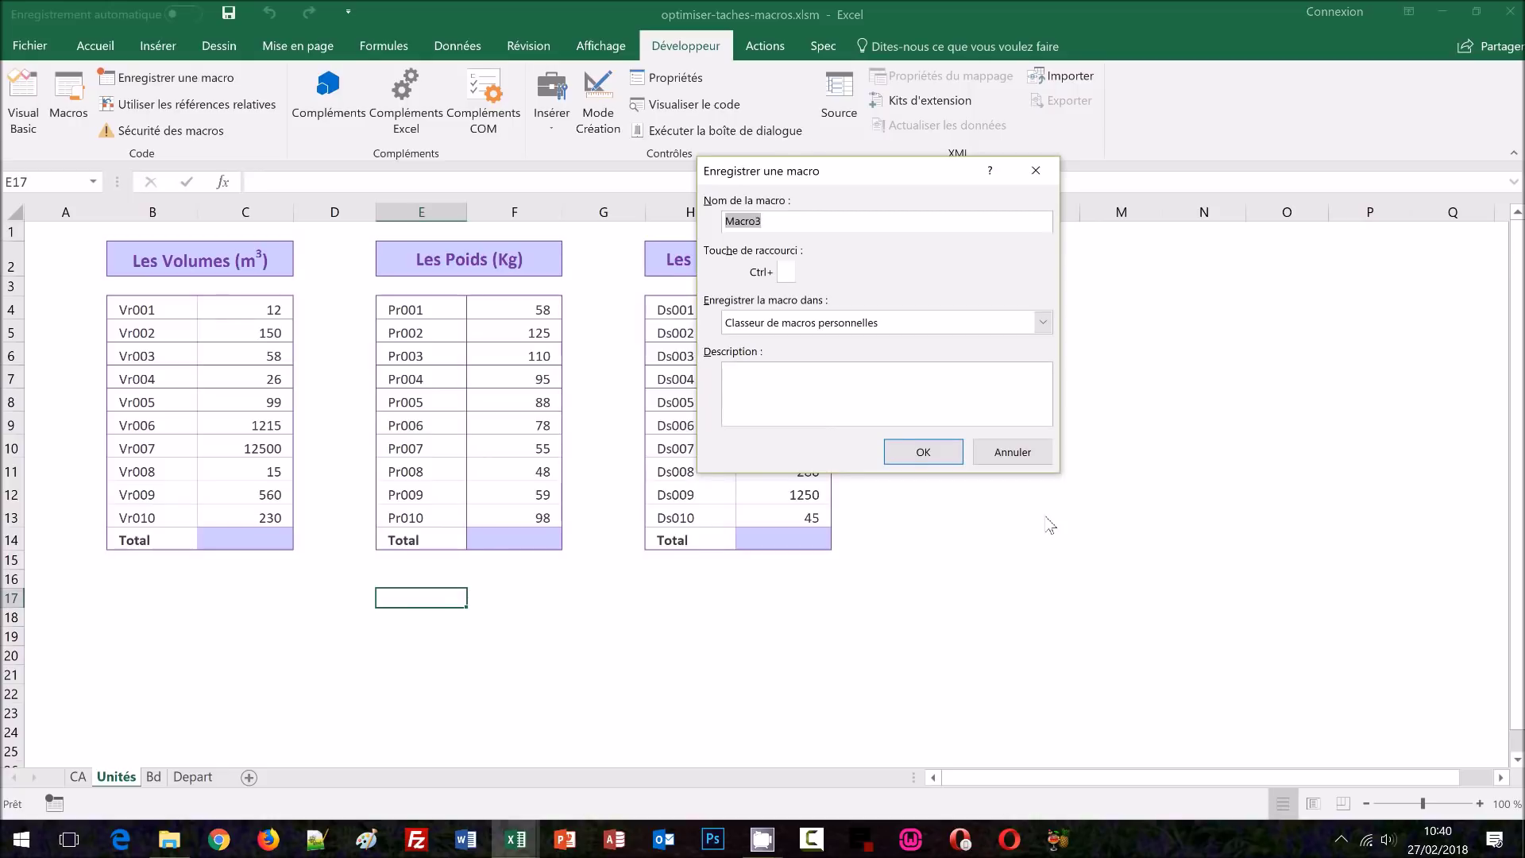
type("metreCube")
left_click(920, 452)
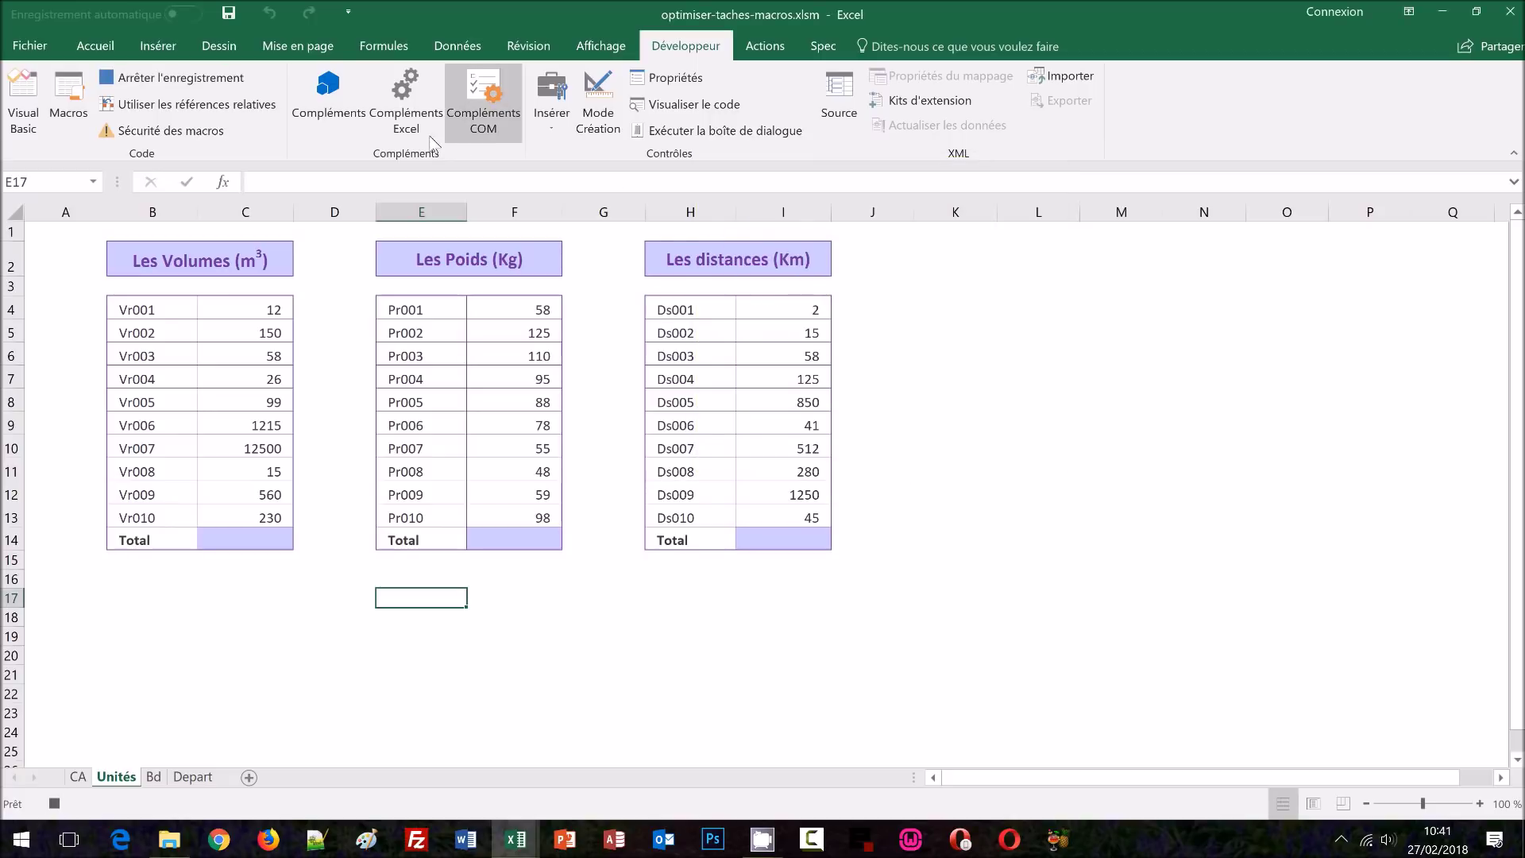
Step: Apply the custom number format # ##0" m³" to cell E17, building it on the existing # ##0 format
left_click(108, 53)
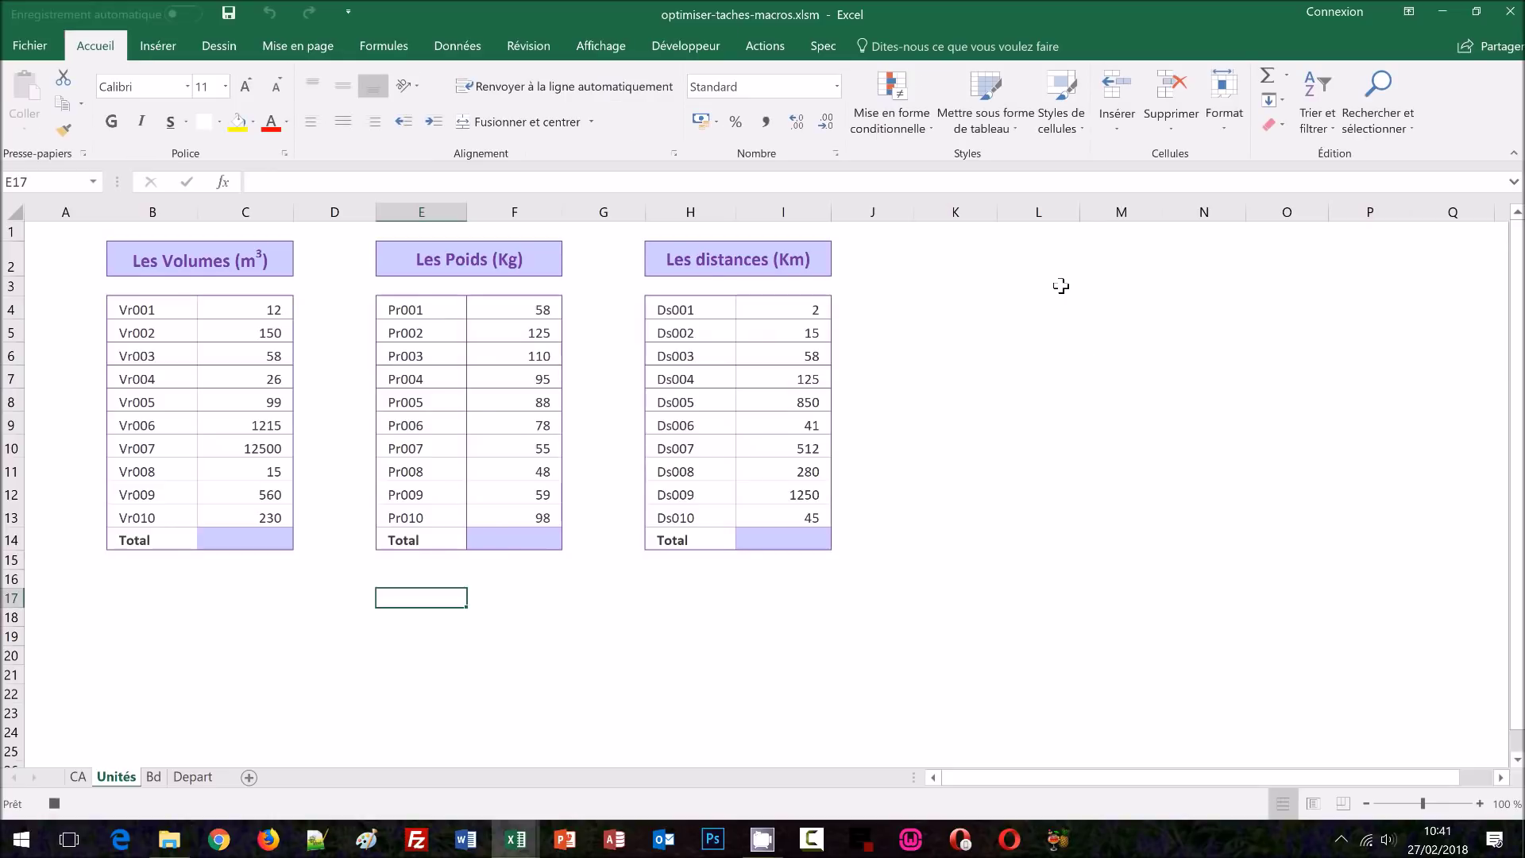
left_click(837, 89)
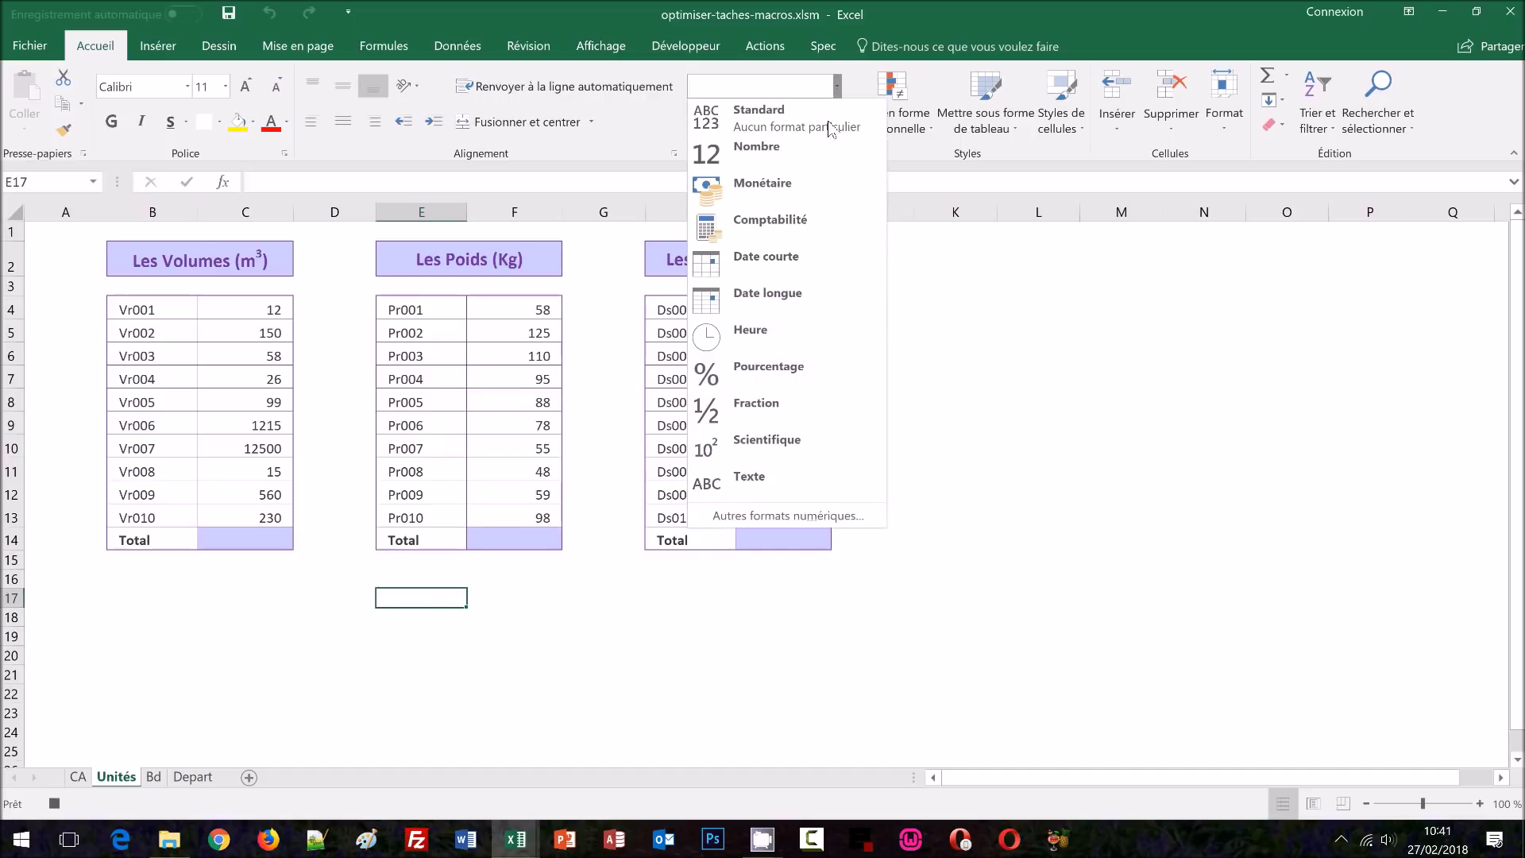
left_click(746, 515)
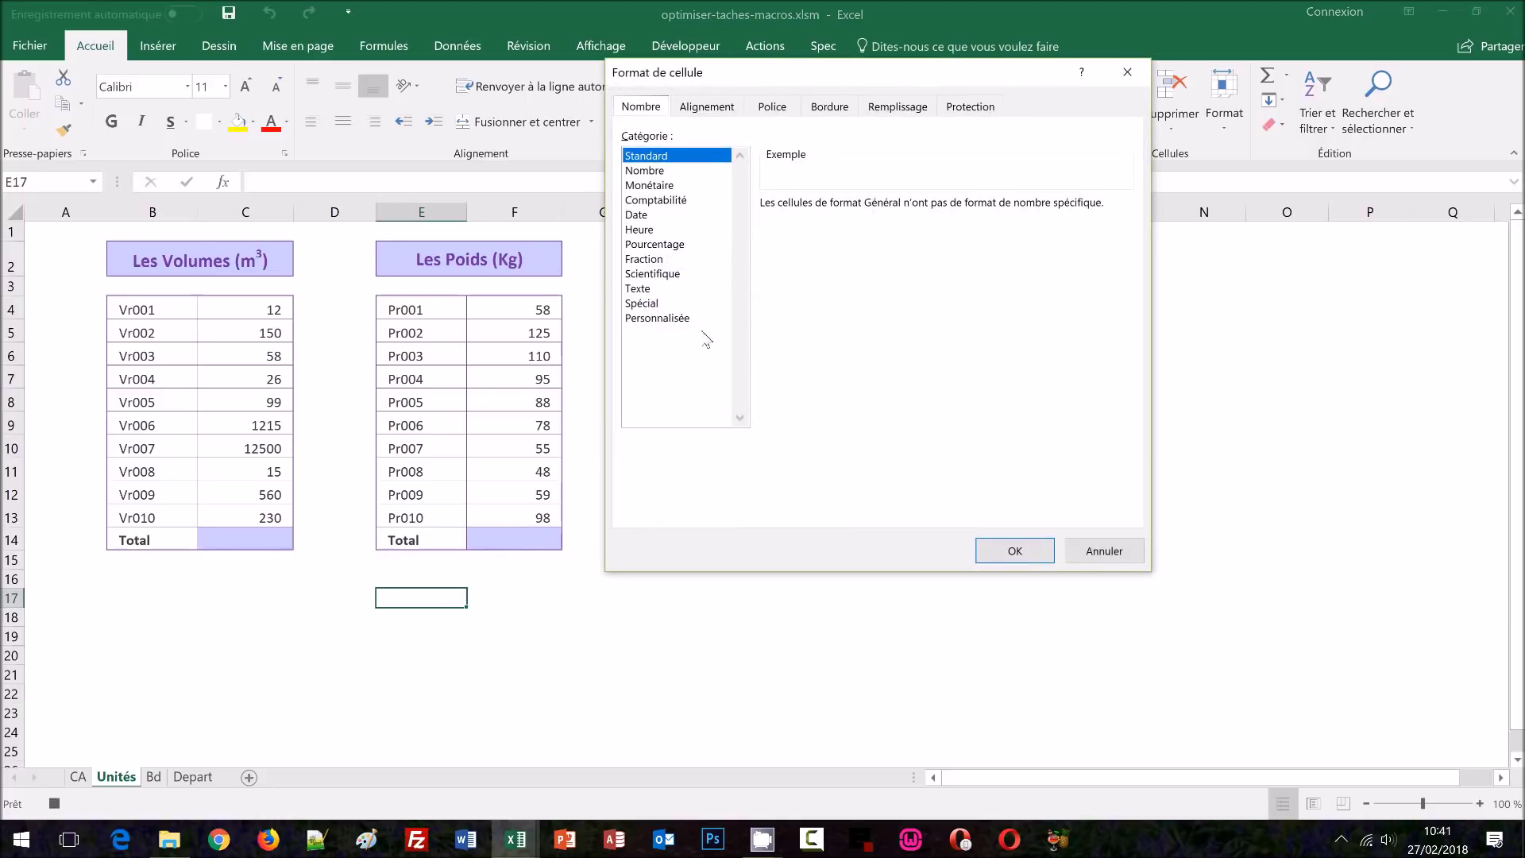
left_click_drag(761, 78, 723, 141)
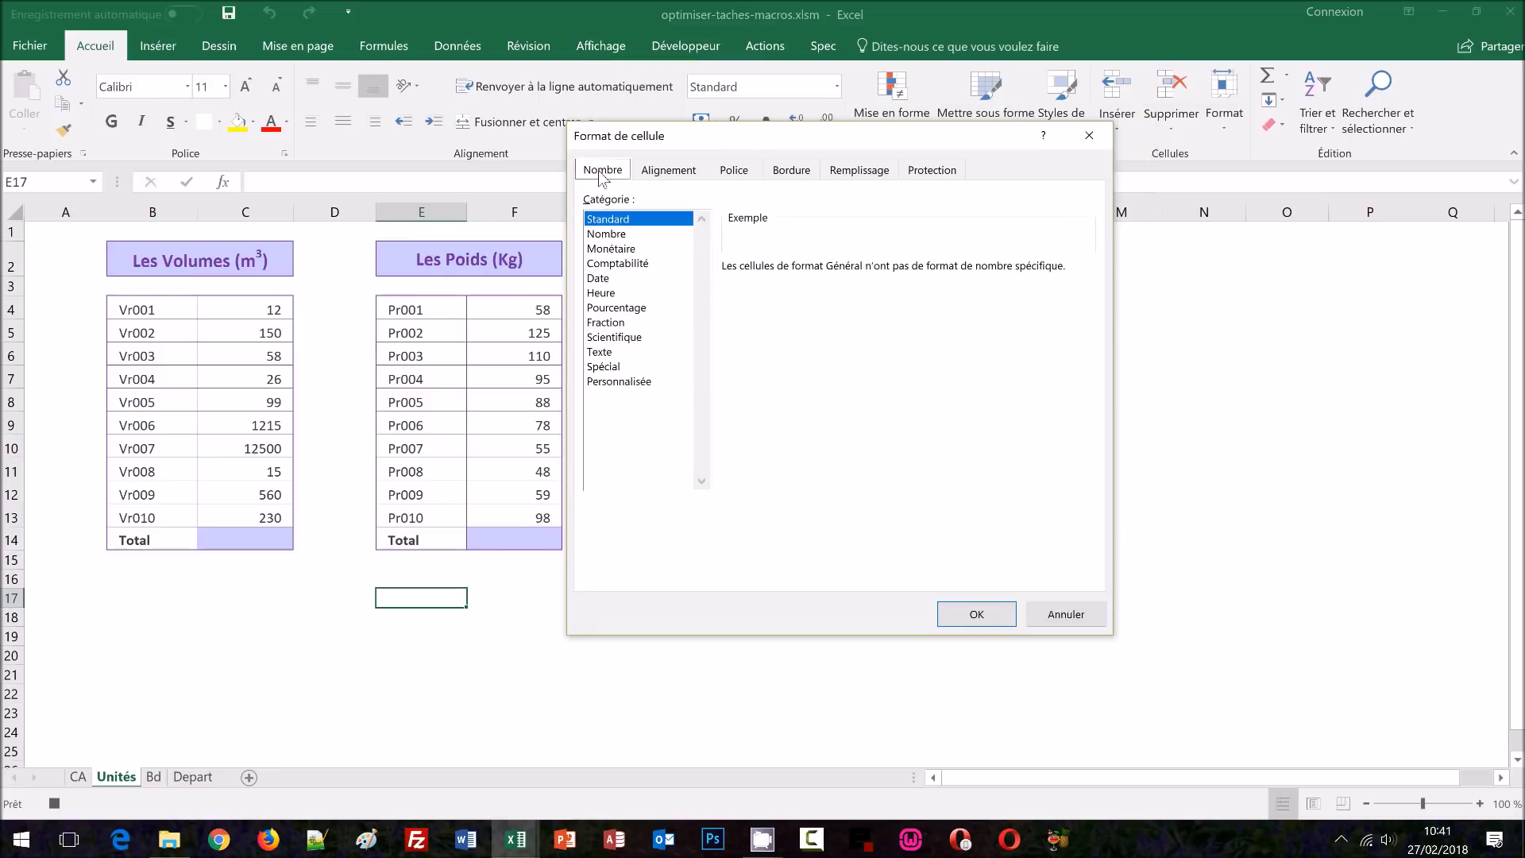
left_click(639, 382)
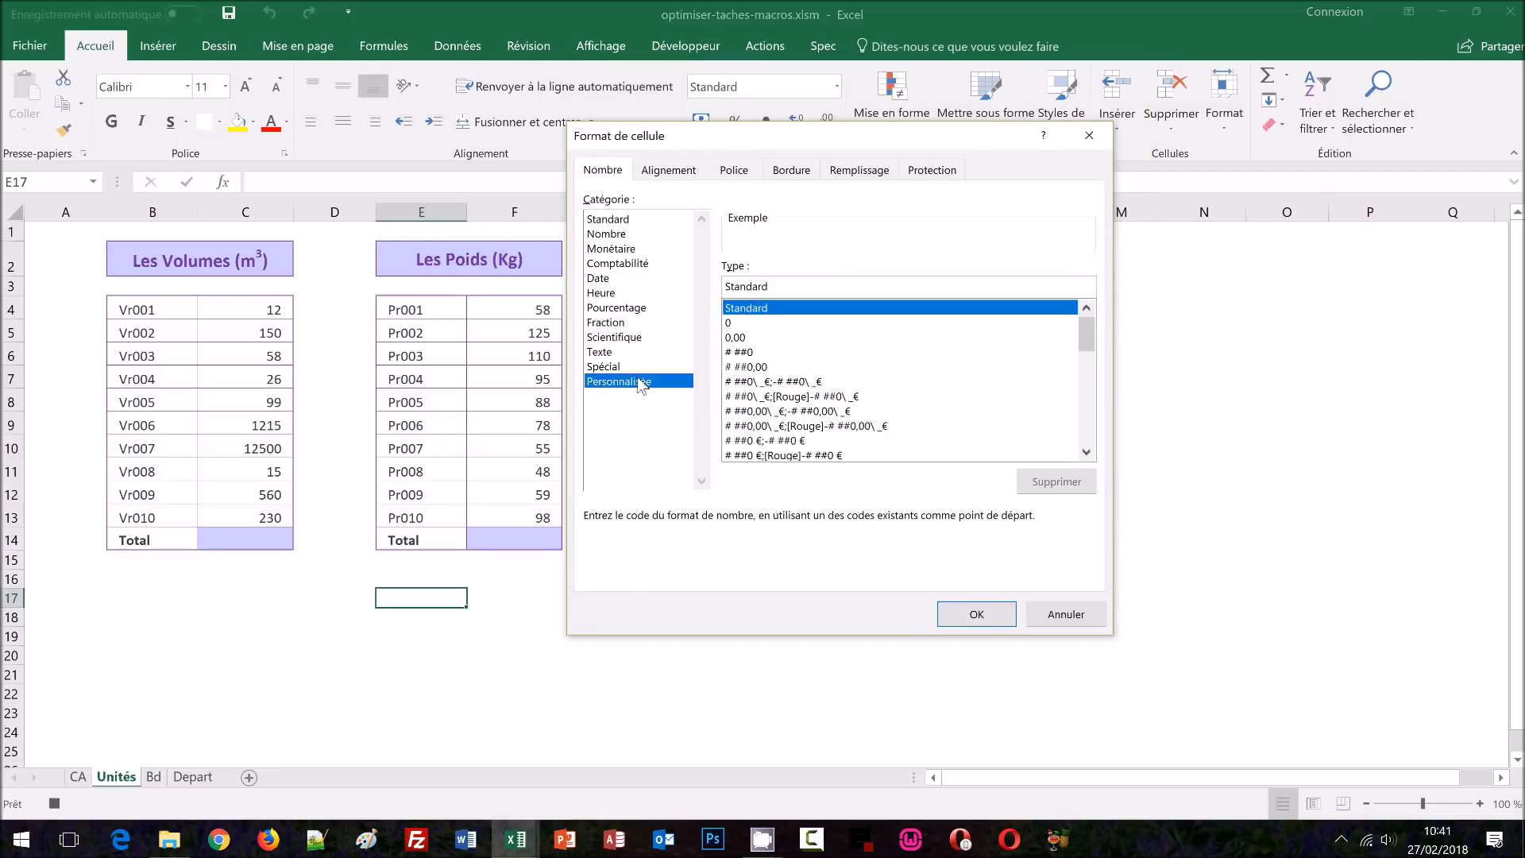
left_click(747, 354)
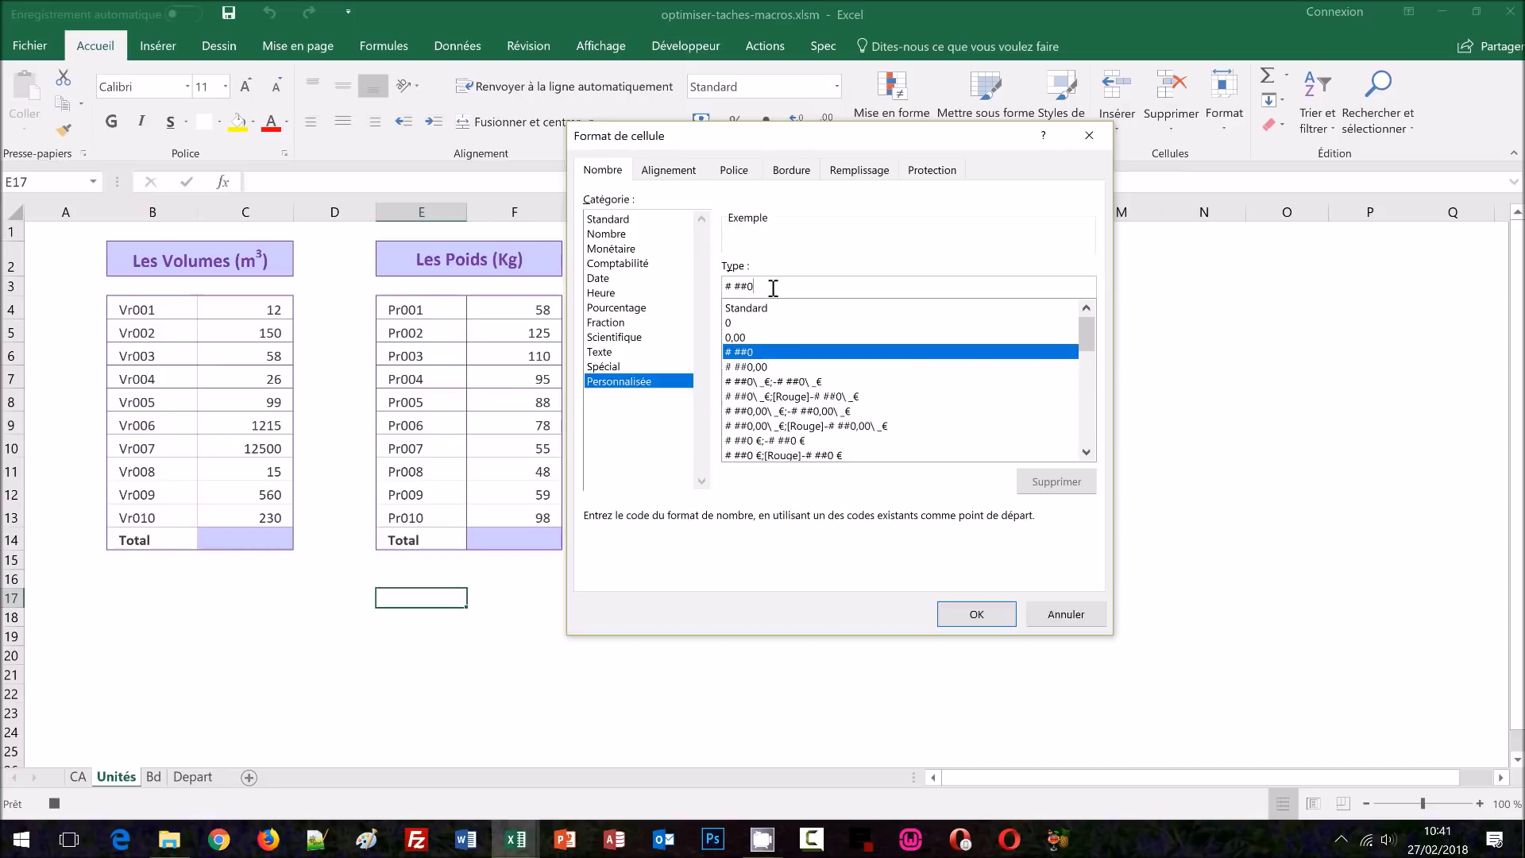
type("\"")
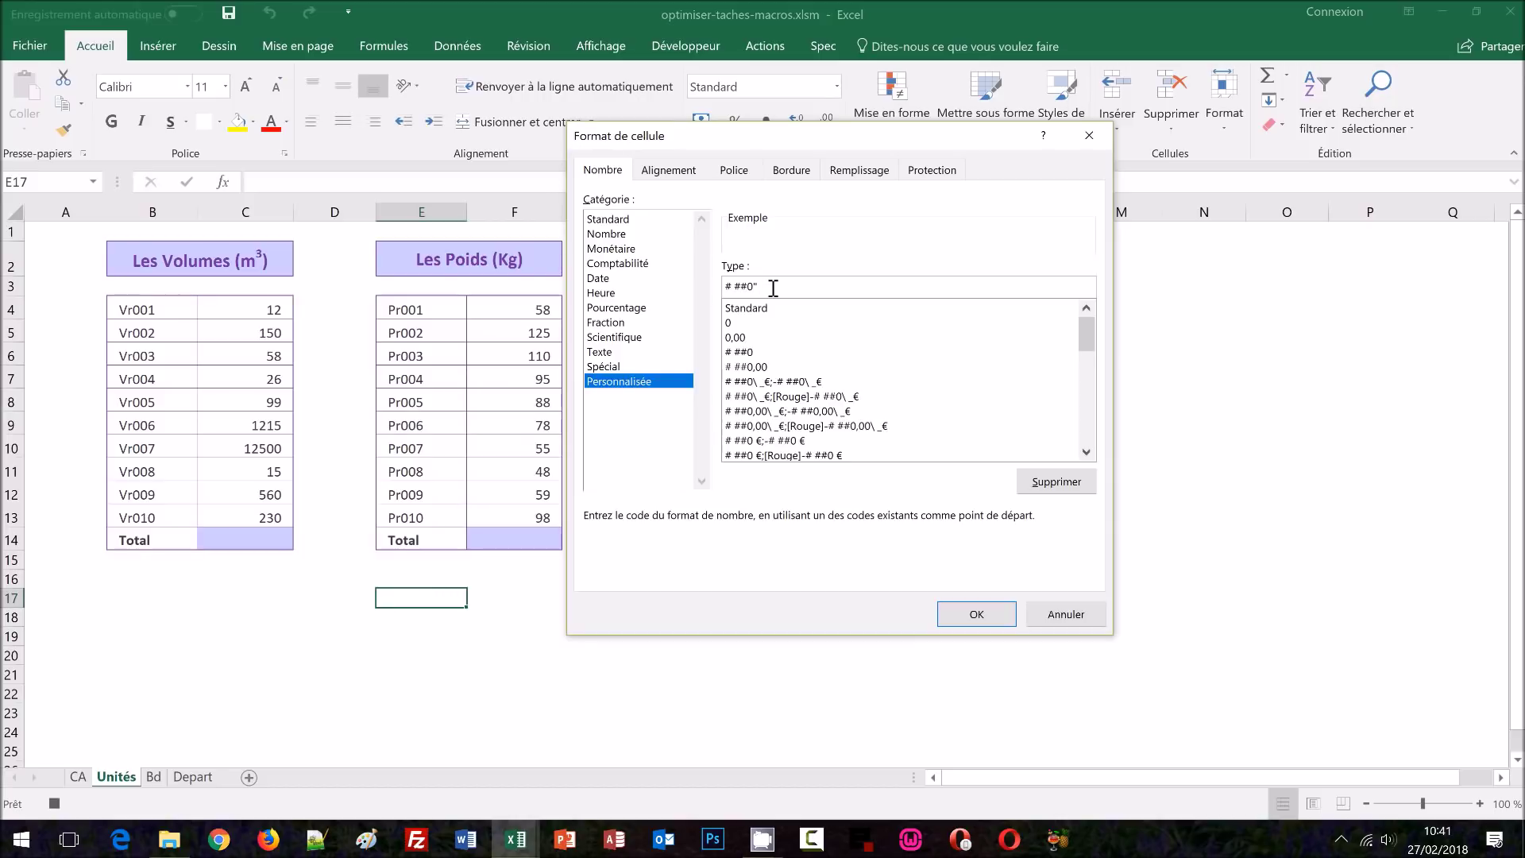
type(" m")
type("³\"")
left_click(971, 615)
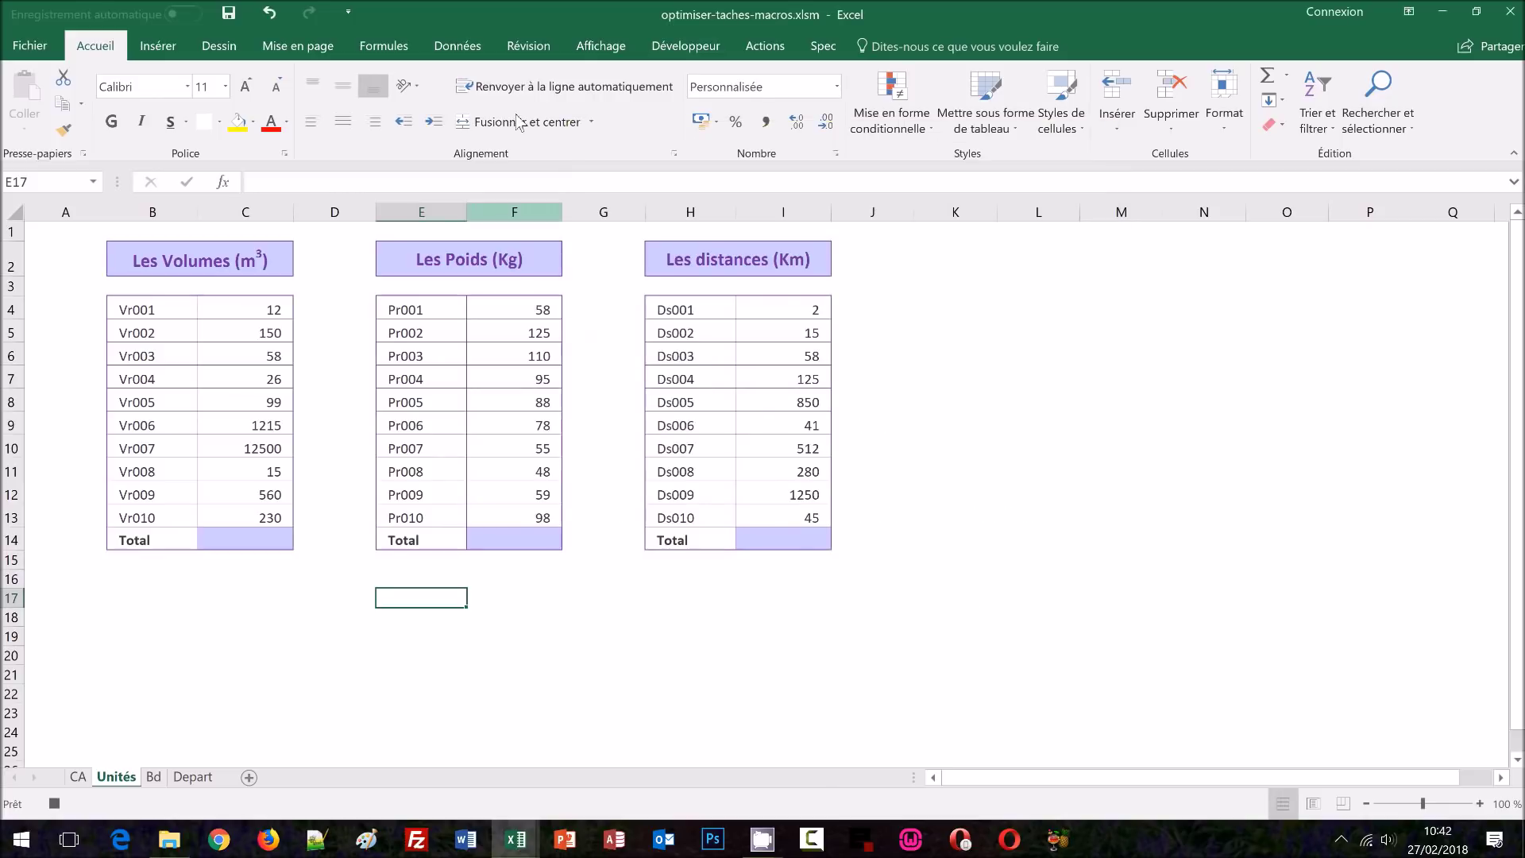
Step: Stop the metreCube recording and start recording a macro named Kilogrammes in the personal macro workbook
left_click(712, 54)
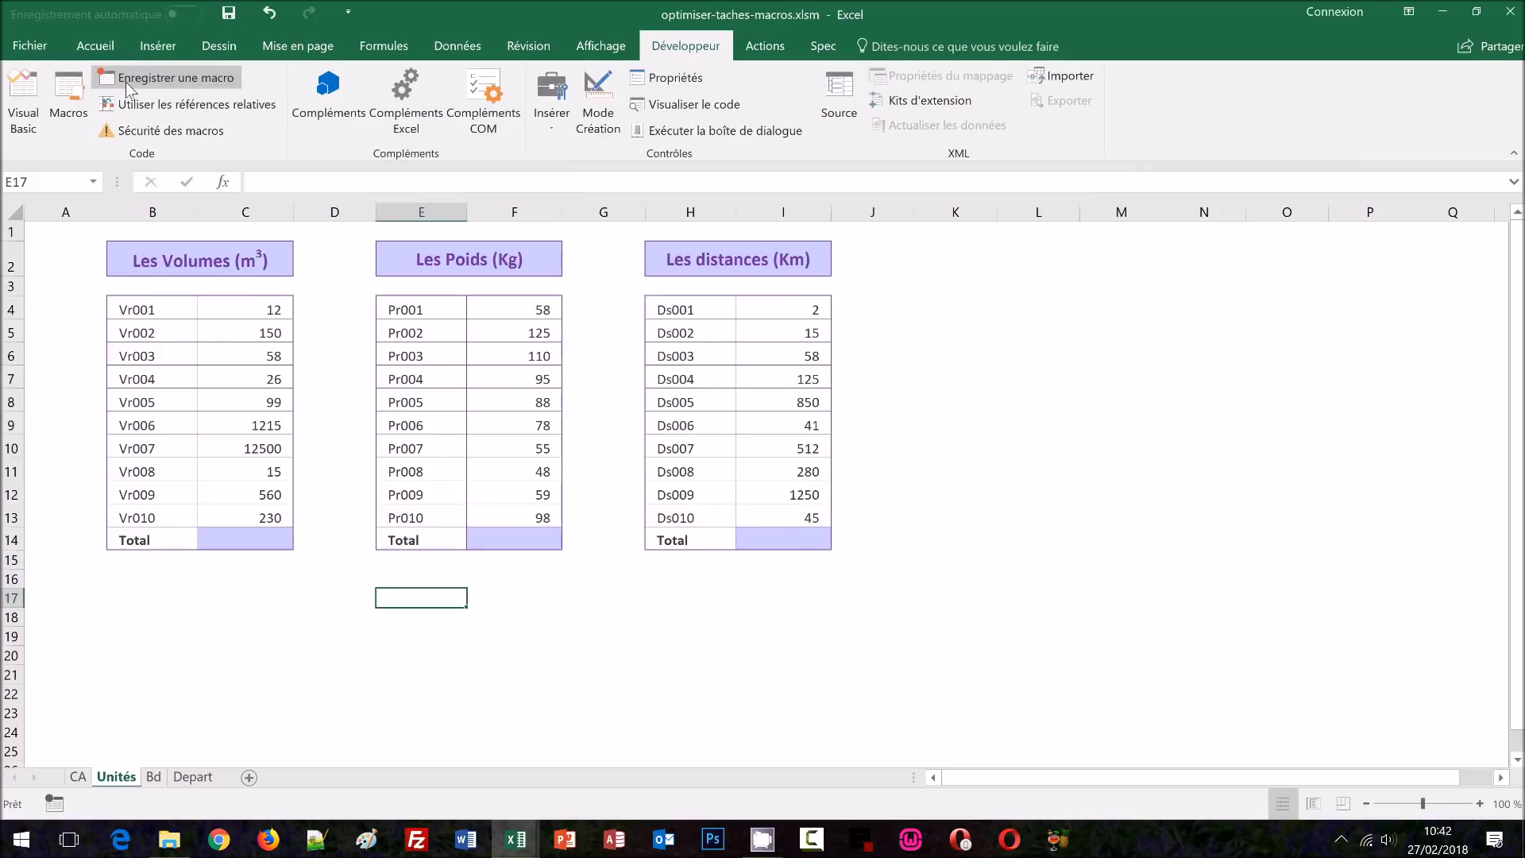
left_click(203, 86)
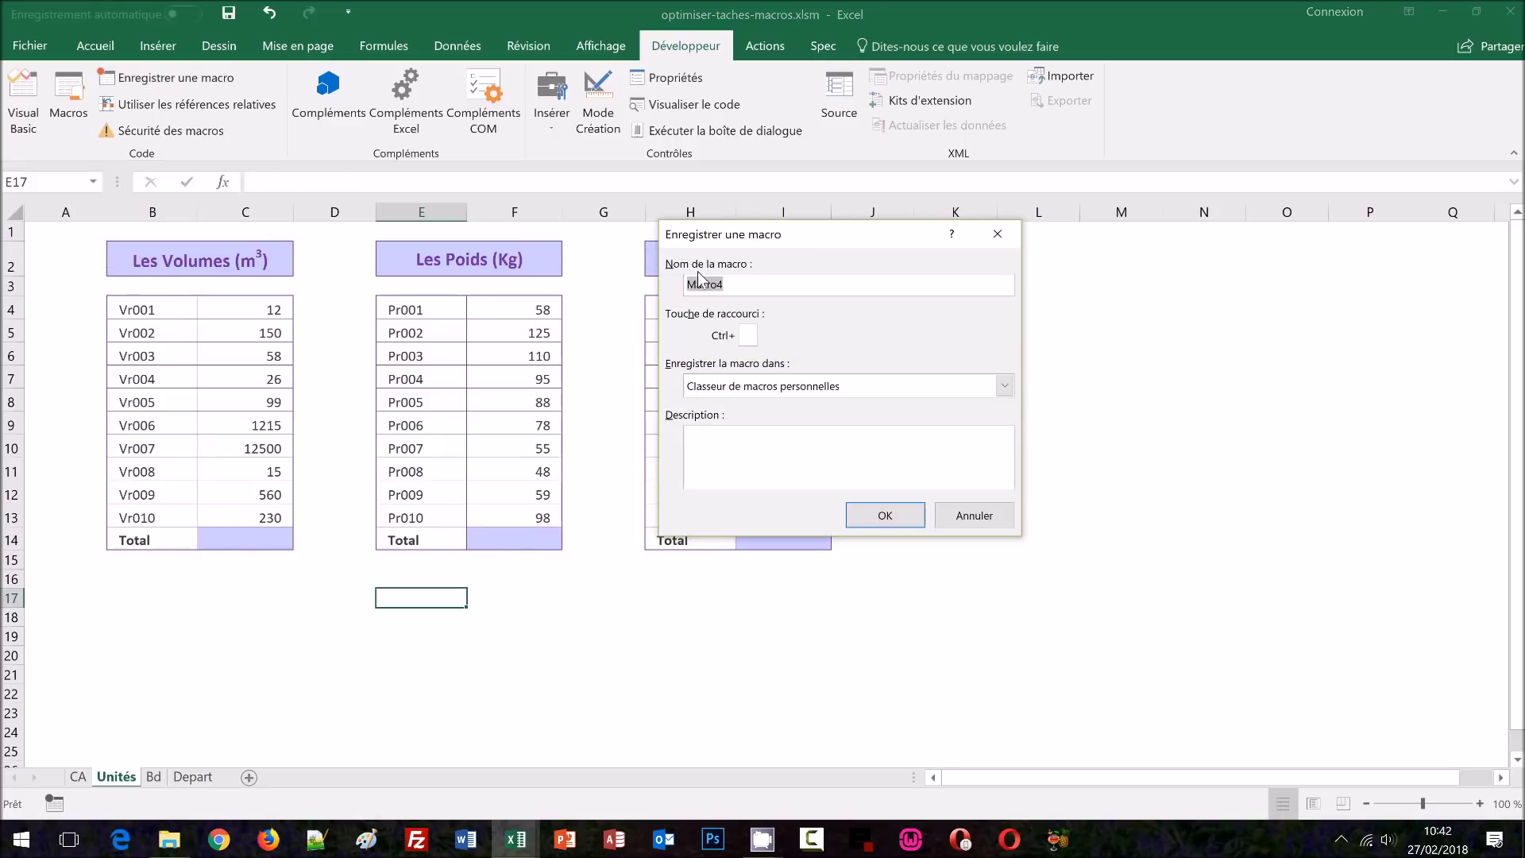
type("Kilogrammes")
left_click(877, 518)
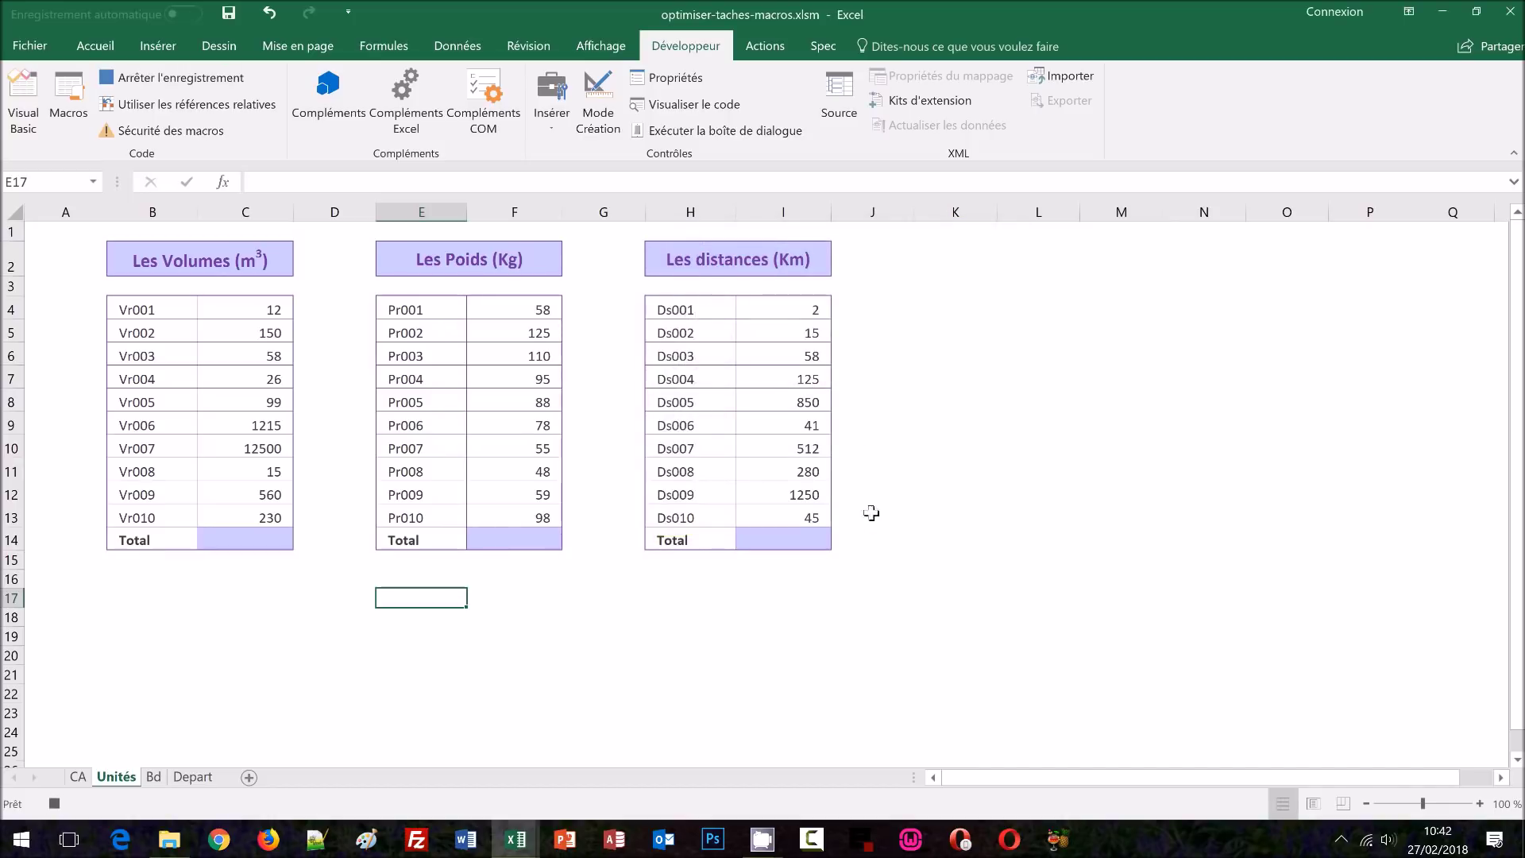
Step: Apply the custom number format # ##0" Kg" to cell E17, building it on the existing # ##0 format
left_click(97, 48)
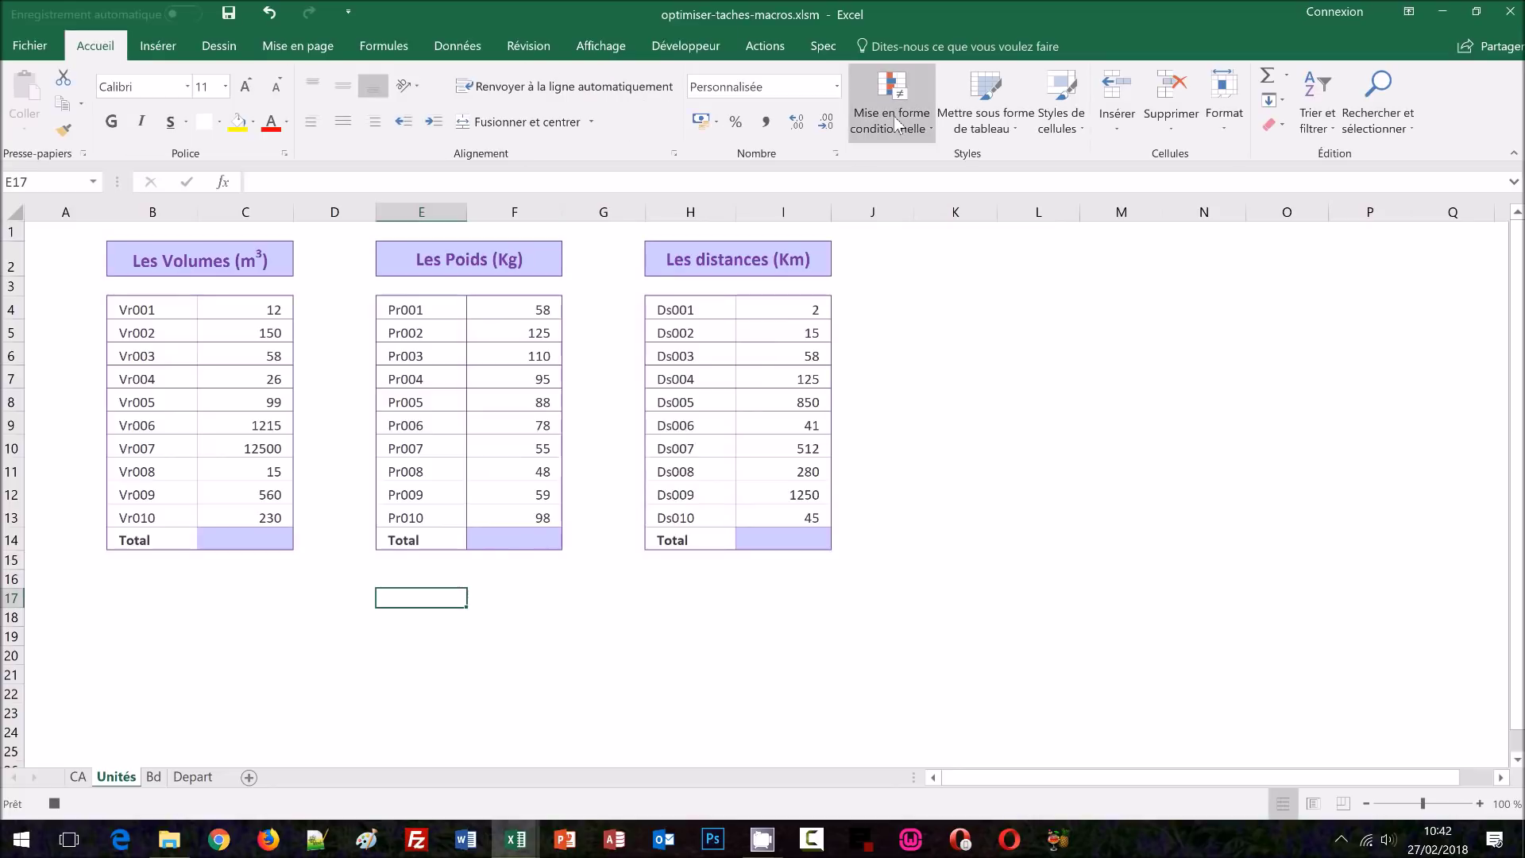
left_click(838, 89)
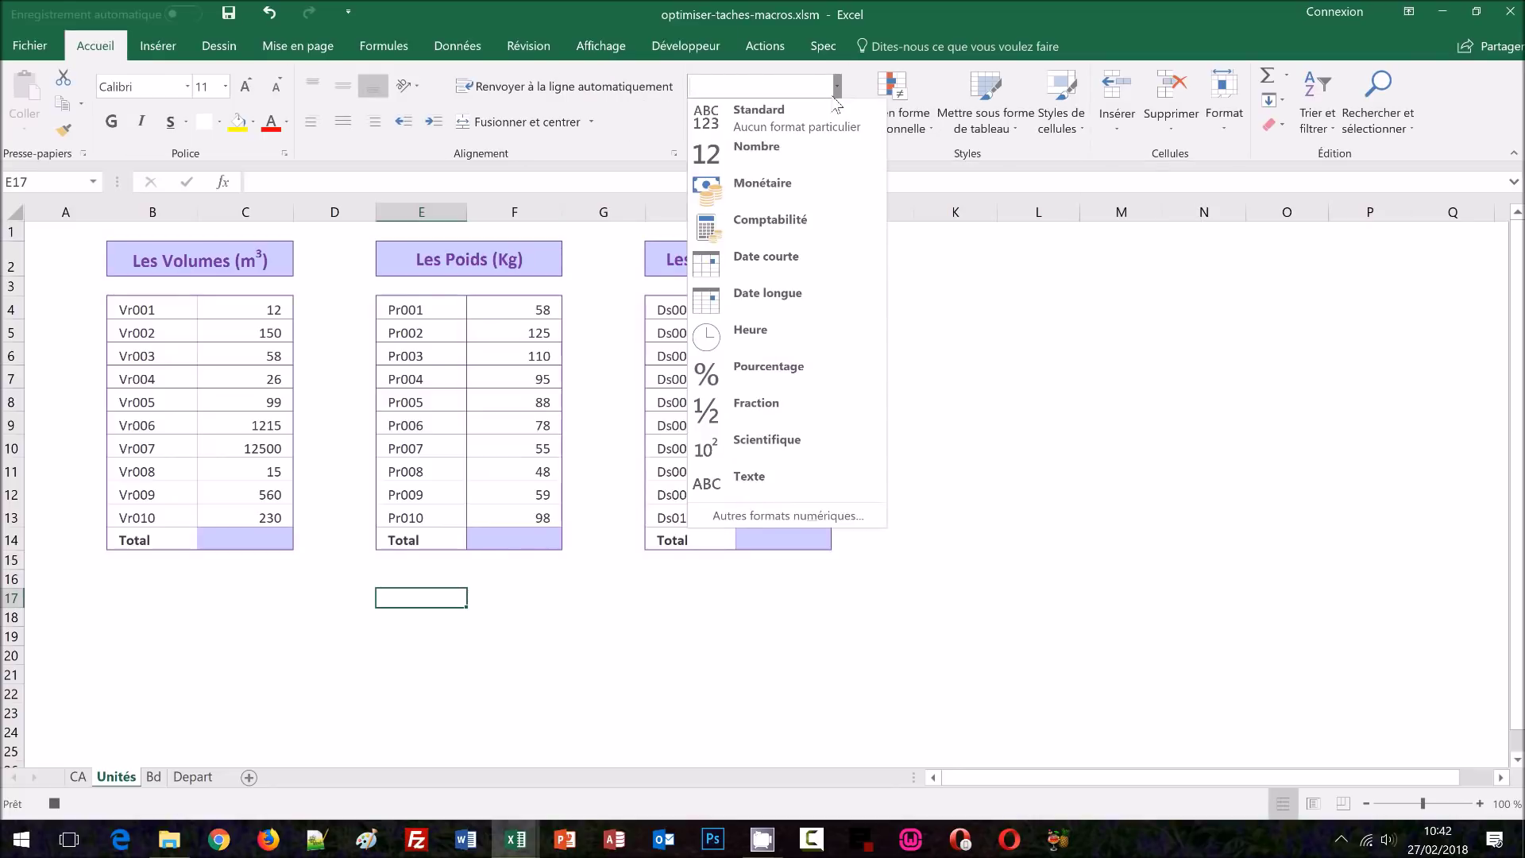
left_click(805, 517)
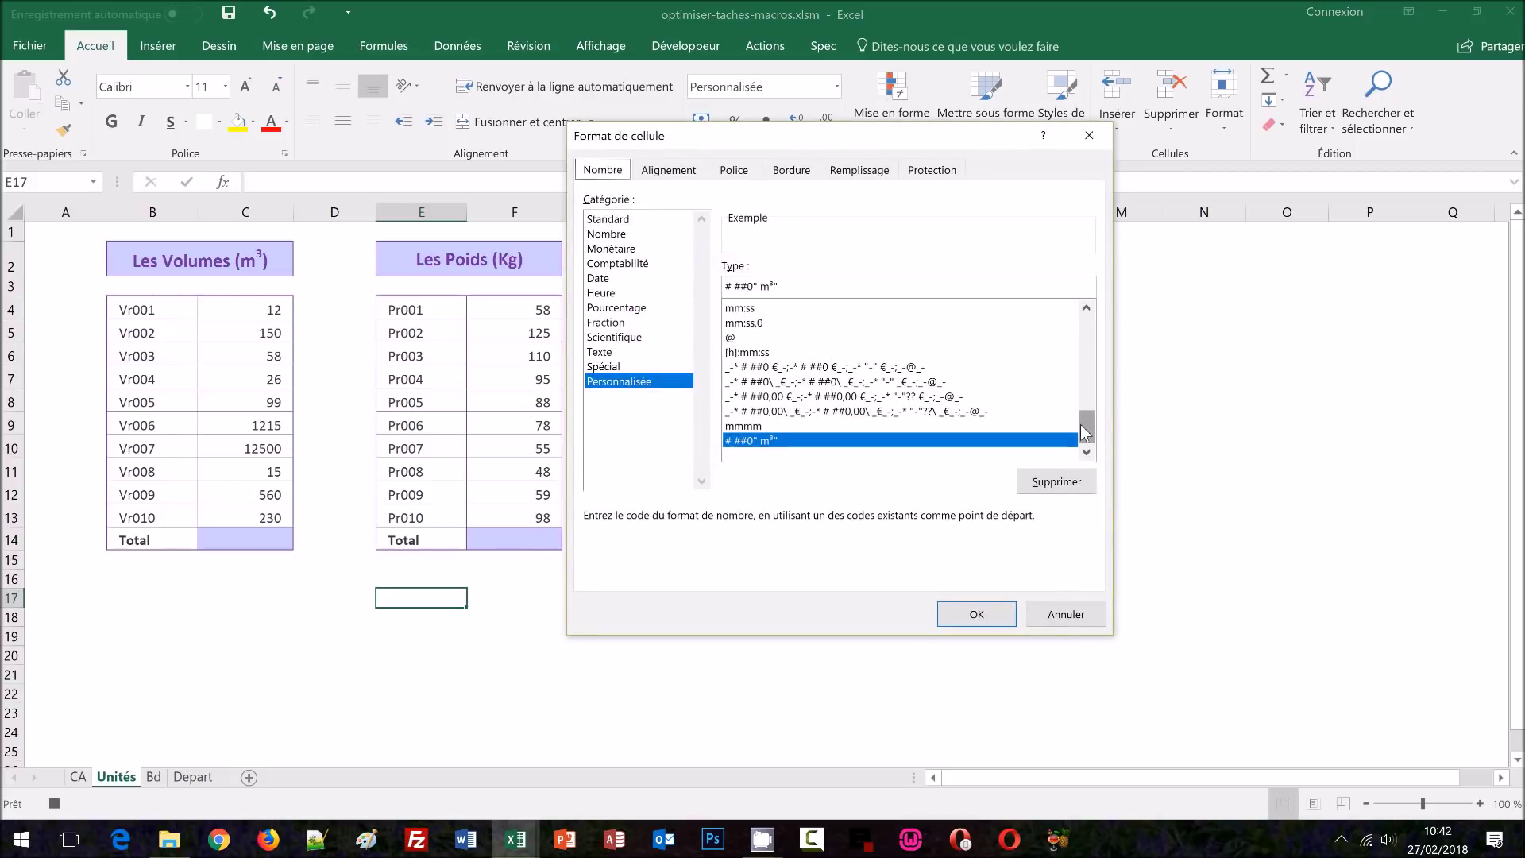
scroll(1085, 409, "up", 2)
left_click_drag(1090, 402, 1095, 314)
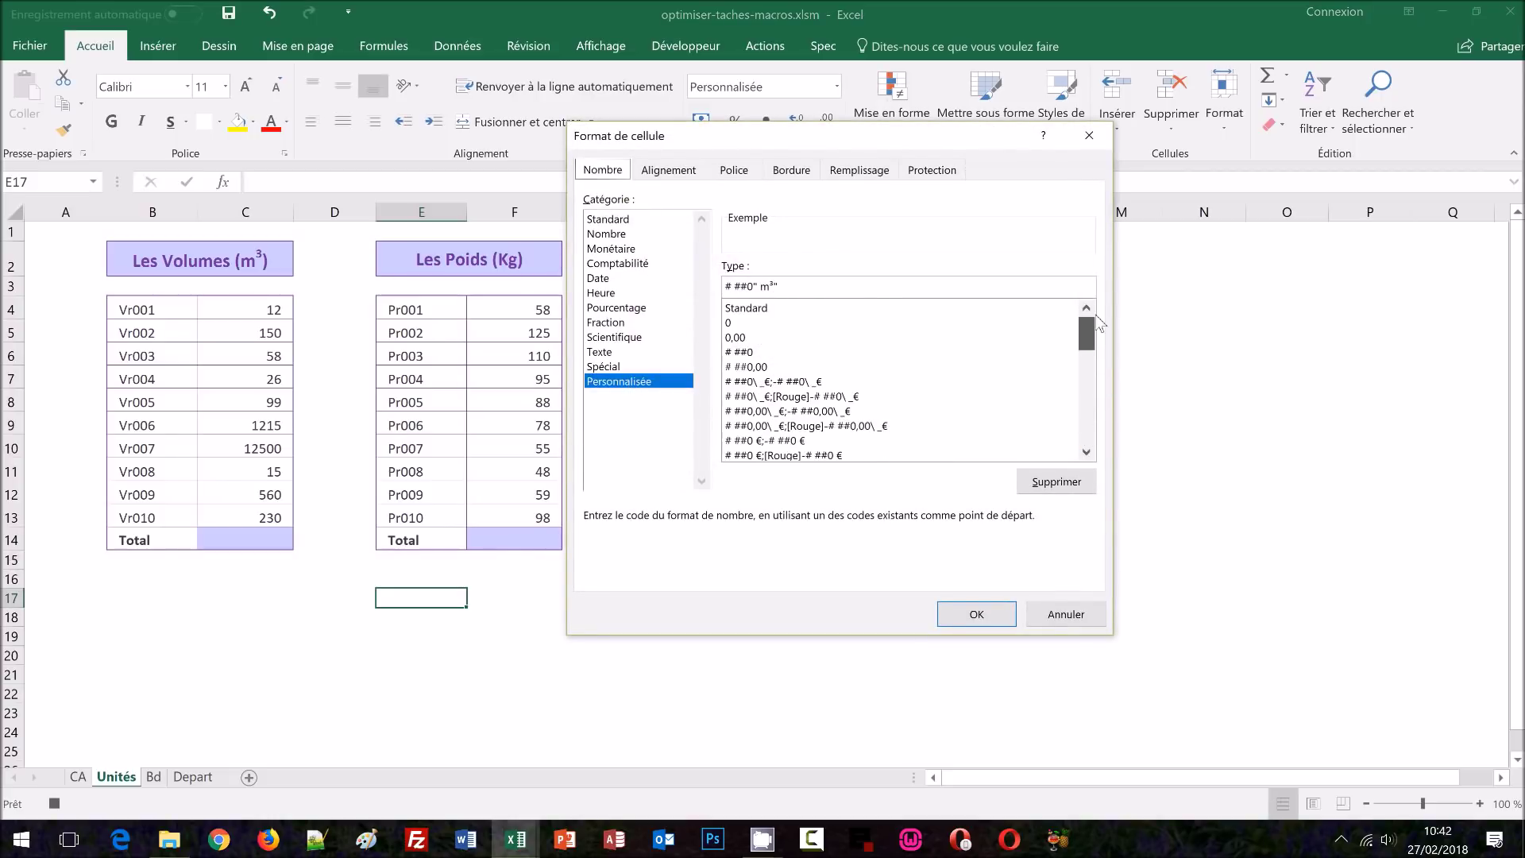
left_click(749, 354)
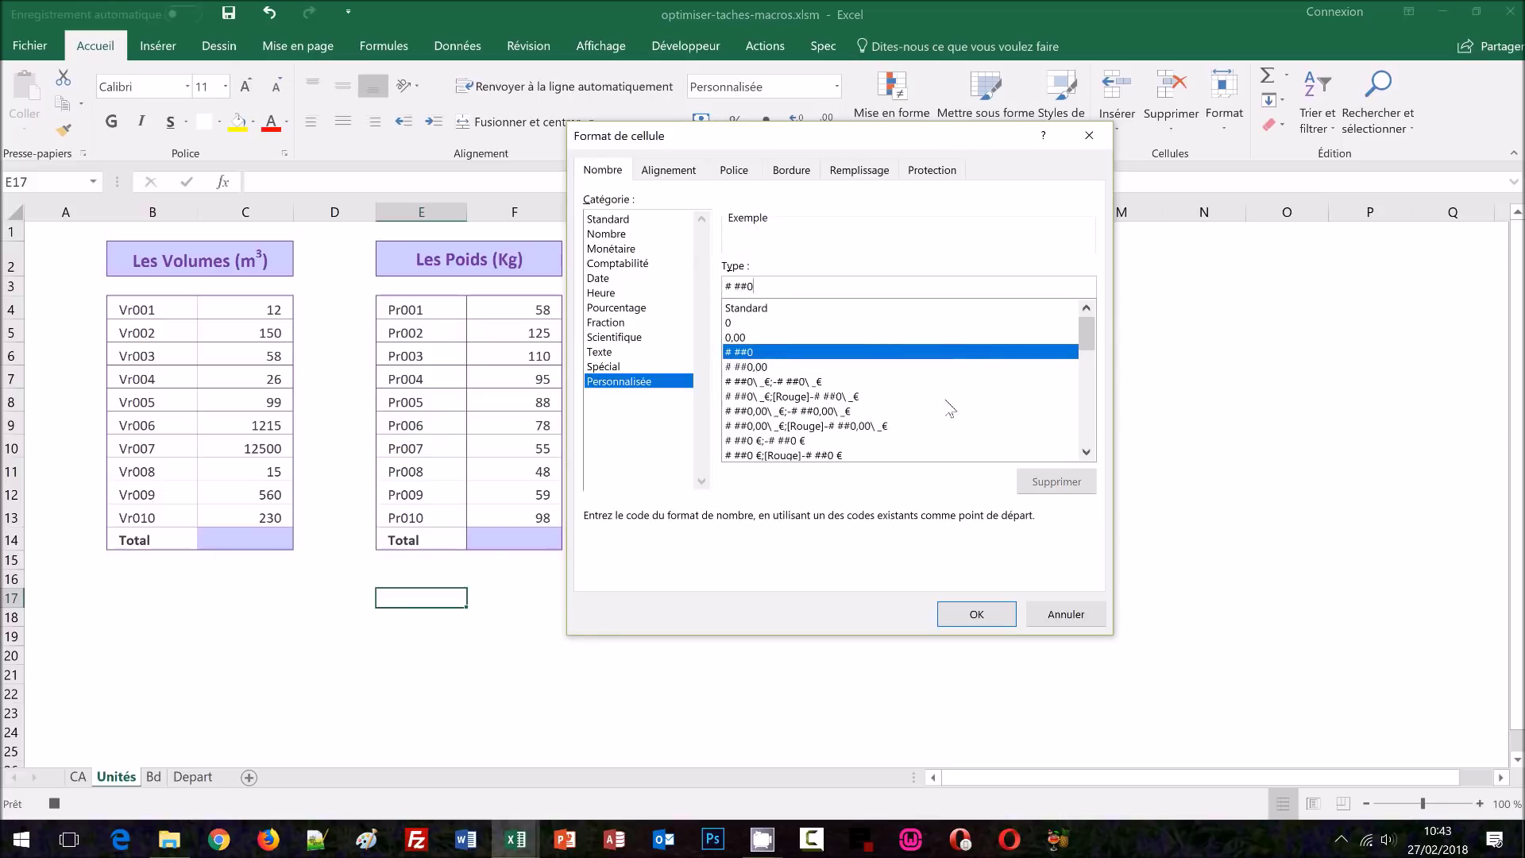
type("\"")
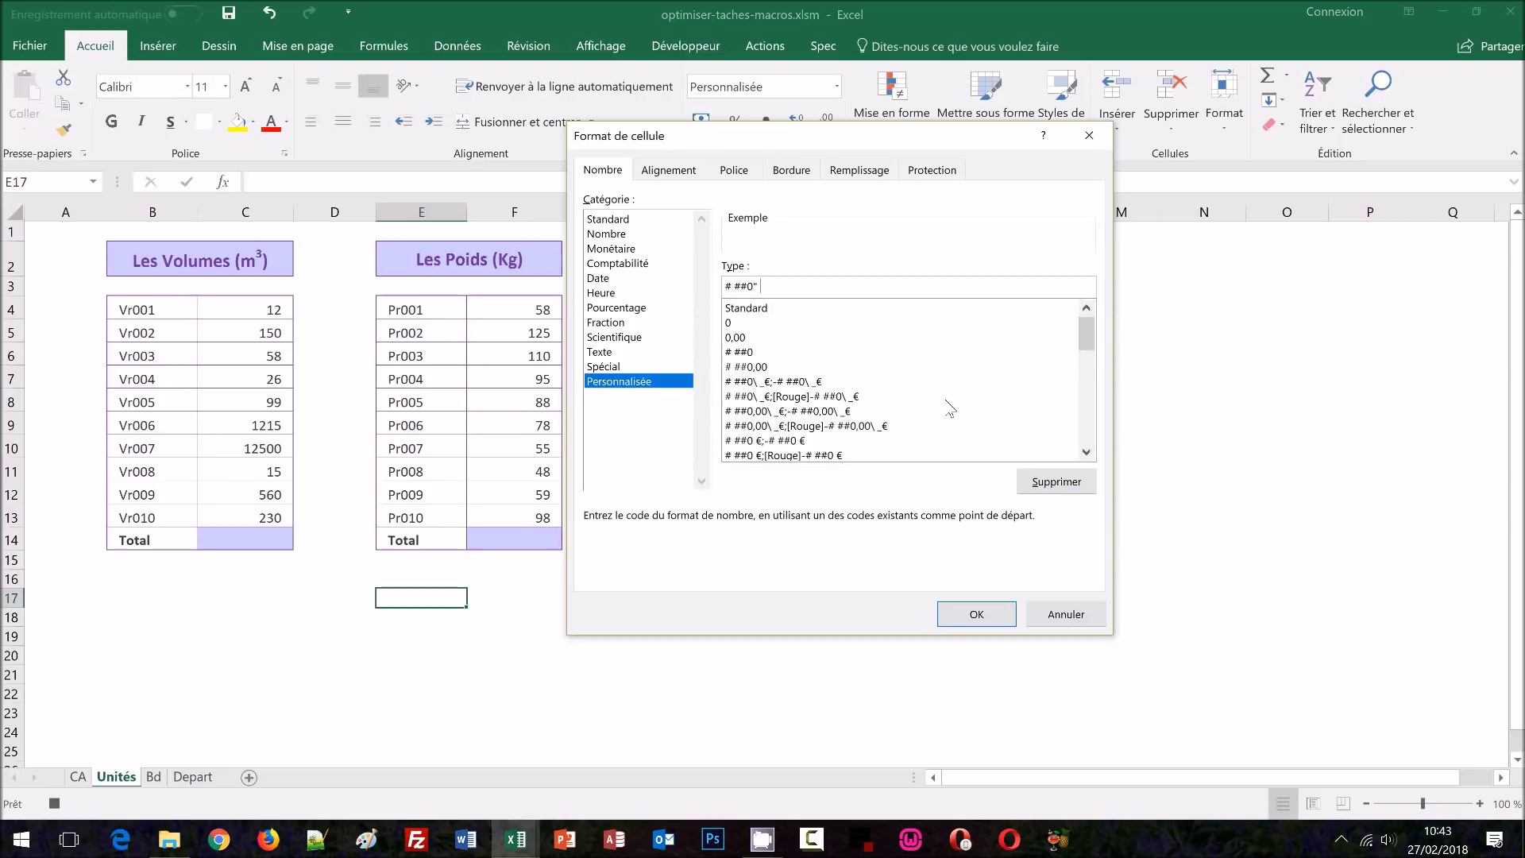
type("Kg\"")
left_click(977, 613)
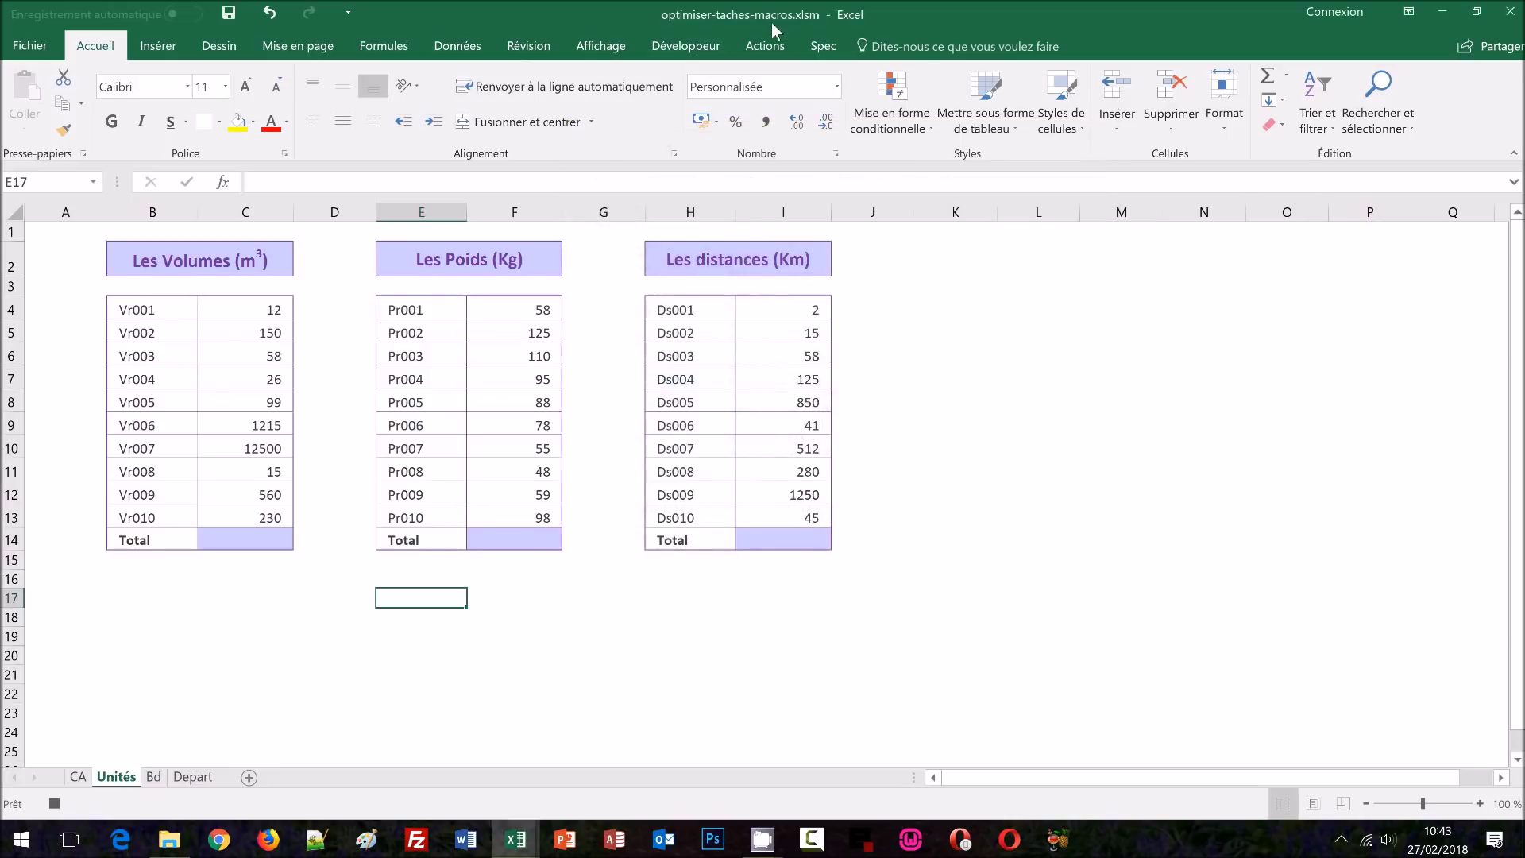
Step: Stop the Kilogrammes recording and start recording a macro named Kilometres in the personal macro workbook
left_click(677, 47)
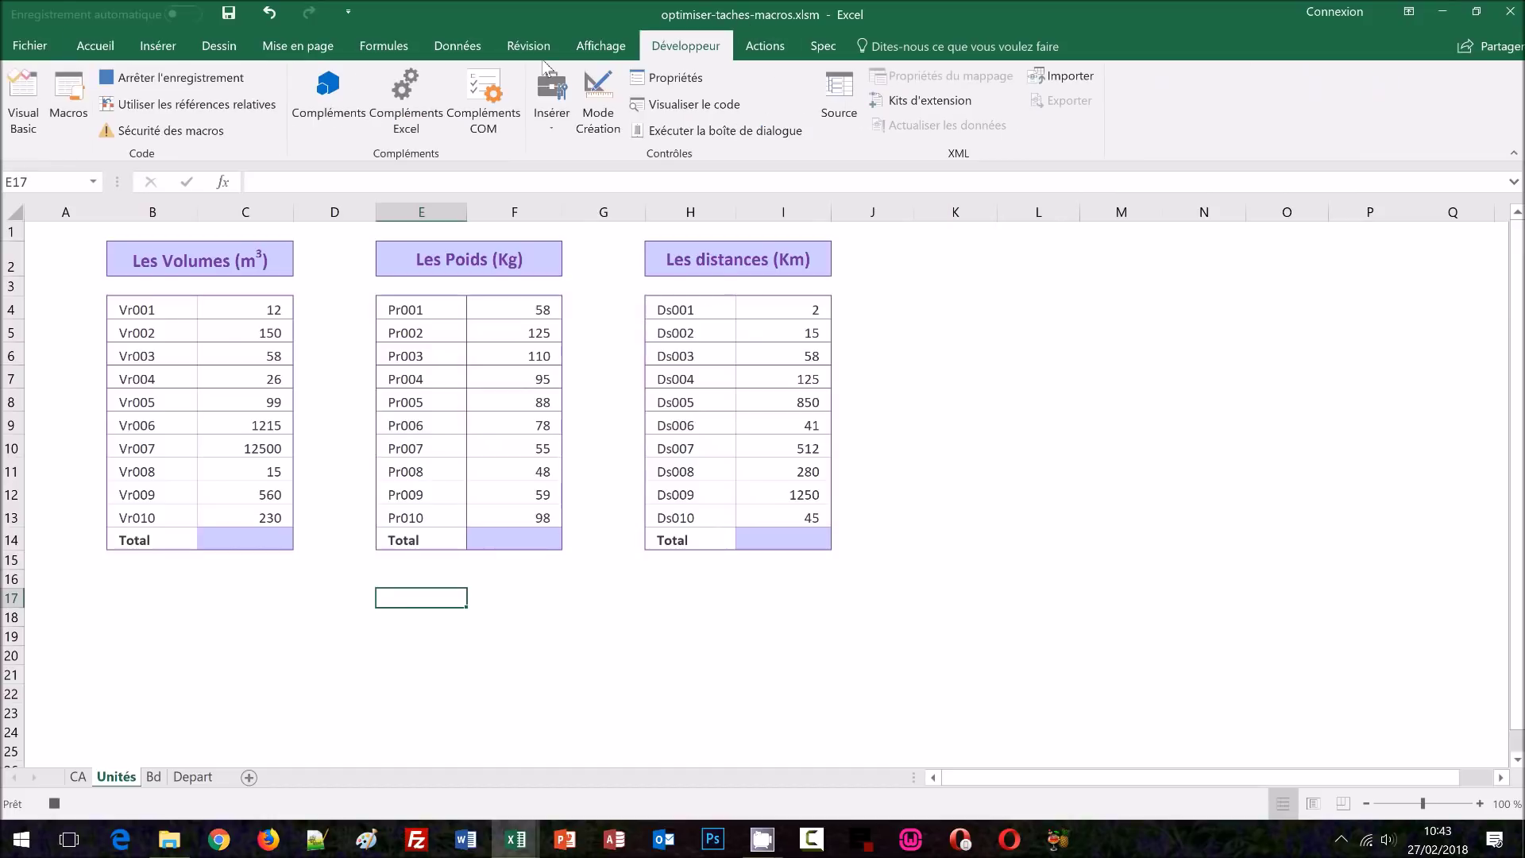
left_click(191, 79)
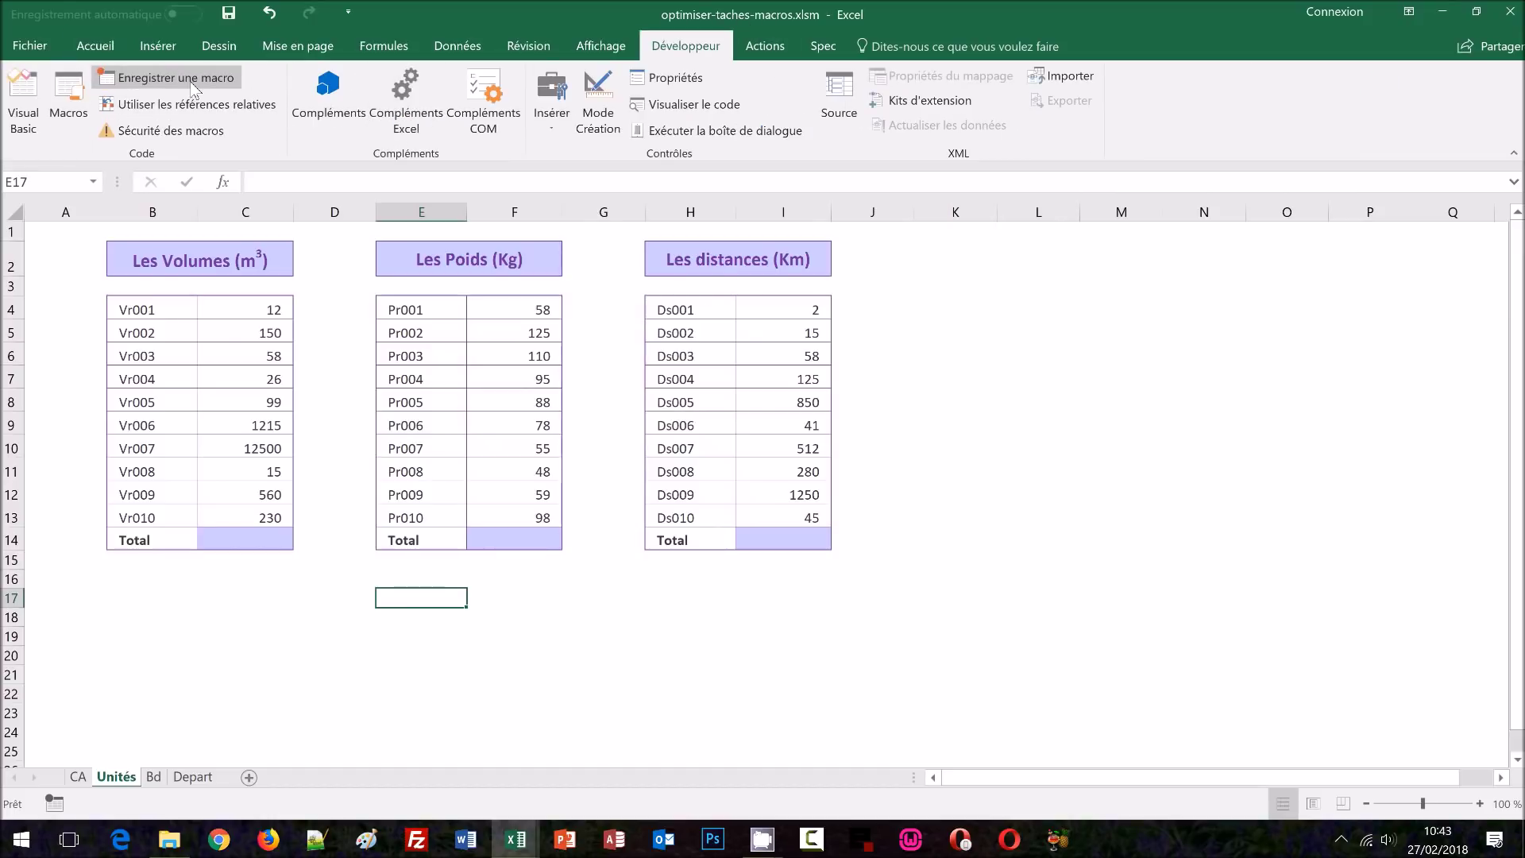
left_click(191, 83)
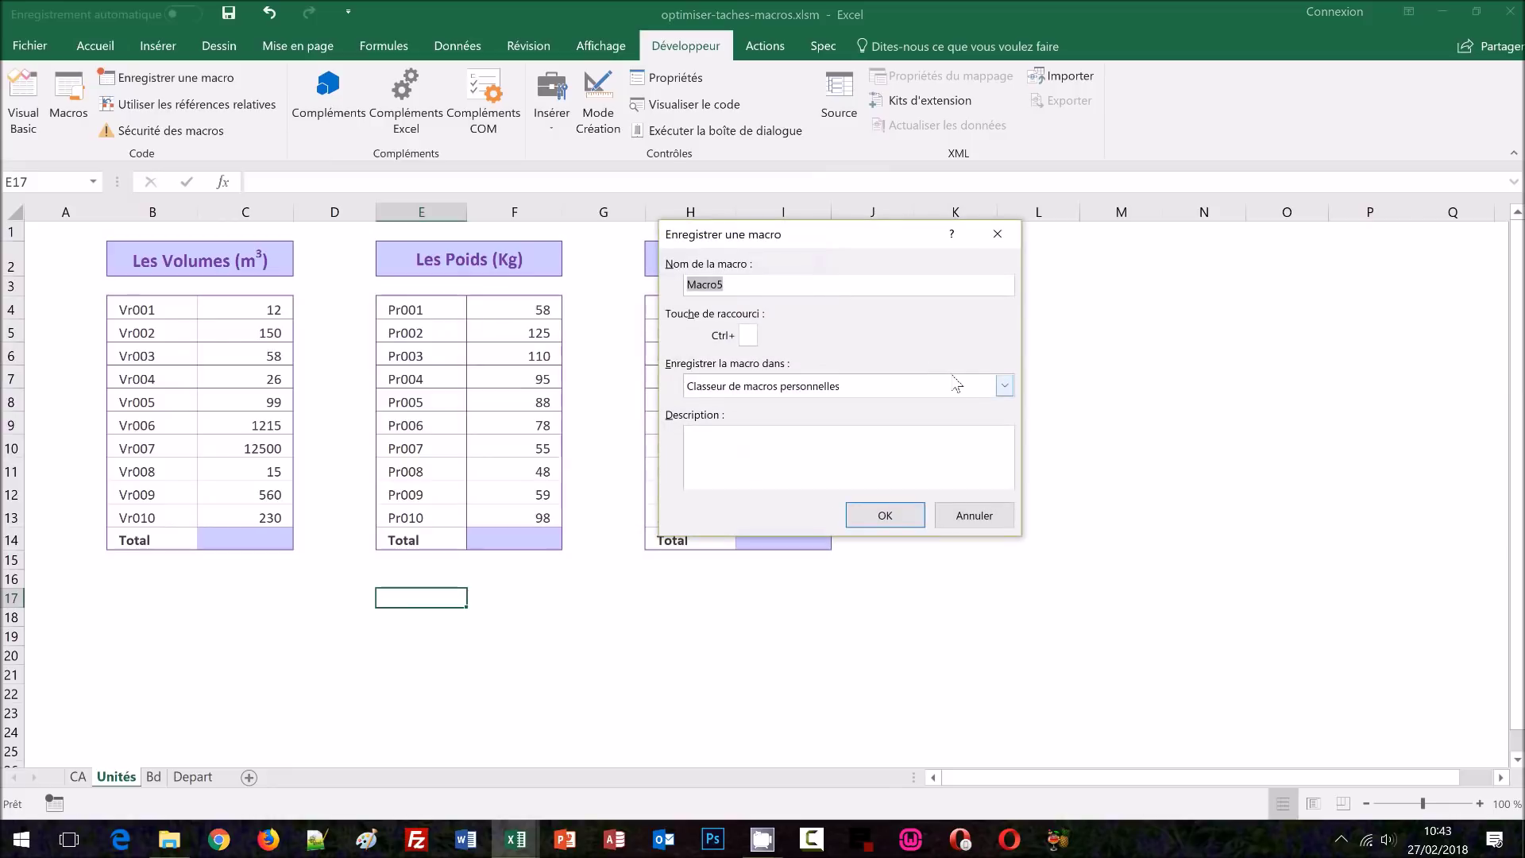
type("Kilometres")
left_click(864, 515)
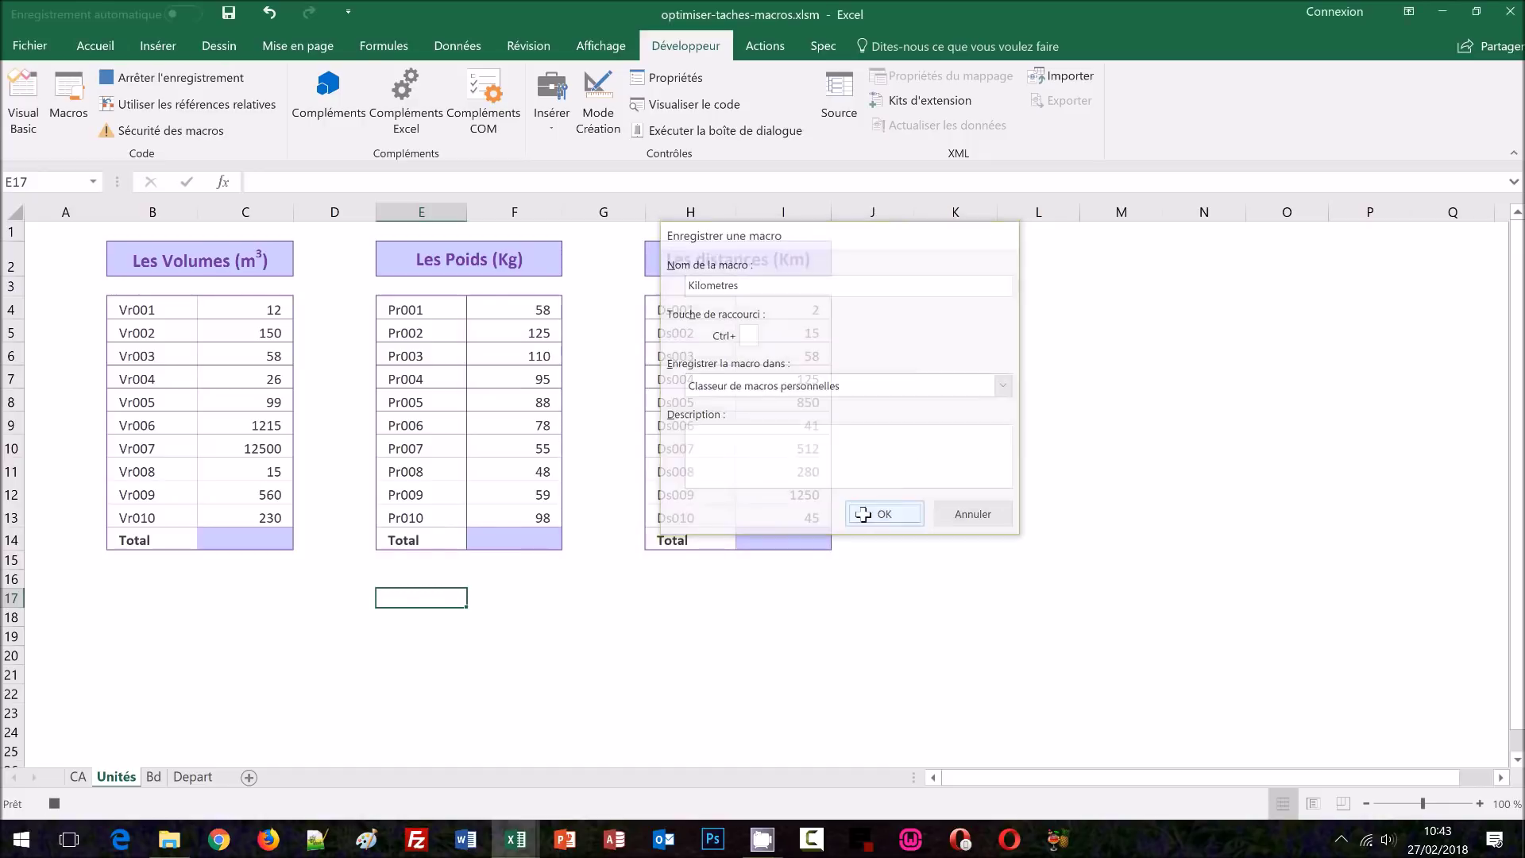
Step: Apply the custom number format # ##0" Km" to cell E17, building it on the existing # ##0 format, and stop the Kilometres recording
left_click(89, 37)
left_click(837, 86)
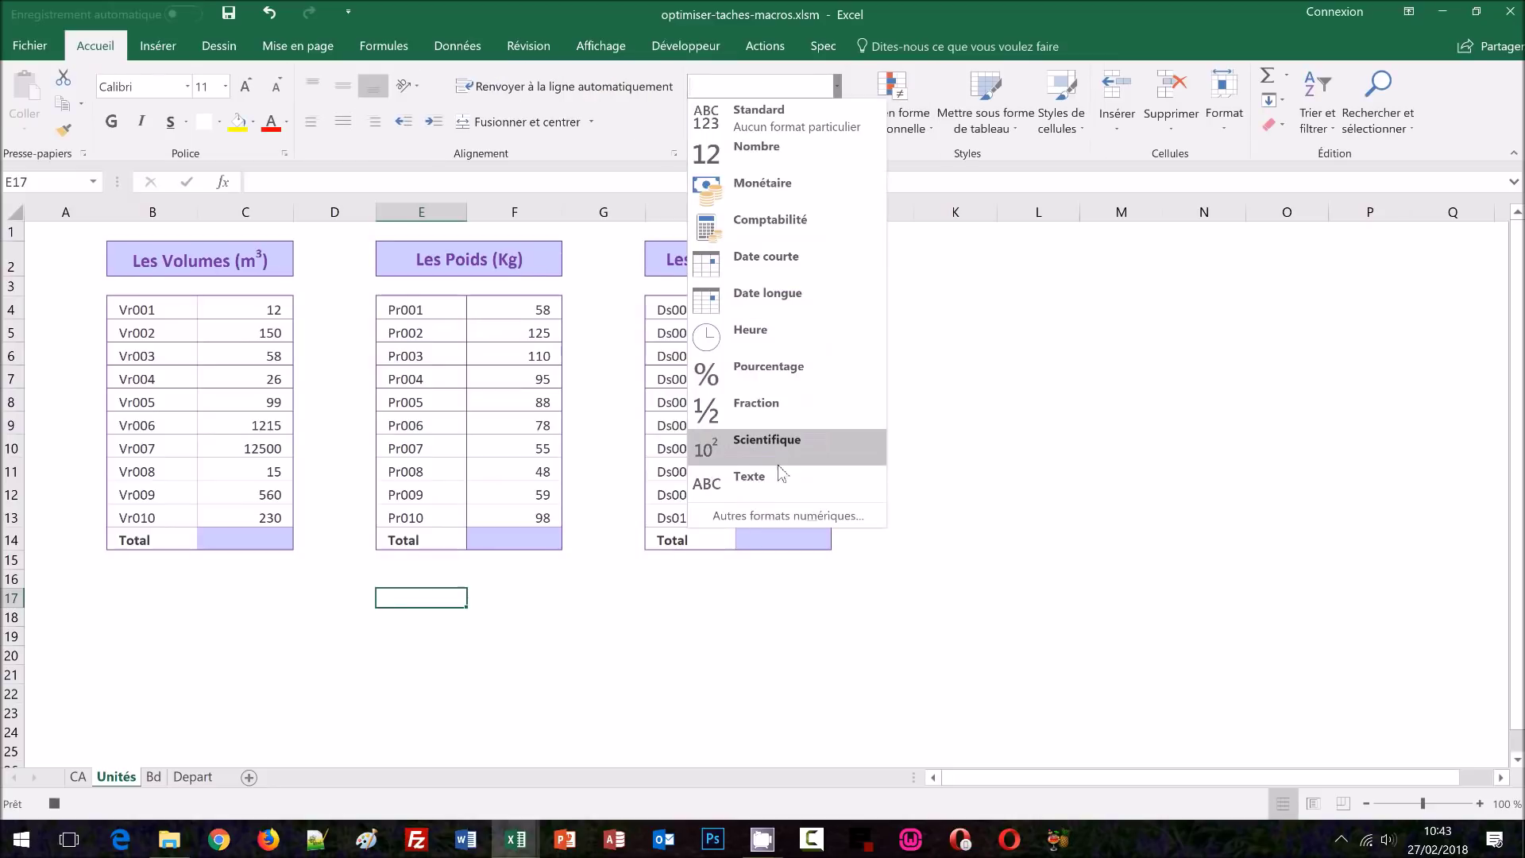
left_click(772, 516)
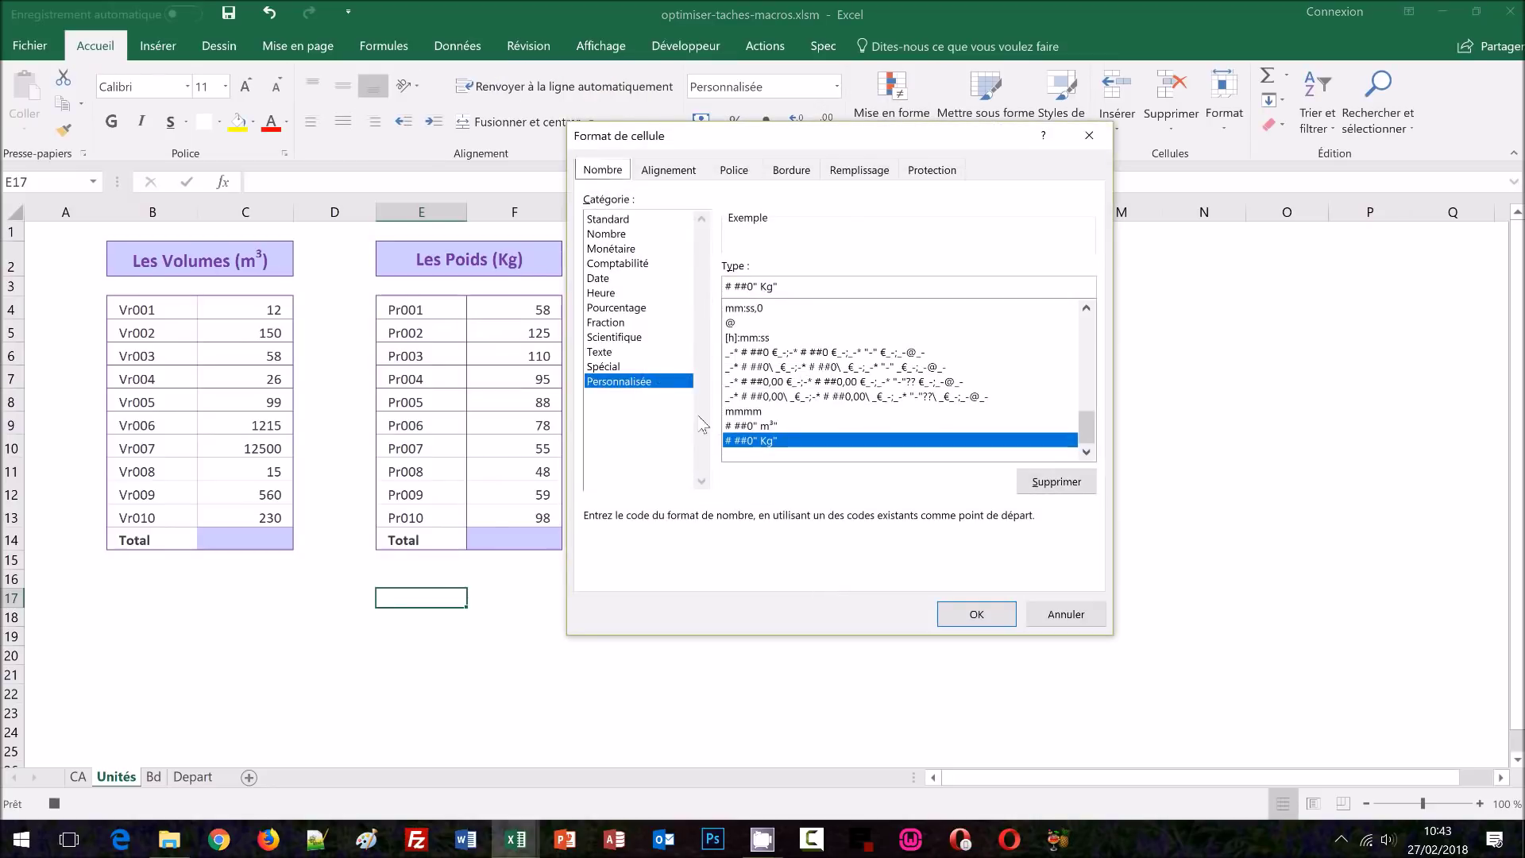
left_click_drag(1084, 430, 1082, 332)
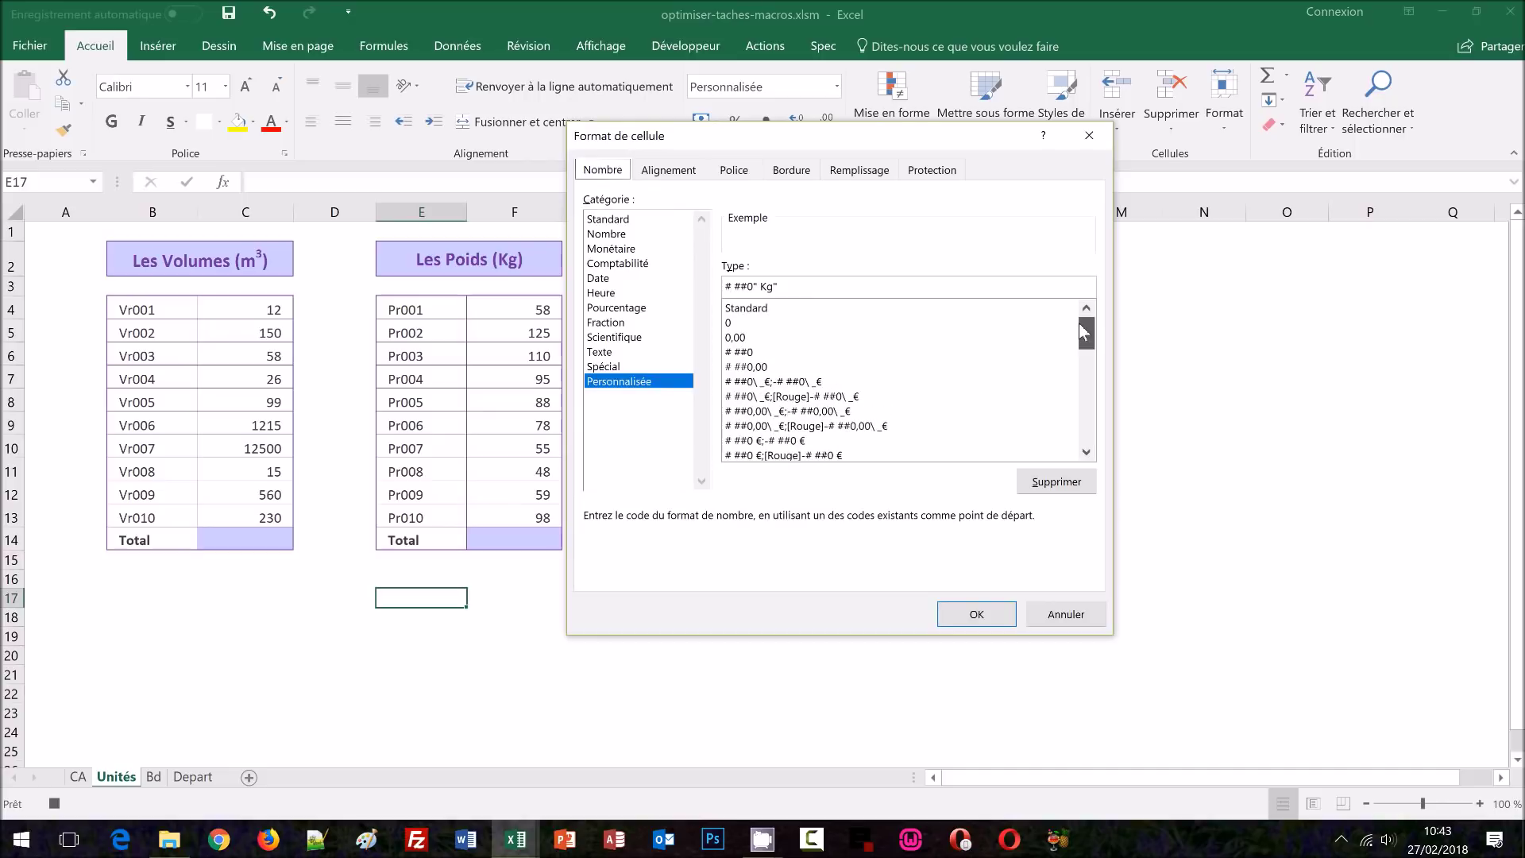
left_click(743, 354)
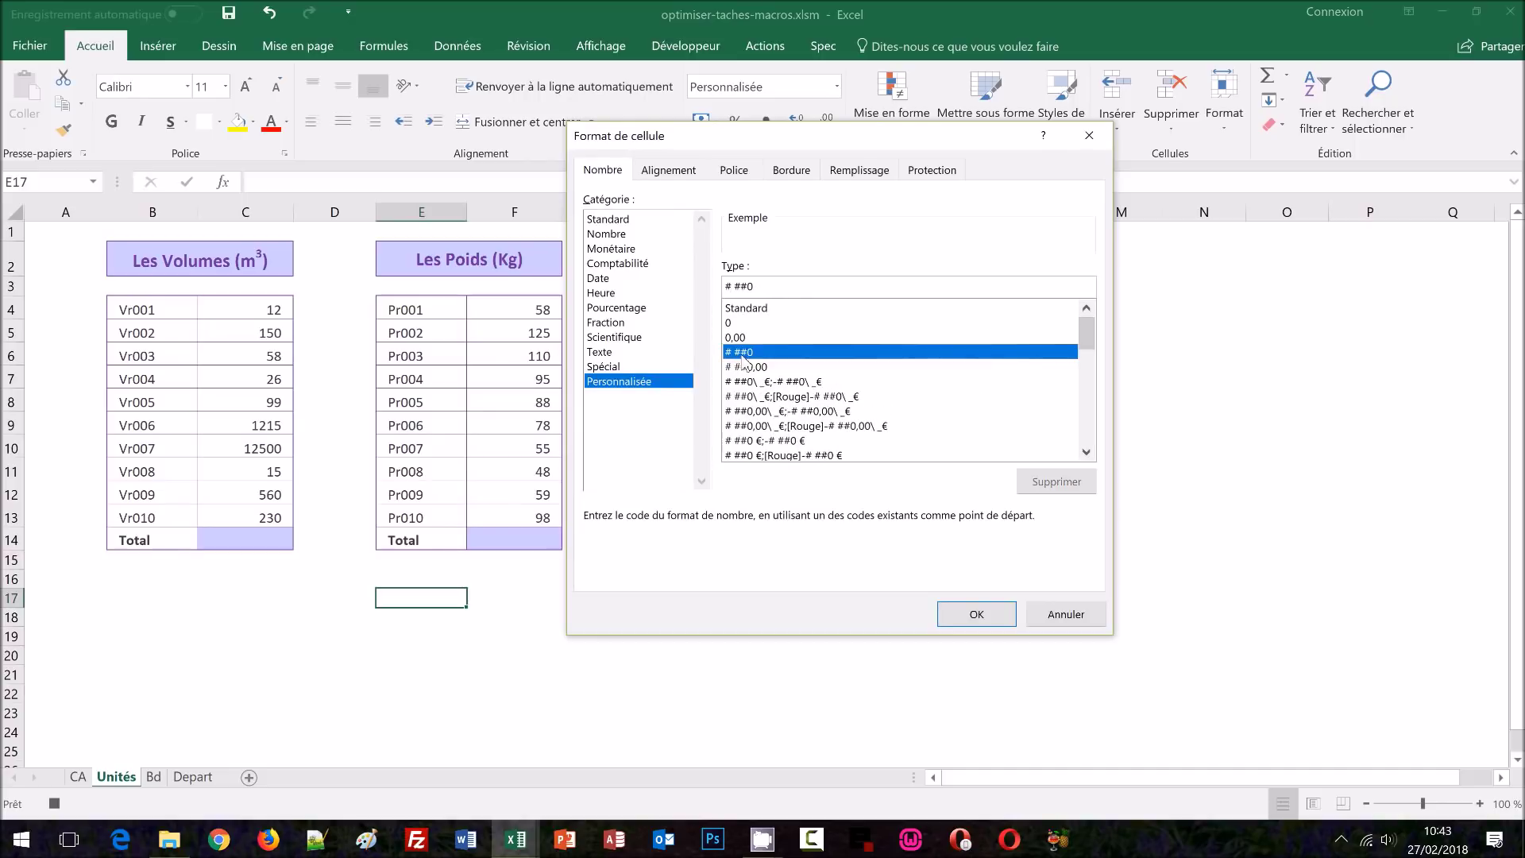
left_click(771, 290)
type("\"")
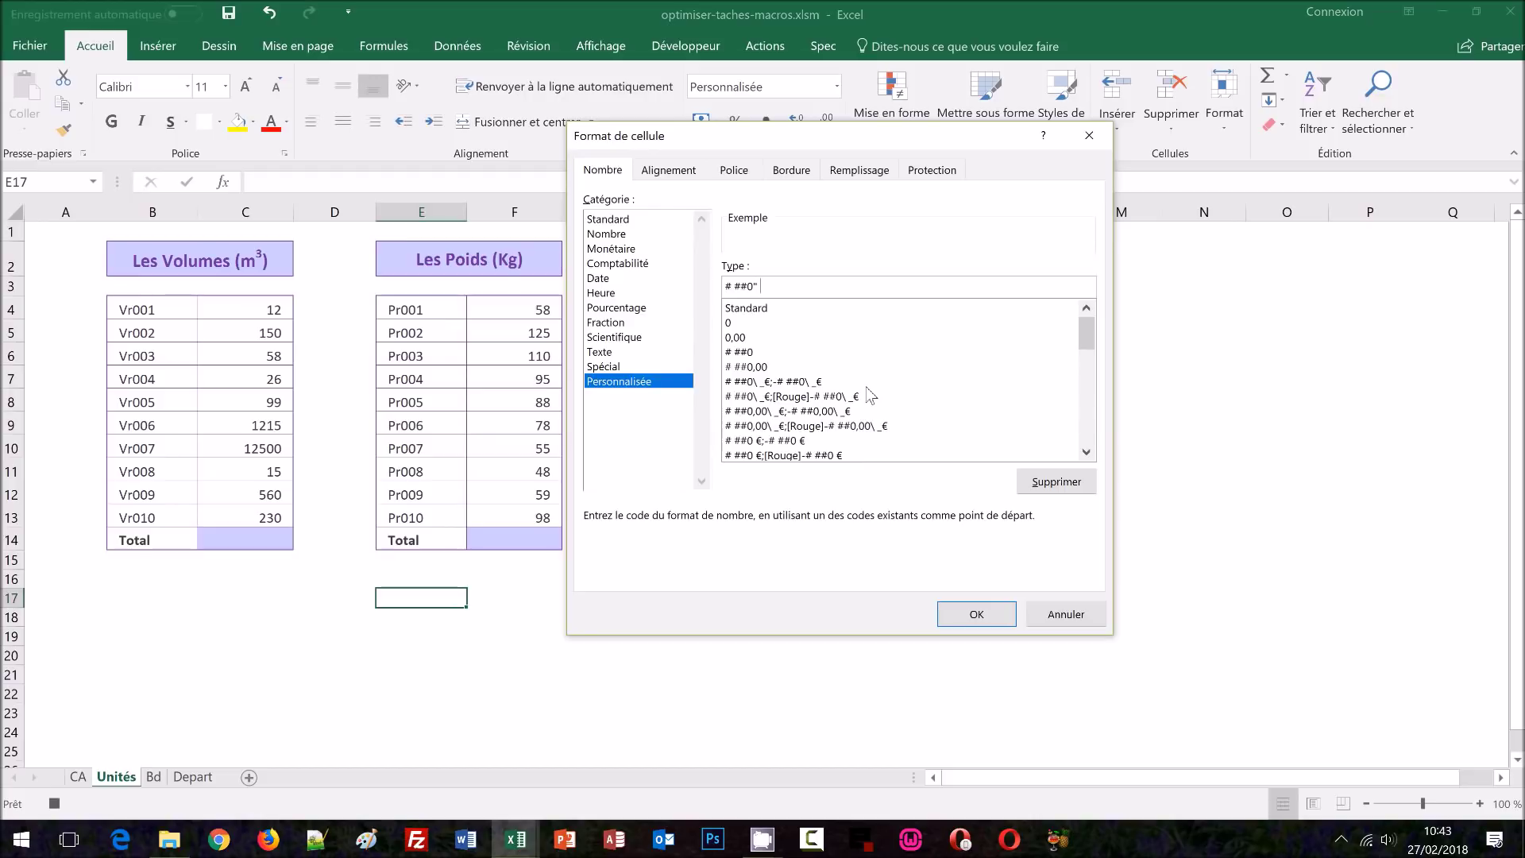
type(" Km\"")
left_click(973, 615)
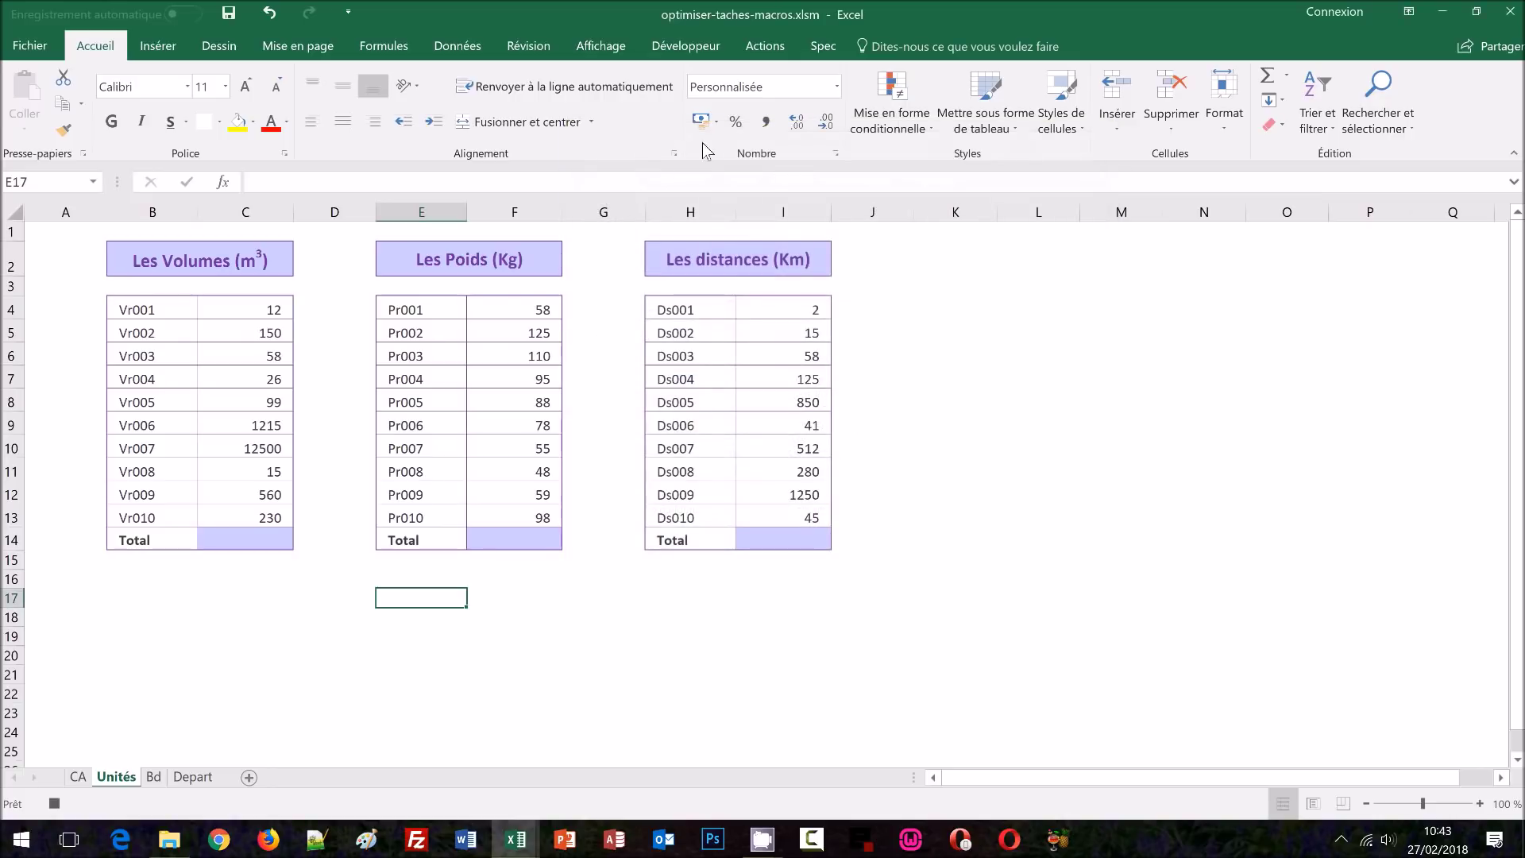
left_click(679, 44)
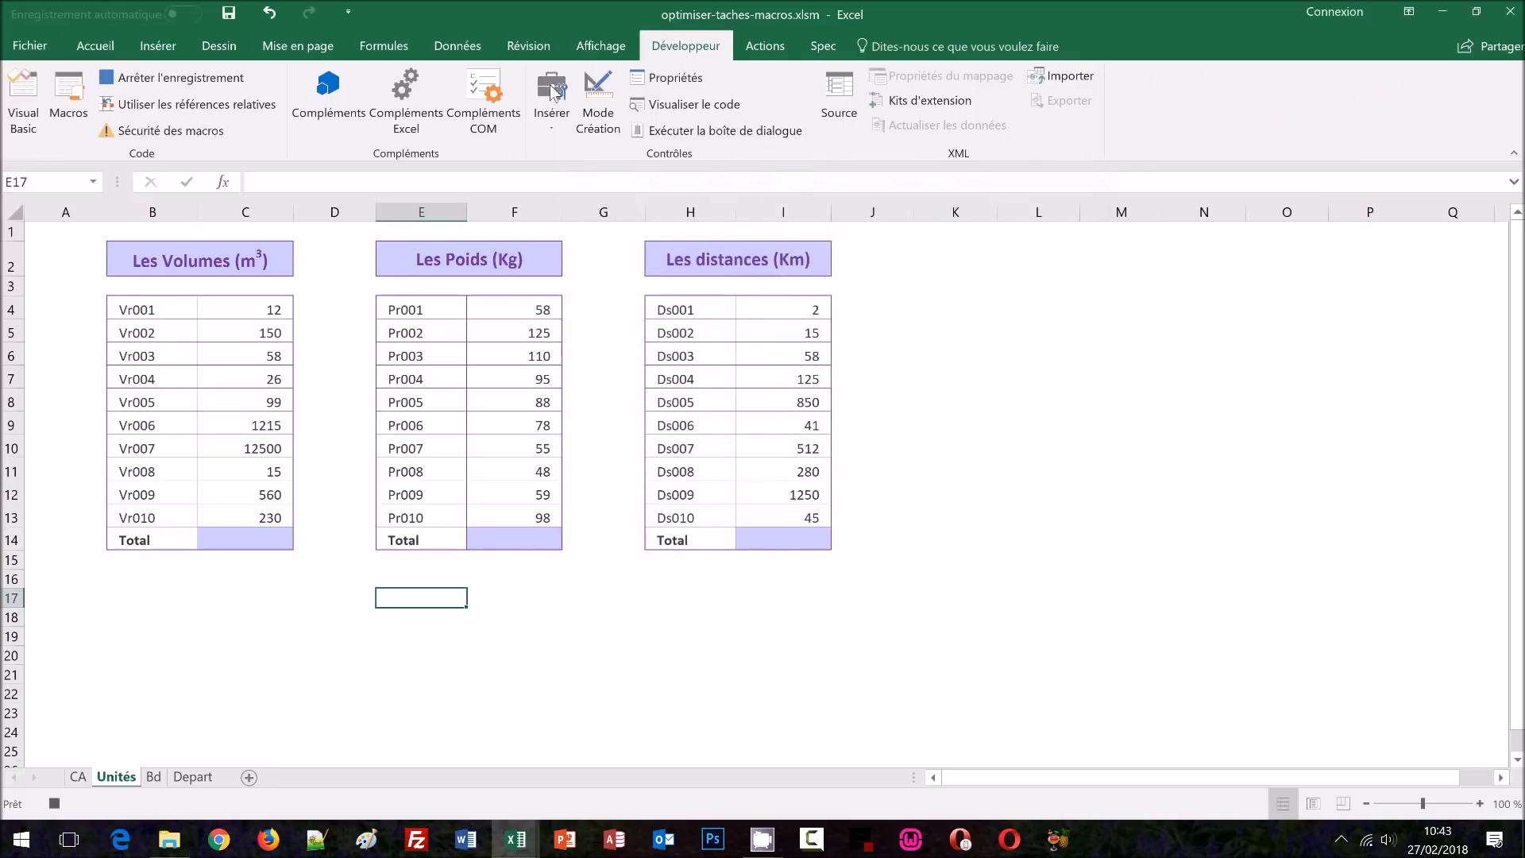
left_click(171, 78)
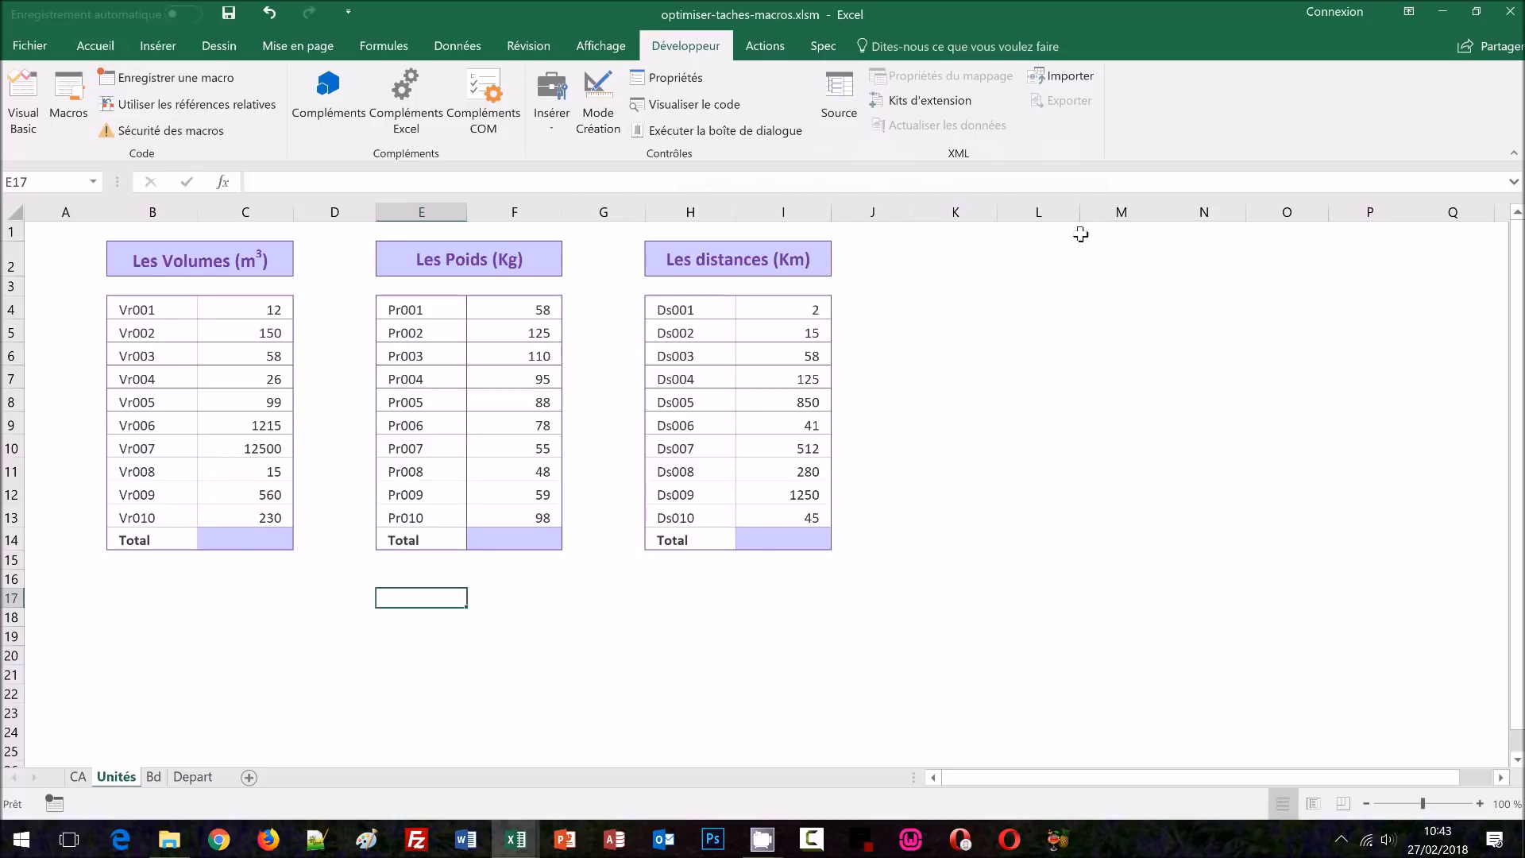
Step: Open the ribbon customization, list the macros as available commands, and expand the custom Spec tab's groups
right_click(1093, 143)
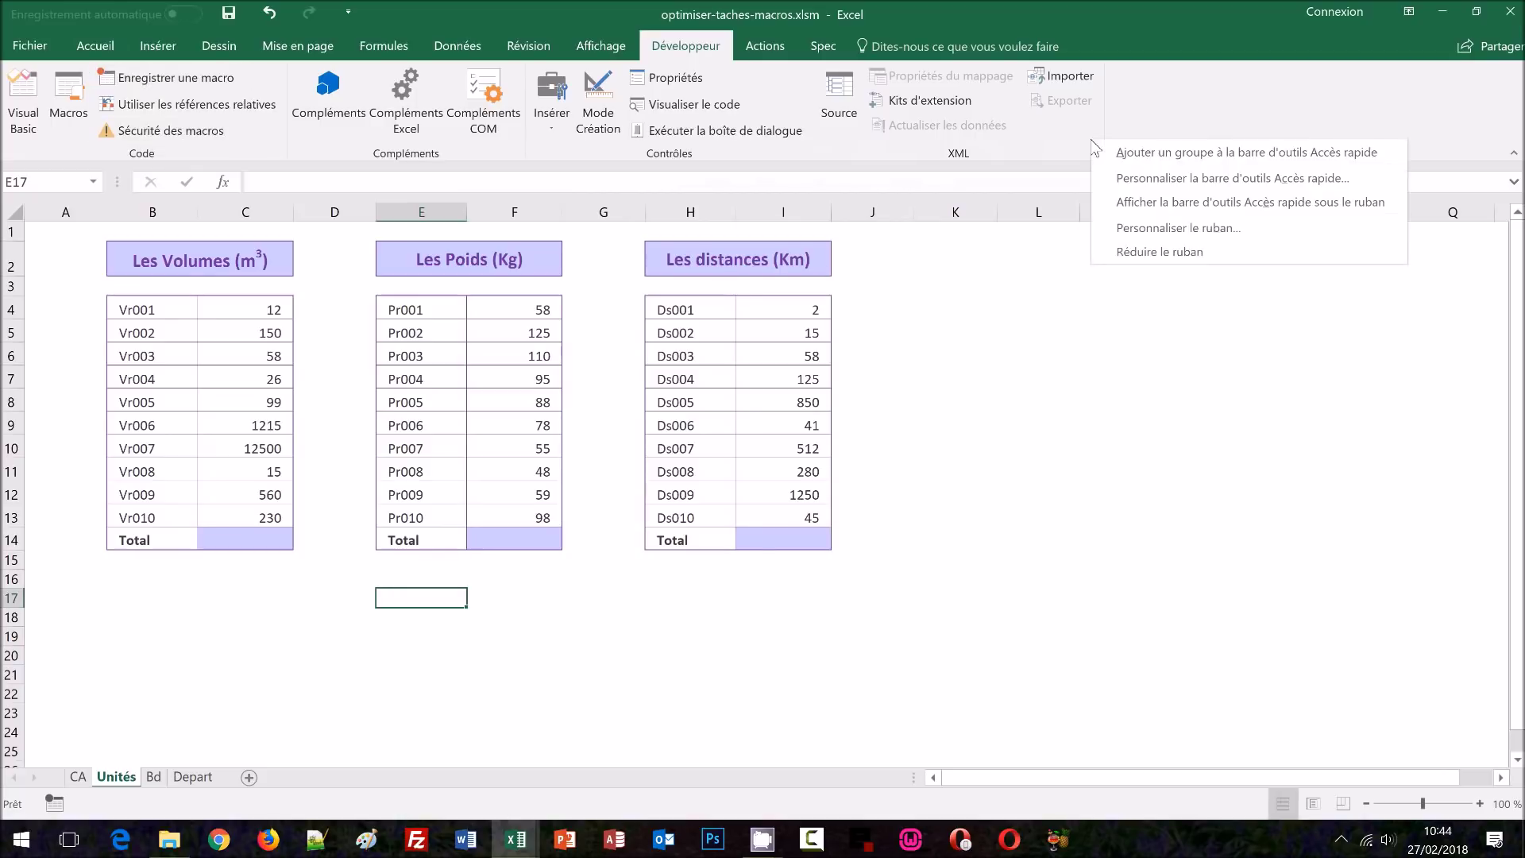
left_click(1121, 228)
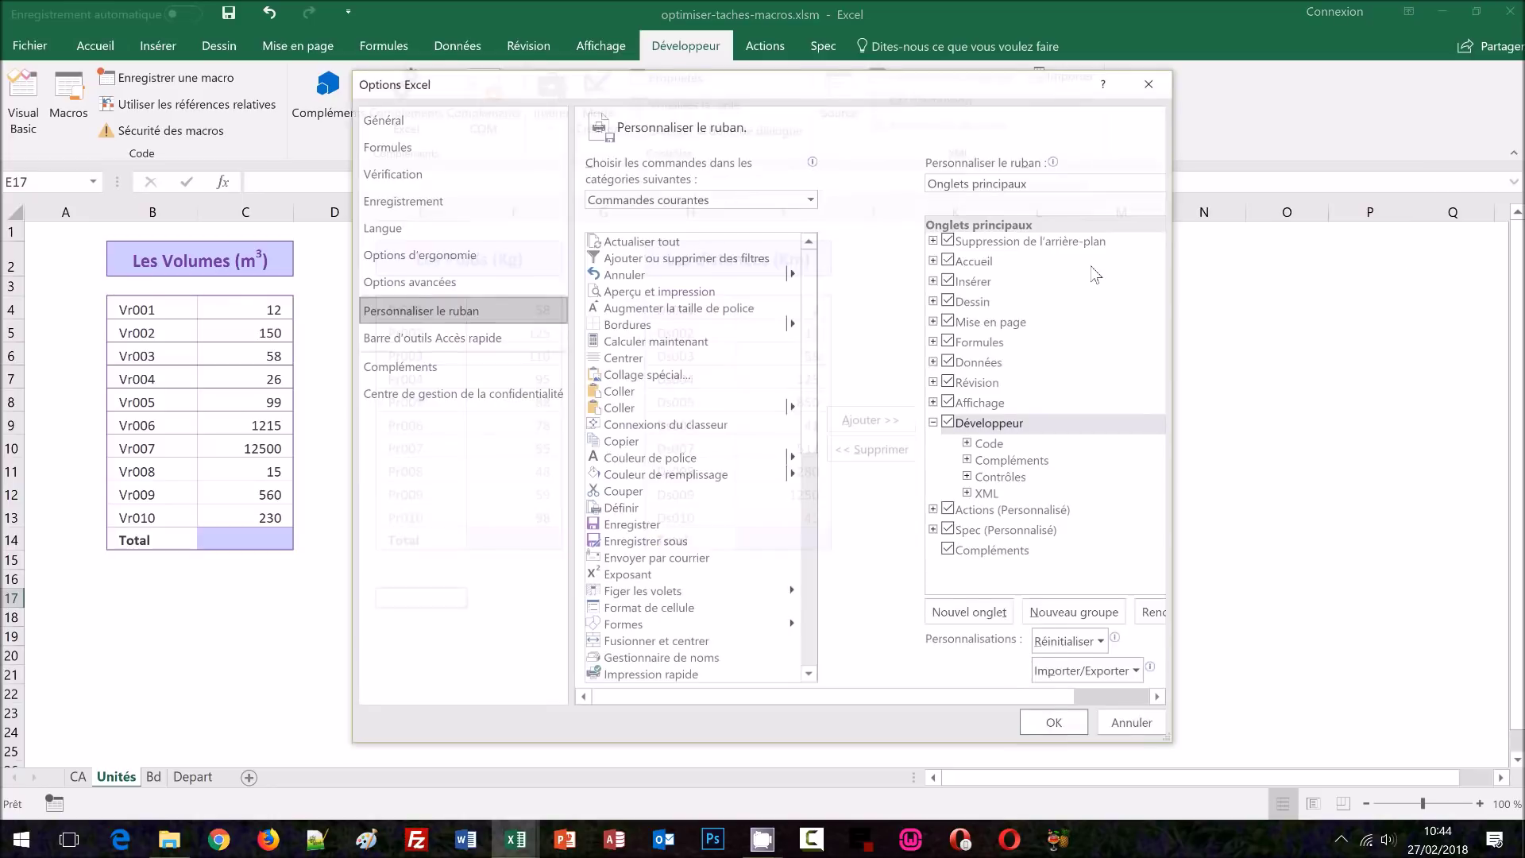
left_click(705, 200)
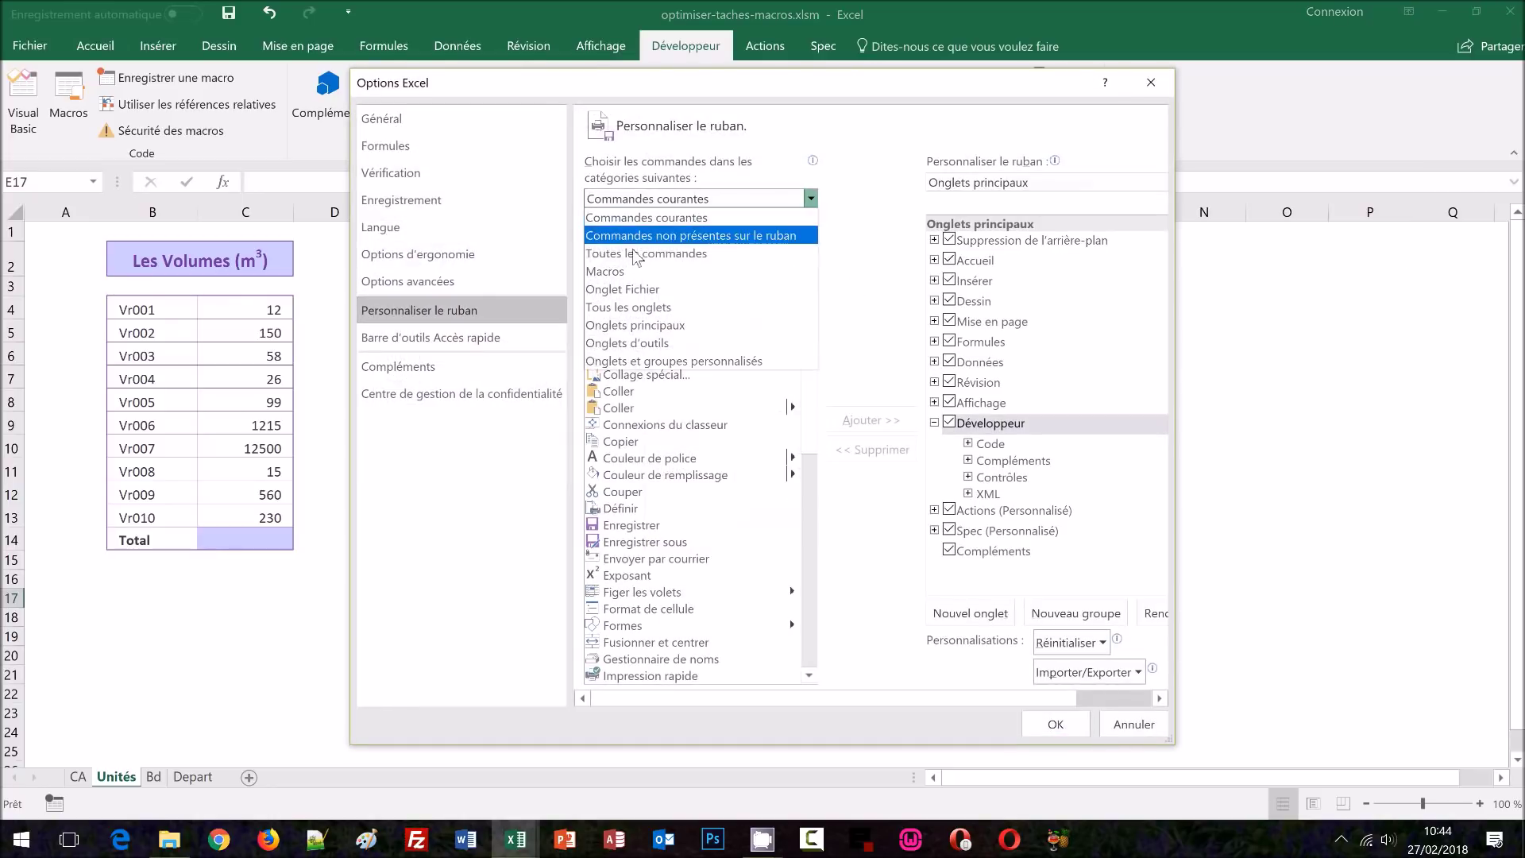
left_click(636, 273)
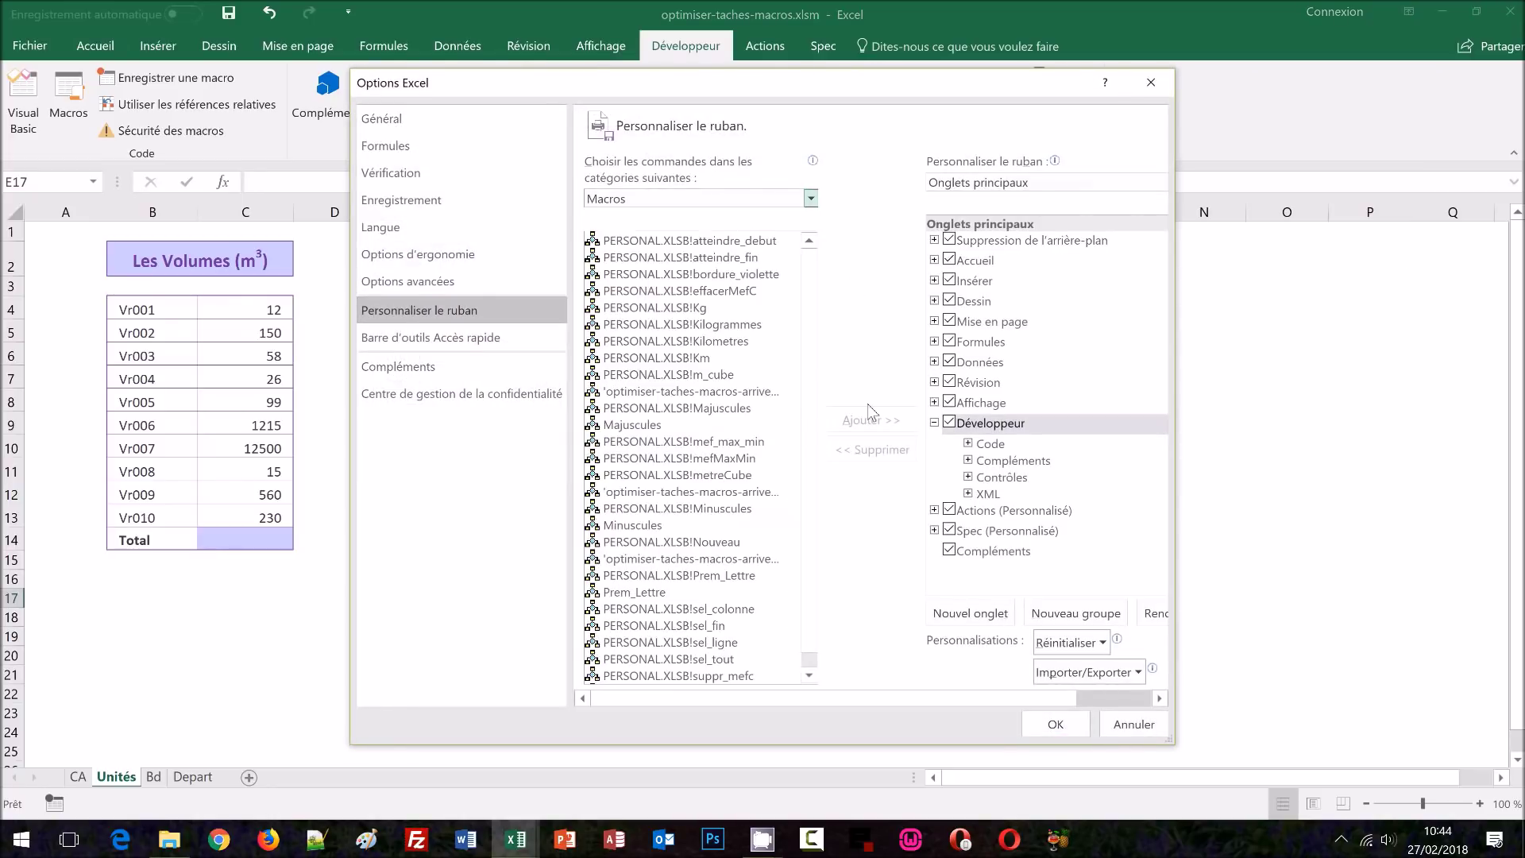
left_click(936, 423)
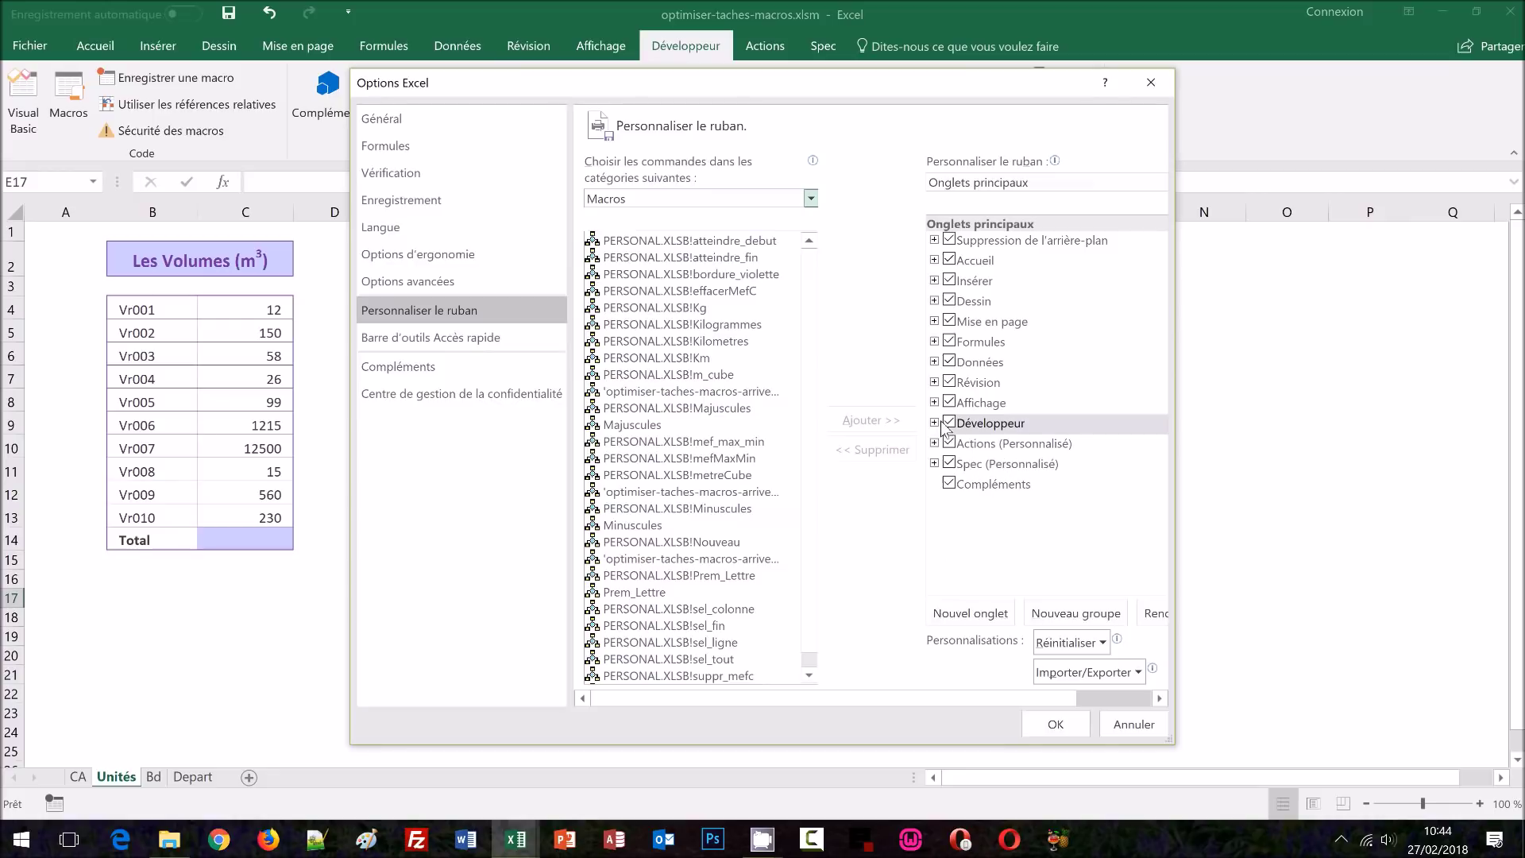
left_click(935, 464)
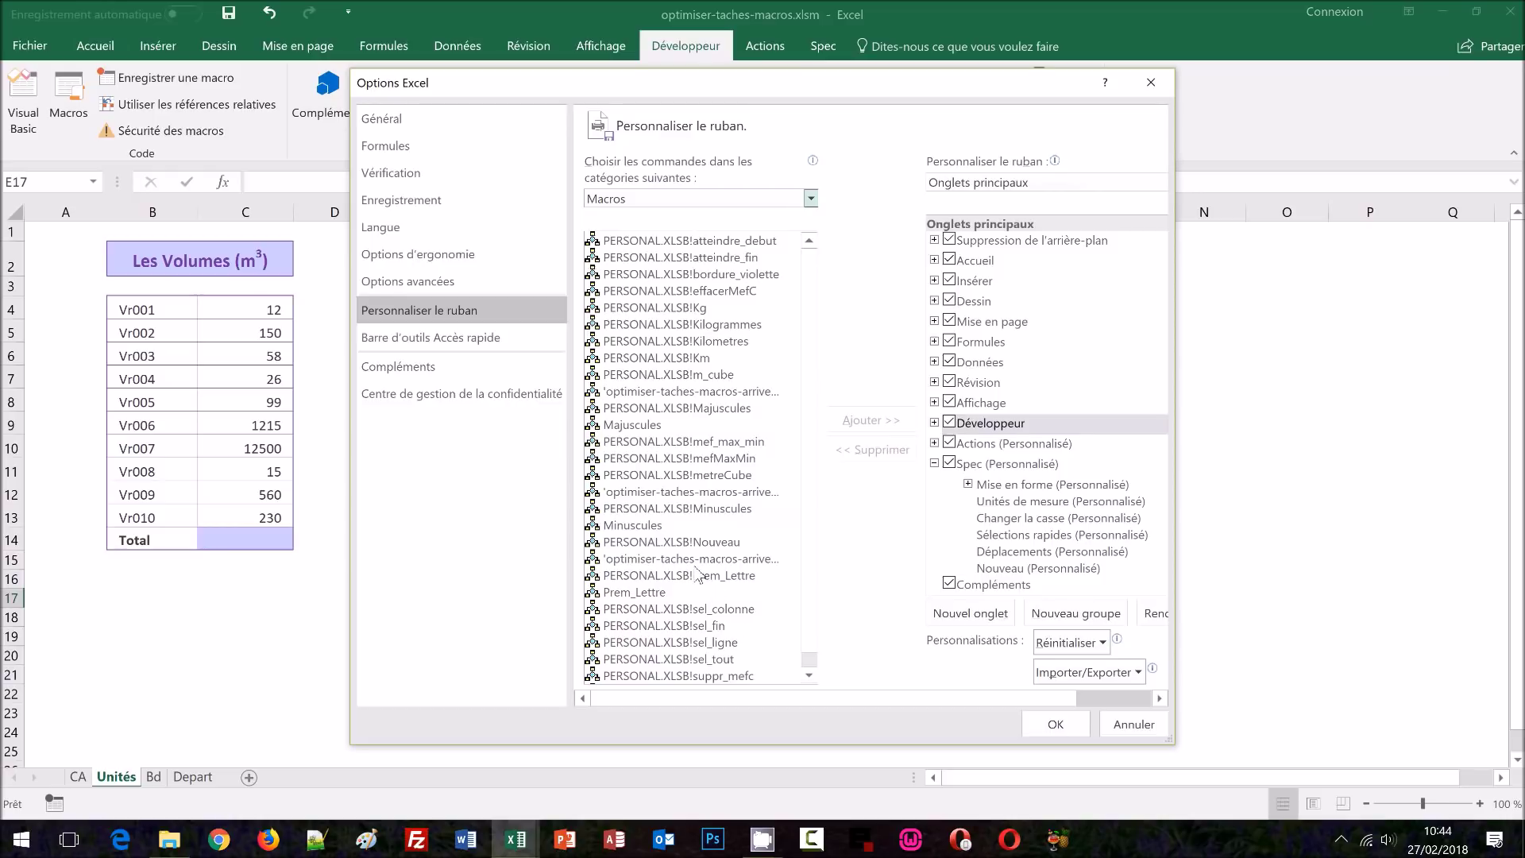
Step: Add the personal macros metreCube, Kilogrammes and Kilometres, in that order, to the Unités de mesure group of the Spec tab
left_click(711, 475)
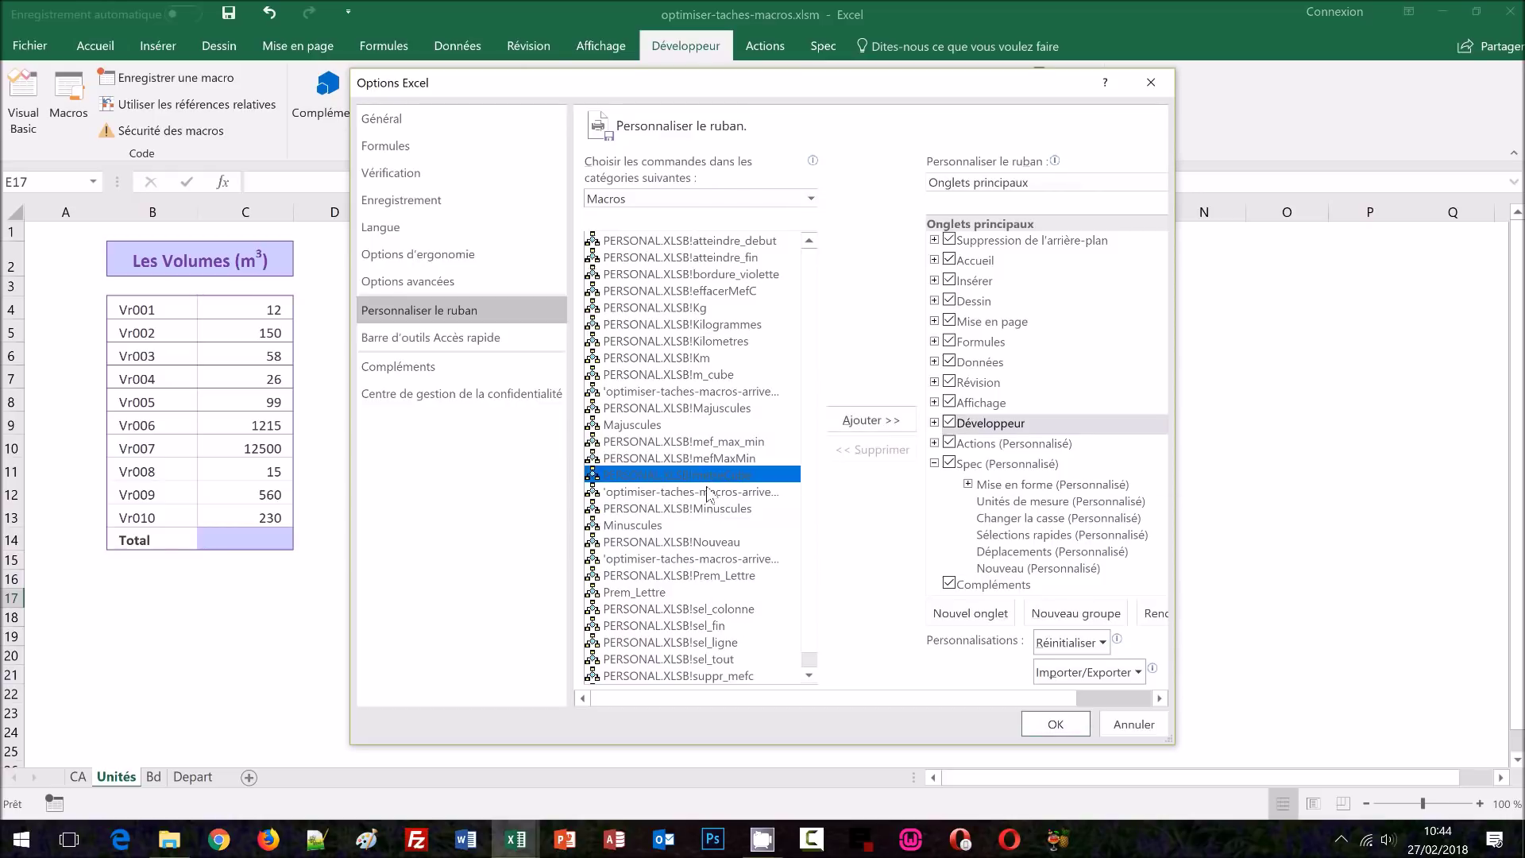
left_click_drag(708, 481, 993, 511)
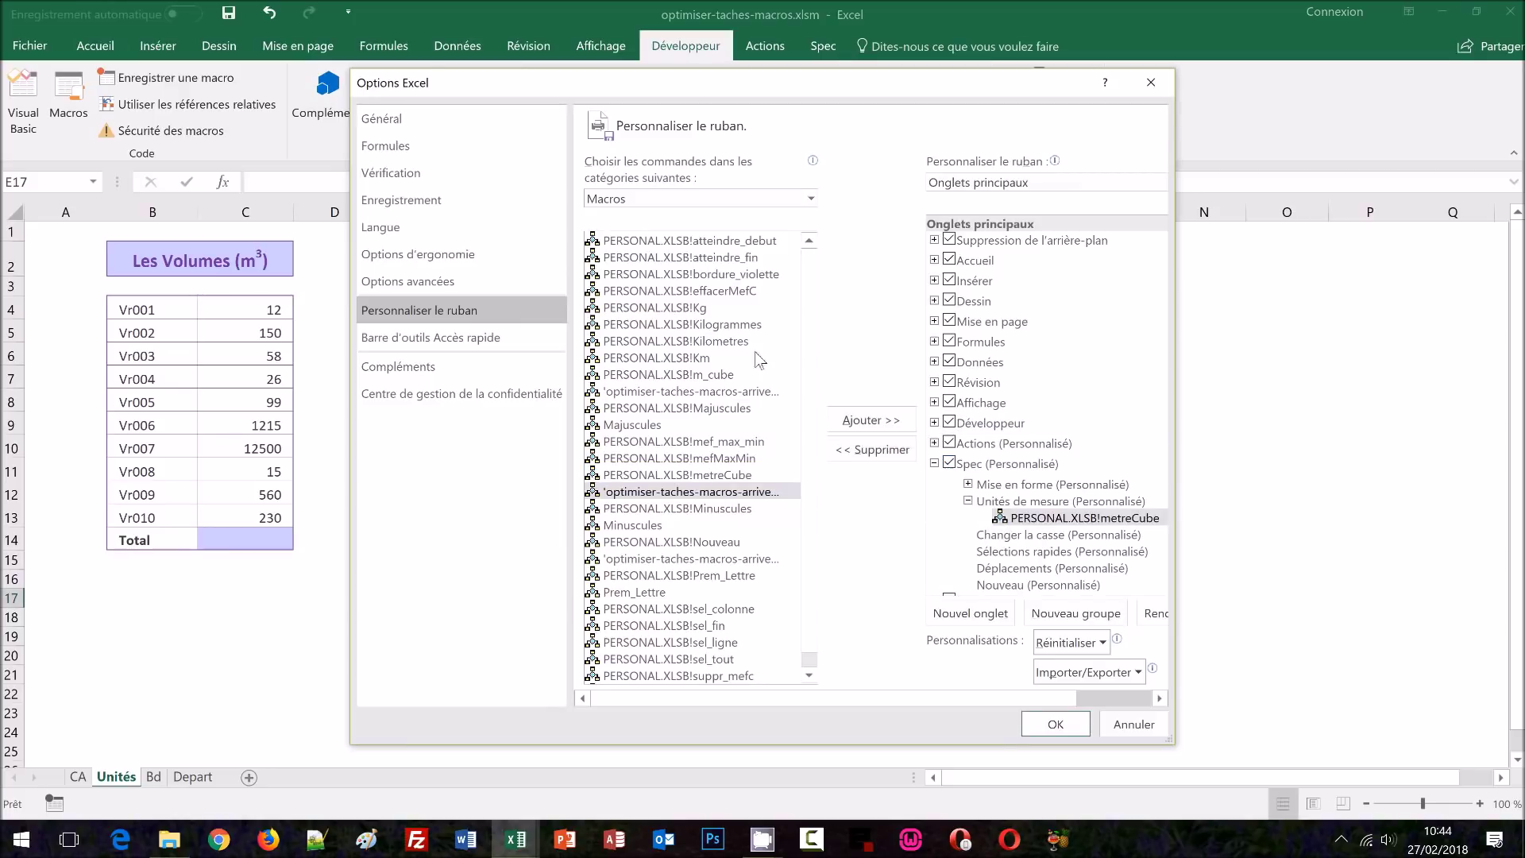
left_click(721, 325)
left_click_drag(722, 326, 1025, 526)
left_click_drag(719, 343, 1038, 544)
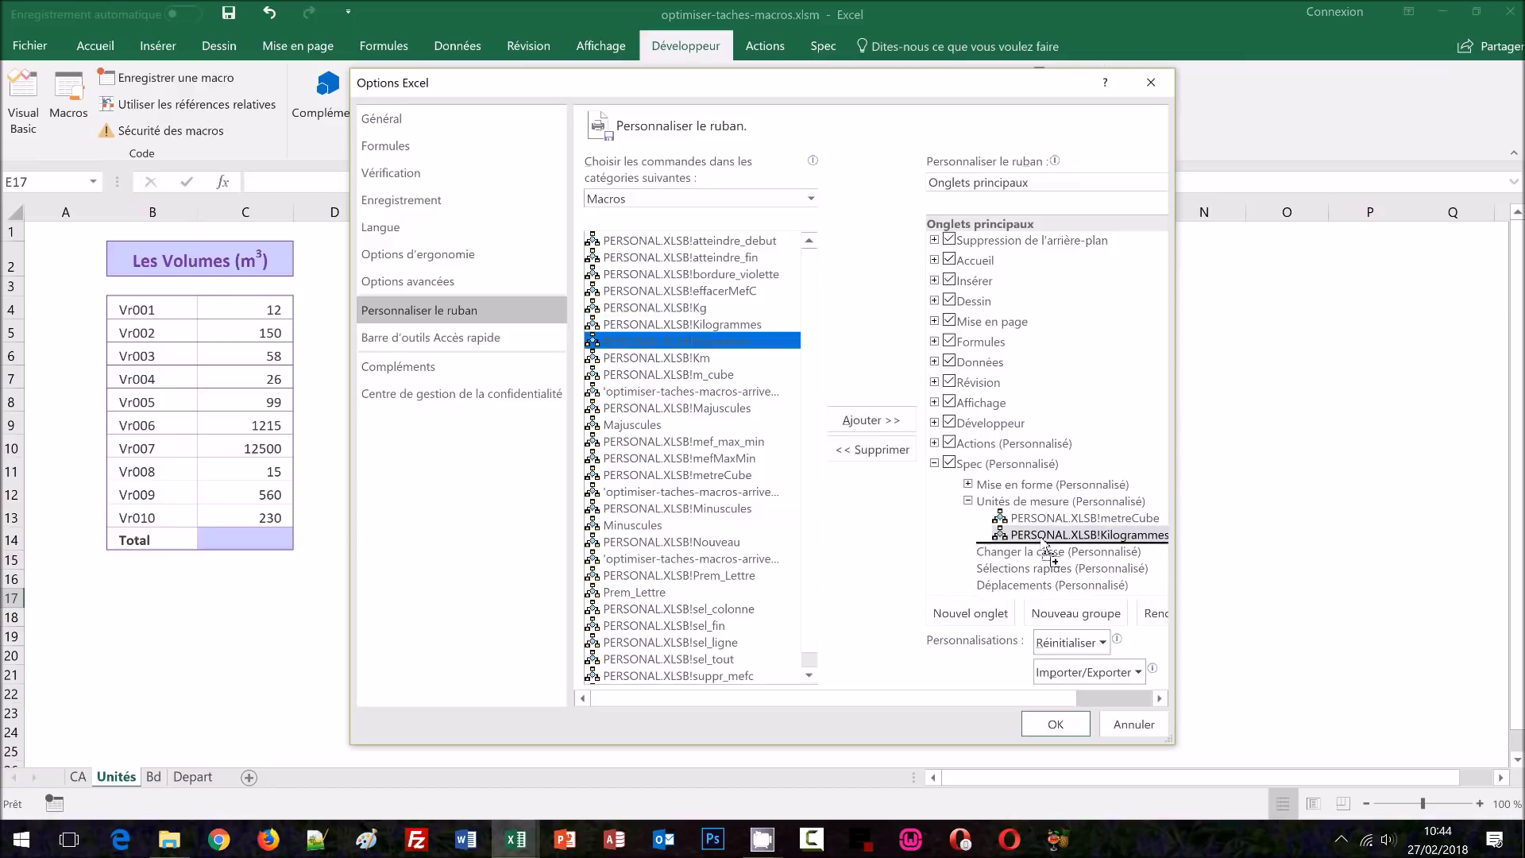
Step: Rename the metreCube command in the Unités de mesure group to M³ and assign it a grey container-like symbol
left_click(1117, 518)
left_click_drag(1172, 741, 1291, 735)
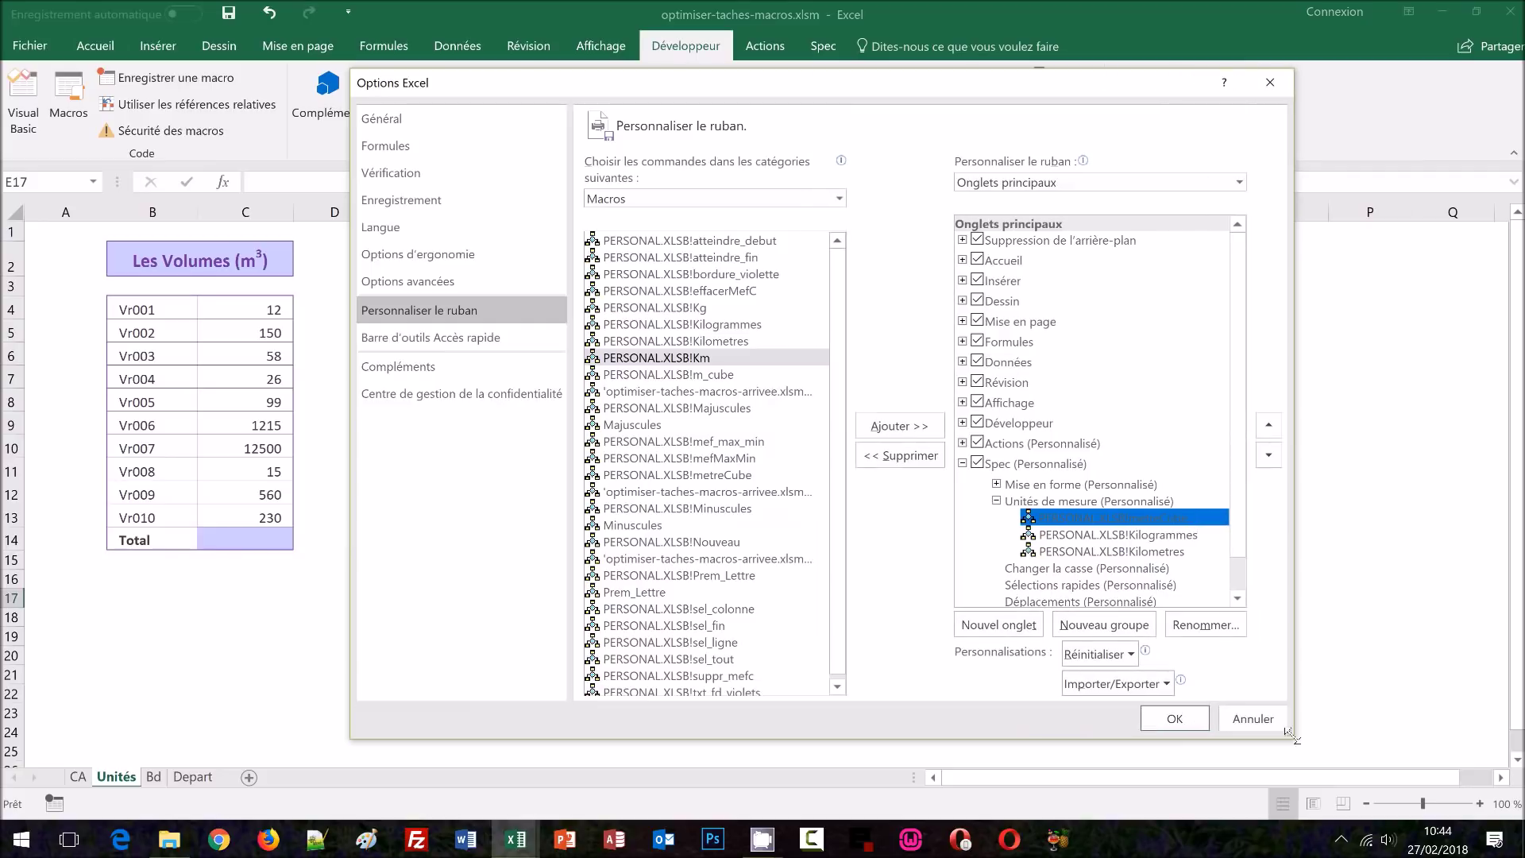
left_click(1202, 626)
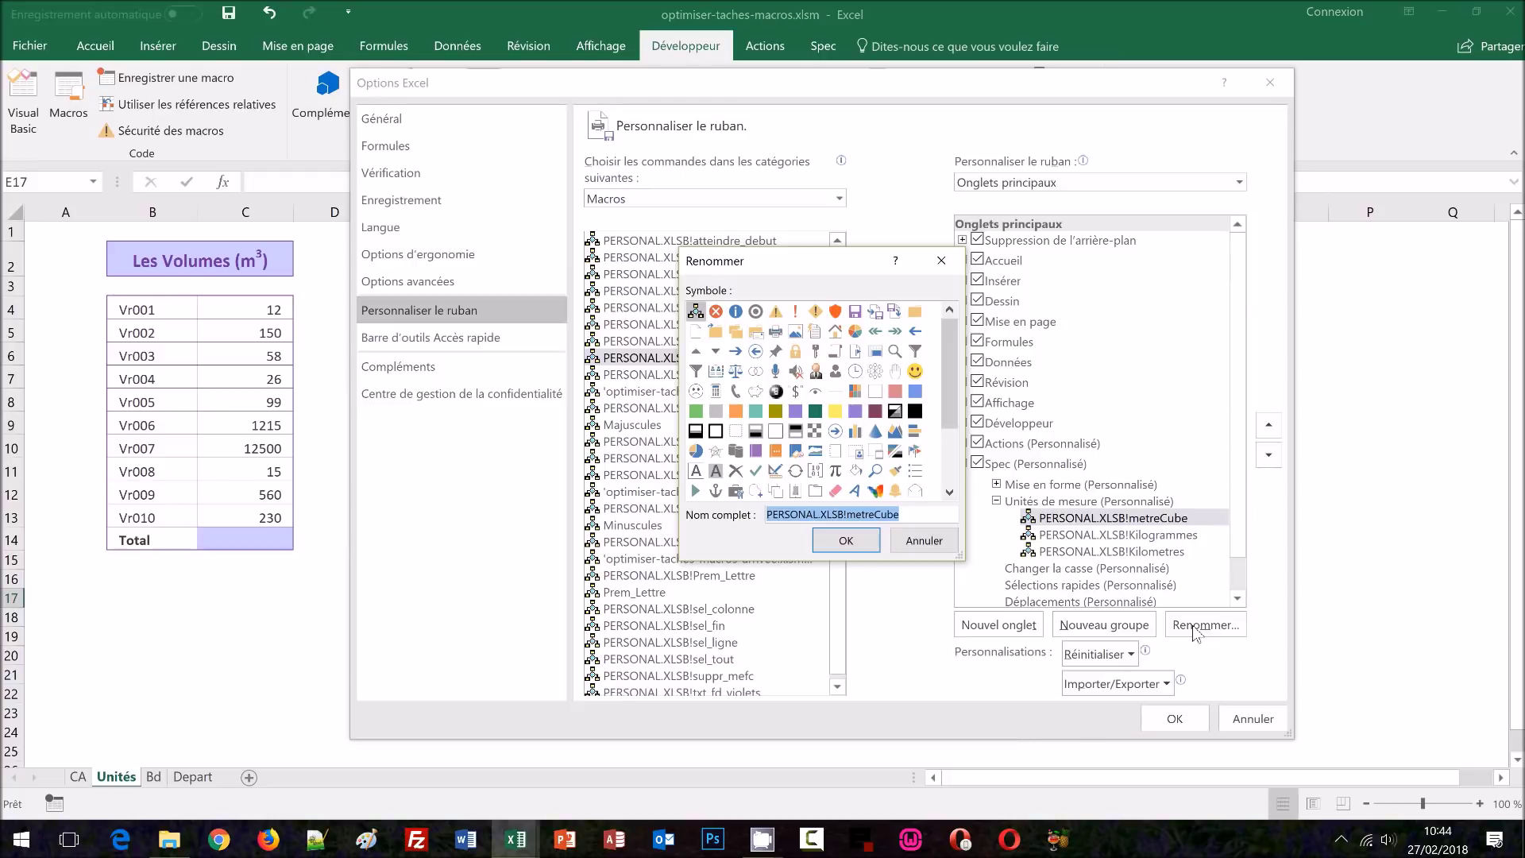
type("M")
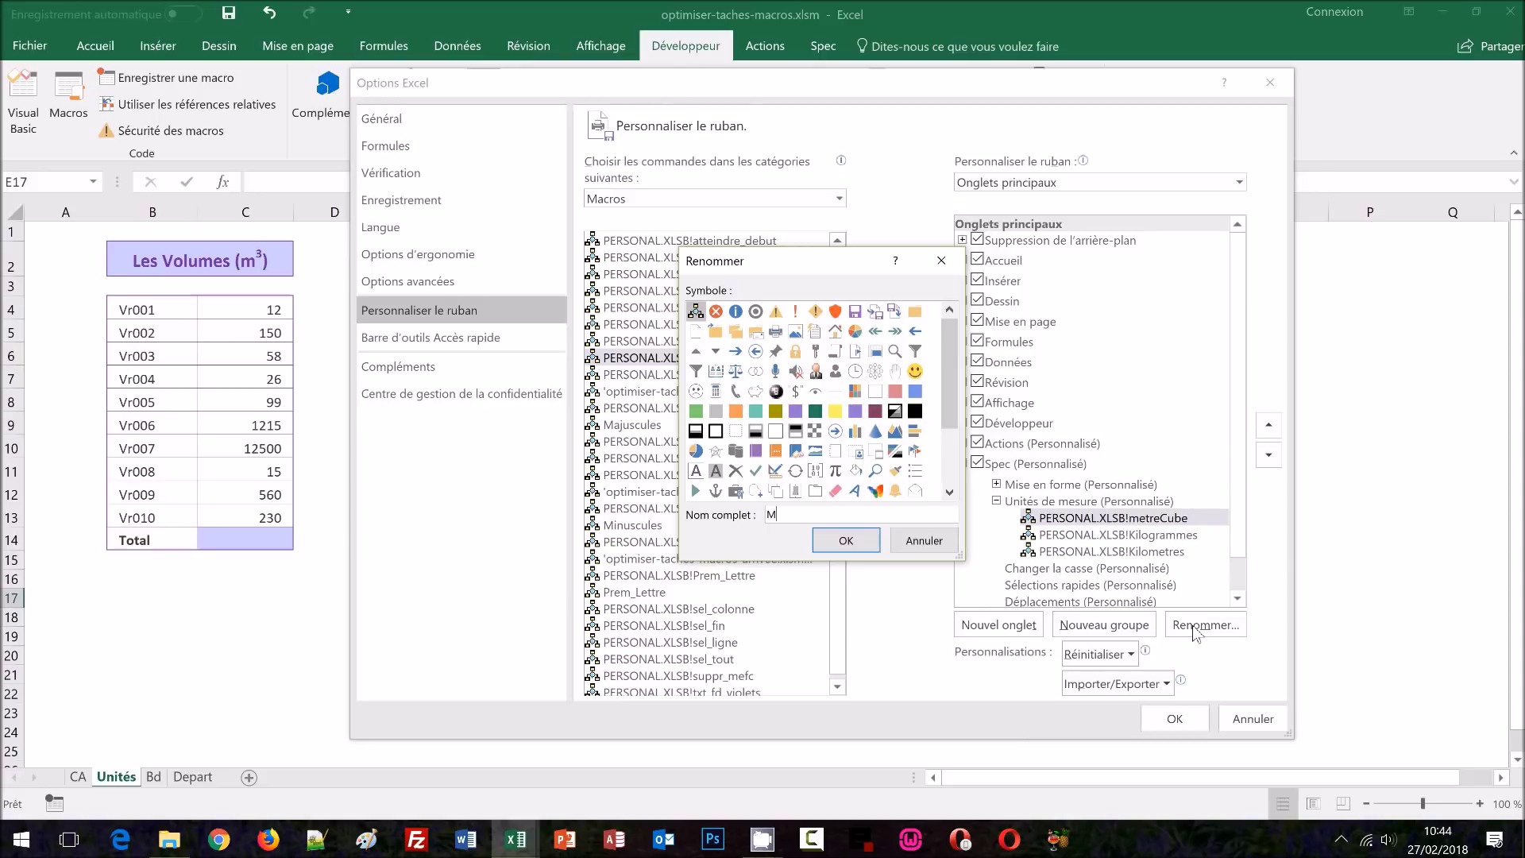
type("³")
left_click(735, 453)
left_click(847, 540)
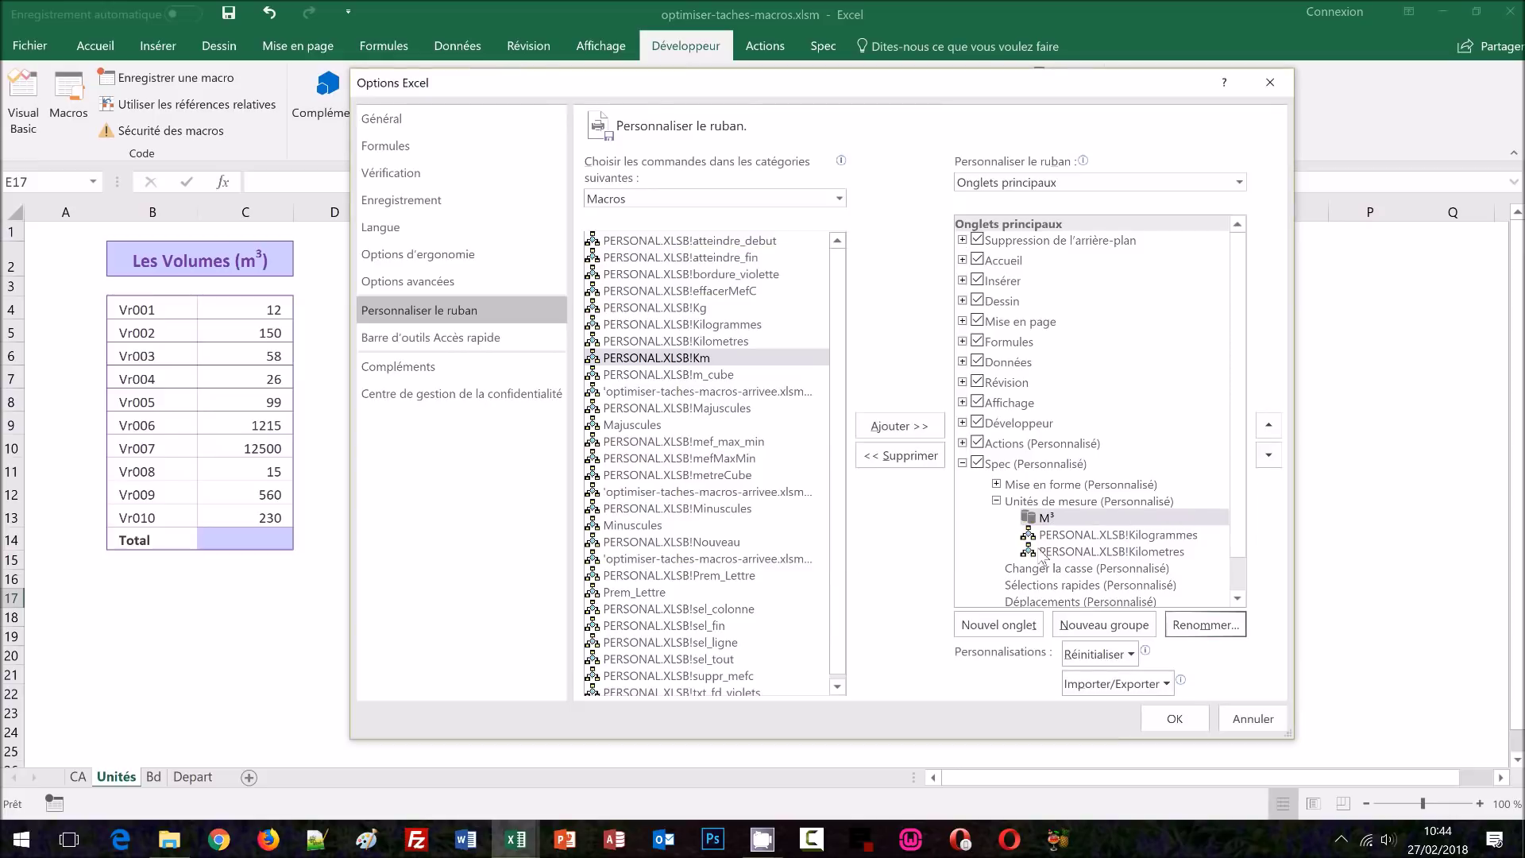
Step: Rename the PERSONAL.XLSB!Kilogrammes command in the Unités de mesure group as Kg and give it the balance scale symbol
left_click(1167, 537)
left_click(1205, 624)
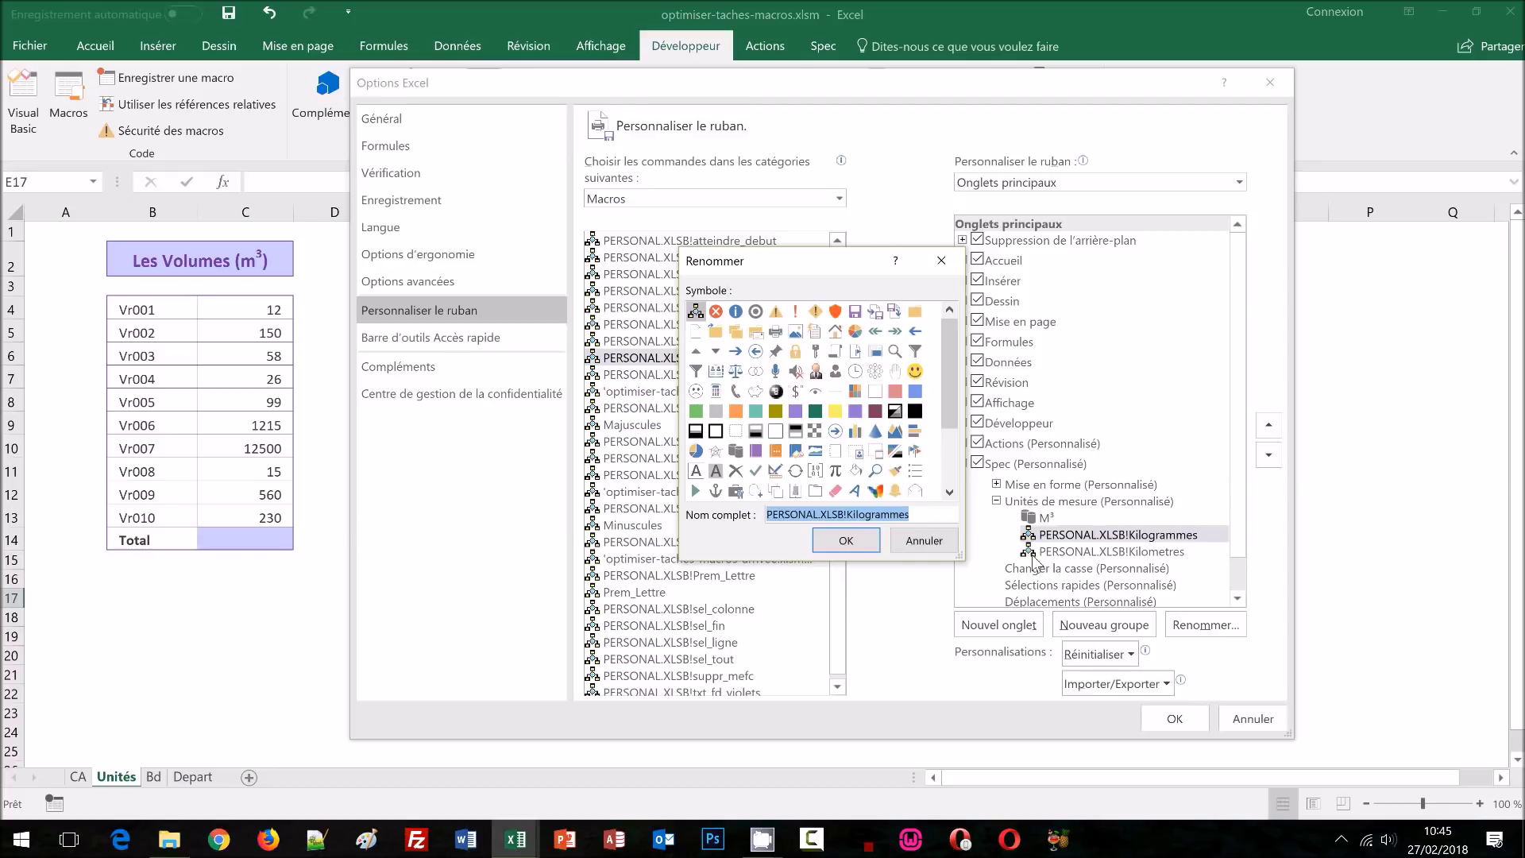
type("Kg")
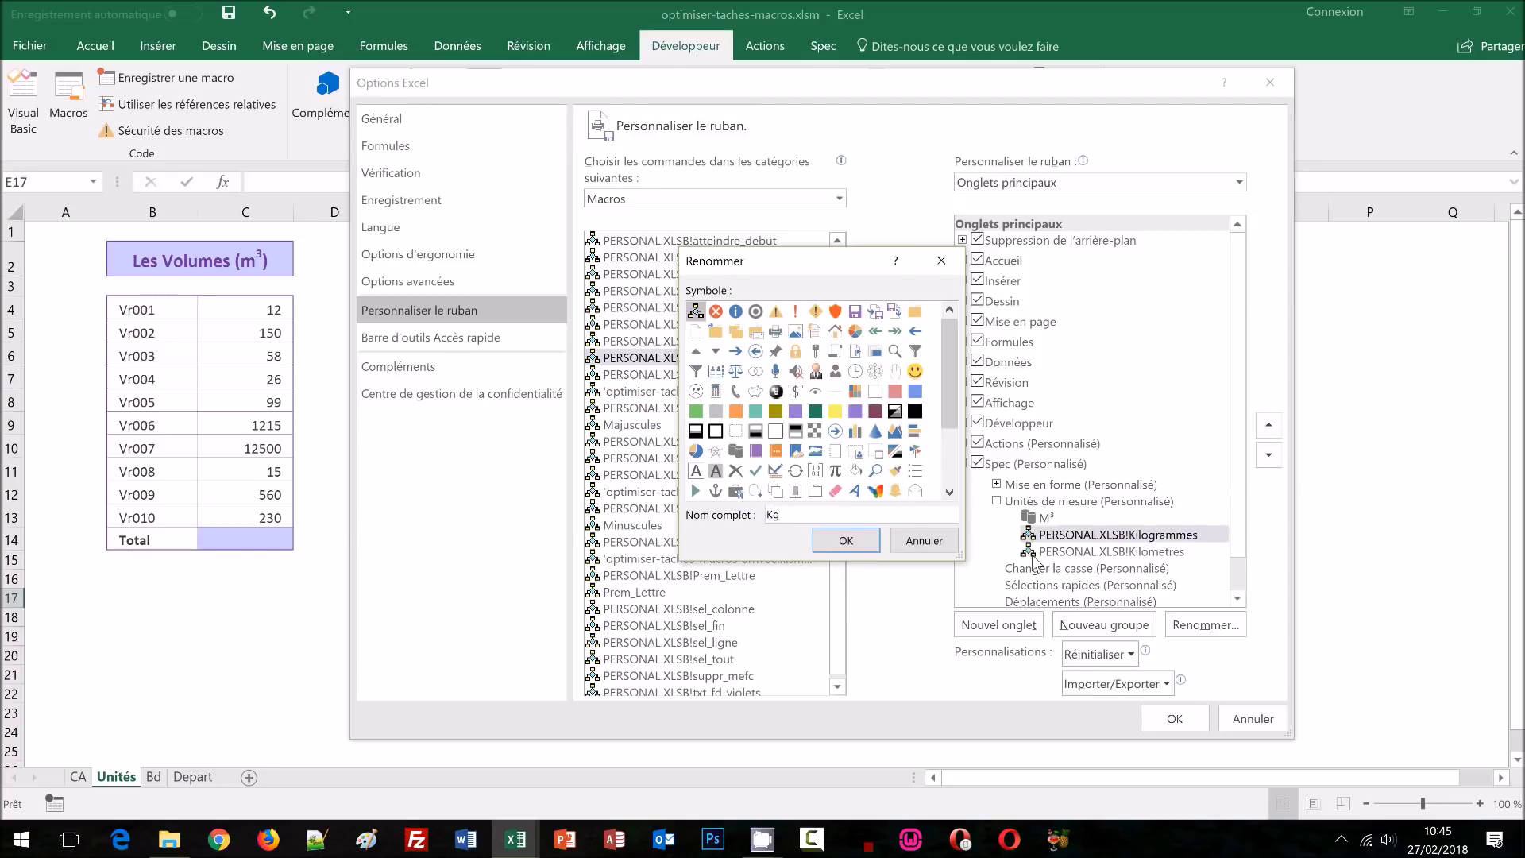
left_click(736, 371)
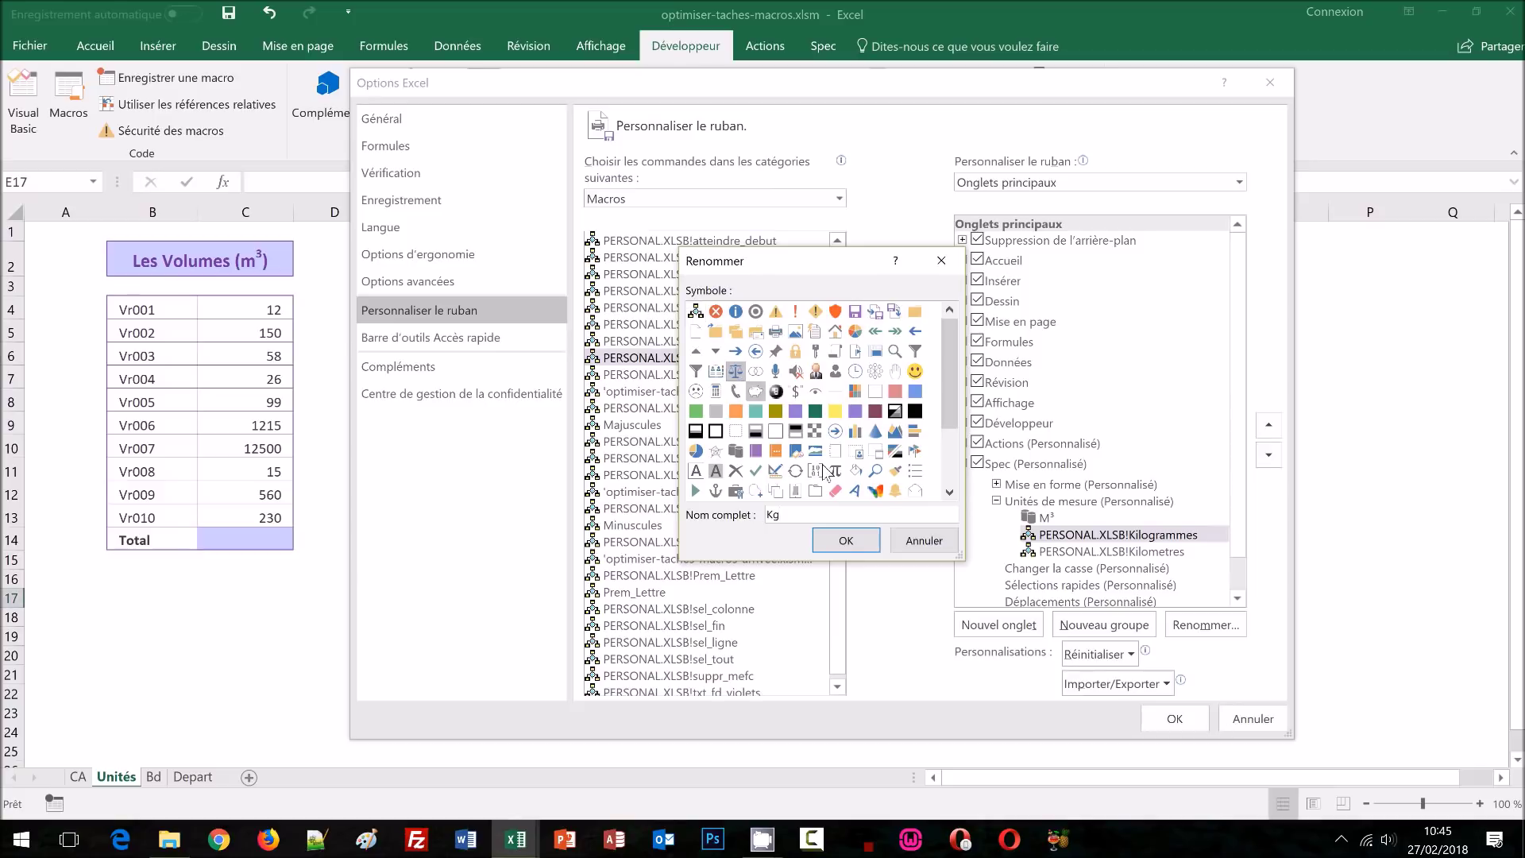
left_click(844, 540)
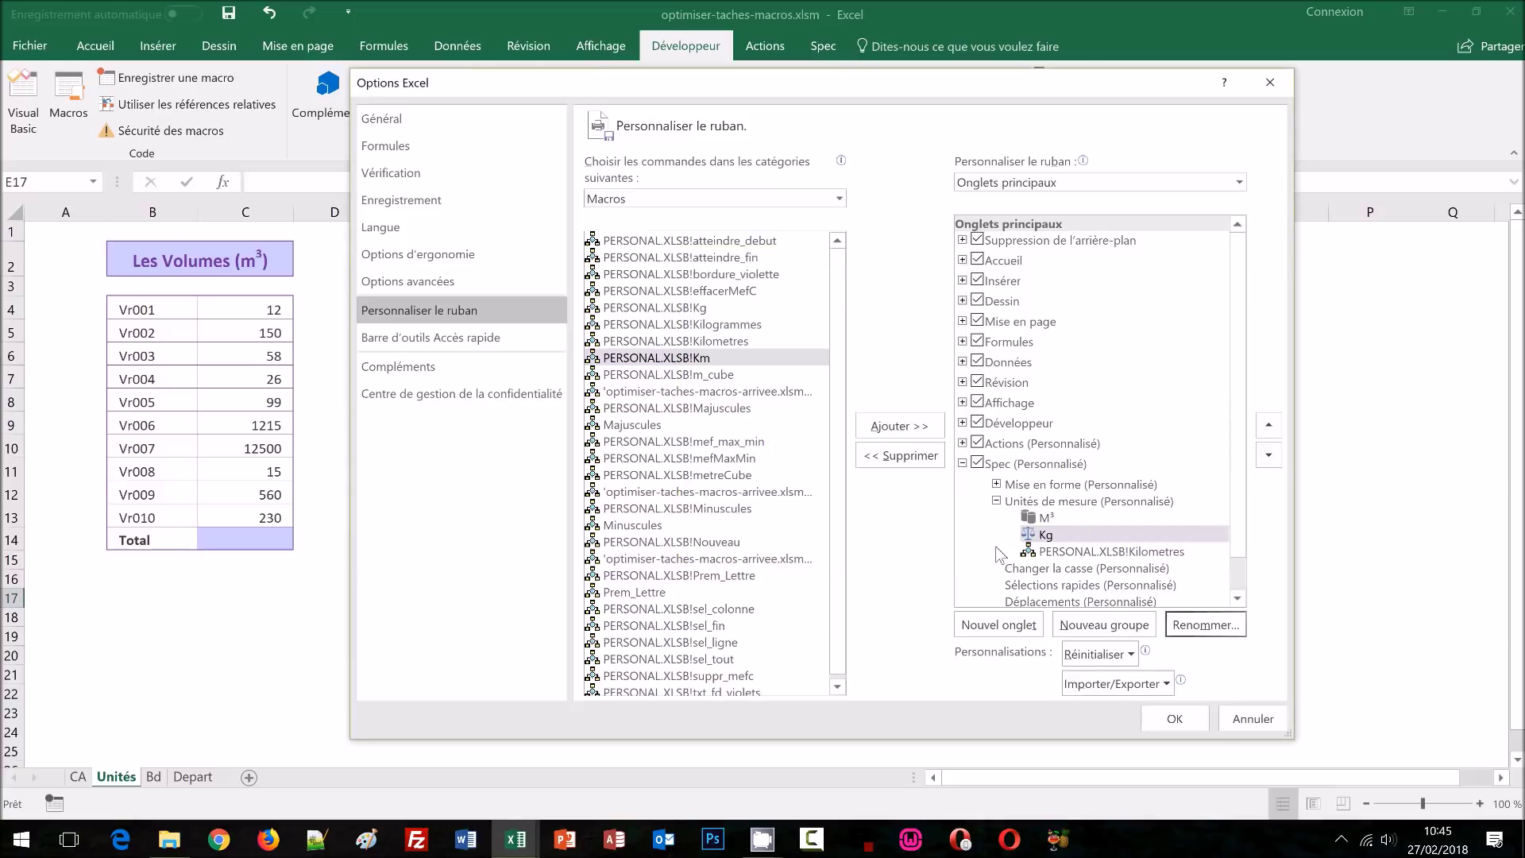
Step: Rename the PERSONAL.XLSB!Kilometres command as Km with the set square and pencil symbol, and apply the ribbon customization
left_click(1106, 554)
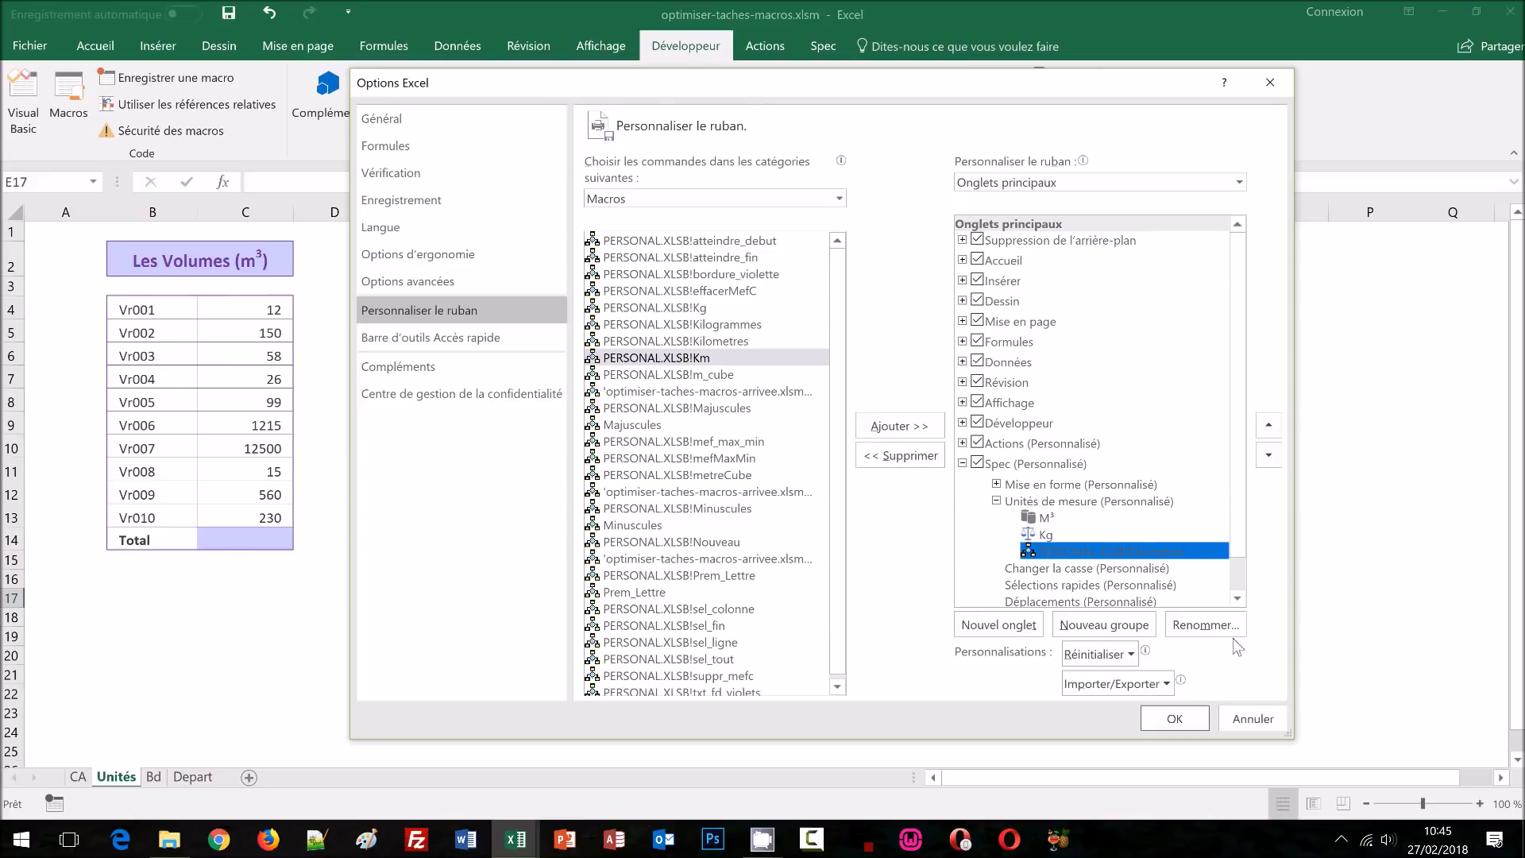
left_click(1206, 625)
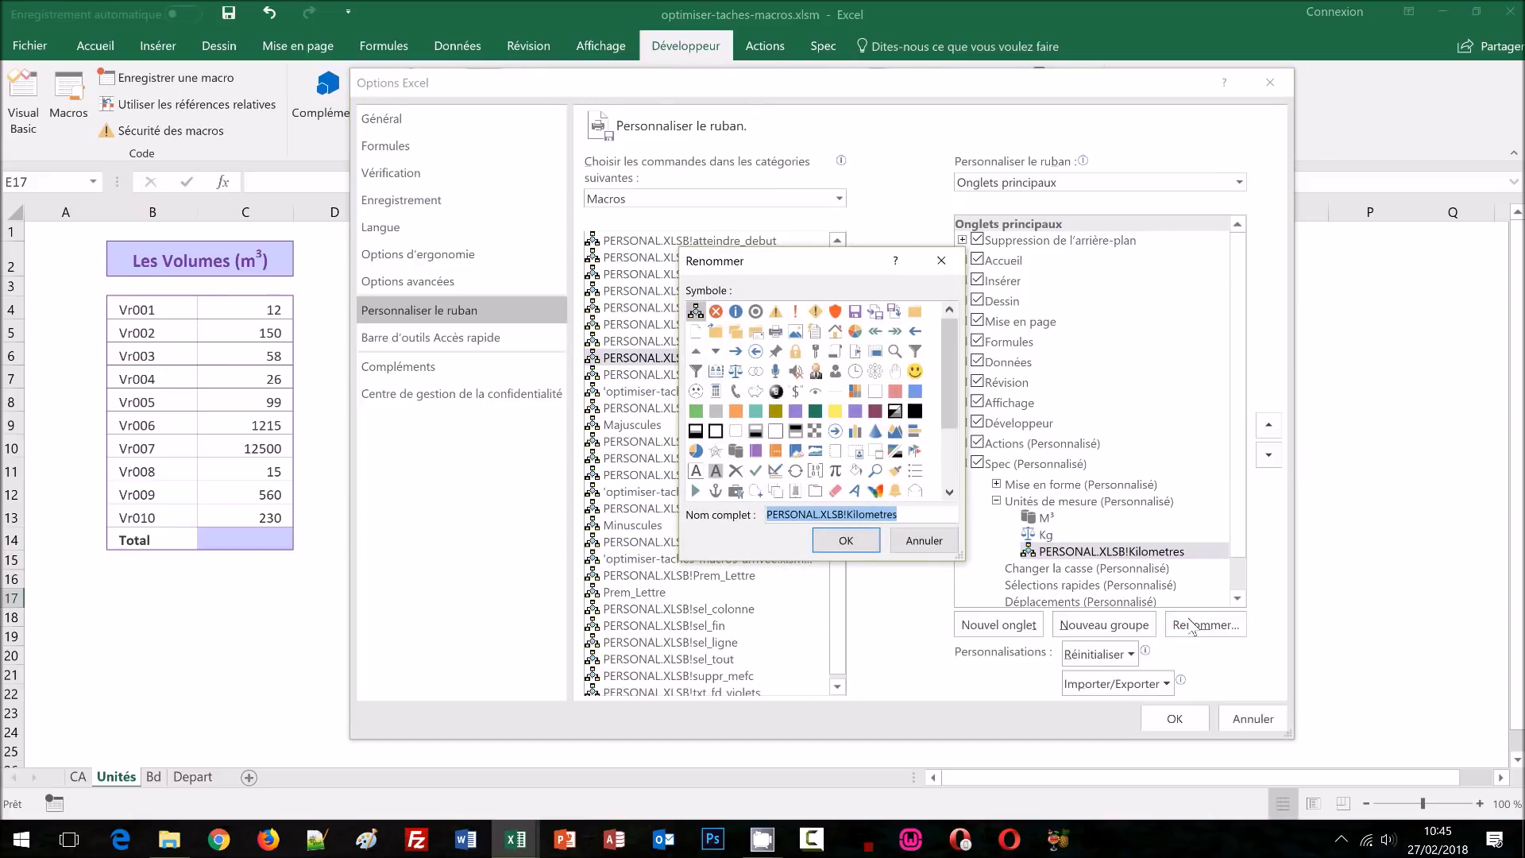
type("Km")
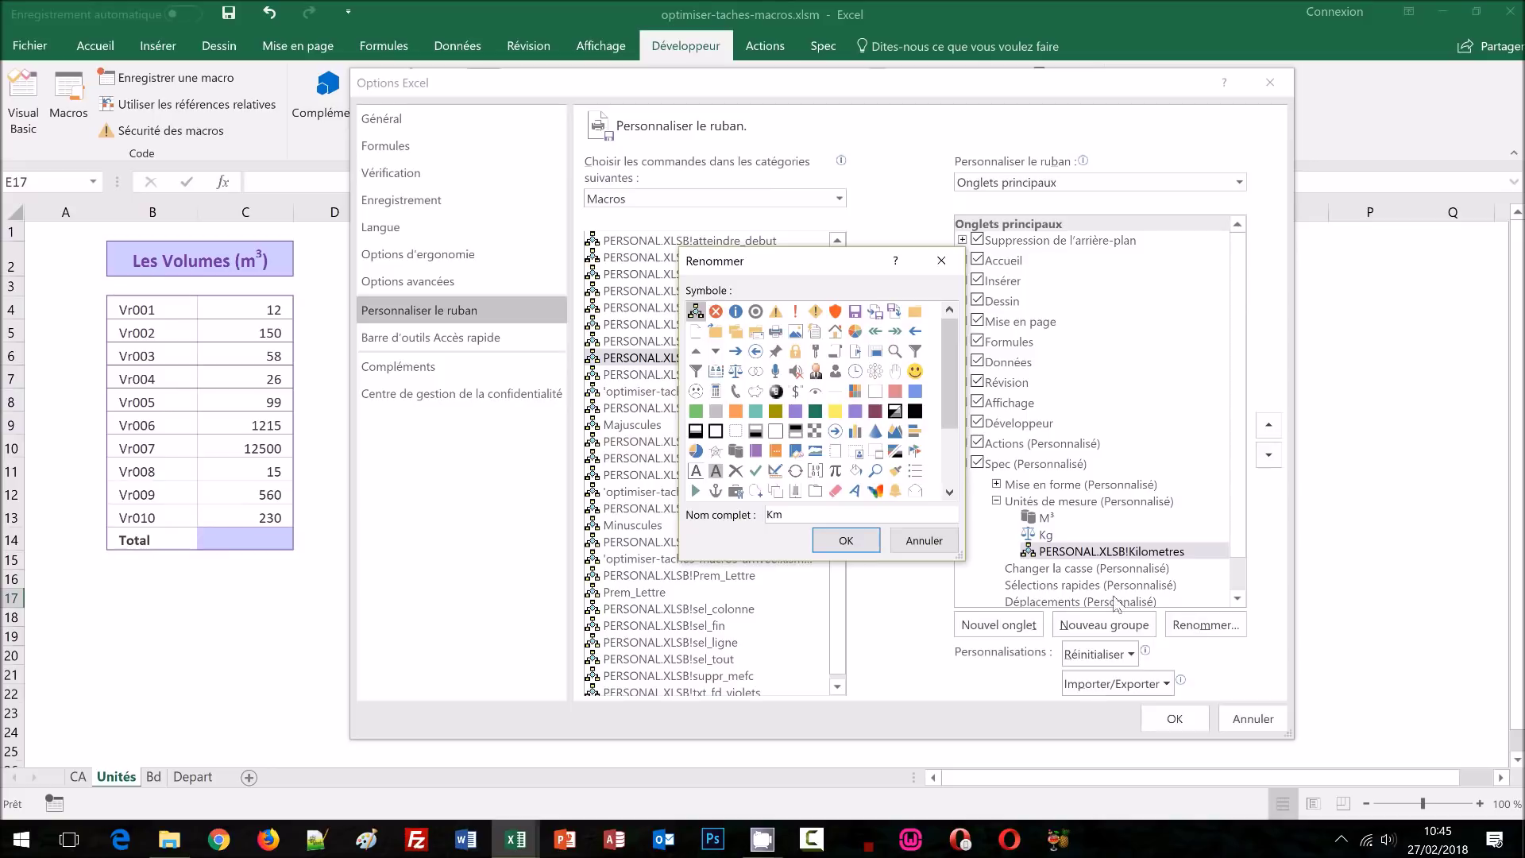
left_click(781, 474)
left_click(836, 543)
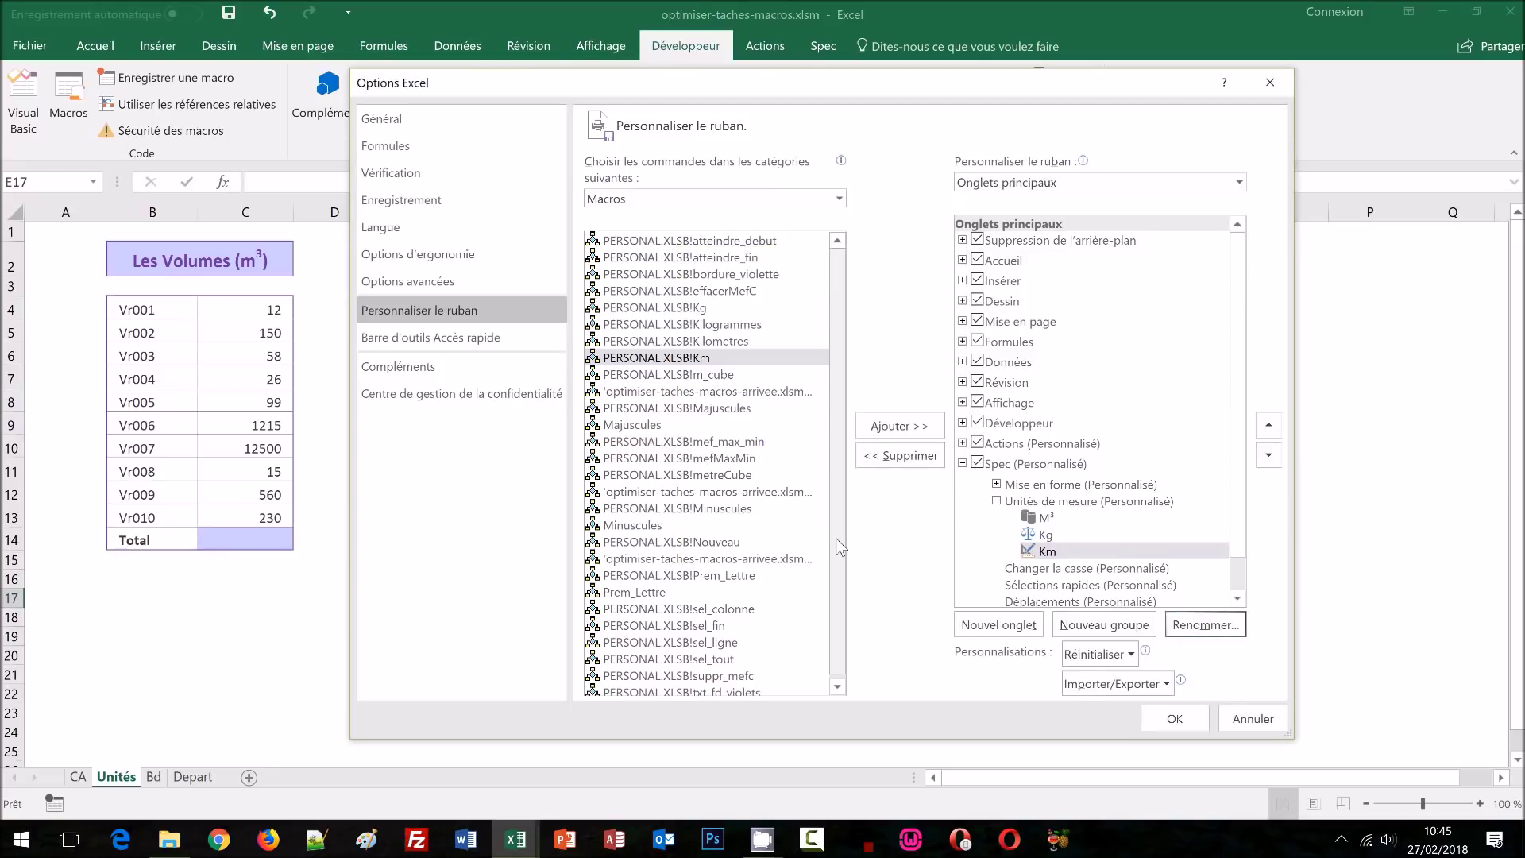
left_click(1177, 721)
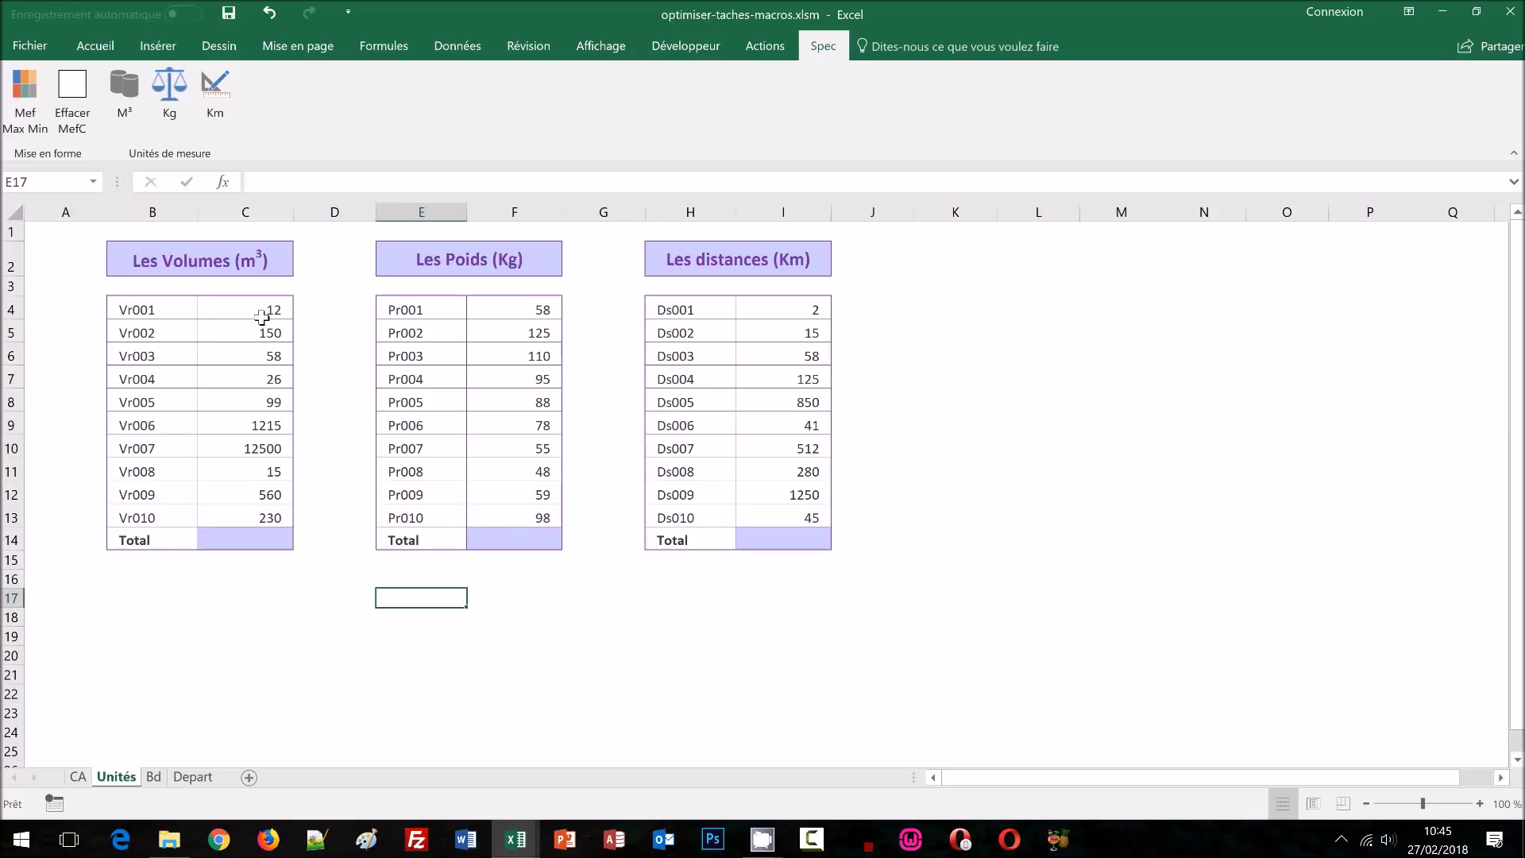
Step: Apply the custom M³, Kg and Km unit macros to C4:C13, F4:F13 and I4:I13 respectively
left_click_drag(270, 310, 272, 520)
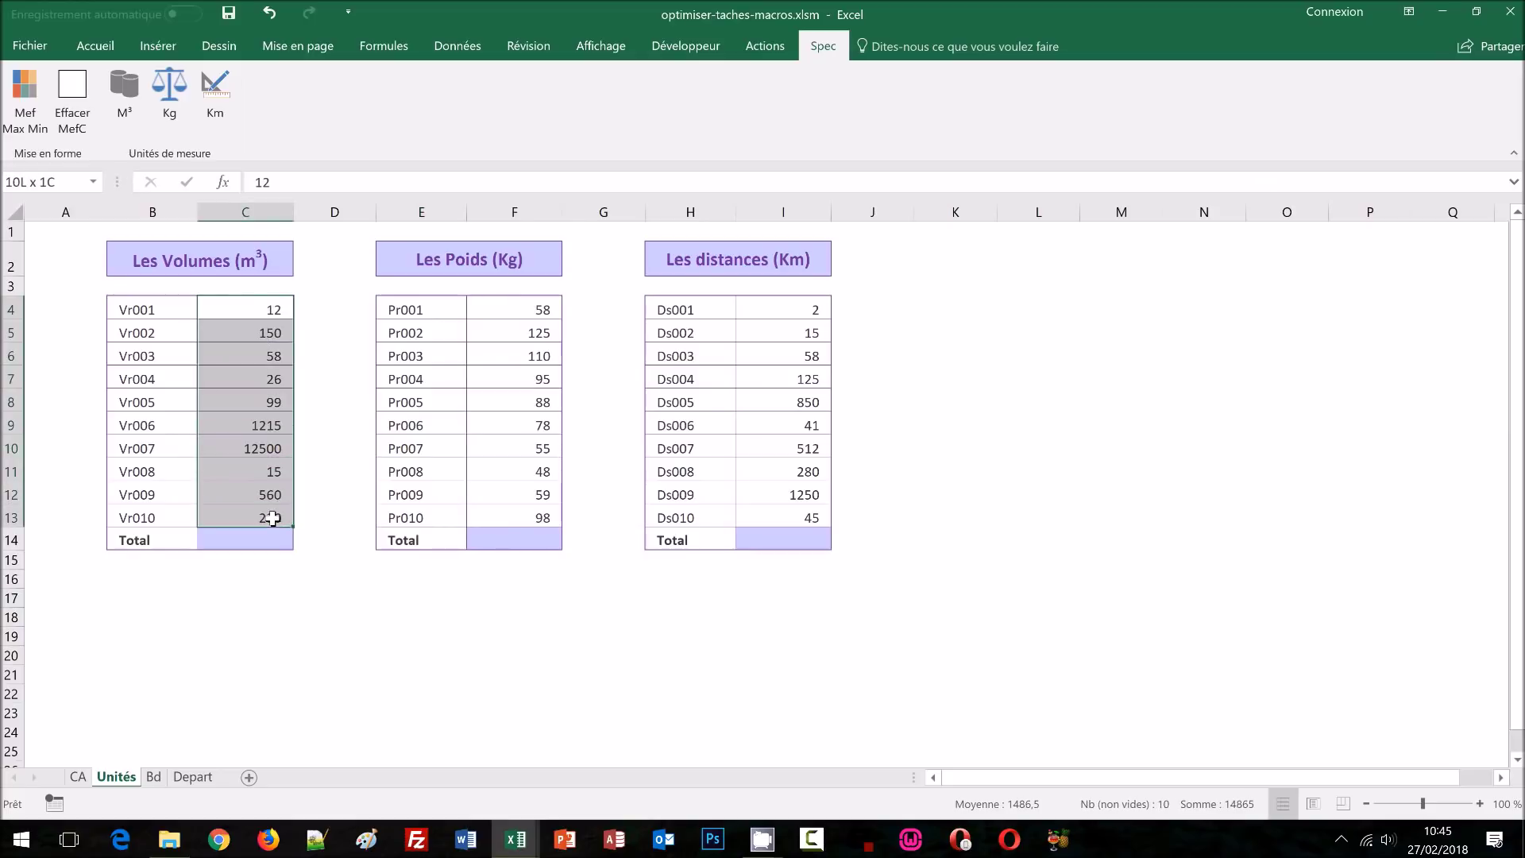
left_click(126, 116)
left_click_drag(526, 310, 528, 518)
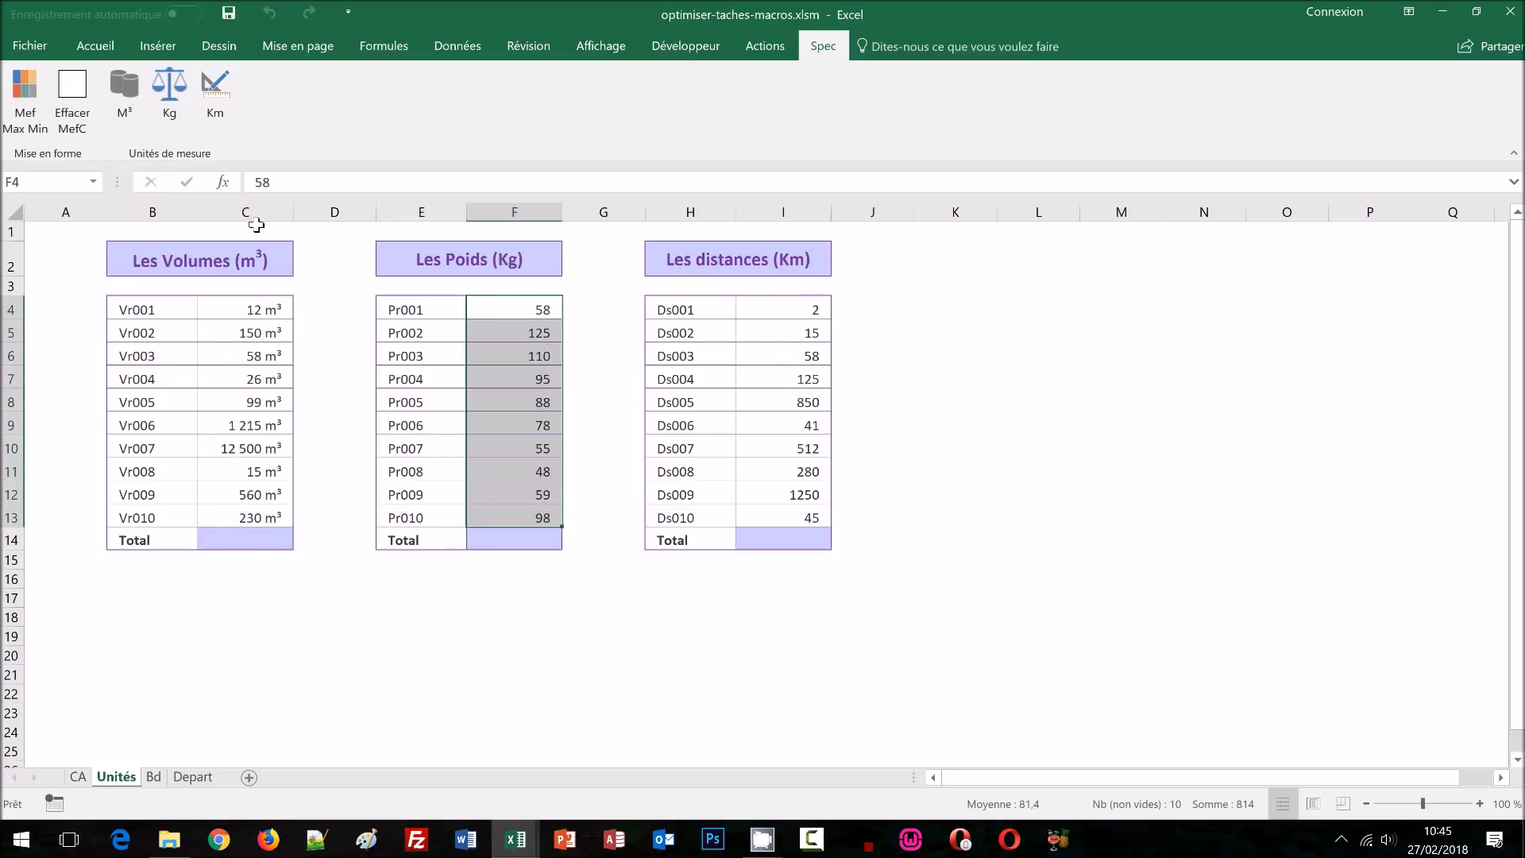
left_click(180, 106)
left_click_drag(779, 307, 784, 517)
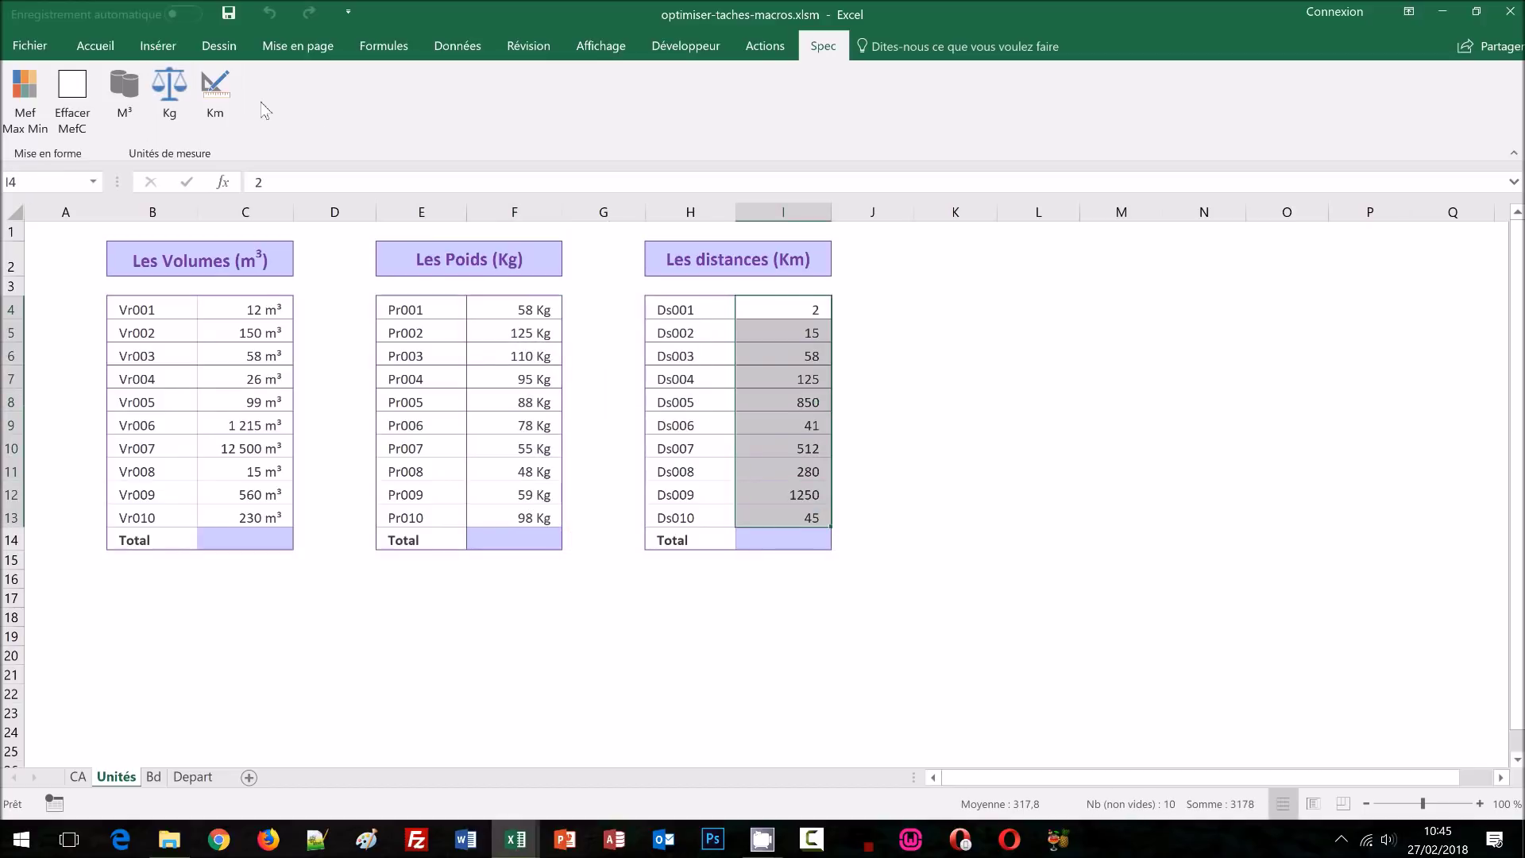
left_click(232, 102)
left_click(1004, 449)
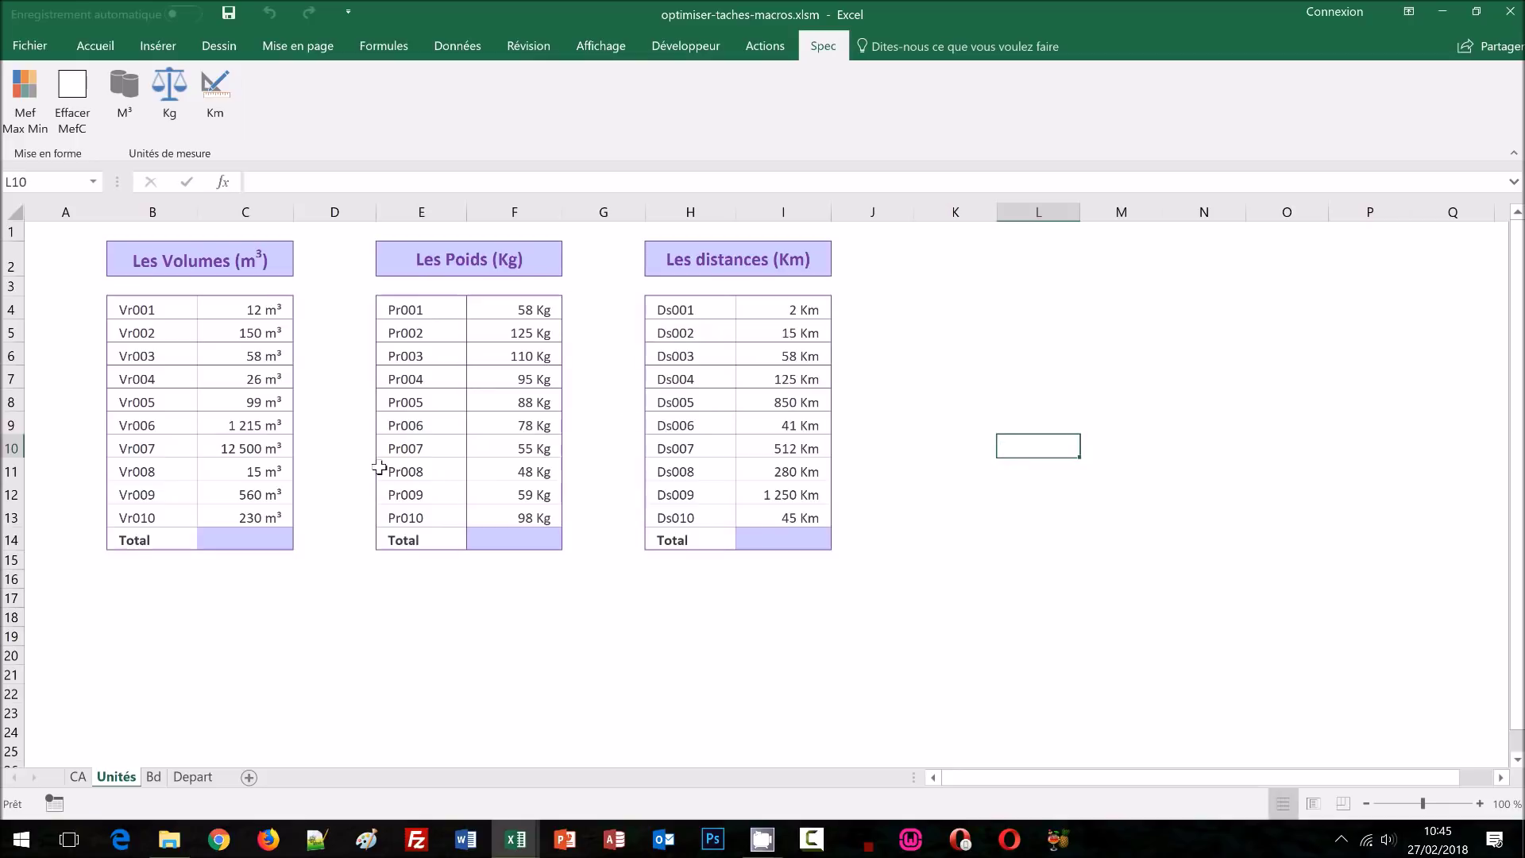
Step: Insert AutoSum totals in row 14 for the volumes, weights and distances columns
left_click_drag(242, 313, 249, 544)
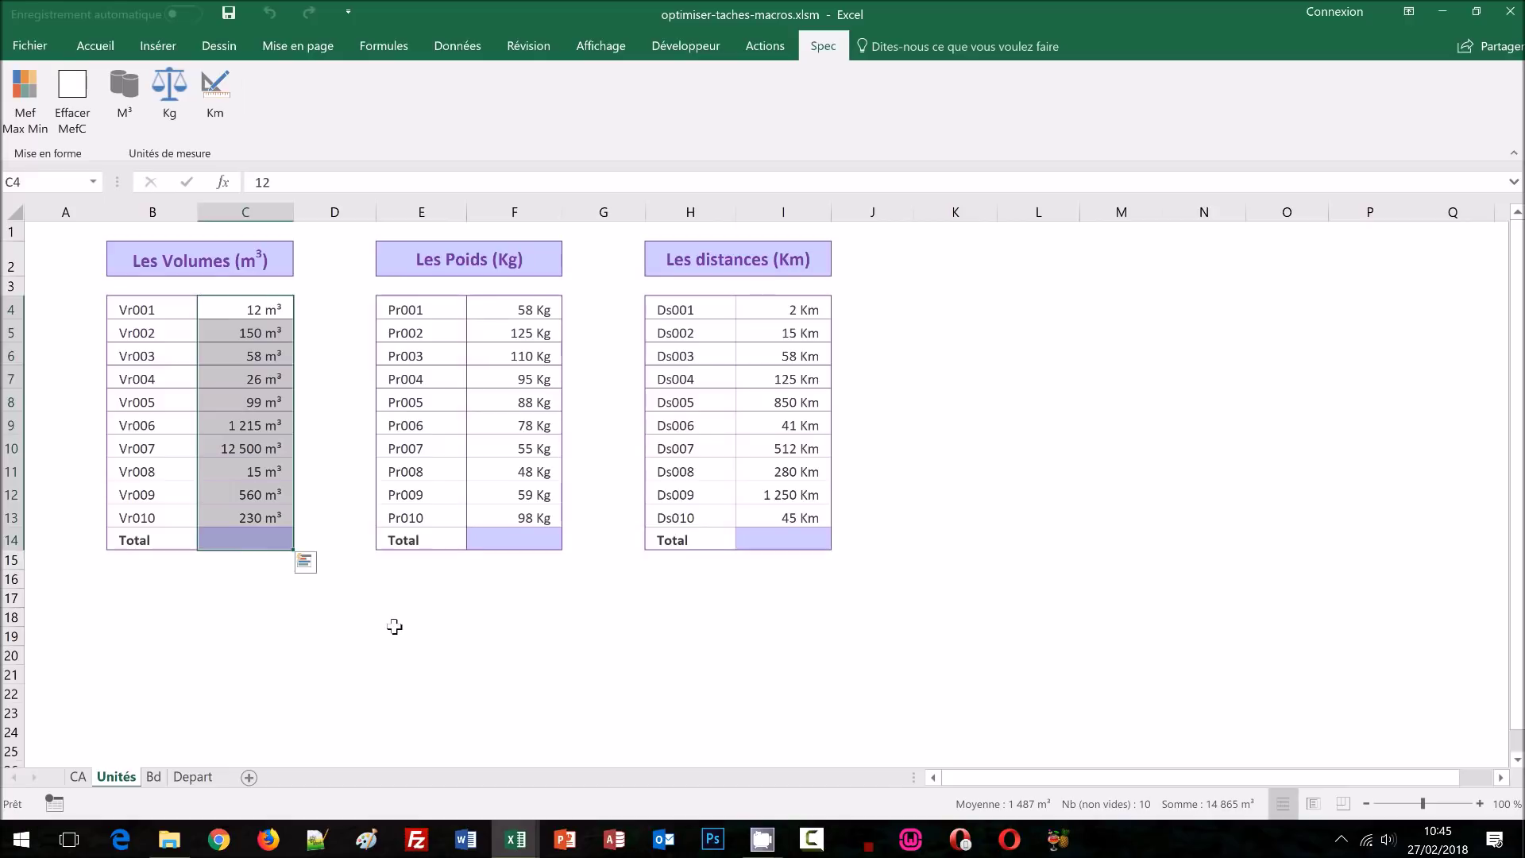
key("alt+equal")
left_click_drag(511, 313, 526, 546)
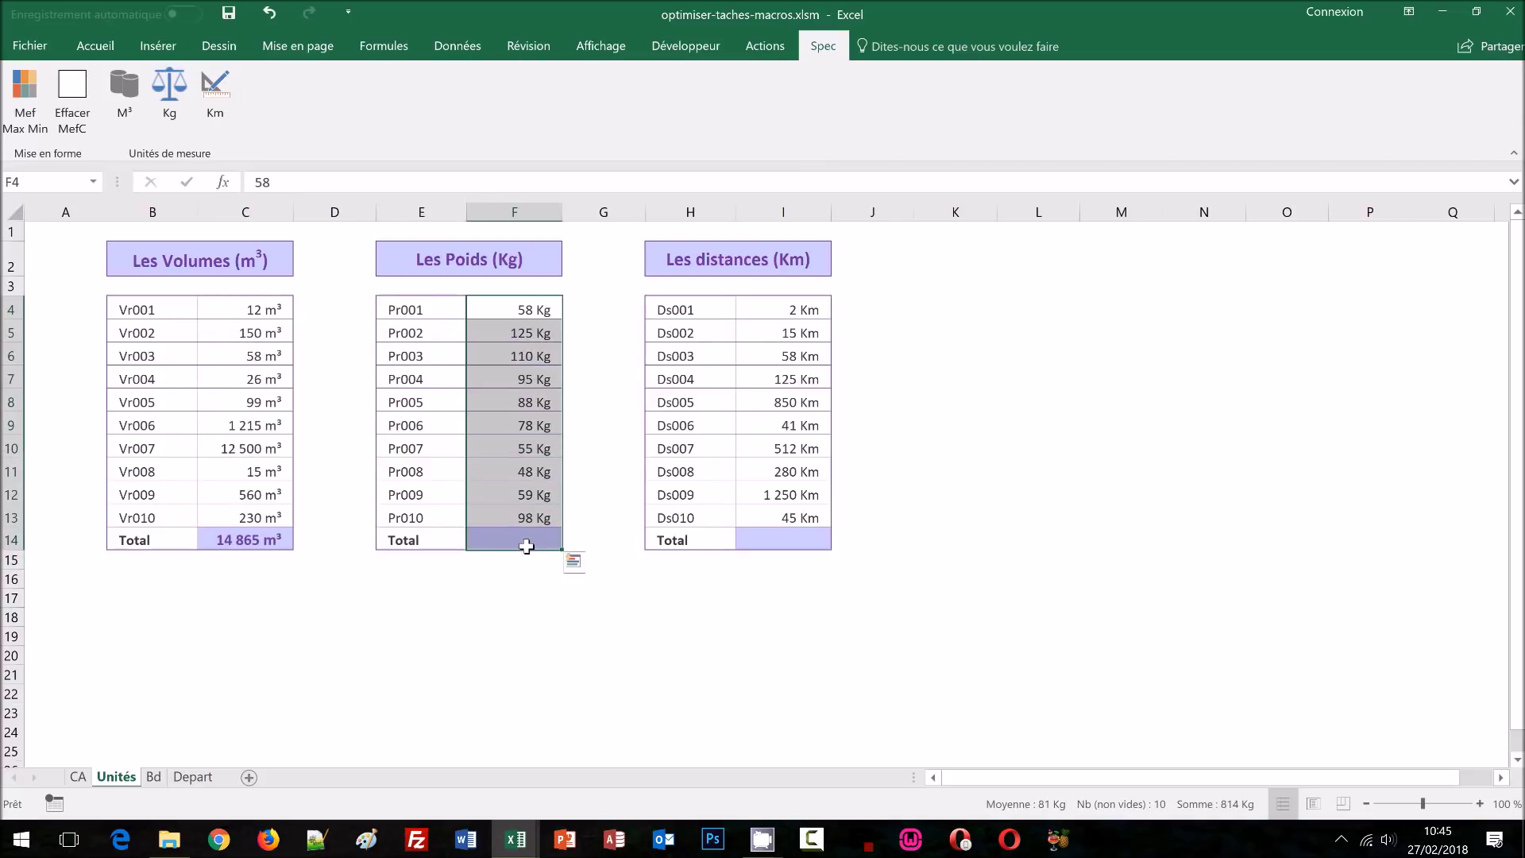
key("alt+equal")
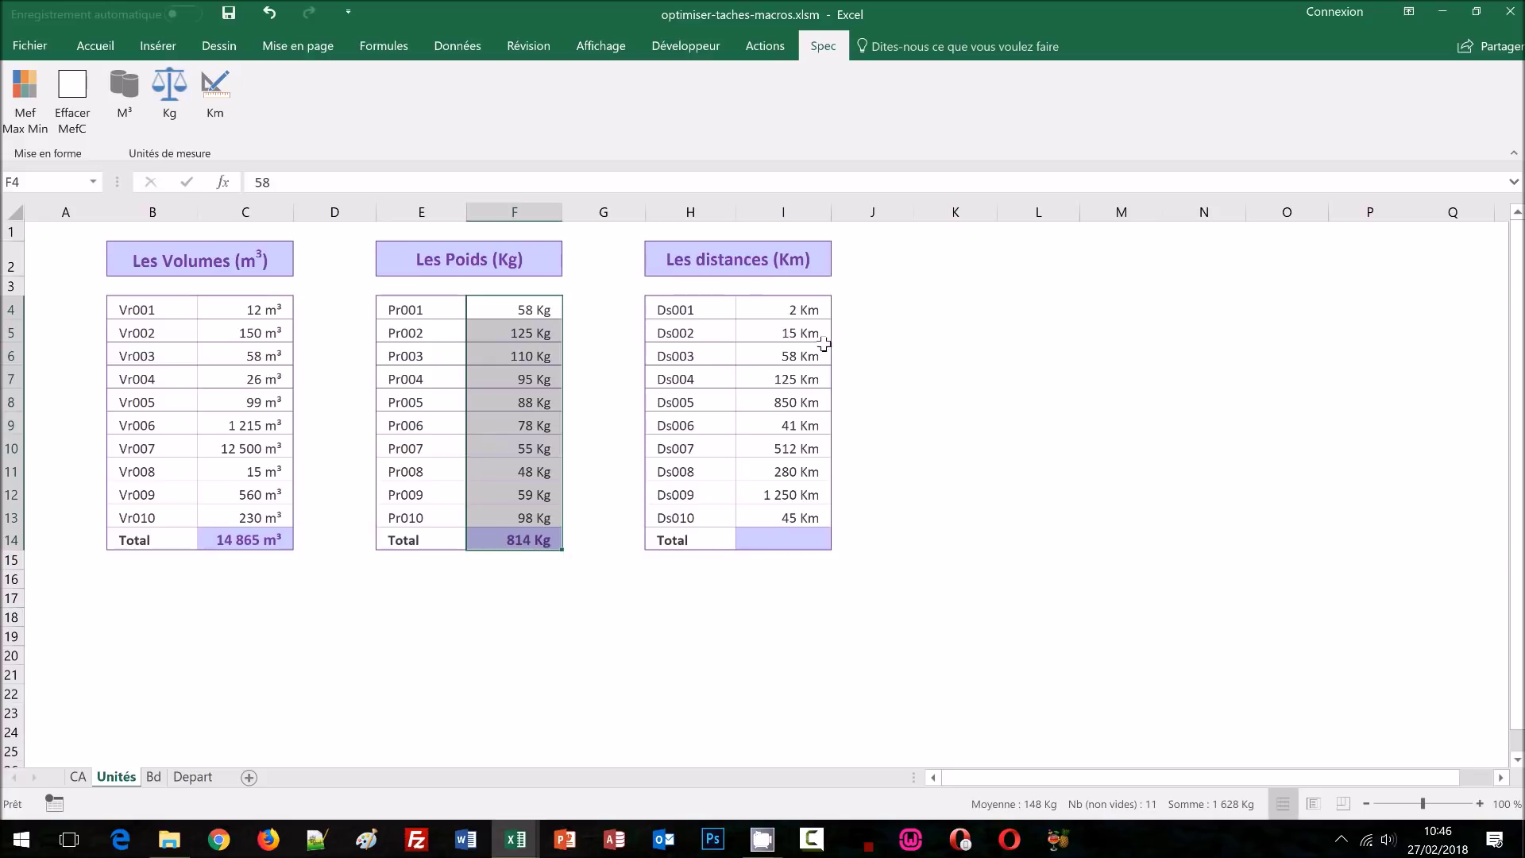
left_click_drag(801, 311, 804, 548)
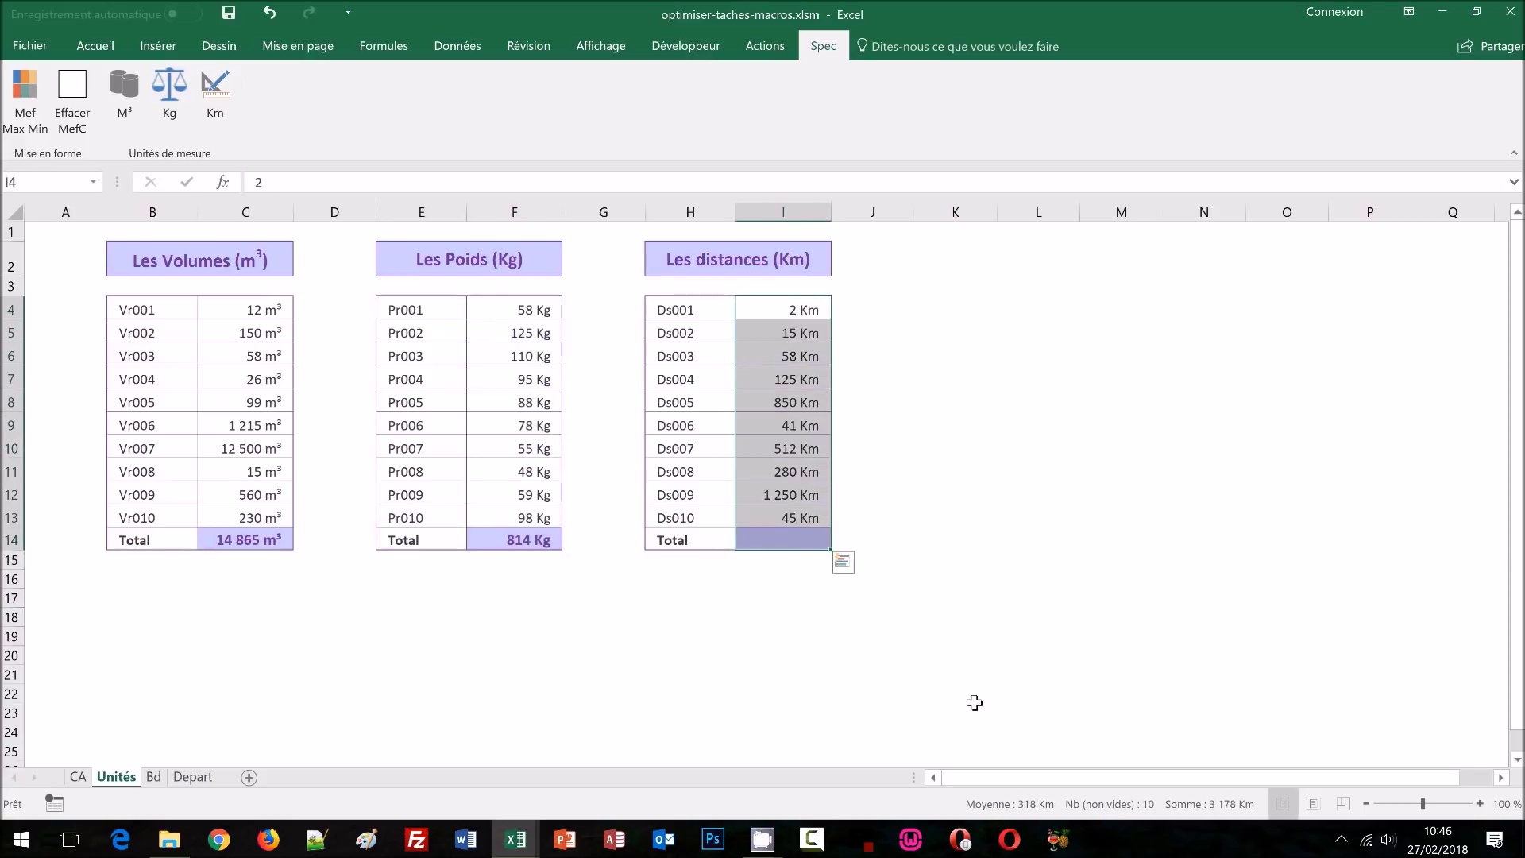
key("alt+equal")
left_click(1085, 518)
left_click(253, 429)
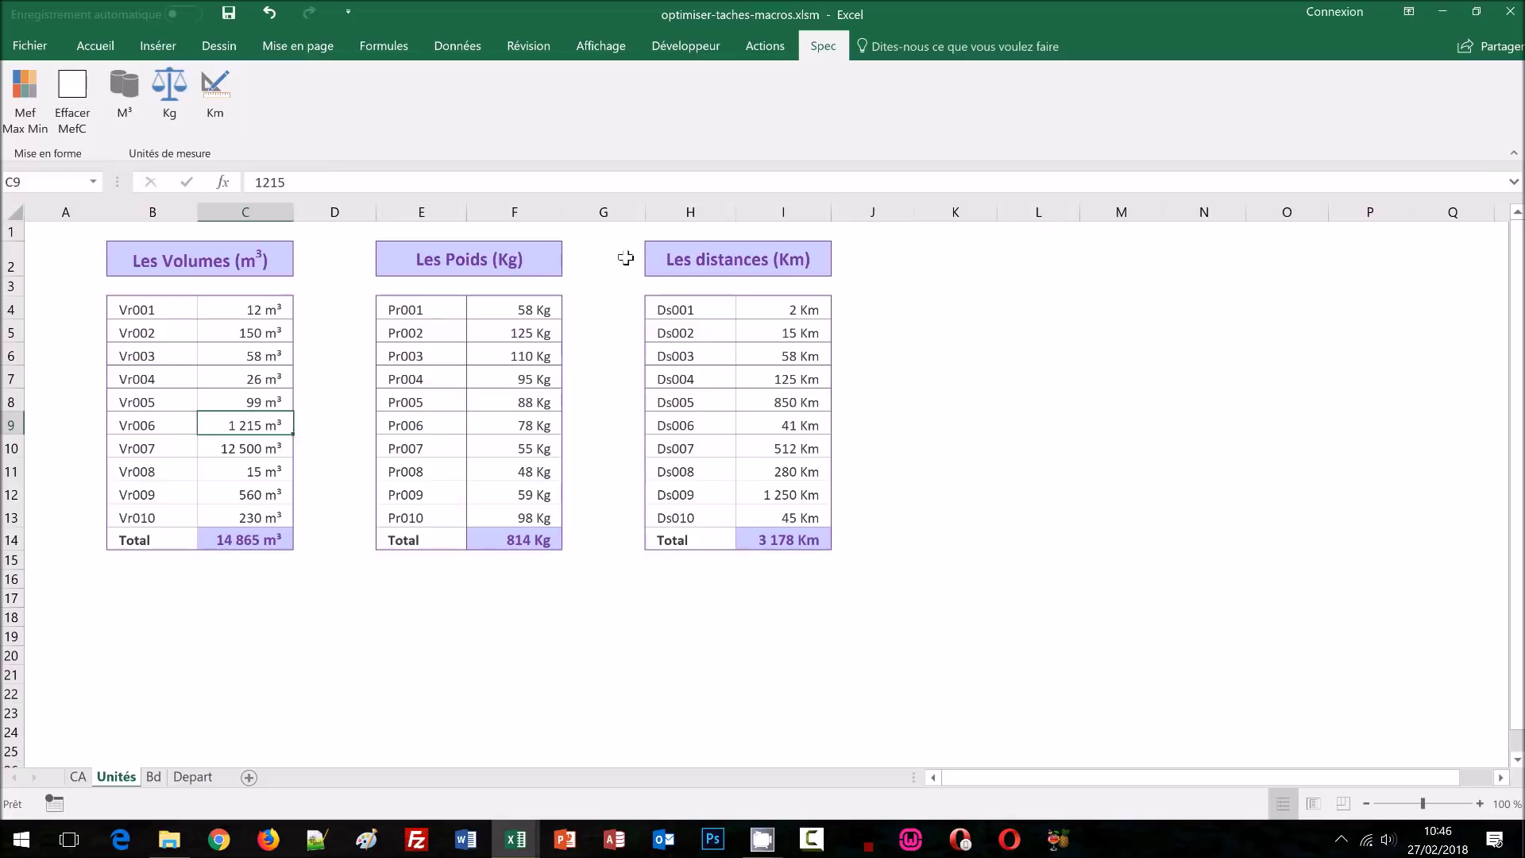
left_click(1027, 382)
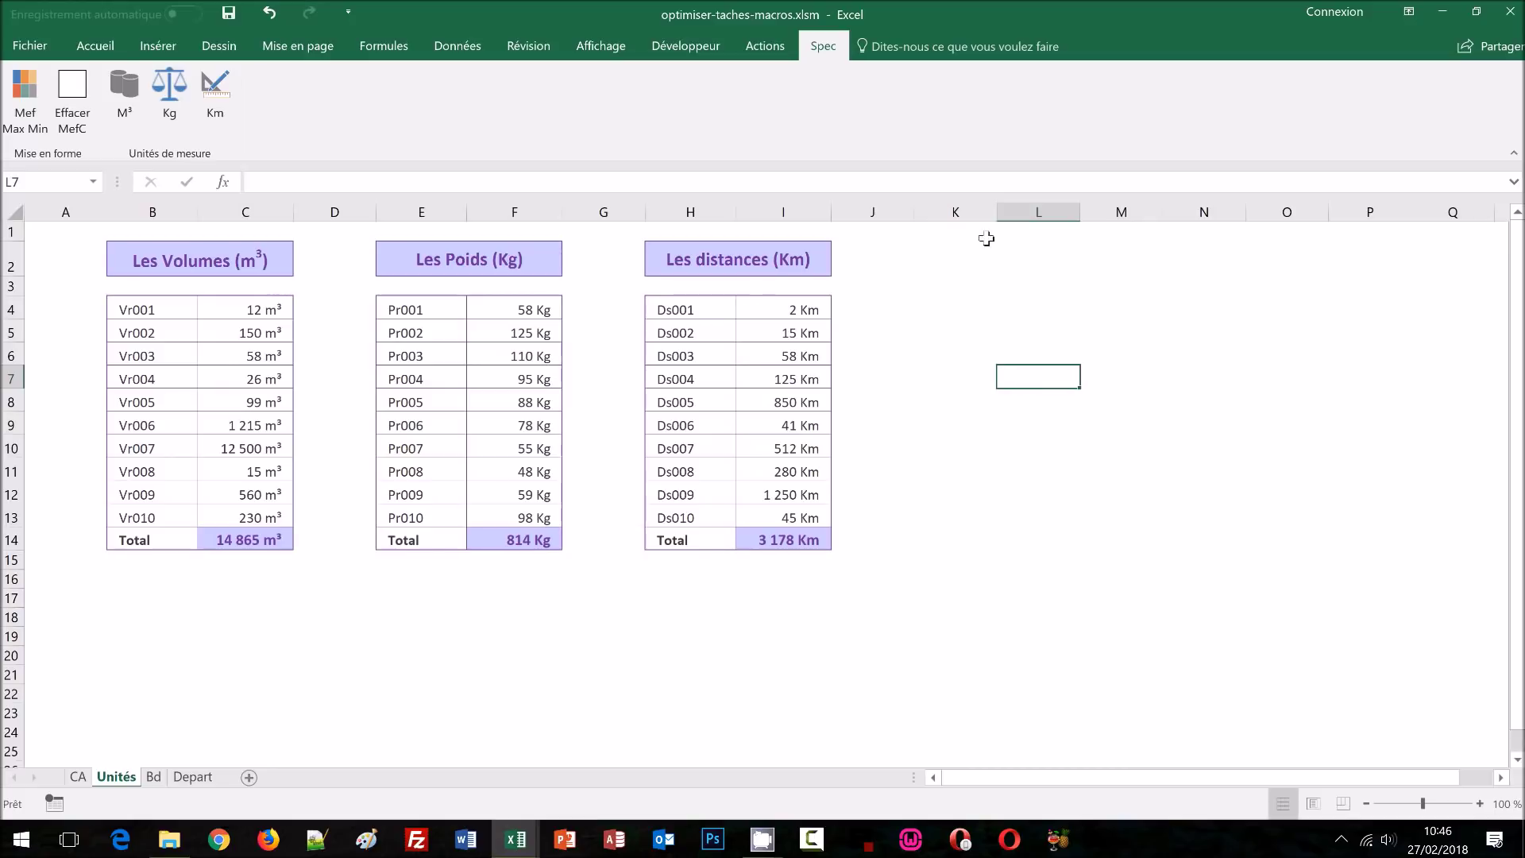
Step: Examine the code of Module1 in the optimiser-taches-macros.xlsm project in the Visual Basic editor
left_click(684, 48)
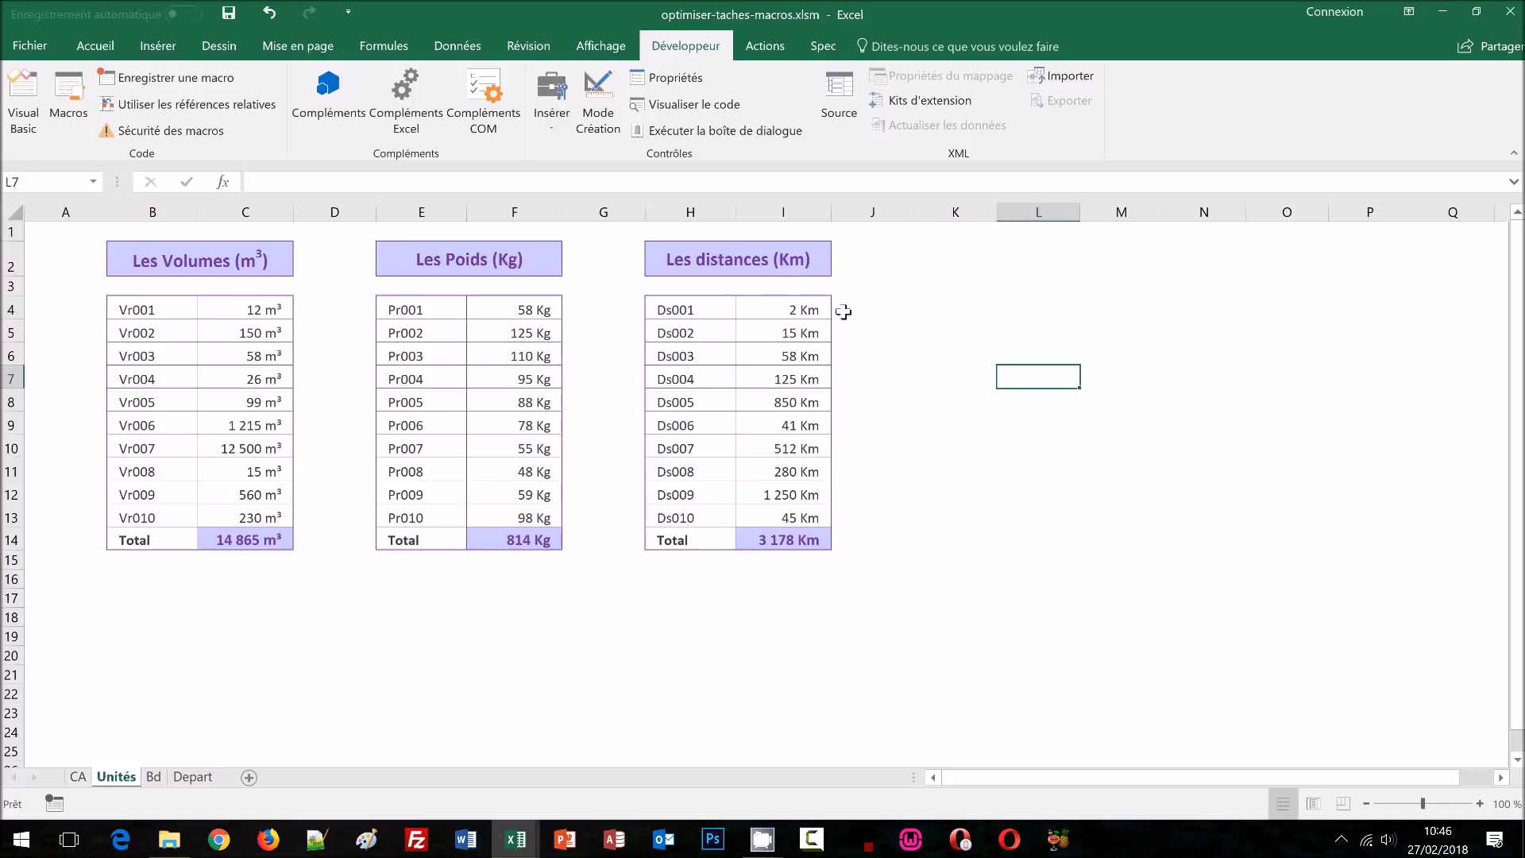
left_click(35, 118)
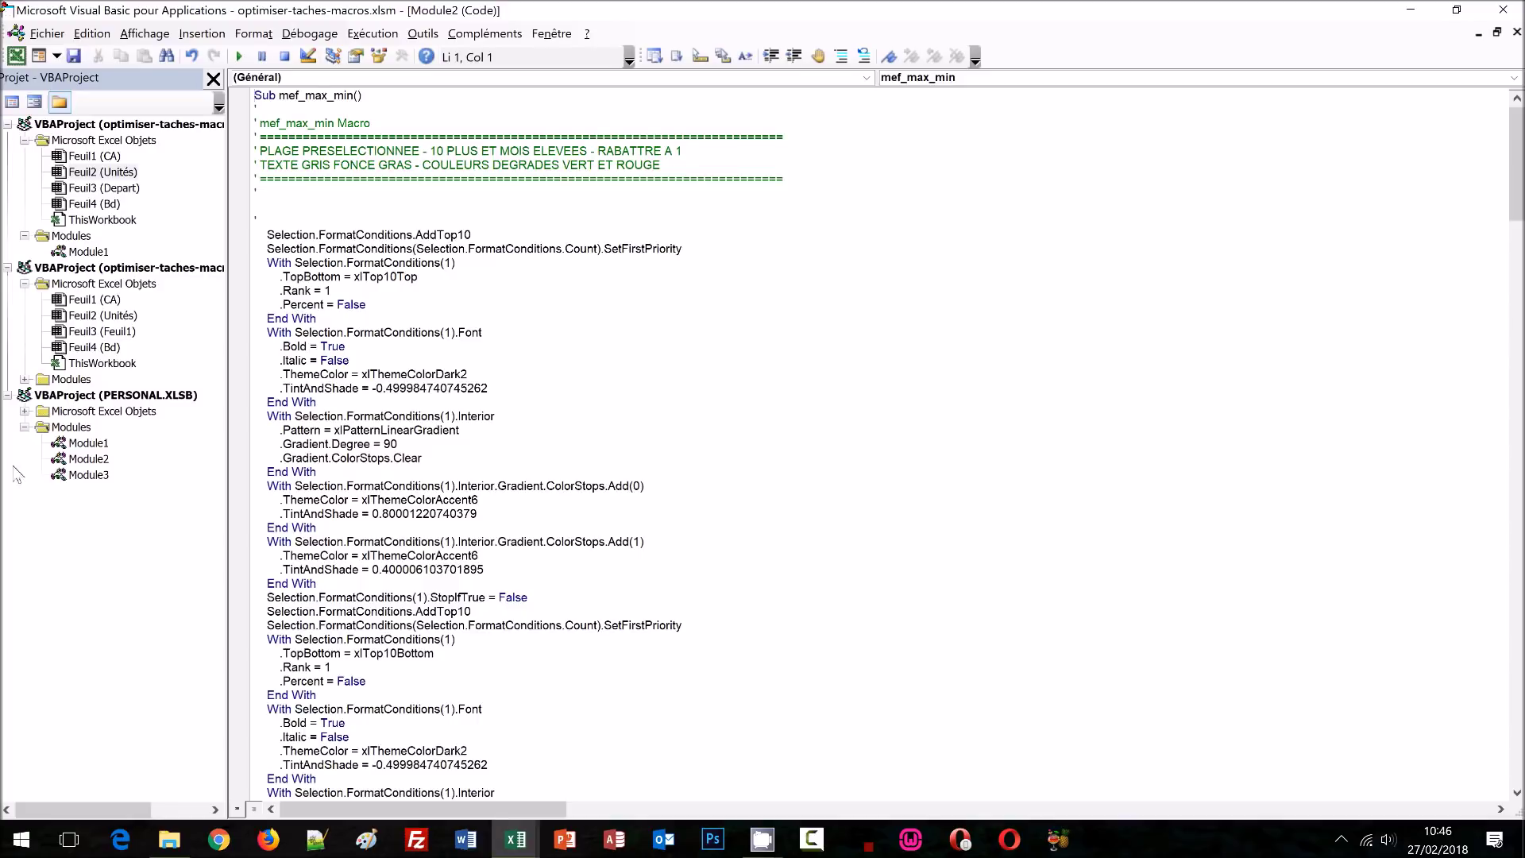
left_click(67, 397)
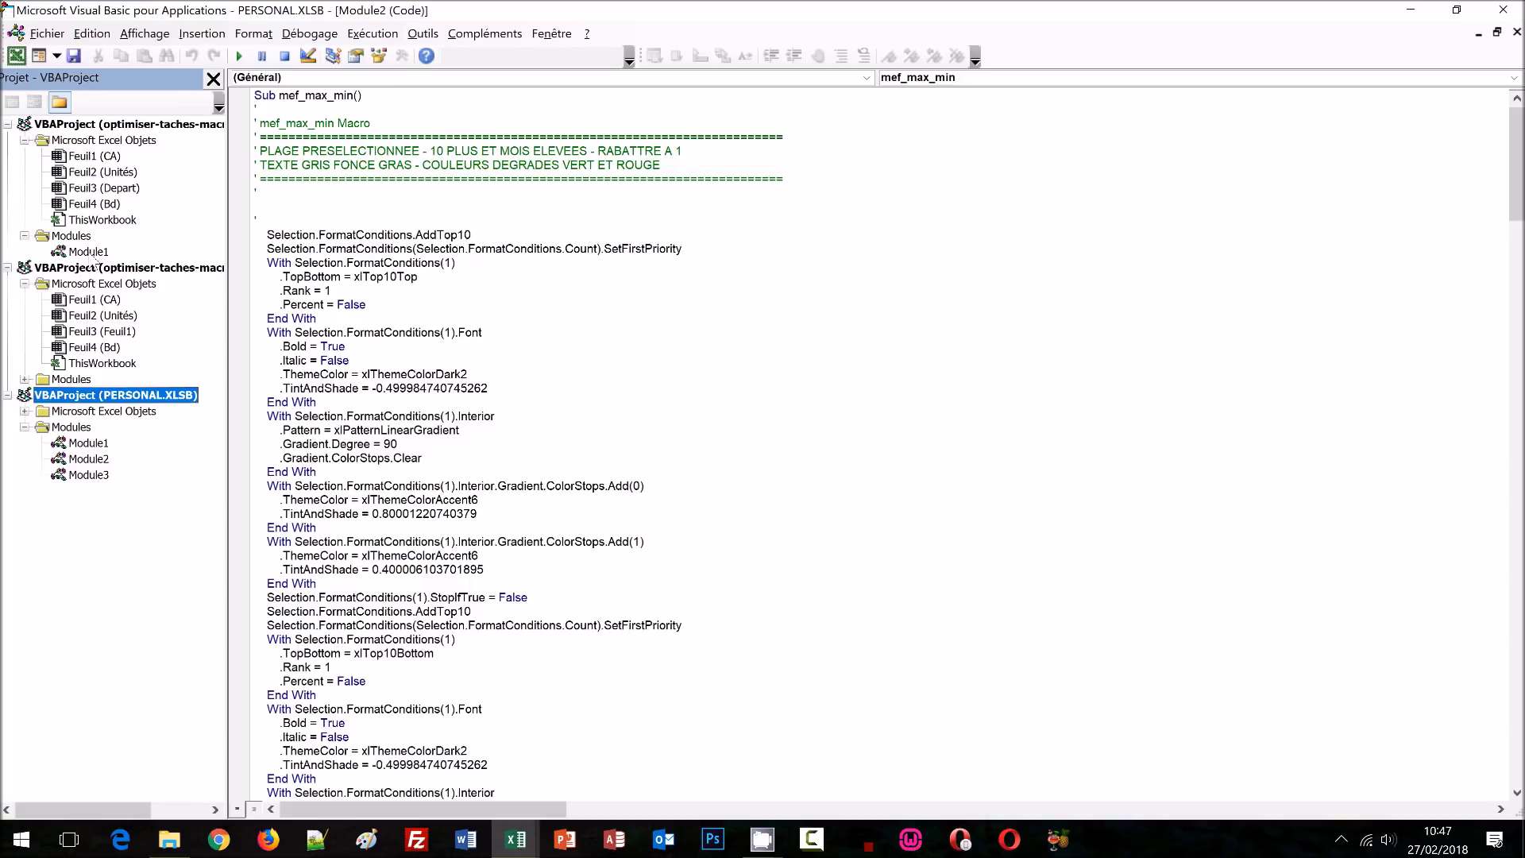
left_click(89, 252)
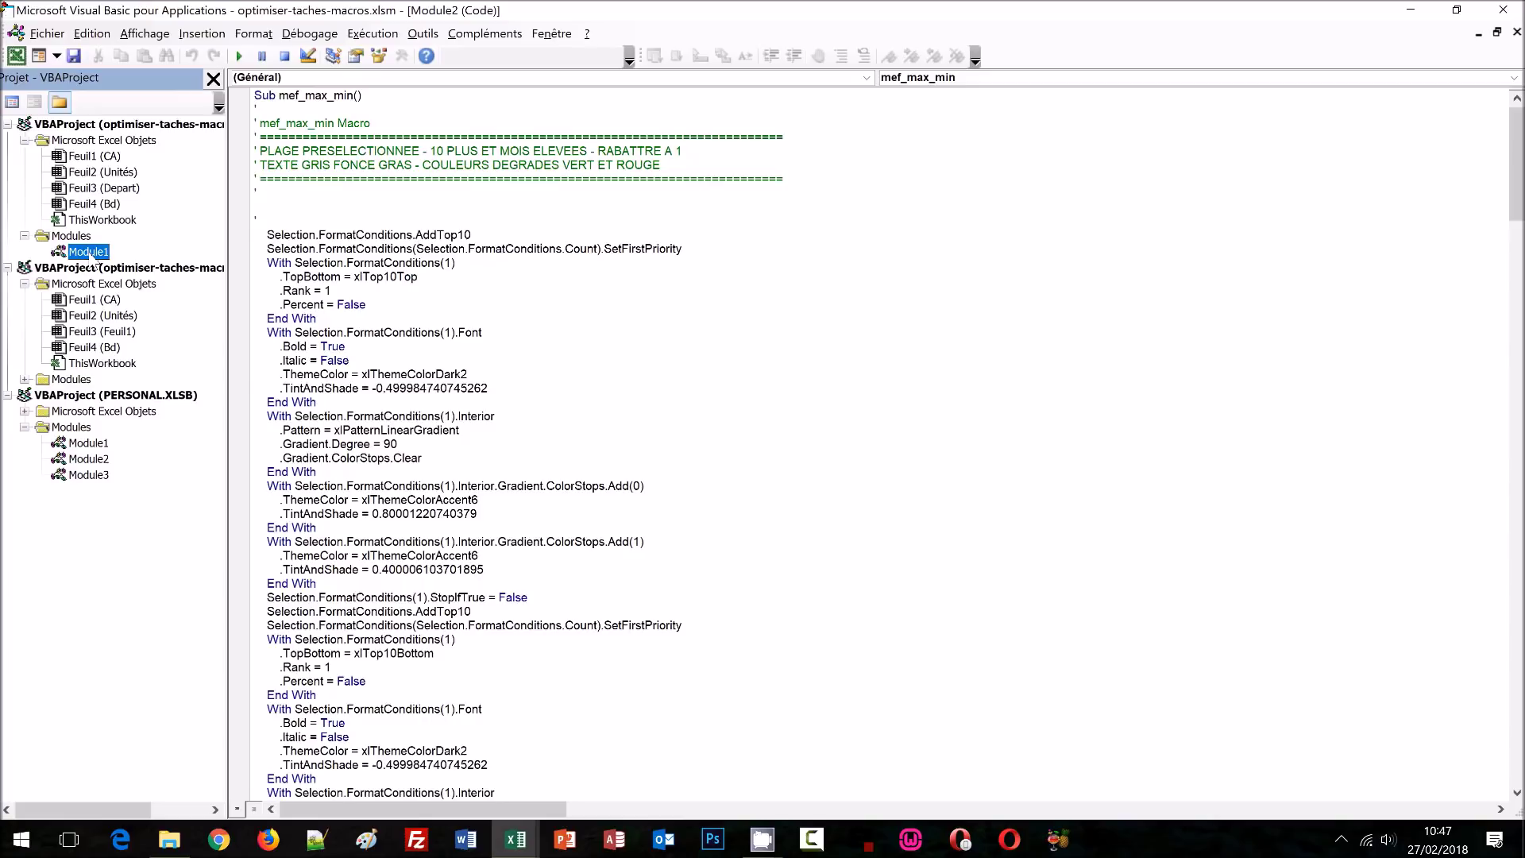
double_click(89, 252)
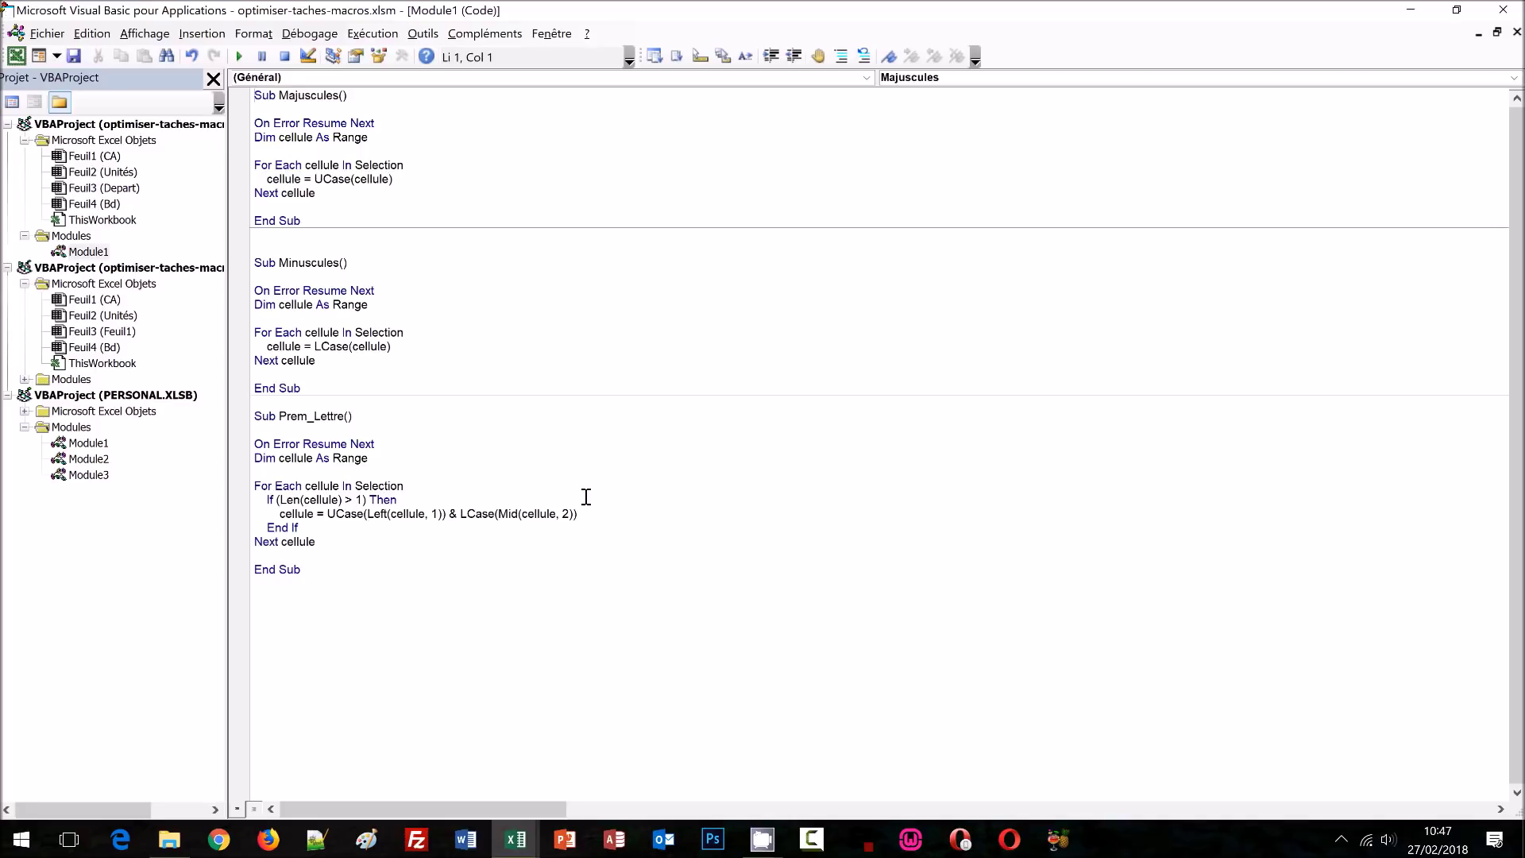
Step: Copy the entire code of the workbook's Module1, containing the Majuscules, Minuscules and Prem_Lettre procedures
left_click(446, 372)
key("ctrl+a")
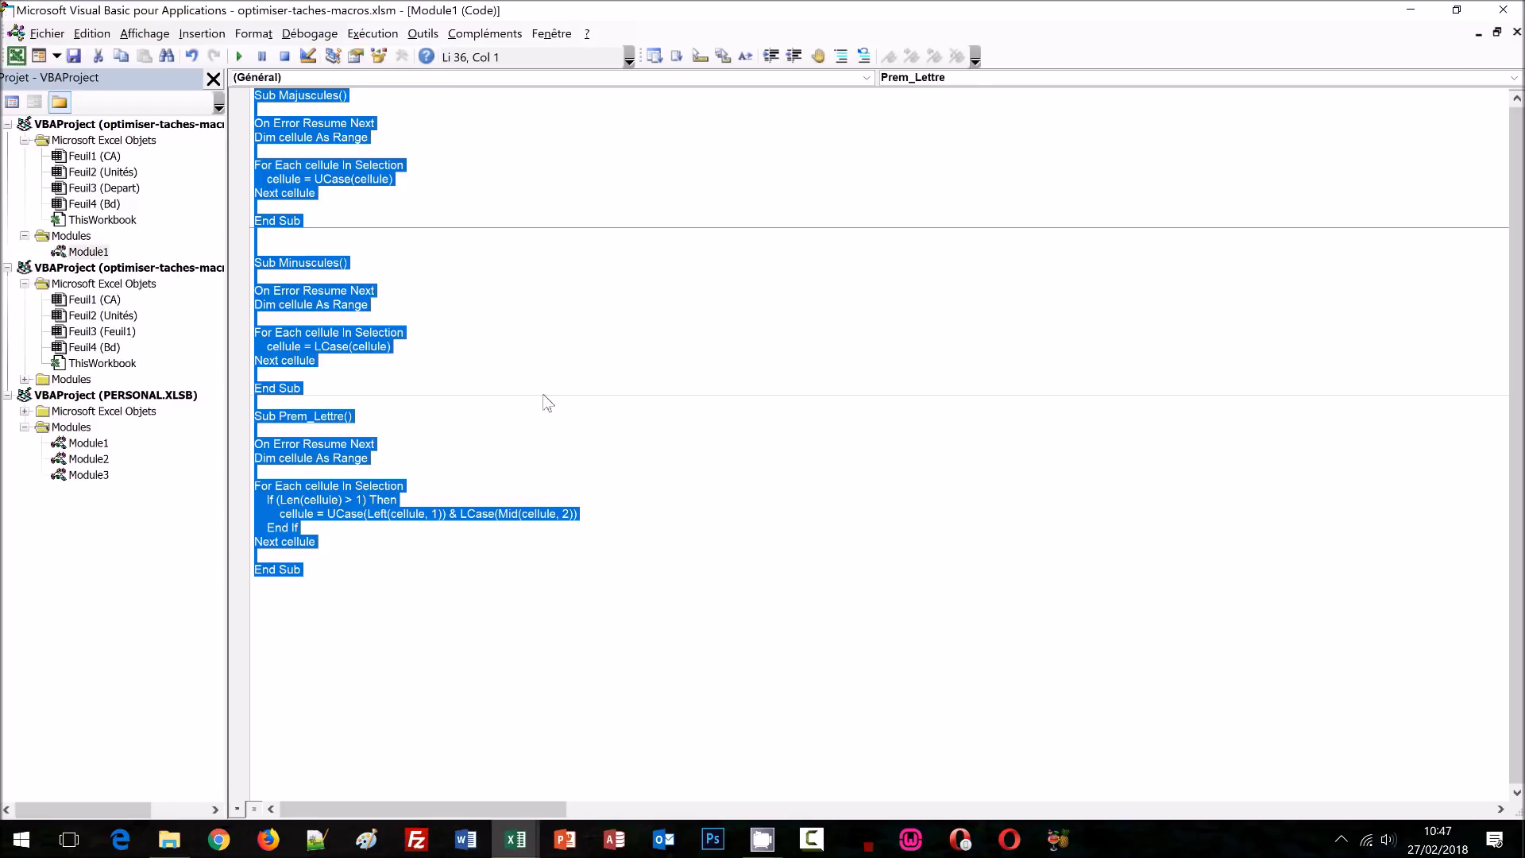
key("ctrl+c")
Step: Examine the code of Module1 in the PERSONAL.XLSB project, and close the Visual Basic editor
left_click(79, 428)
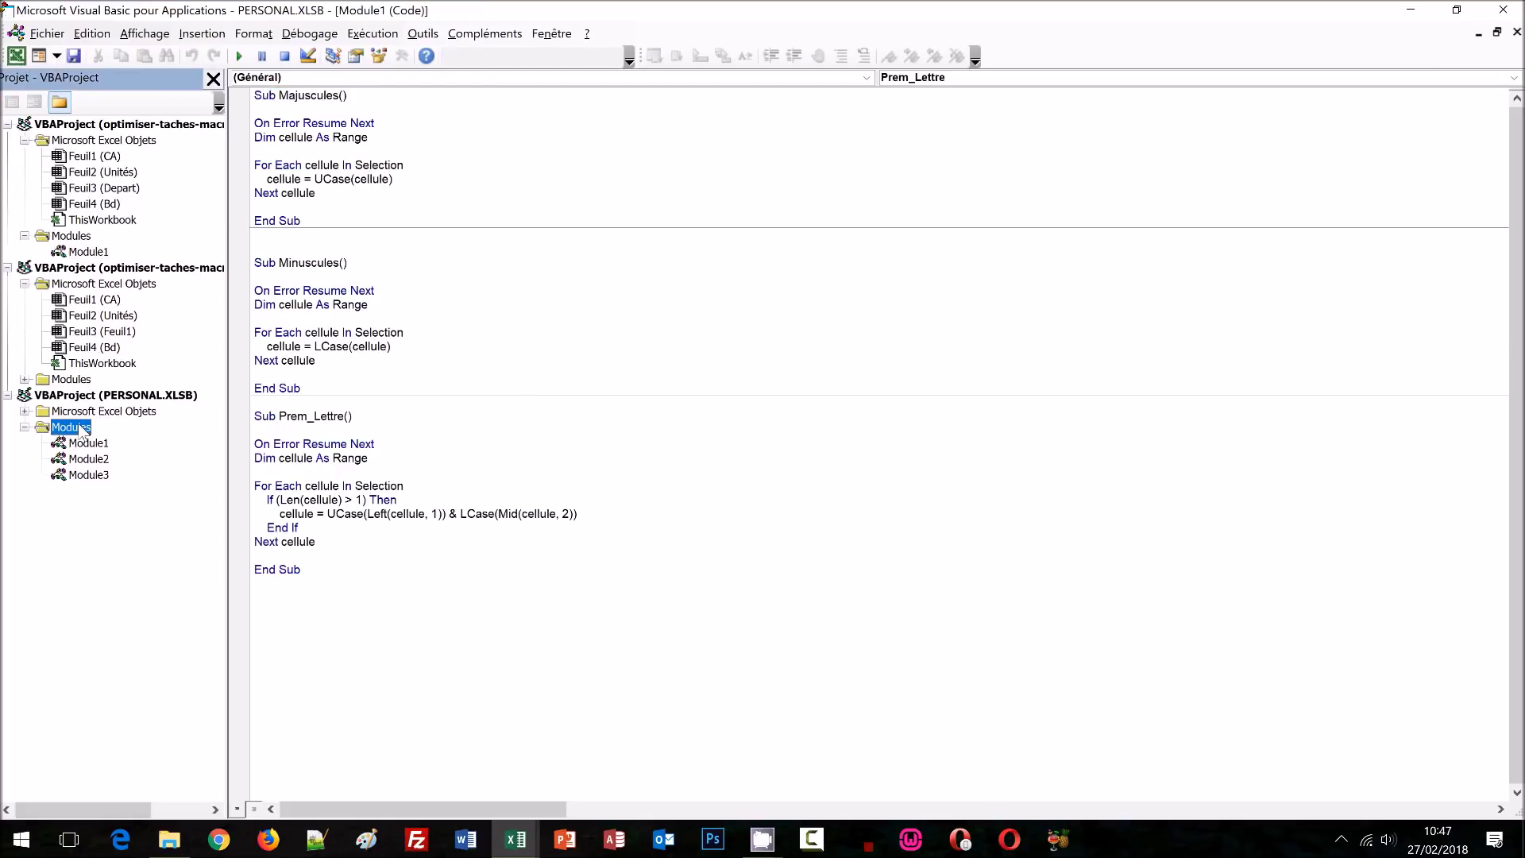
left_click(202, 34)
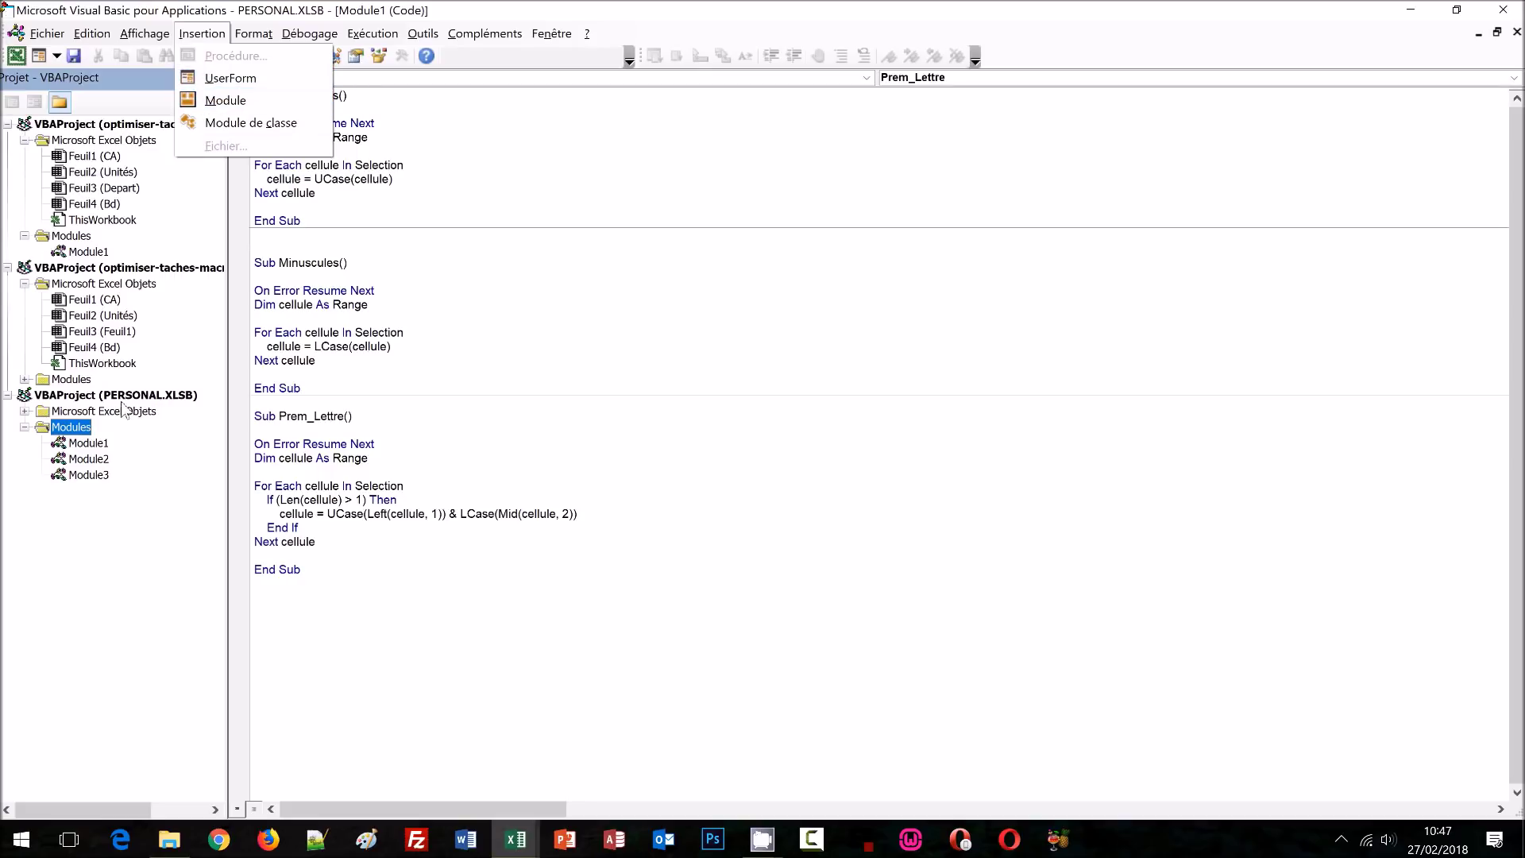
double_click(93, 445)
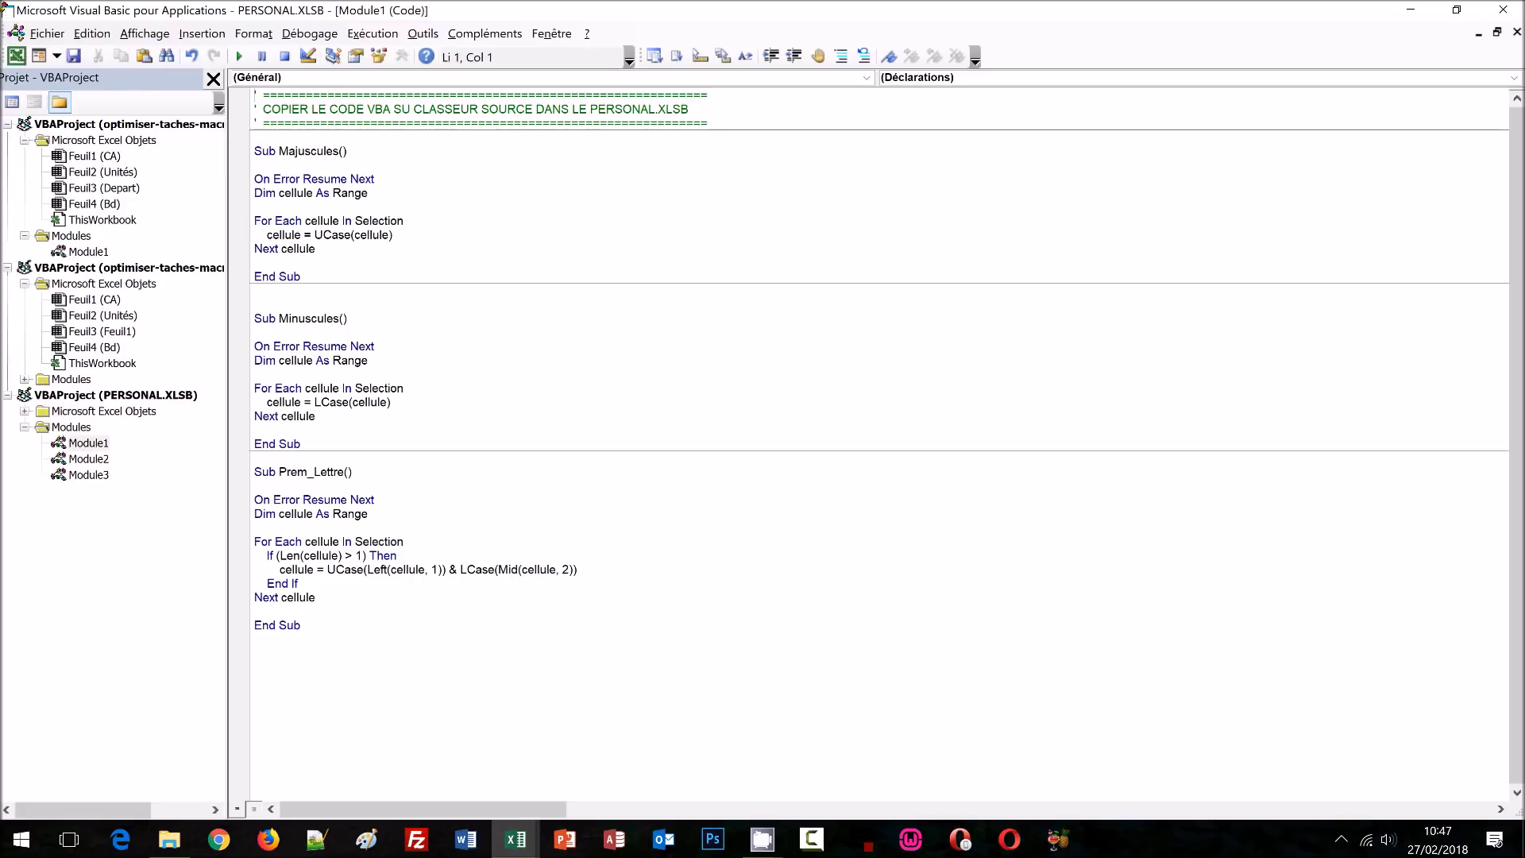
left_click(1506, 10)
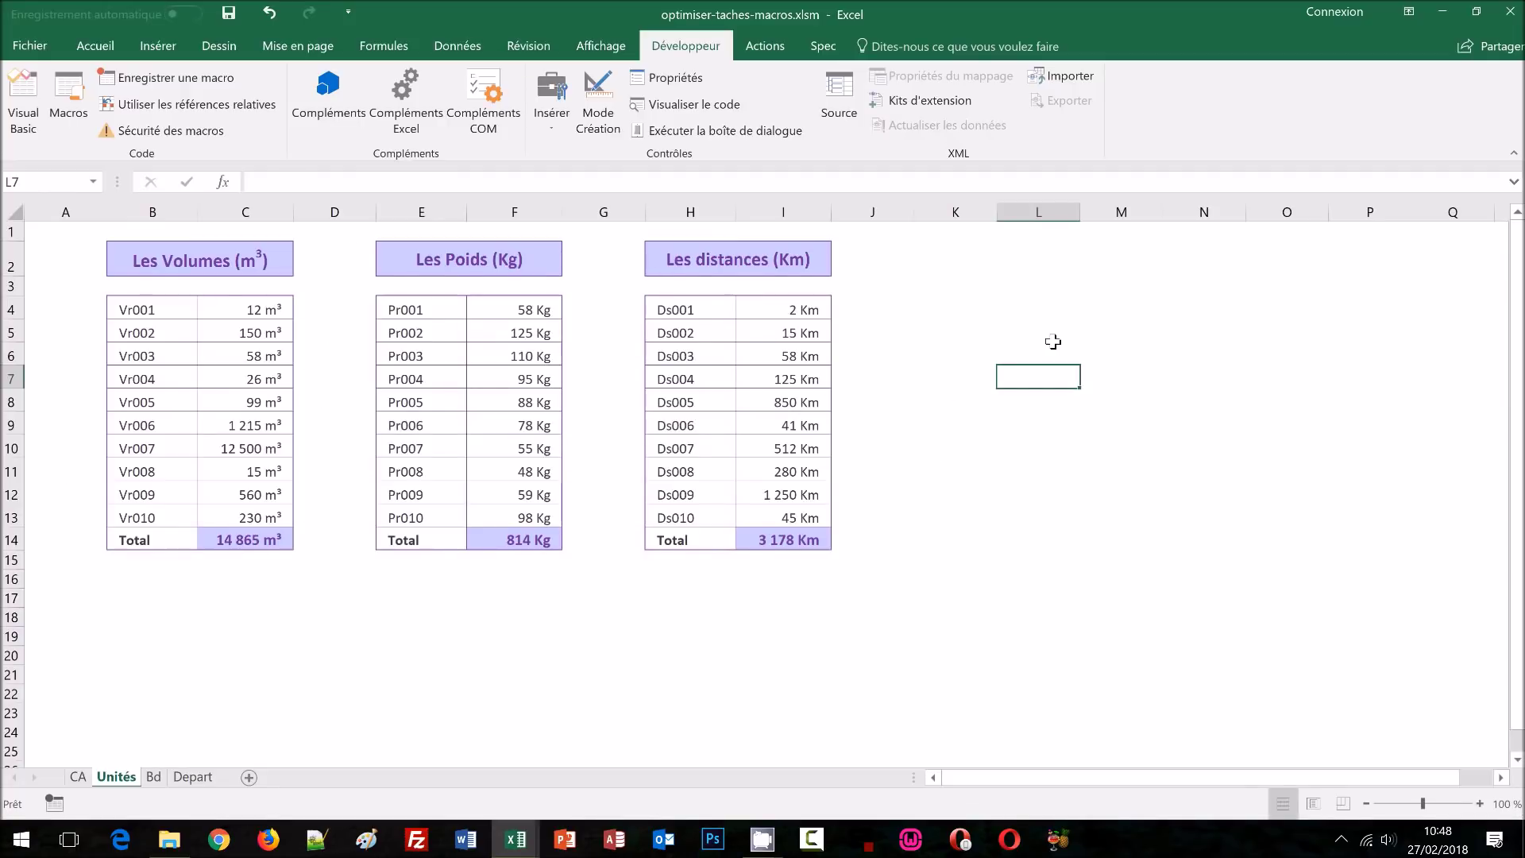
Step: Add the PERSONAL.XLSB macros Majuscules, Minuscules and Prem_Lettre to the Changer la casse group of the Spec ribbon tab
right_click(1054, 147)
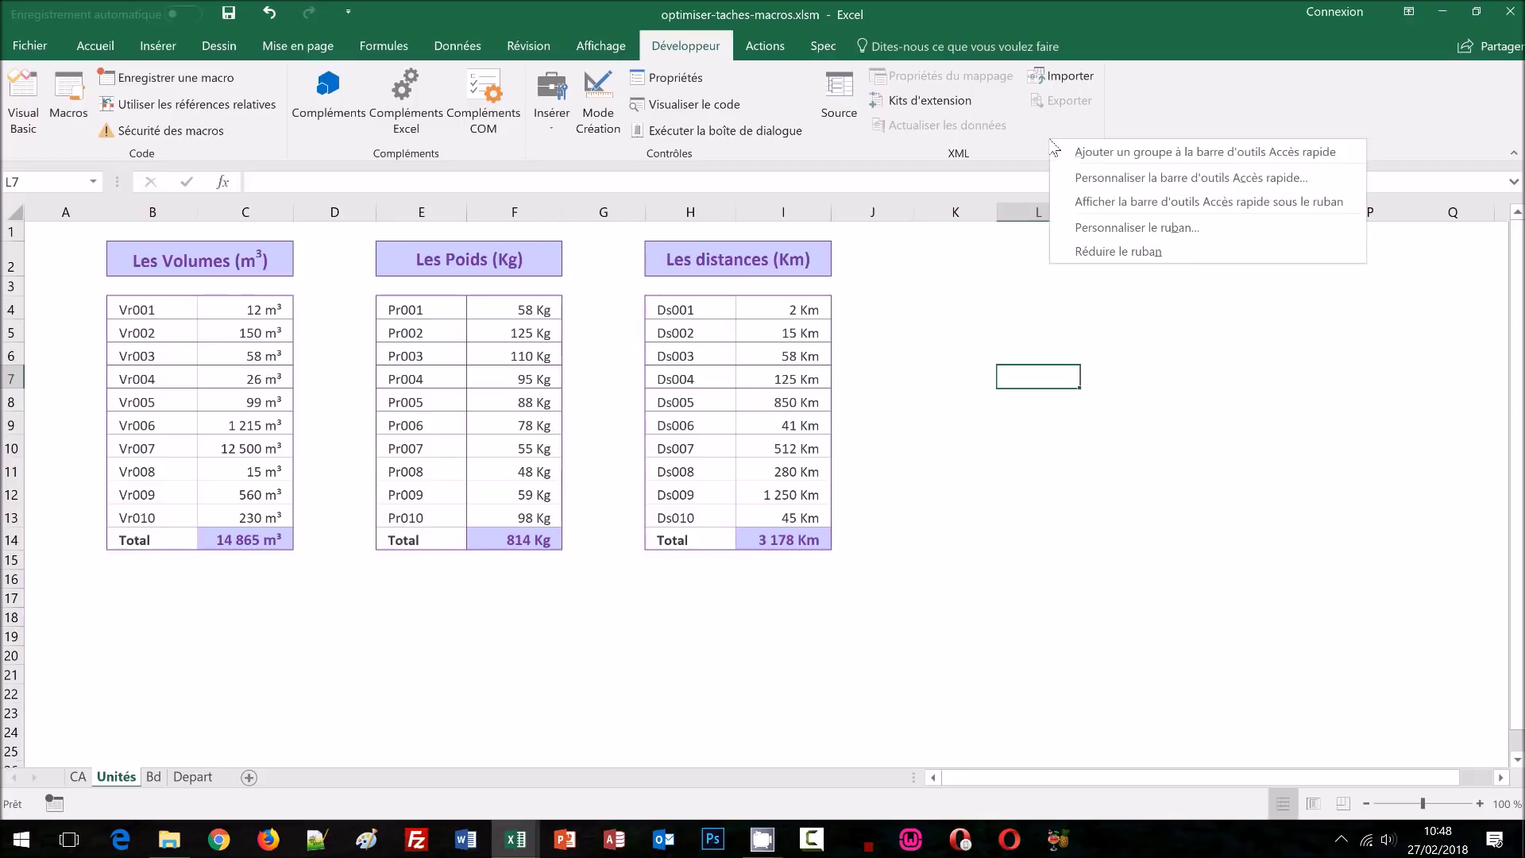
left_click(1085, 228)
left_click(810, 199)
left_click(655, 273)
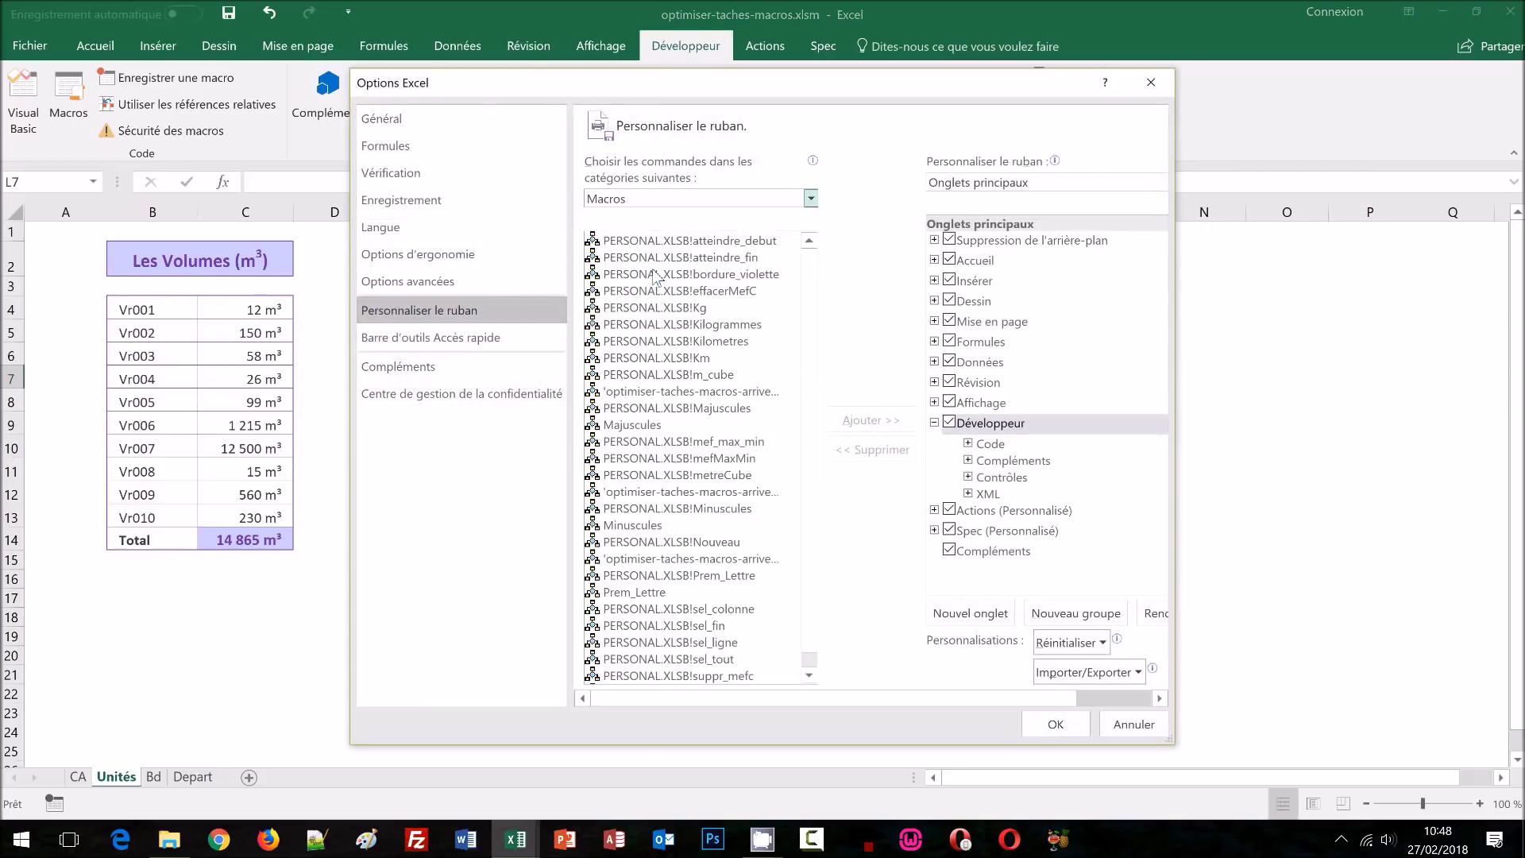
left_click(935, 422)
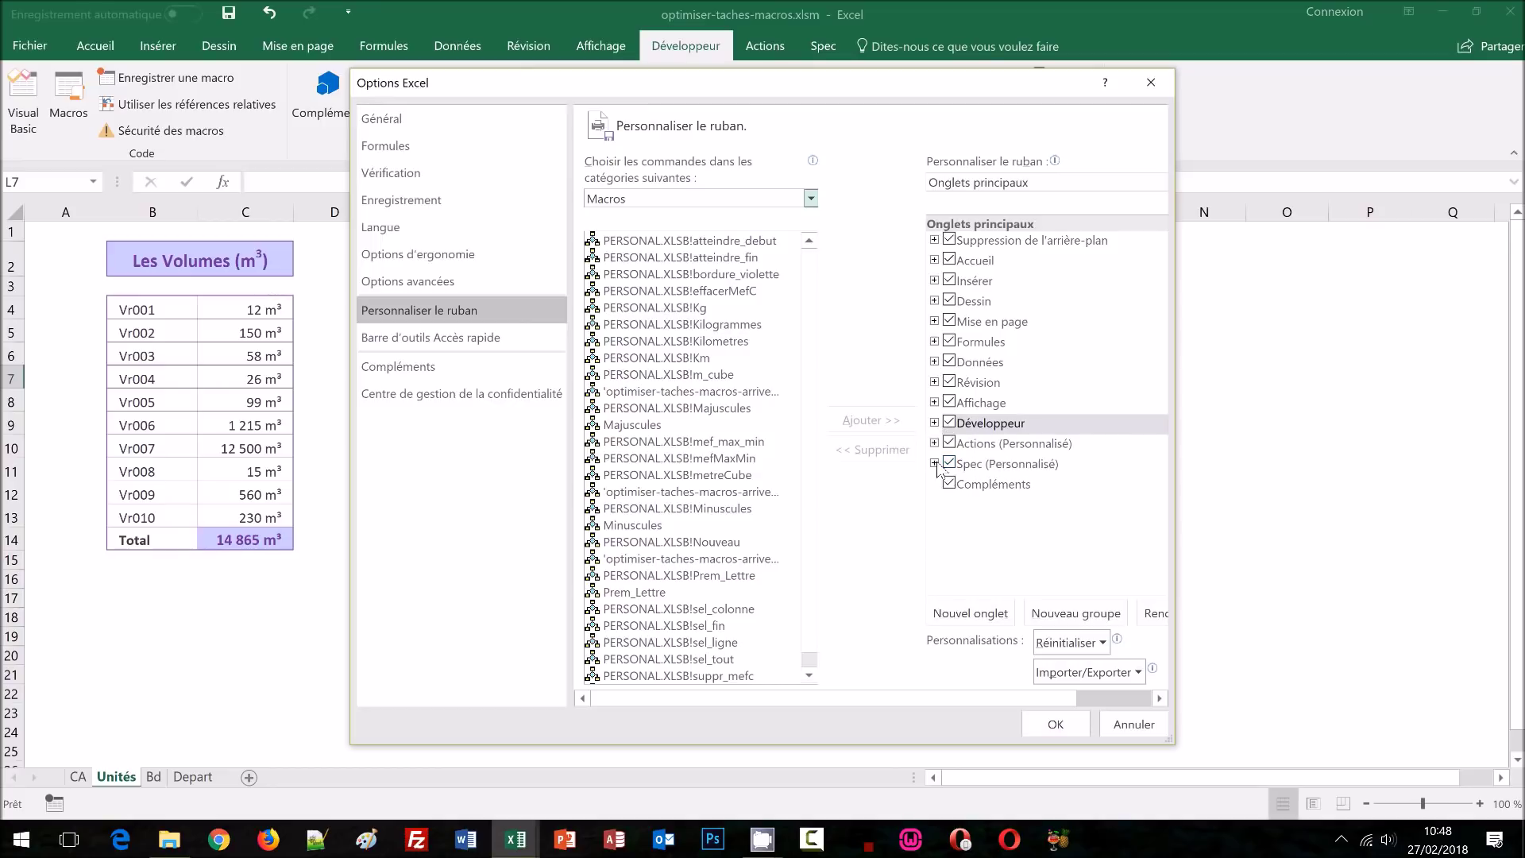
left_click(935, 464)
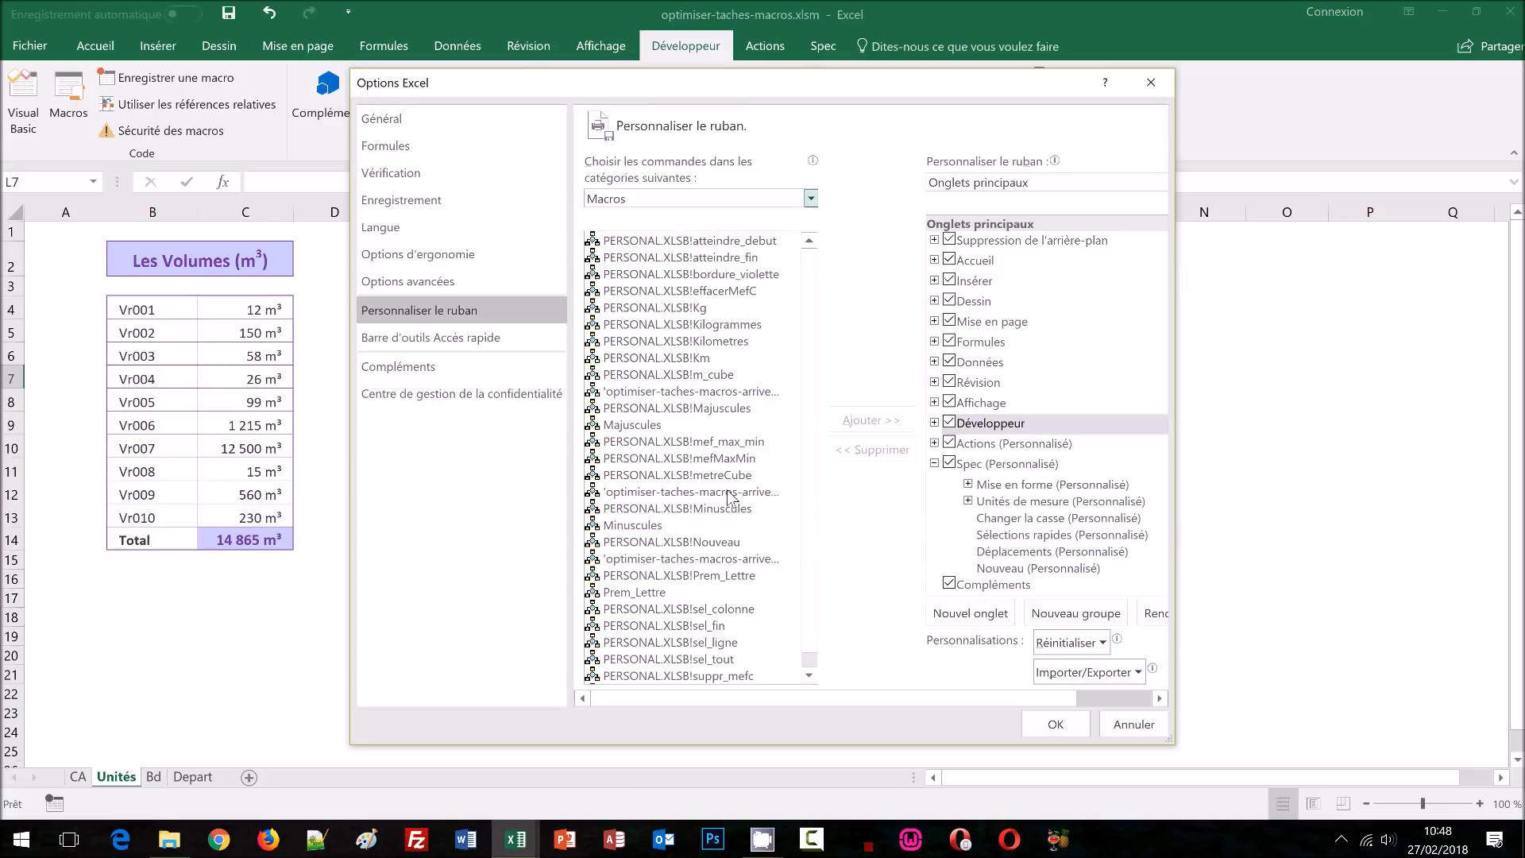
left_click(708, 408)
left_click_drag(685, 416, 1025, 528)
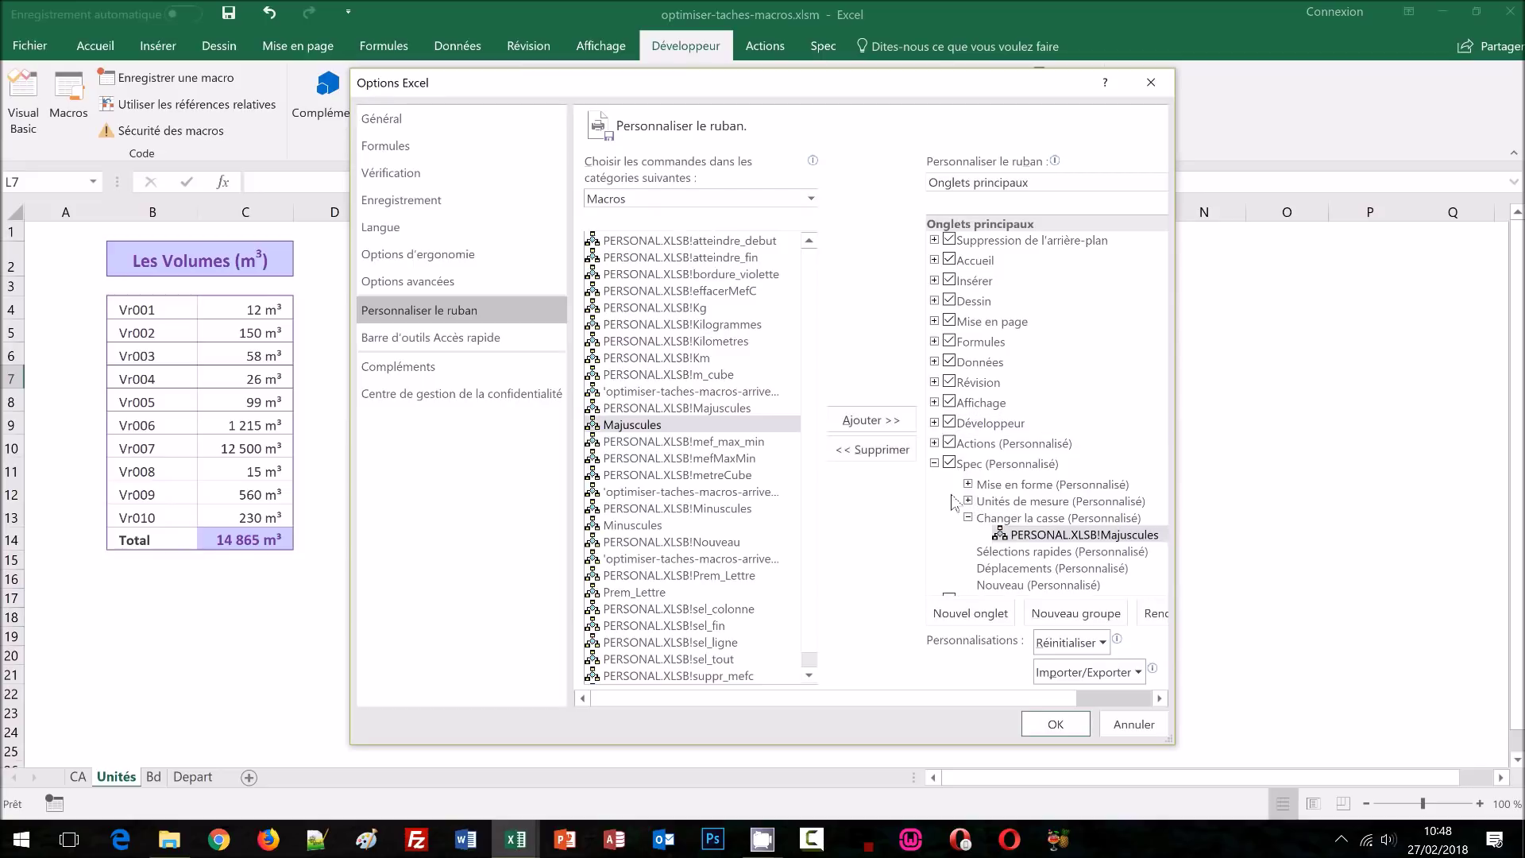
left_click_drag(719, 510, 1037, 550)
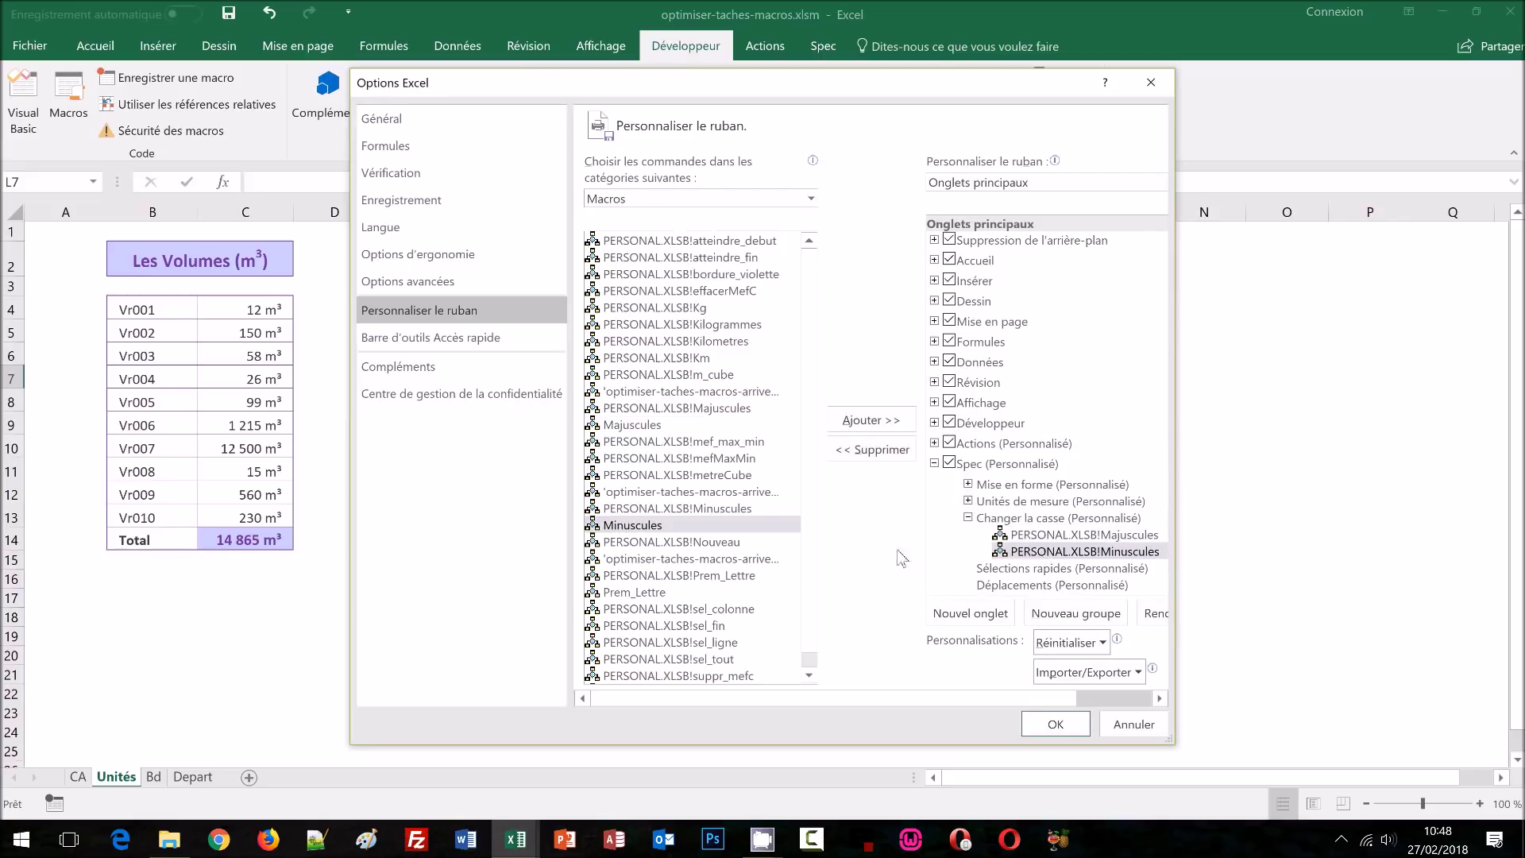
left_click_drag(735, 576, 1048, 526)
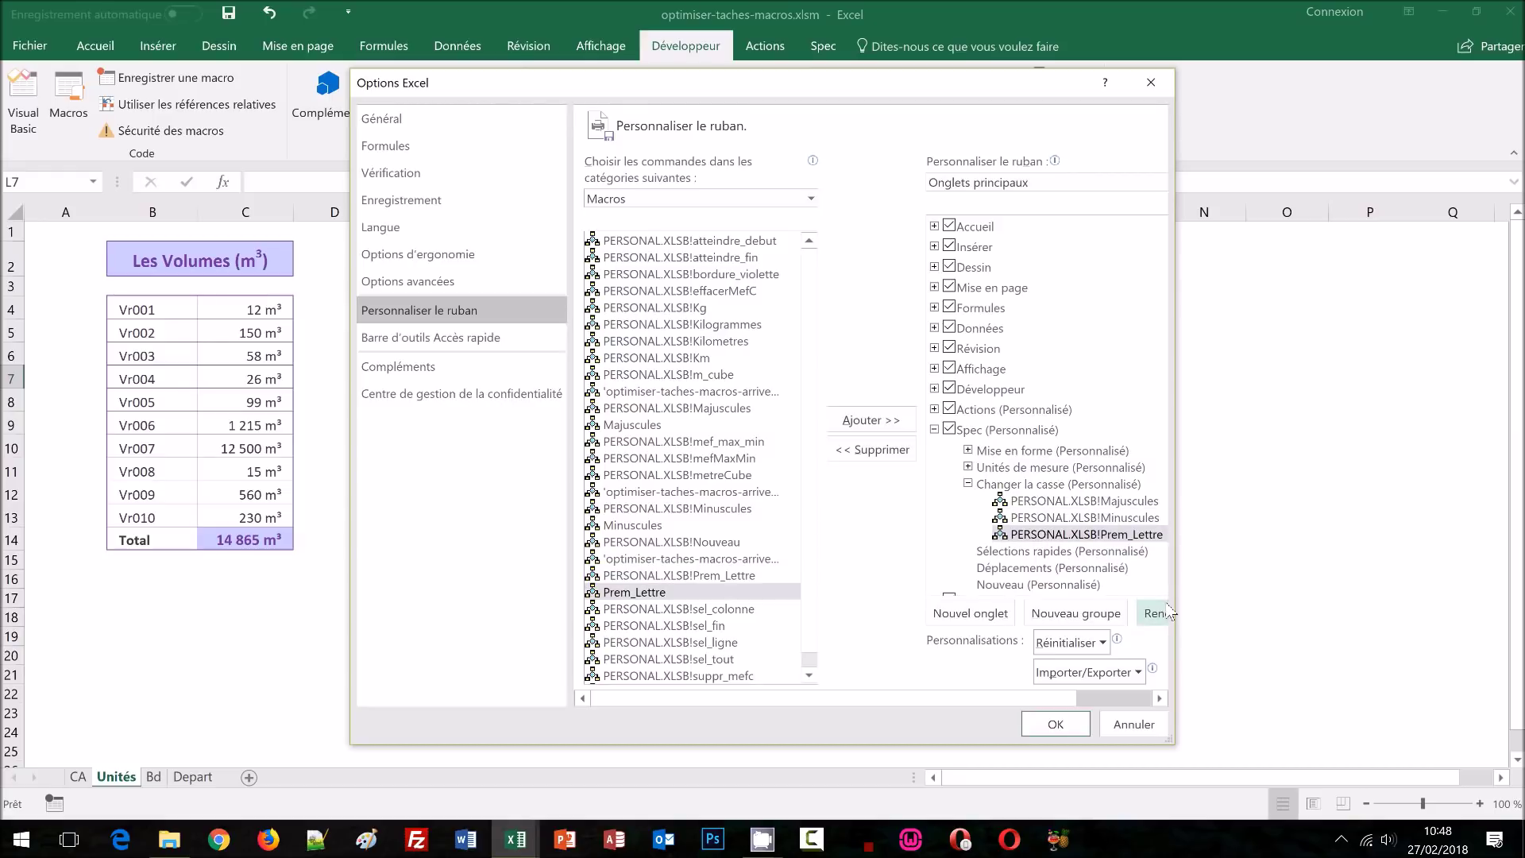
Step: Rename the uppercase macro's ribbon button to Majuscules and give it the letter A symbol on a grey background
left_click(1109, 502)
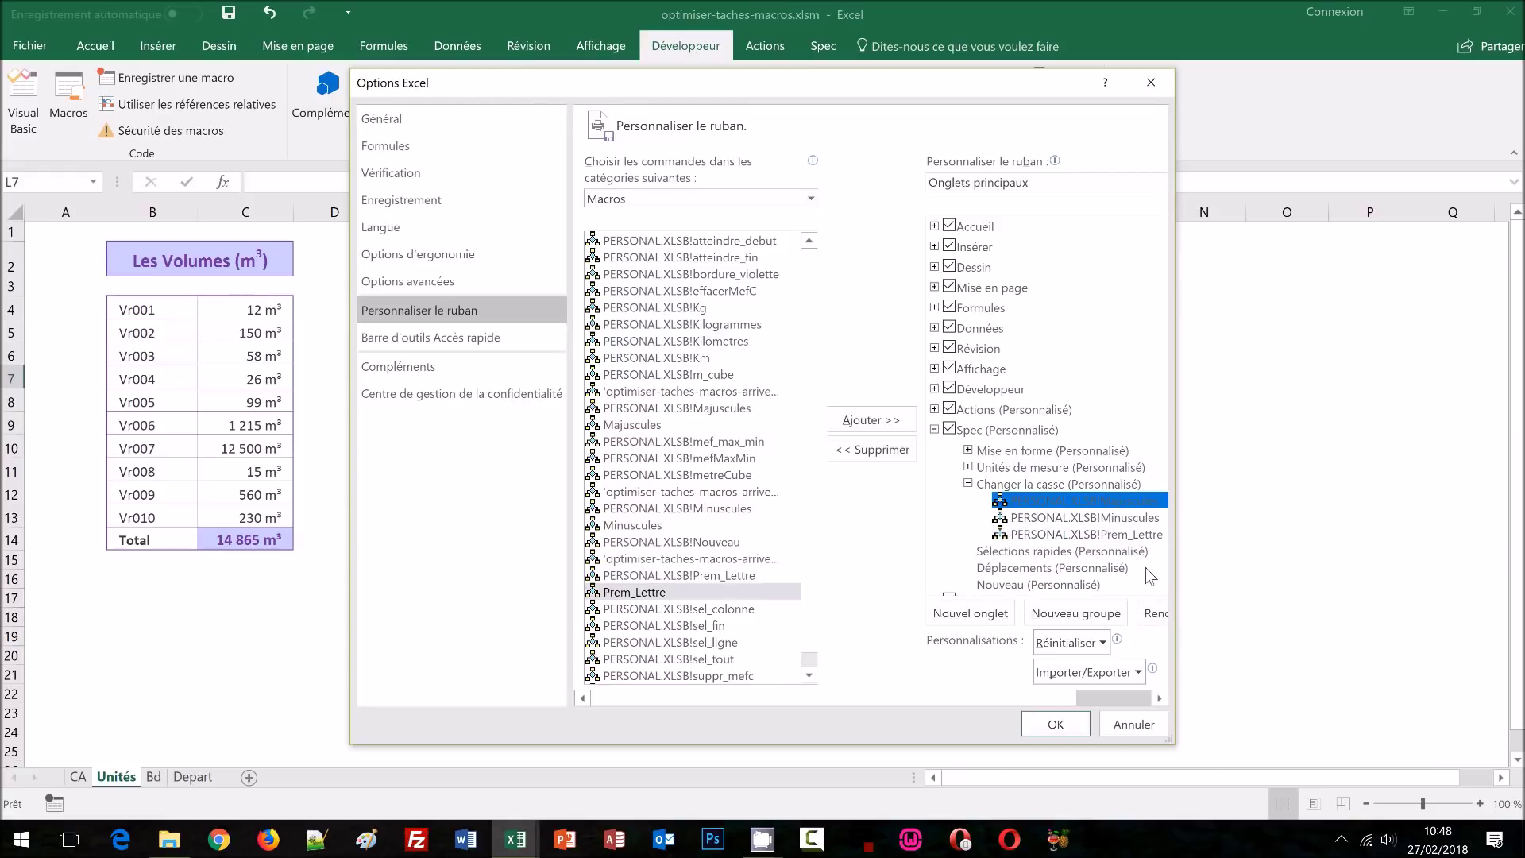
left_click(1153, 614)
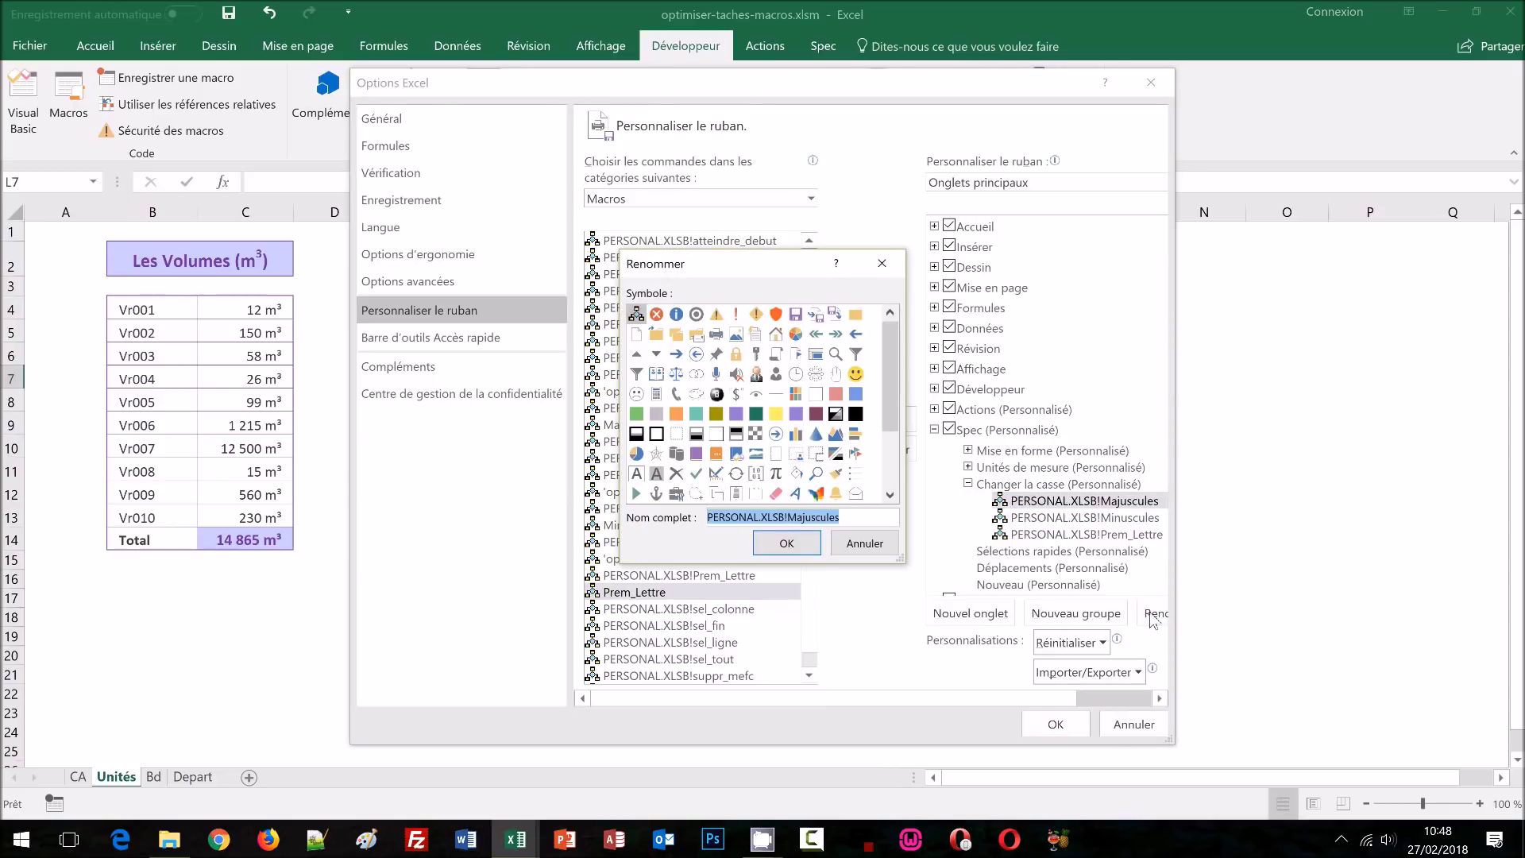
left_click(791, 518)
key("shift+Home")
key("BackSpace")
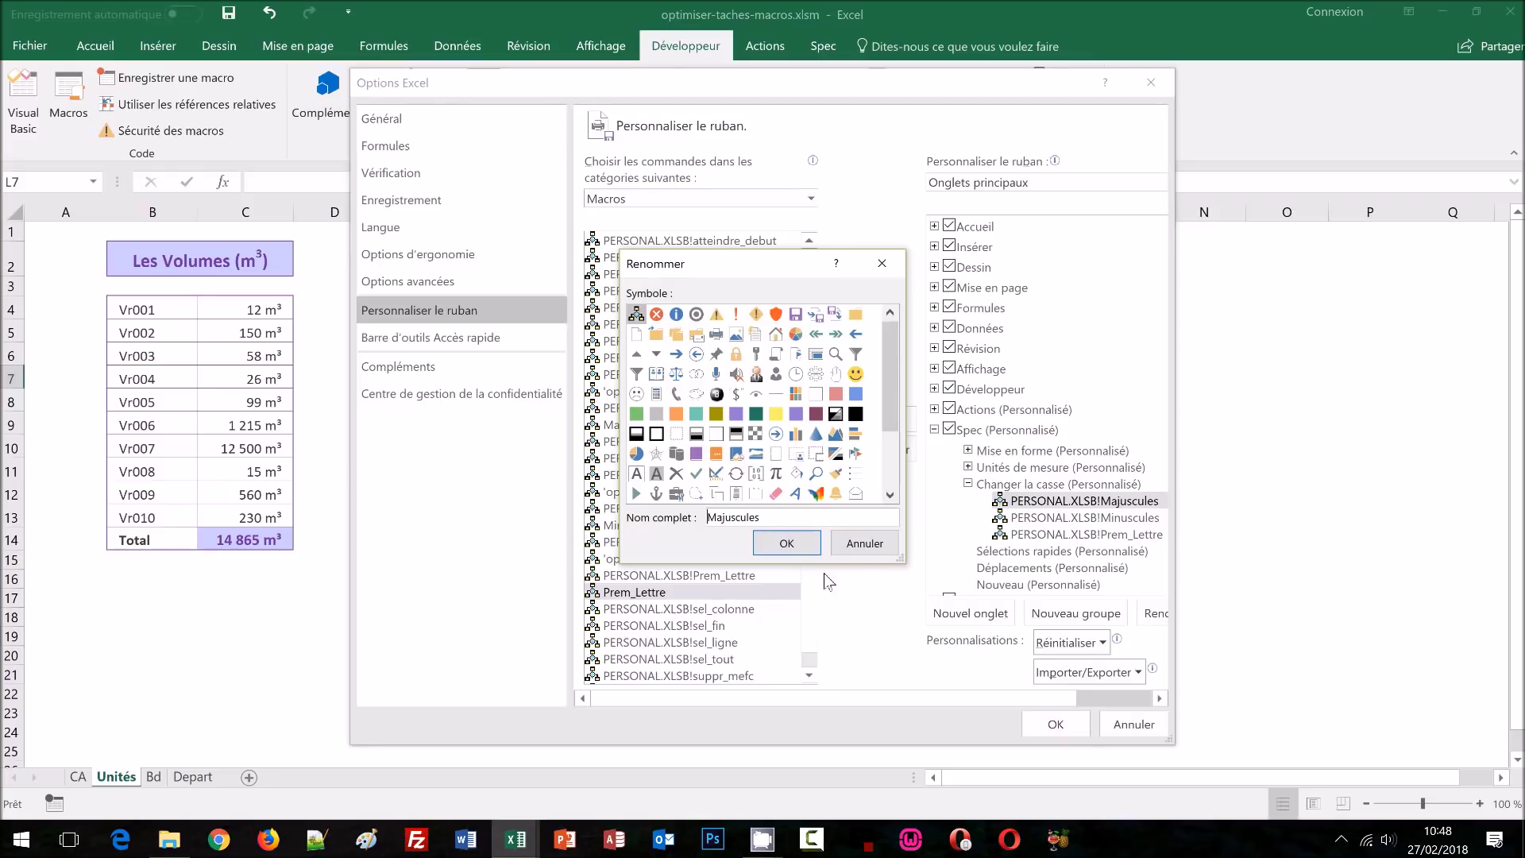
left_click(658, 475)
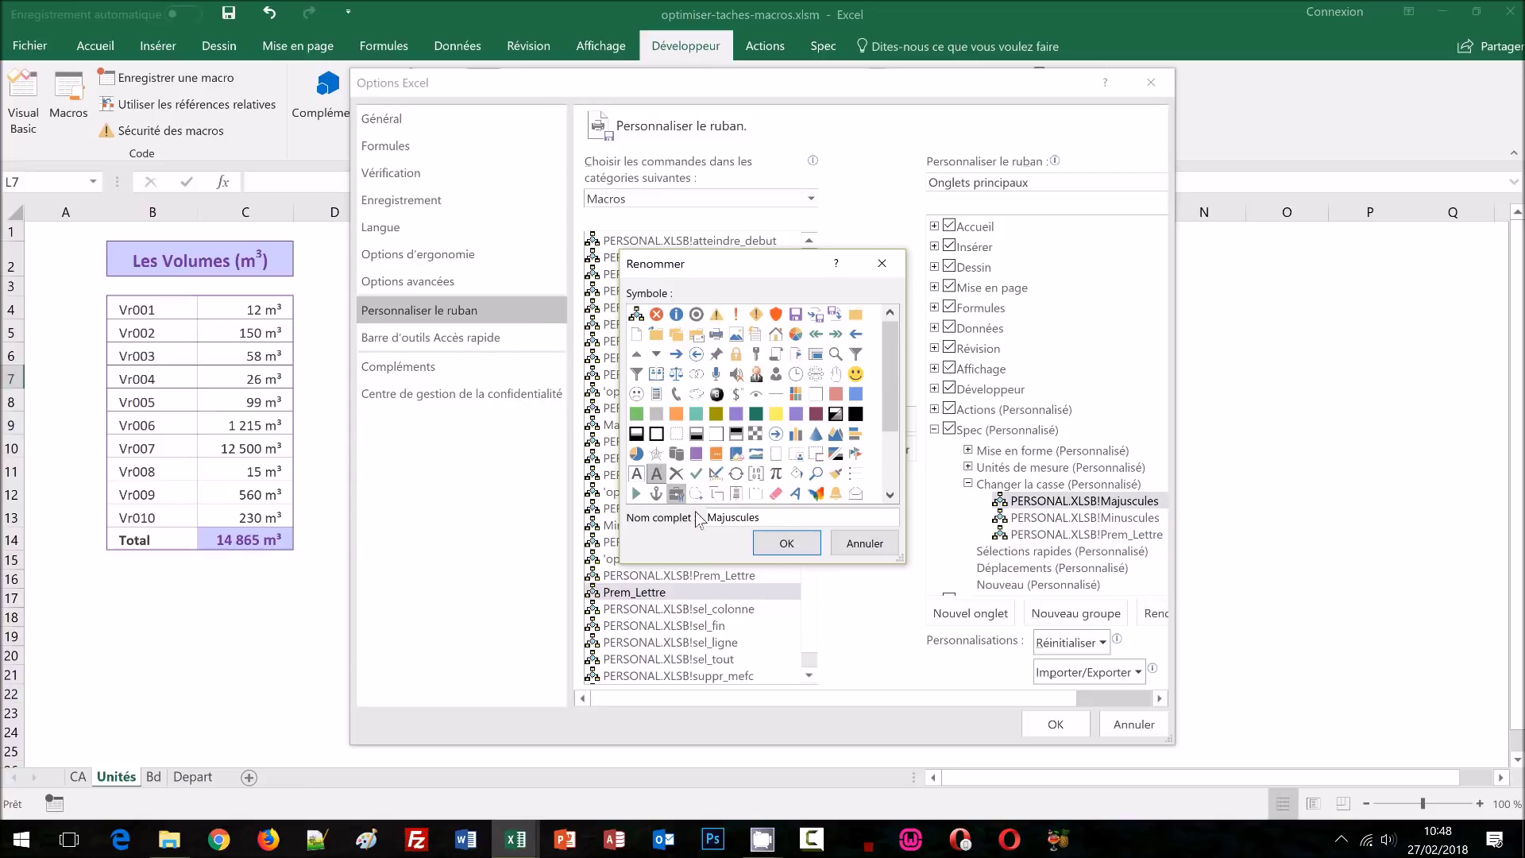
left_click(779, 545)
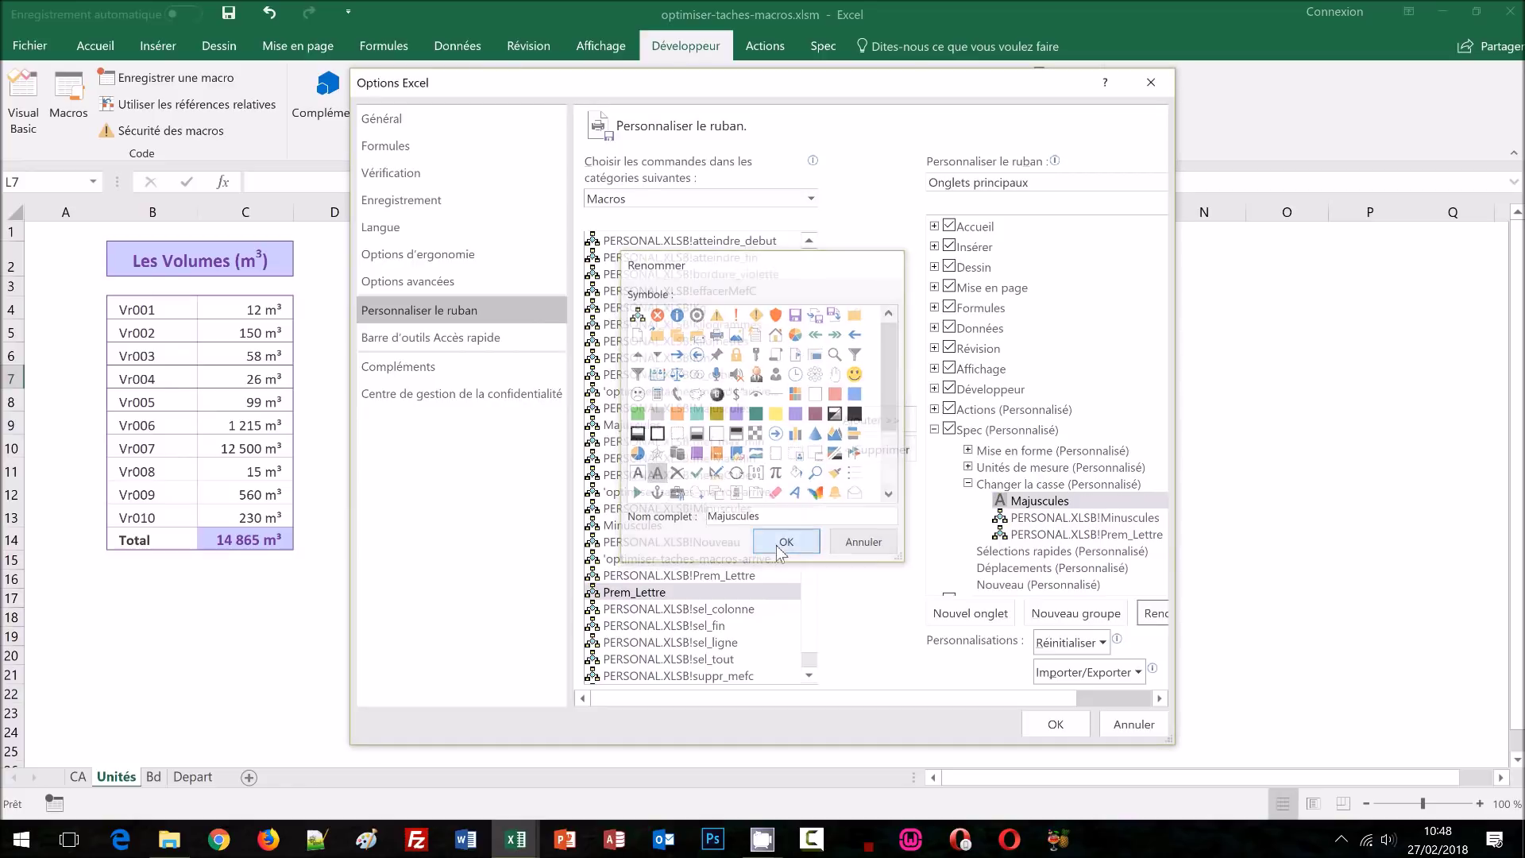
Step: Rename the lowercase macro's ribbon button to Minuscules and give it the letter A symbol on a white background
left_click(1055, 518)
left_click(1152, 616)
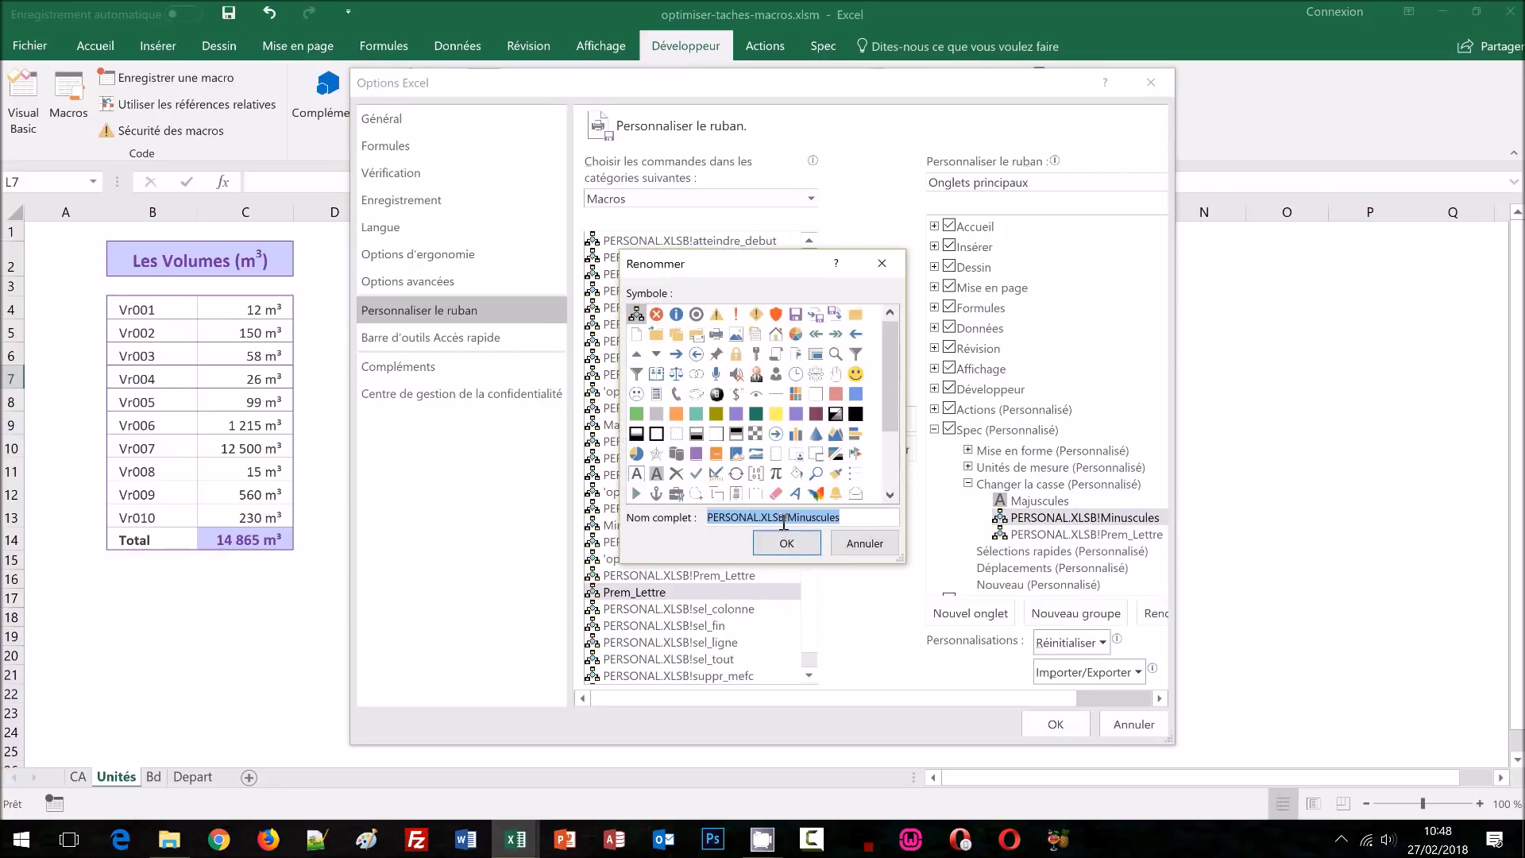
key("ctrl+shift+Right")
key("Delete")
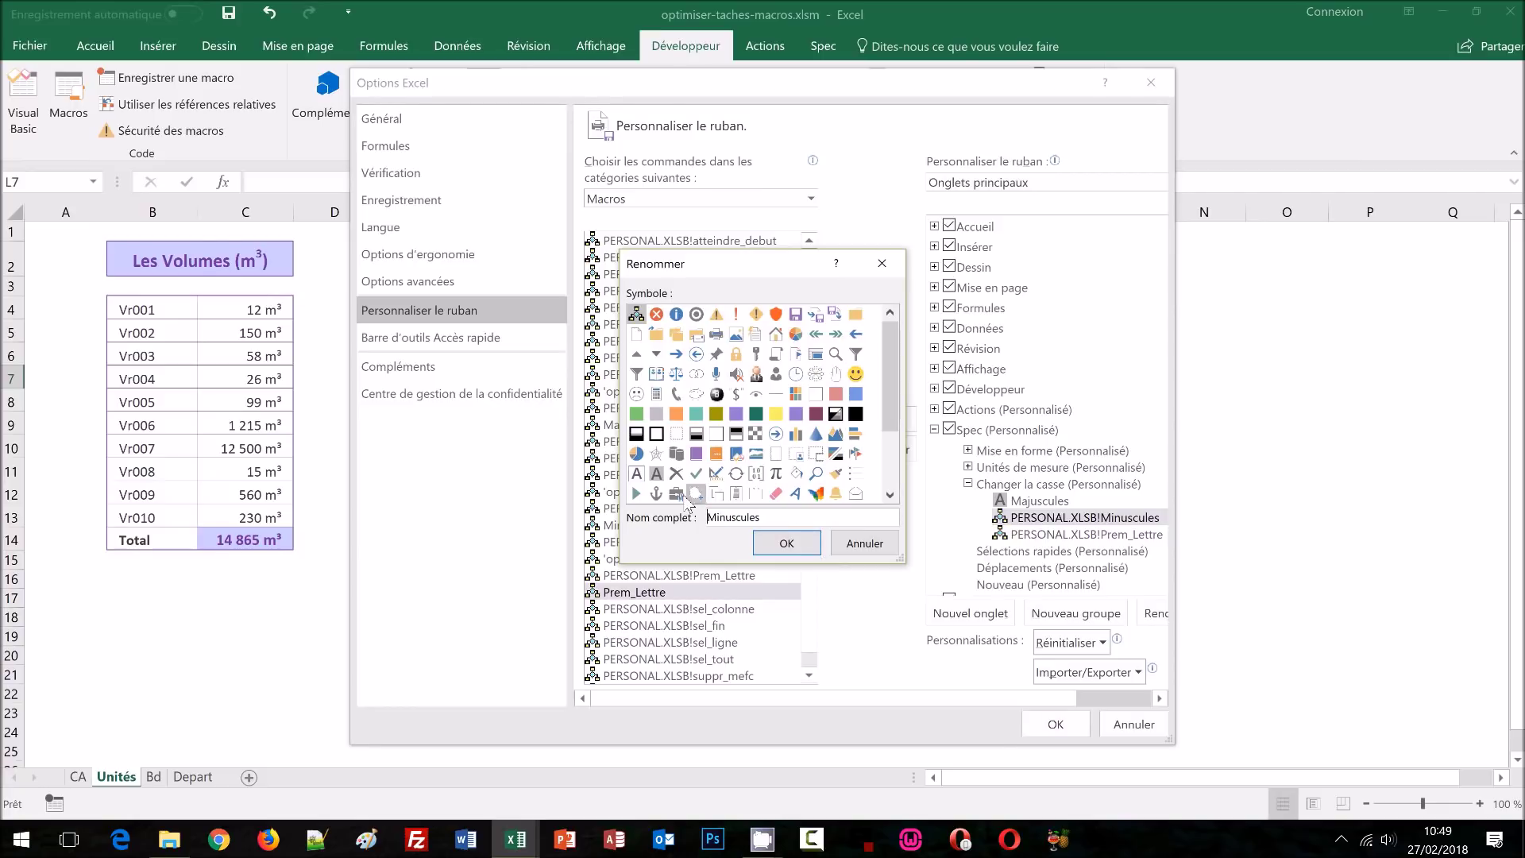
left_click(637, 474)
left_click(785, 543)
Step: Rename the first-letter macro's ribbon button to Prem_Lettre with the A and superscript a symbol, and apply the ribbon customization
left_click(1104, 537)
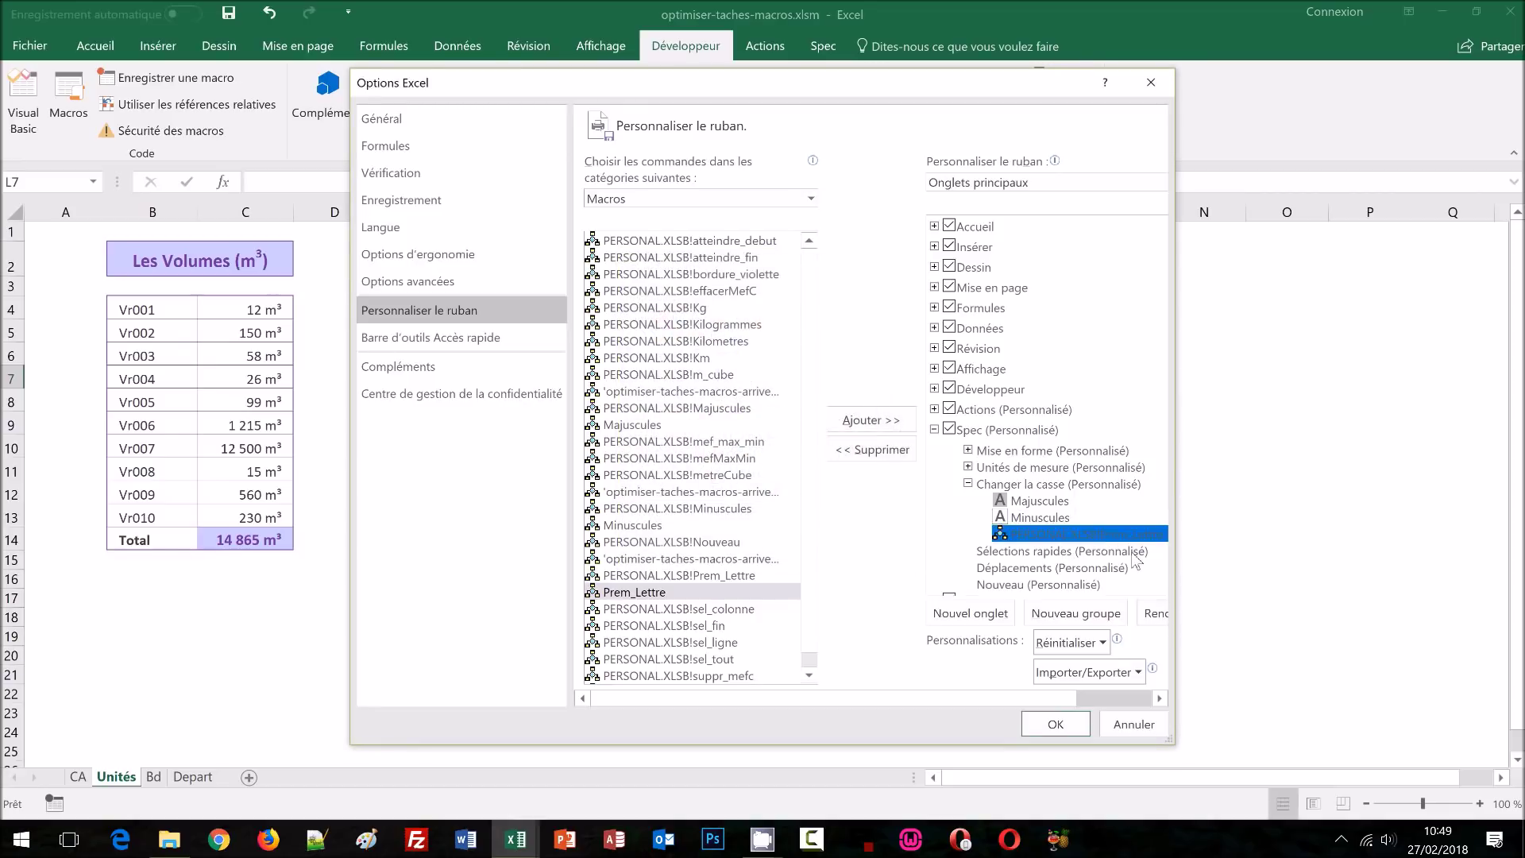
left_click(1157, 614)
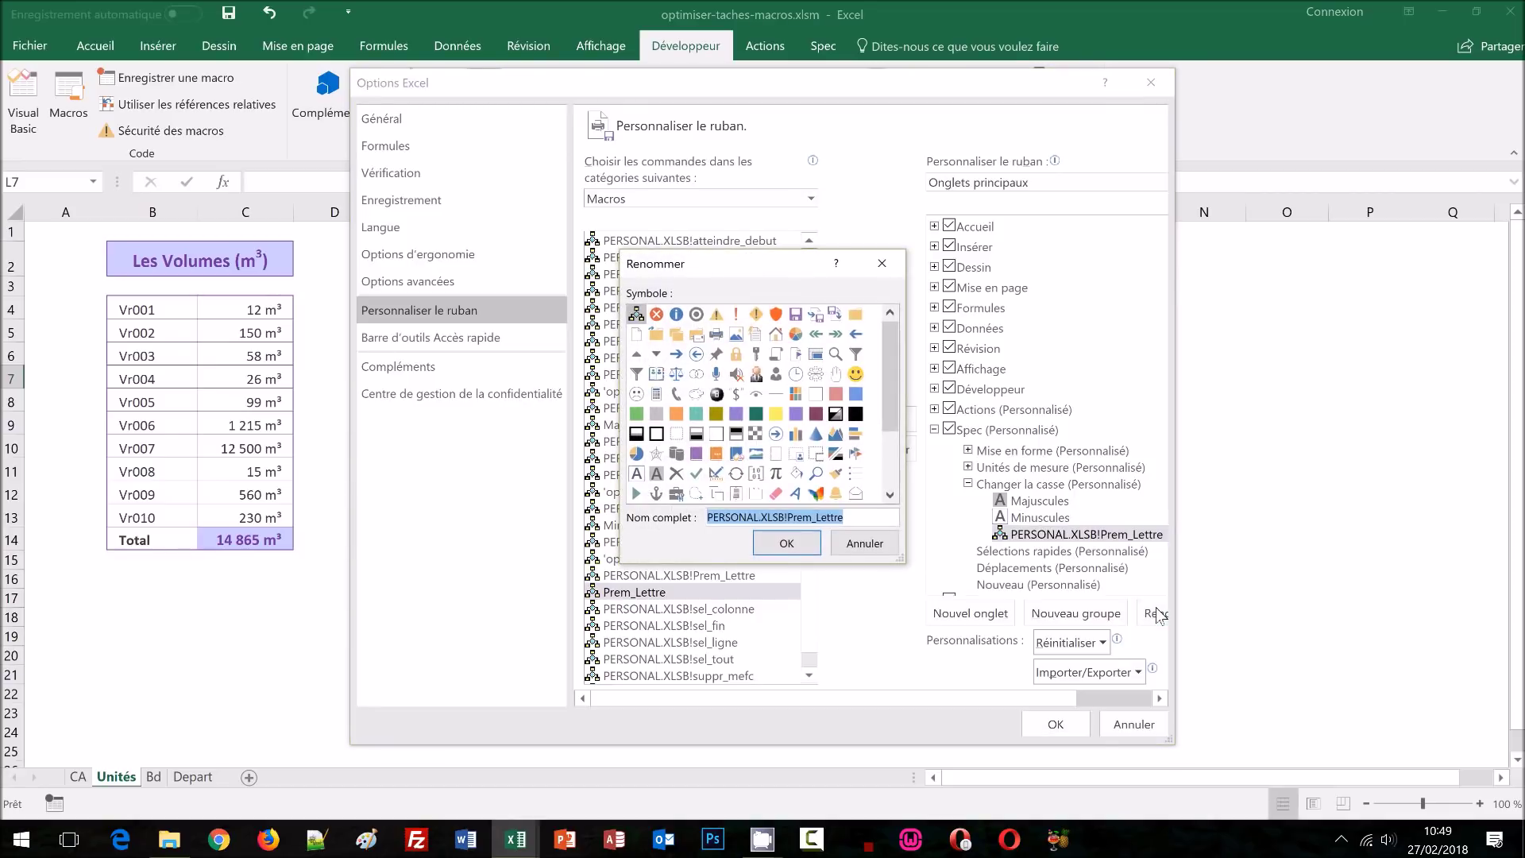
left_click(792, 518)
key("shift+Home")
key("BackSpace")
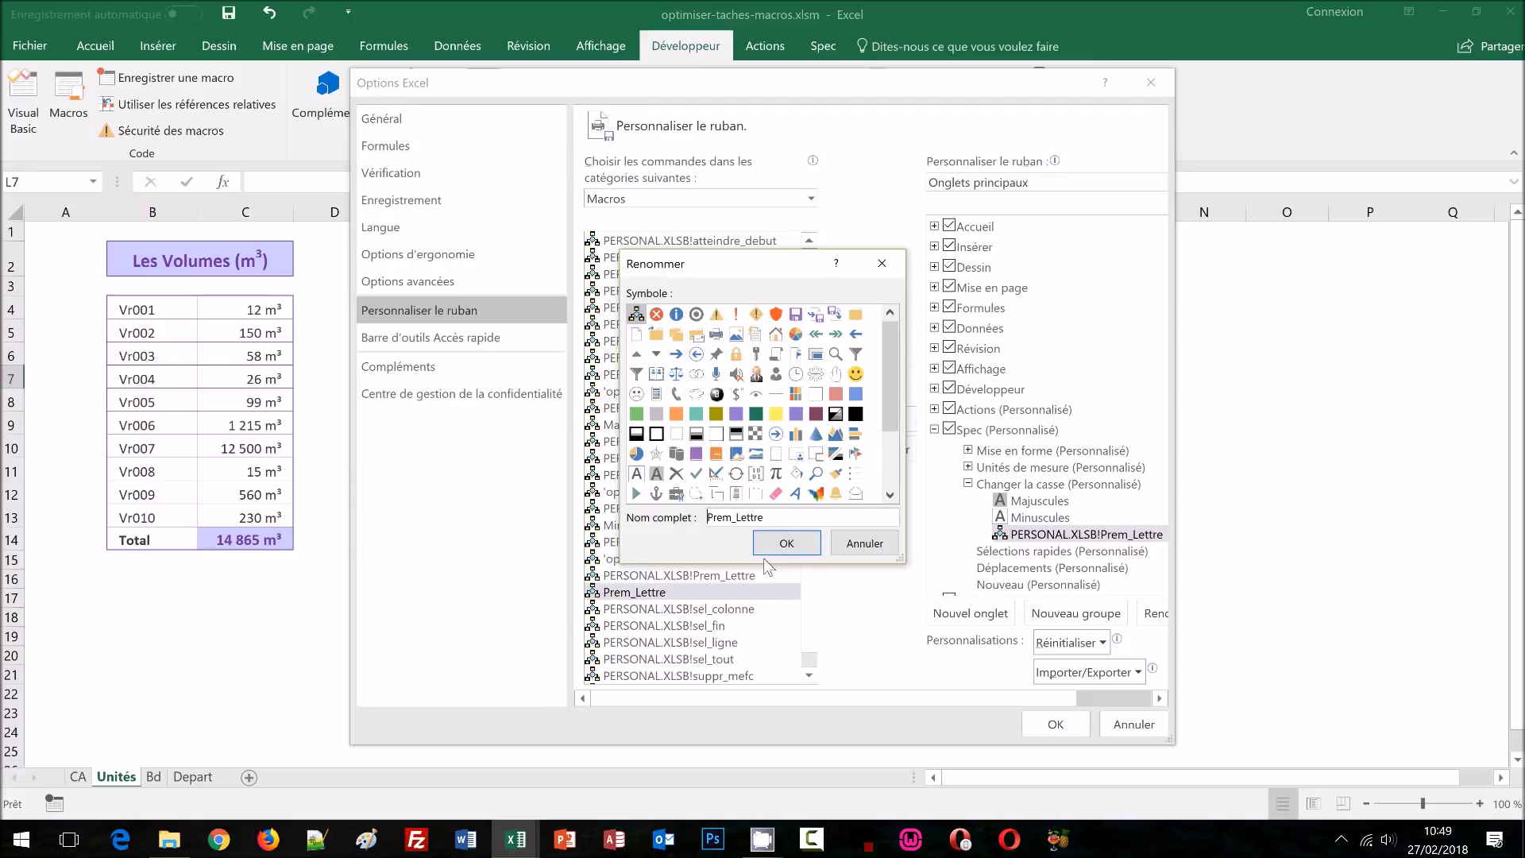
left_click(898, 470)
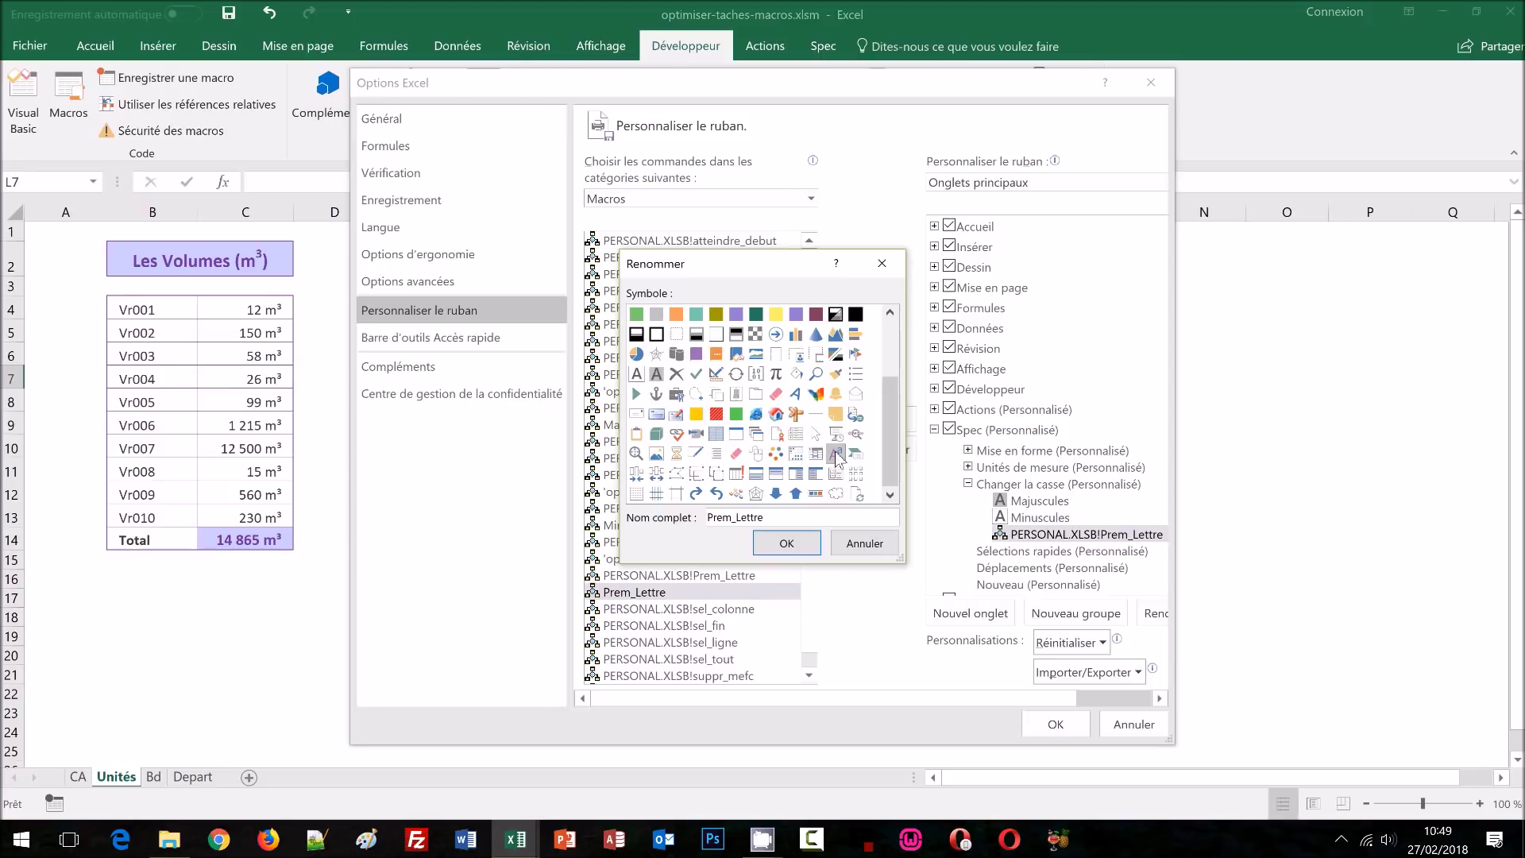
left_click(809, 543)
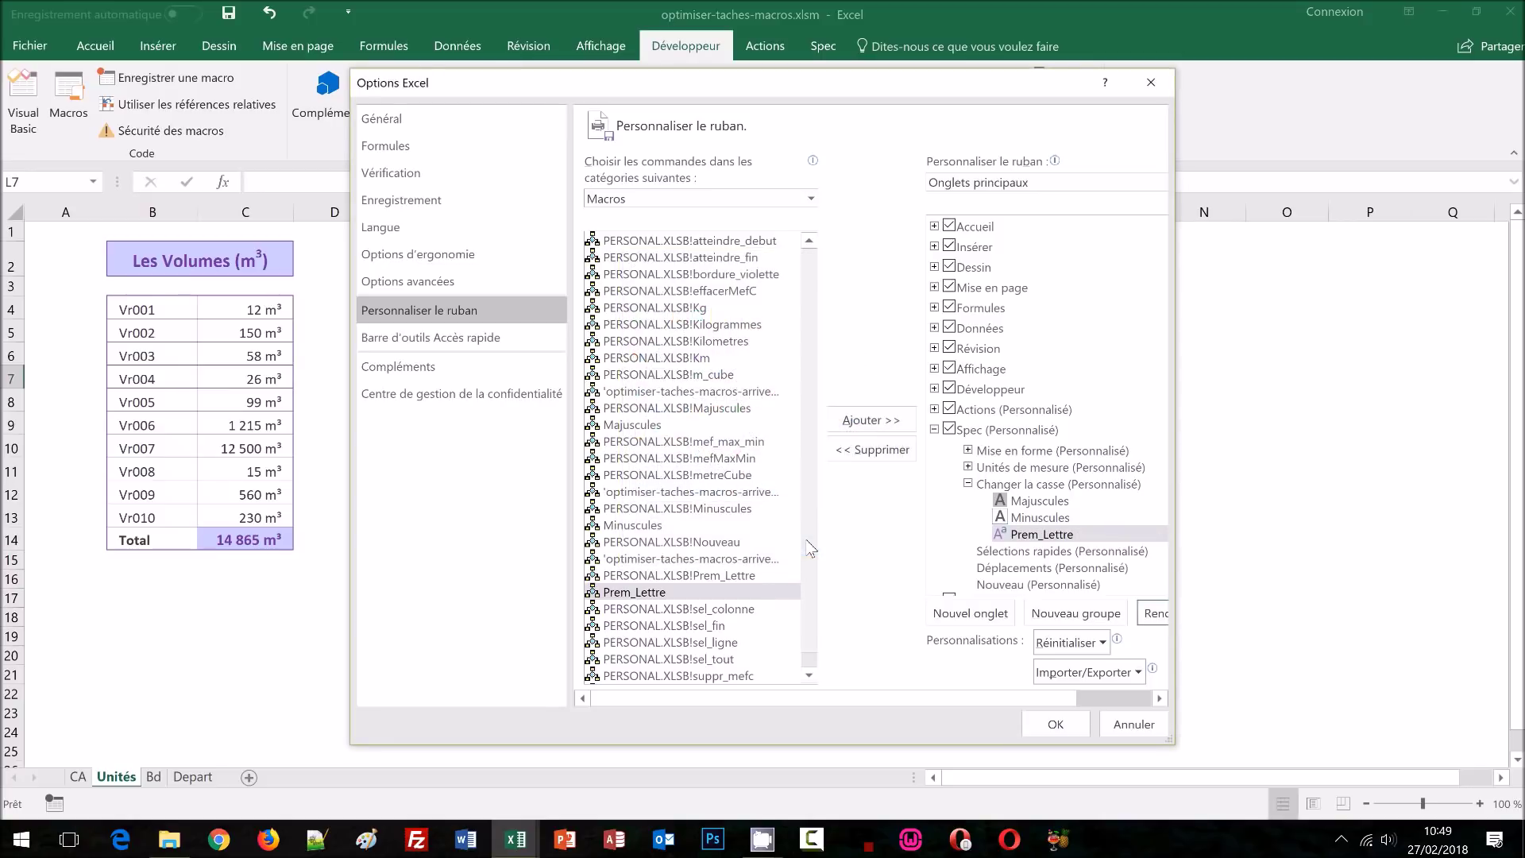
left_click(1056, 725)
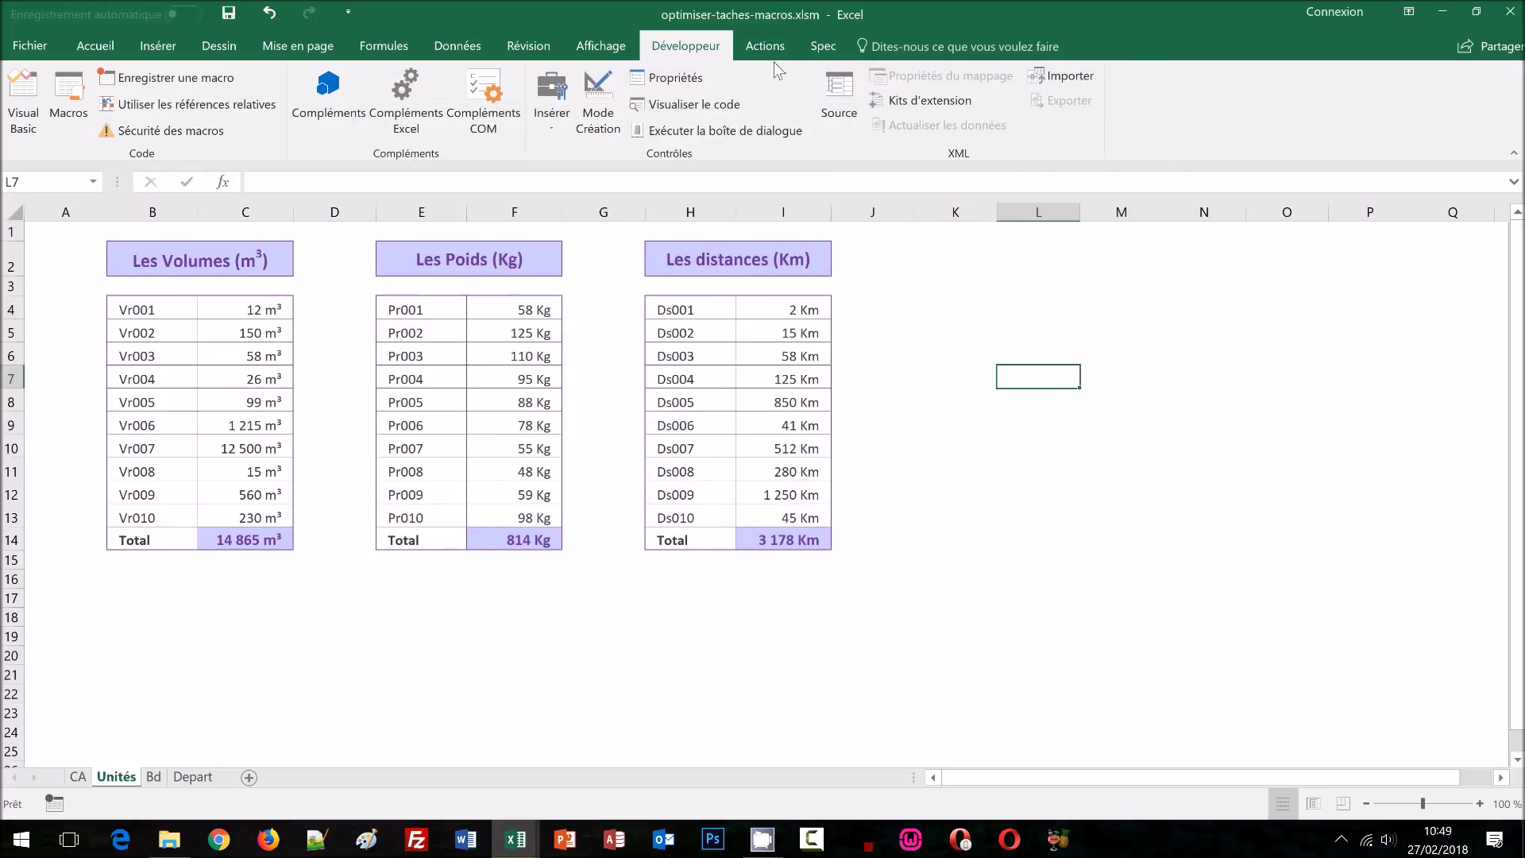
Step: Try the Majuscules, Minuscules and Prem_Lettre macros on the months in B5:B16 of the CA sheet
left_click(823, 48)
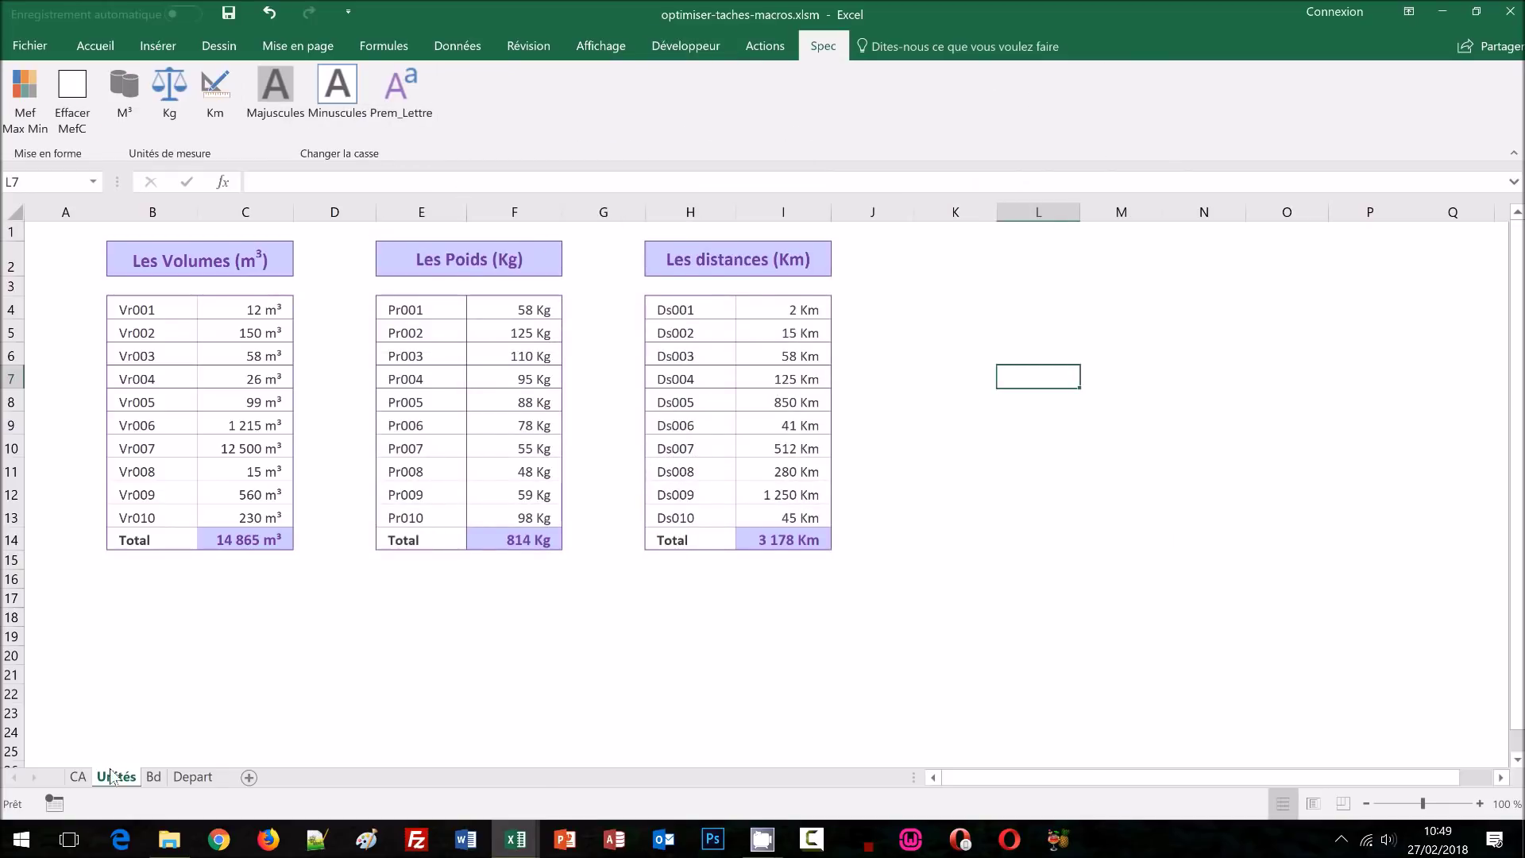
left_click(78, 777)
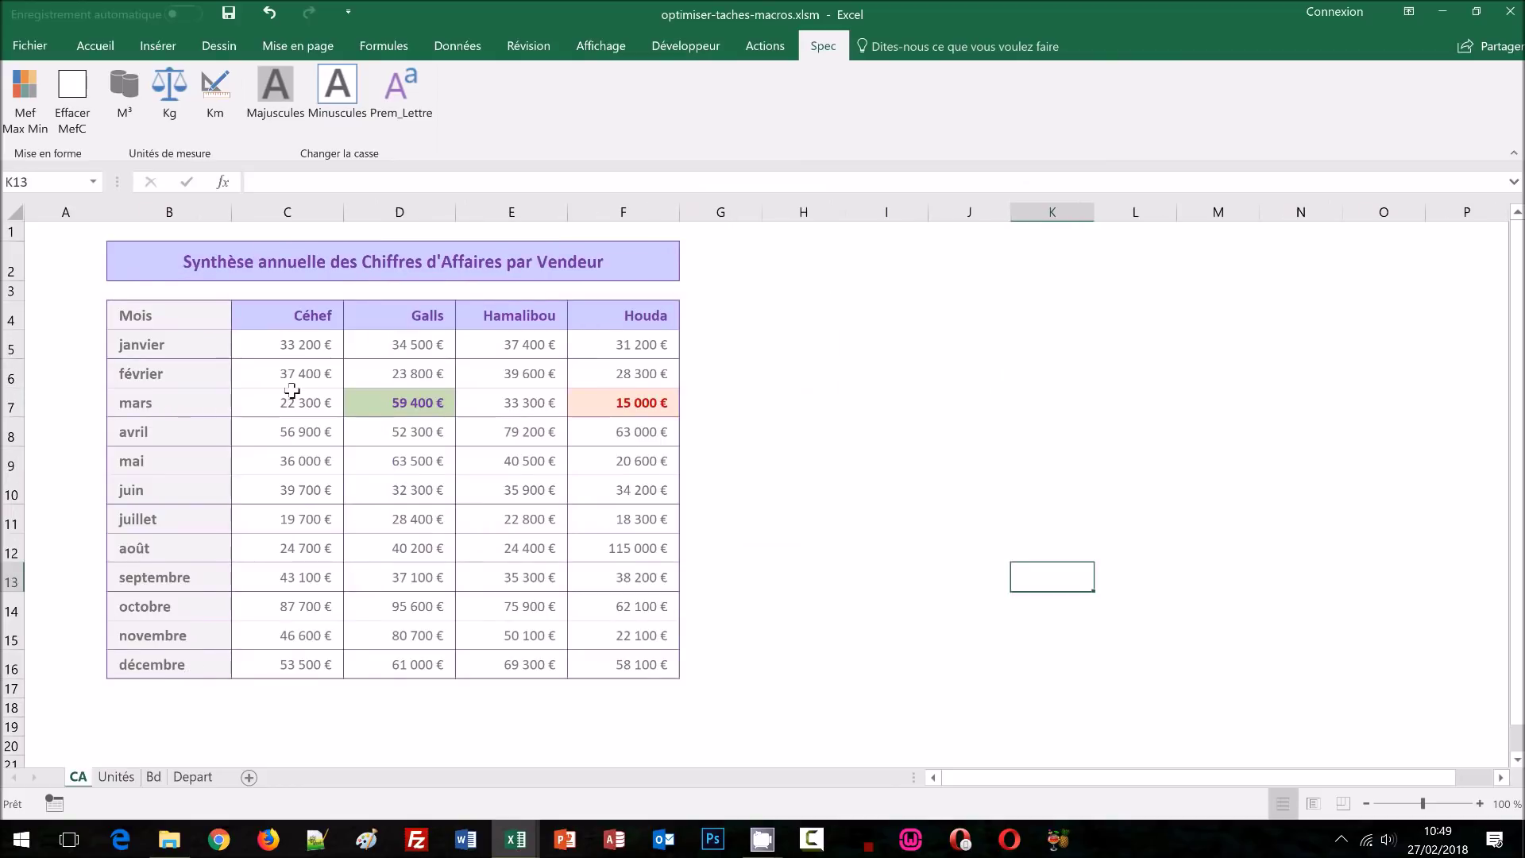
left_click_drag(289, 323, 611, 319)
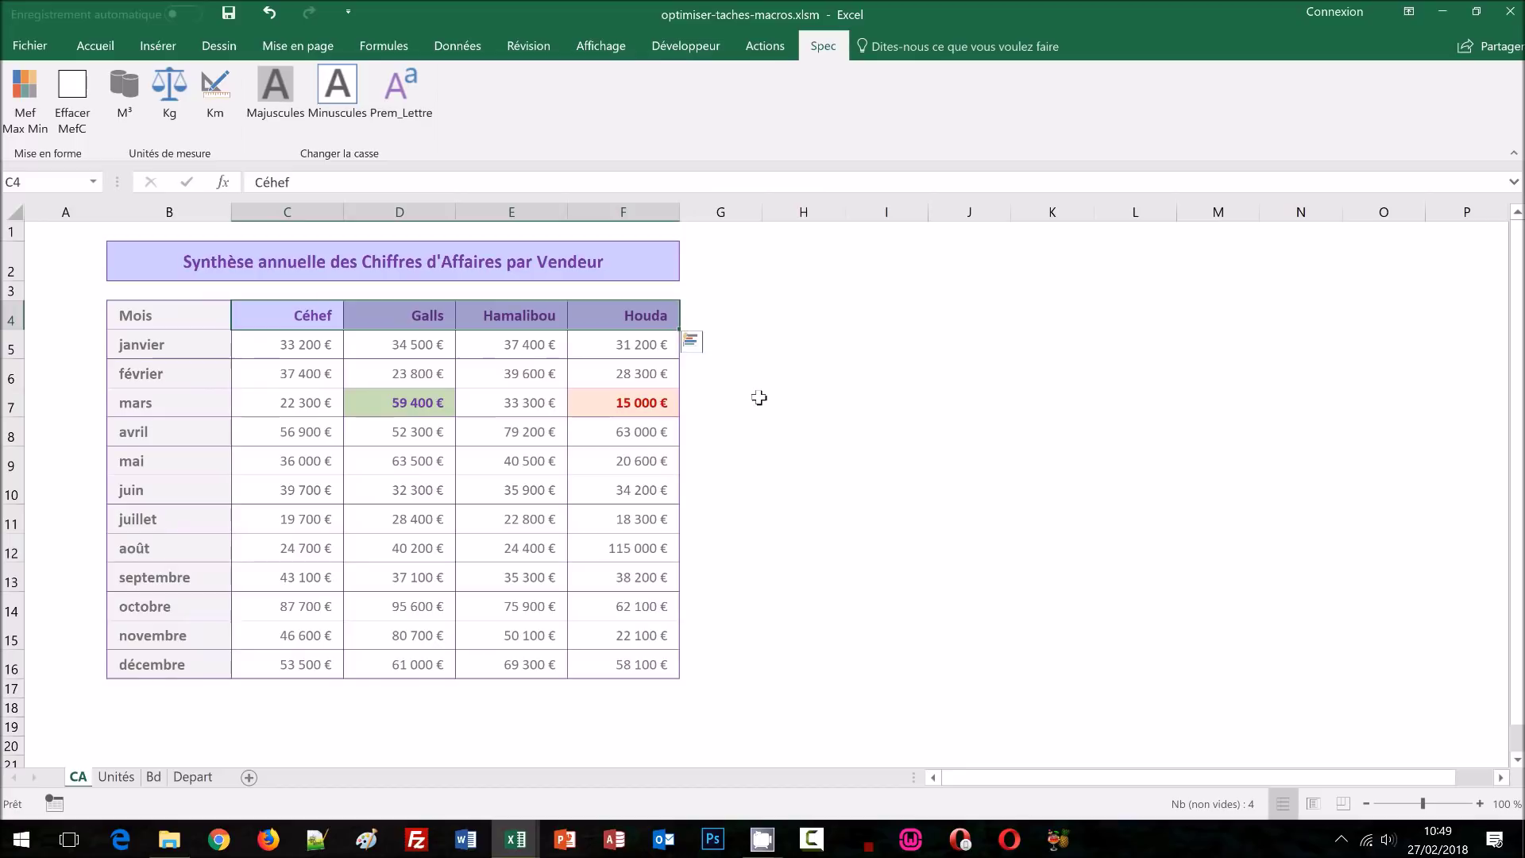
left_click_drag(135, 344, 121, 661)
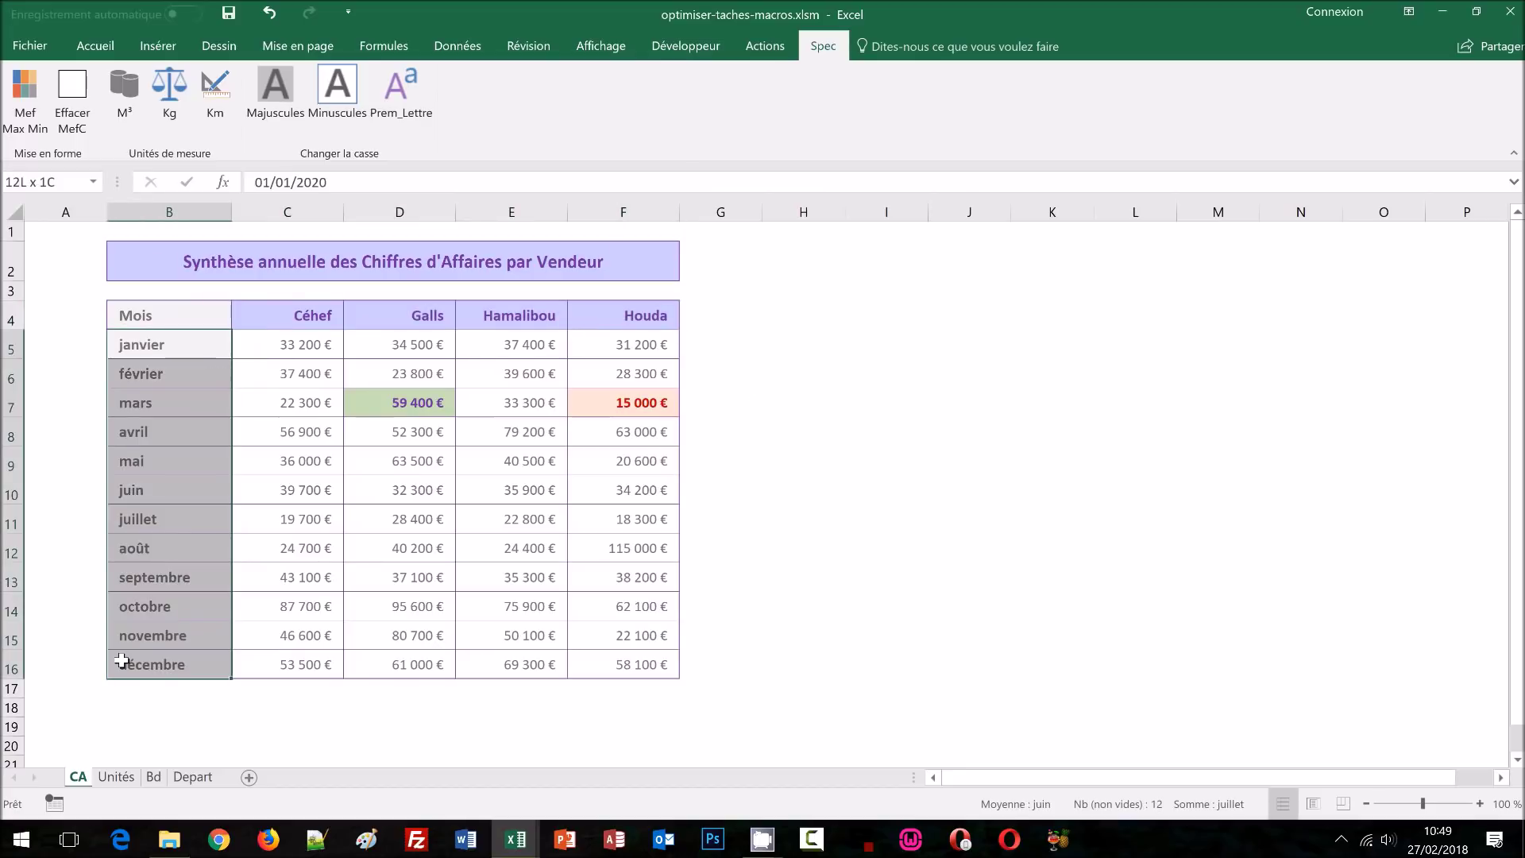
left_click(272, 104)
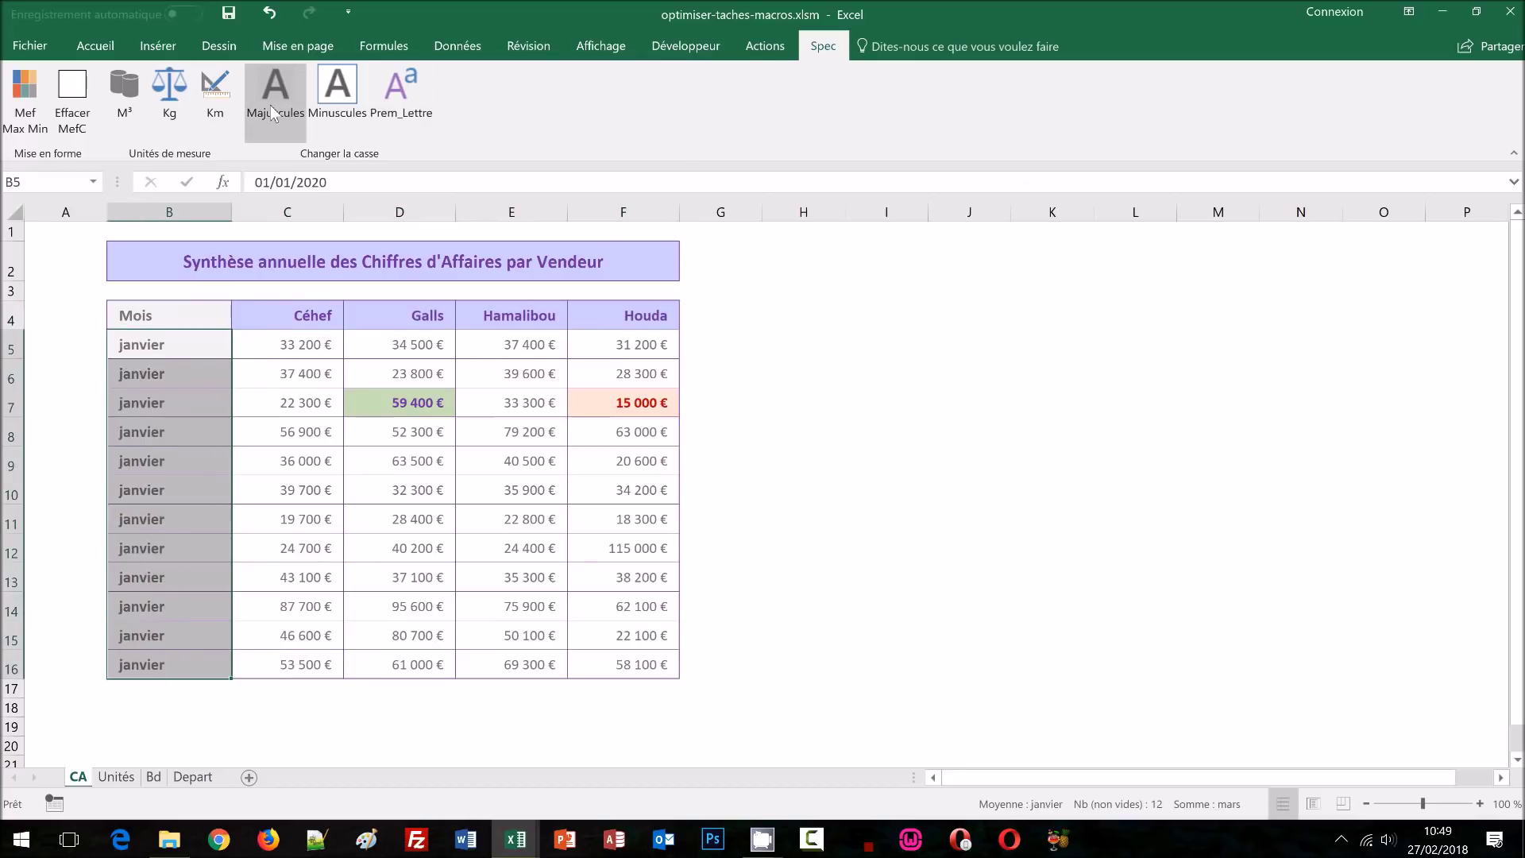
left_click(336, 119)
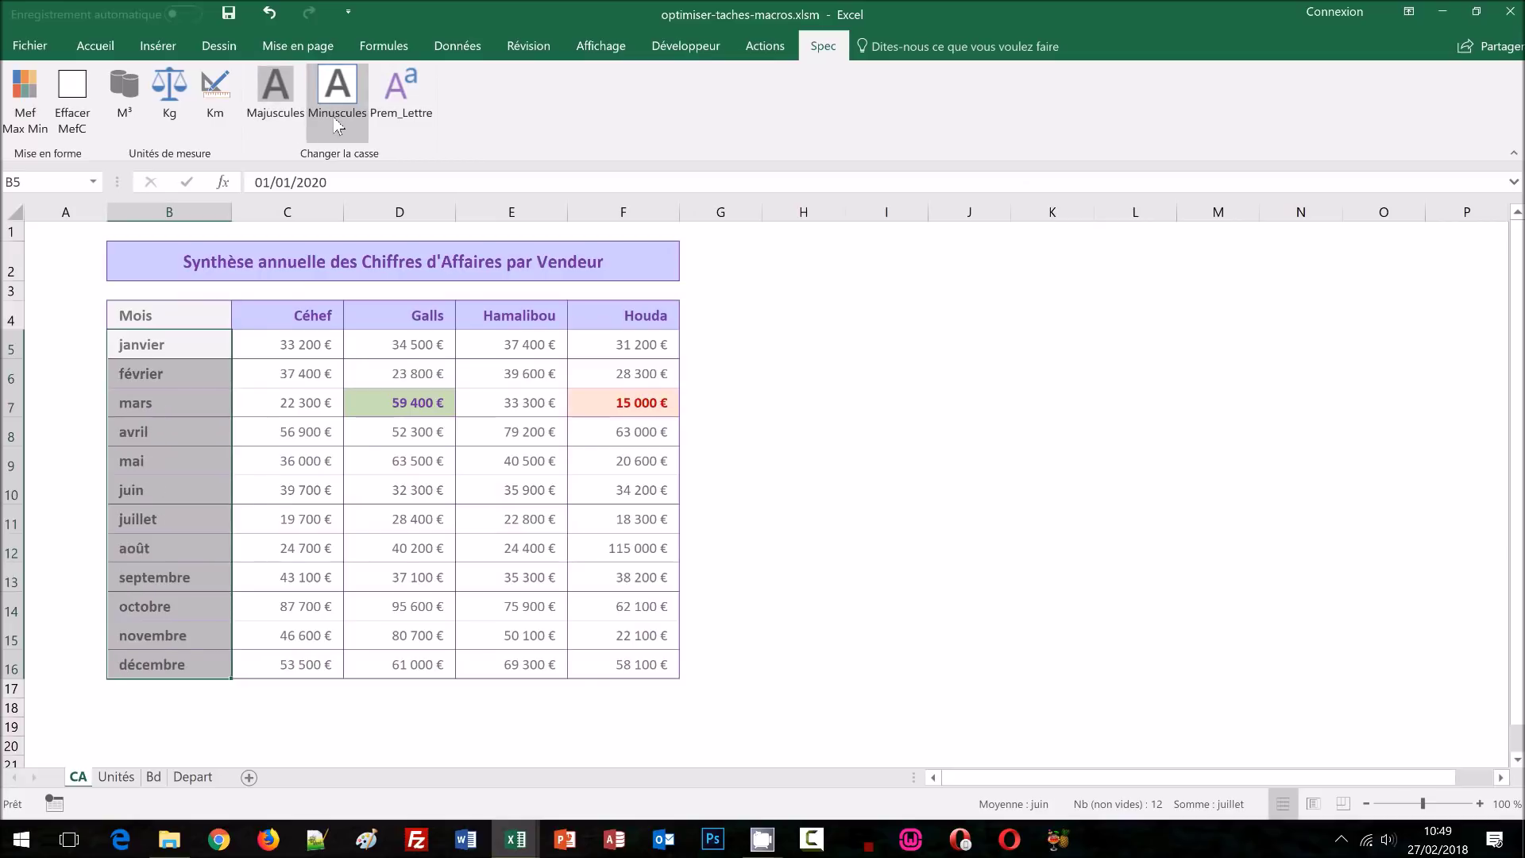
left_click(422, 102)
left_click(337, 92)
left_click(962, 403)
Step: Convert the seller names in C4:F4 of the CA sheet to uppercase, to lowercase, and to an initial capital with the Spec macros
left_click_drag(306, 318, 672, 318)
left_click(266, 111)
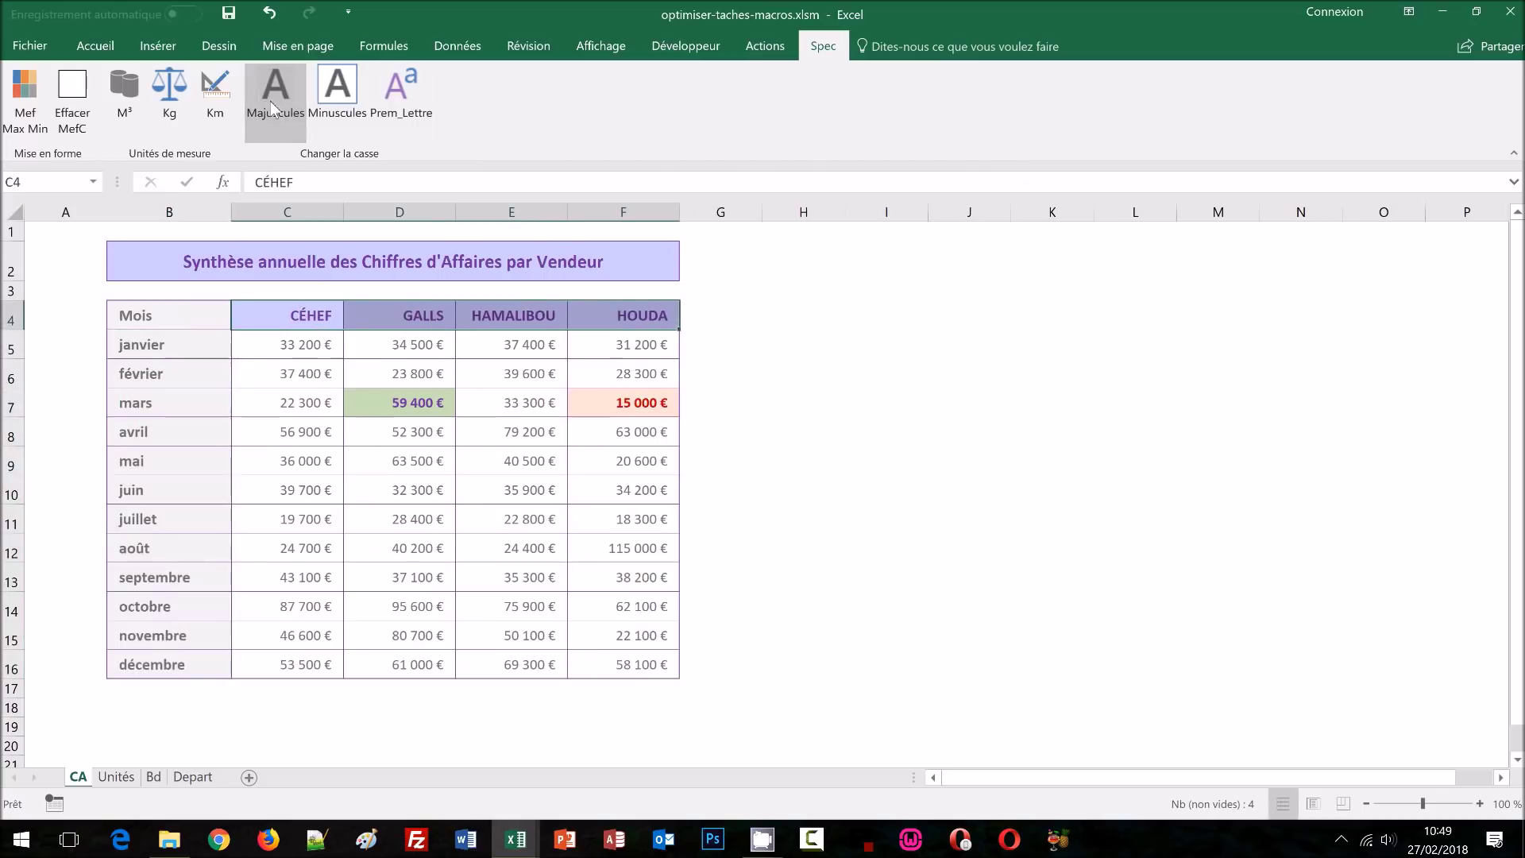
left_click(354, 94)
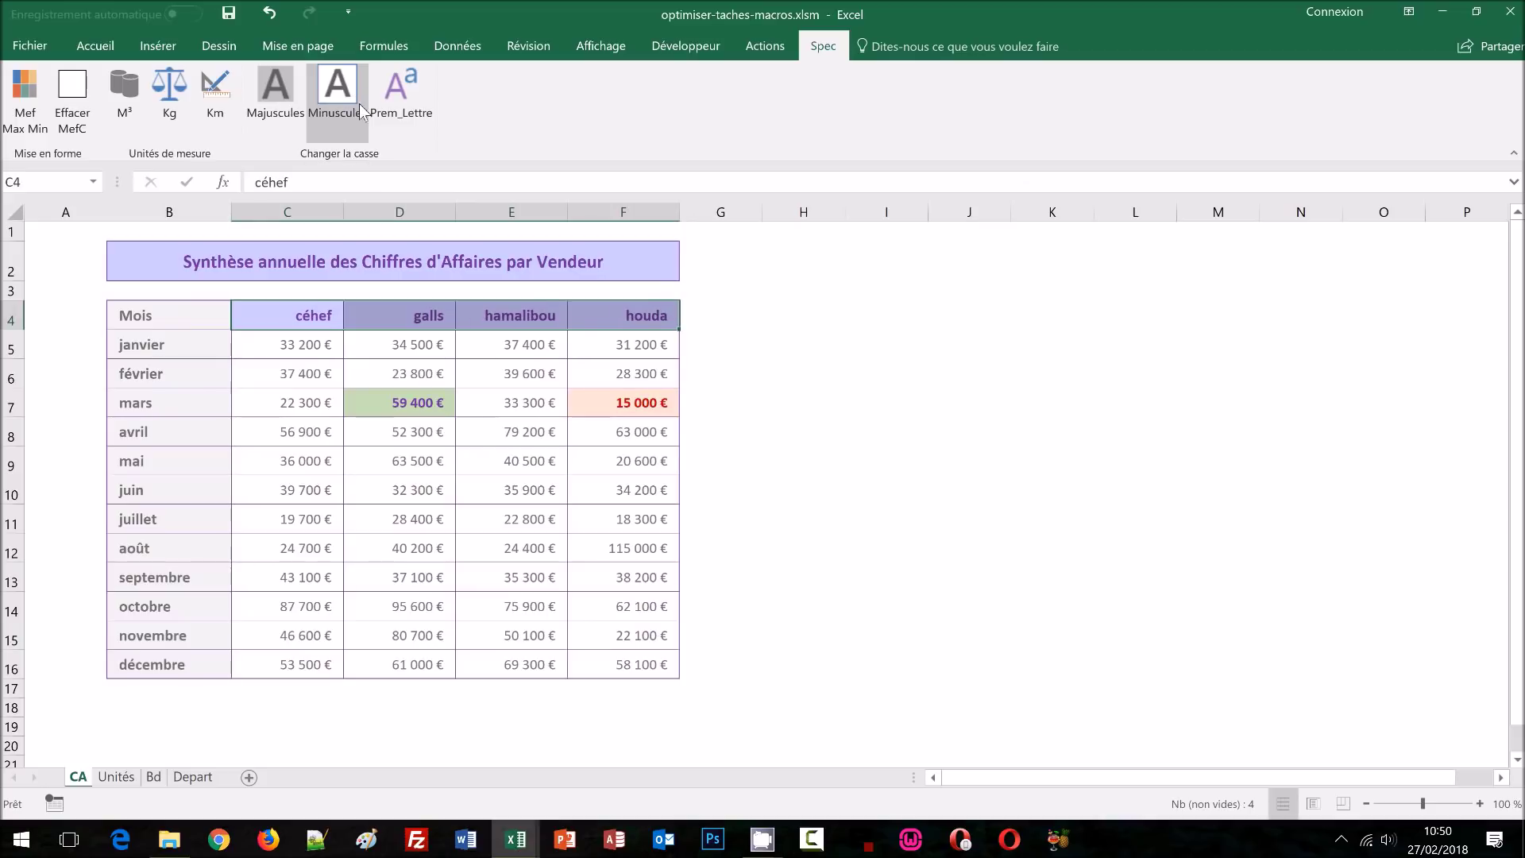
left_click(404, 99)
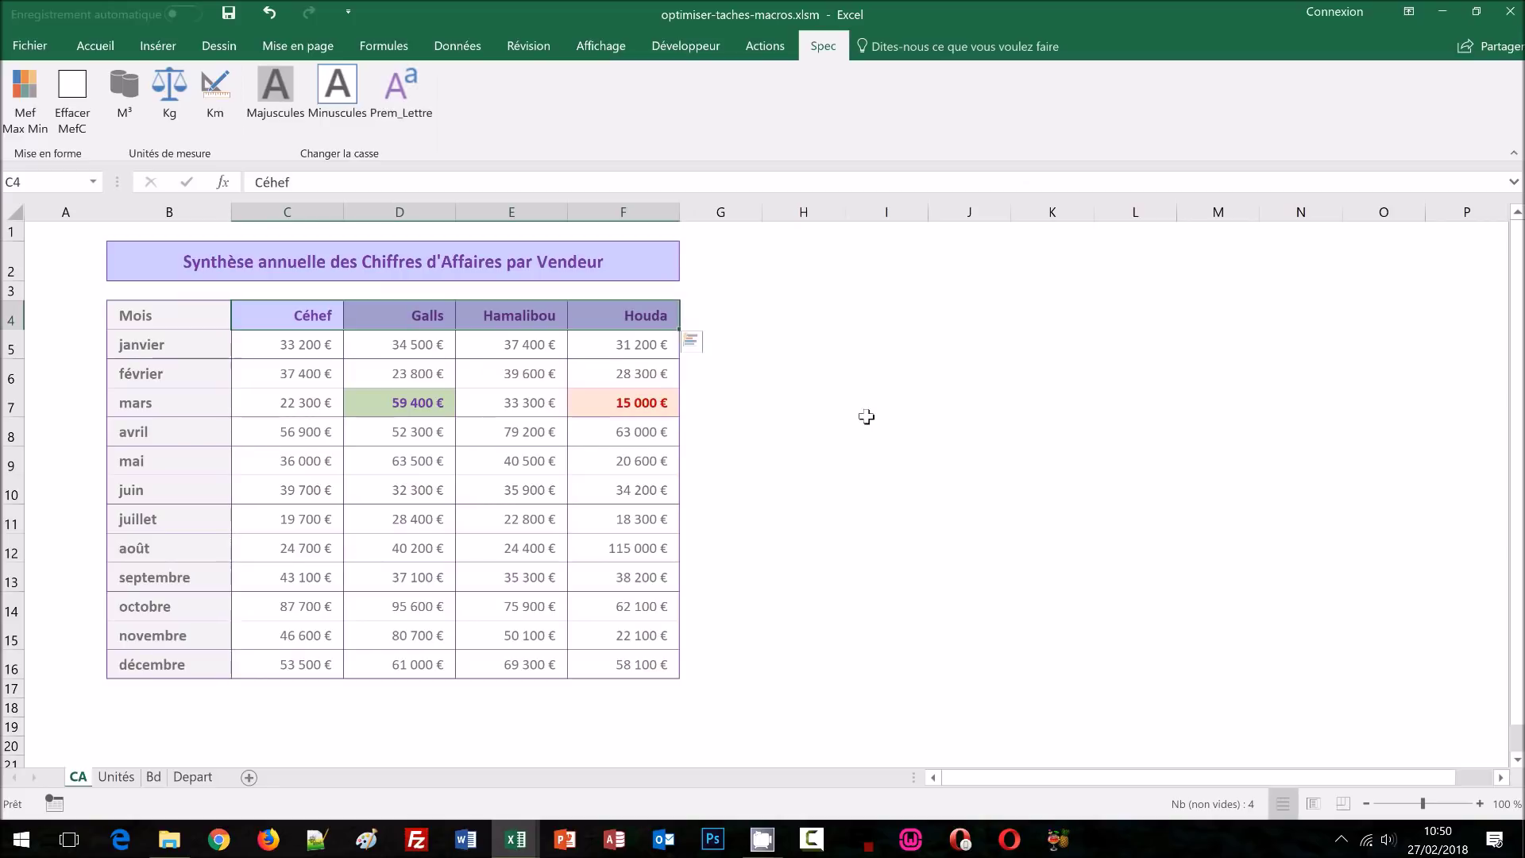
left_click(894, 441)
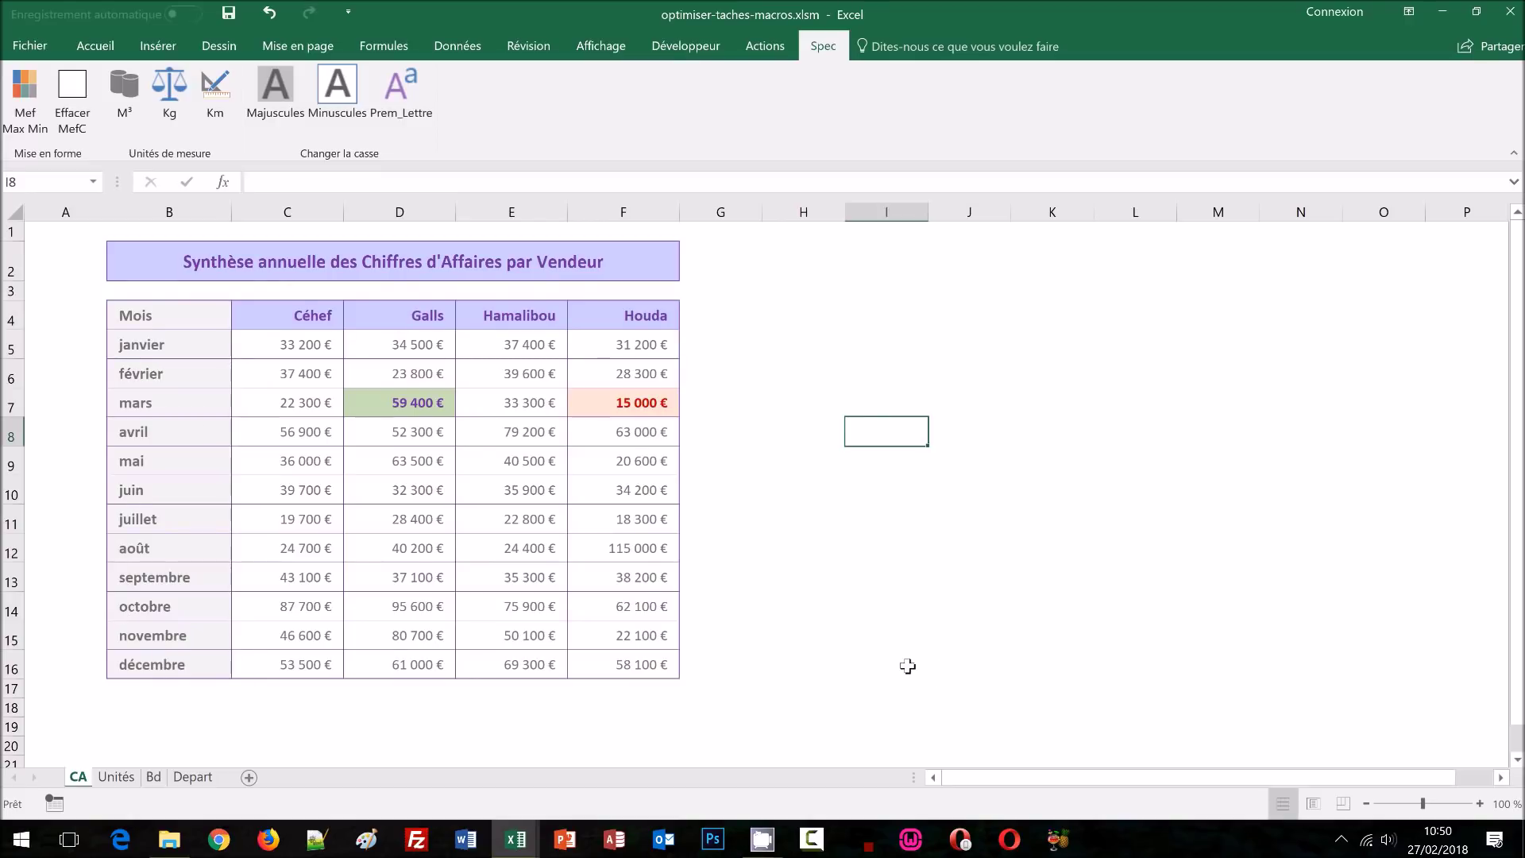
left_click(768, 675)
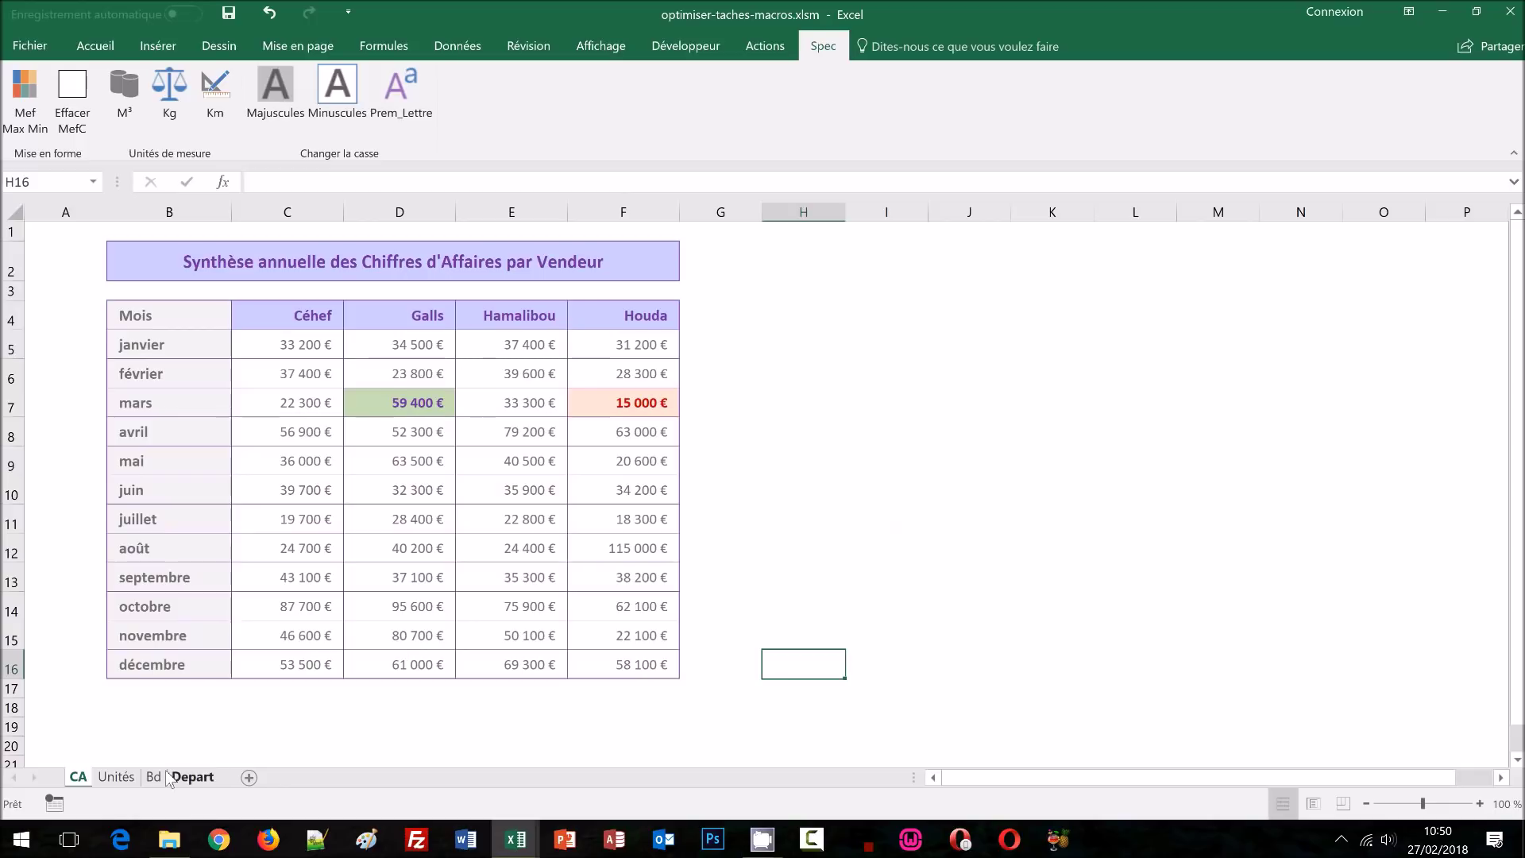
Step: Convert the volumes, weights and distances table titles in row 2 of the Unités sheet to uppercase with the Majuscules macro
left_click(117, 777)
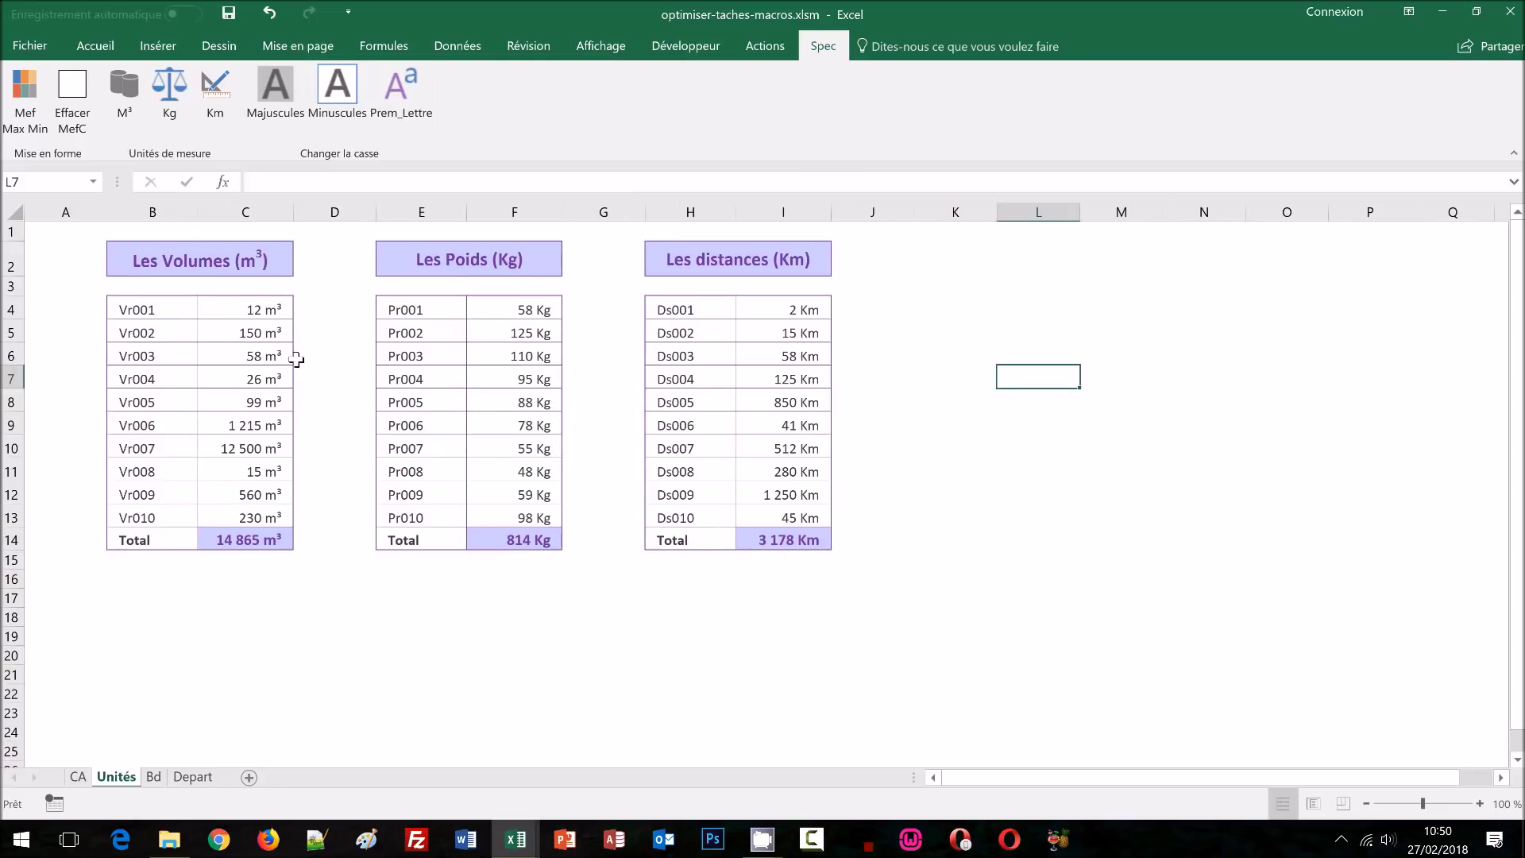
left_click(183, 262)
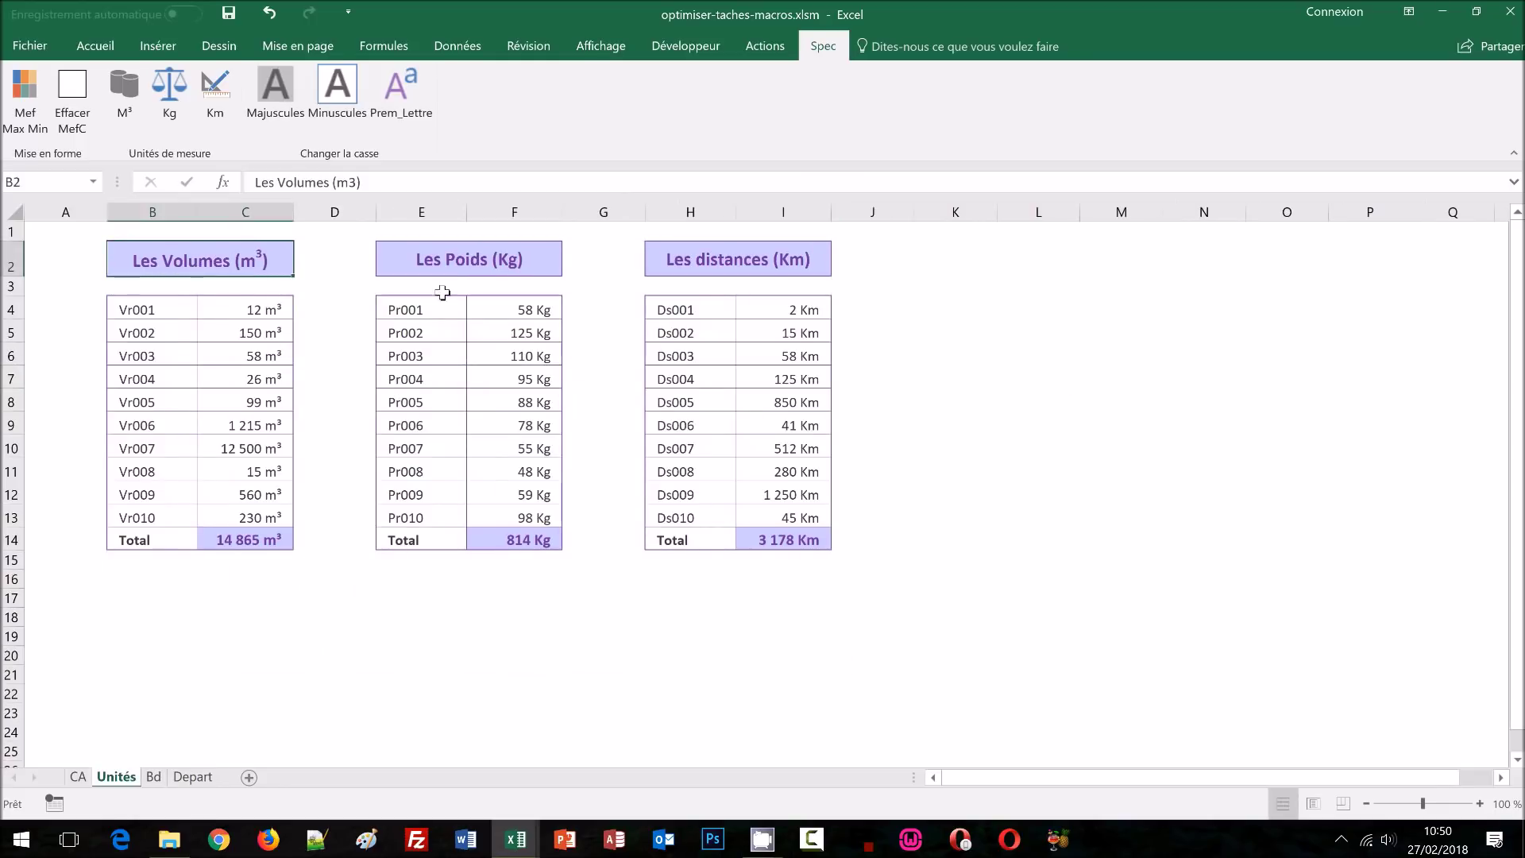
left_click(492, 265)
left_click(256, 266)
left_click(443, 258, "ctrl")
left_click(759, 270, "ctrl")
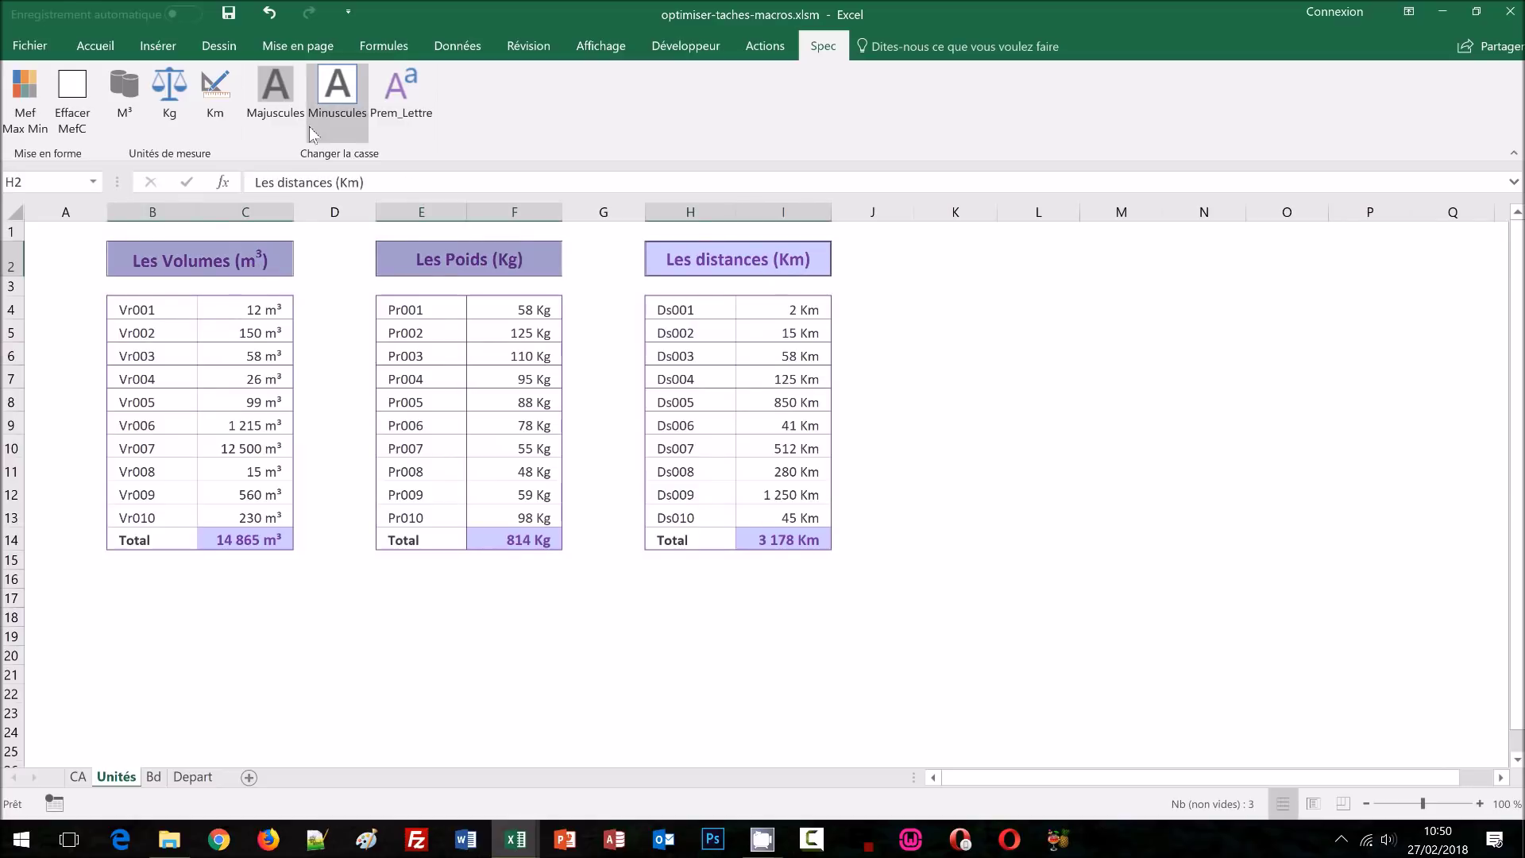
left_click(278, 104)
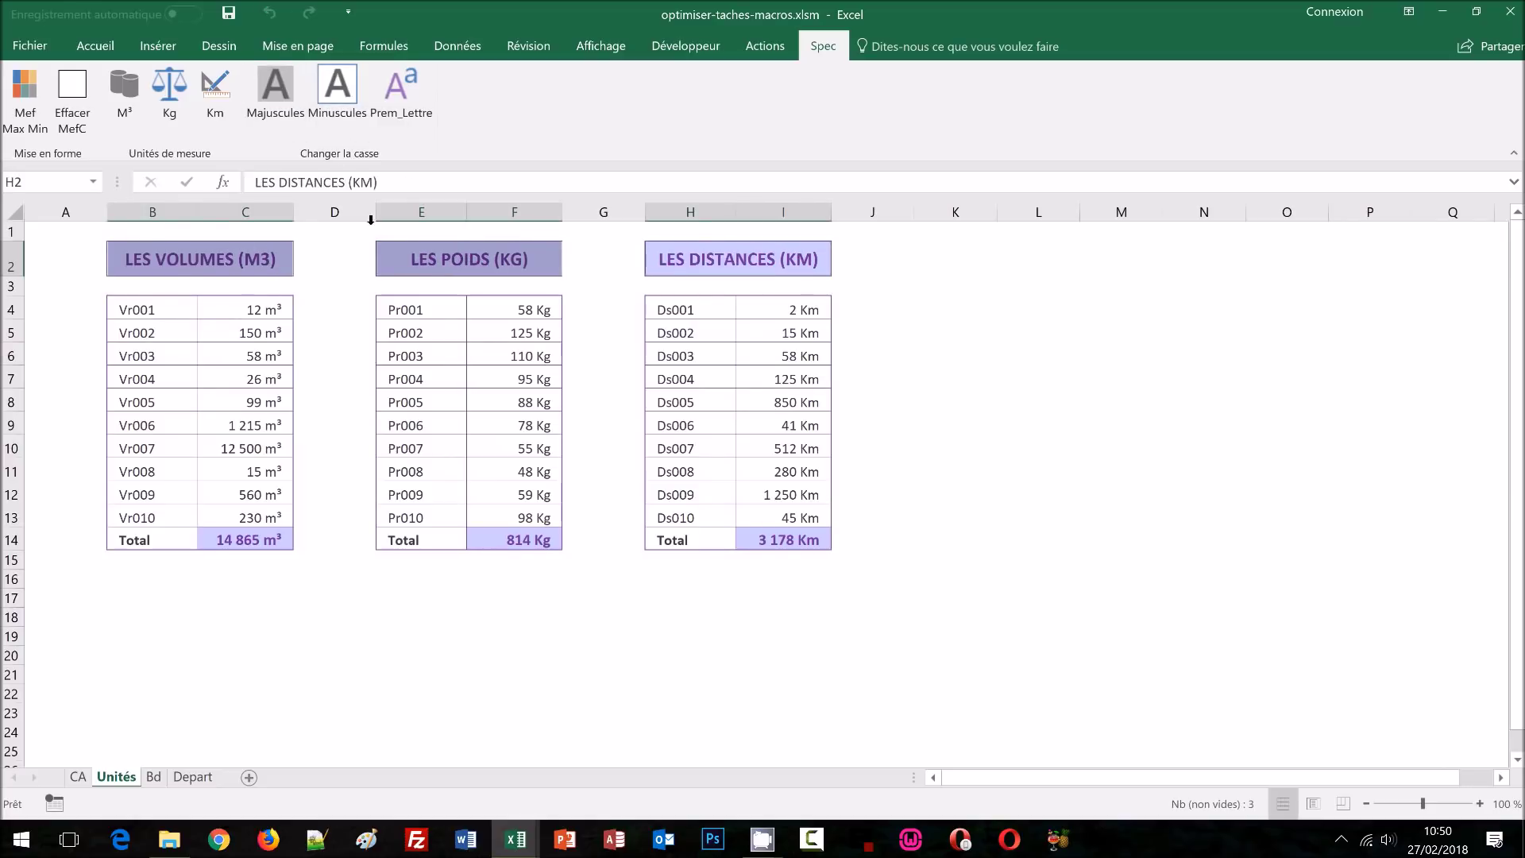
Step: Convert the three table titles in row 2 of the Unités sheet to lowercase and to an initial capital with the Minuscules and Prem_Lettre macros
left_click(338, 106)
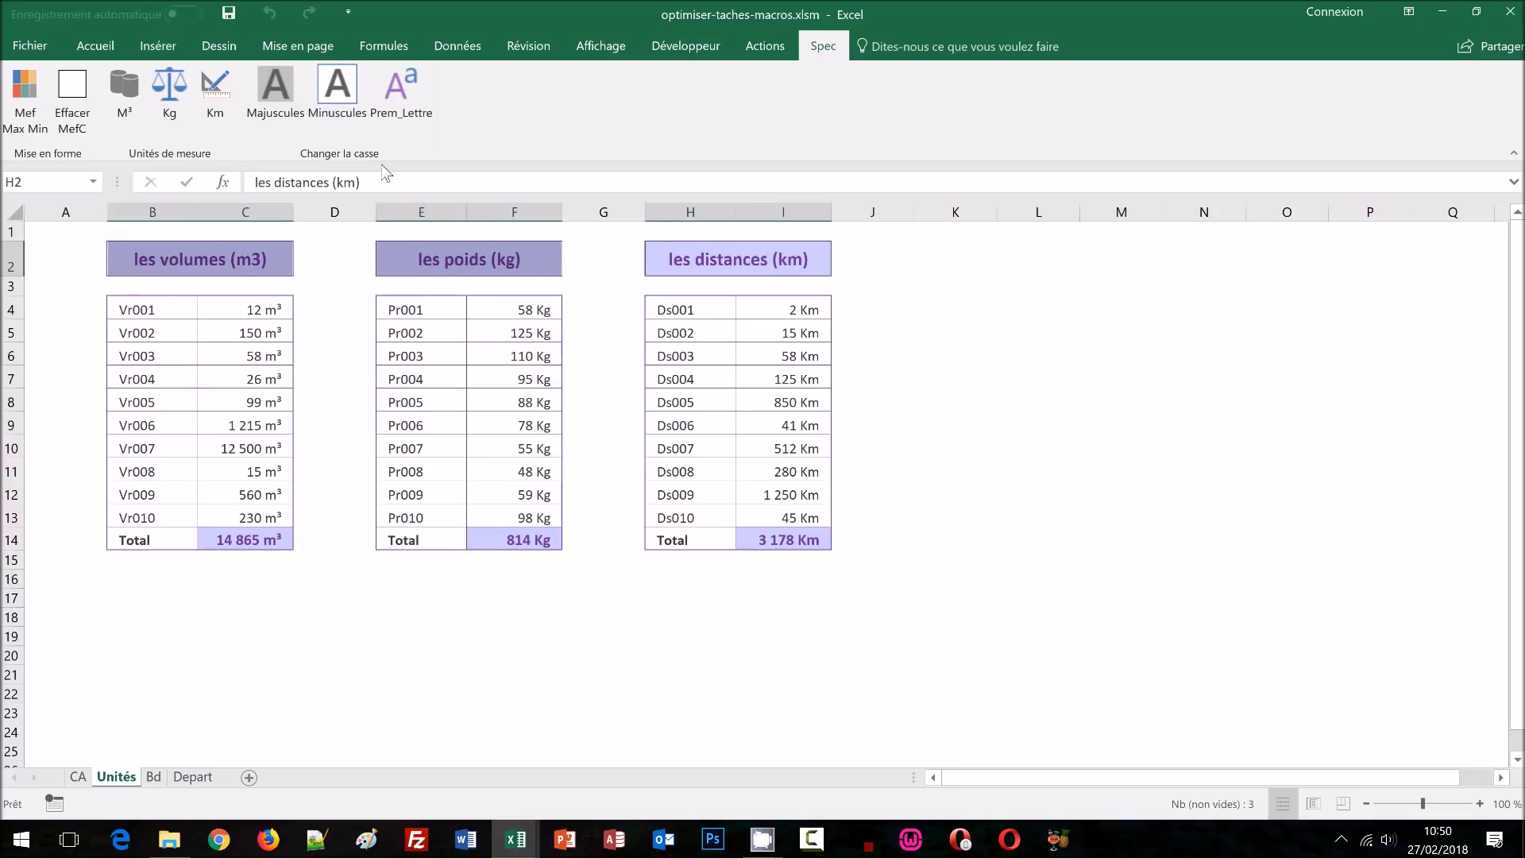
left_click(401, 111)
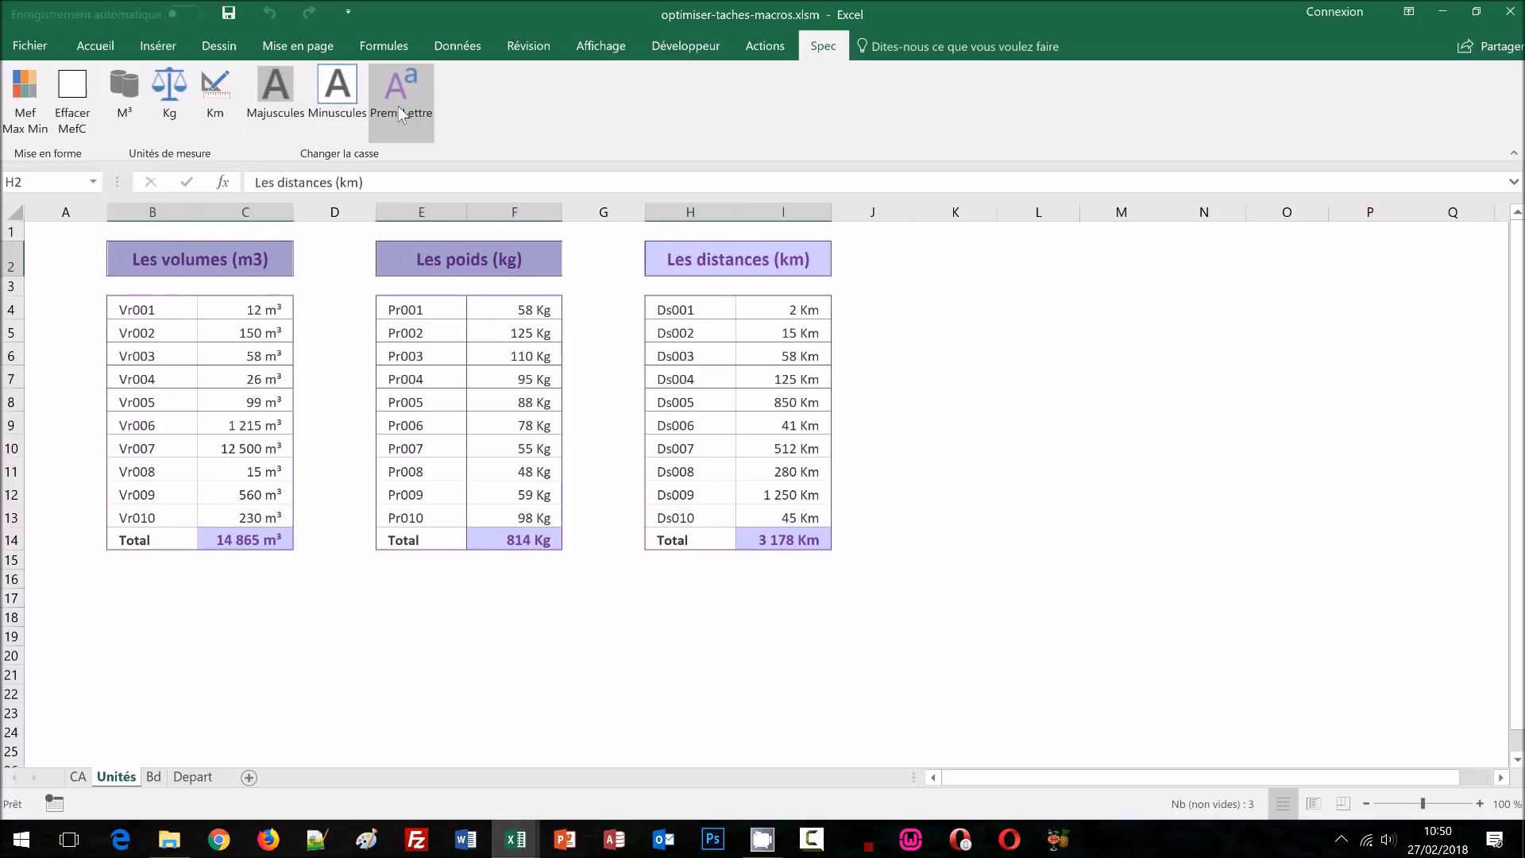
left_click(1133, 502)
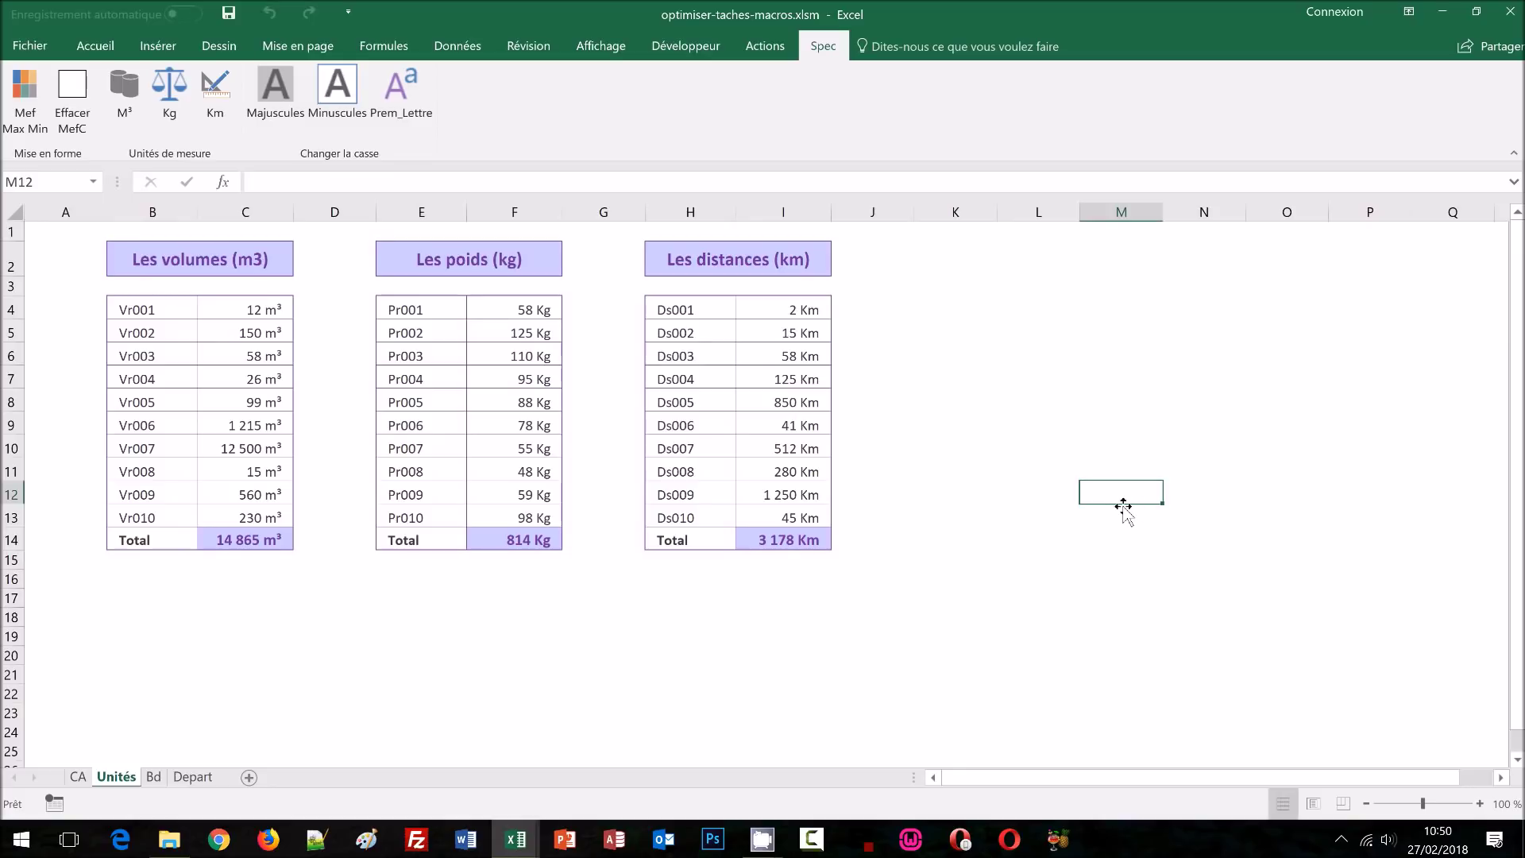
Step: Record a selectionLigne macro in the personal macro workbook that extends the selection from B3 to the row's last cell on the Bd sheet
left_click(152, 778)
left_click(231, 318)
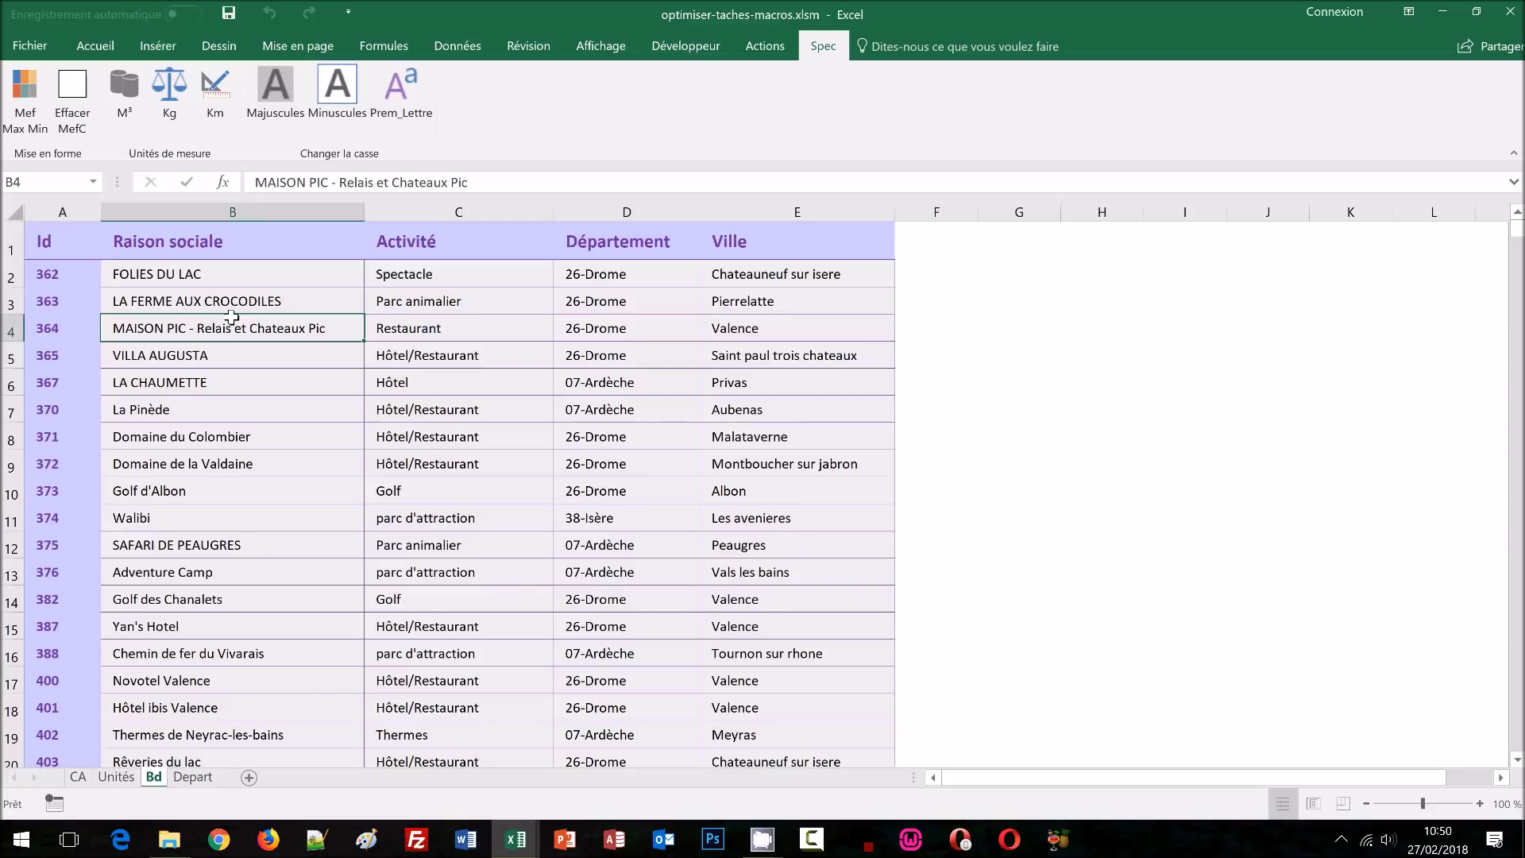
left_click(205, 300)
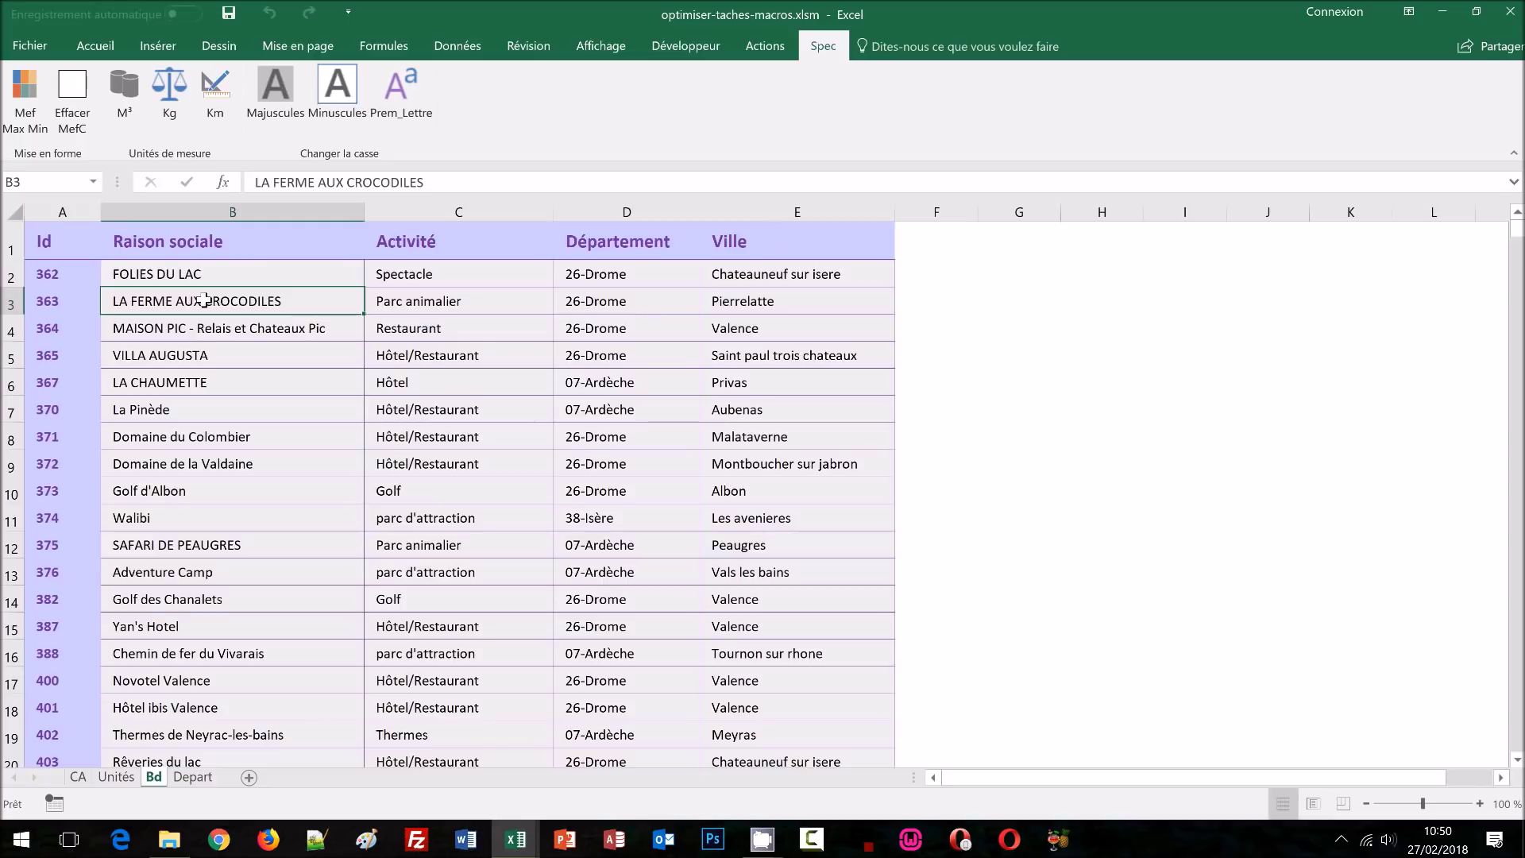
left_click(679, 47)
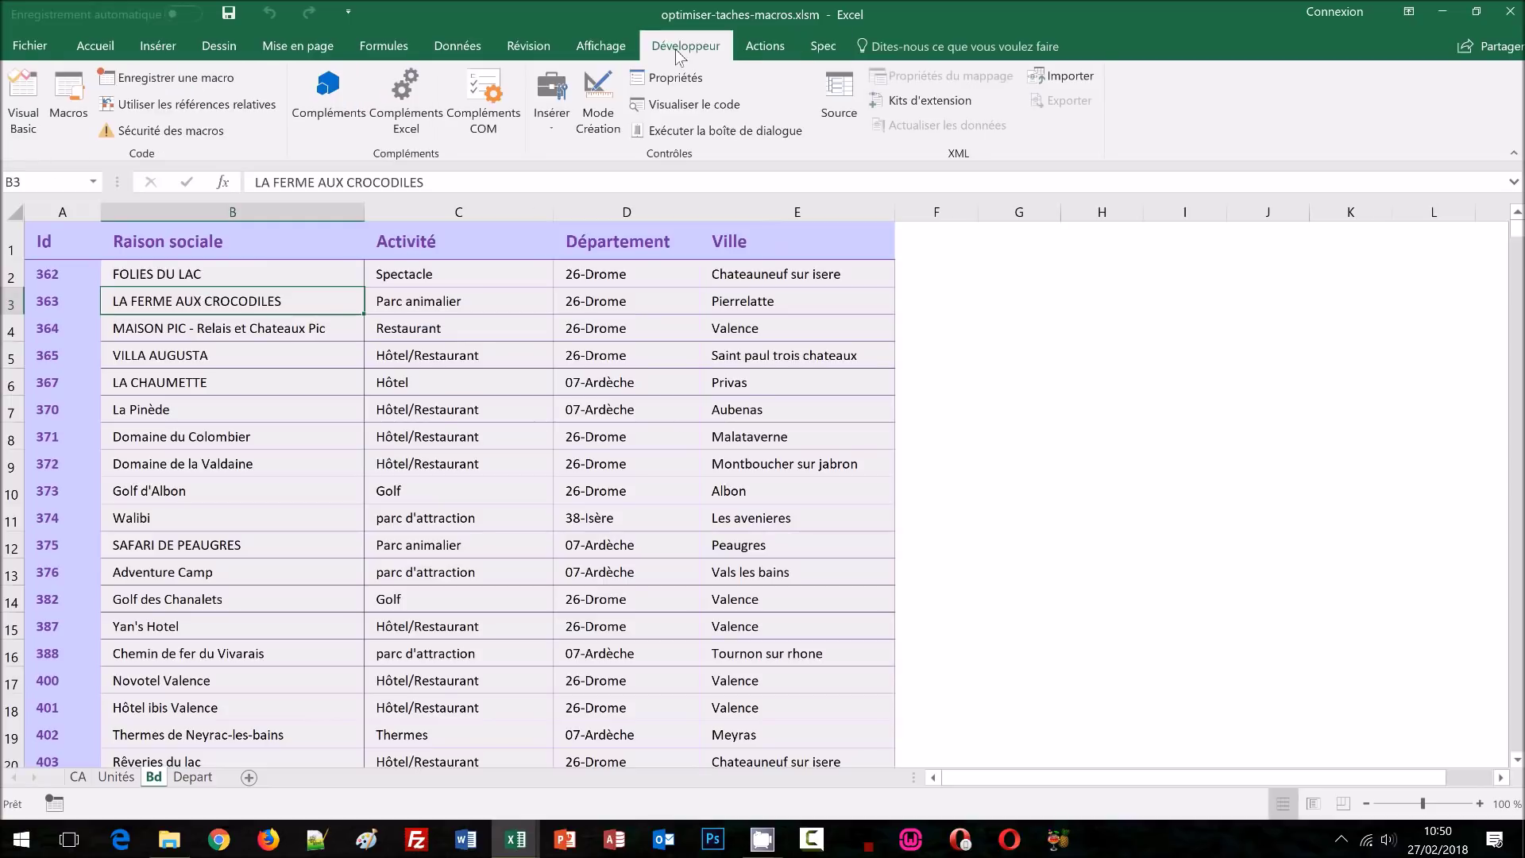
left_click(170, 78)
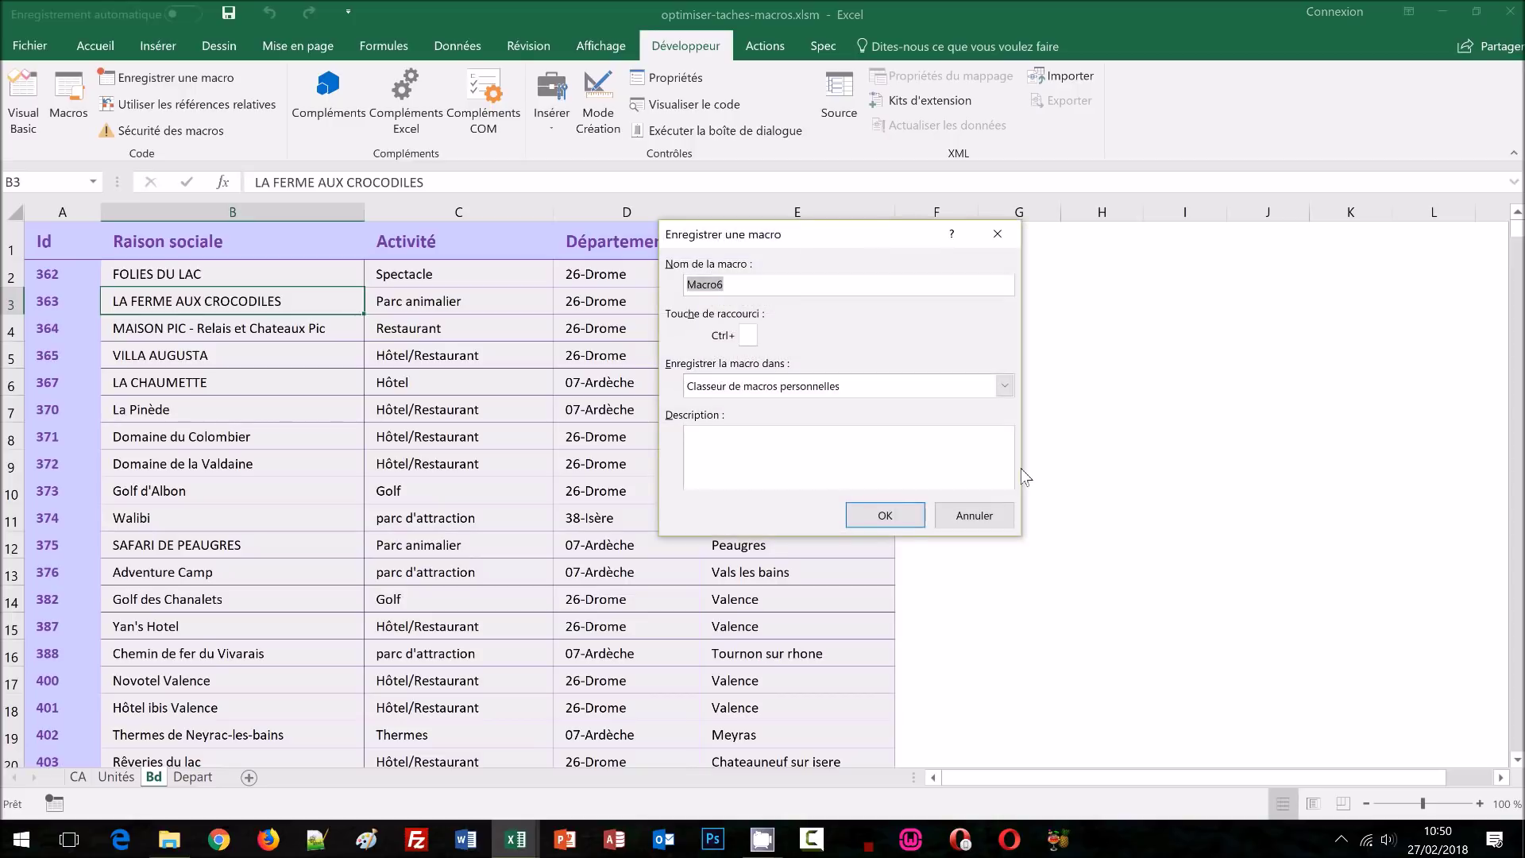
type("selectionLigne")
left_click(910, 510)
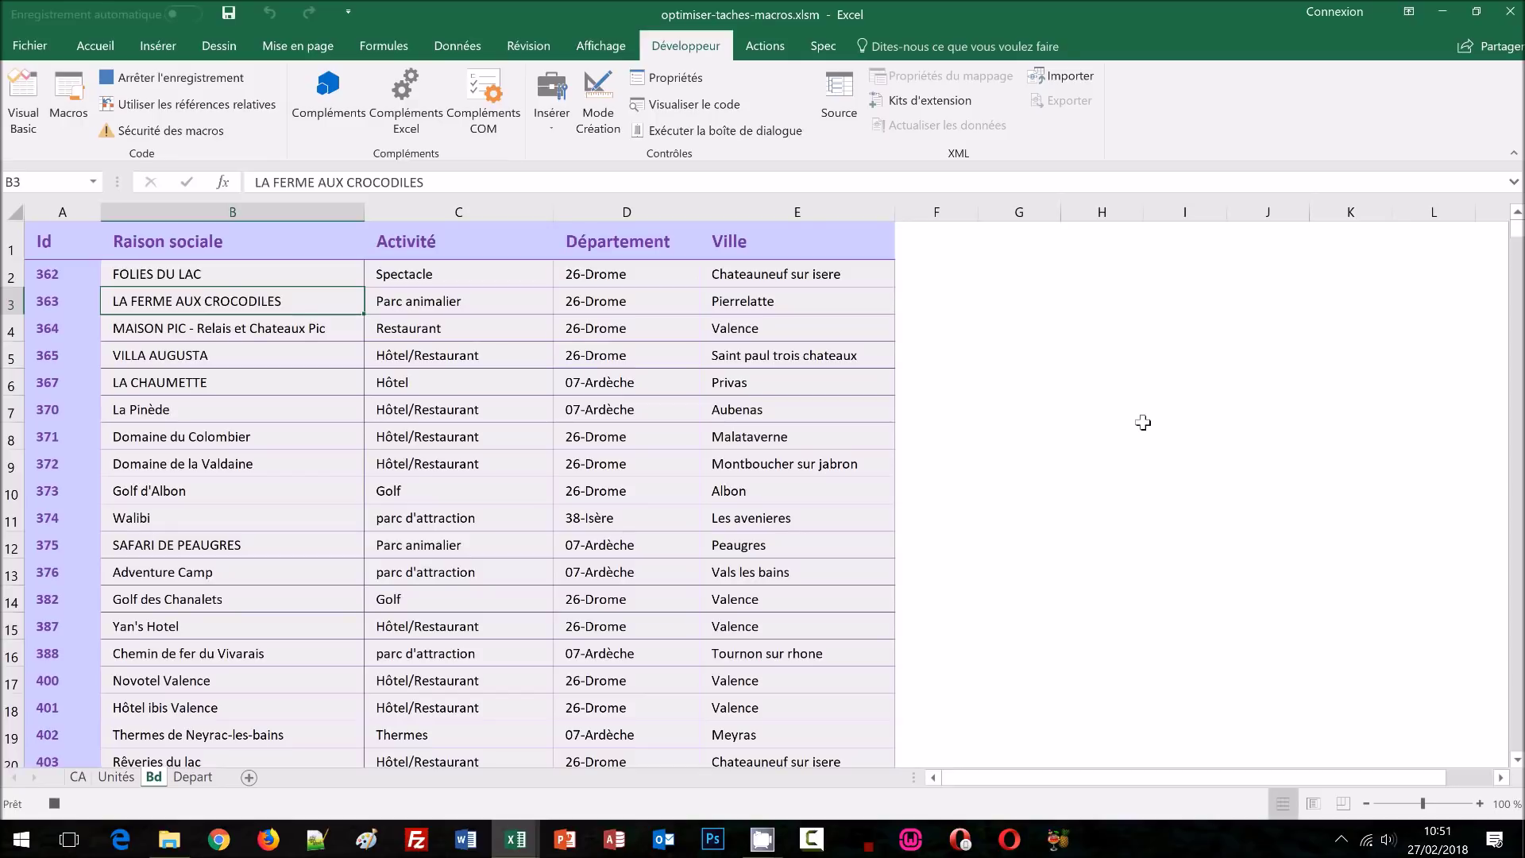
key("End")
key("shift+Right")
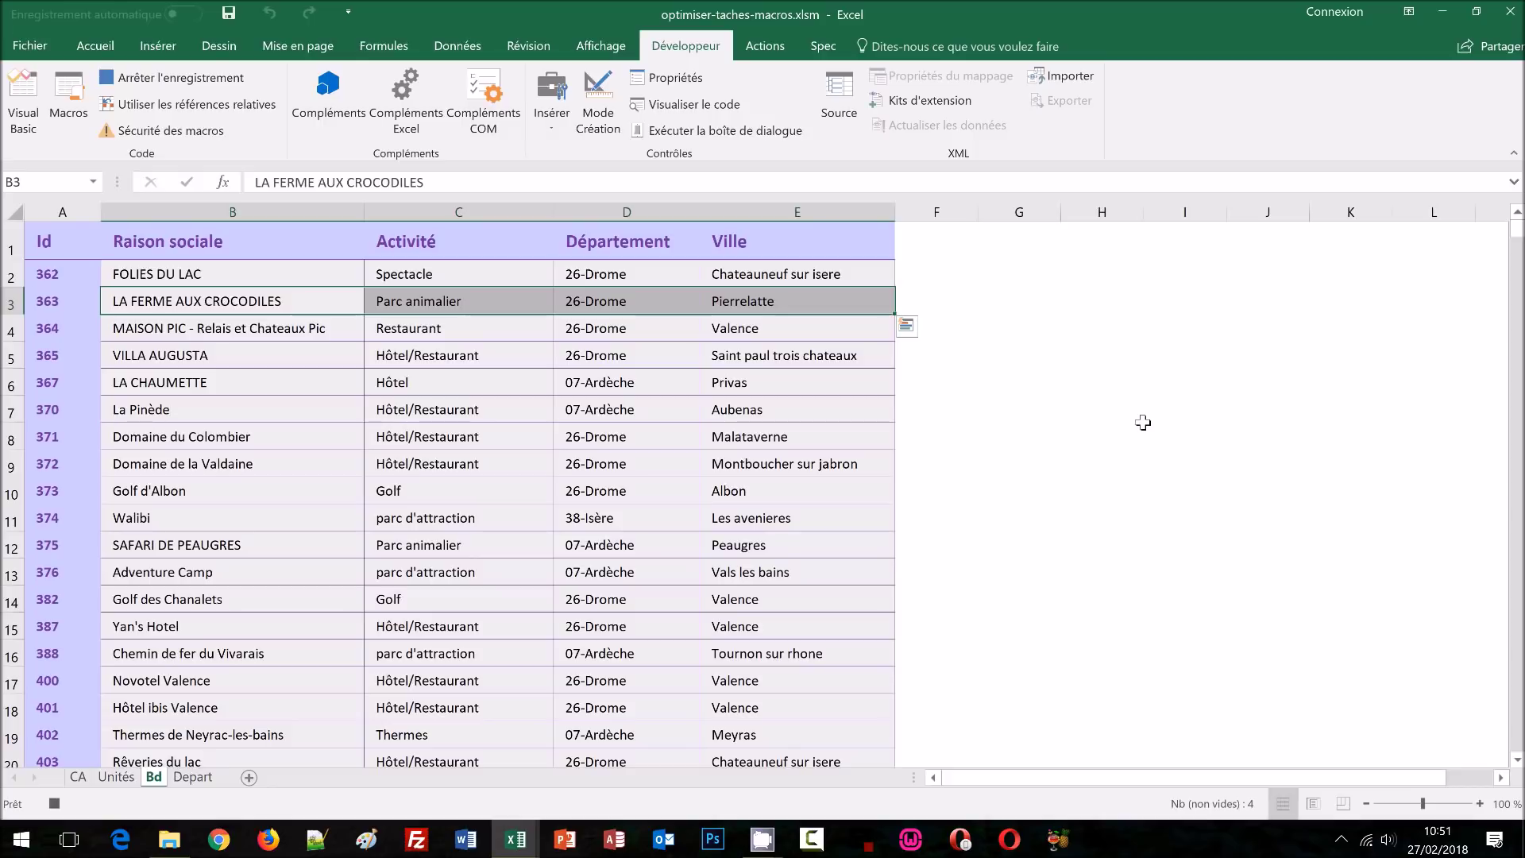
left_click(157, 77)
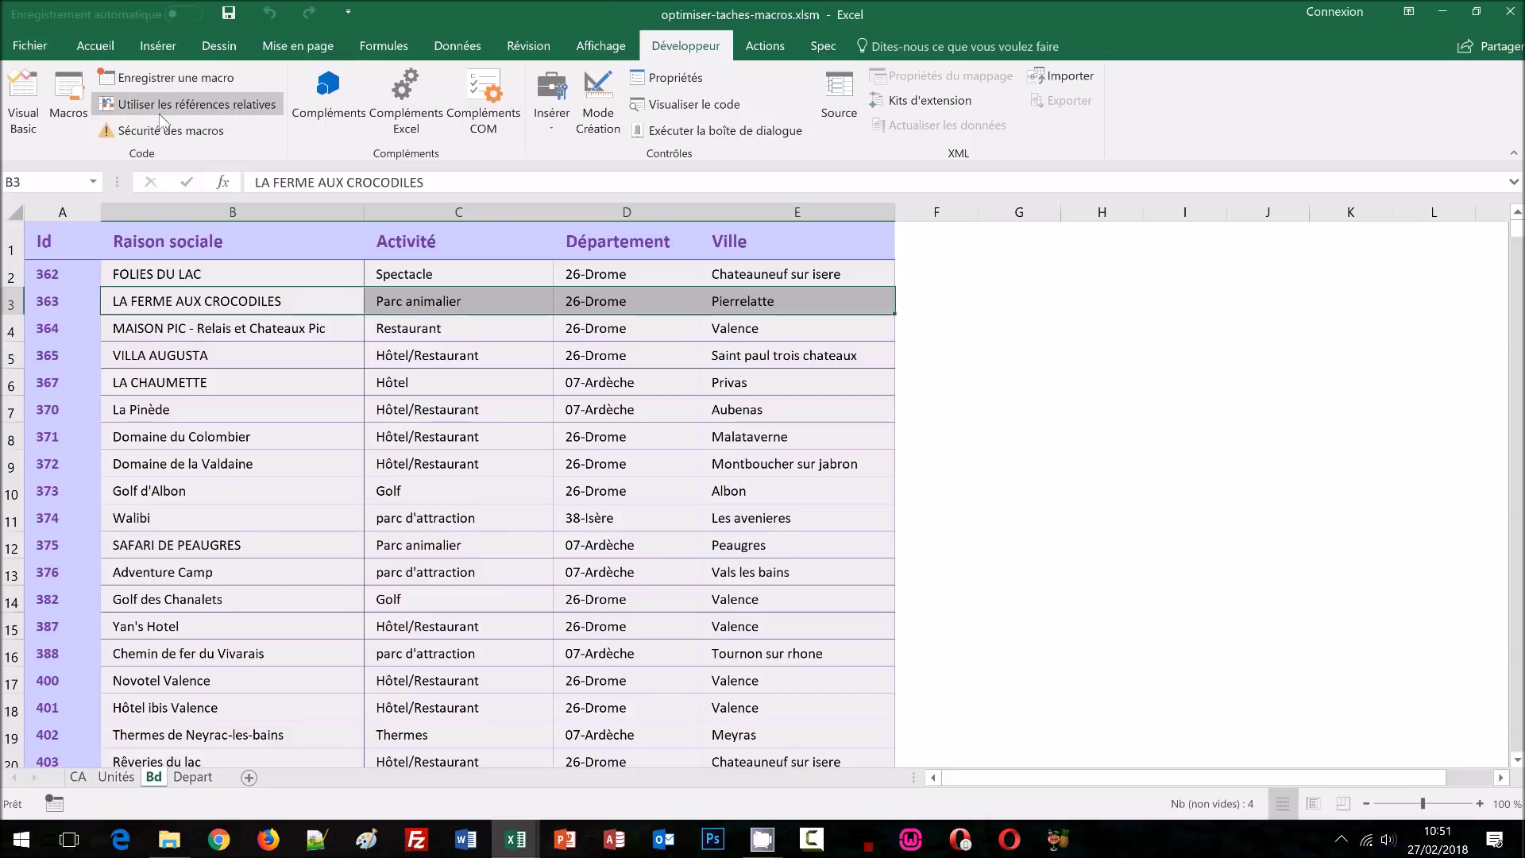
Step: Record a selectionColonne macro in the personal macro workbook that extends the selection from B2 down to the column's last filled cell
left_click(222, 275)
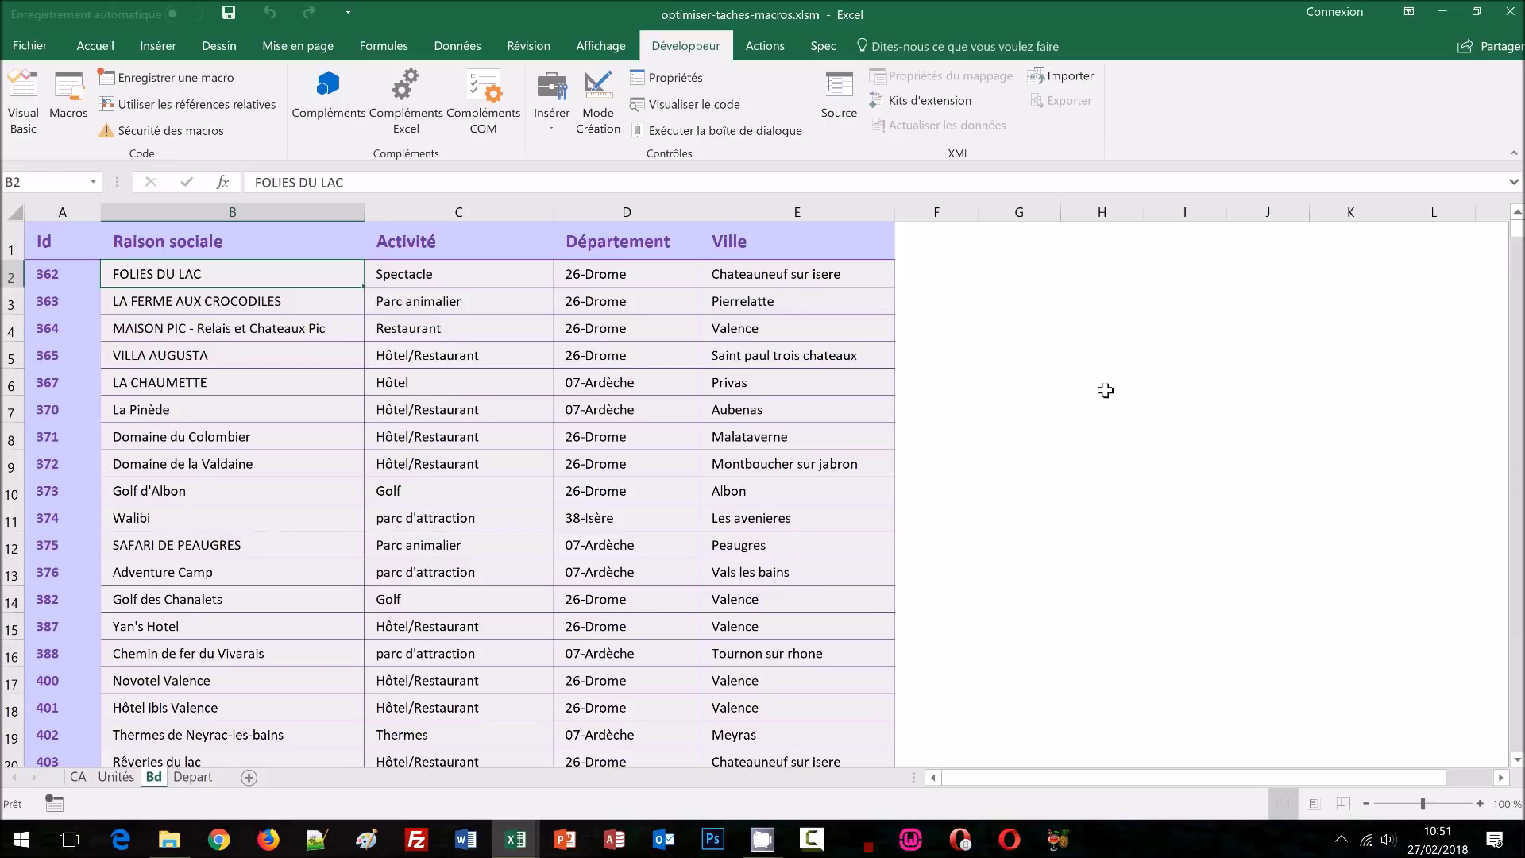
left_click(151, 77)
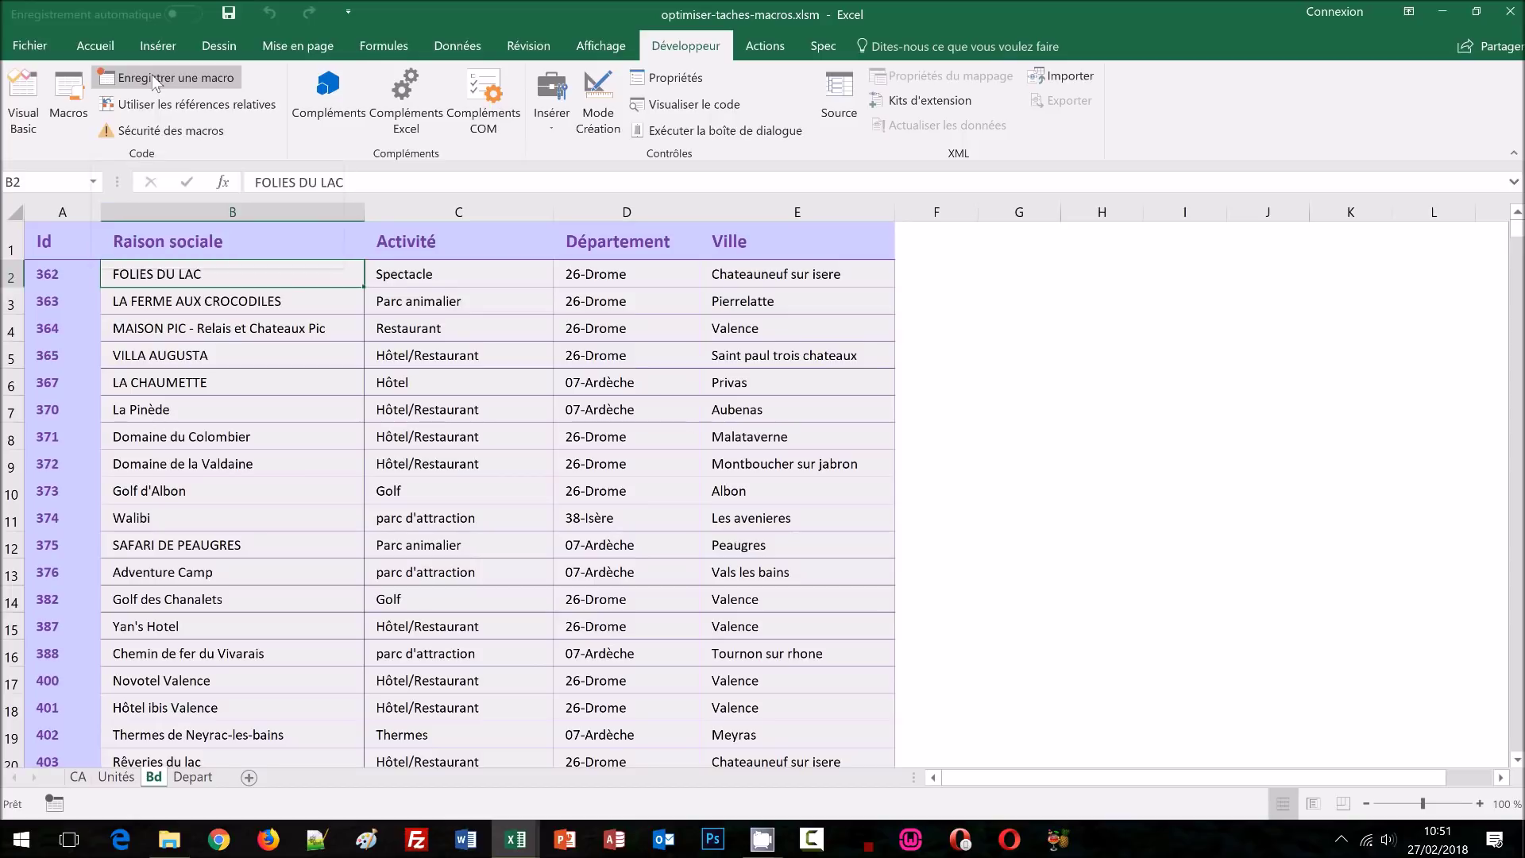
type("selectionColonne")
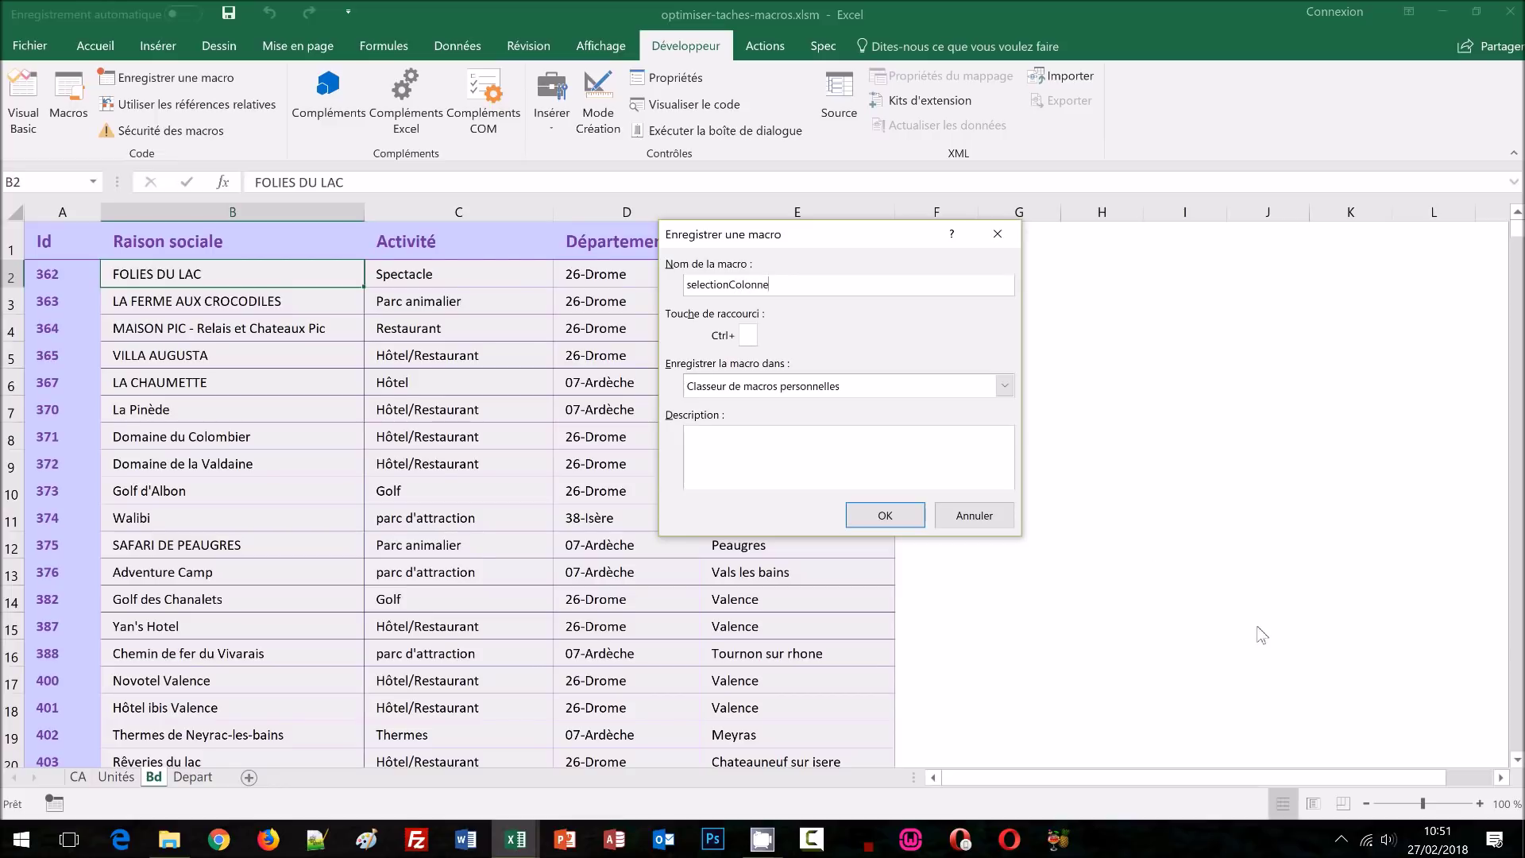
left_click(895, 521)
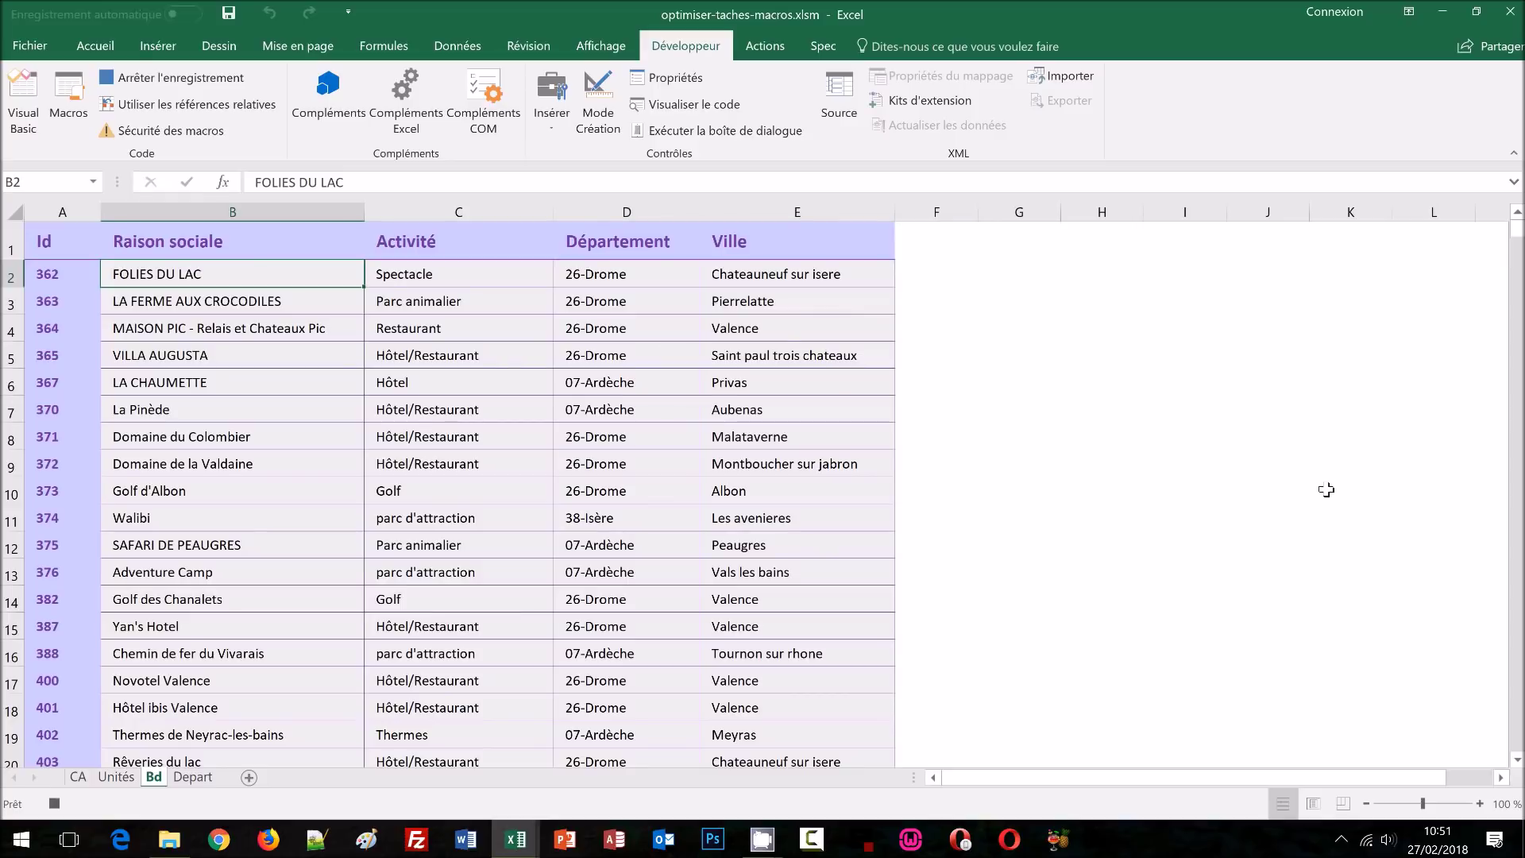
key("End")
key("shift+Down")
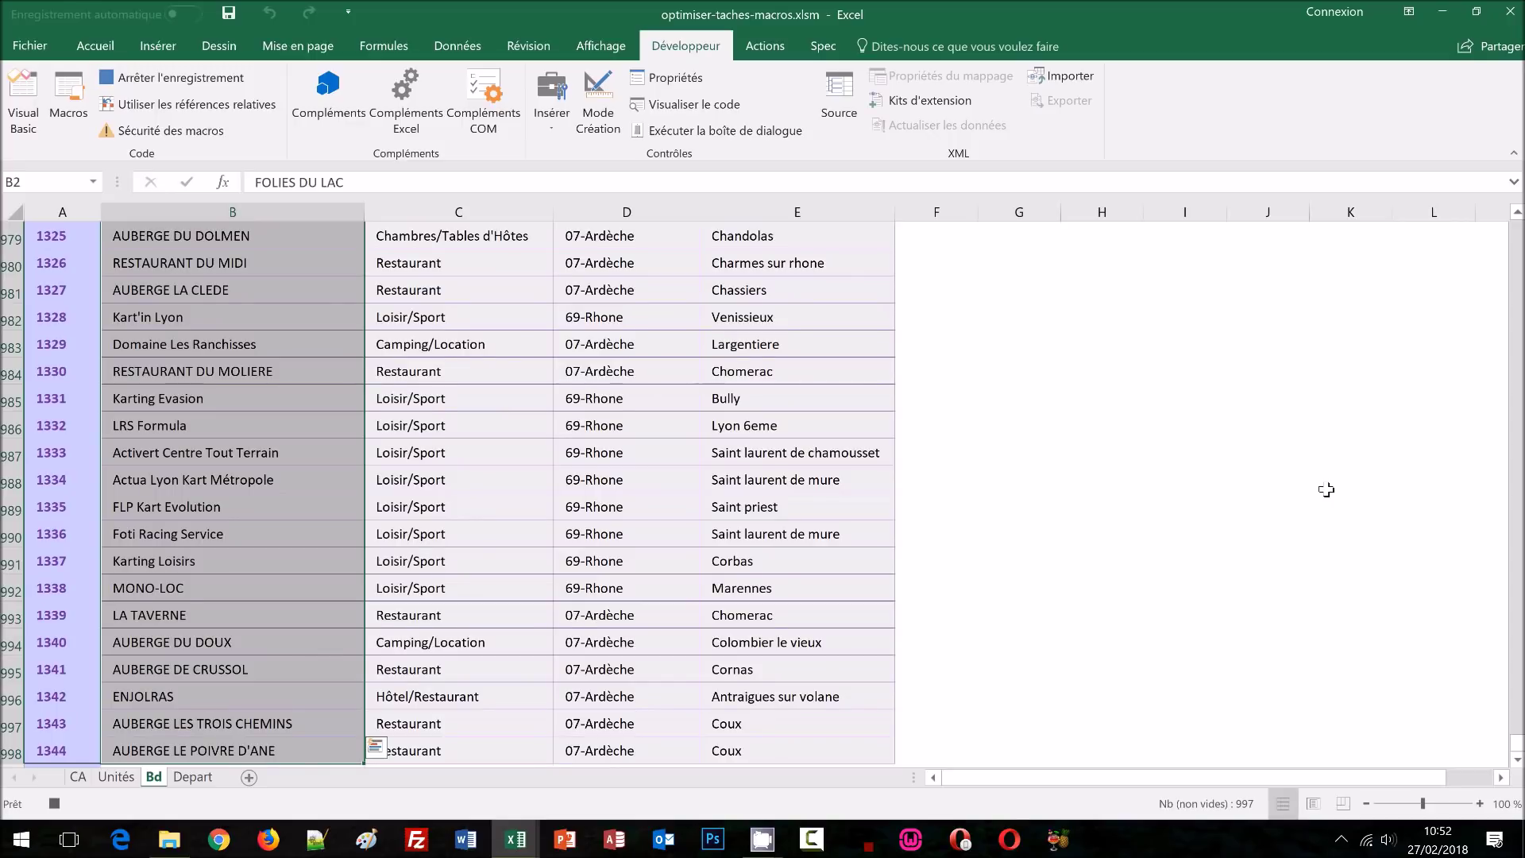
left_click(151, 79)
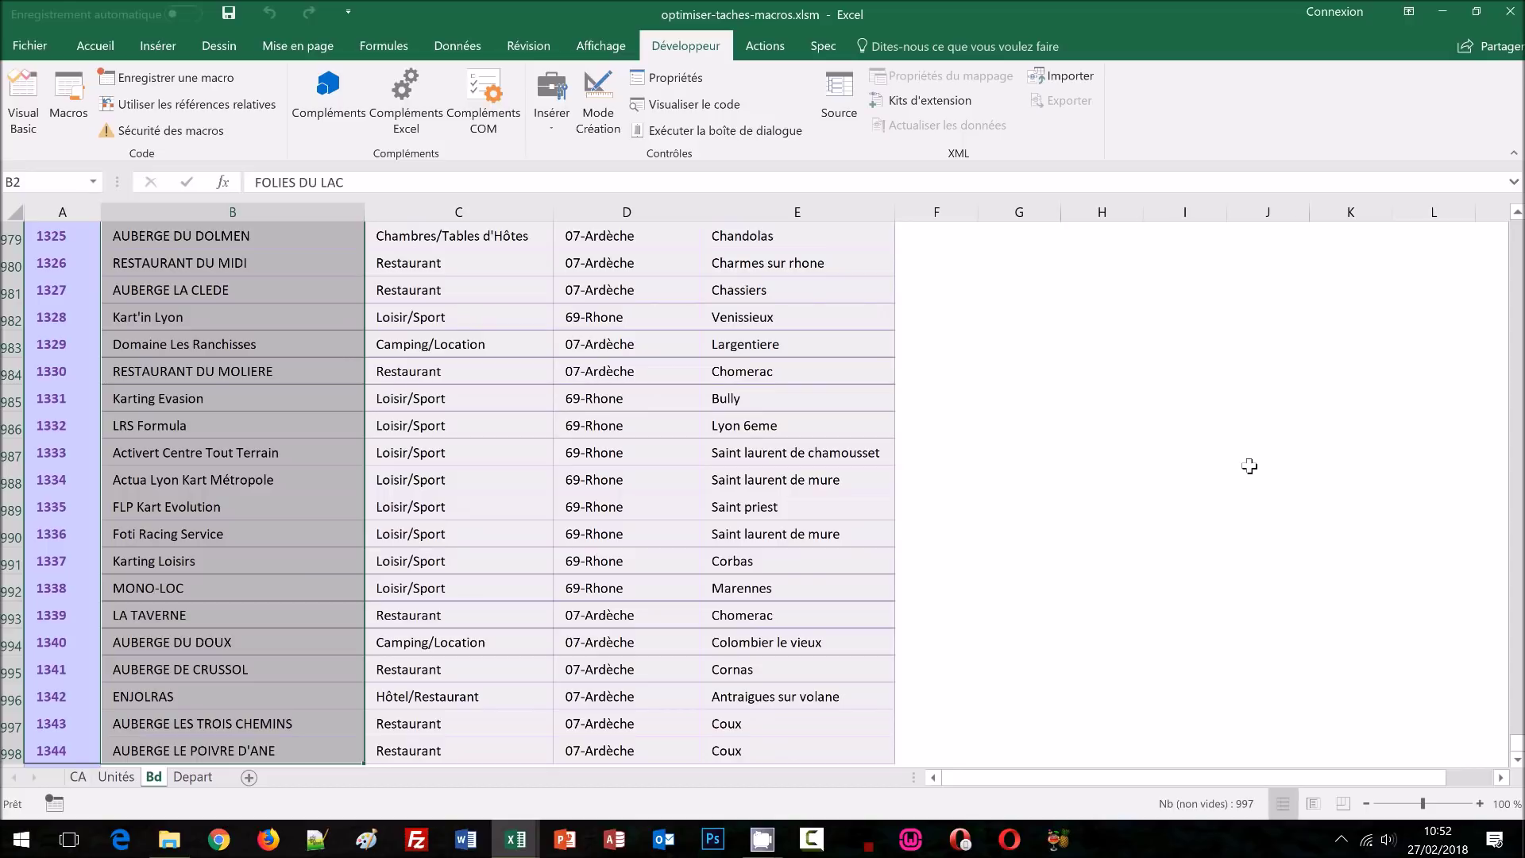
Step: Try moving between the start and end of the Bd table and extending the selection from B3 to the table's last cell
key("ctrl+Home")
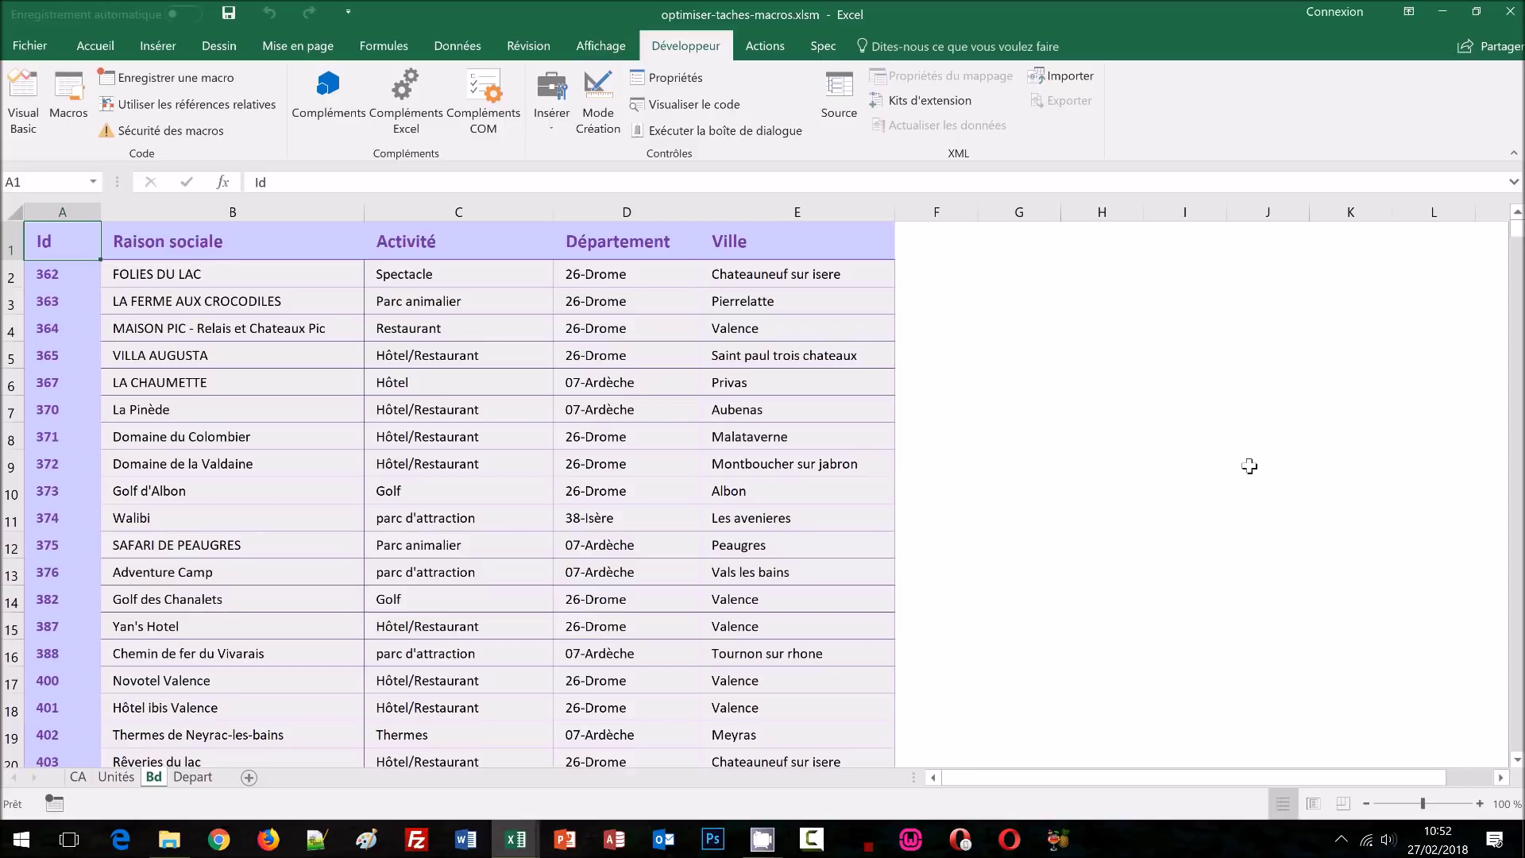
left_click(175, 274)
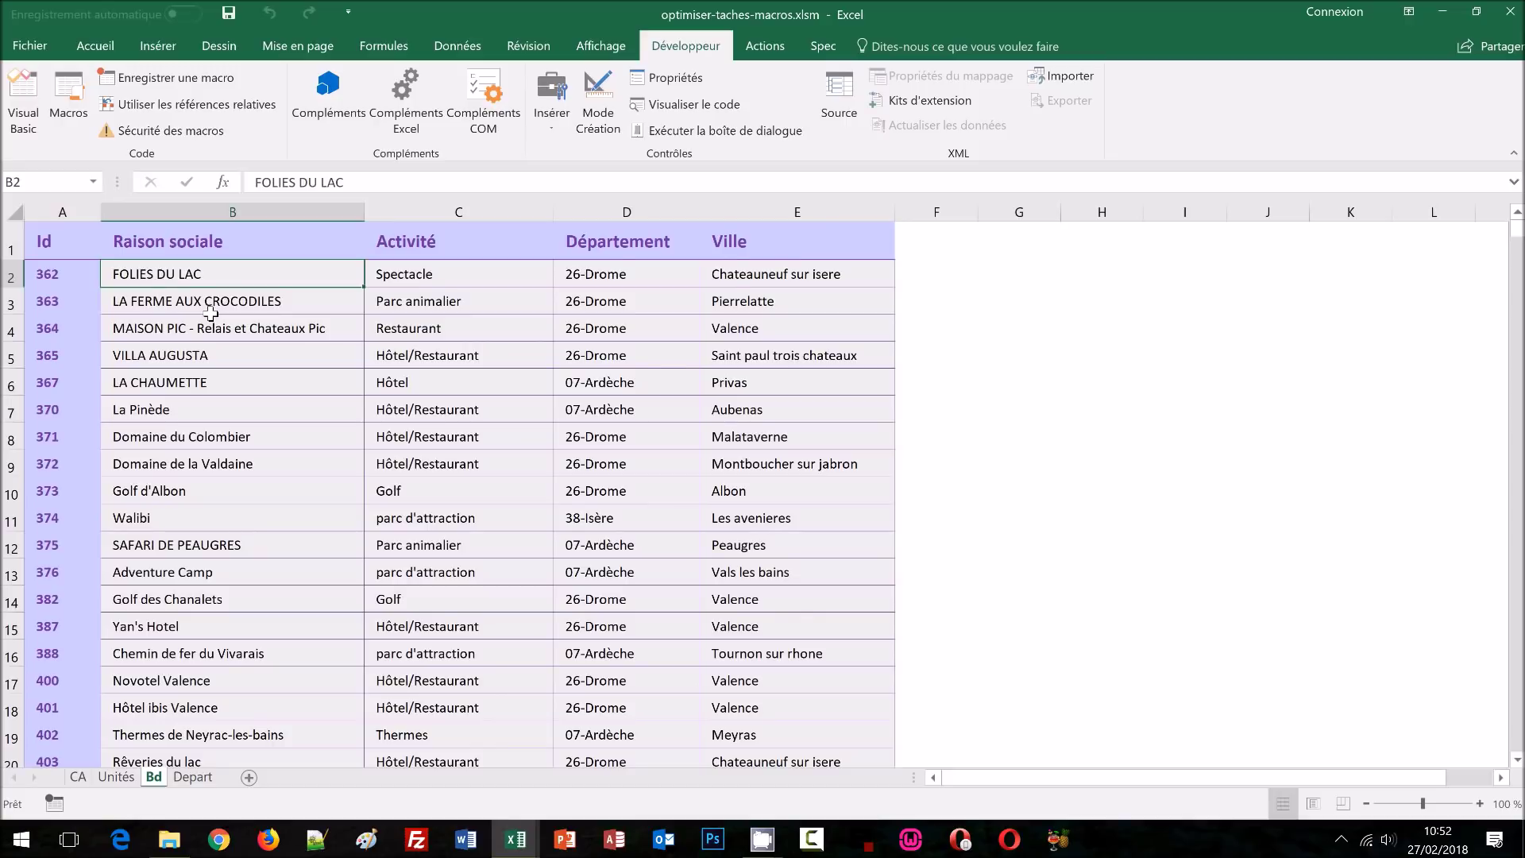
key("ctrl+End")
key("ctrl+Home")
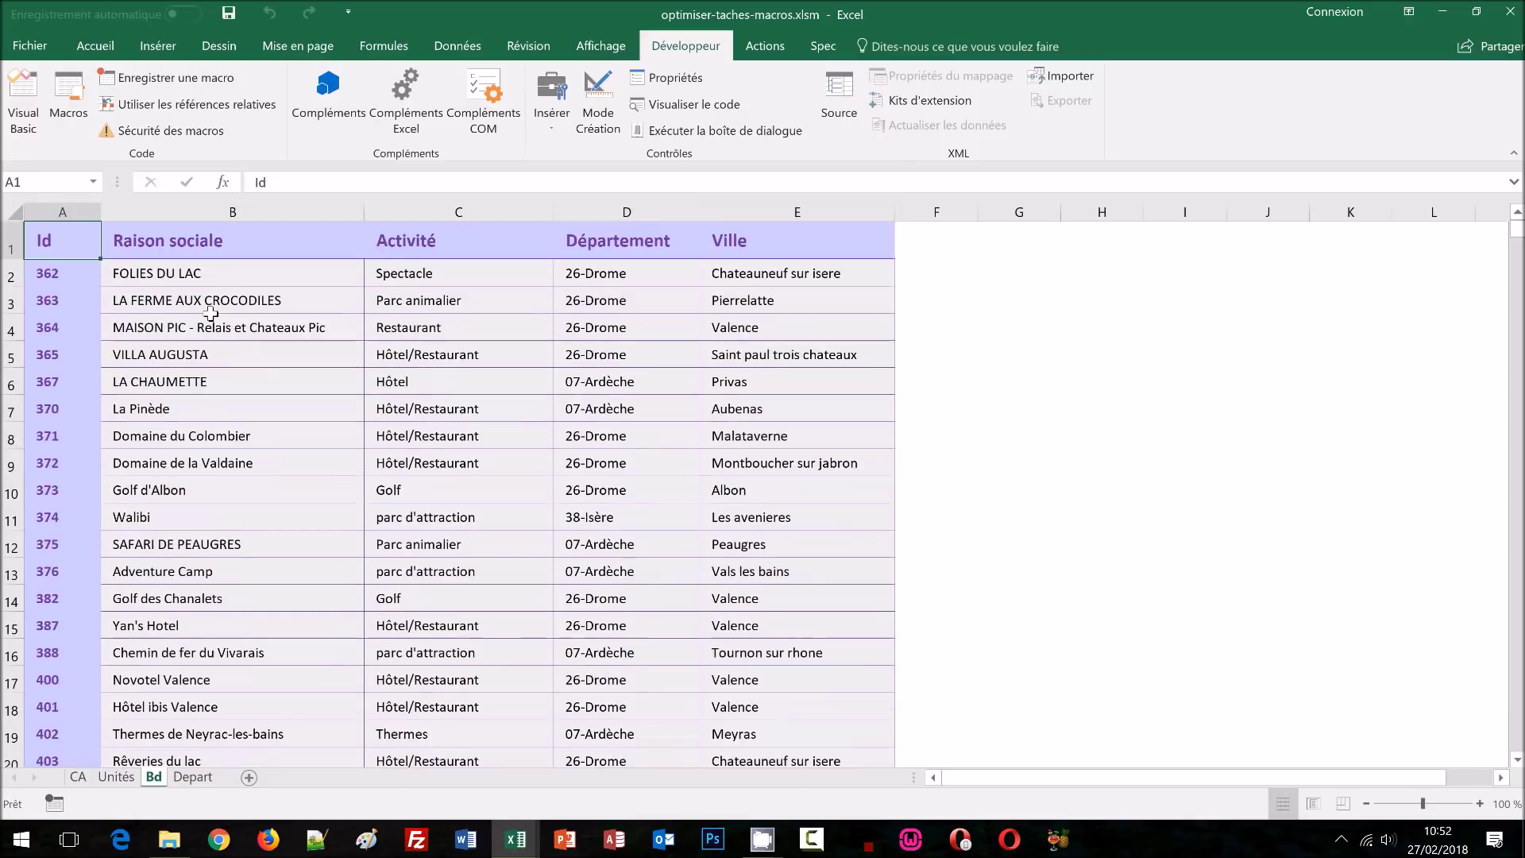
left_click(211, 307)
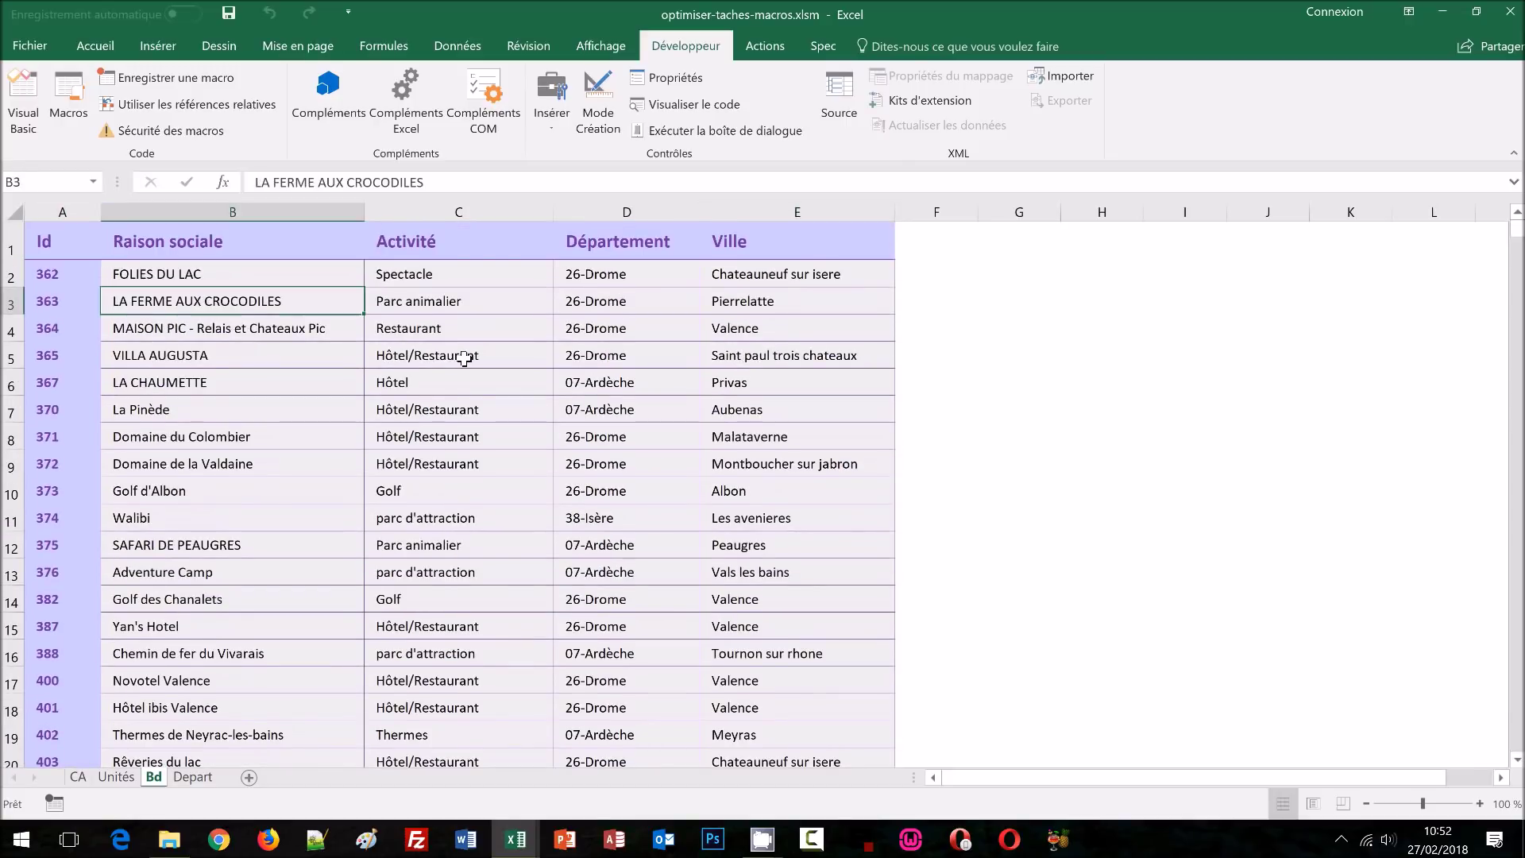
key("ctrl+shift+End")
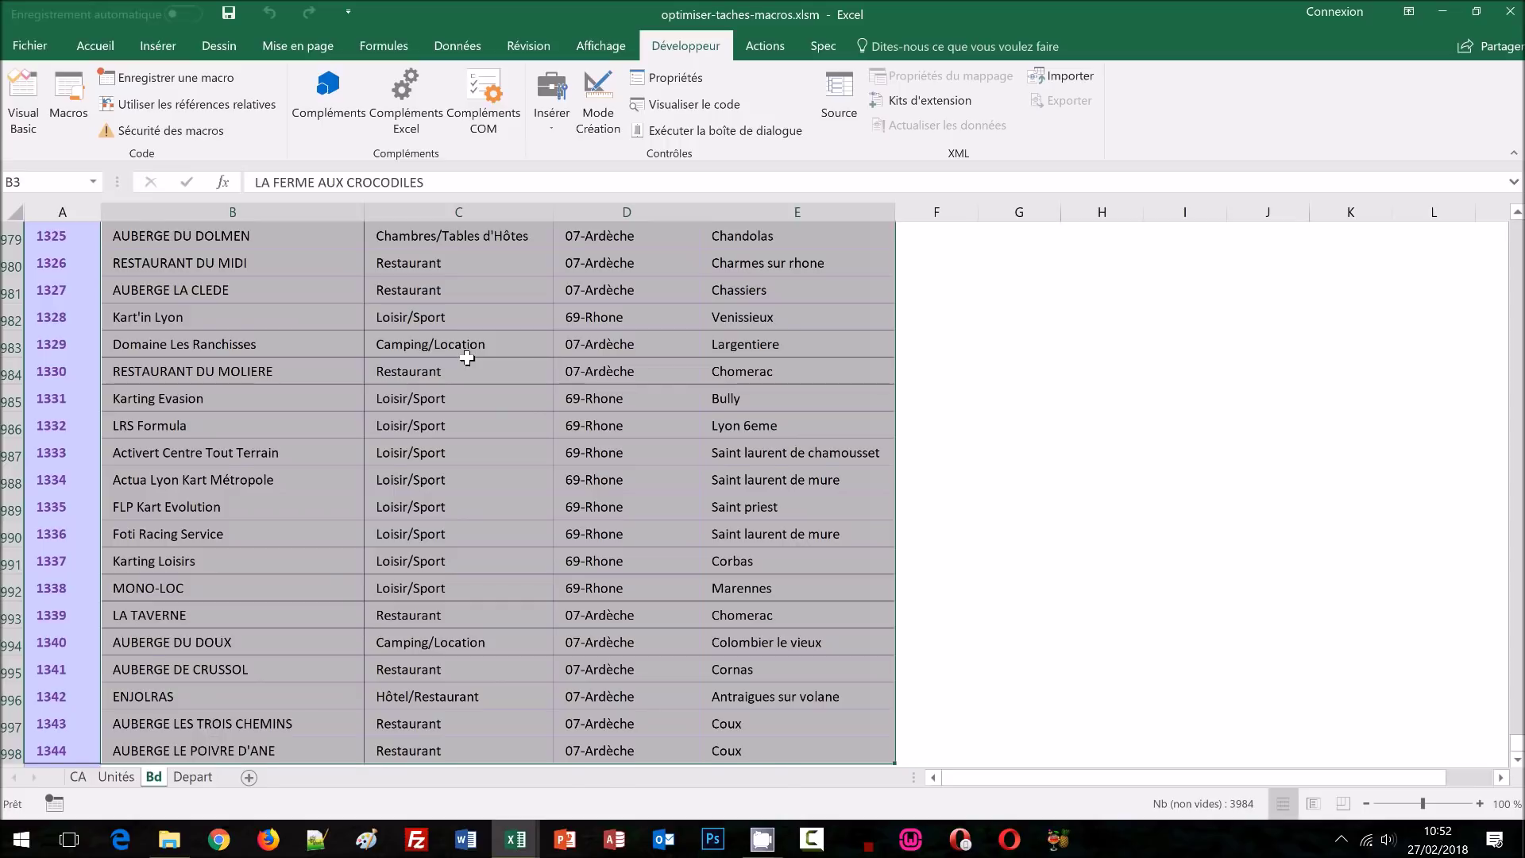
key("ctrl+Home")
Step: Record a selectionFin macro in the personal macro workbook that extends the selection from B3 to the last cell of the Bd table
left_click(236, 299)
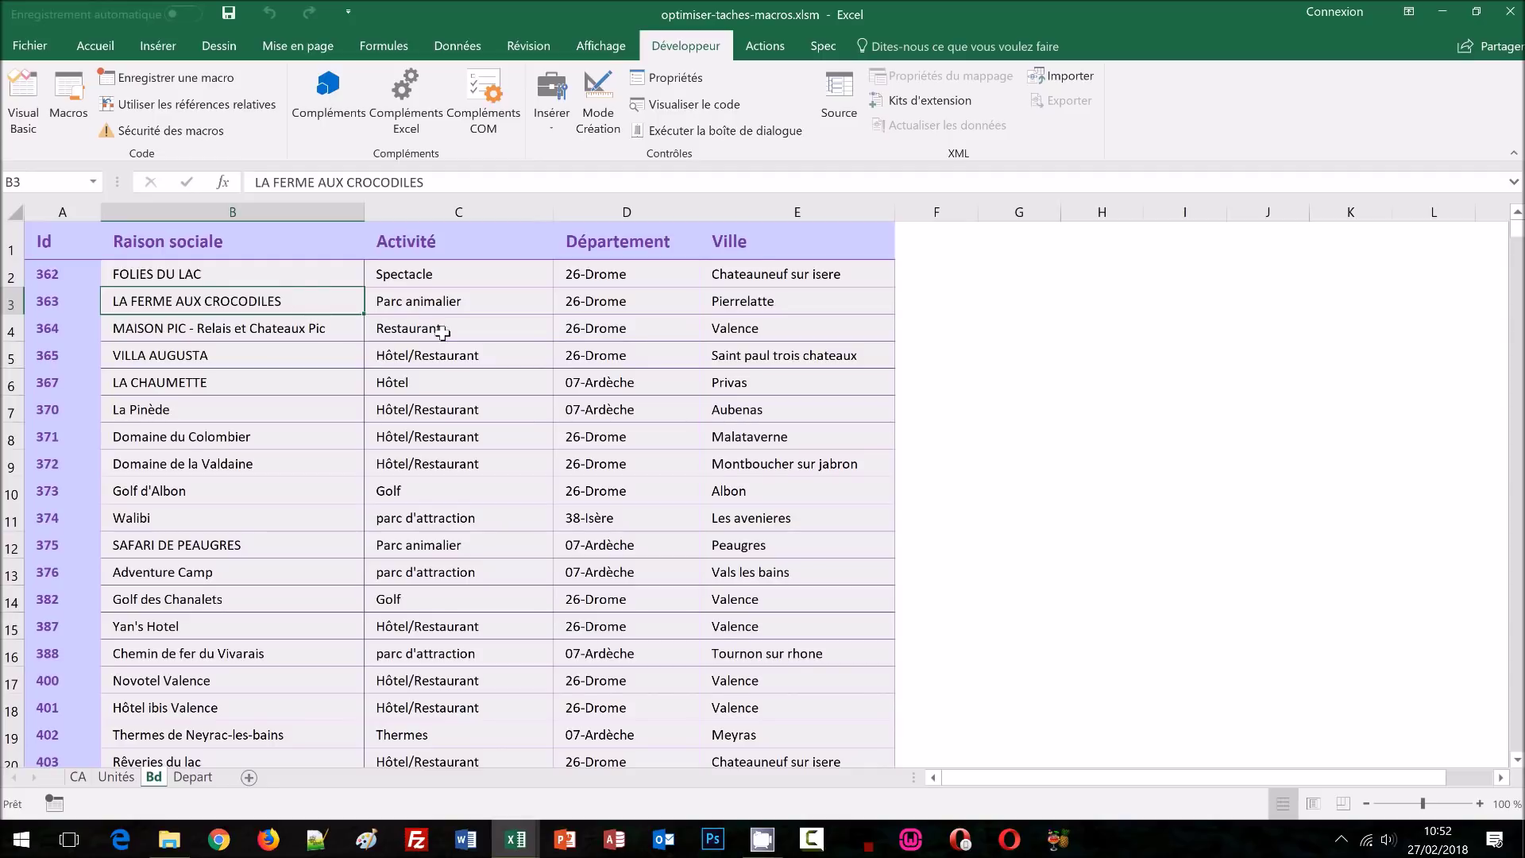
left_click(158, 76)
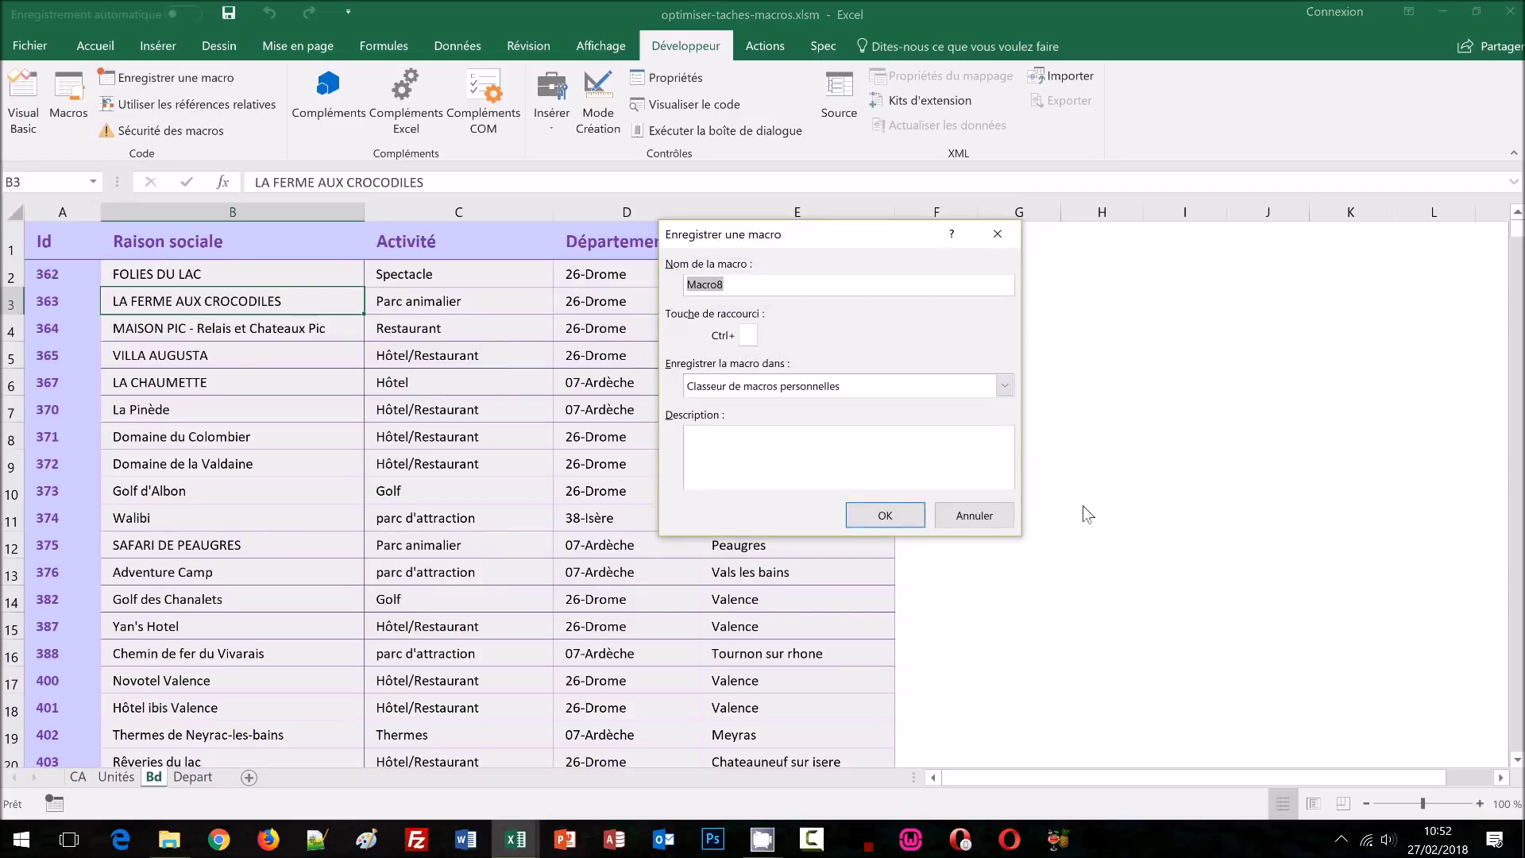
type("selectionFin")
left_click(885, 517)
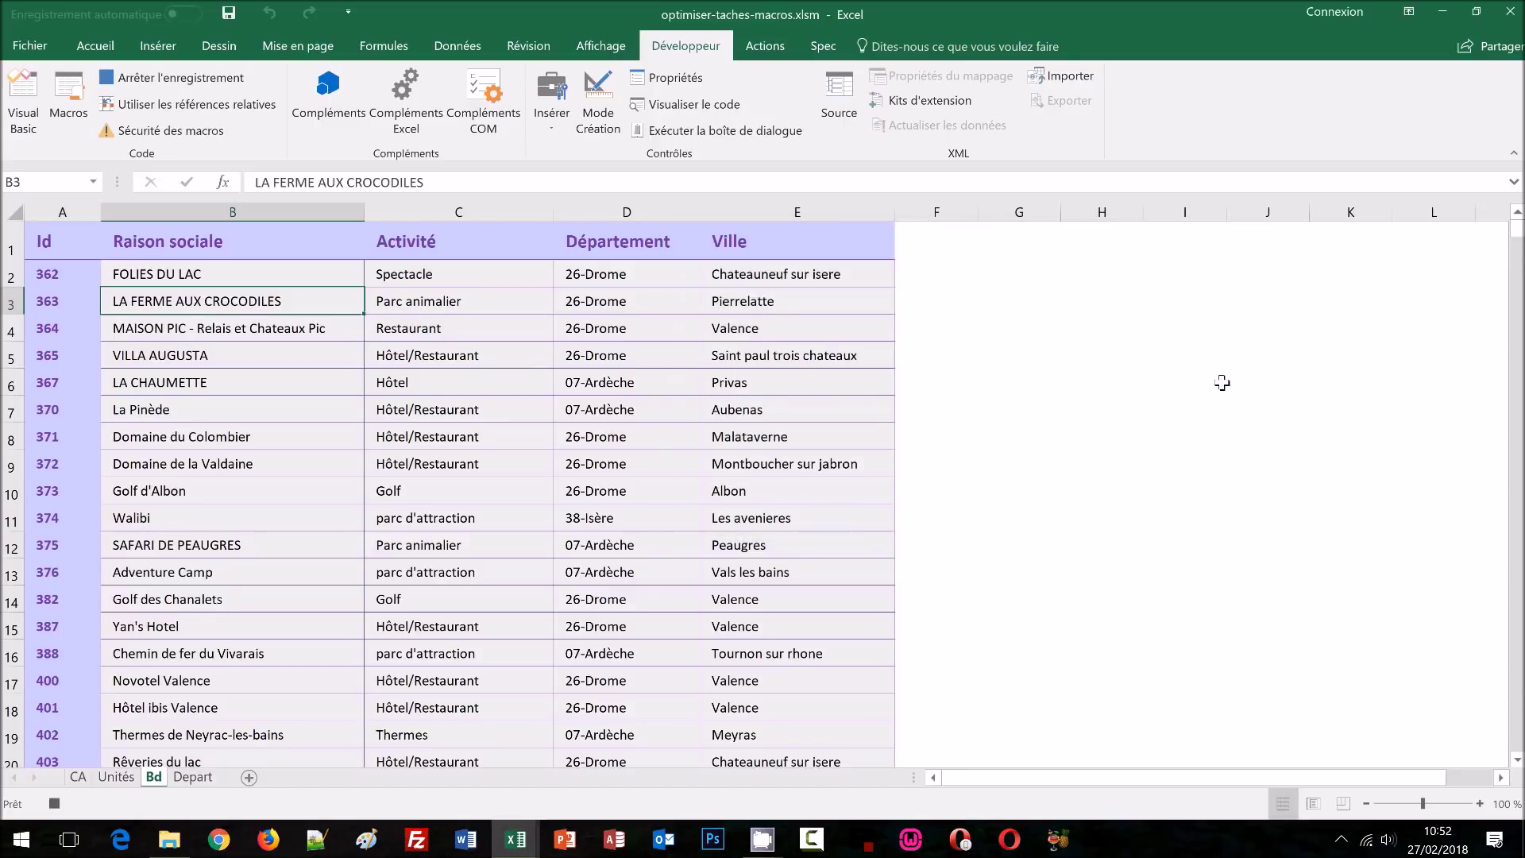
key("ctrl+shift+End")
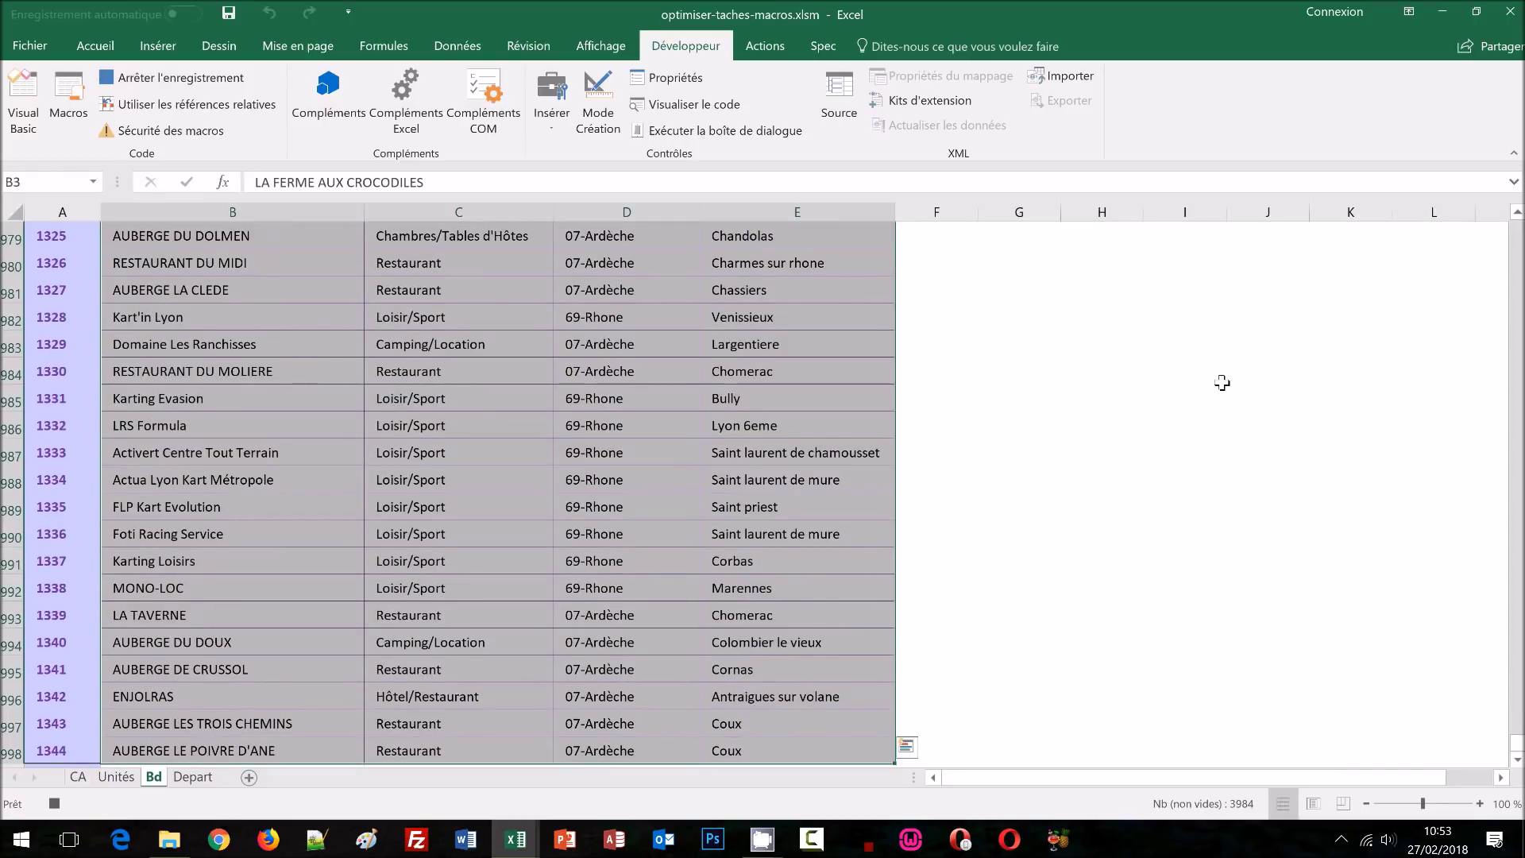
left_click(167, 75)
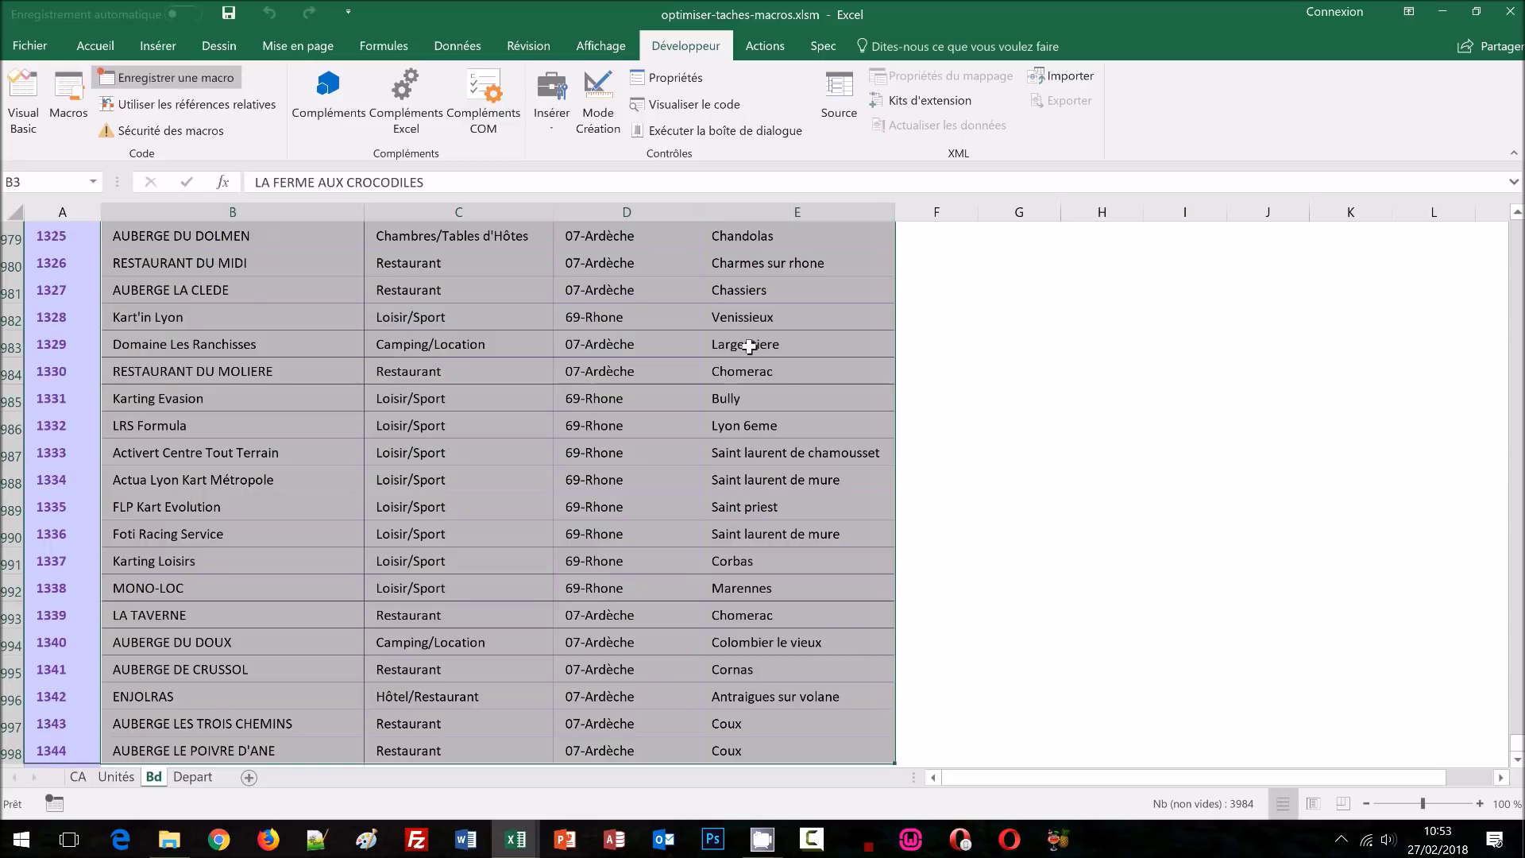
Step: Record a selectionTout macro in the personal macro workbook that selects the whole Bd table, starting from B3
key("ctrl+Home")
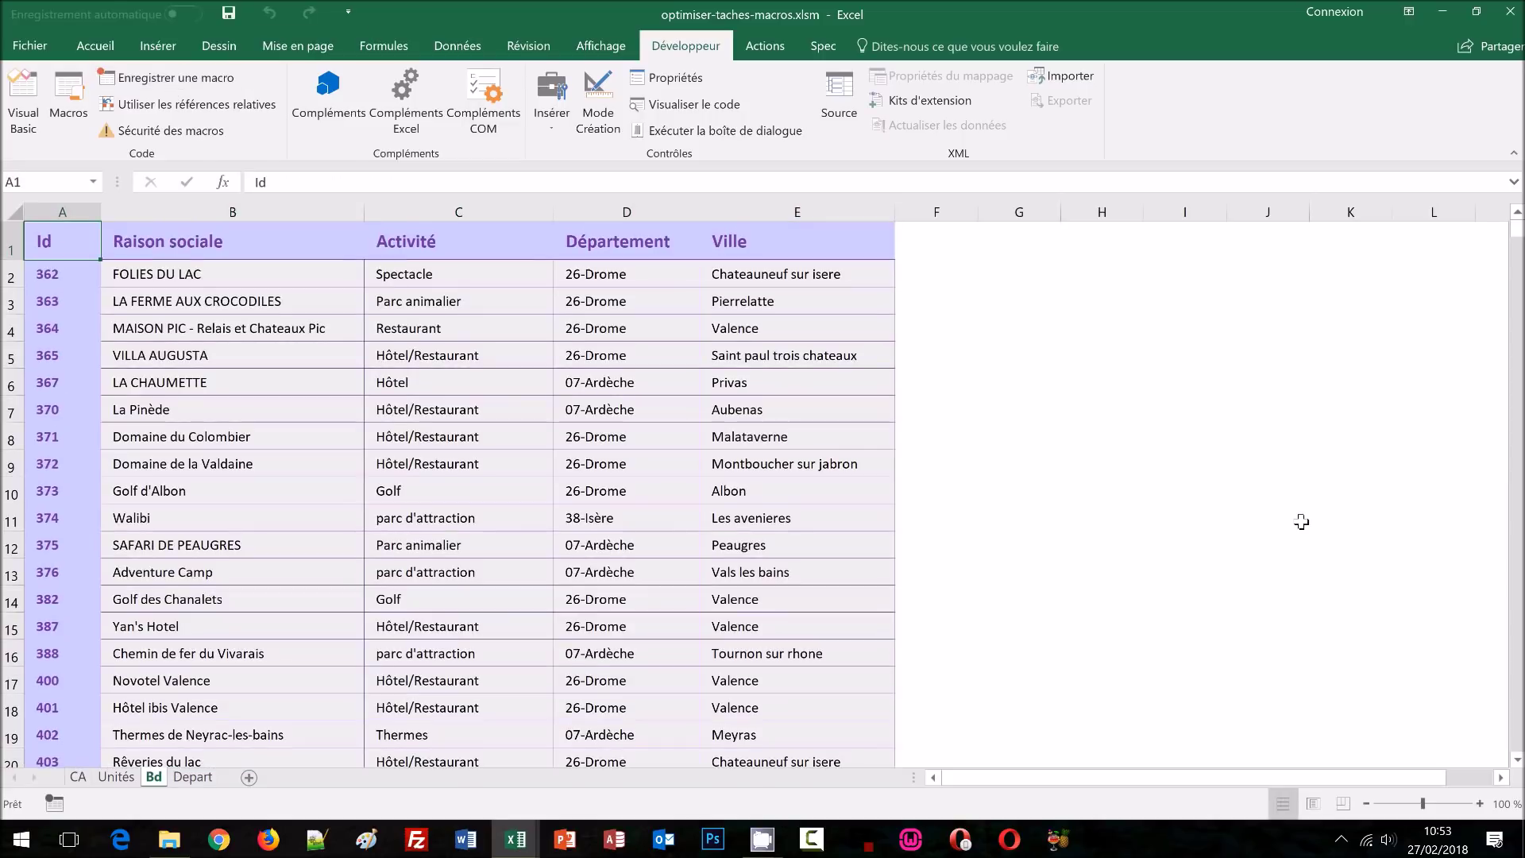
left_click(181, 297)
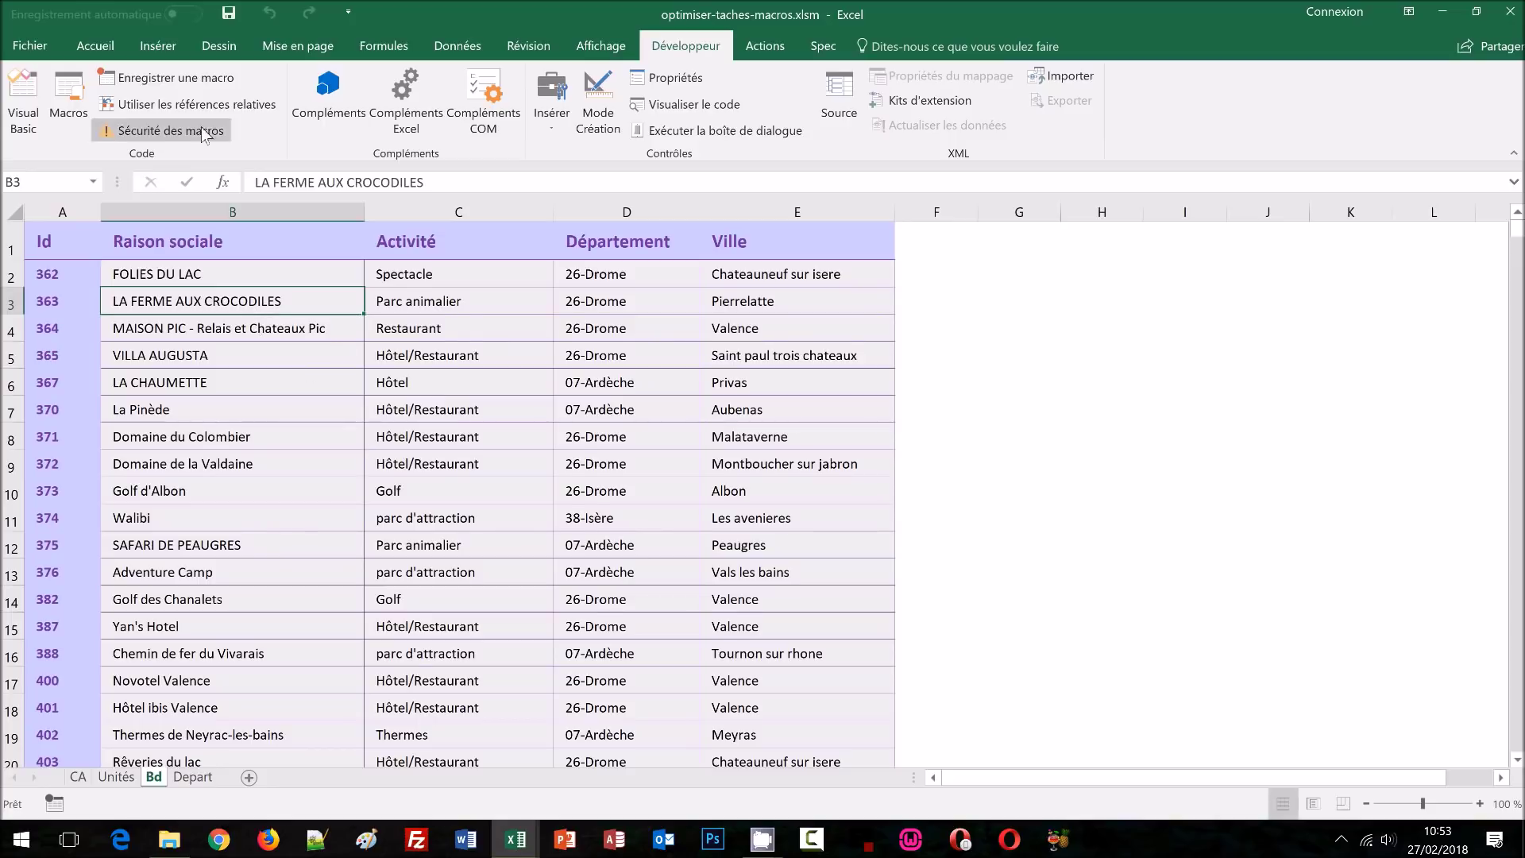
left_click(175, 77)
type("s")
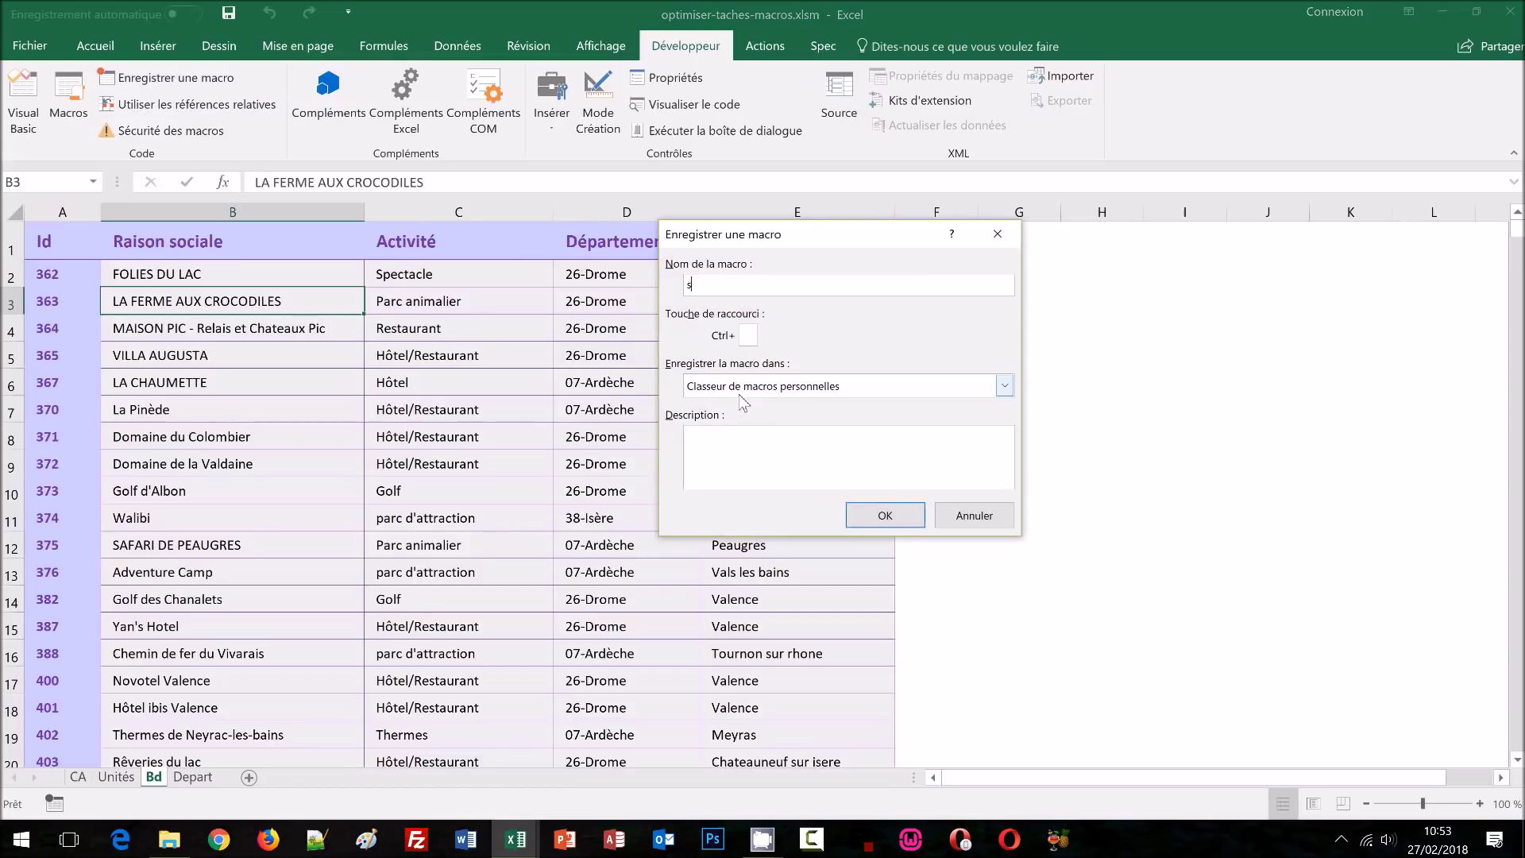
type("electionTout")
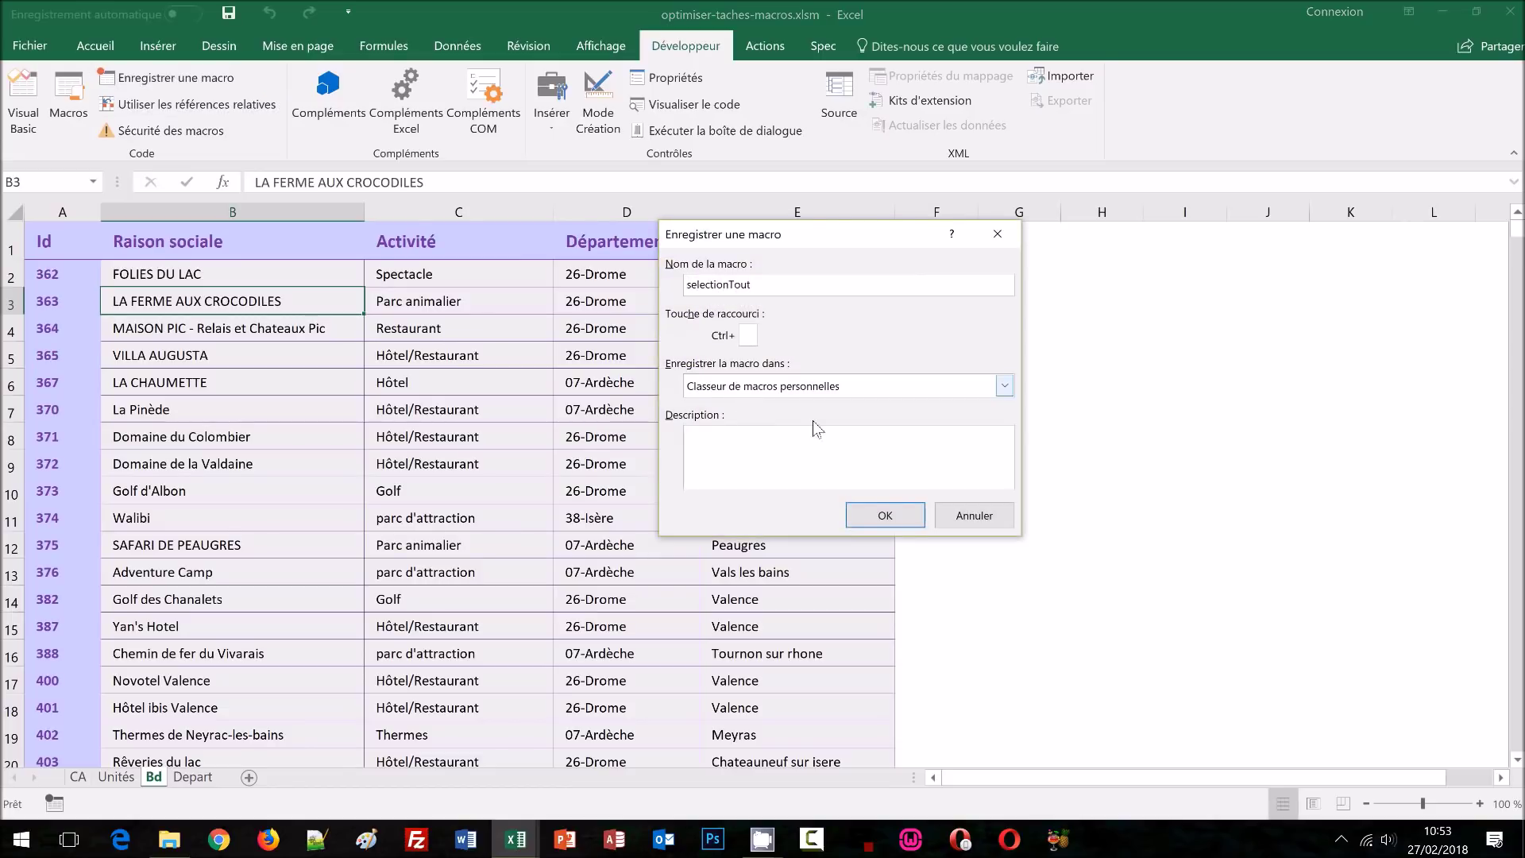
left_click(907, 517)
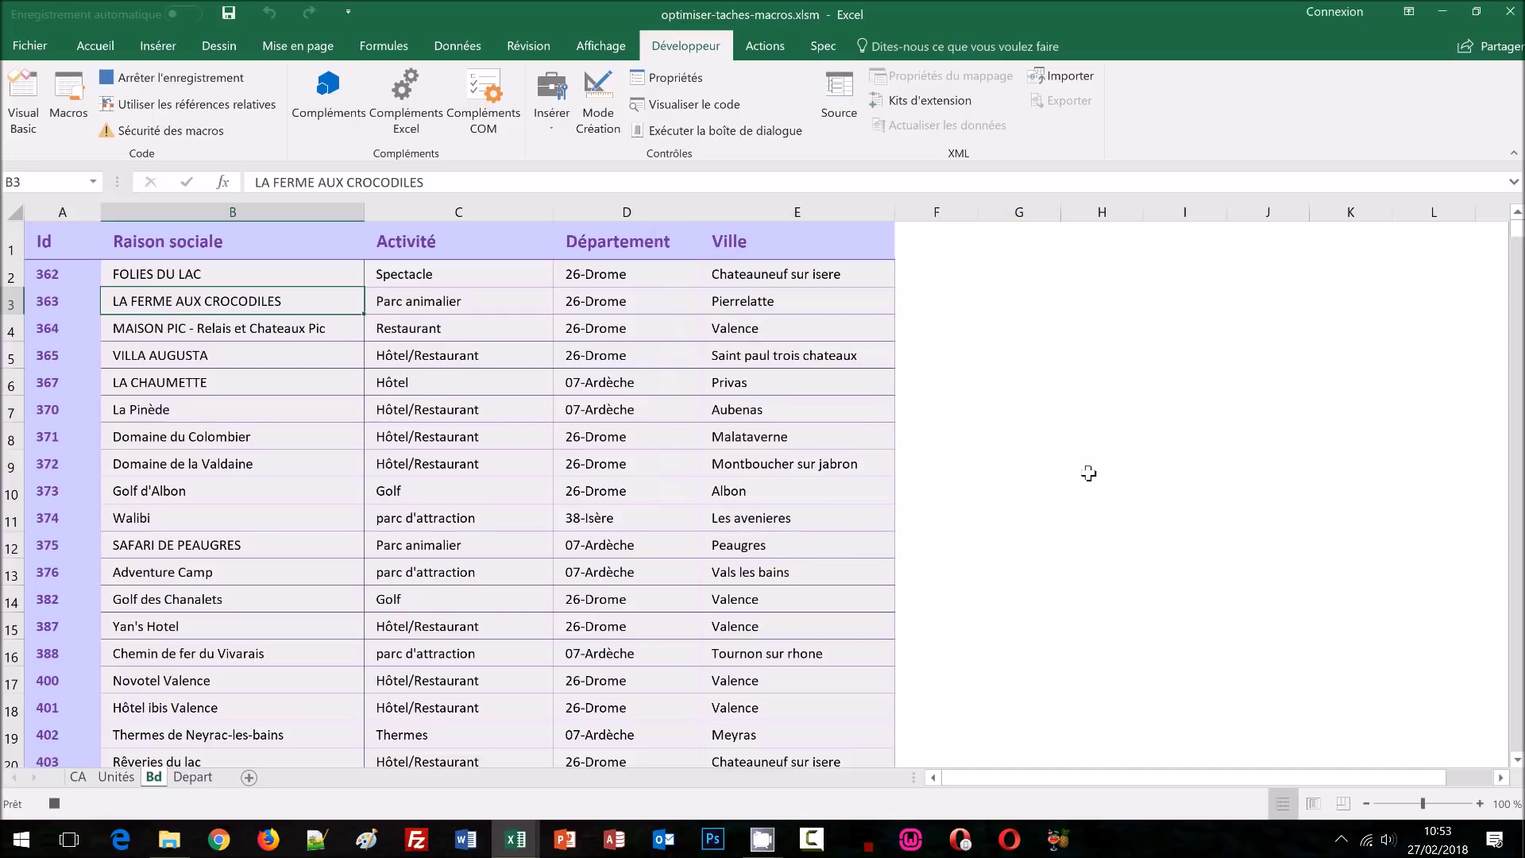
key("ctrl+a")
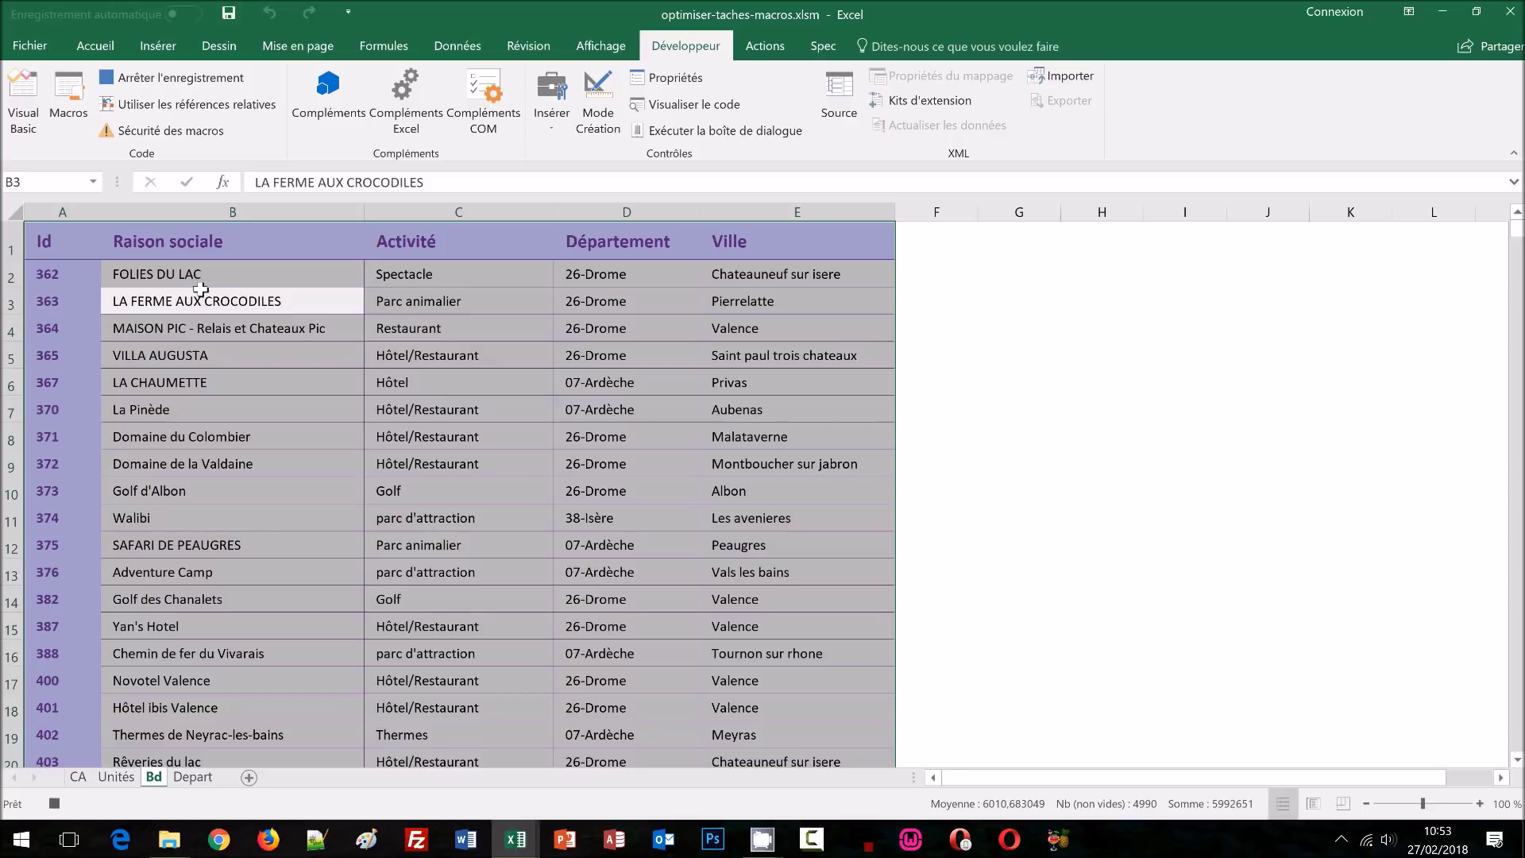
left_click(182, 79)
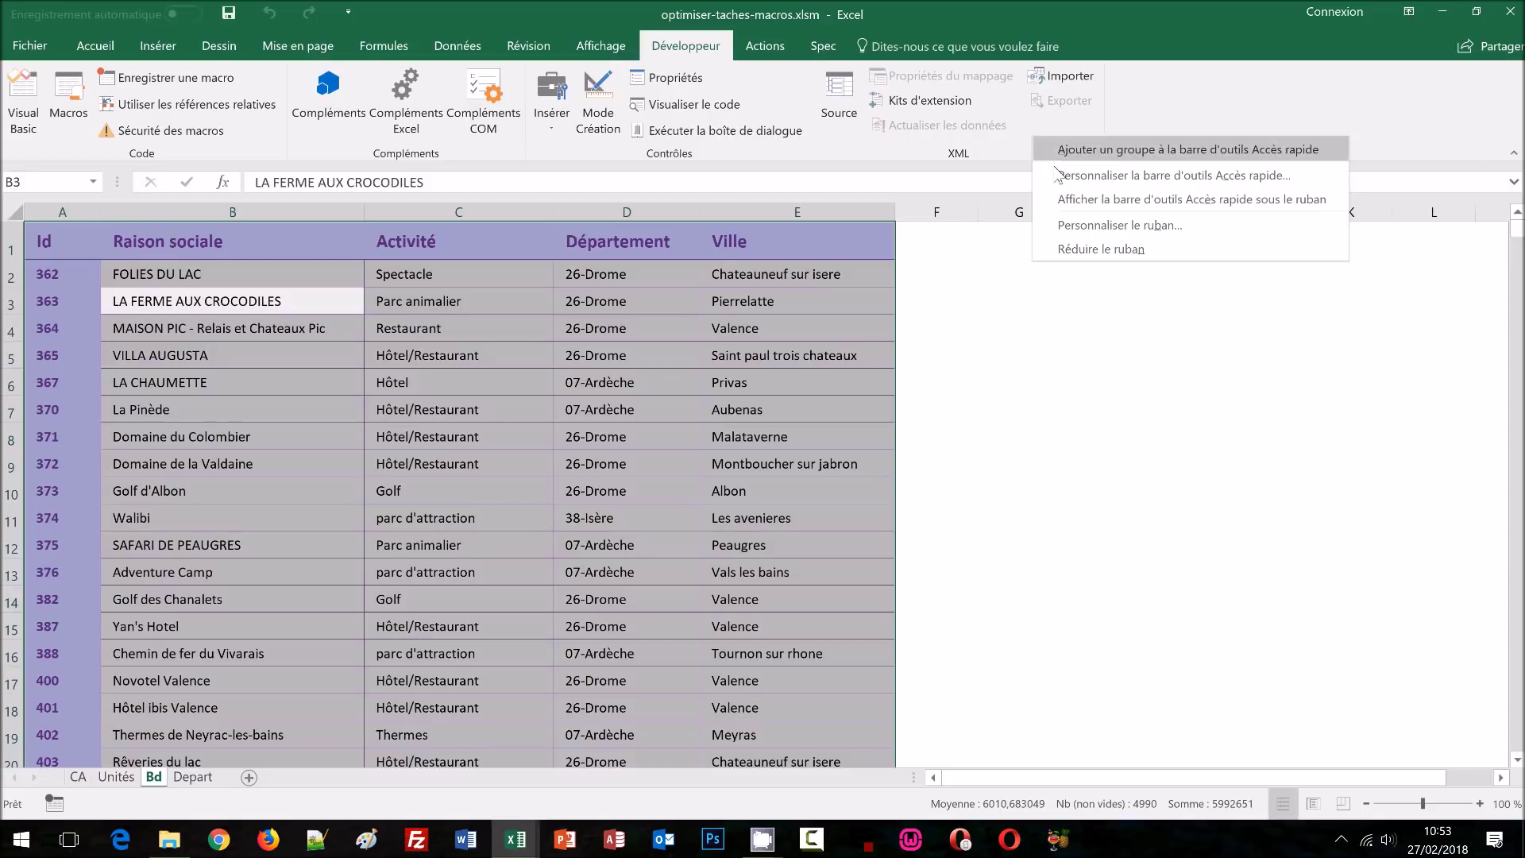
Step: Add the personal macros selectionLigne, selectionColonne, selectionFin and selectionTout to the Sélections rapides group of the Spec ribbon tab
left_click(1056, 226)
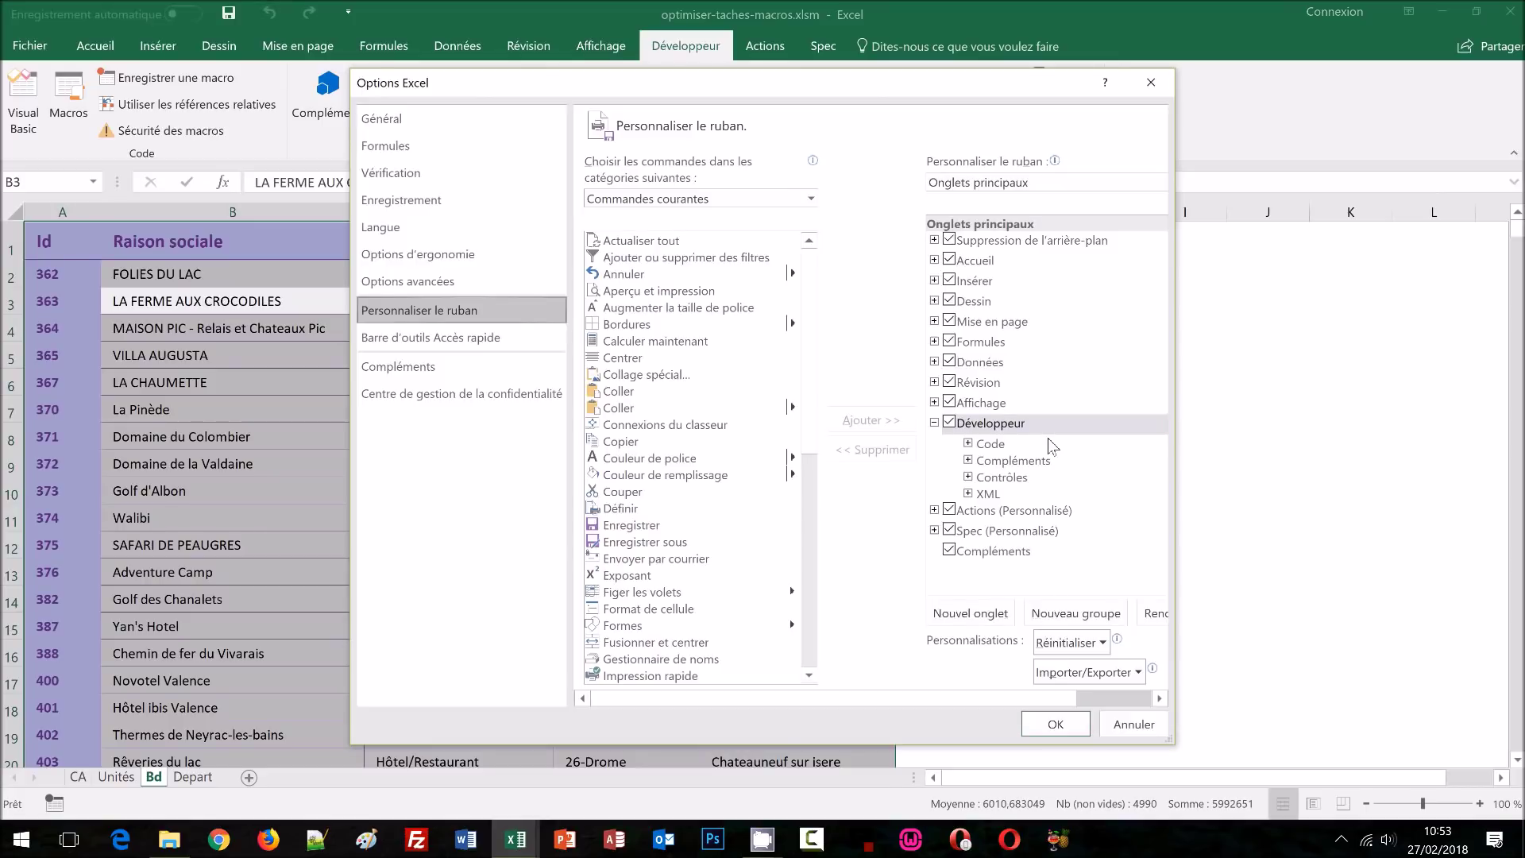
left_click(635, 199)
left_click(635, 272)
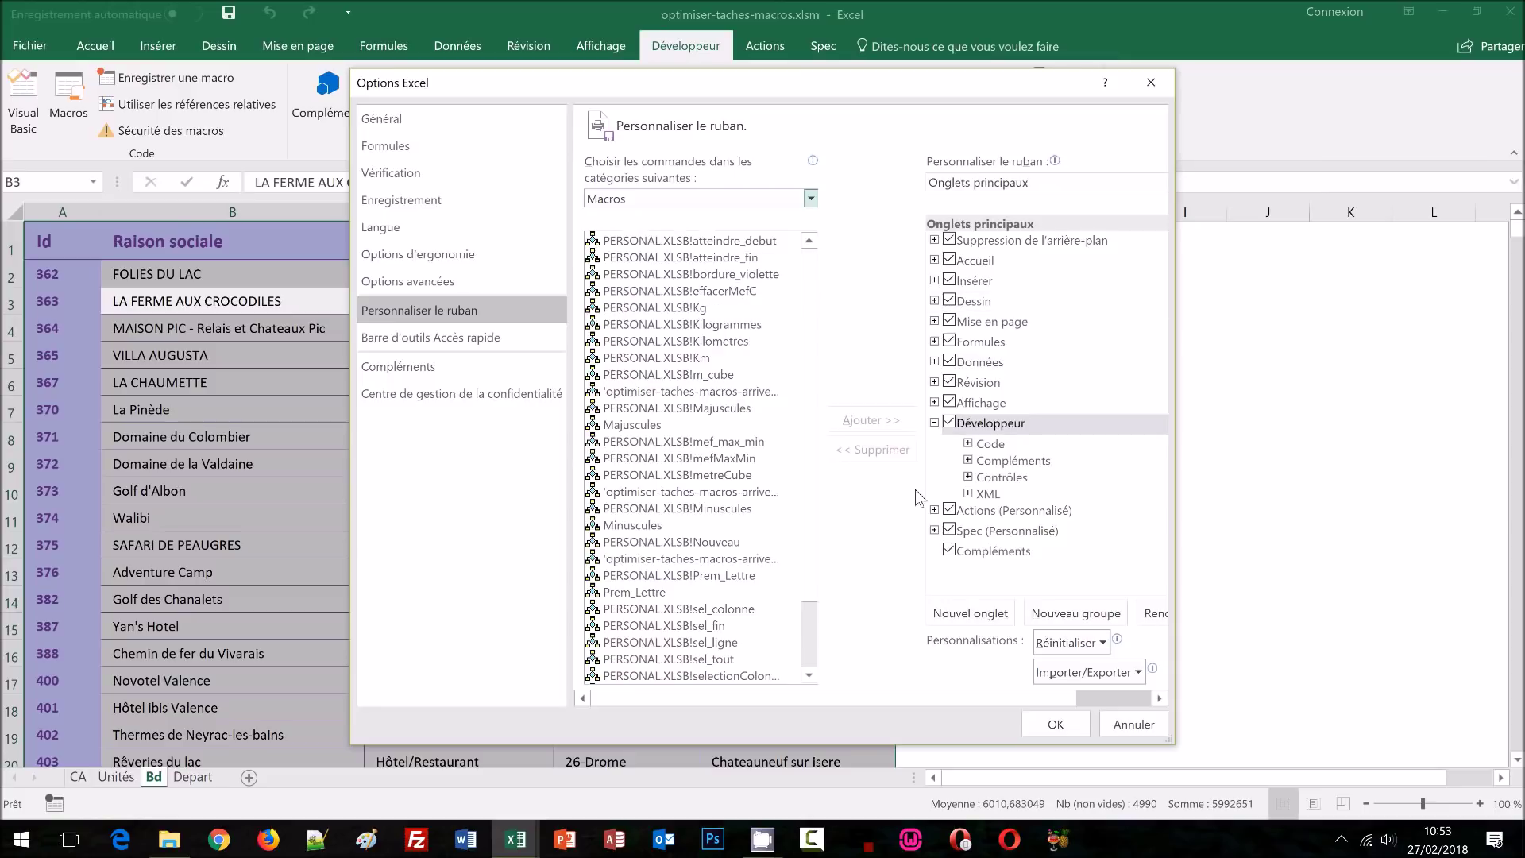
left_click(935, 423)
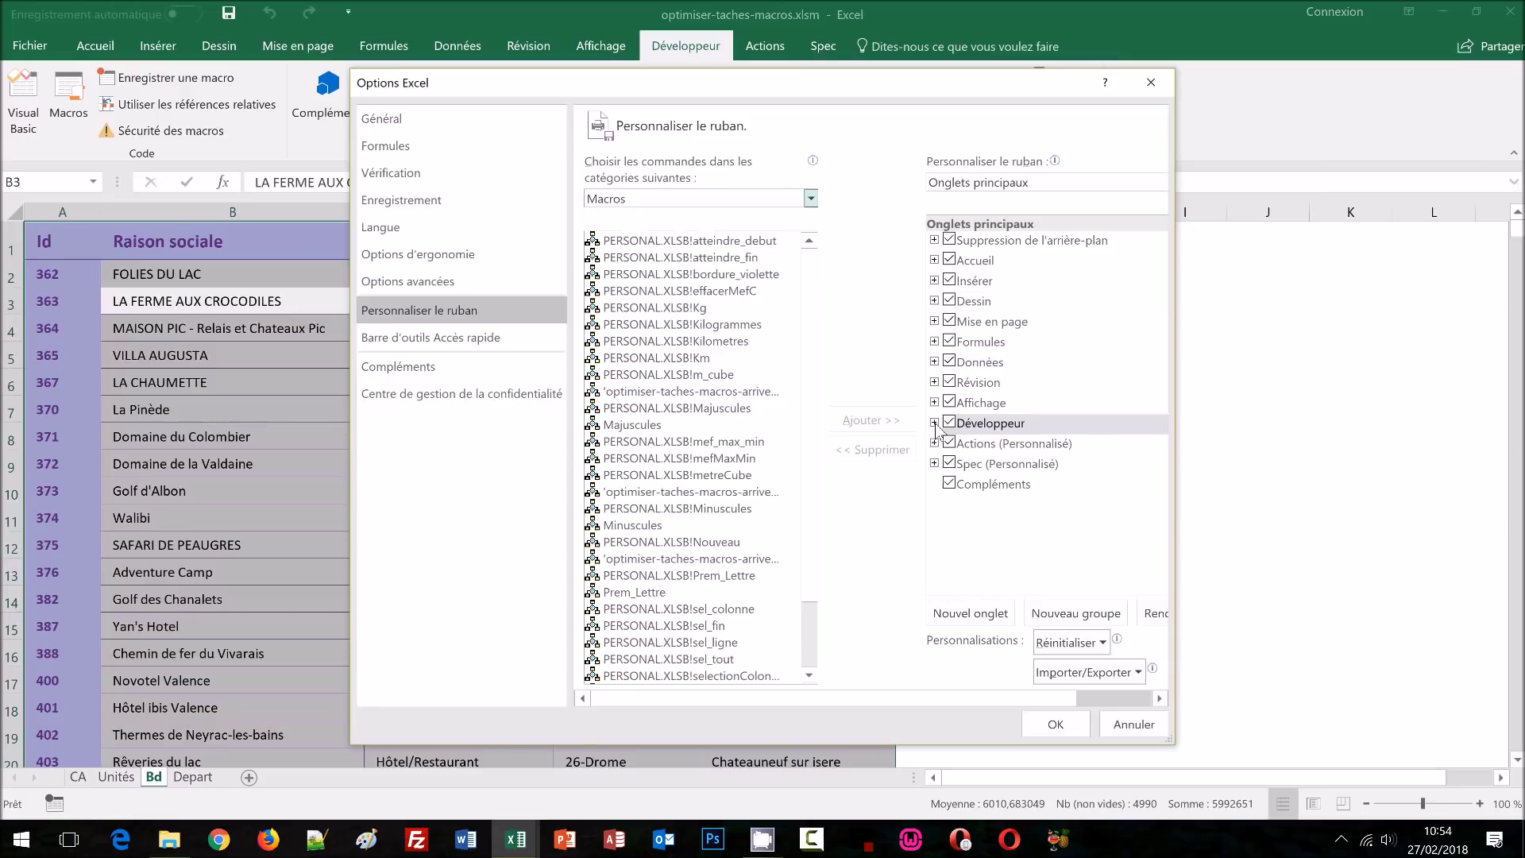
left_click(935, 465)
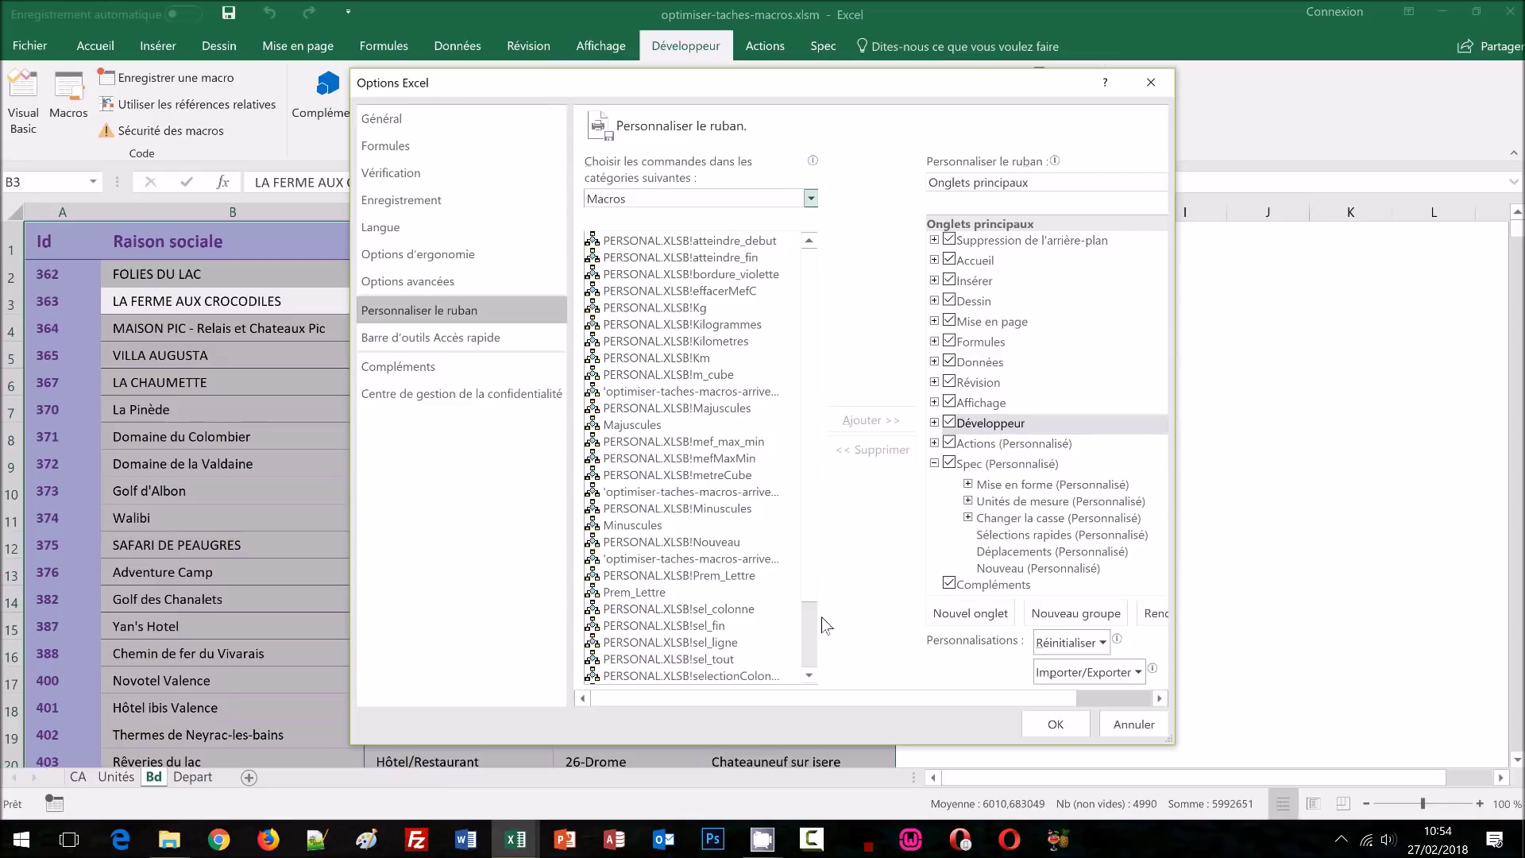
scroll(818, 648, "down", 2)
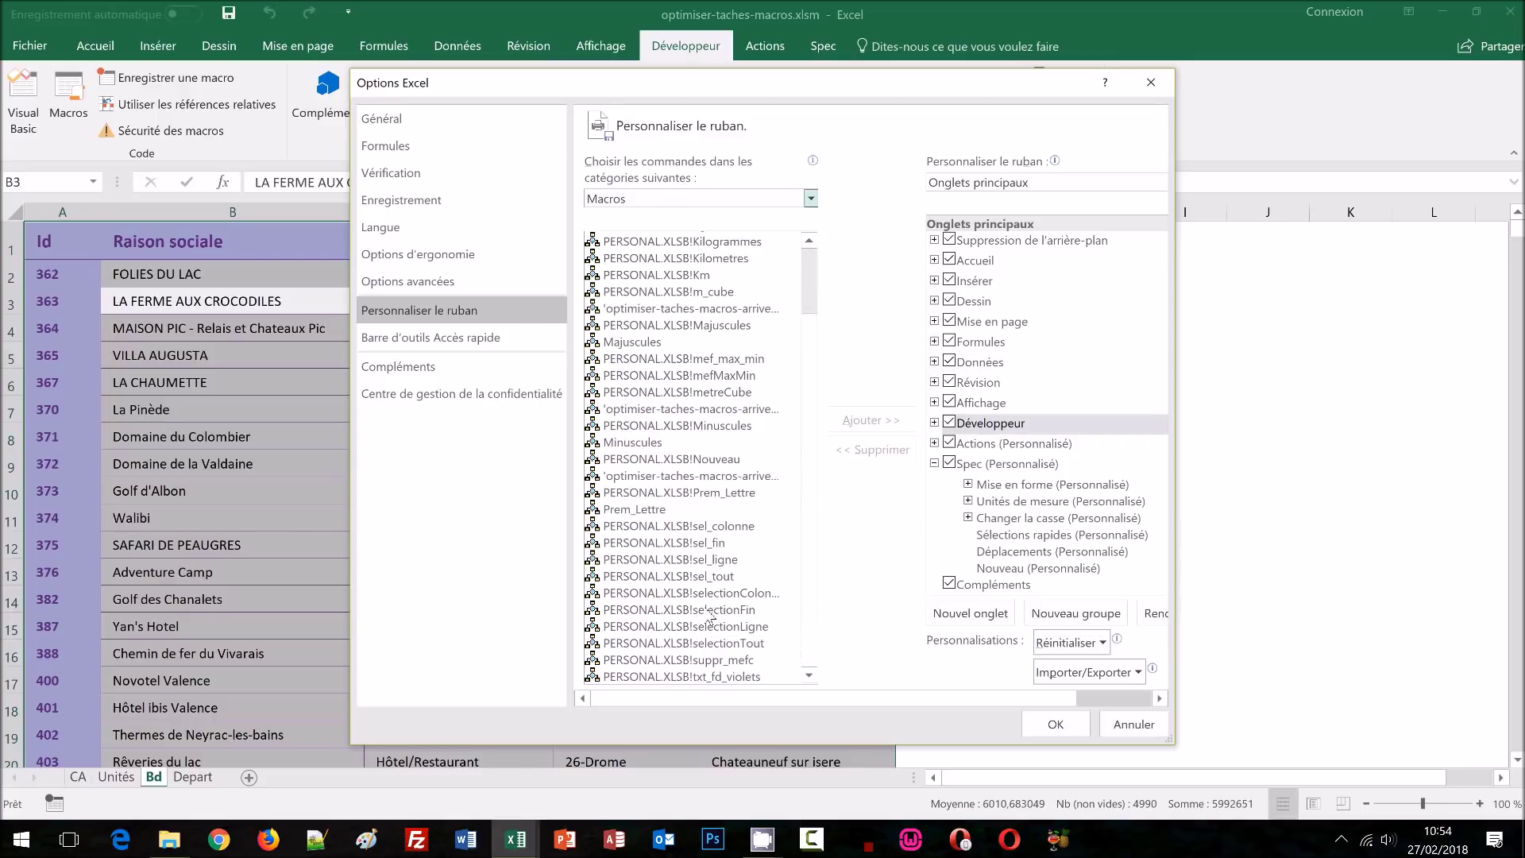
left_click_drag(710, 627, 1014, 592)
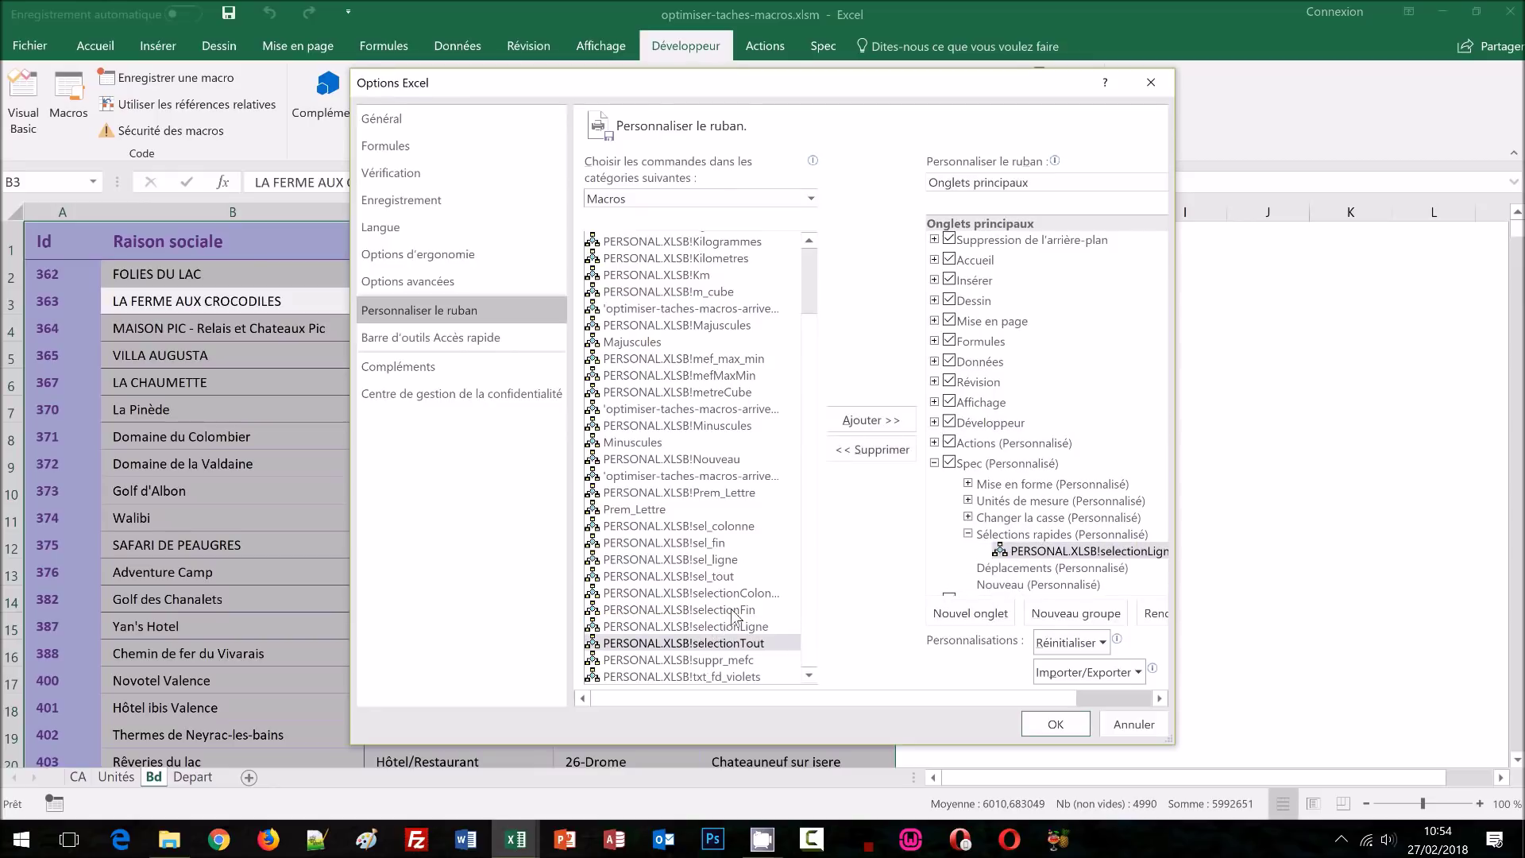
left_click_drag(735, 592, 1063, 548)
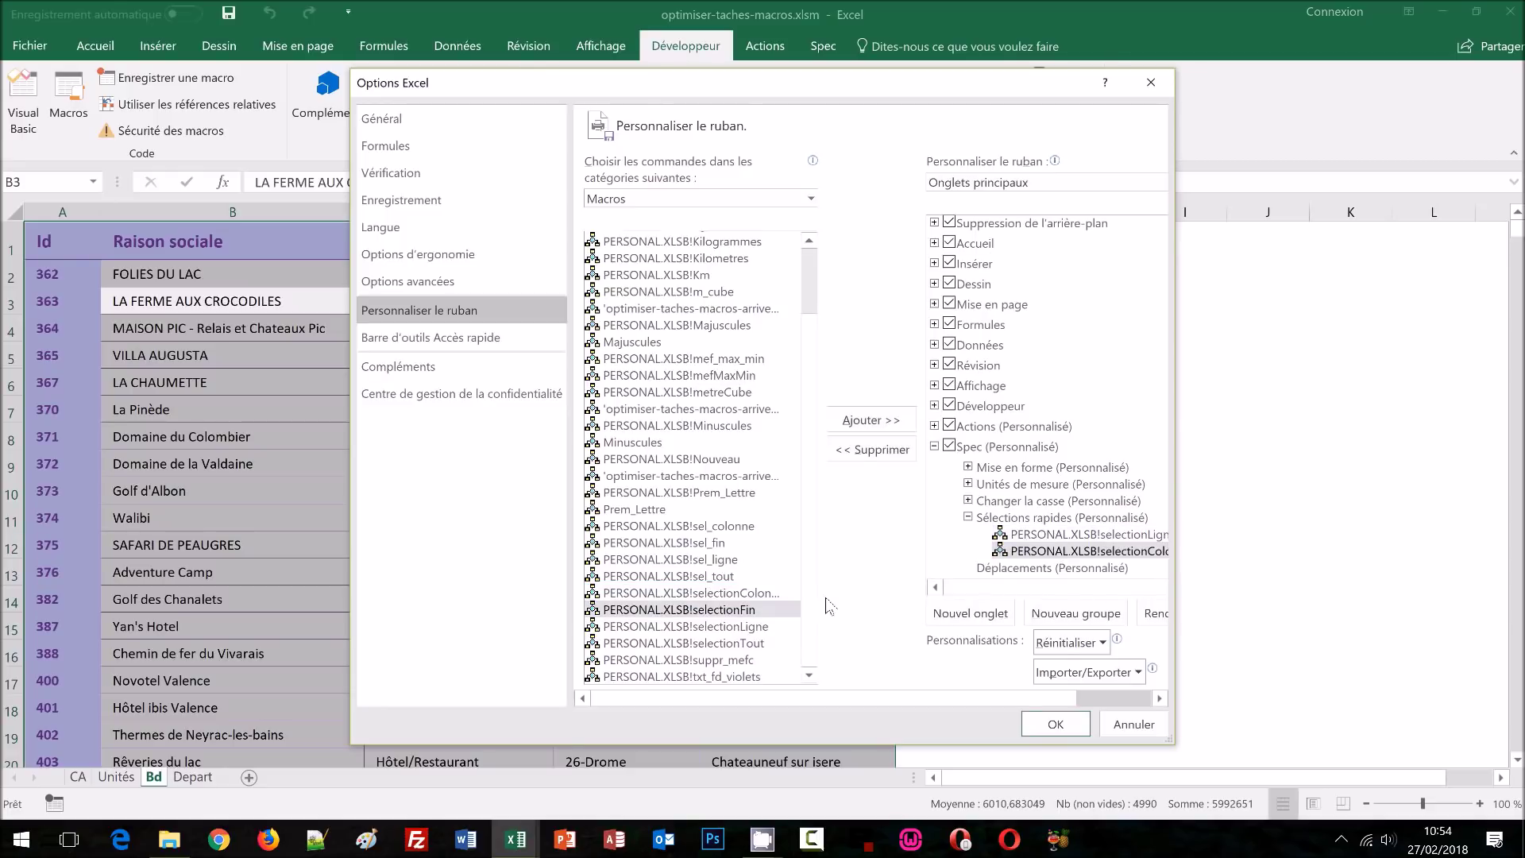
left_click_drag(725, 612, 1047, 534)
left_click_drag(719, 643, 1035, 535)
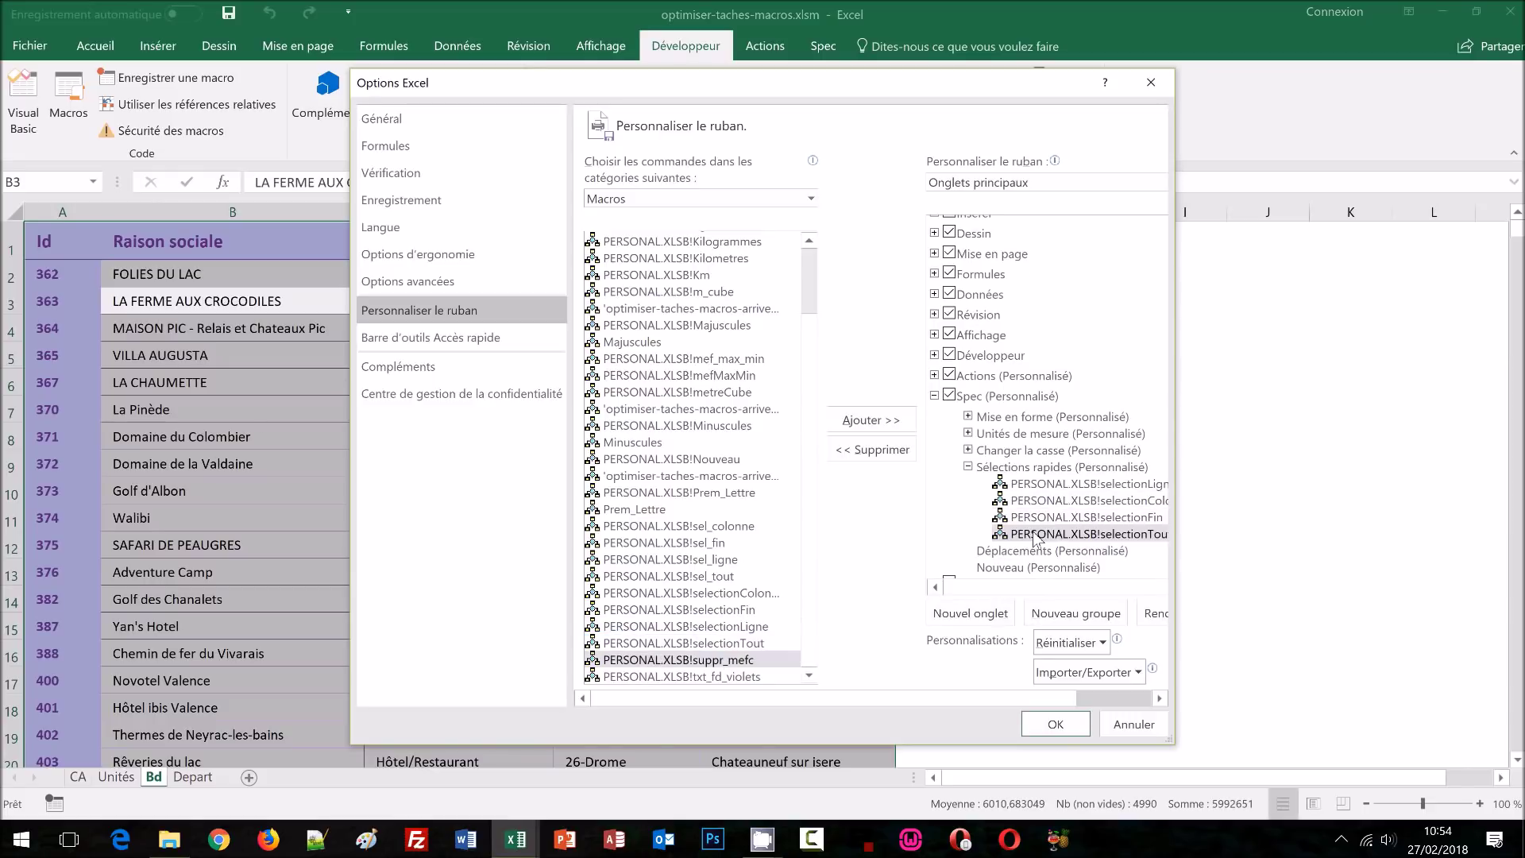
Step: Rename the selectionLigne command as Sélectionner la ligne and give it the table icon with a shaded top row
left_click(1110, 484)
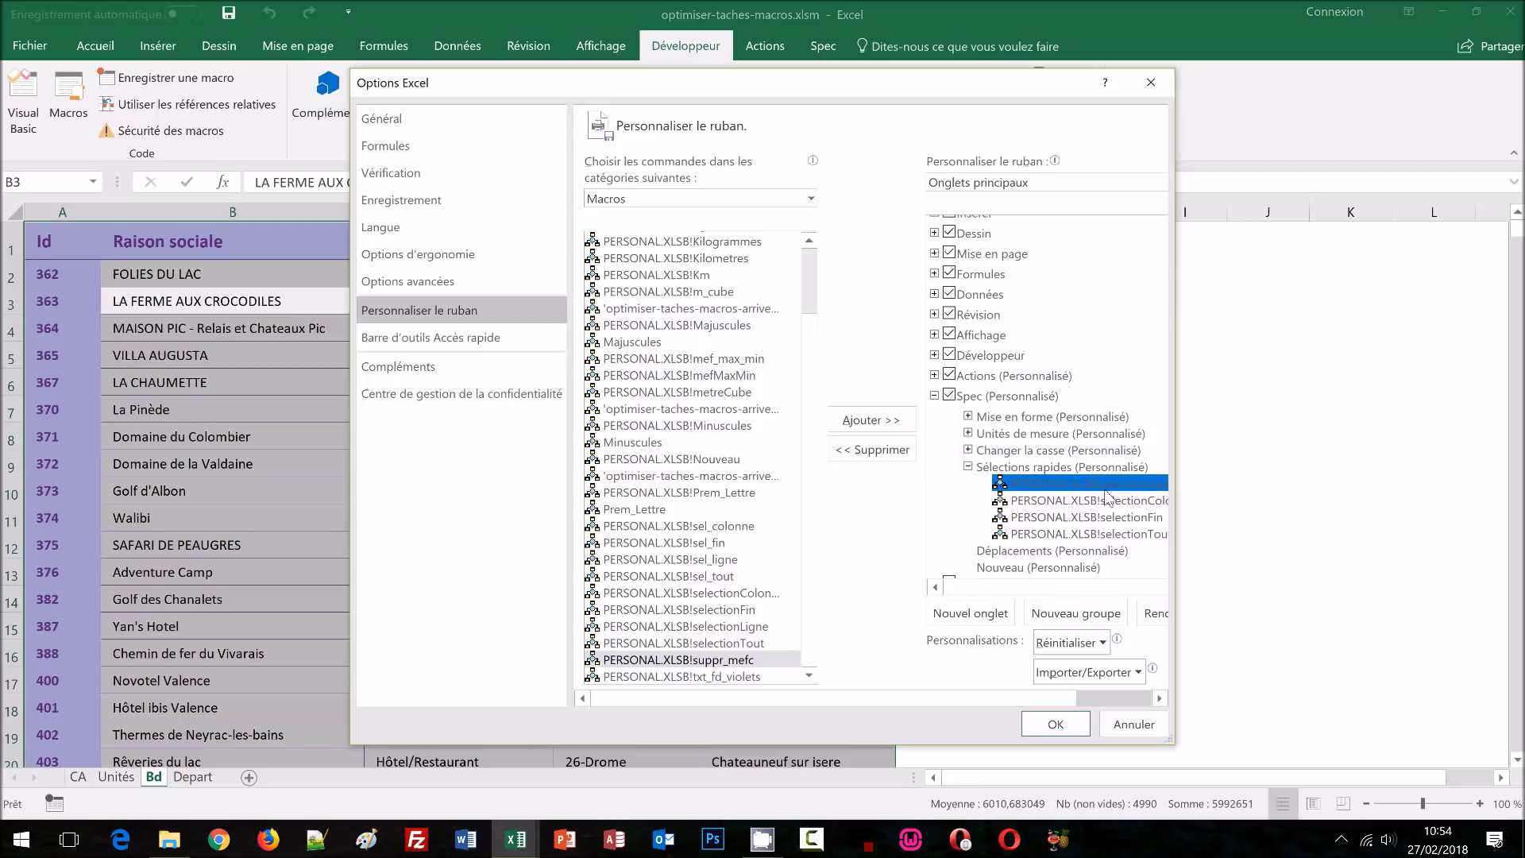
left_click(1154, 613)
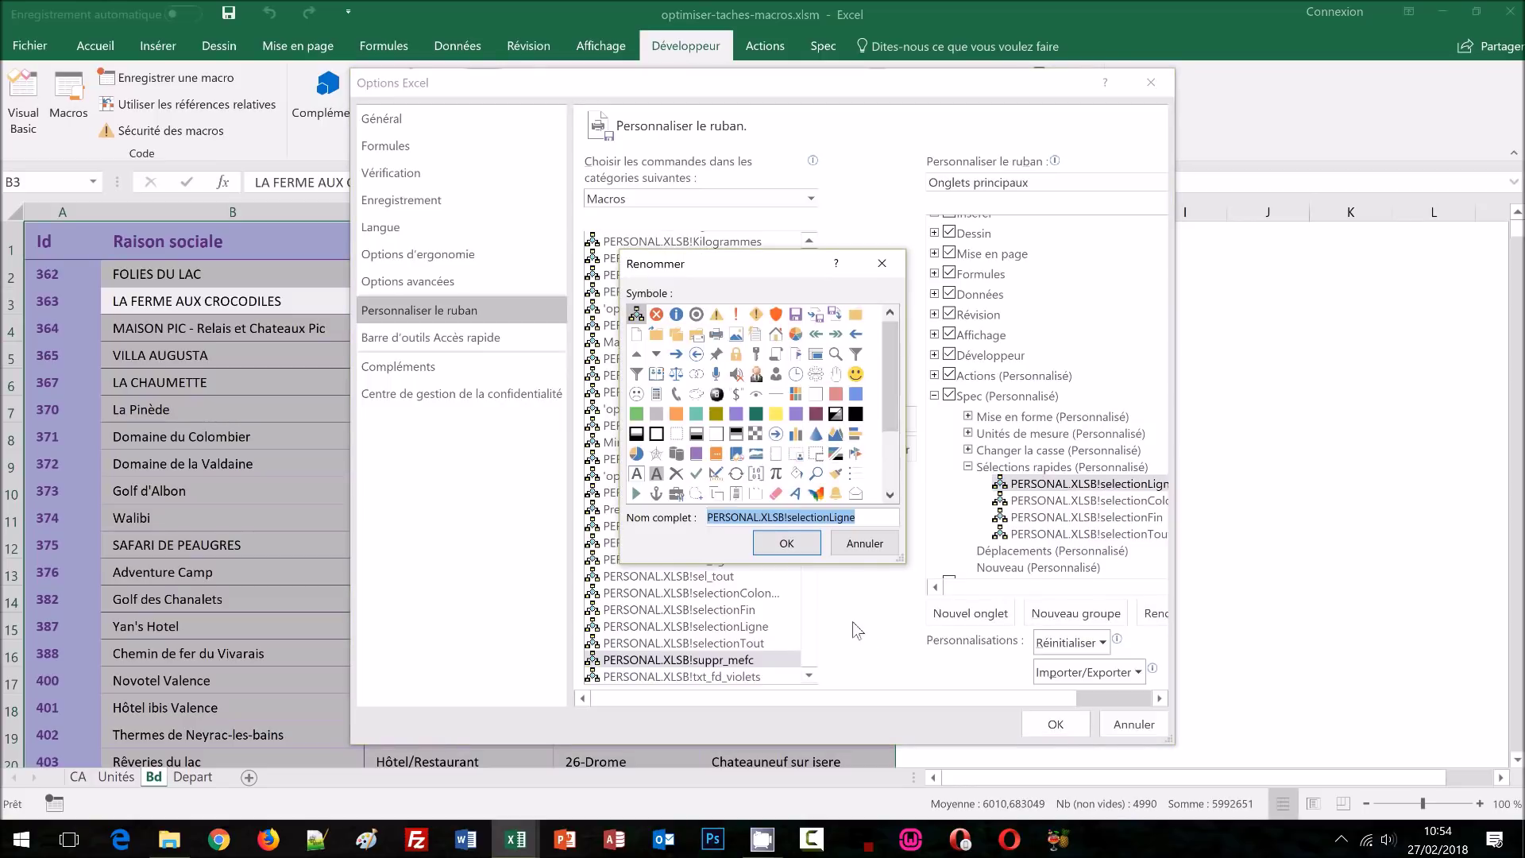
type("S")
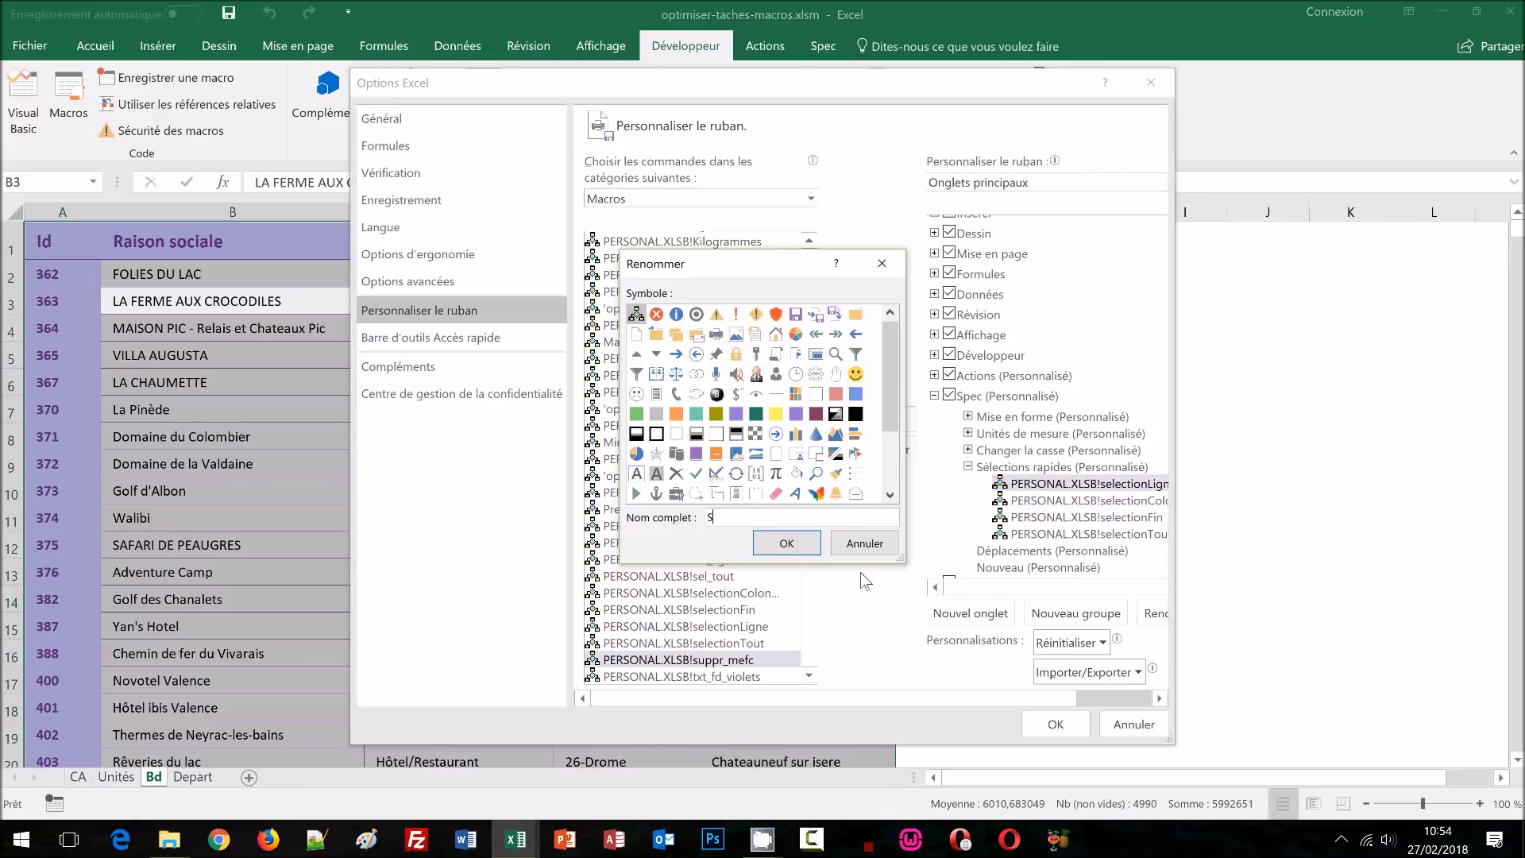
type("électionner la ligne")
left_click(893, 479)
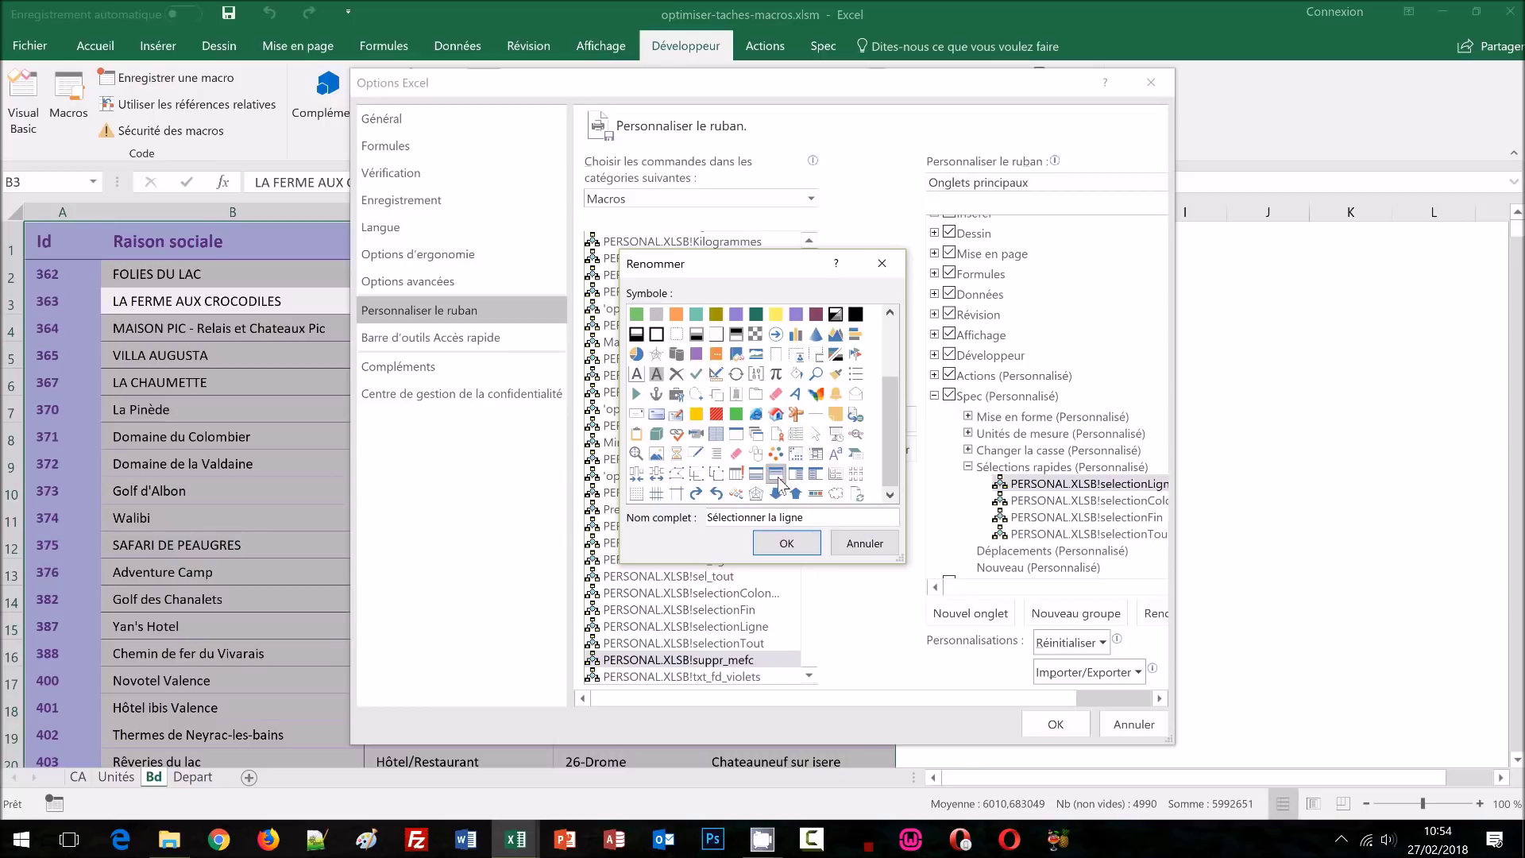
left_click(786, 543)
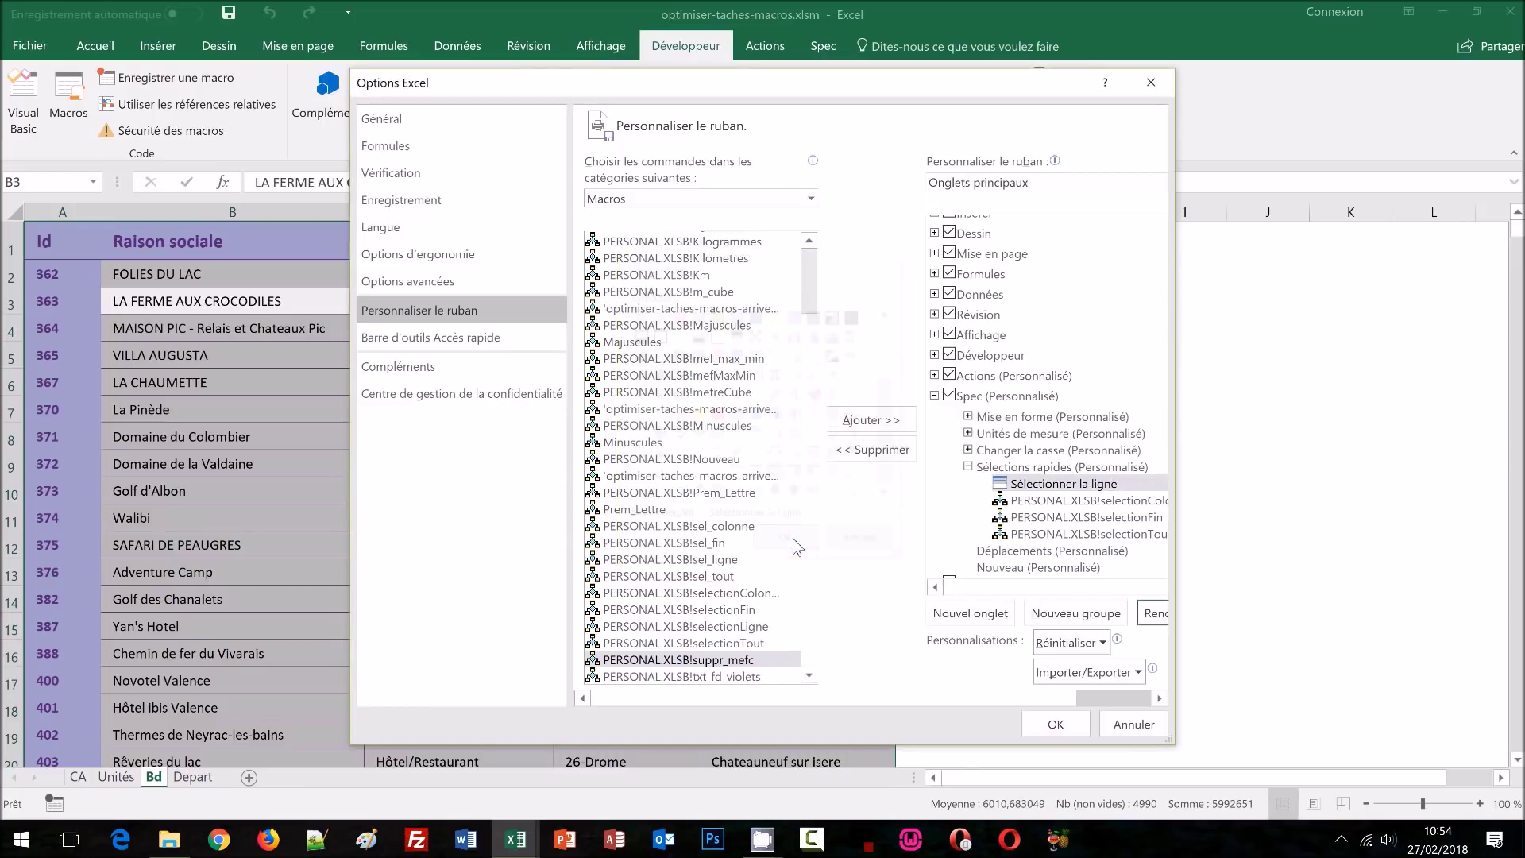
Step: Rename the selectionColonne command as Sélectionner la colonne and give it the table icon with a shaded first column
left_click(1108, 499)
left_click(1155, 614)
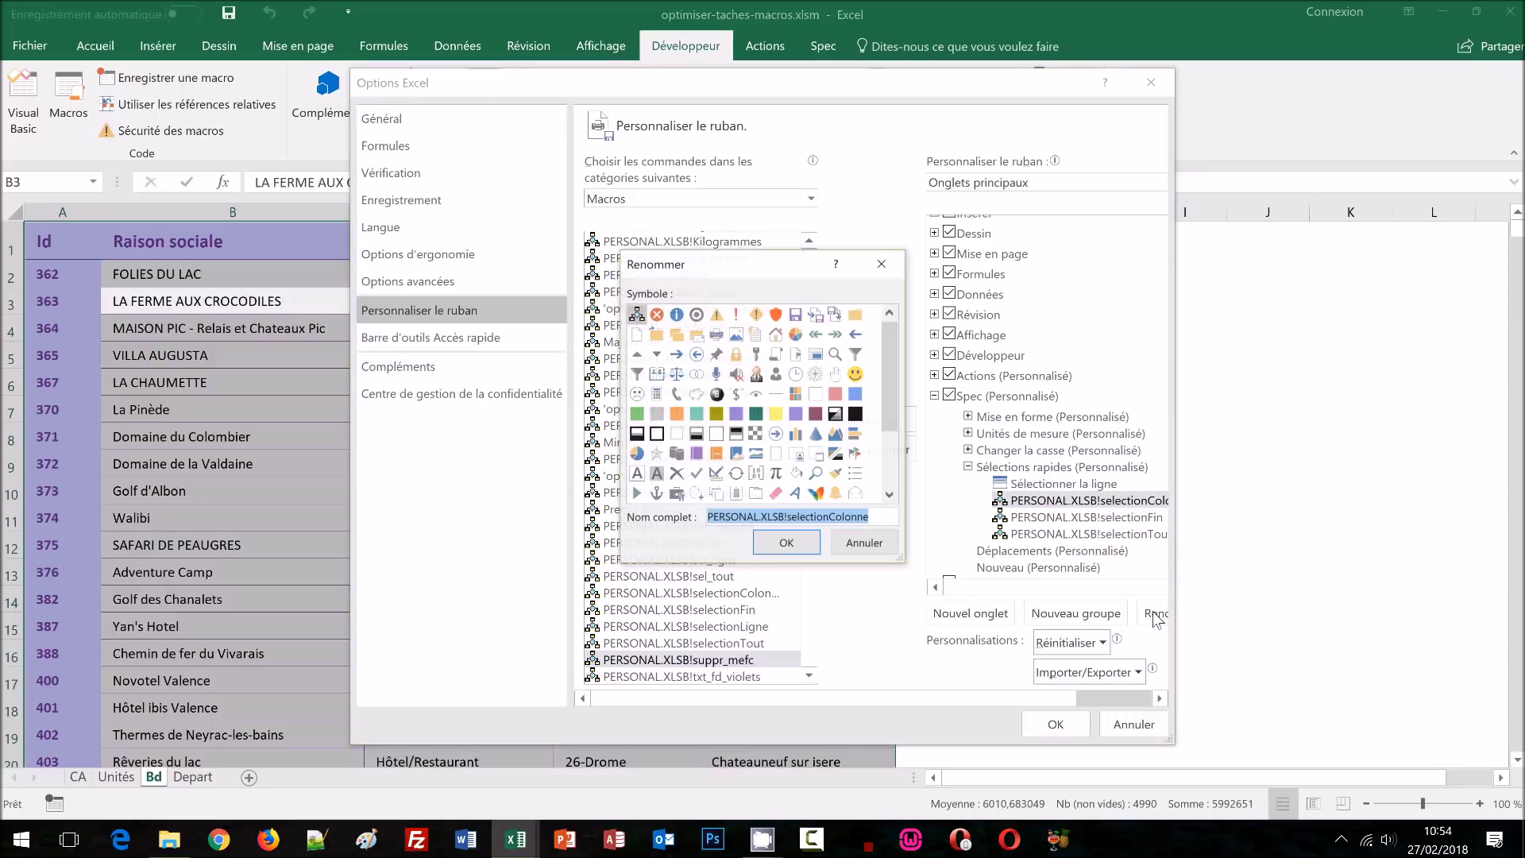
type("Sélectionne")
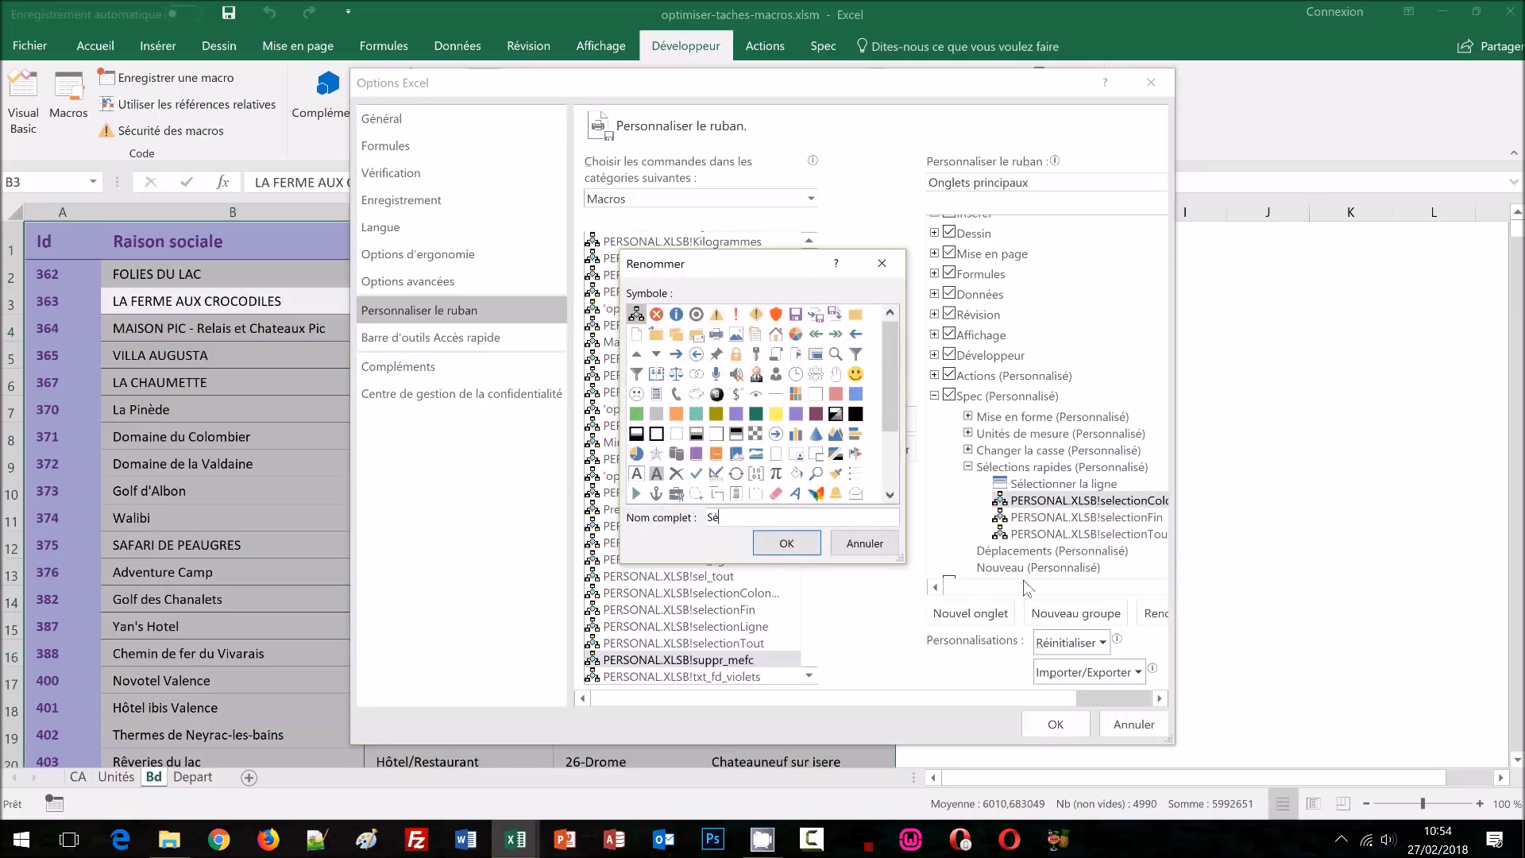
type("r la colonne")
left_click(893, 467)
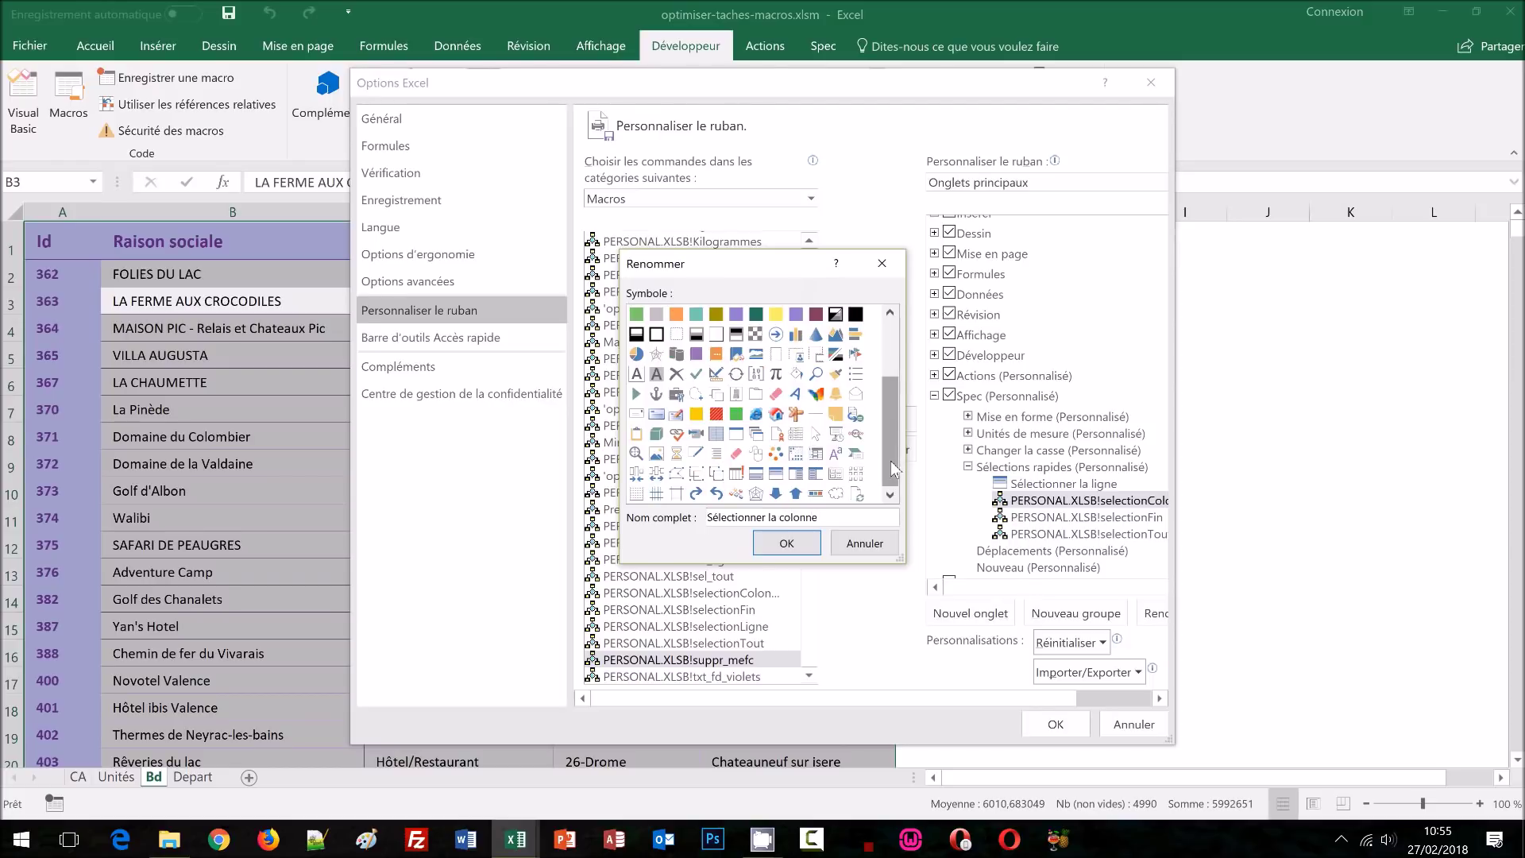
left_click(816, 473)
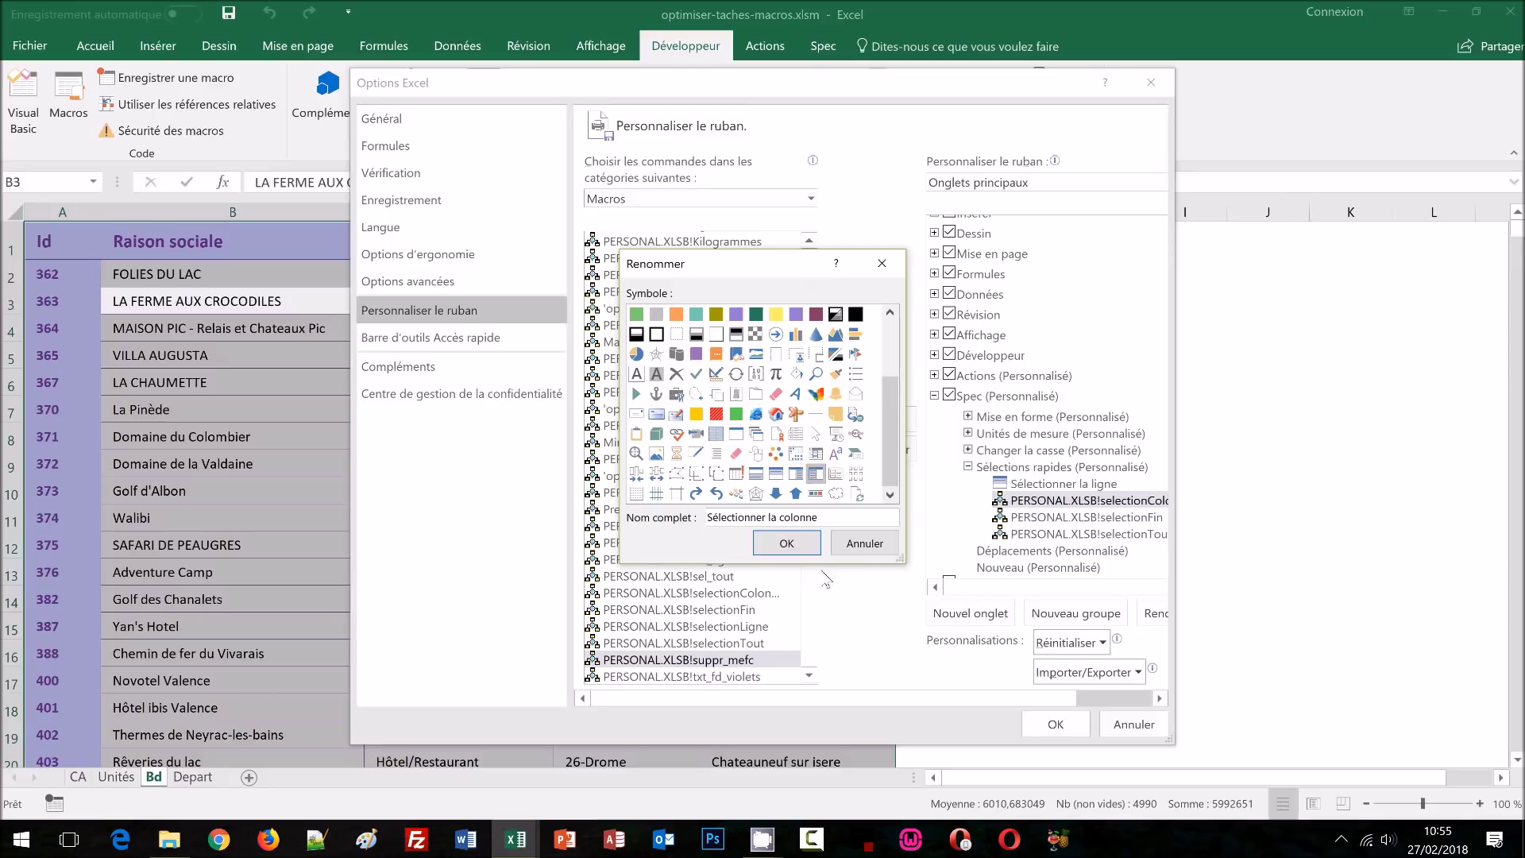
left_click(787, 543)
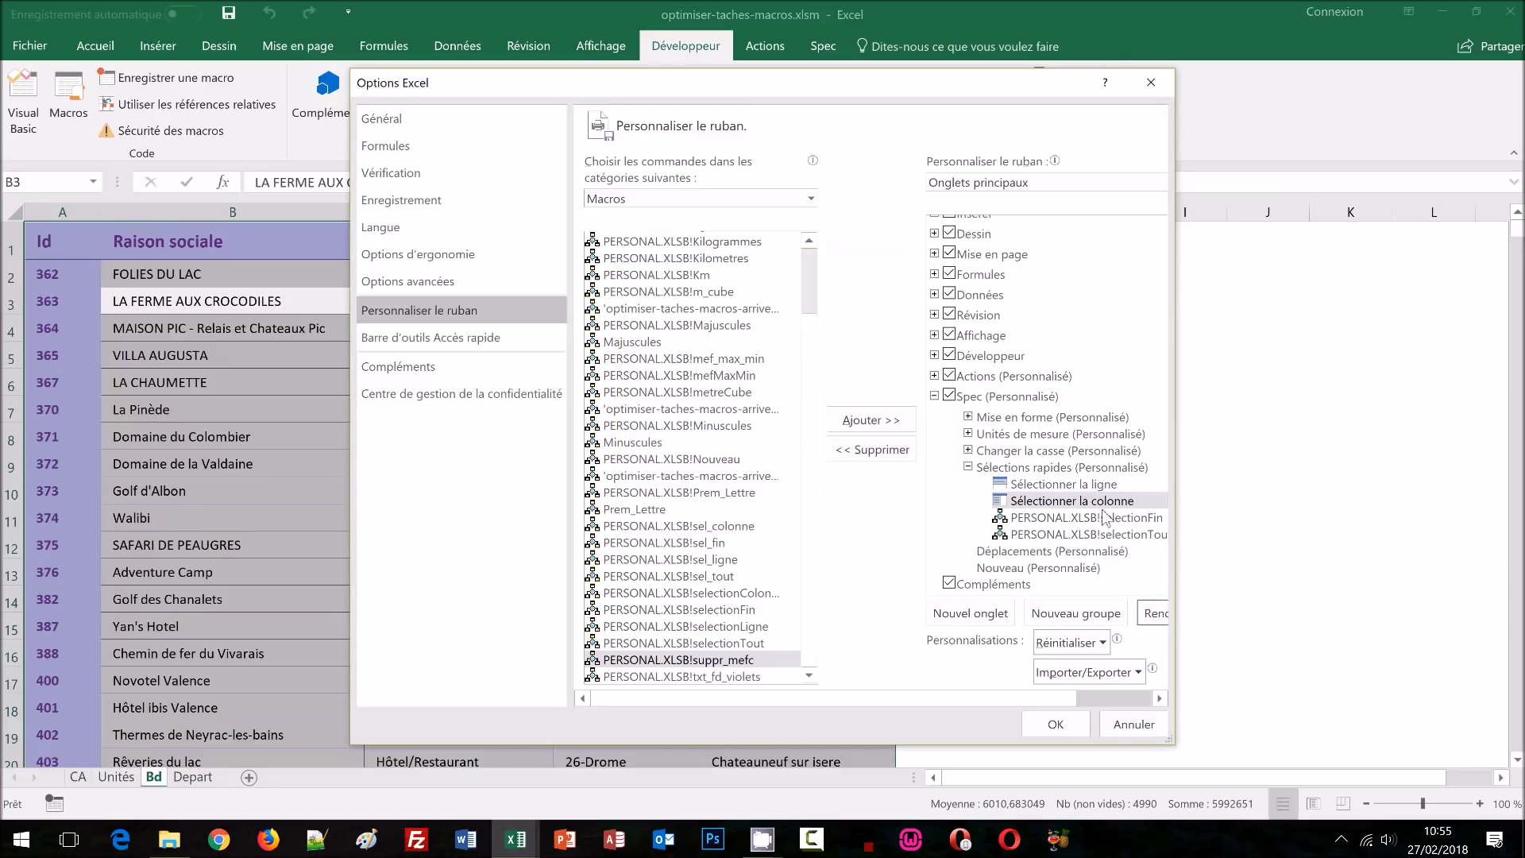
Step: Rename the selectionFin command as Sélectionner jusqu'à la fin and give it a table icon with row shading
left_click(1108, 517)
left_click(1158, 614)
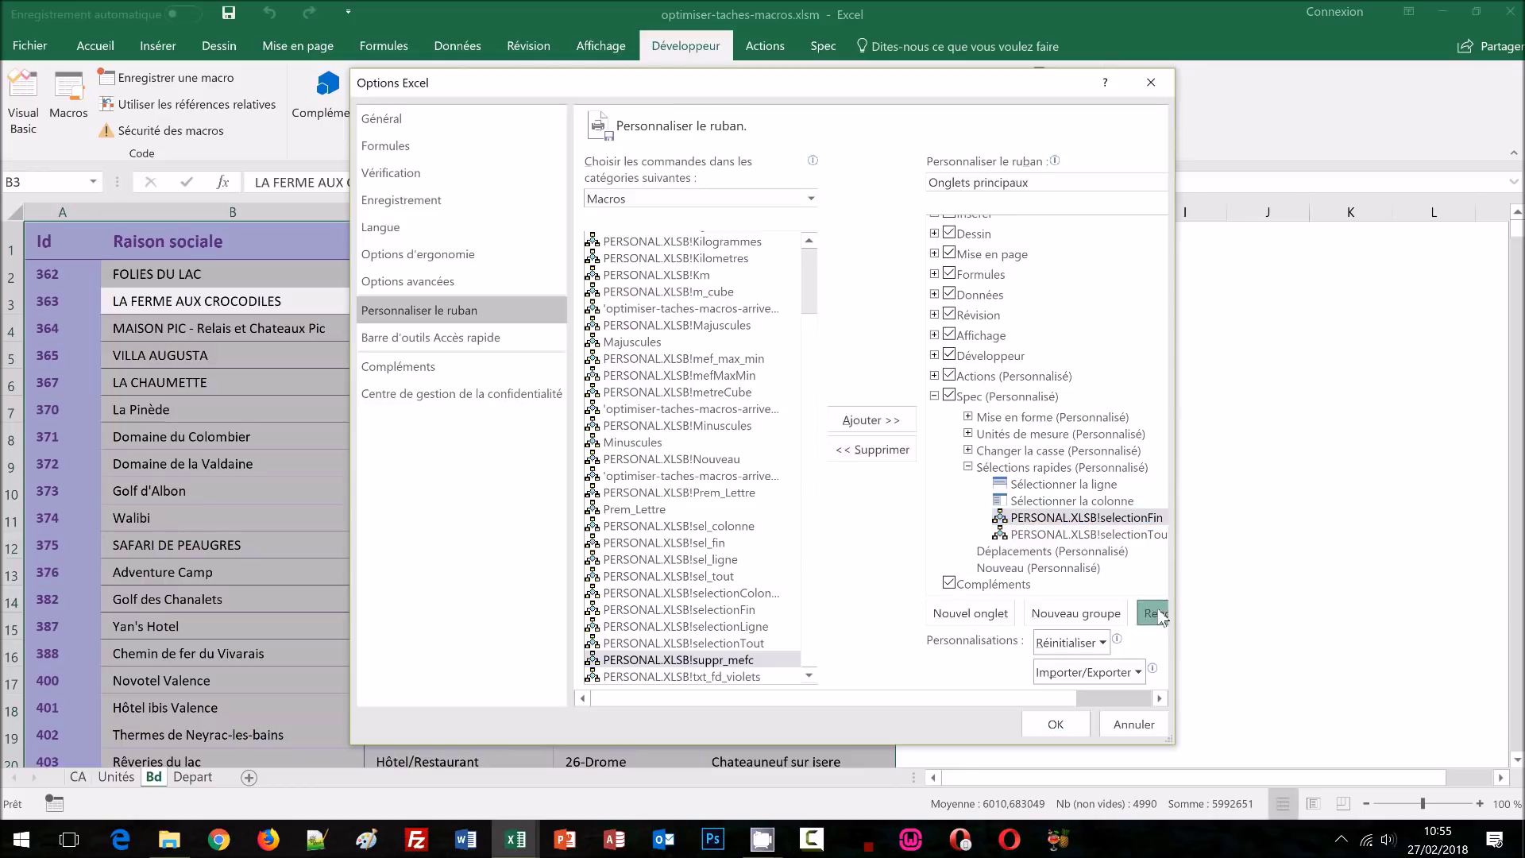
type("Sé")
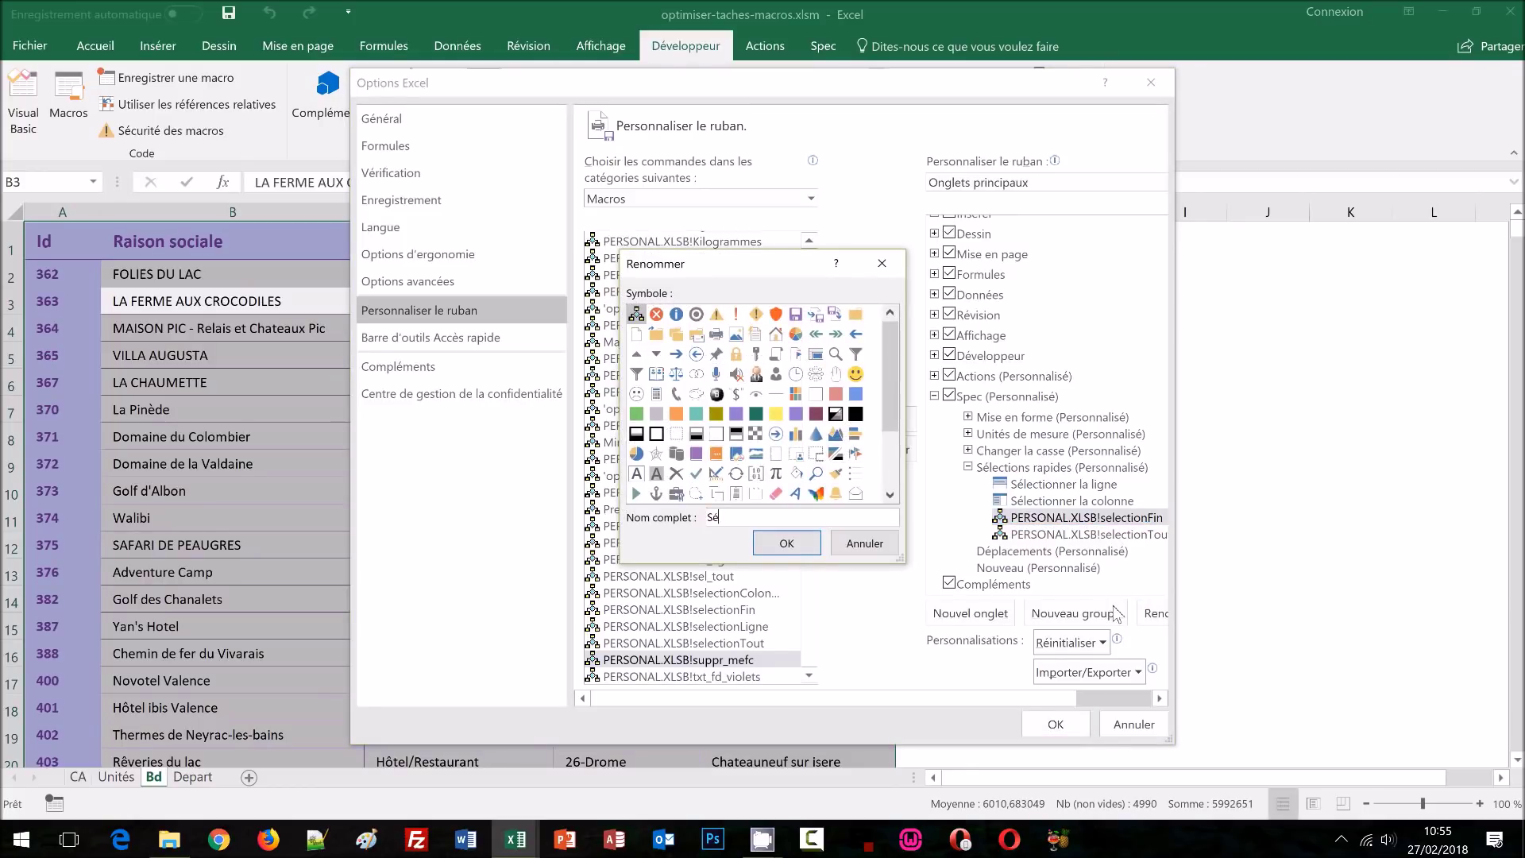
type("lectionner jusqu'à la fin")
scroll(899, 469, "down", 2)
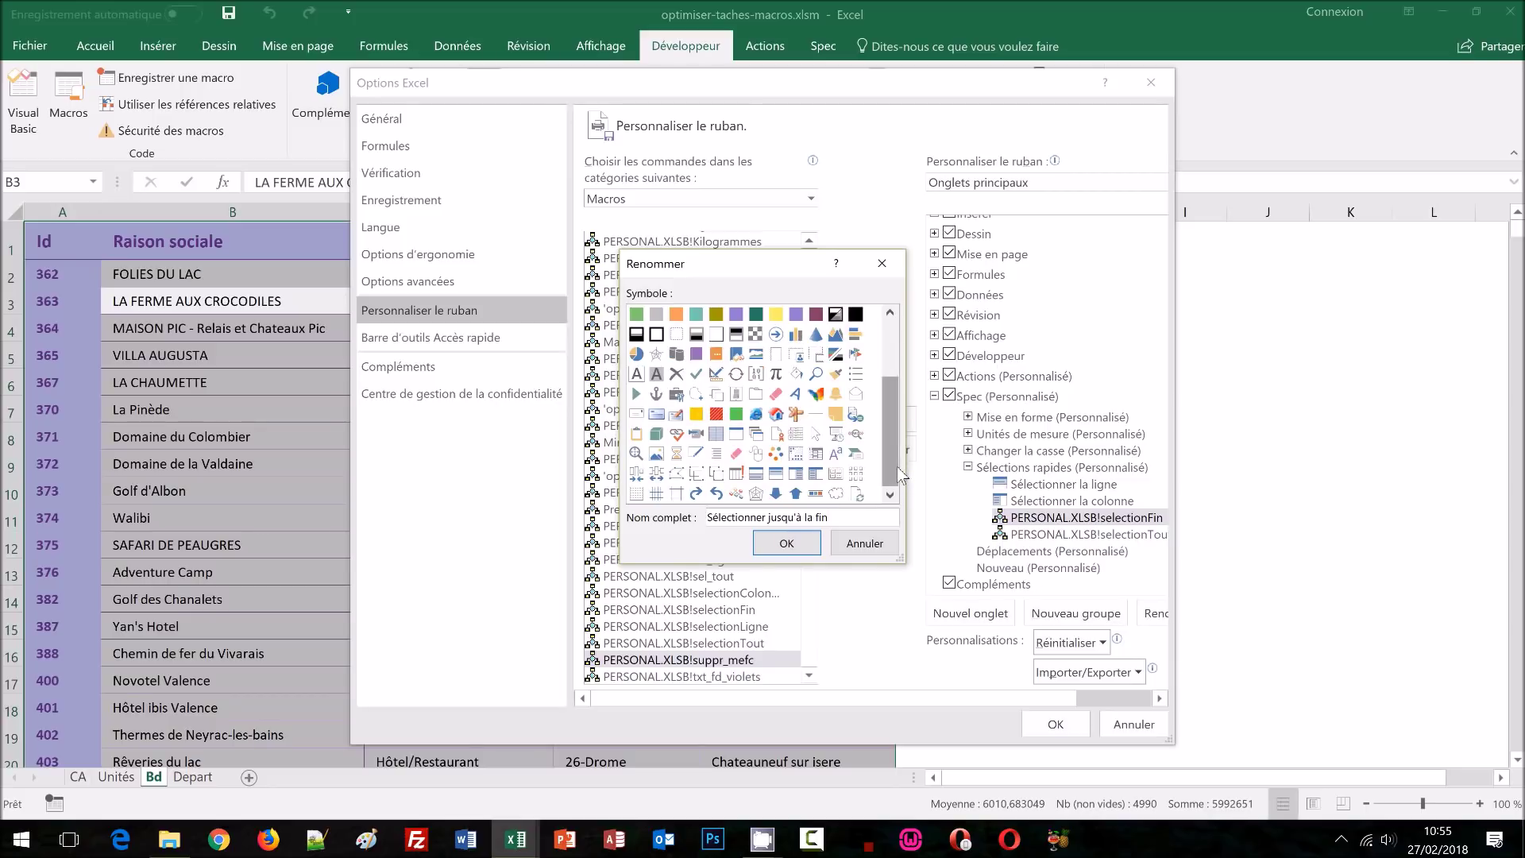
left_click(756, 477)
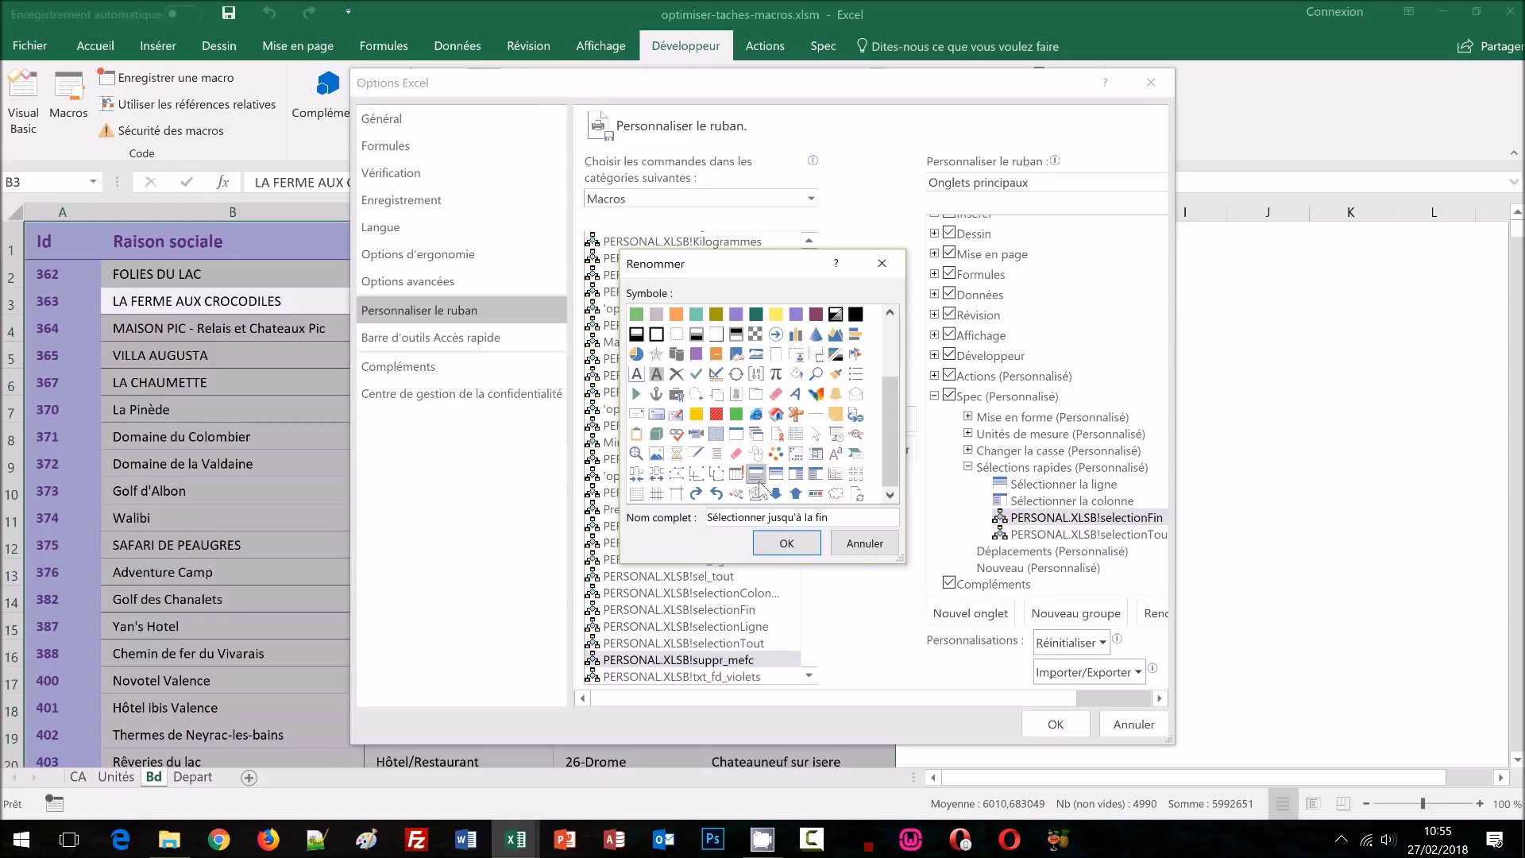
left_click(787, 548)
Step: Rename the selectionTout command as Sélectionner Tout with the blue grid icon, and apply the ribbon customization
left_click(1081, 534)
left_click(1157, 615)
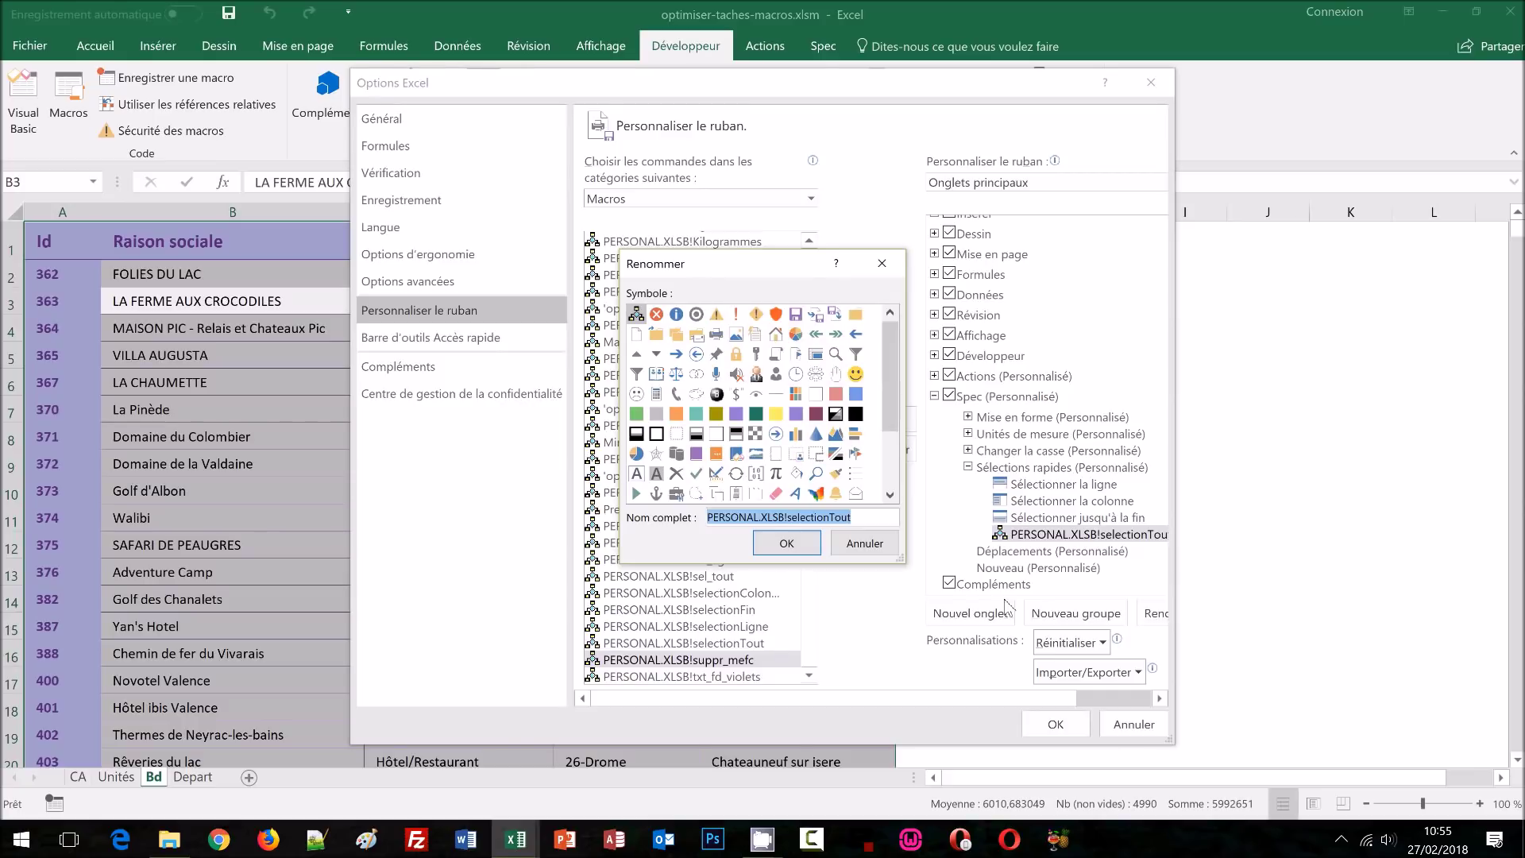
type("Sélect")
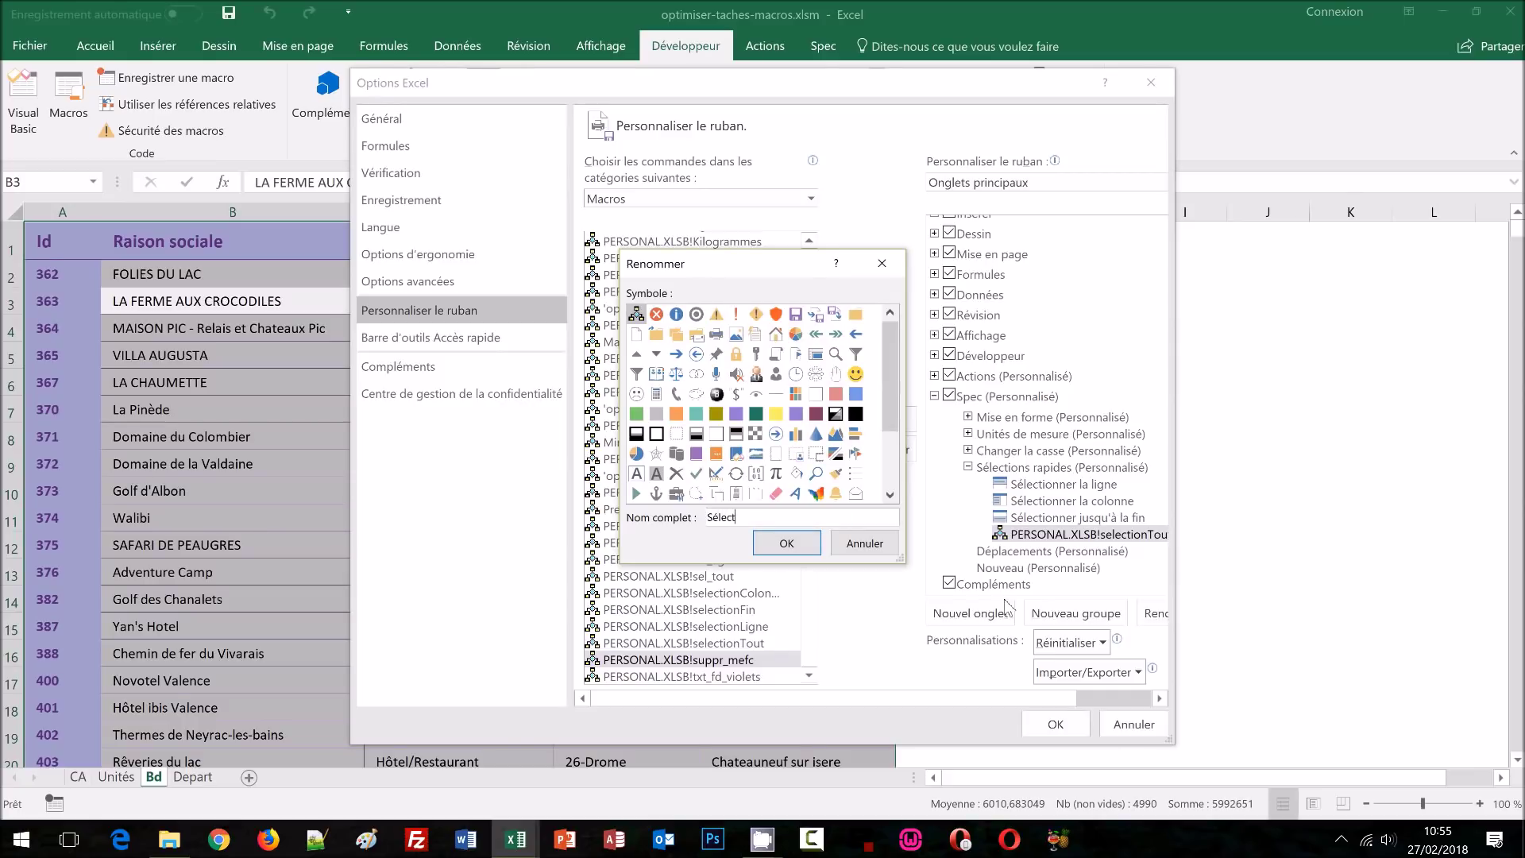
type("ionner Tout")
left_click(893, 457)
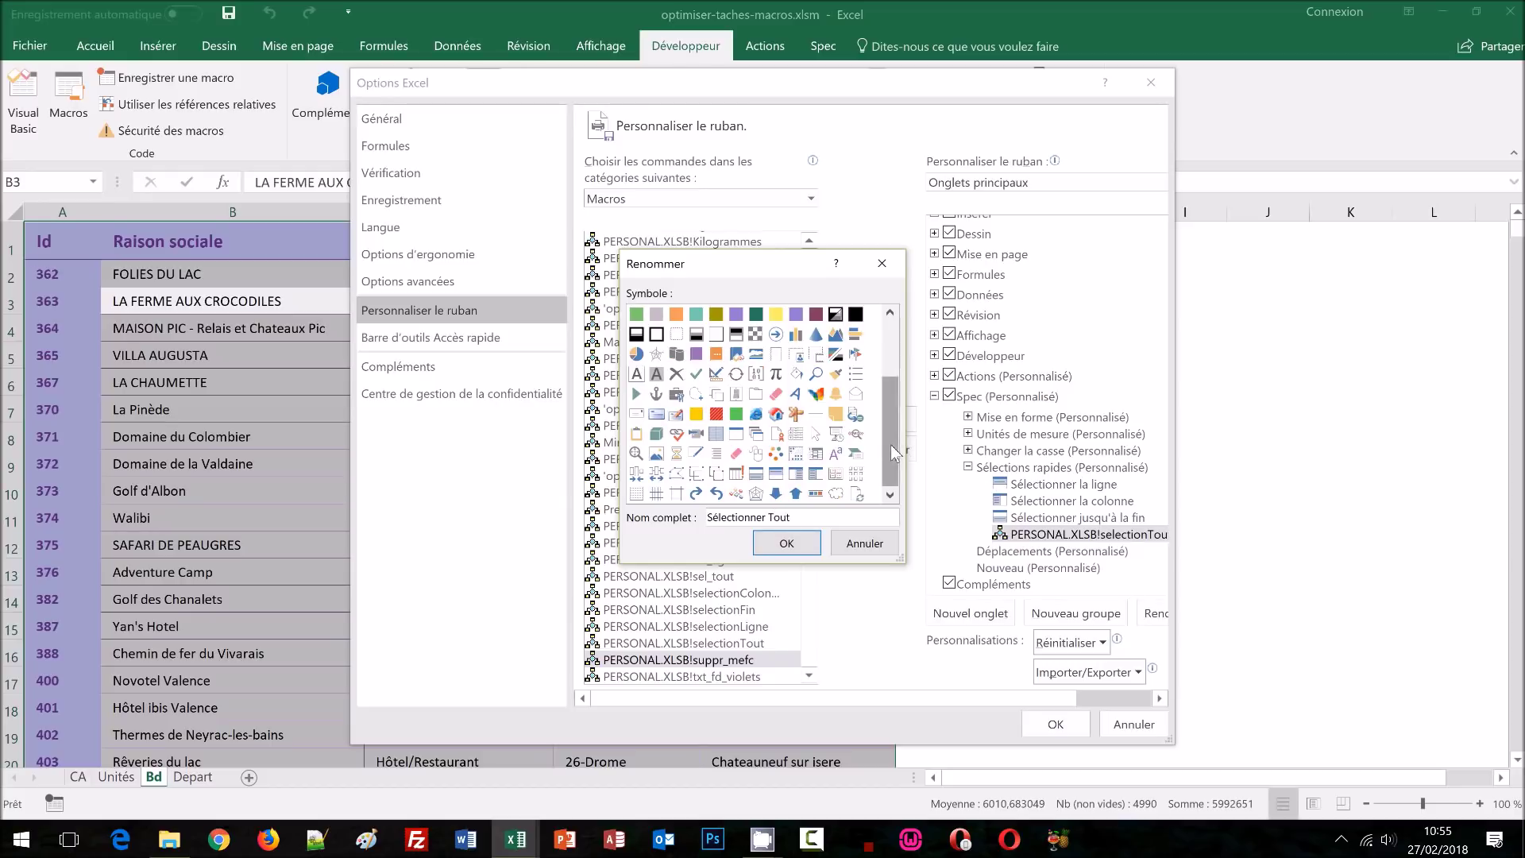
left_click(718, 438)
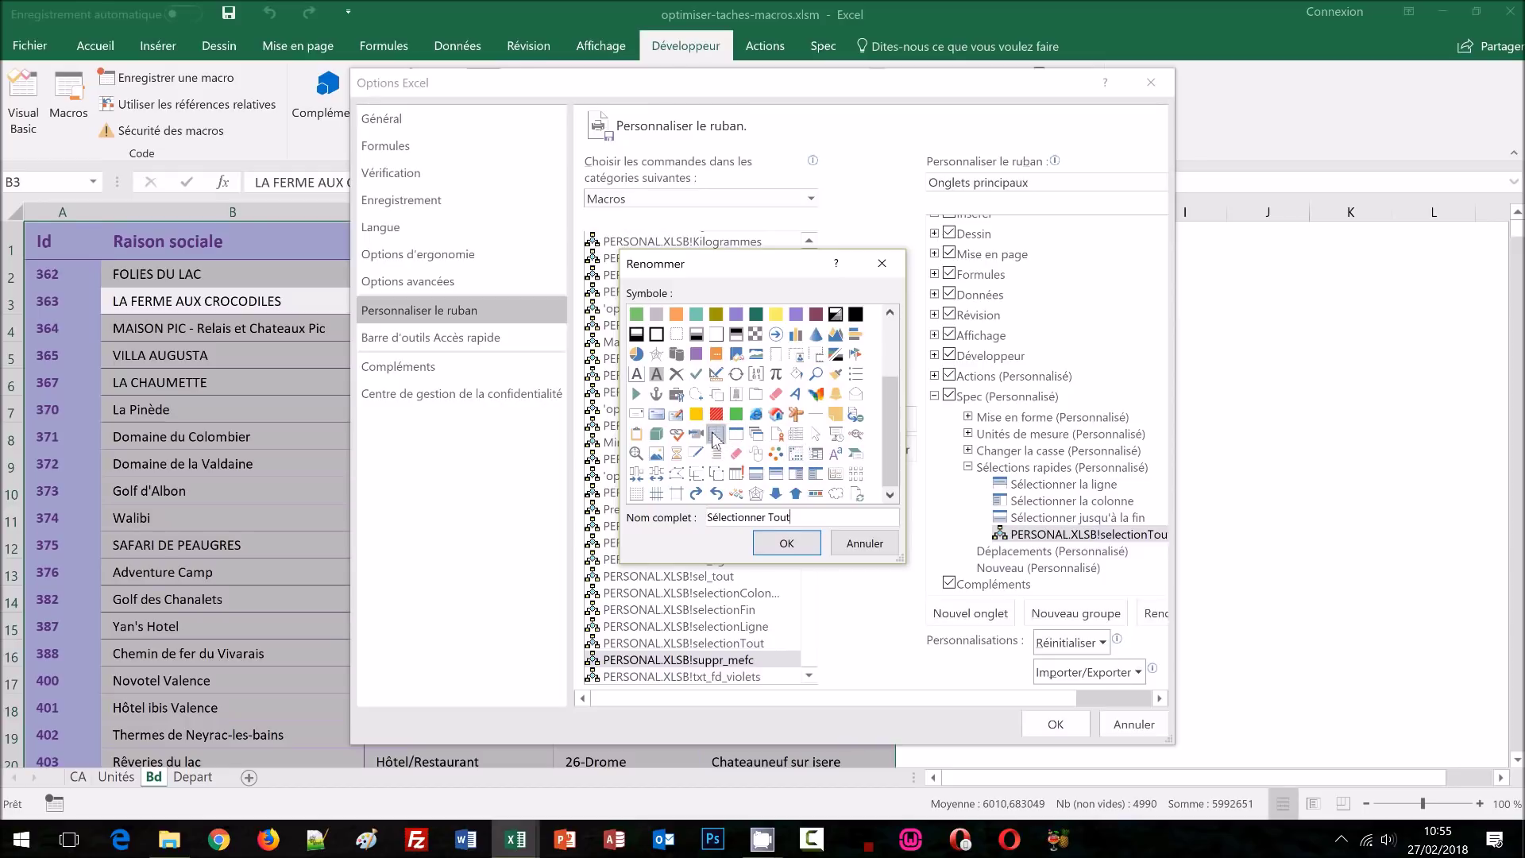
left_click(785, 543)
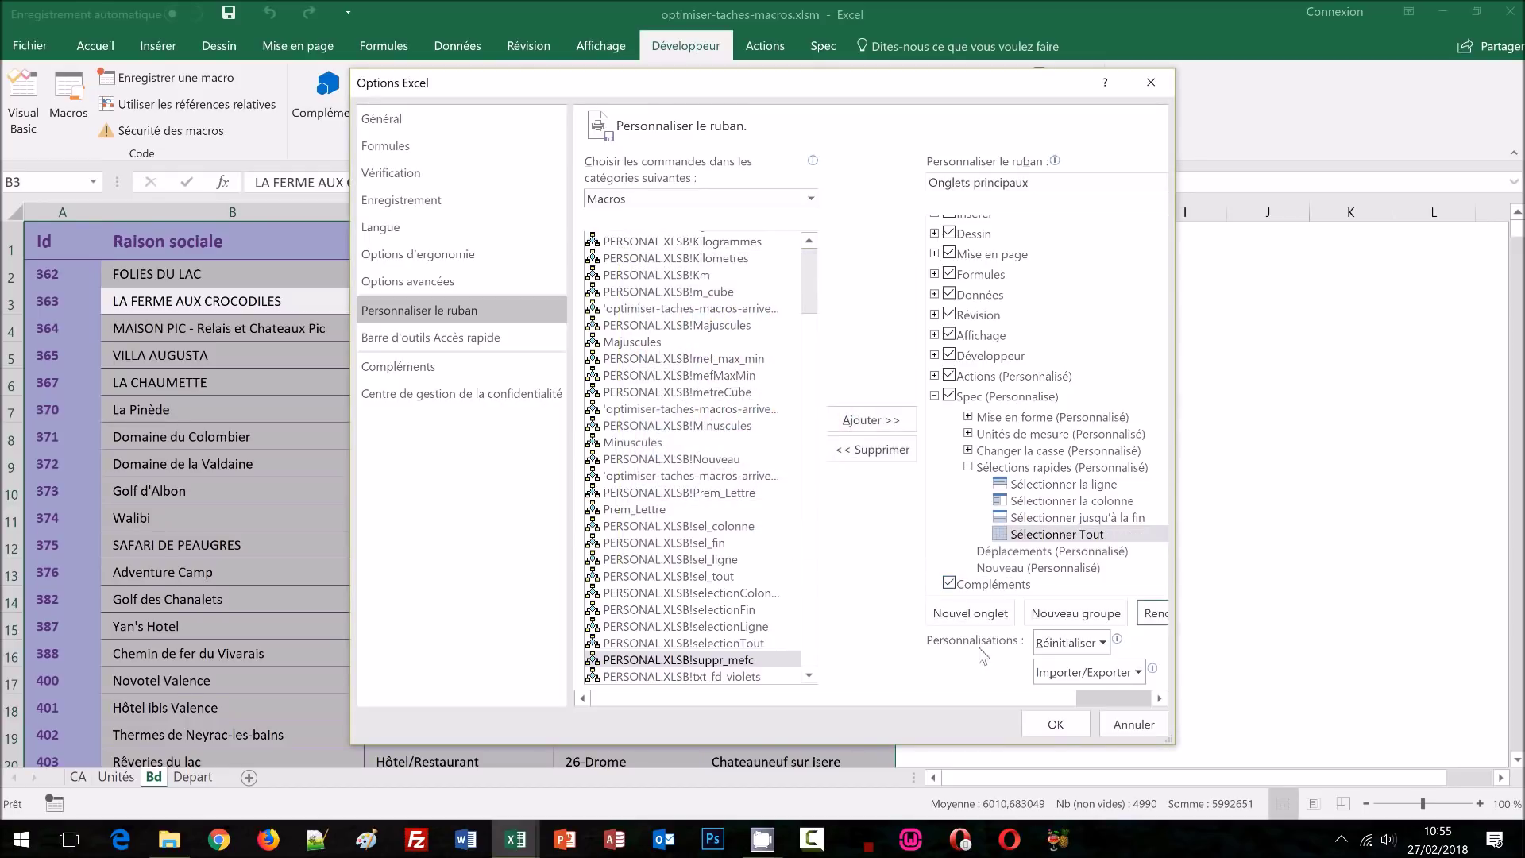
left_click(1051, 728)
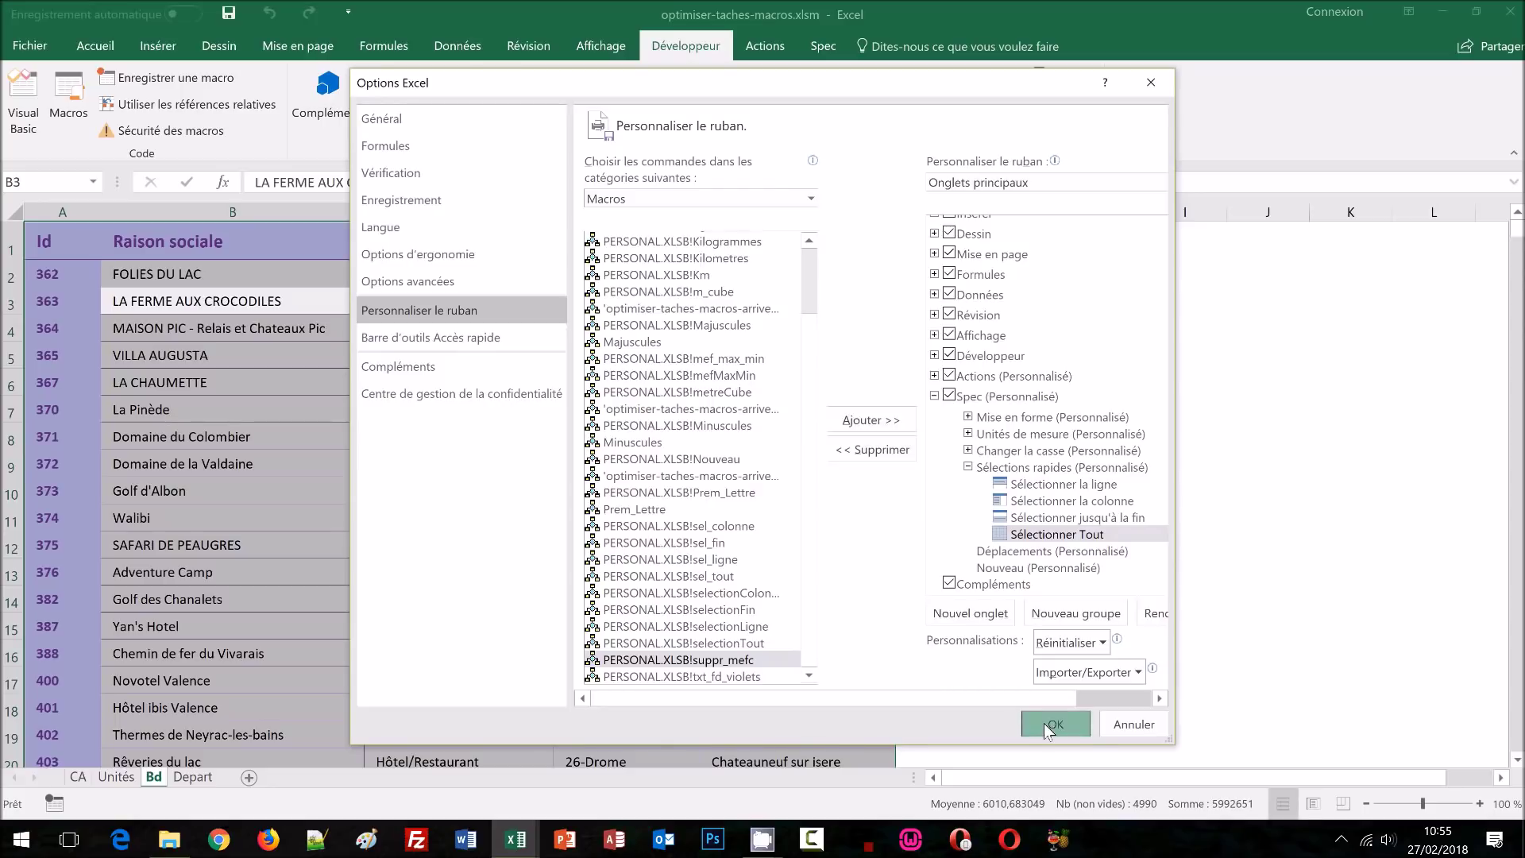
Step: Run the Spec tab's Sélectionner la ligne macro from cell B3 of the Bd table
left_click(822, 48)
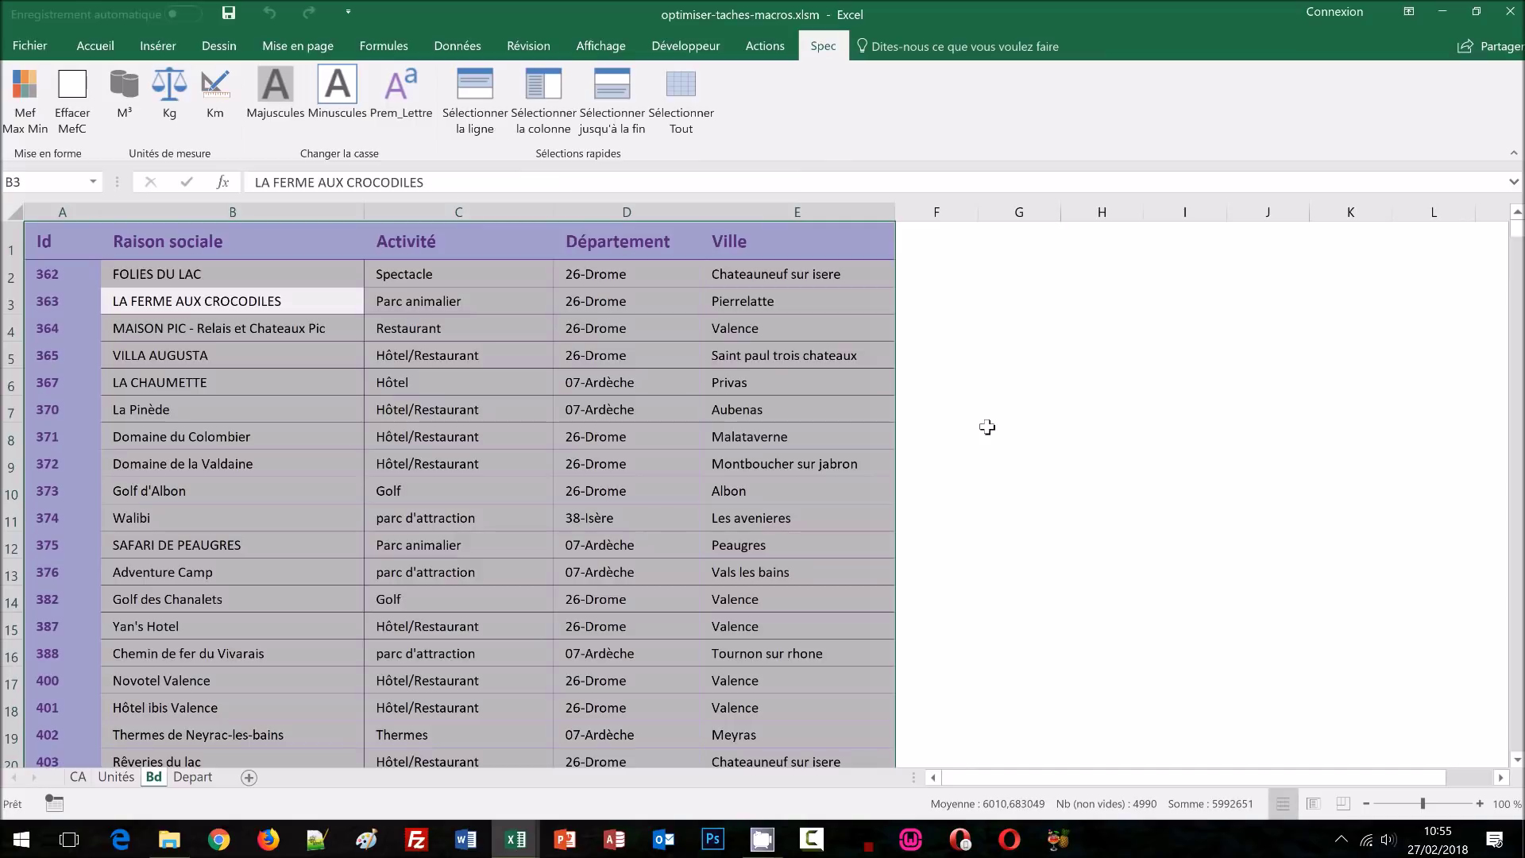
left_click(1021, 464)
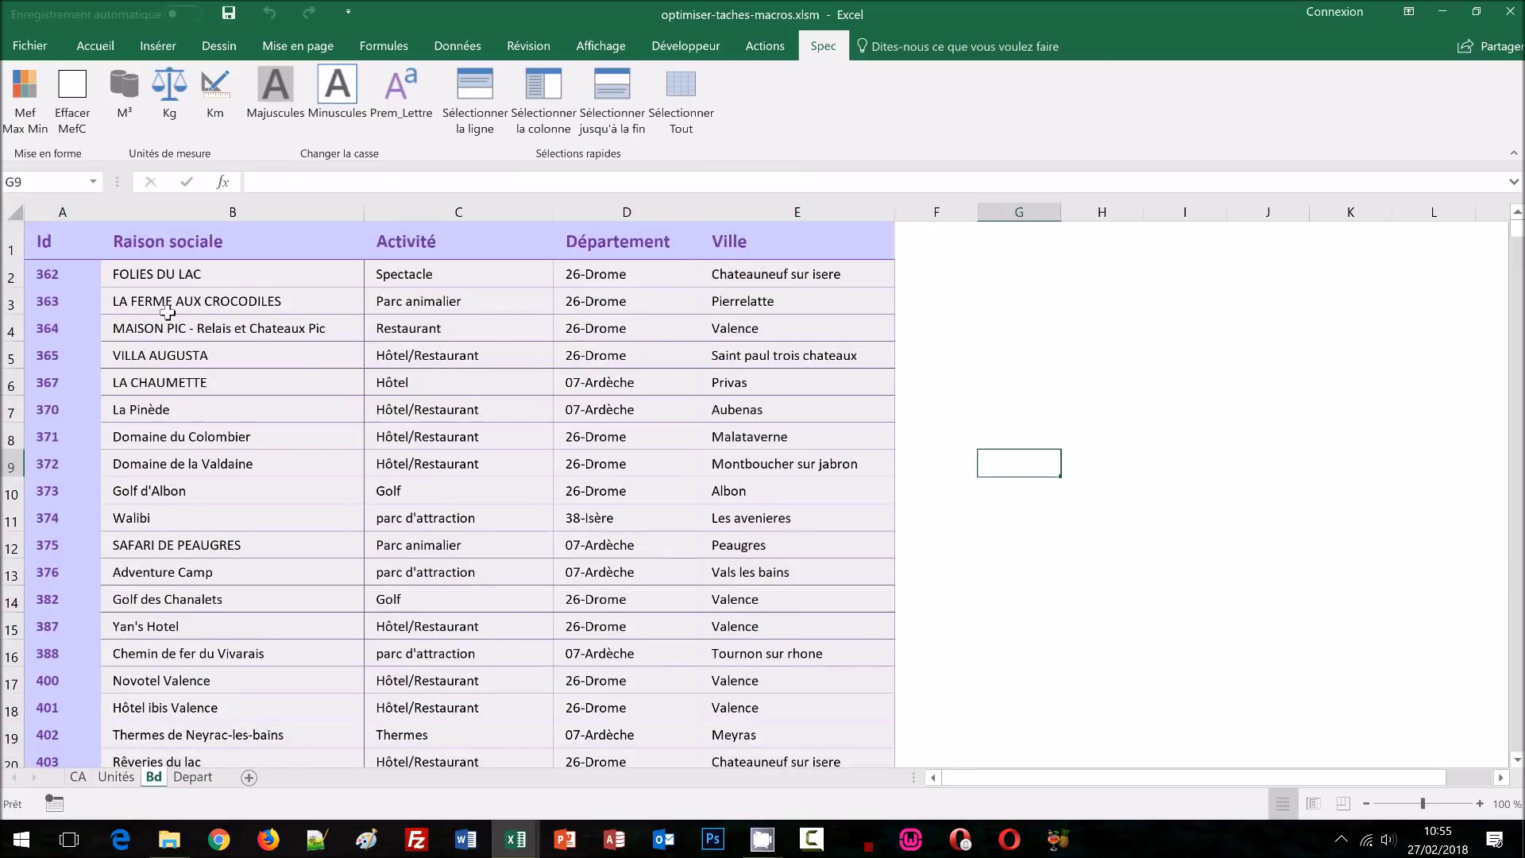
left_click(123, 305)
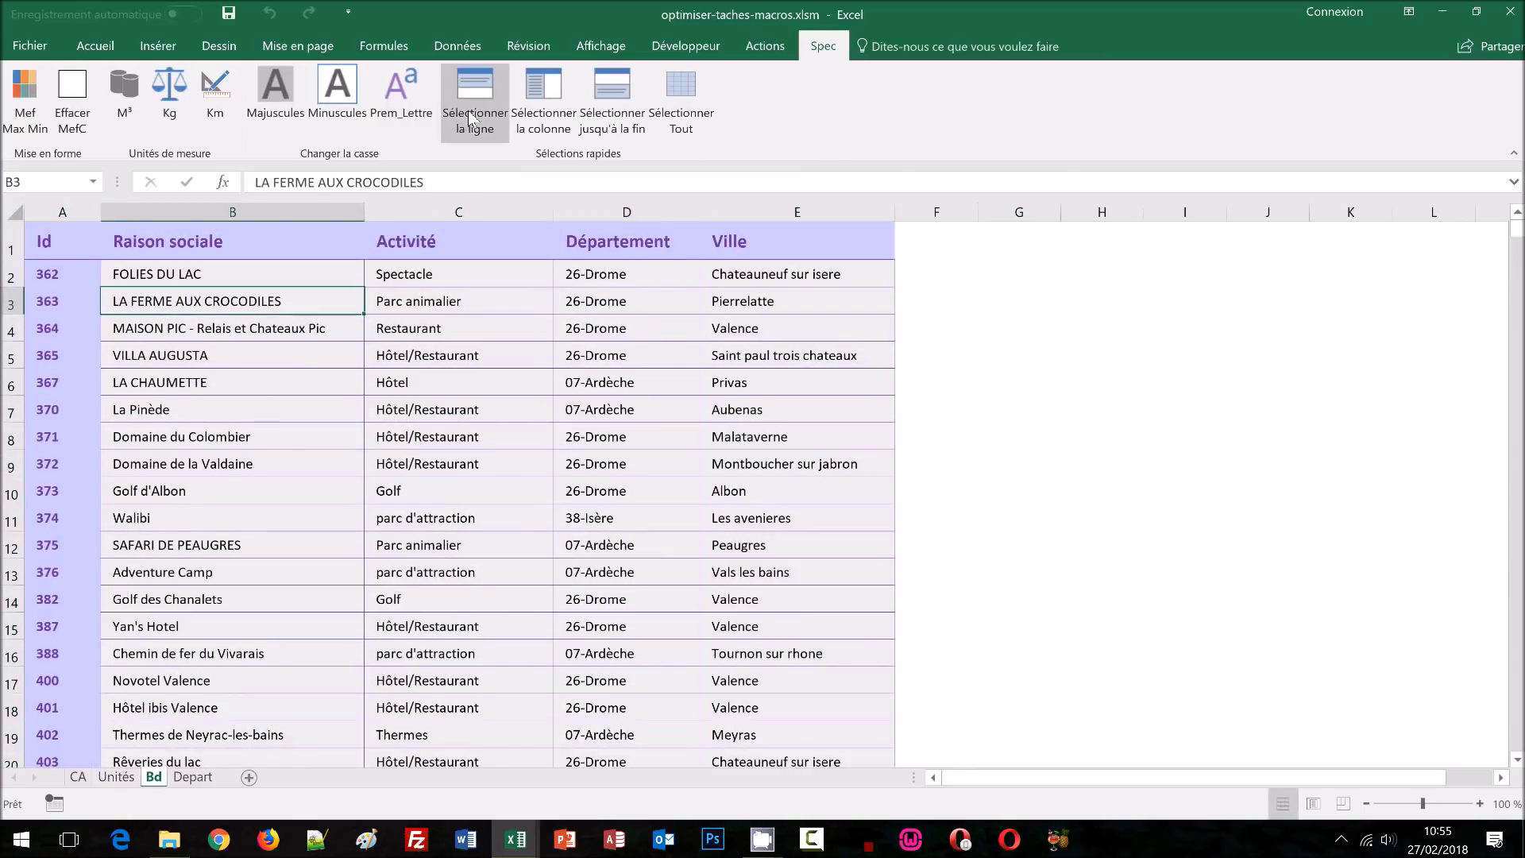
left_click(475, 91)
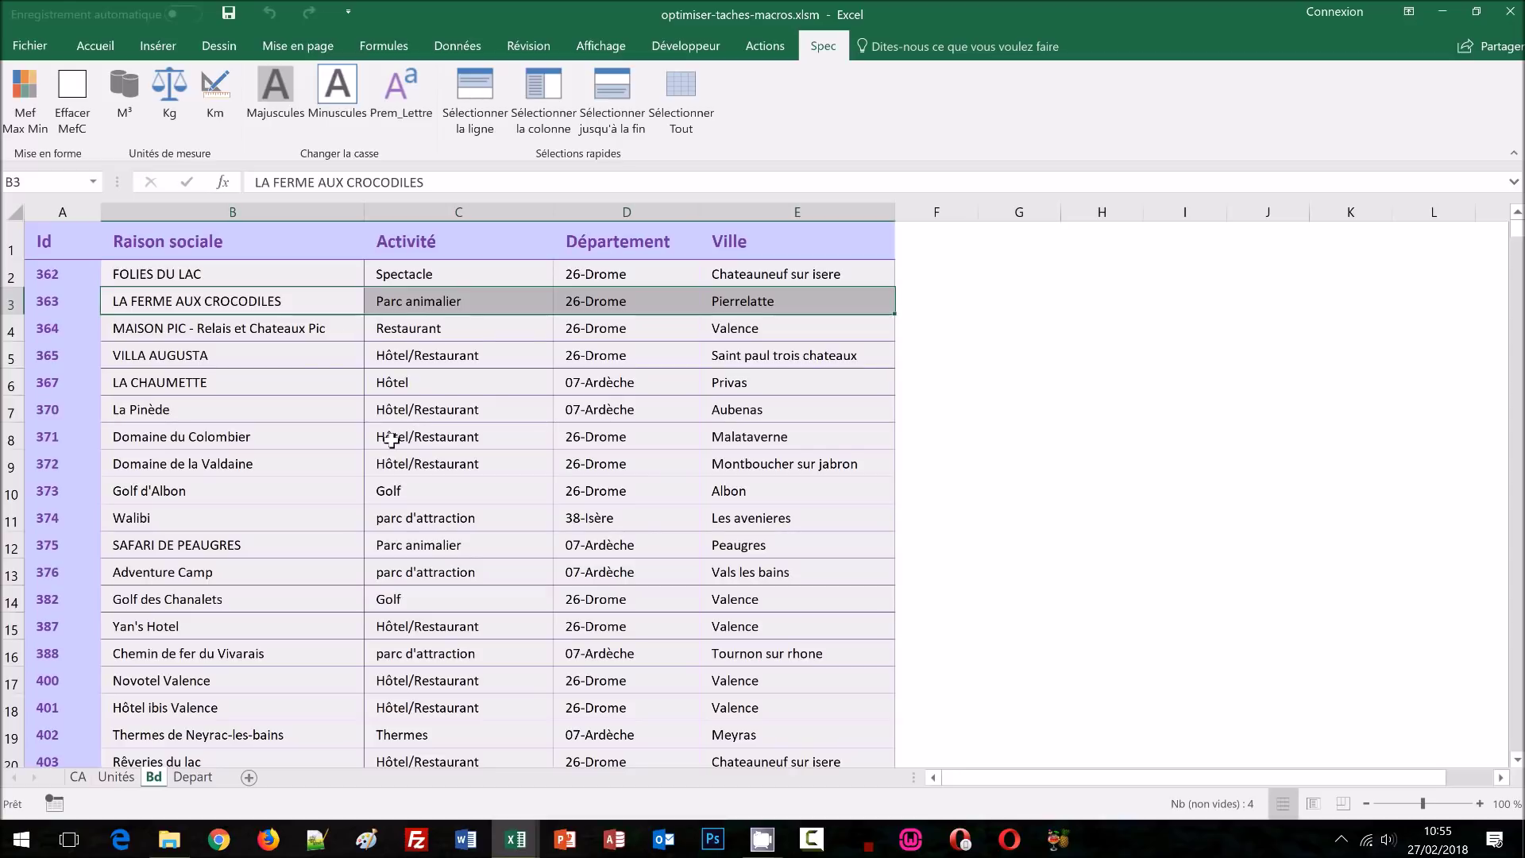
Step: Run the Sélectionner la colonne macro from cell B2, review the selection further down the sheet, and select cell C85
left_click(210, 270)
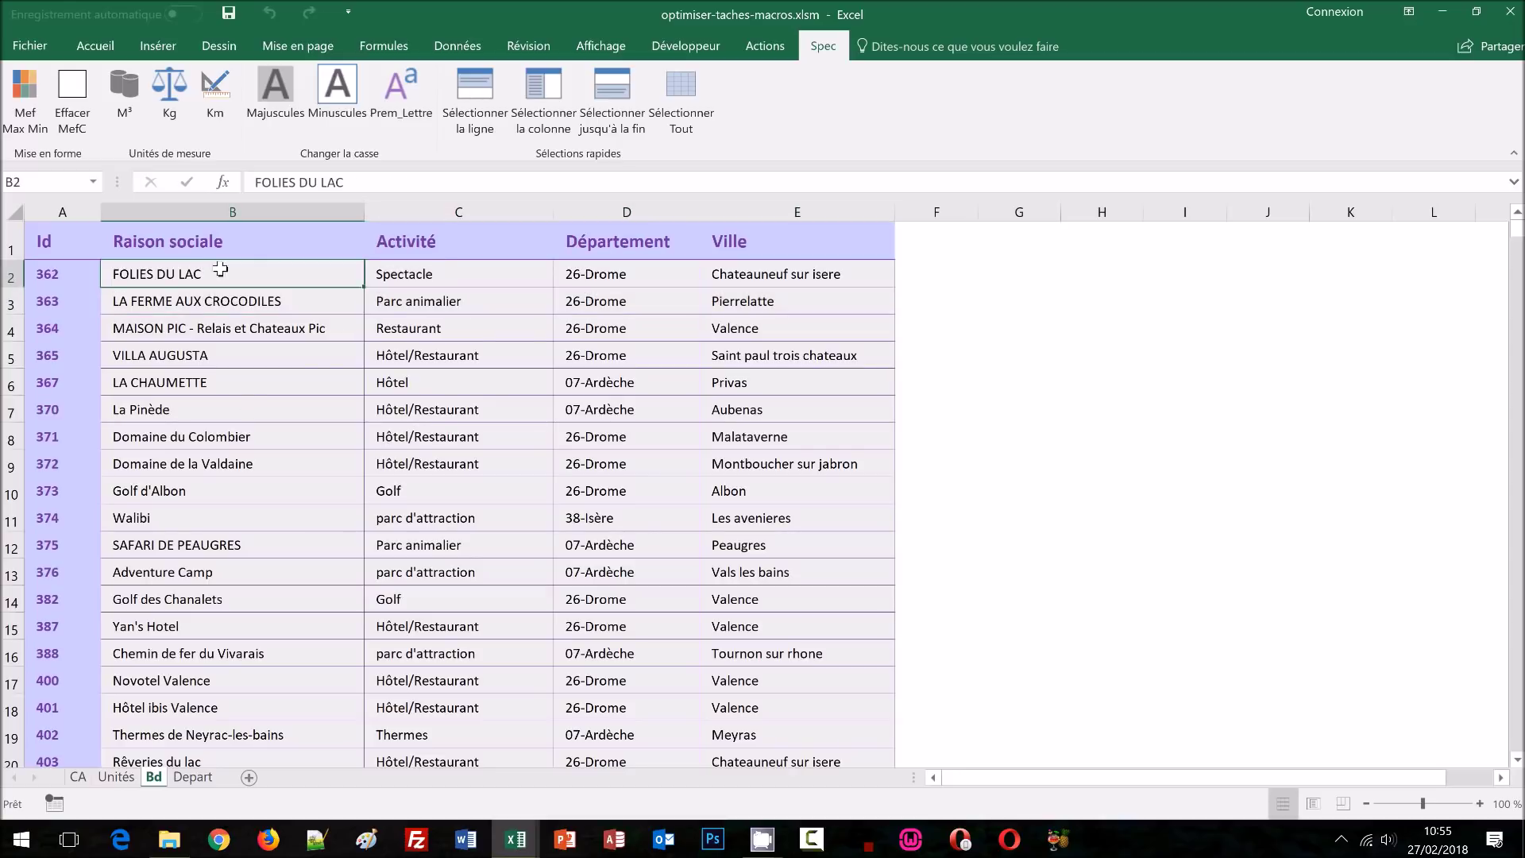
left_click(526, 125)
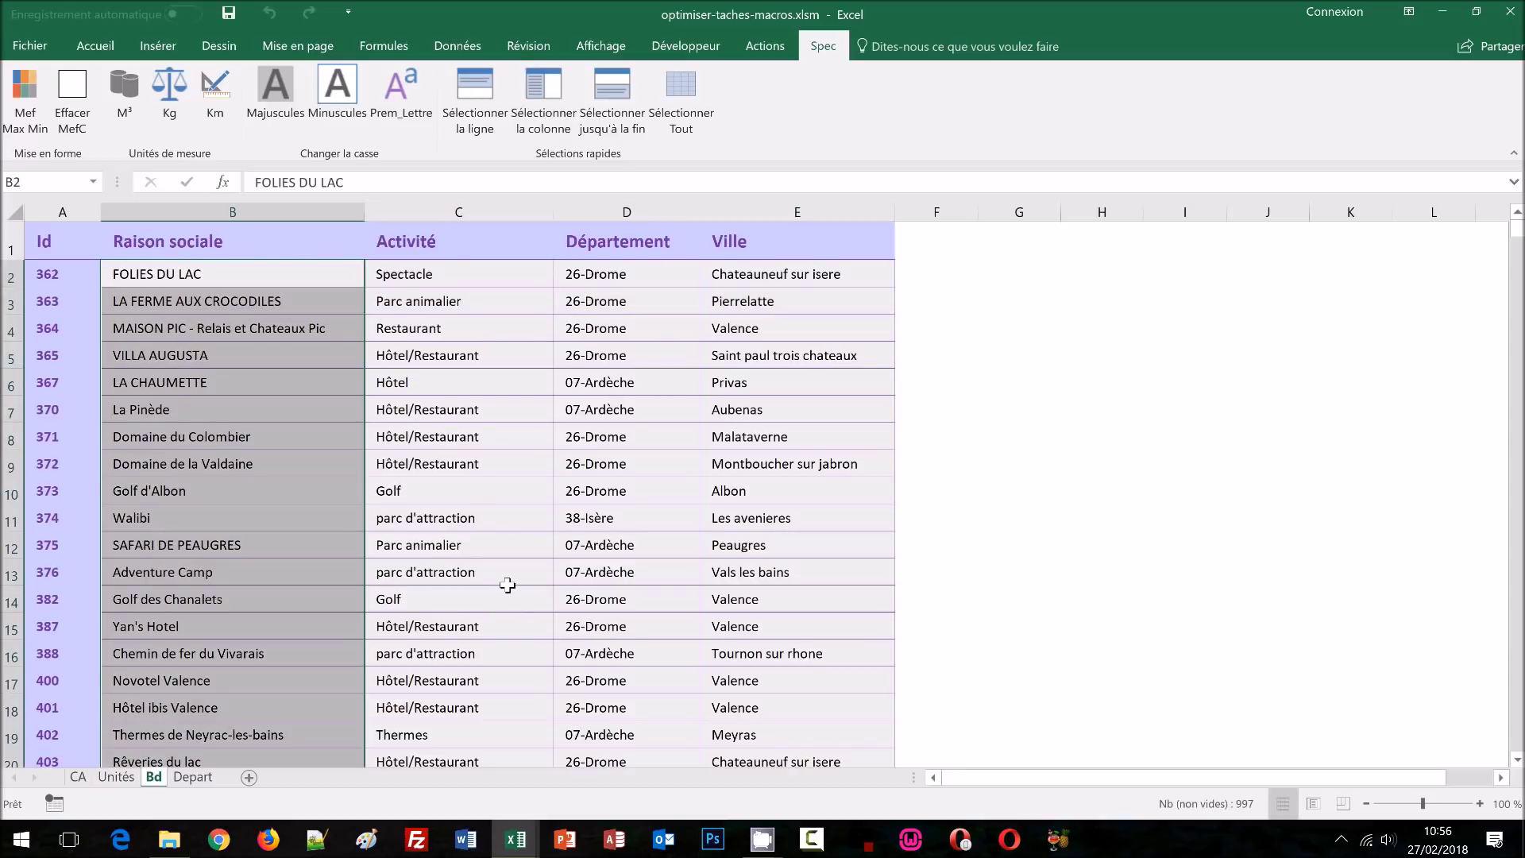
scroll(508, 586, "down", 17)
scroll(508, 585, "down", 7)
left_click(521, 558)
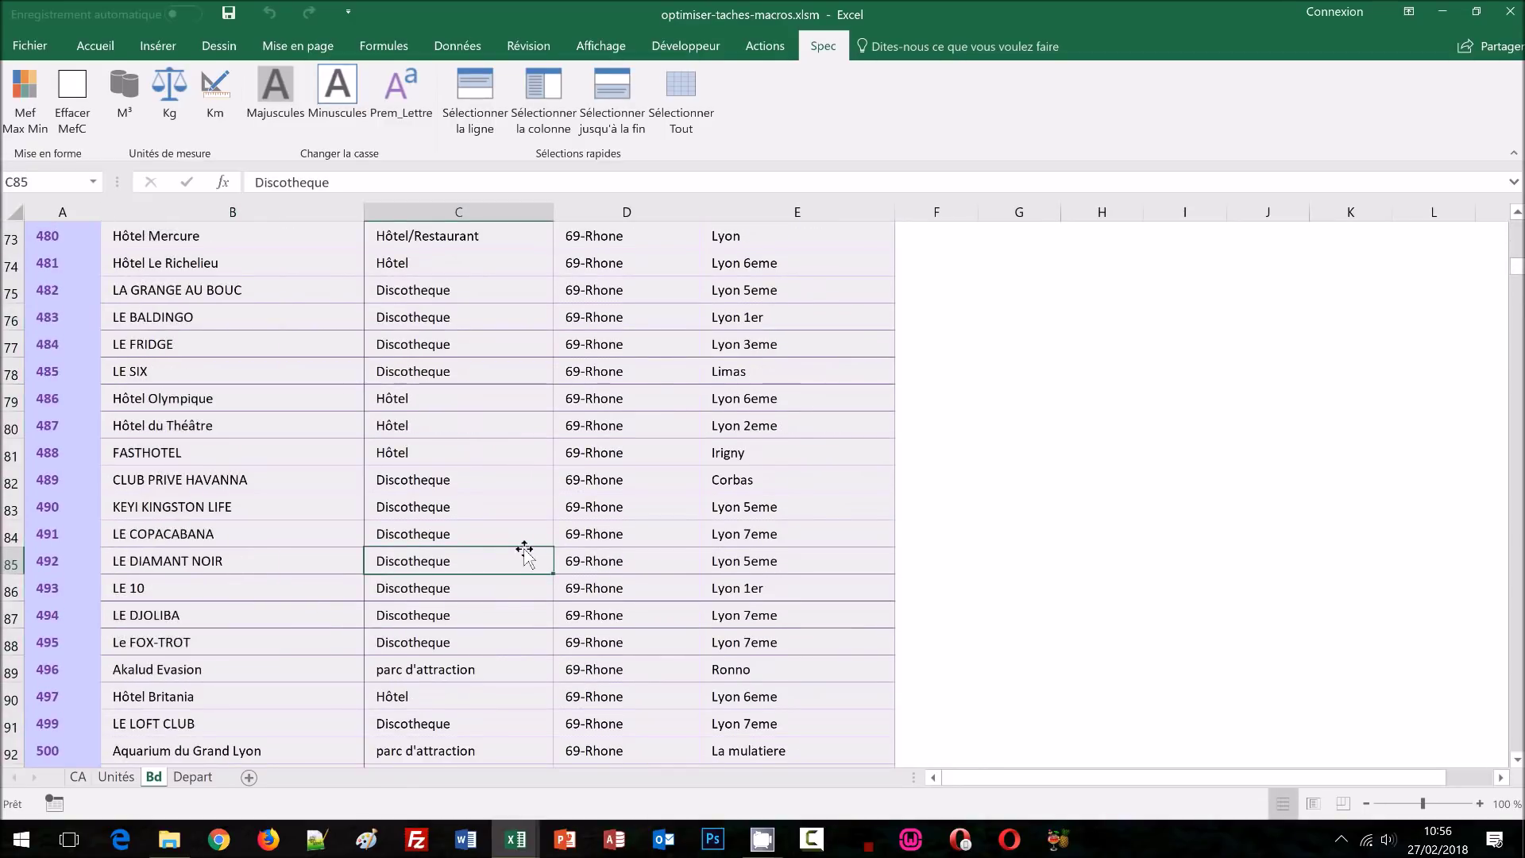
Step: Run the Sélectionner jusqu'à la fin macro from cell B4 of the Bd table and review the selection further down
key("ctrl+Home")
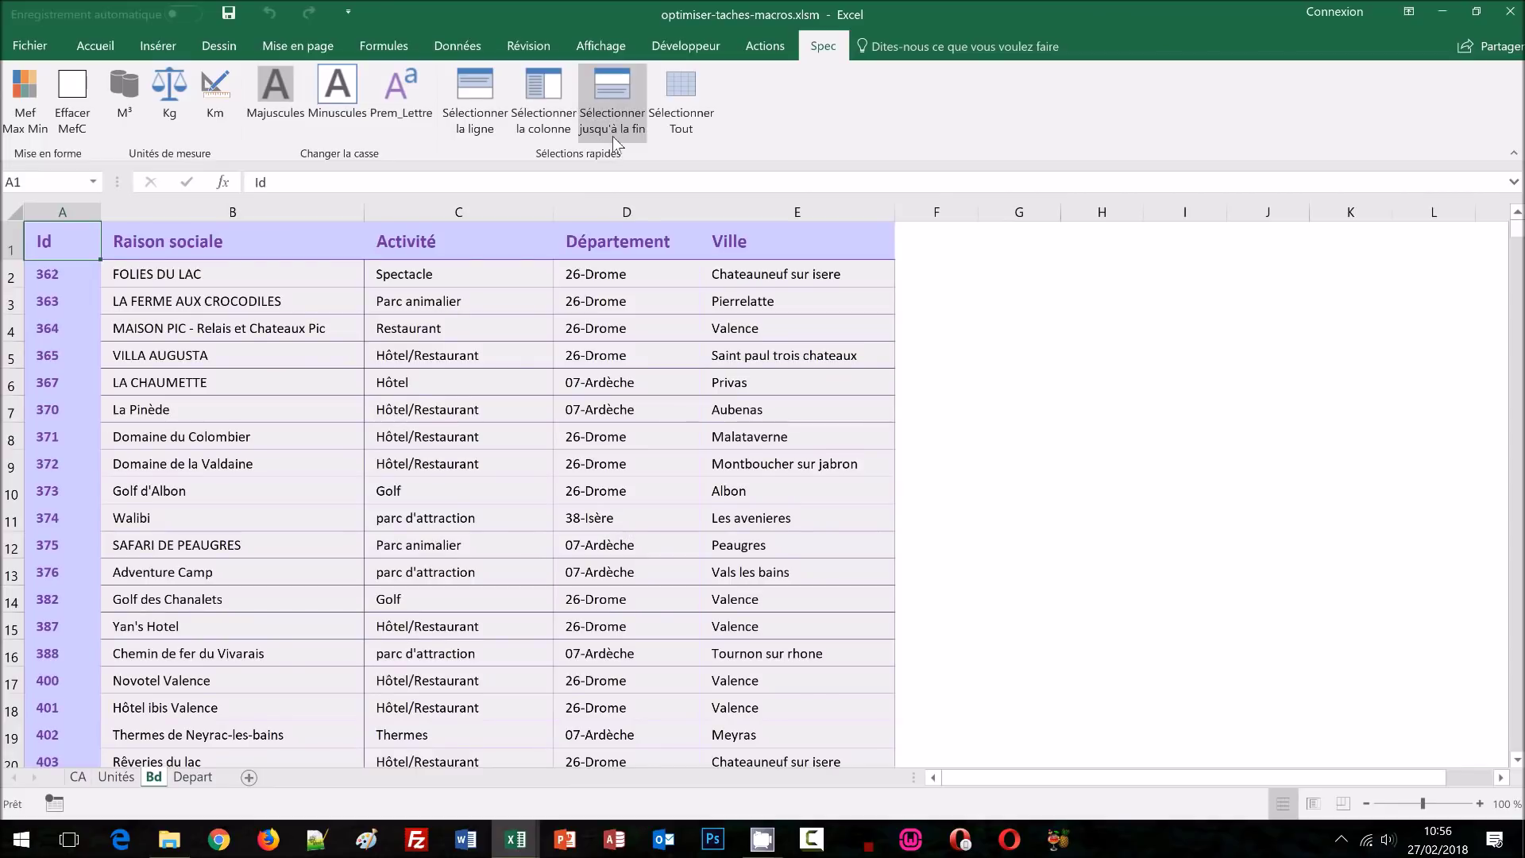
left_click(127, 332)
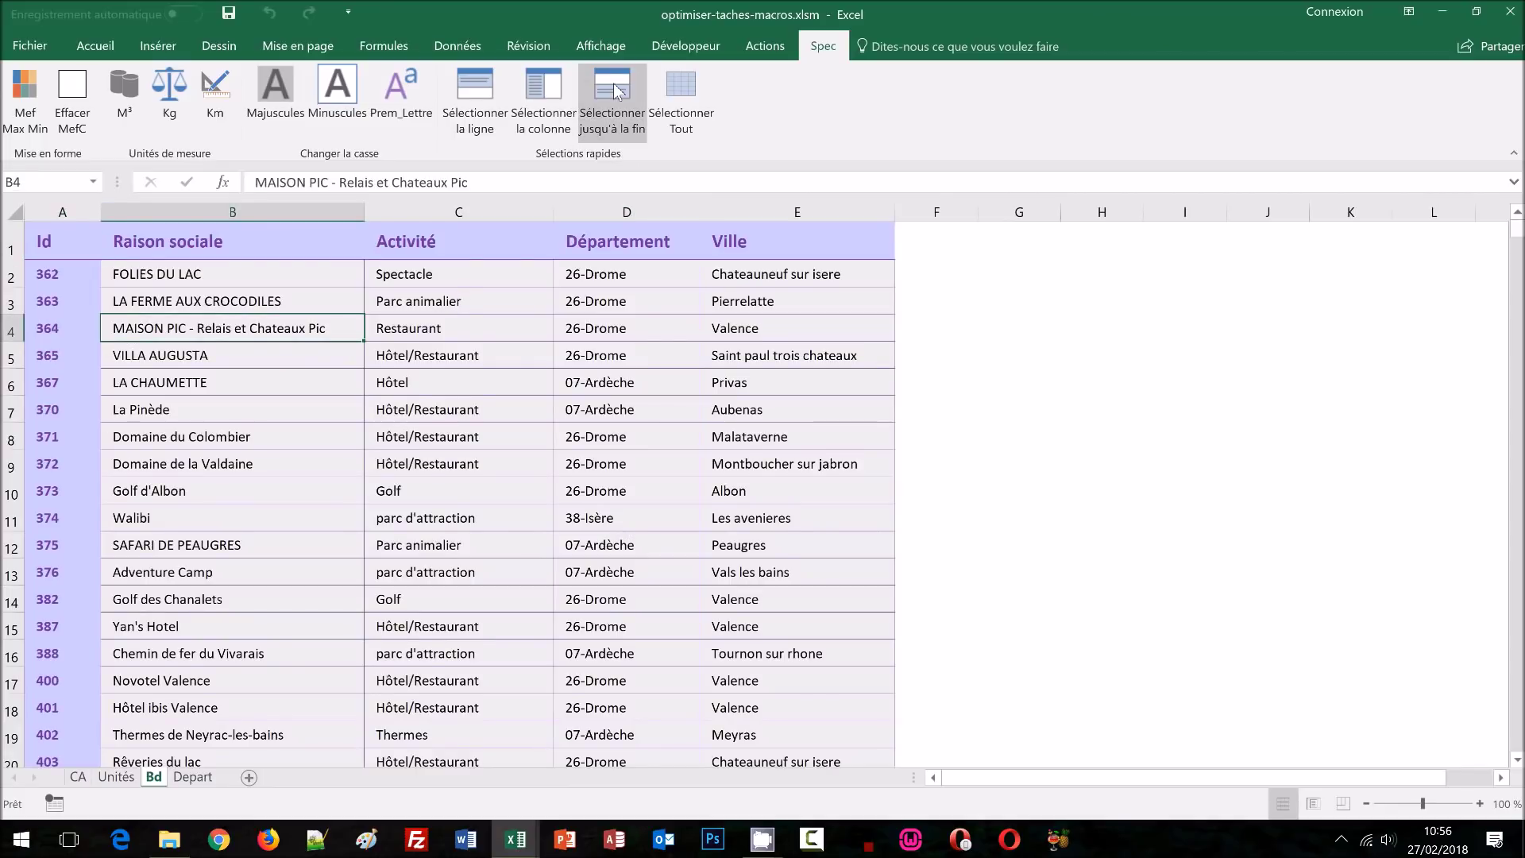
left_click(617, 90)
scroll(827, 628, "down", 4)
scroll(839, 641, "down", 12)
scroll(840, 642, "down", 18)
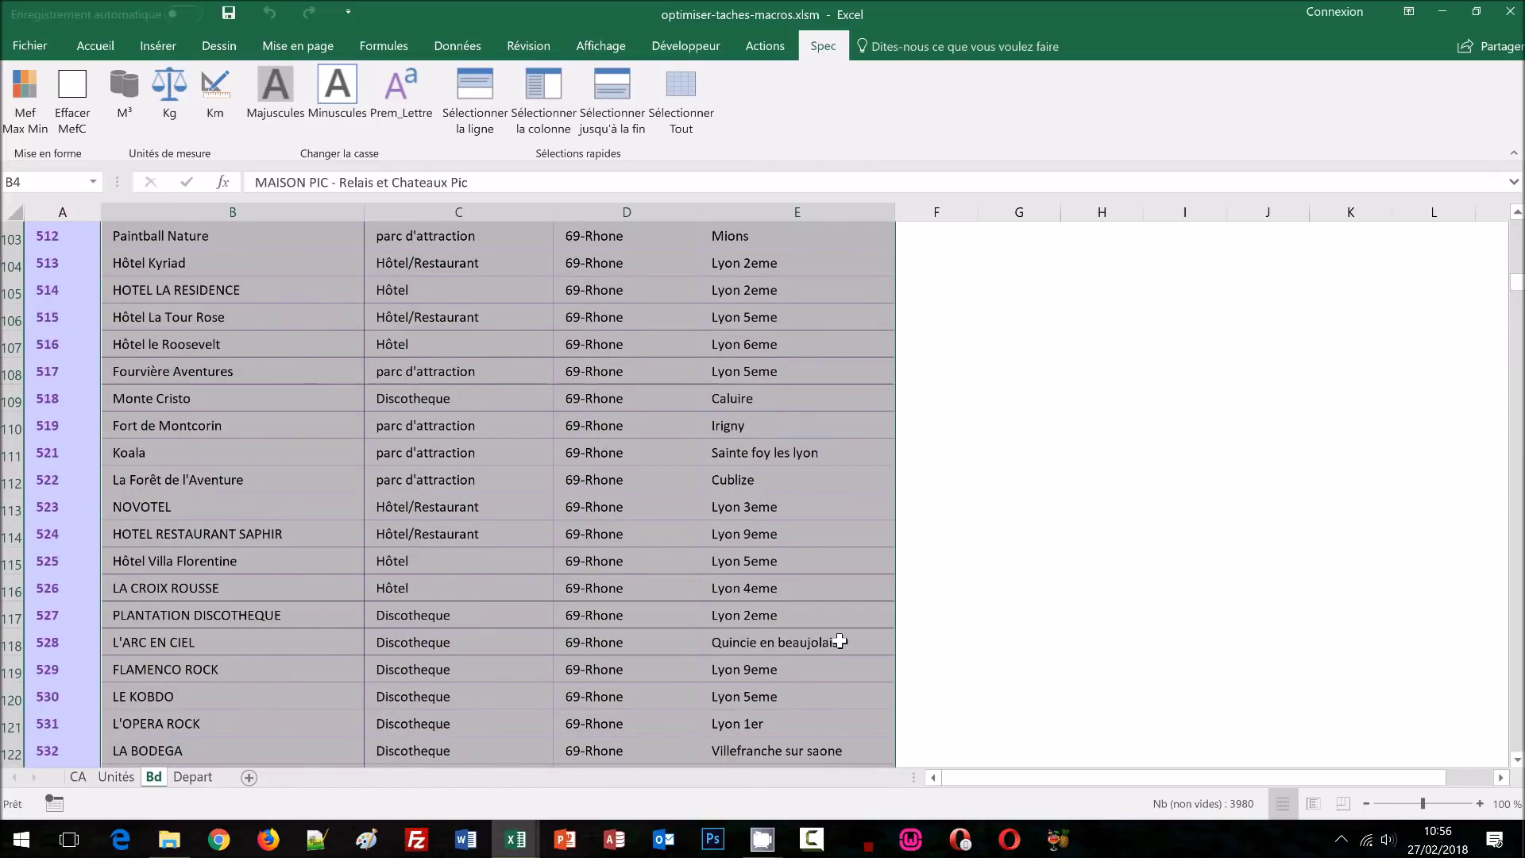
Step: Go back to the start of the sheet, run the Sélectionner Tout macro from cell C8, and select cell C6
key("ctrl+Home")
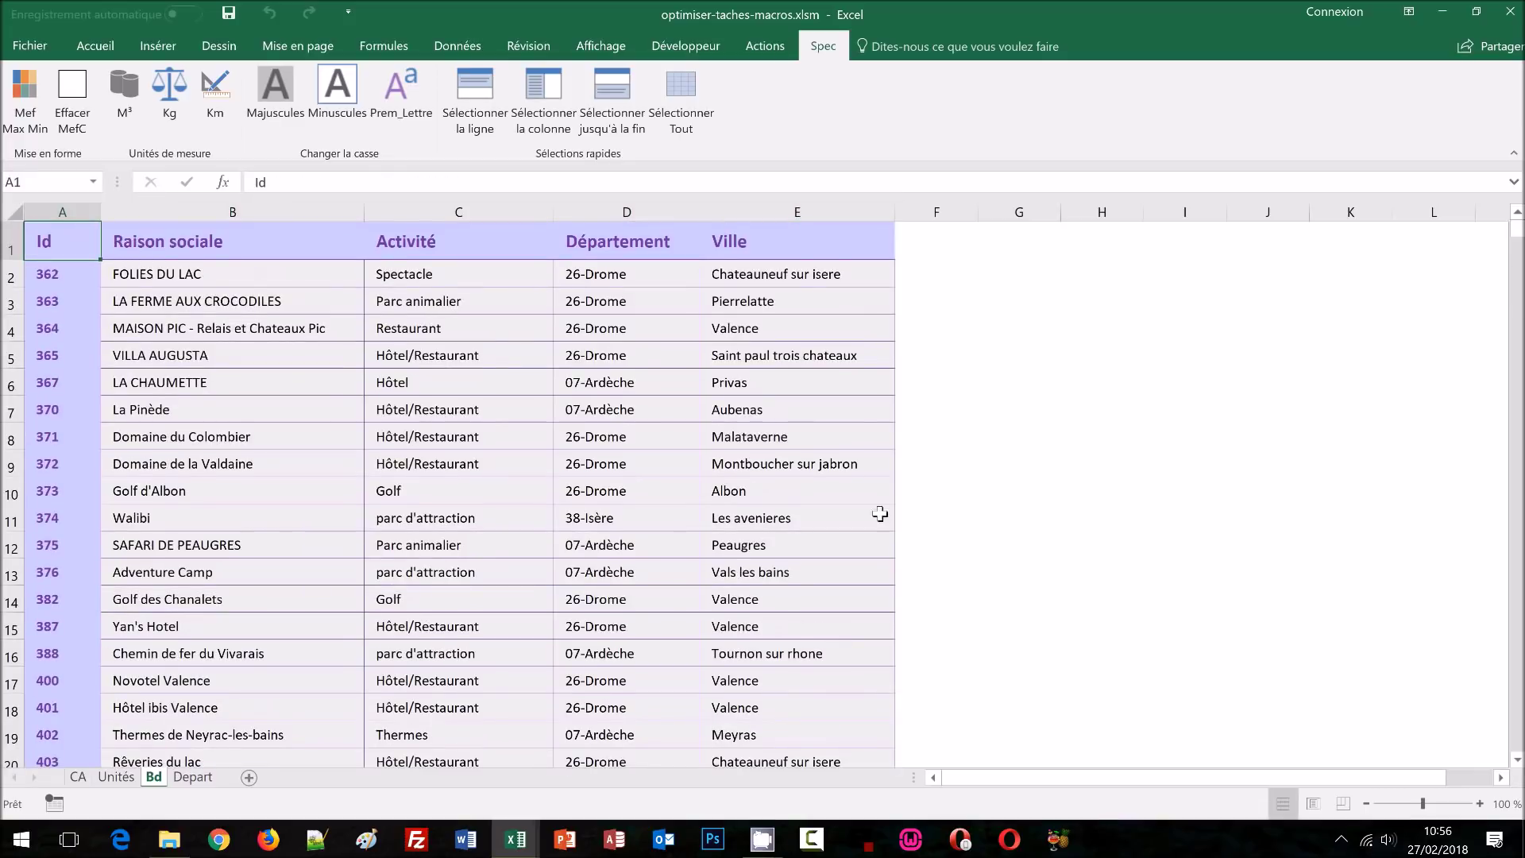
left_click(385, 447)
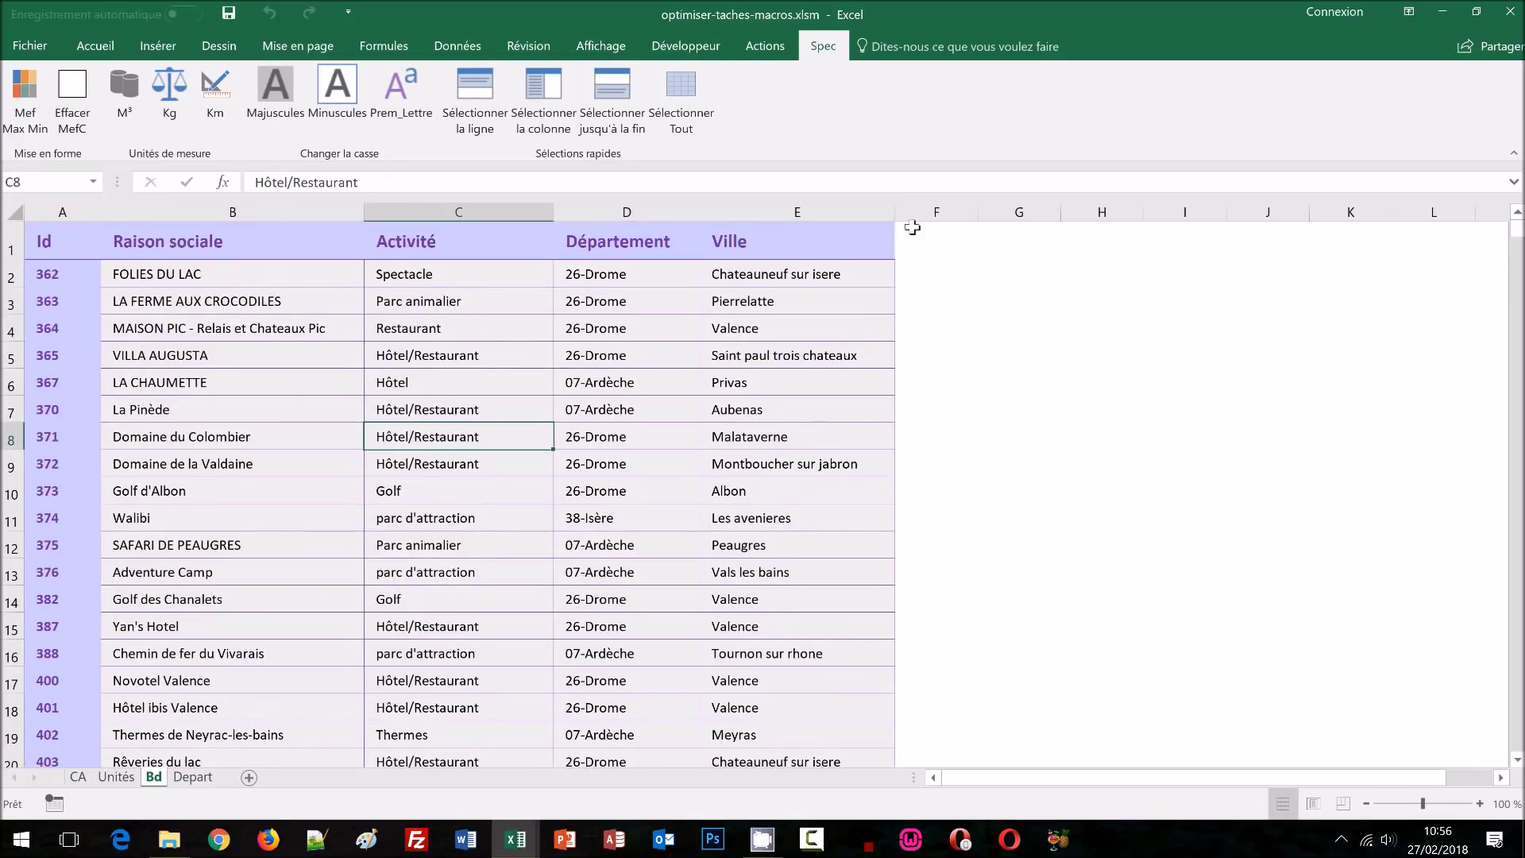
left_click(694, 112)
left_click(486, 388)
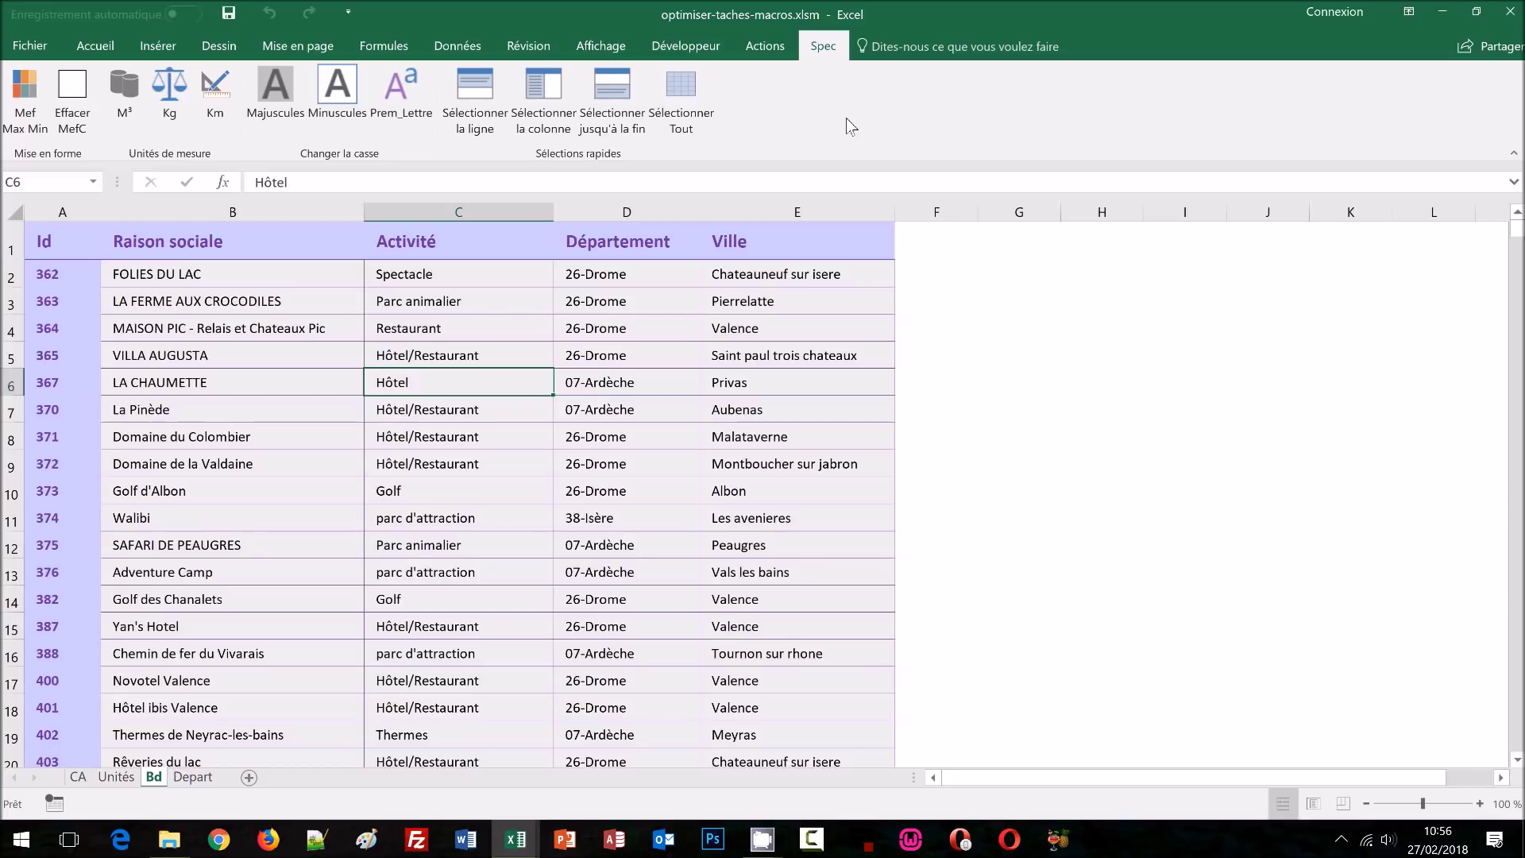
Step: Record a macro named atteindreFin in the personal macro workbook that jumps to the last used cell of the sheet
left_click(694, 48)
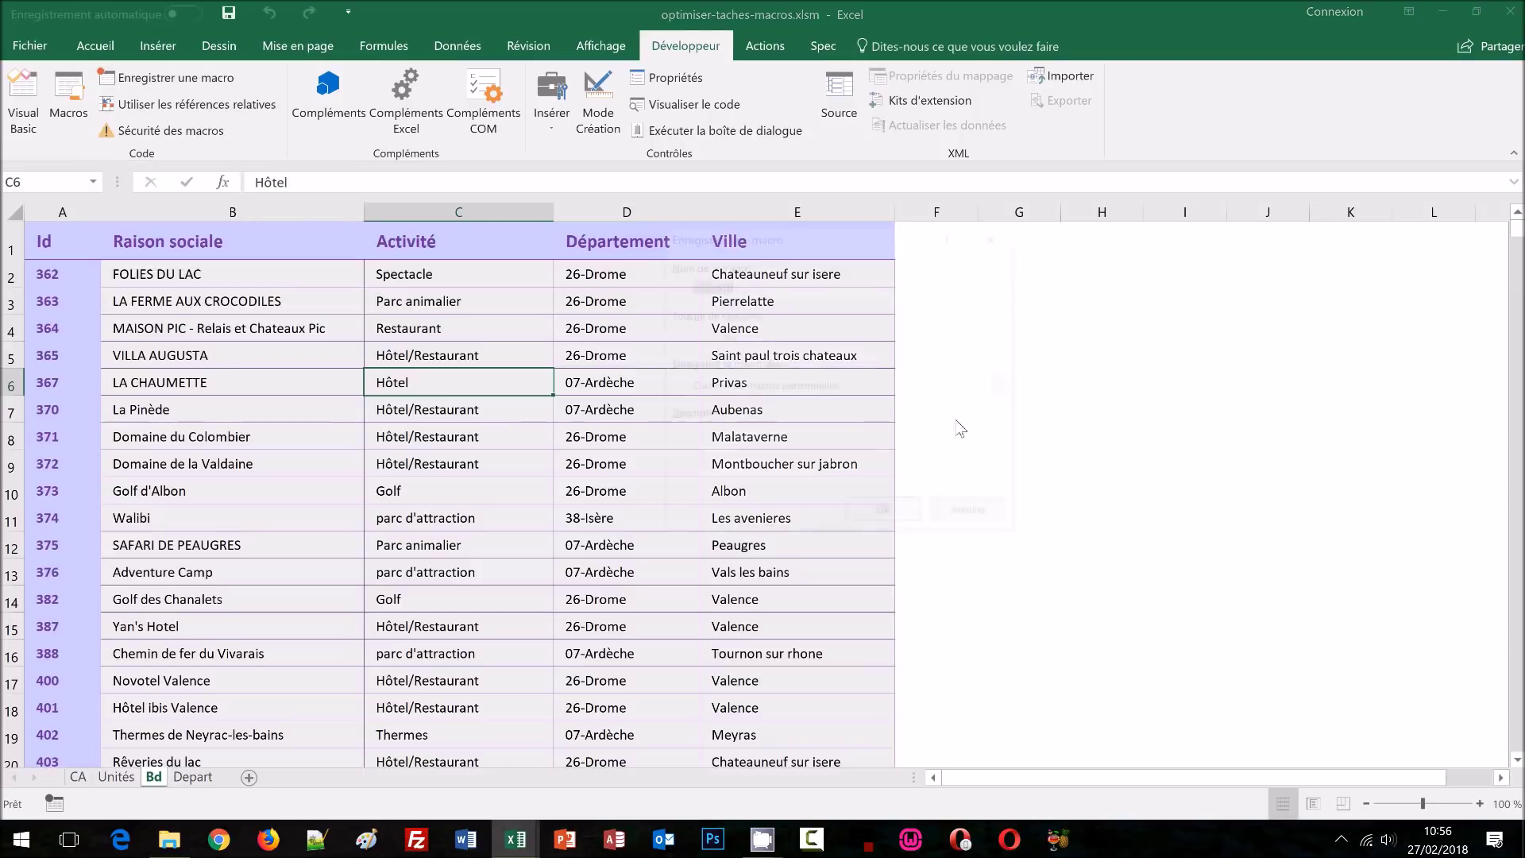
left_click(149, 88)
type("atteindreF")
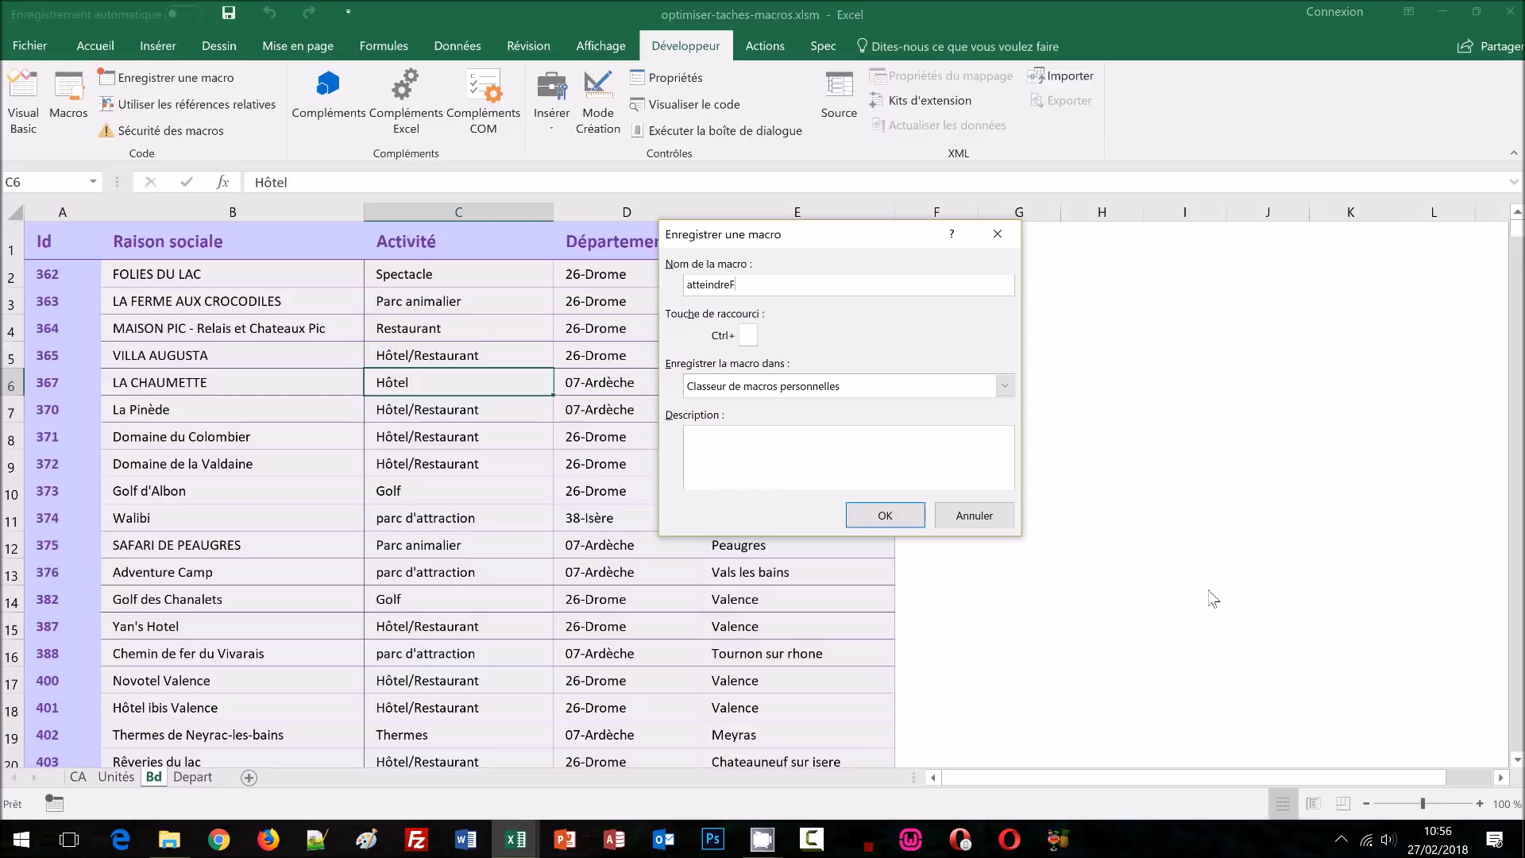
type("in")
left_click(883, 516)
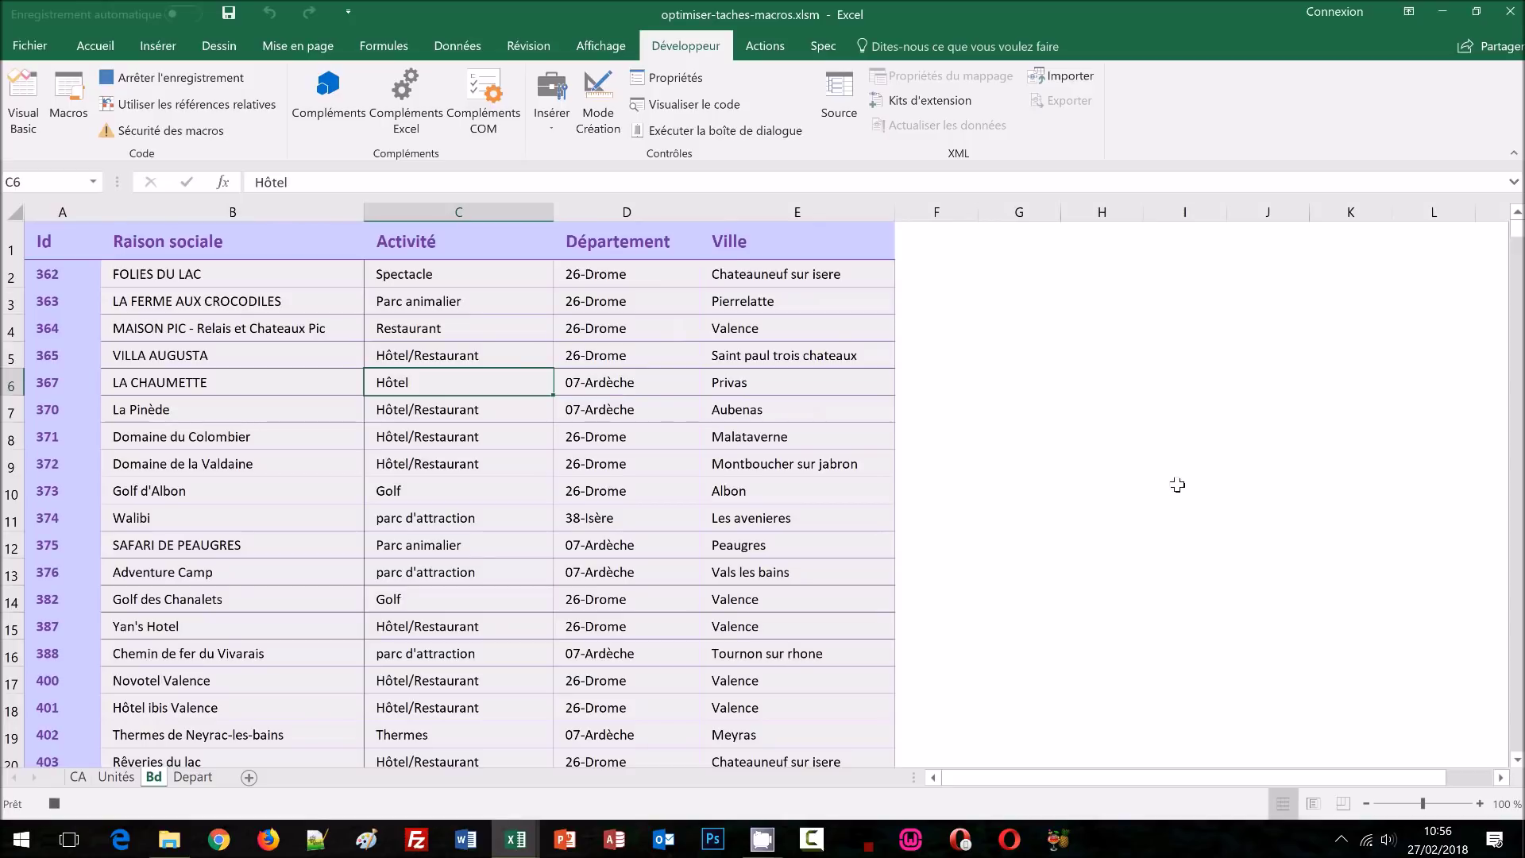
key("ctrl+End")
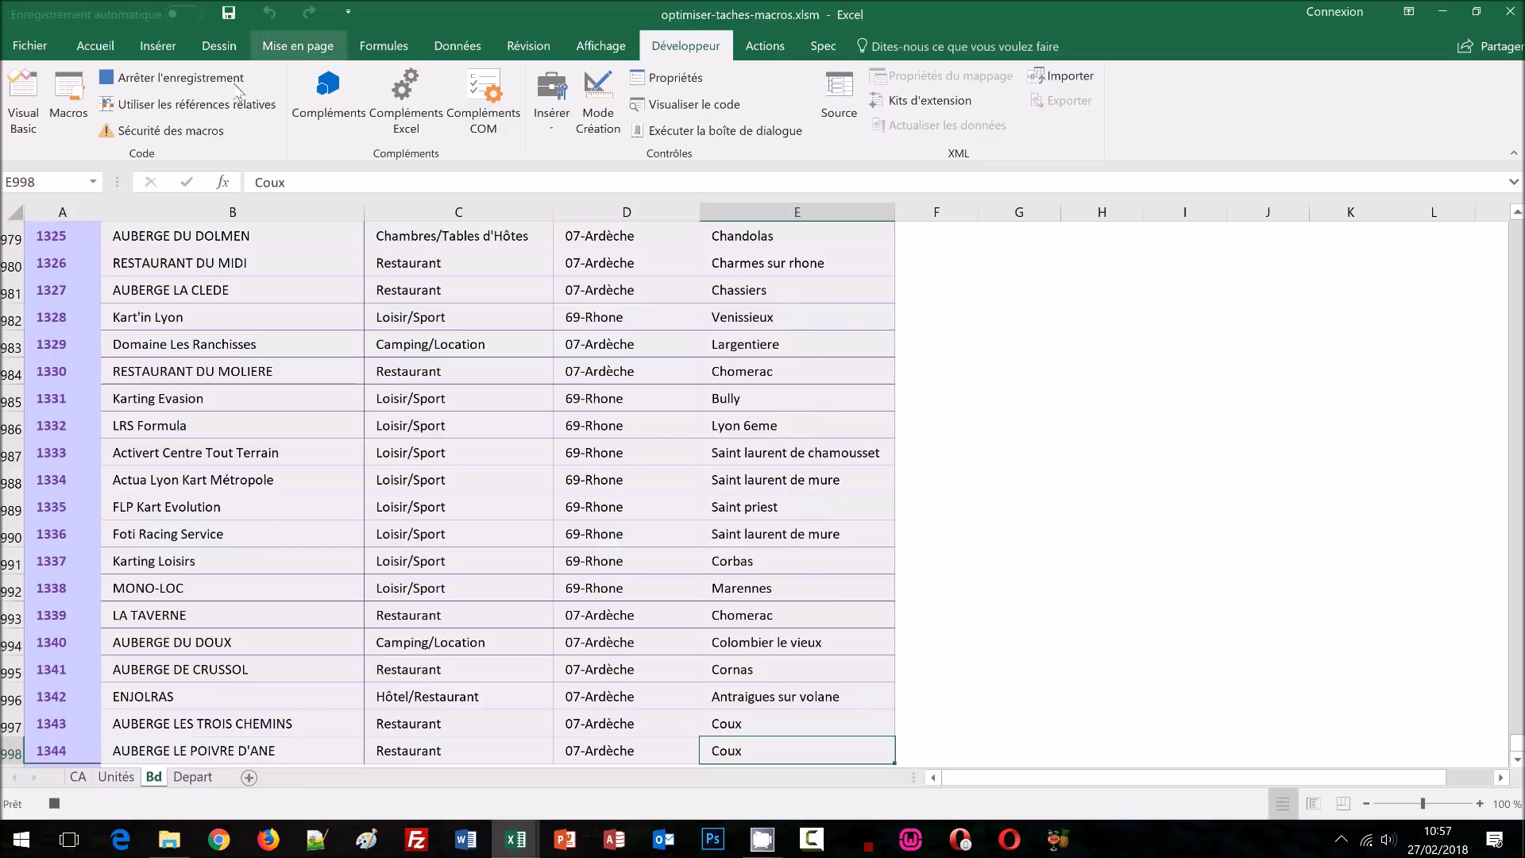
left_click(197, 83)
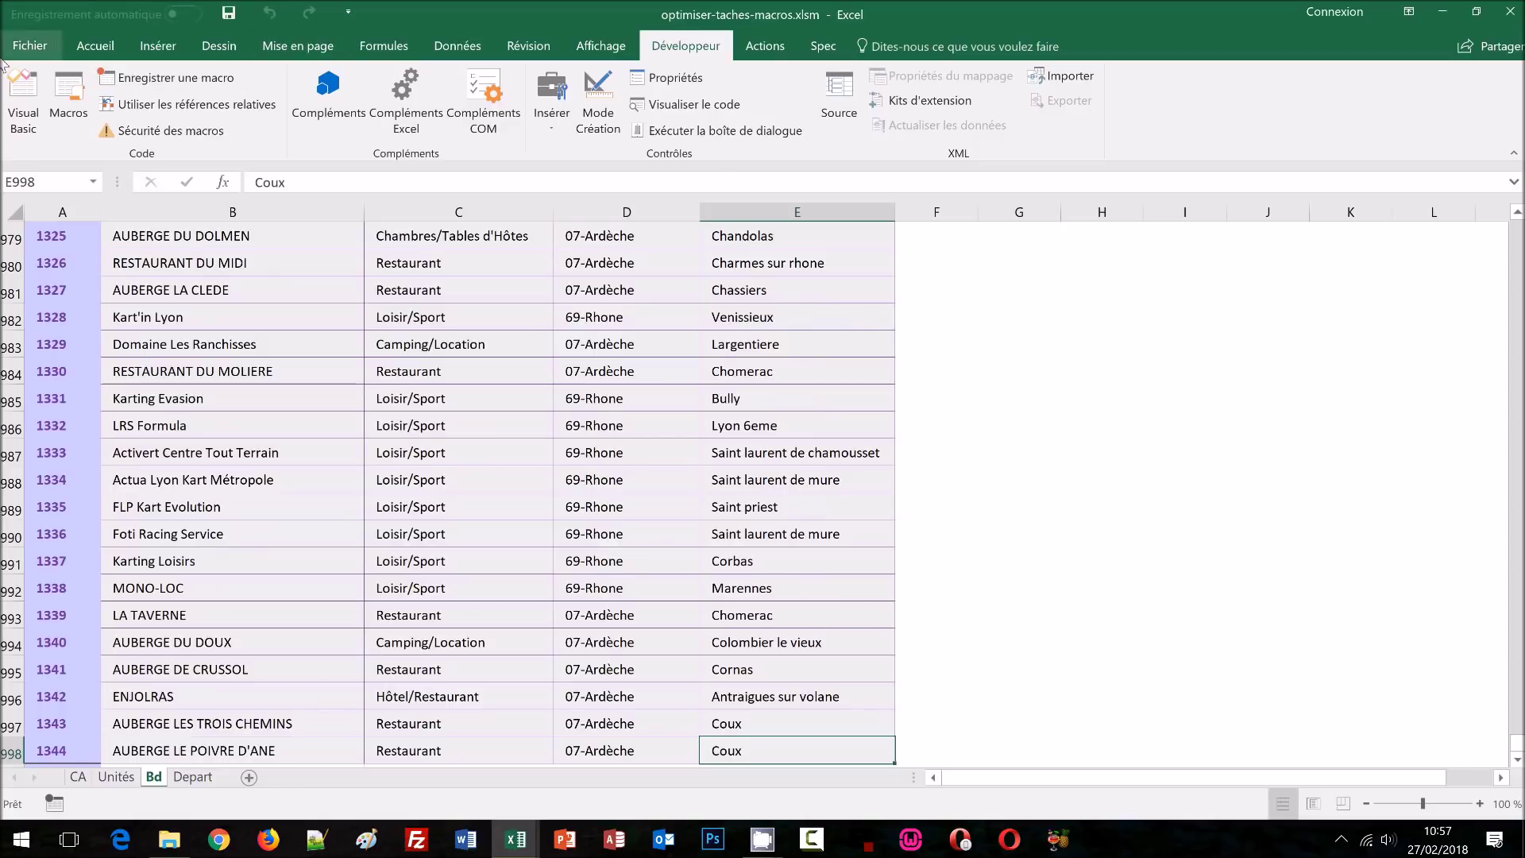
Step: Record a macro named atteindreDebut in the personal macro workbook that returns to the first cell of the sheet
left_click(140, 84)
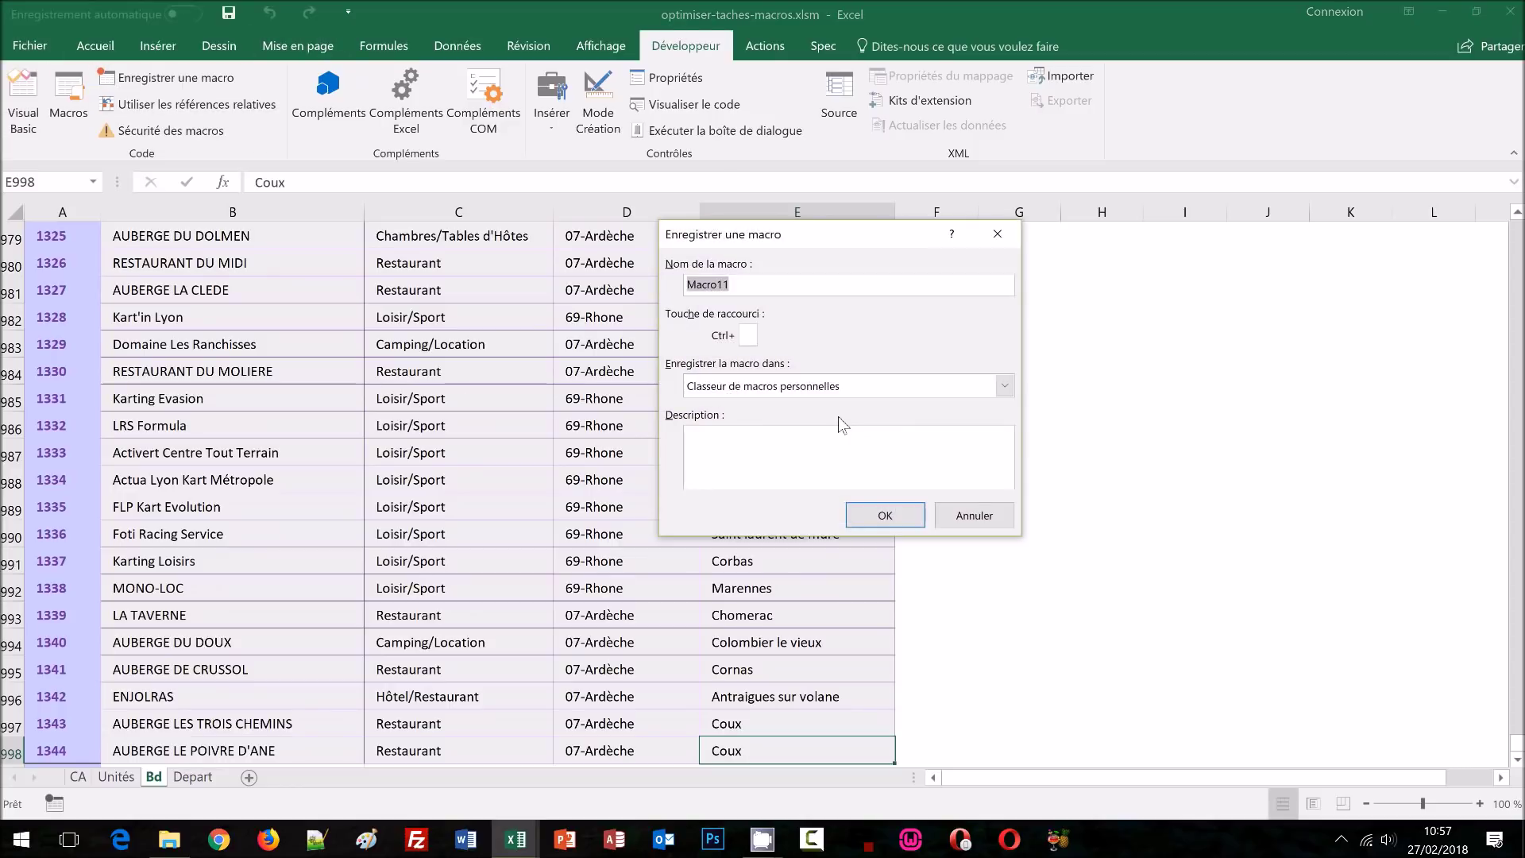
type("atte")
type("indreDebut")
left_click(883, 514)
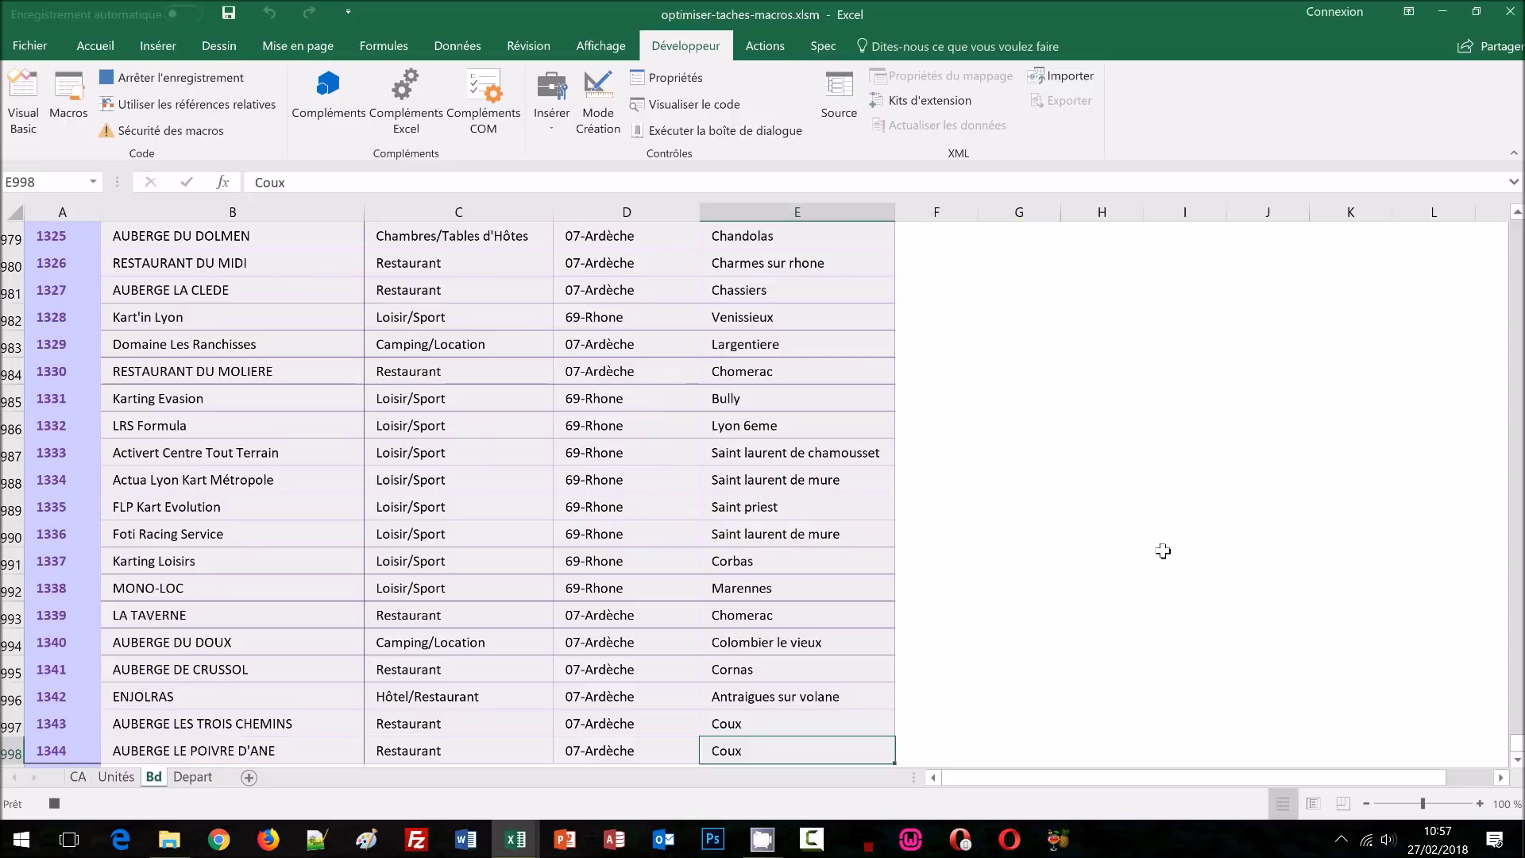
key("ctrl+Home")
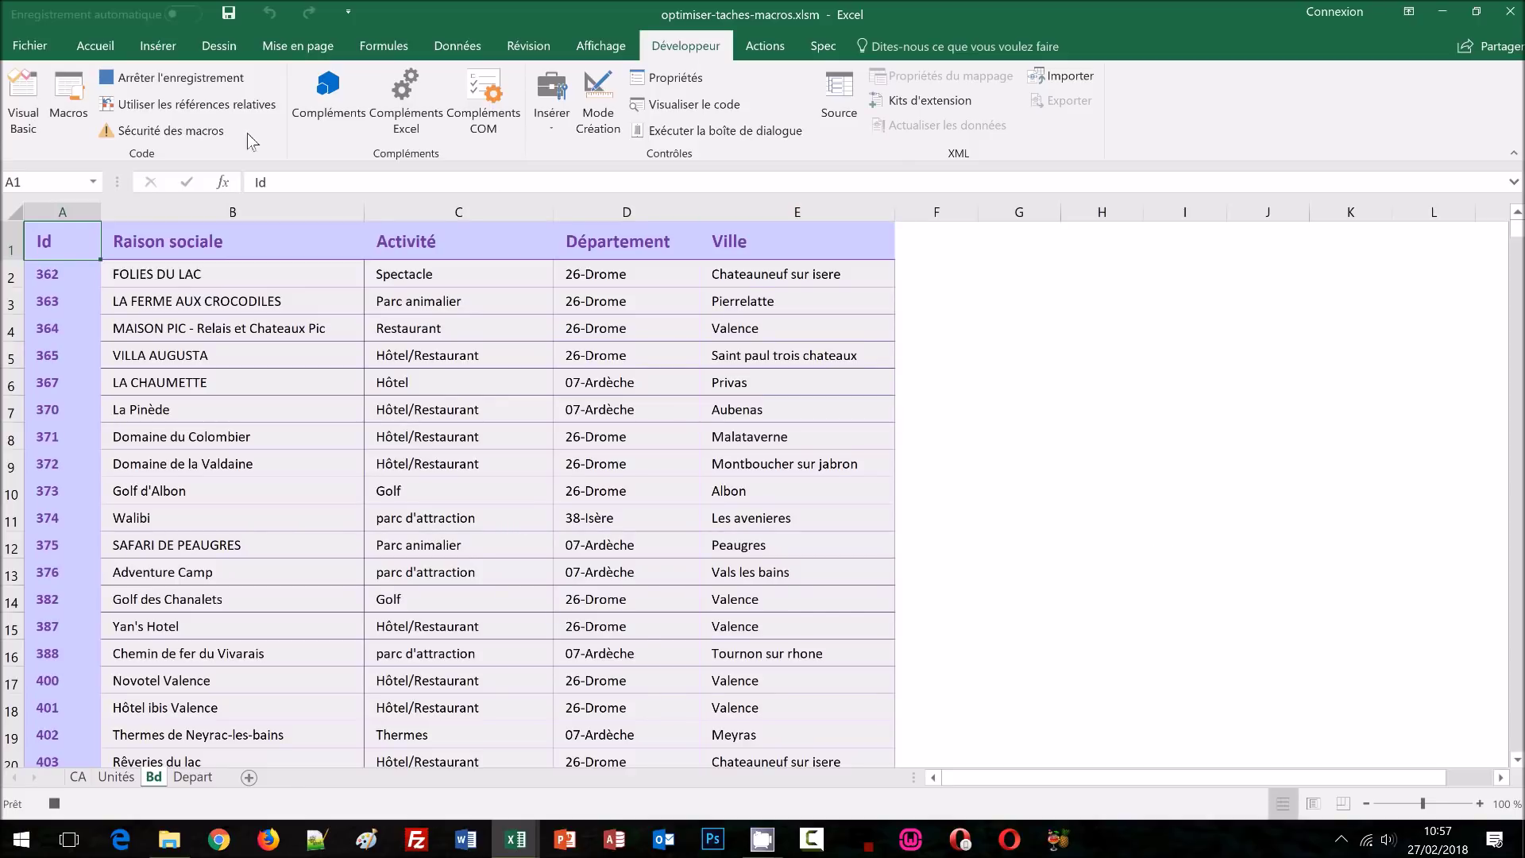
left_click(182, 83)
Step: Customize the ribbon by adding the personal macros atteindreDebut and atteindreFin to the Déplacements group of the Spec tab
right_click(1109, 130)
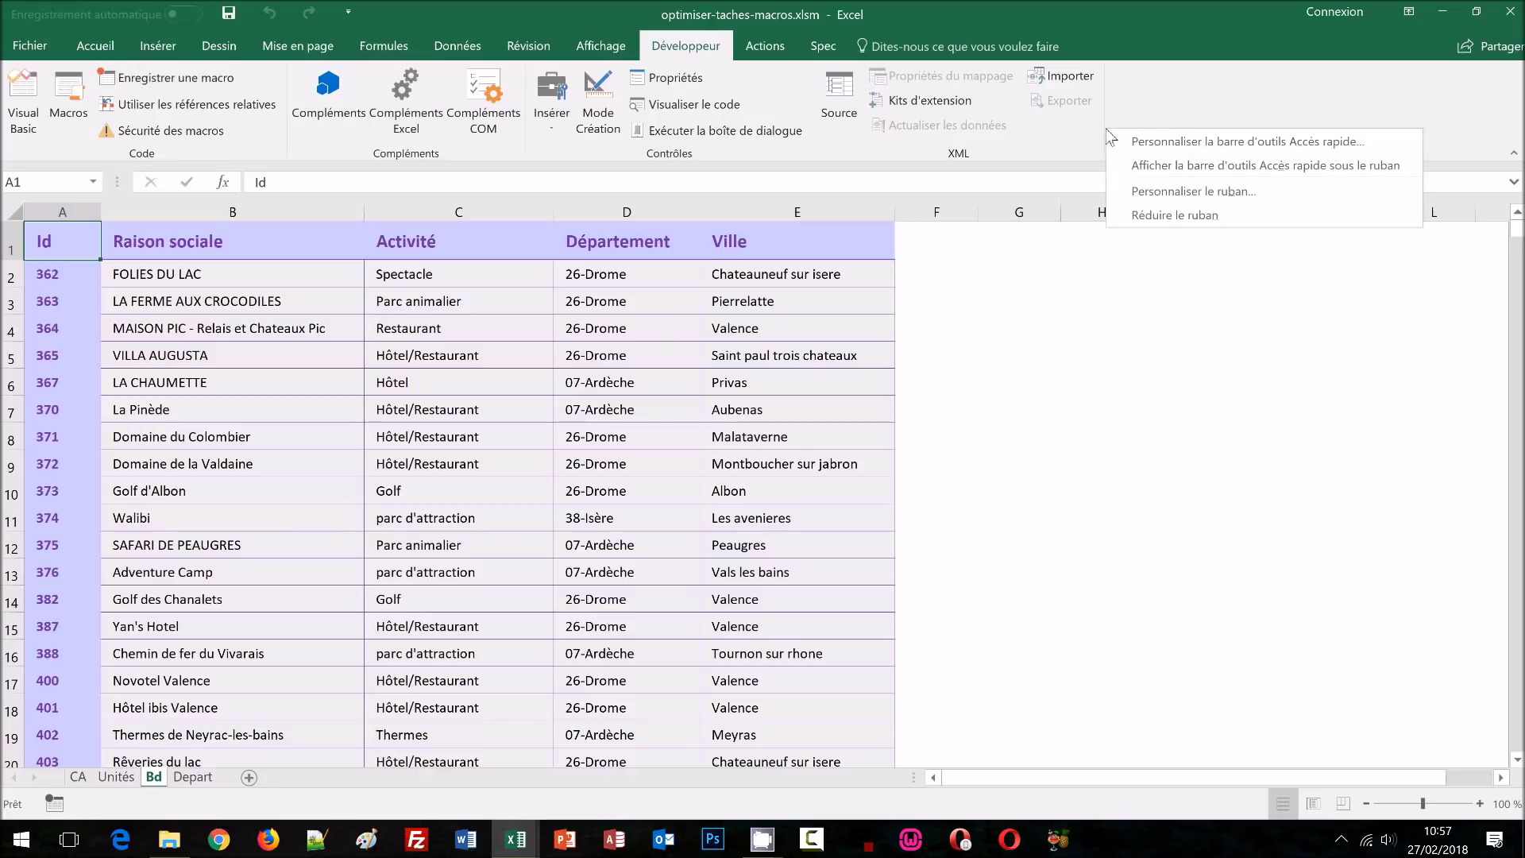
left_click(1194, 191)
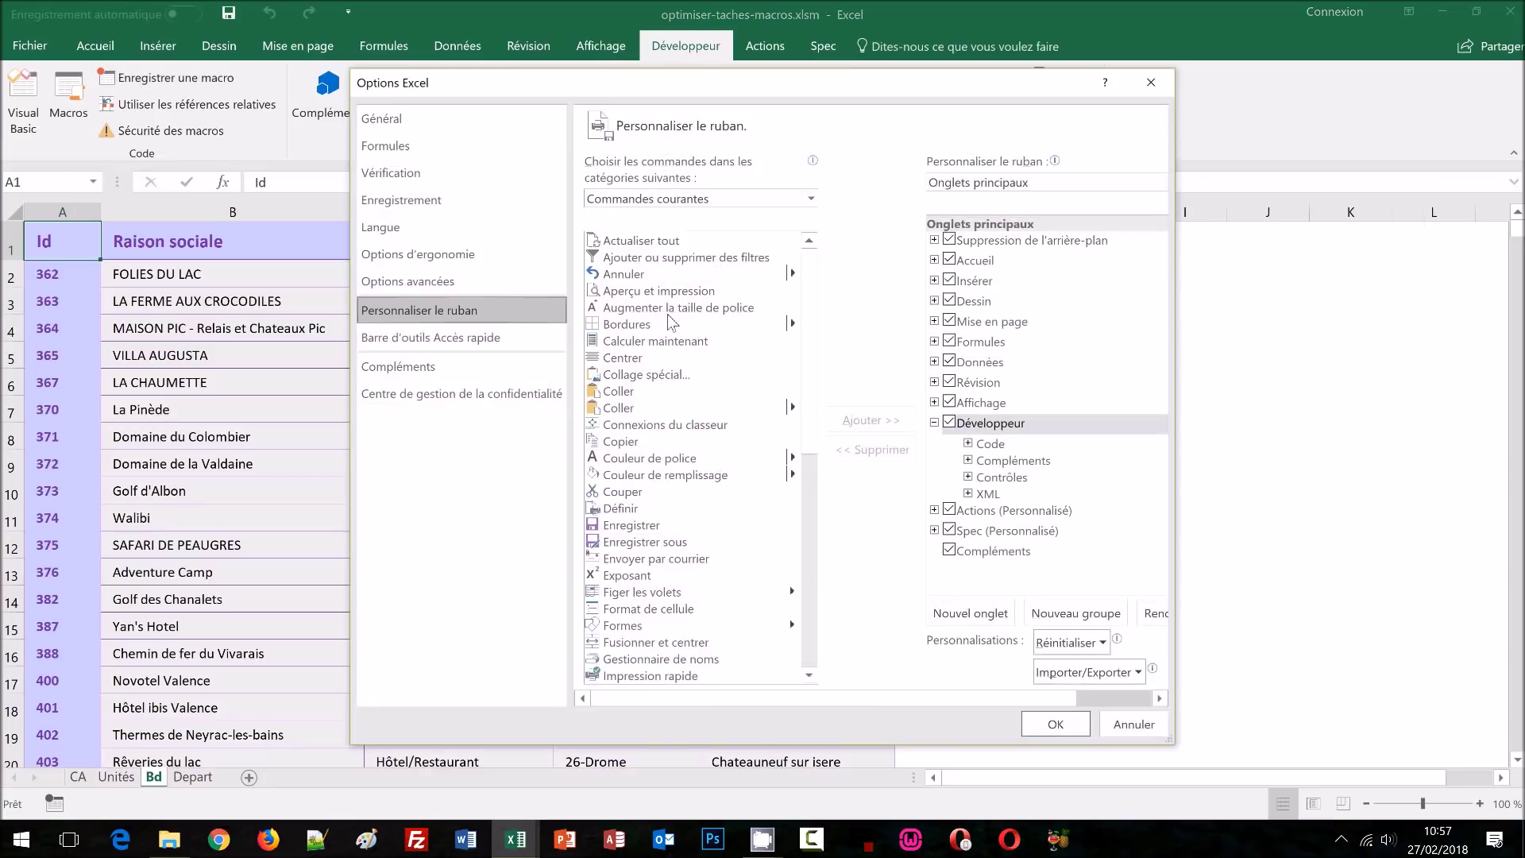
left_click(654, 199)
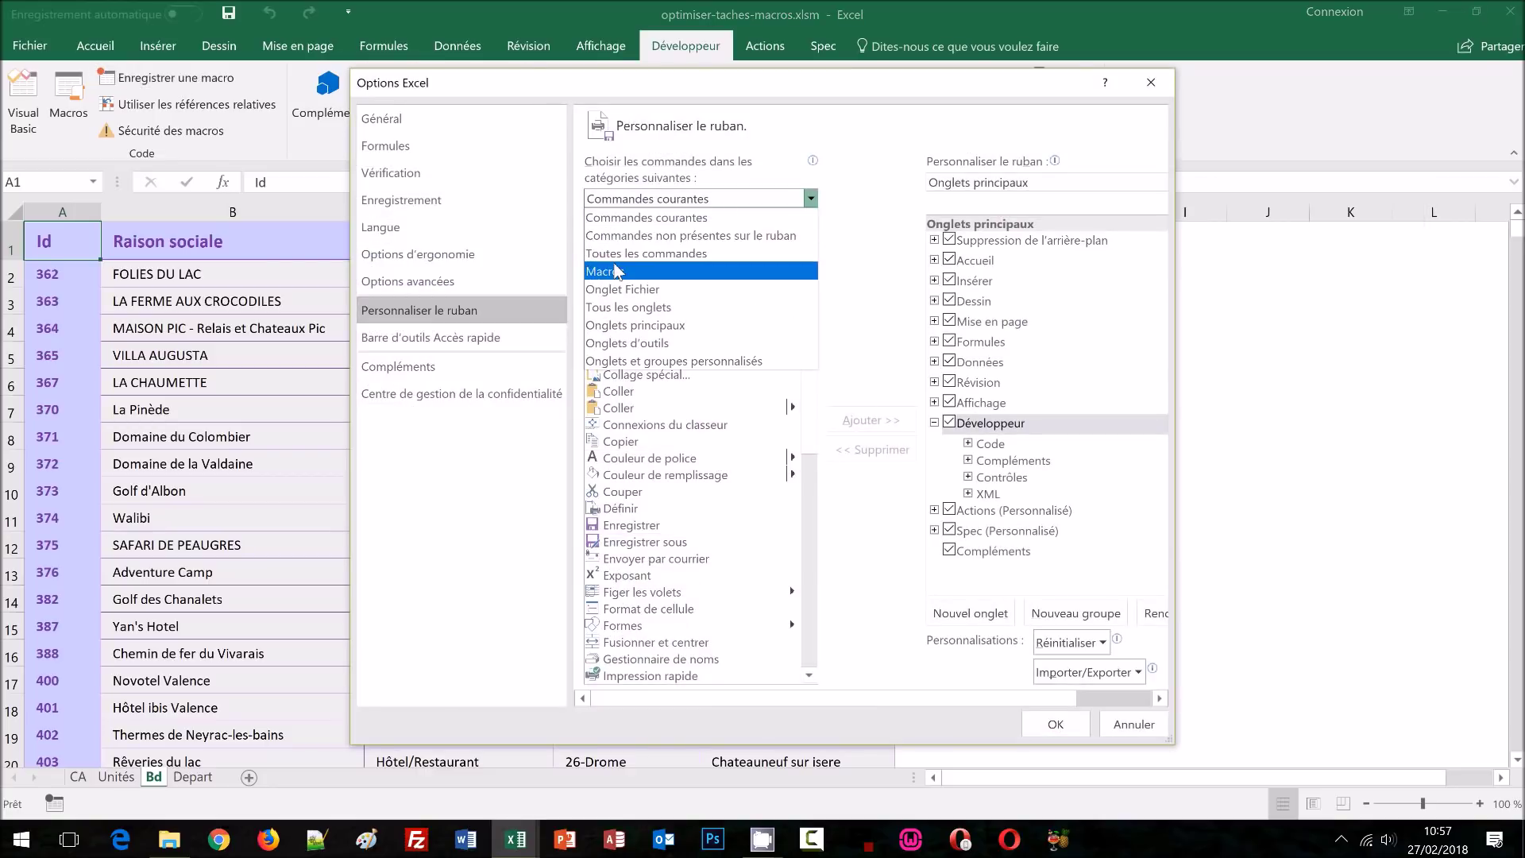
left_click(617, 273)
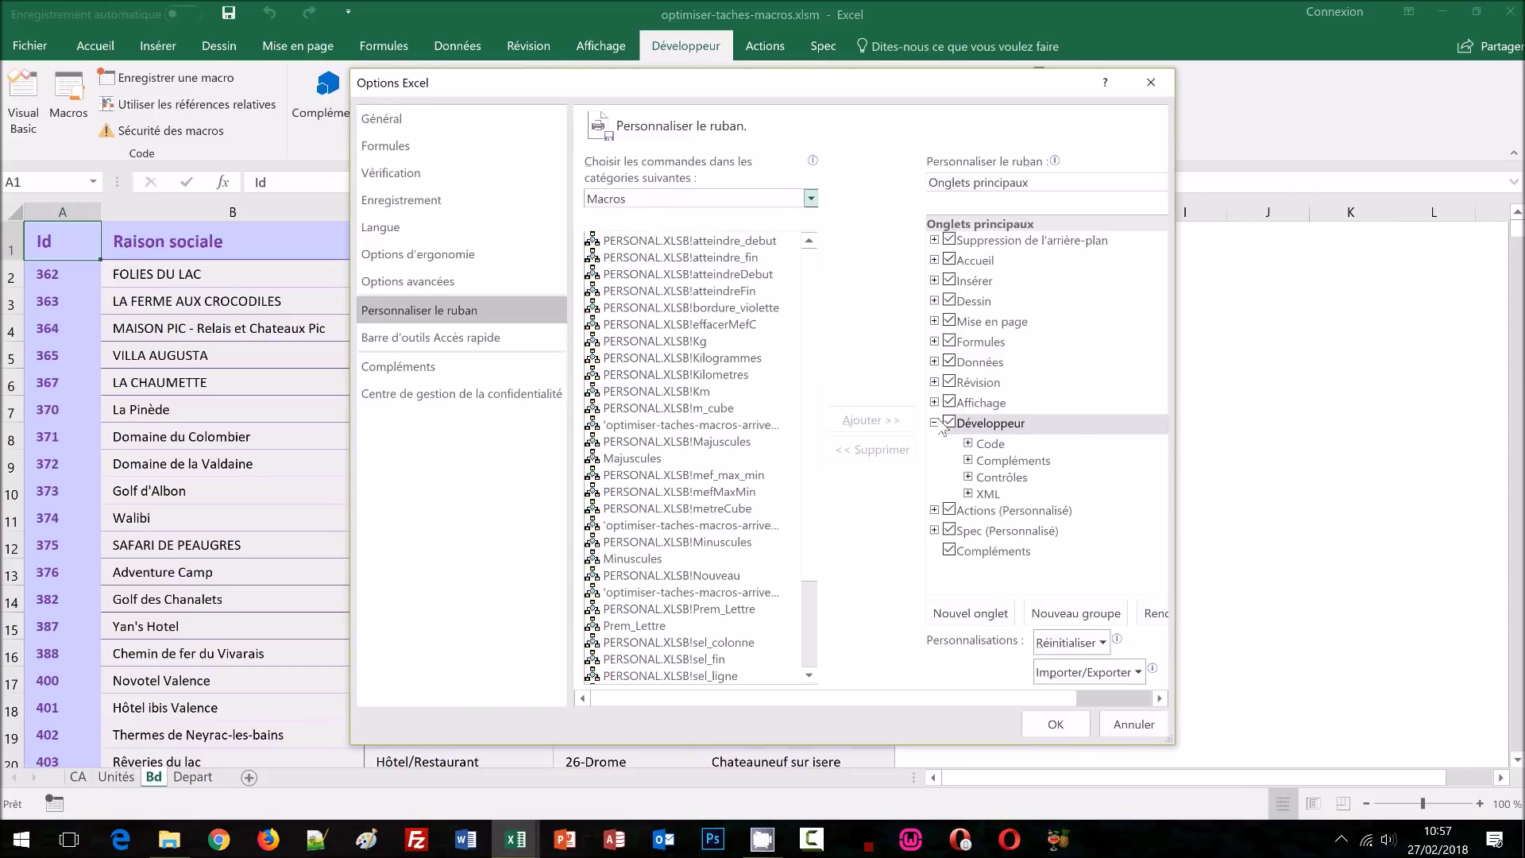
left_click(935, 423)
left_click(935, 463)
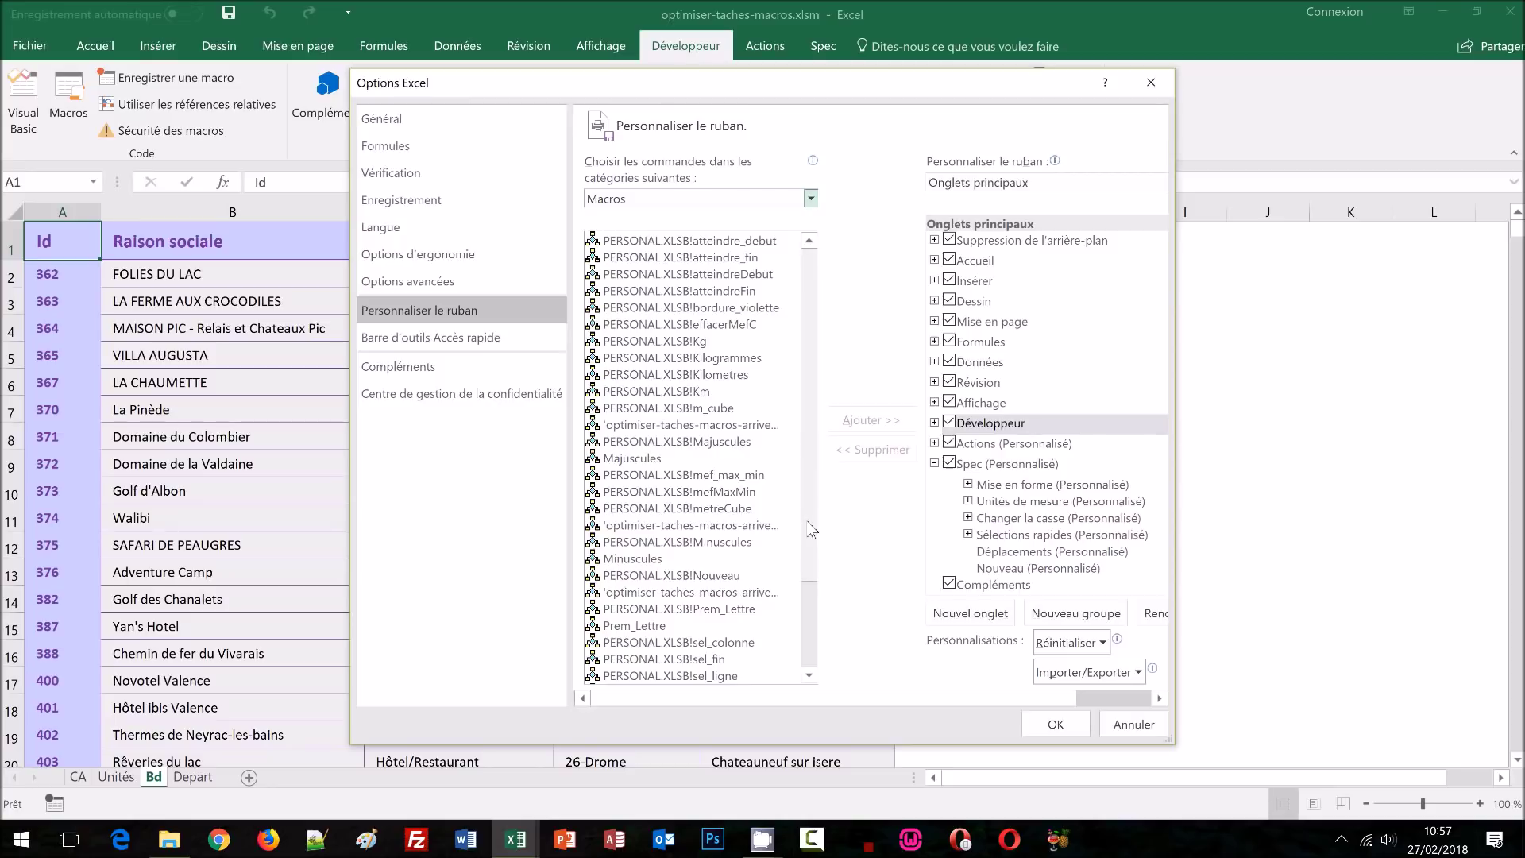
left_click(739, 274)
left_click_drag(705, 285, 1008, 565)
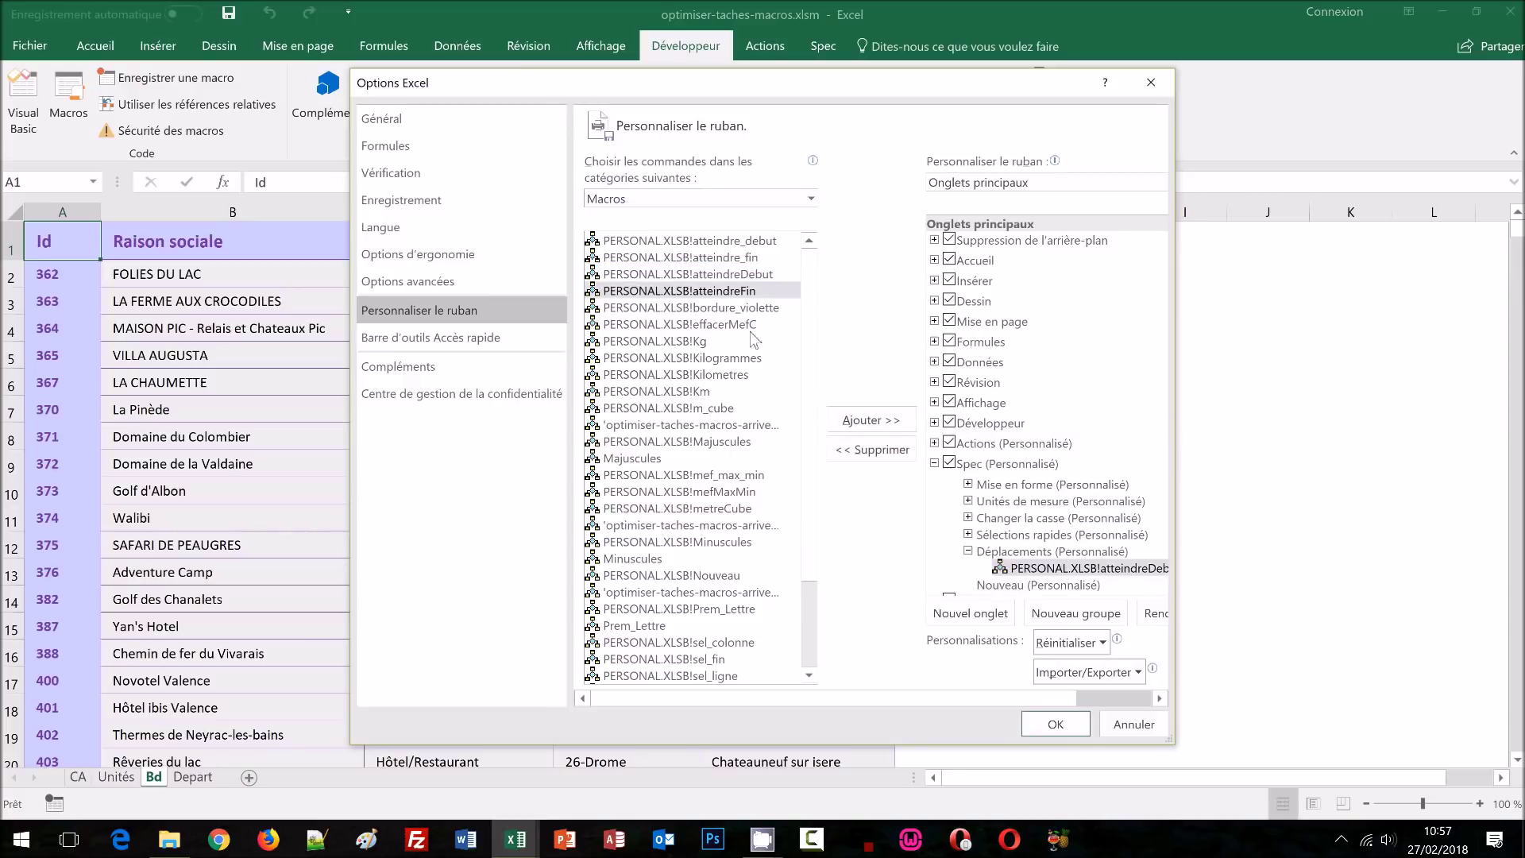
left_click_drag(726, 292, 1030, 562)
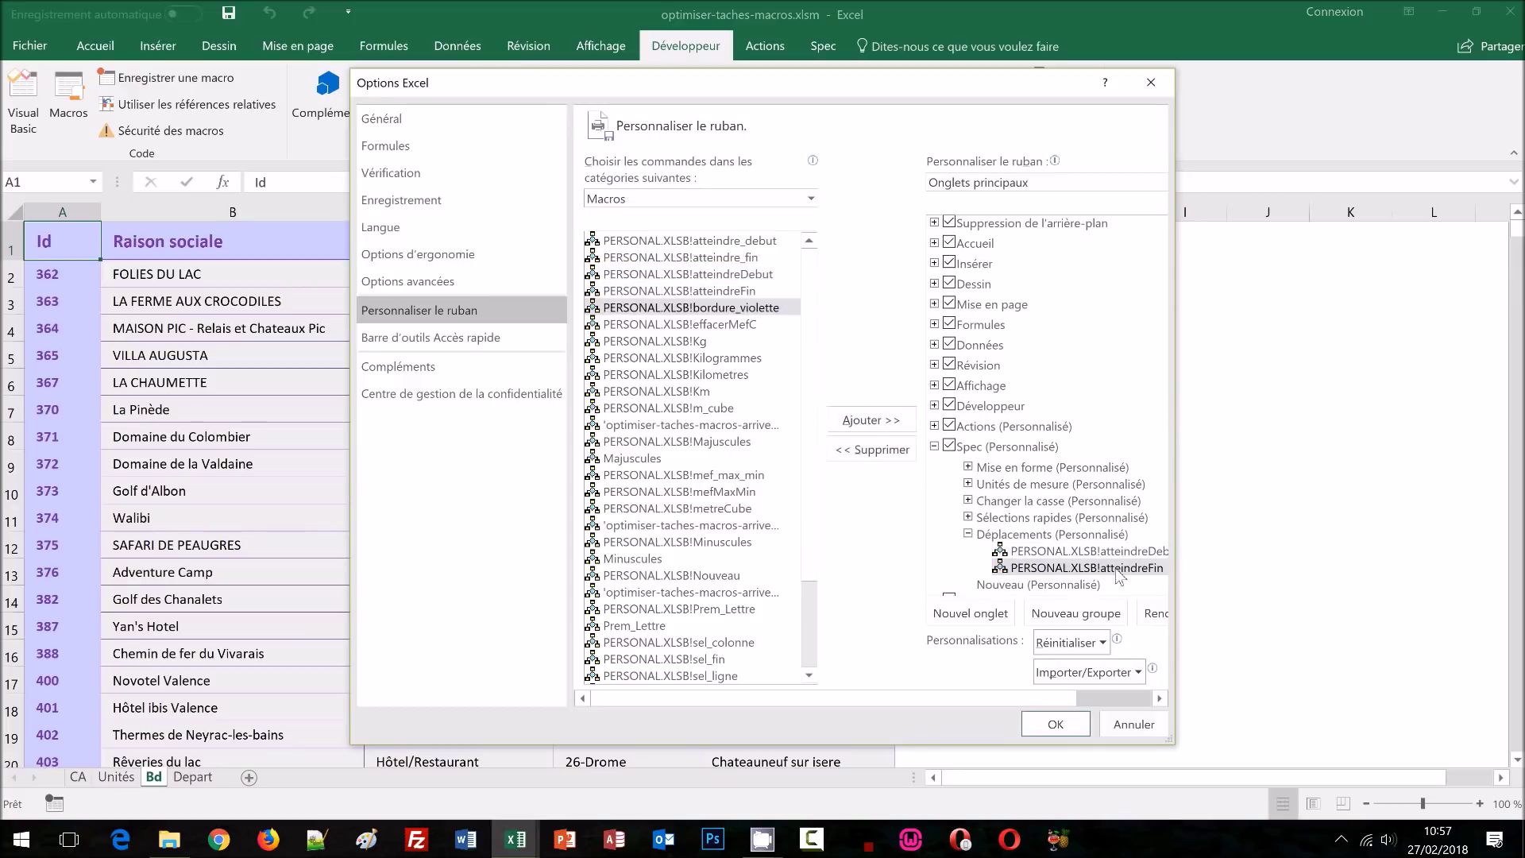
Step: Rename the atteindreDebut command as Remonter en haut and give it the blue up-arrow icon
left_click(1120, 552)
left_click_drag(1184, 738, 1298, 732)
left_click(1202, 626)
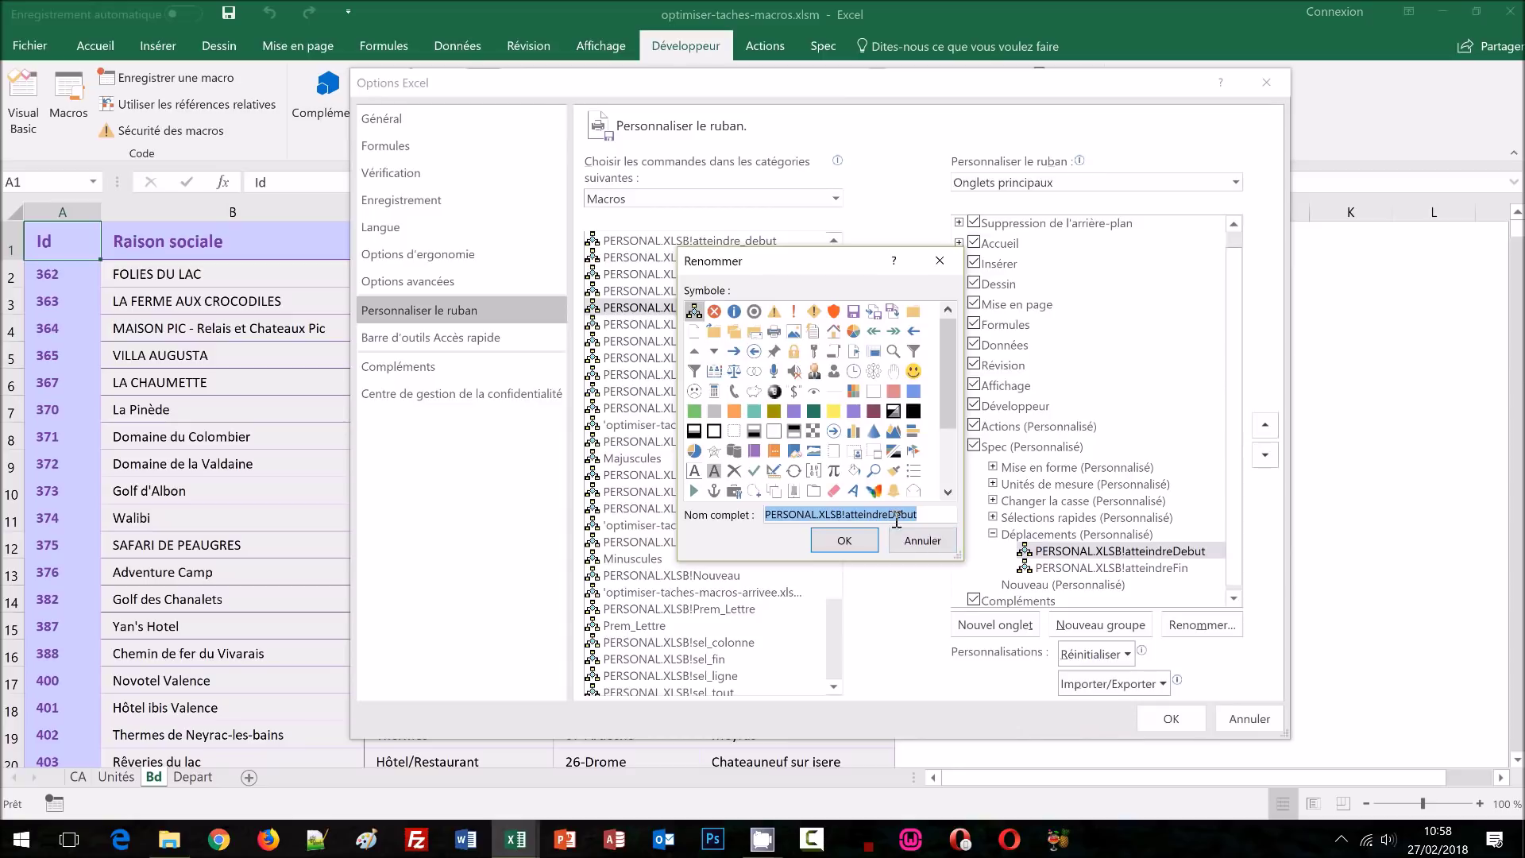
type("Remo")
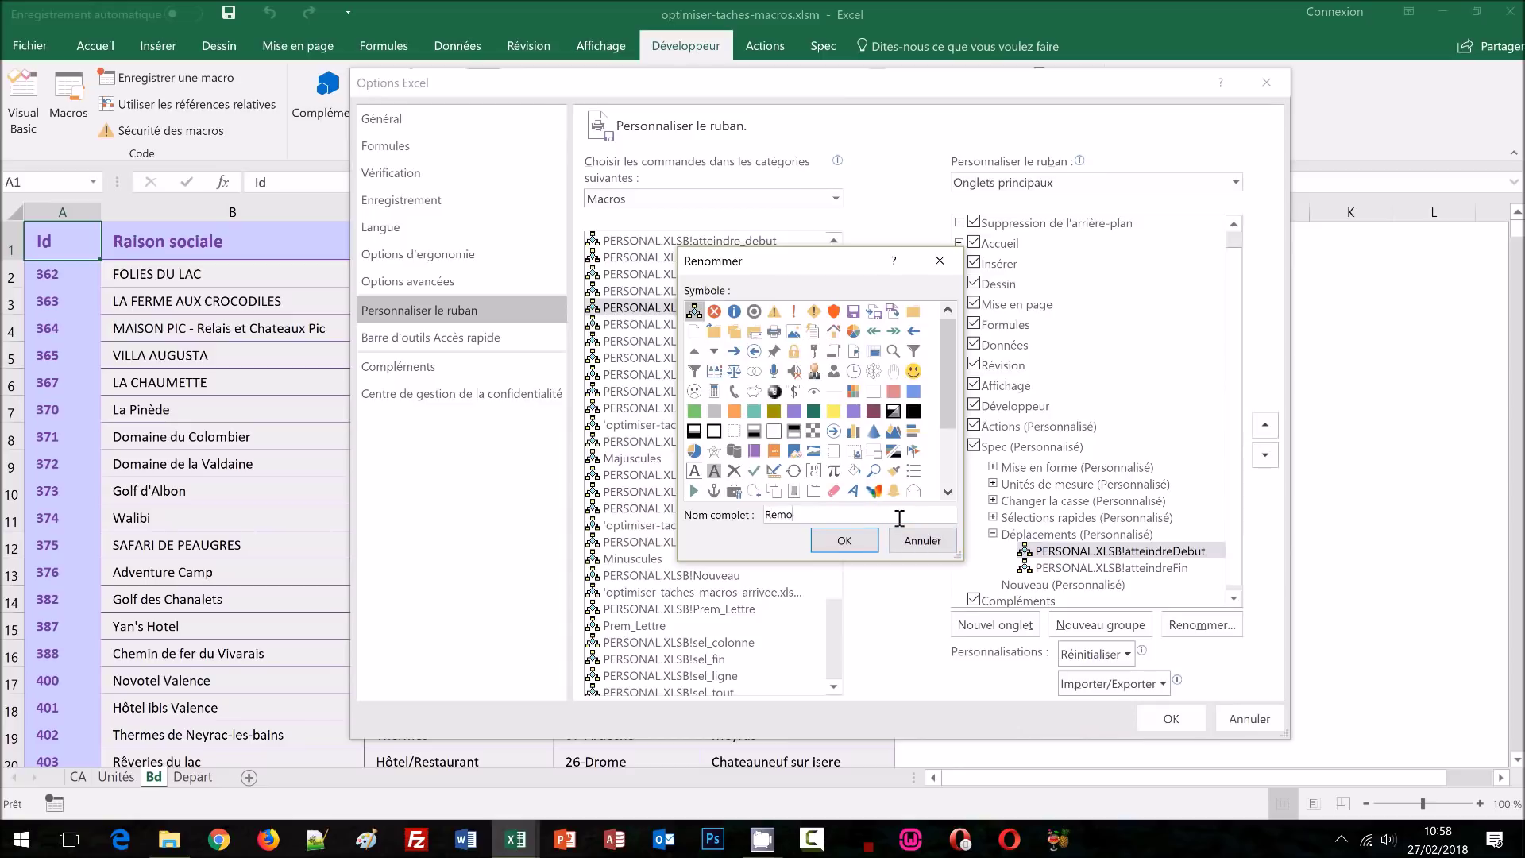
type("nter en haut")
left_click(948, 477)
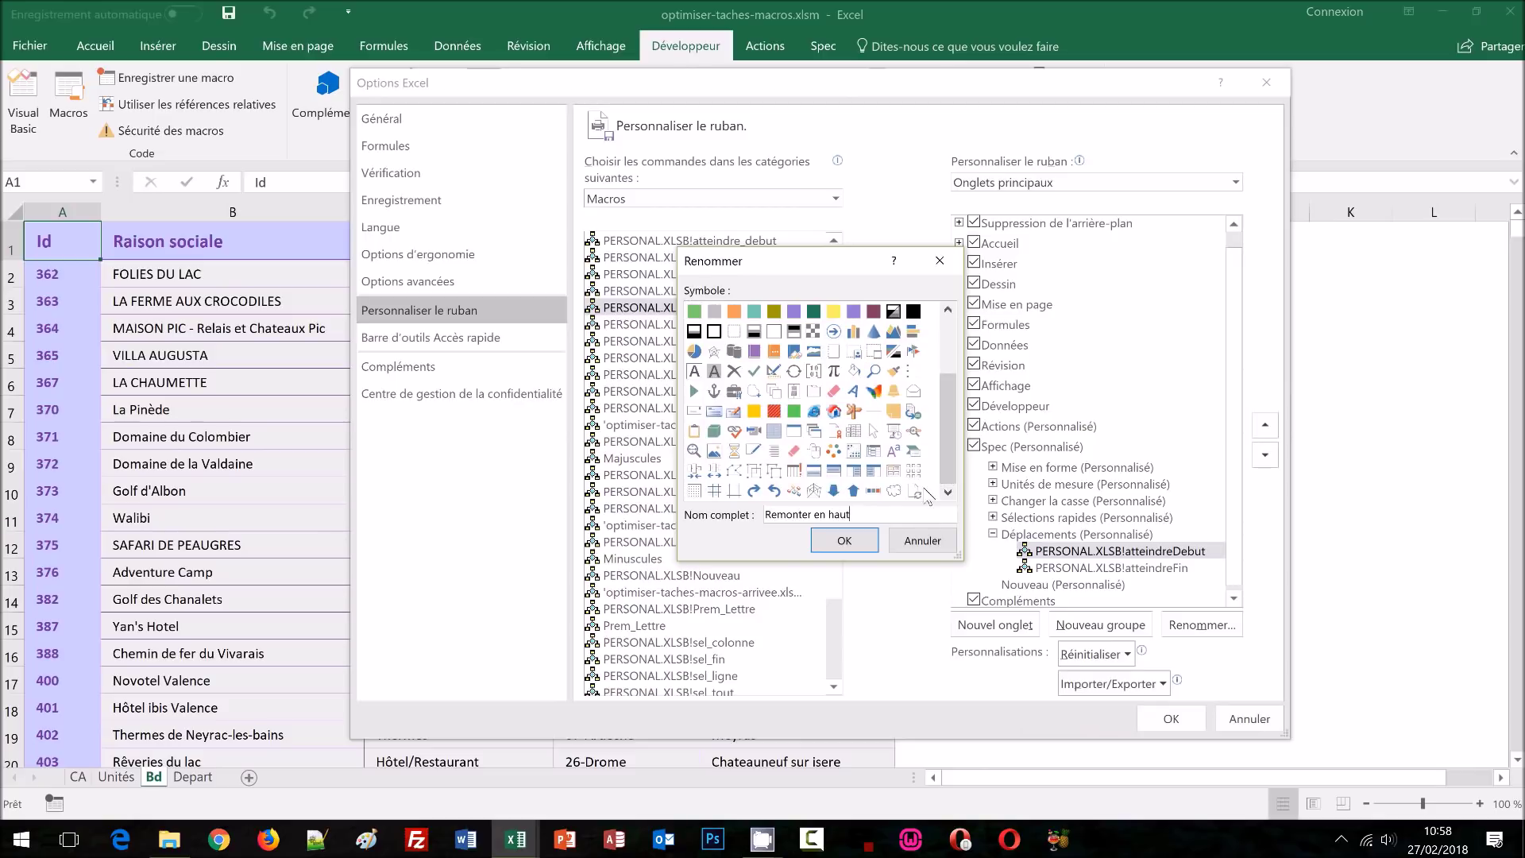
left_click(854, 490)
left_click(844, 541)
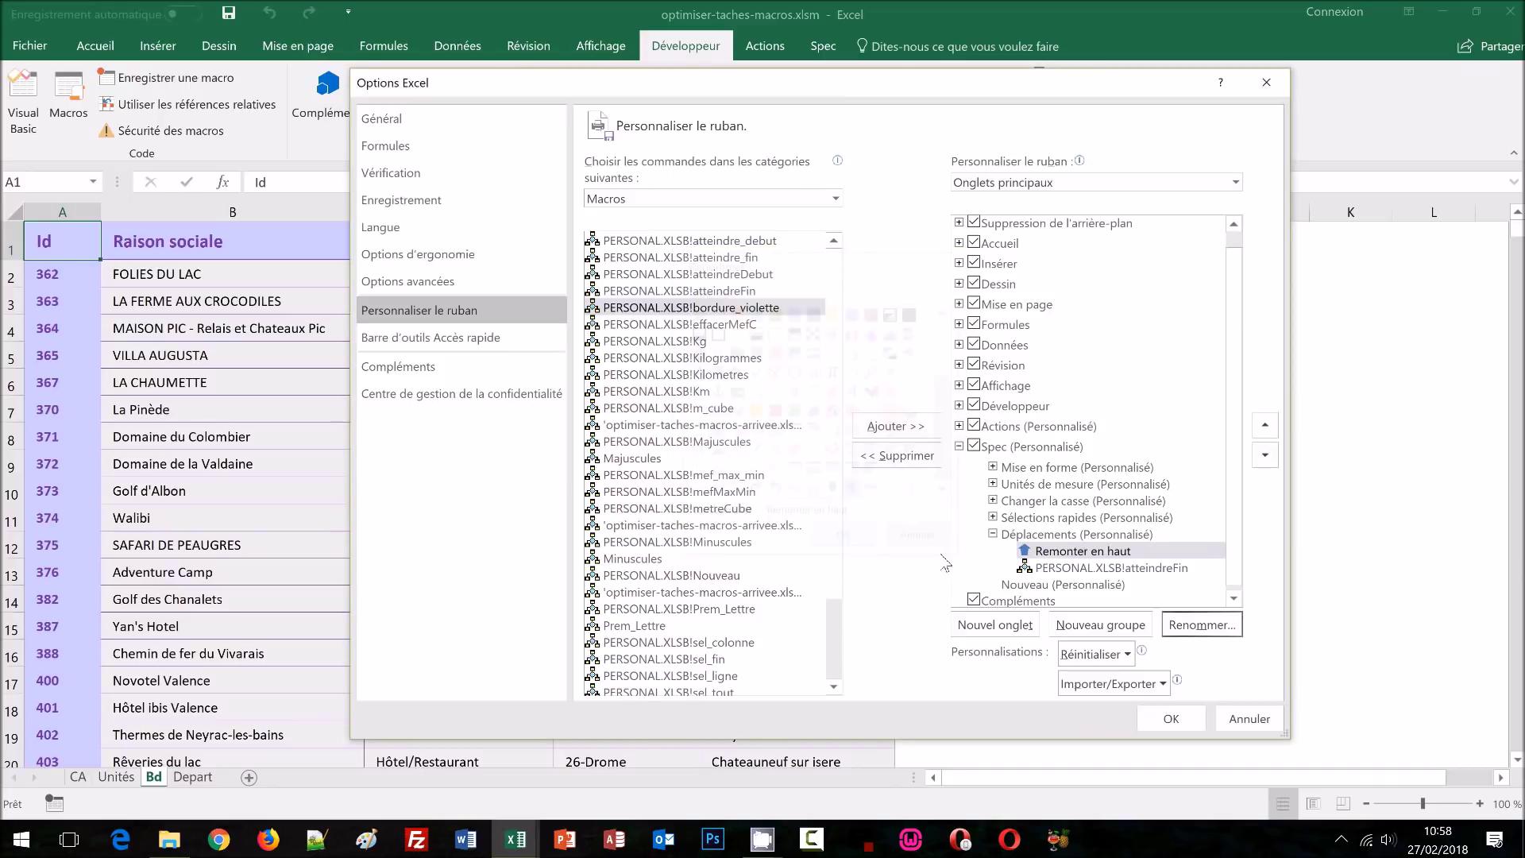
Step: Rename the atteindreFin command as Atteindre la fin with the blue down-arrow icon, and apply the ribbon customization
left_click(1154, 567)
left_click(1203, 626)
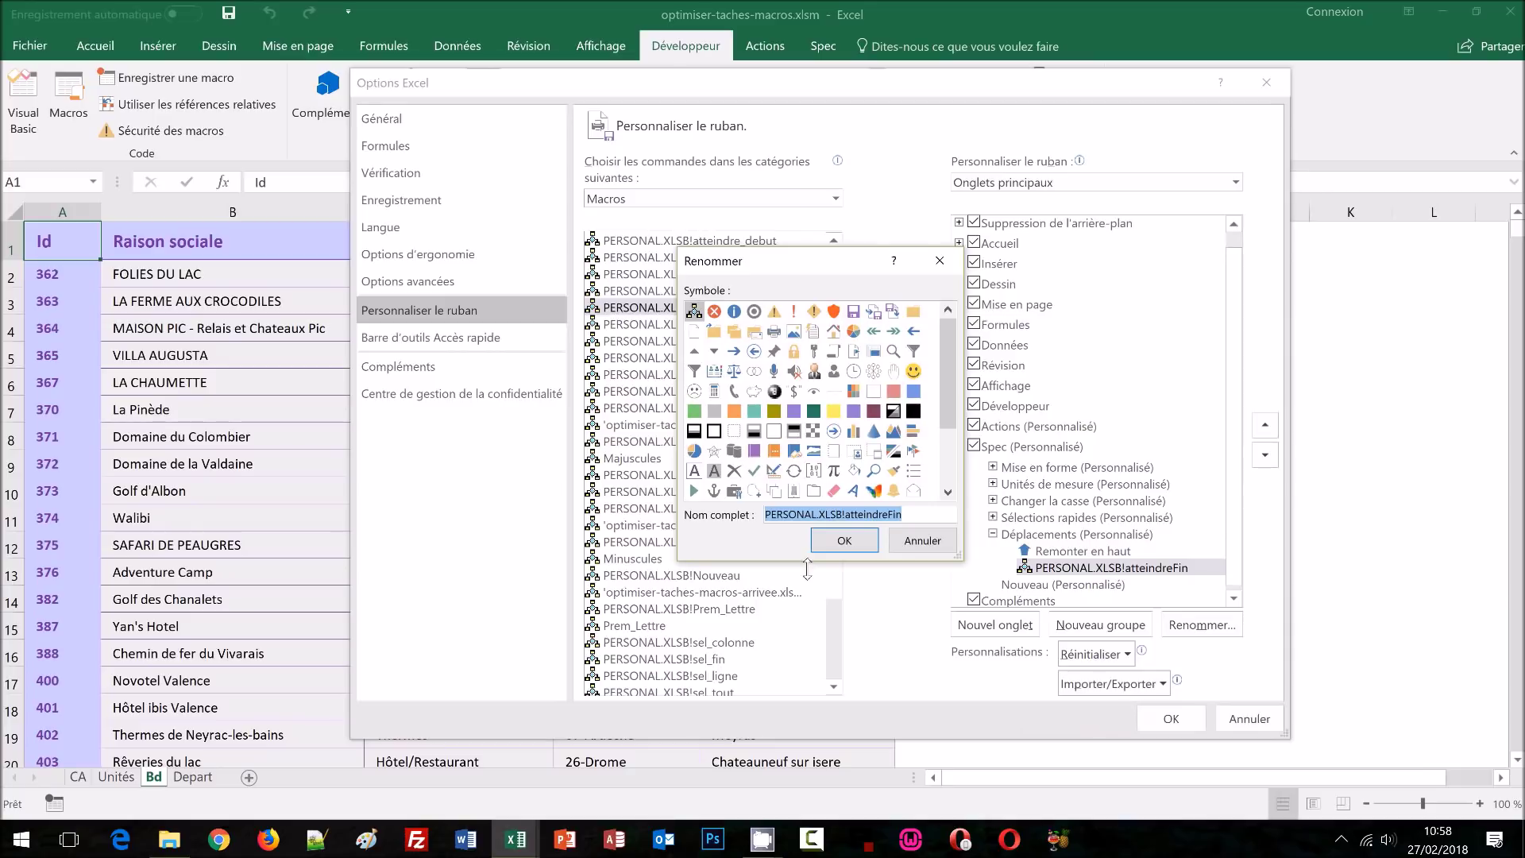
type("A")
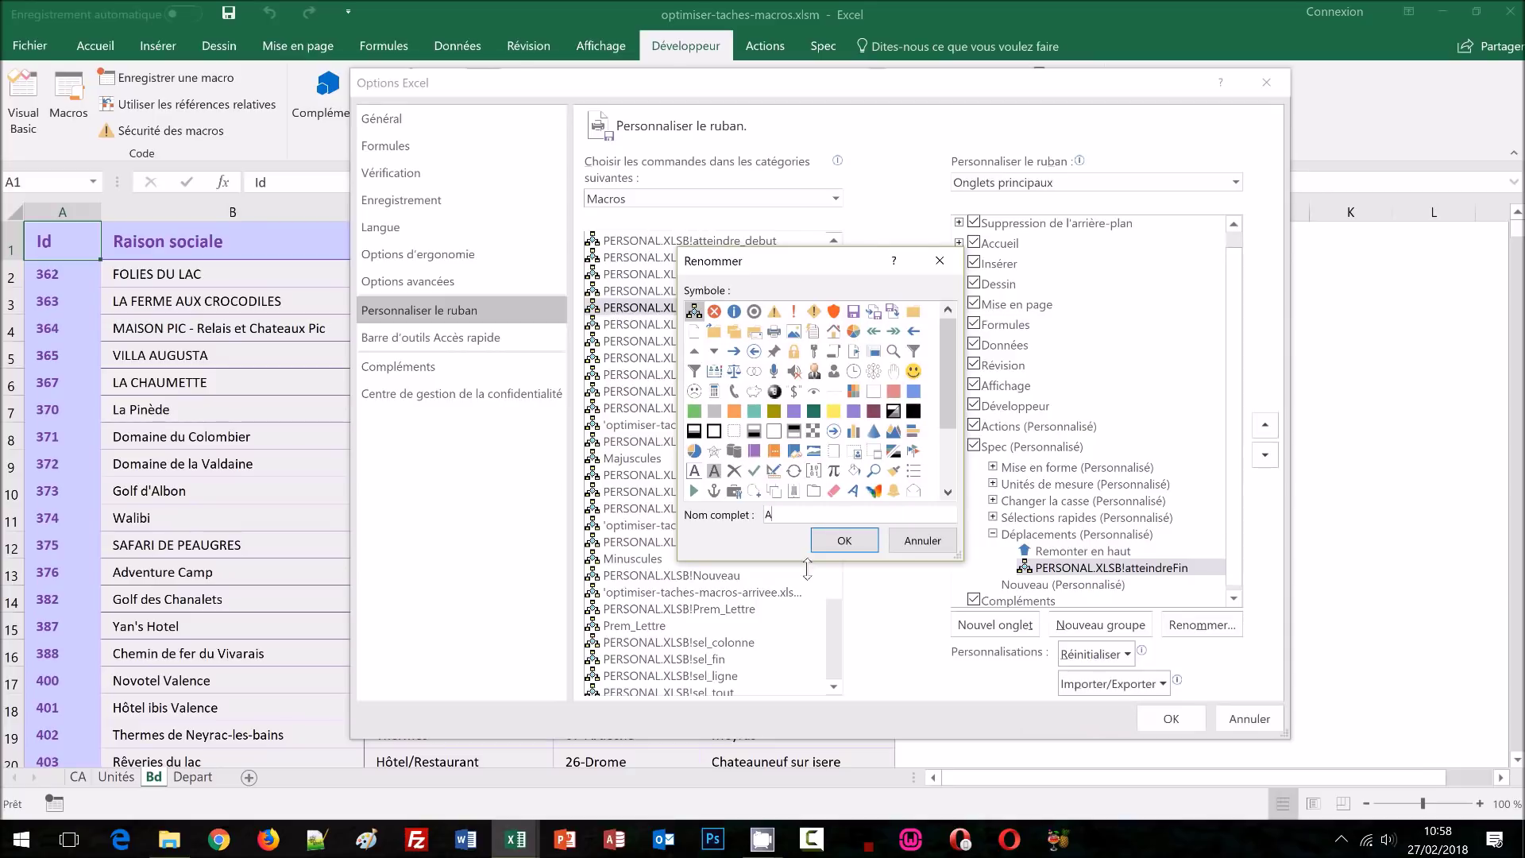
type("tteindre la fin")
left_click(950, 475)
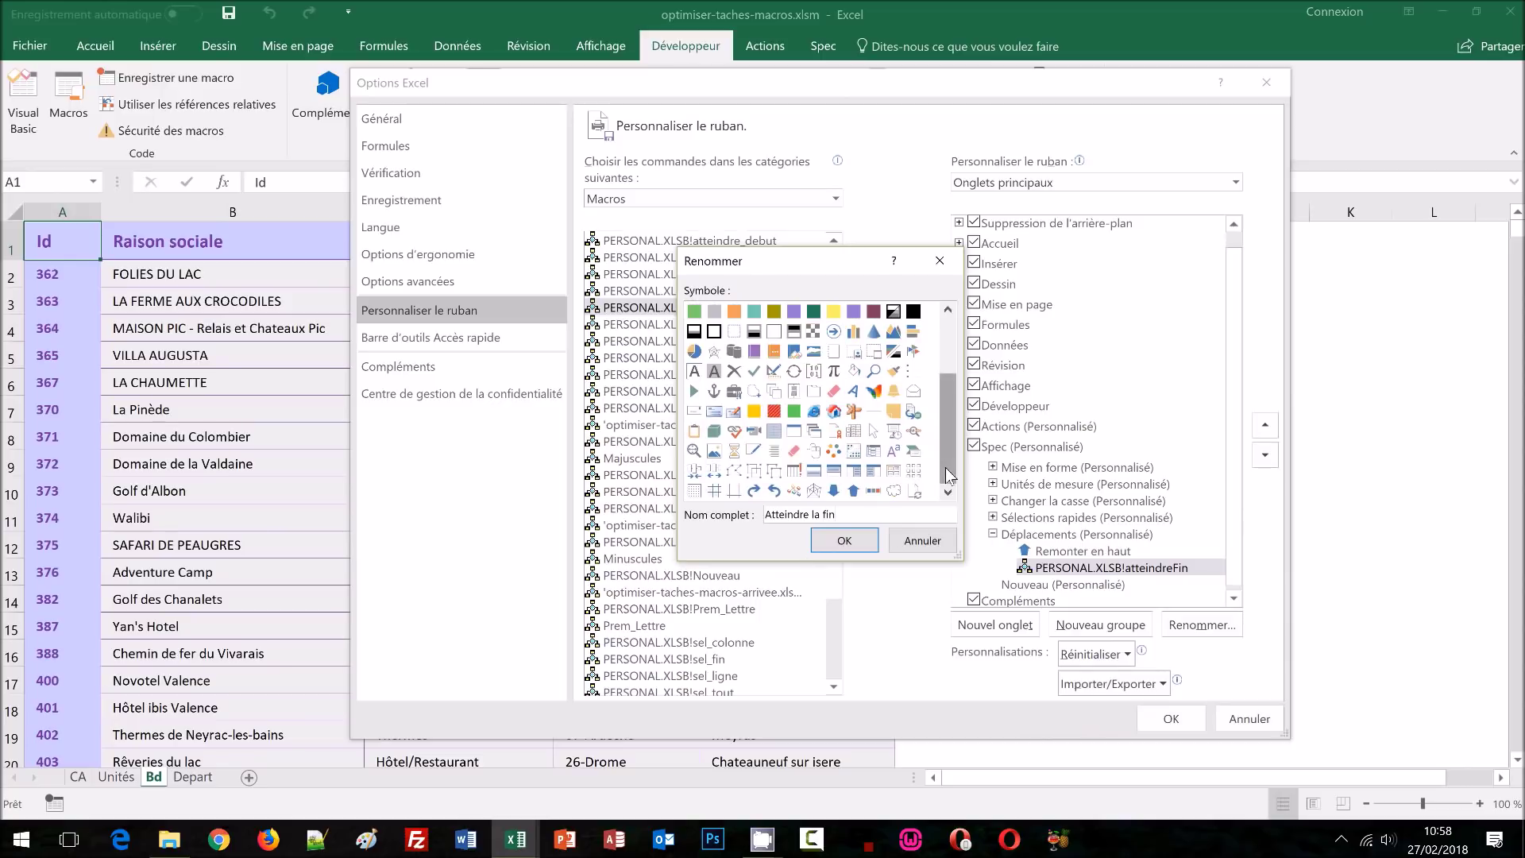
left_click(833, 490)
left_click(854, 543)
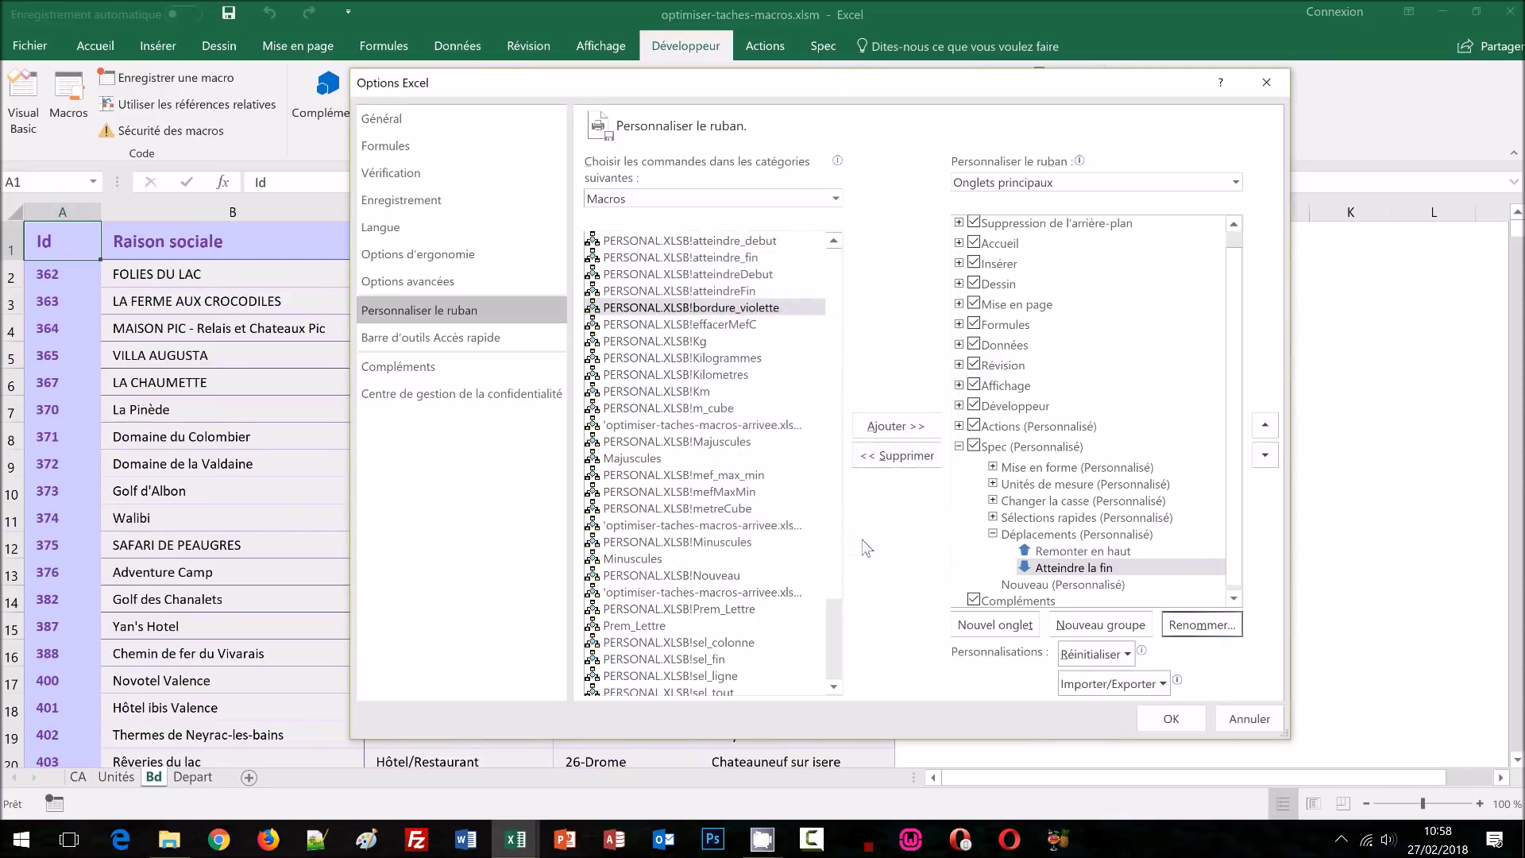
left_click(1173, 720)
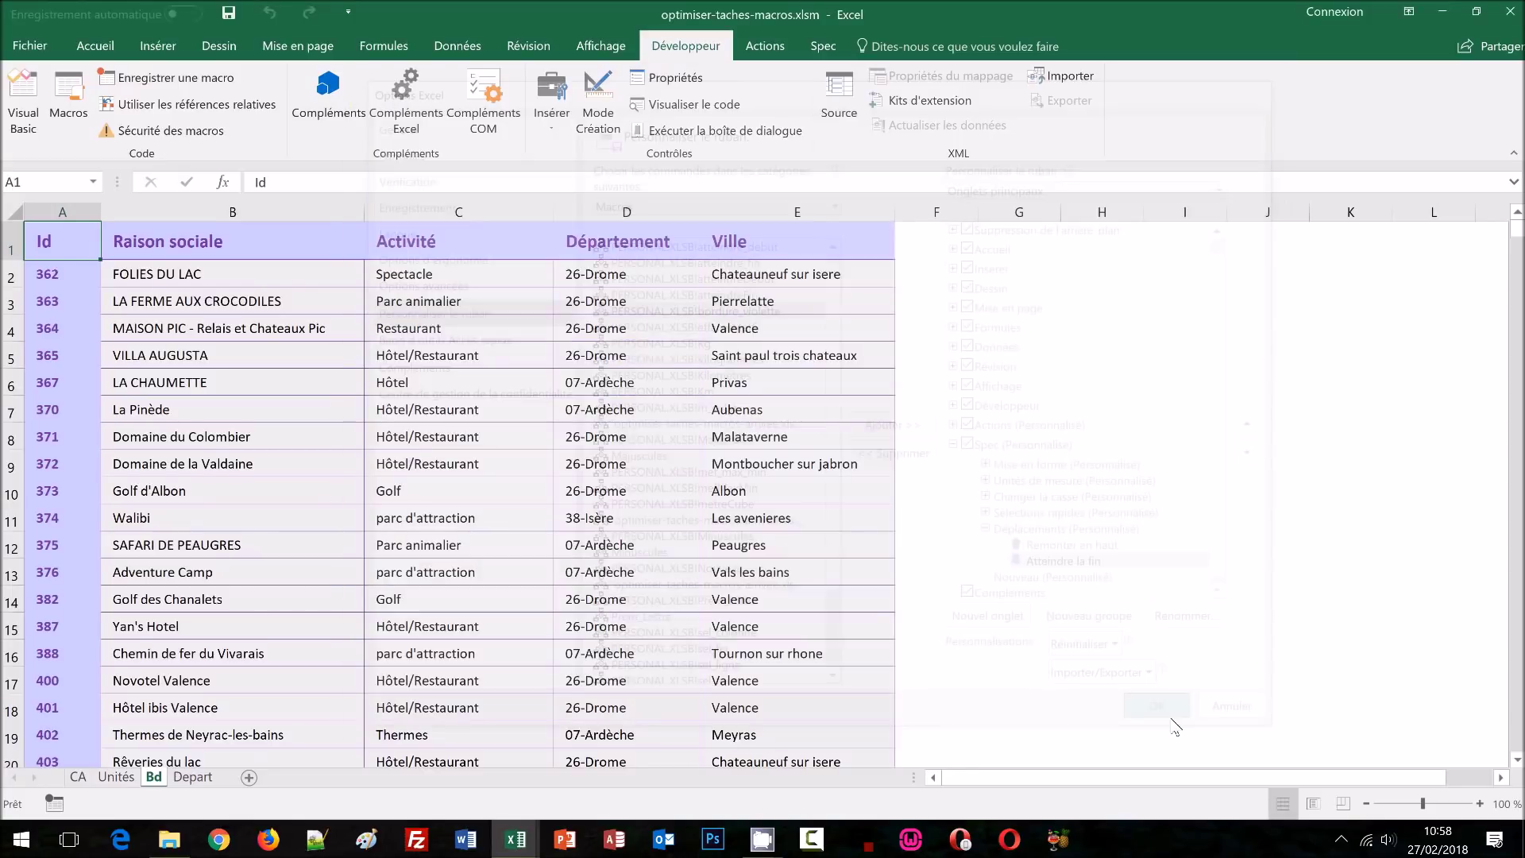
Step: Test the Spec tab's Atteindre la fin and Remonter en haut macros alternately, starting from cell B3 of the Bd table
left_click(823, 45)
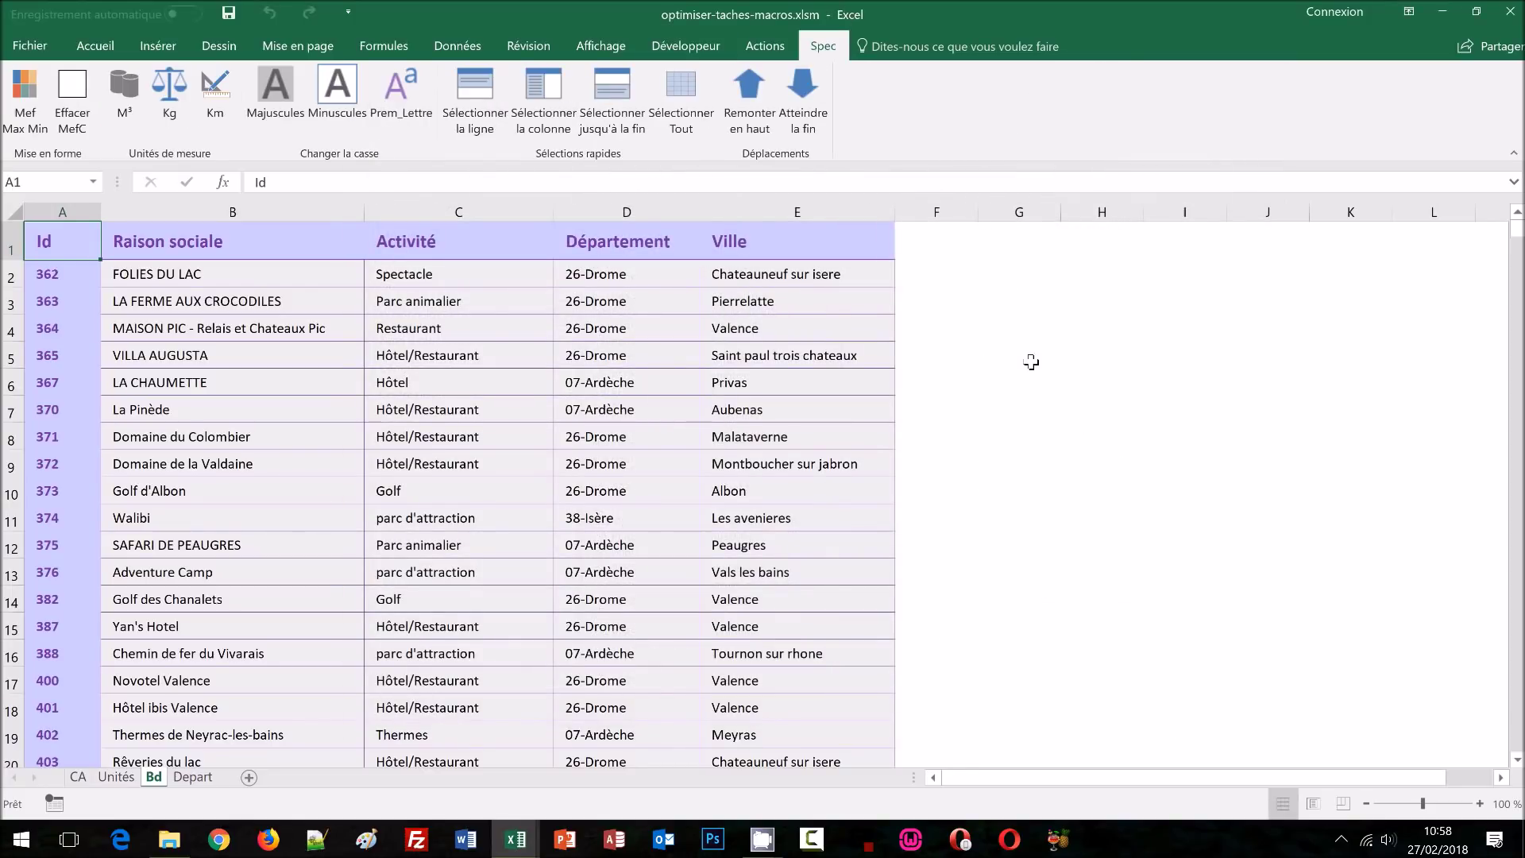
left_click(987, 347)
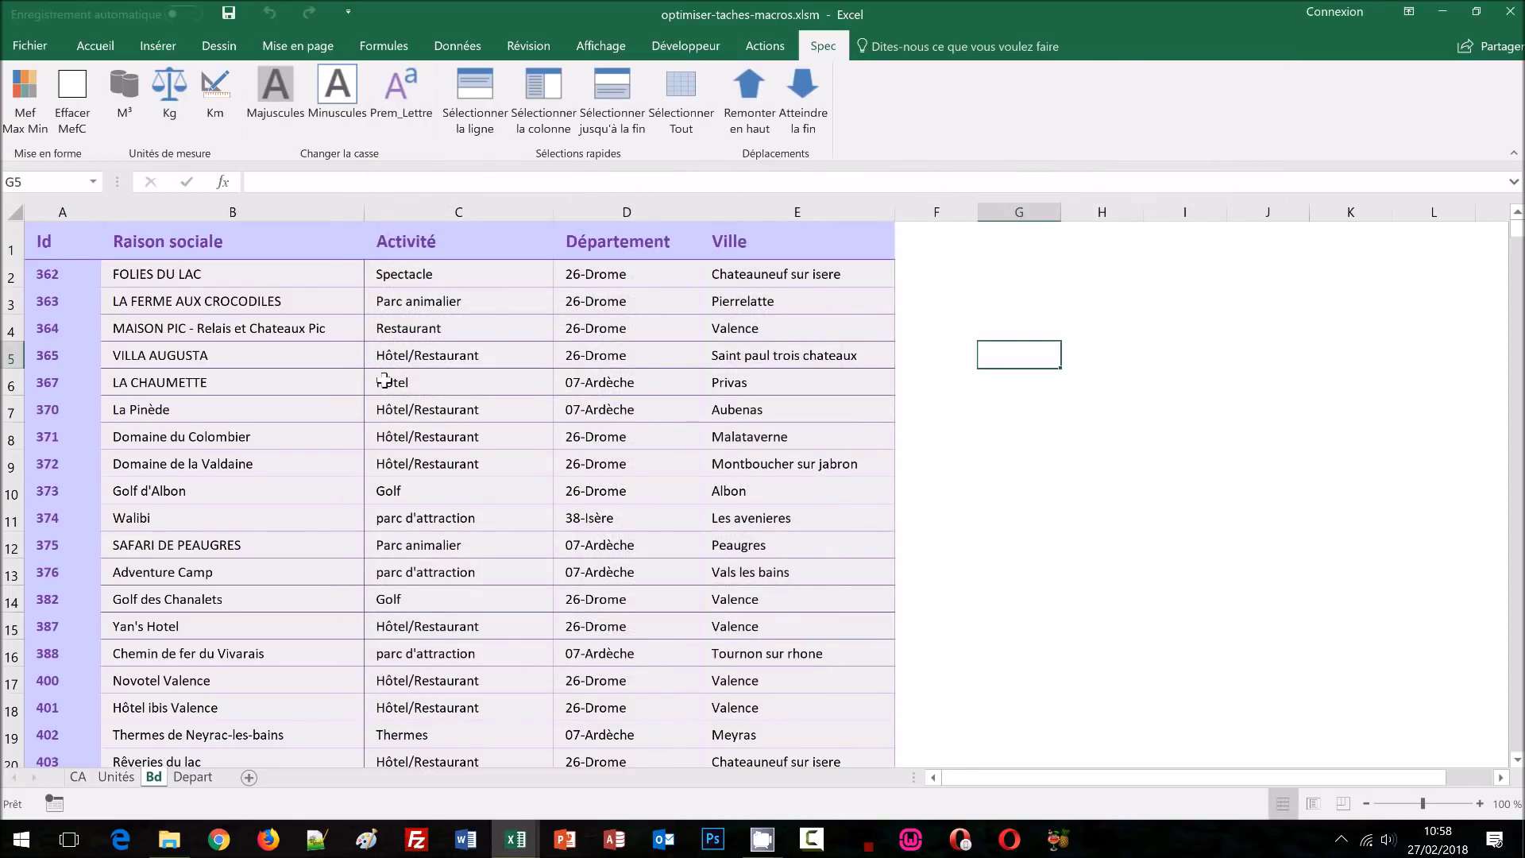
left_click(150, 298)
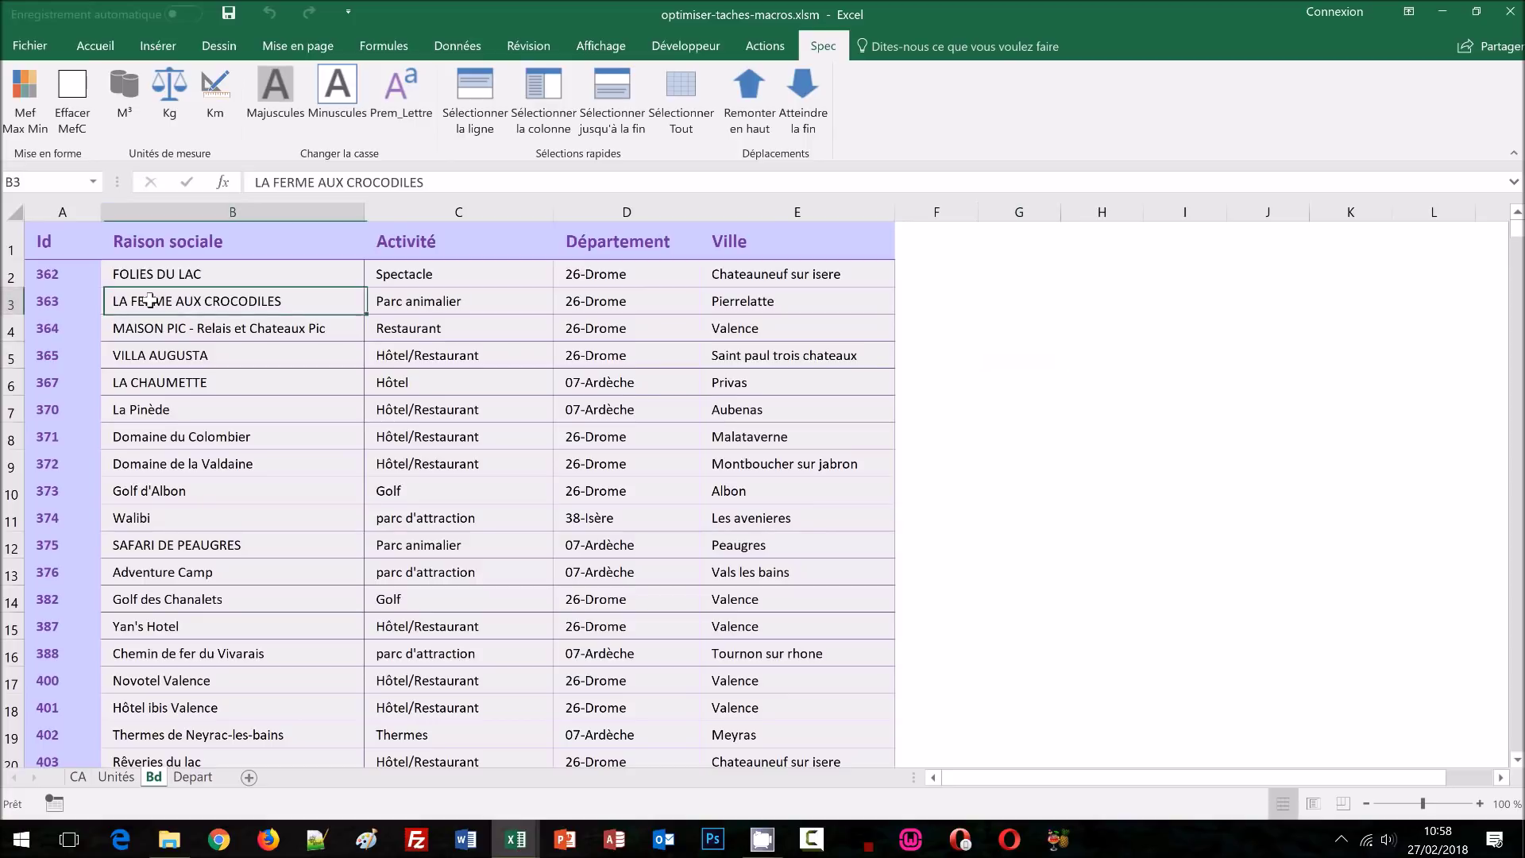
left_click(817, 113)
left_click(756, 127)
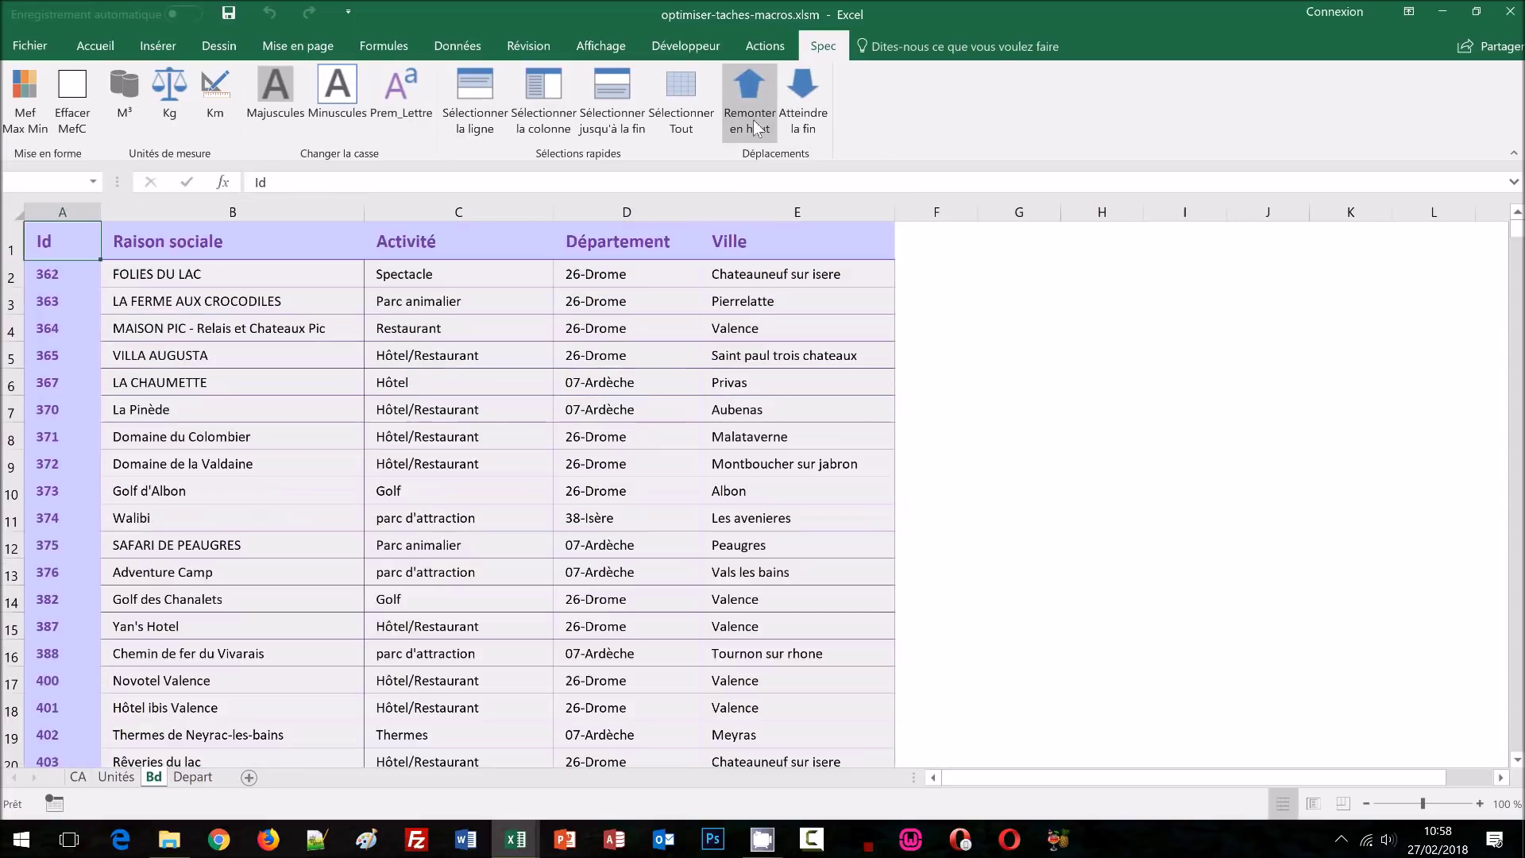
left_click(798, 119)
left_click(753, 123)
left_click(793, 127)
left_click(751, 123)
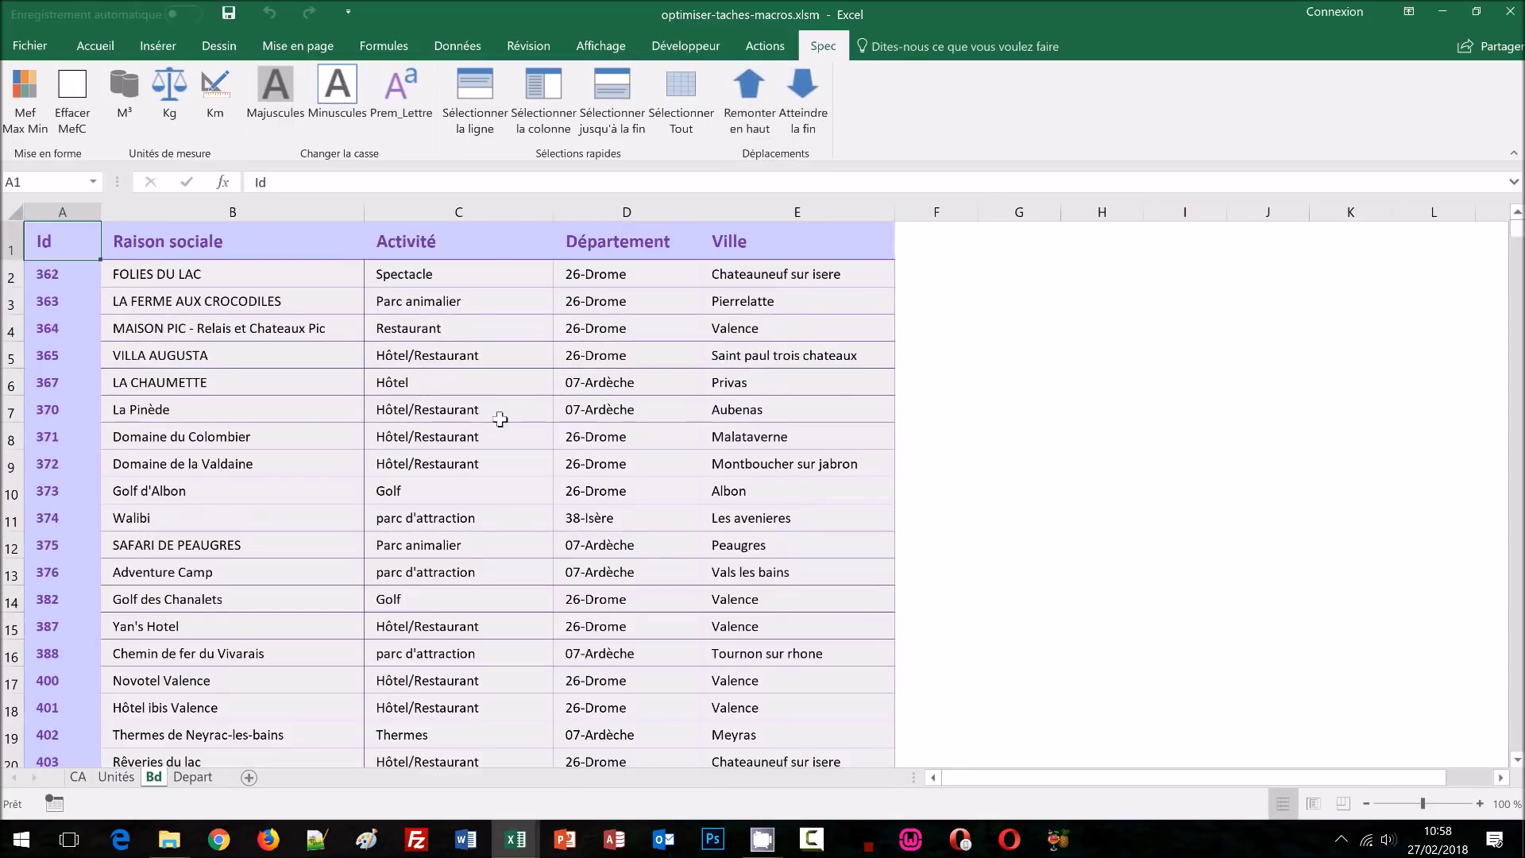
Step: Start recording a macro named nouvelleP in the personal macro workbook, with cell B6 of the Bd sheet selected
left_click(213, 392)
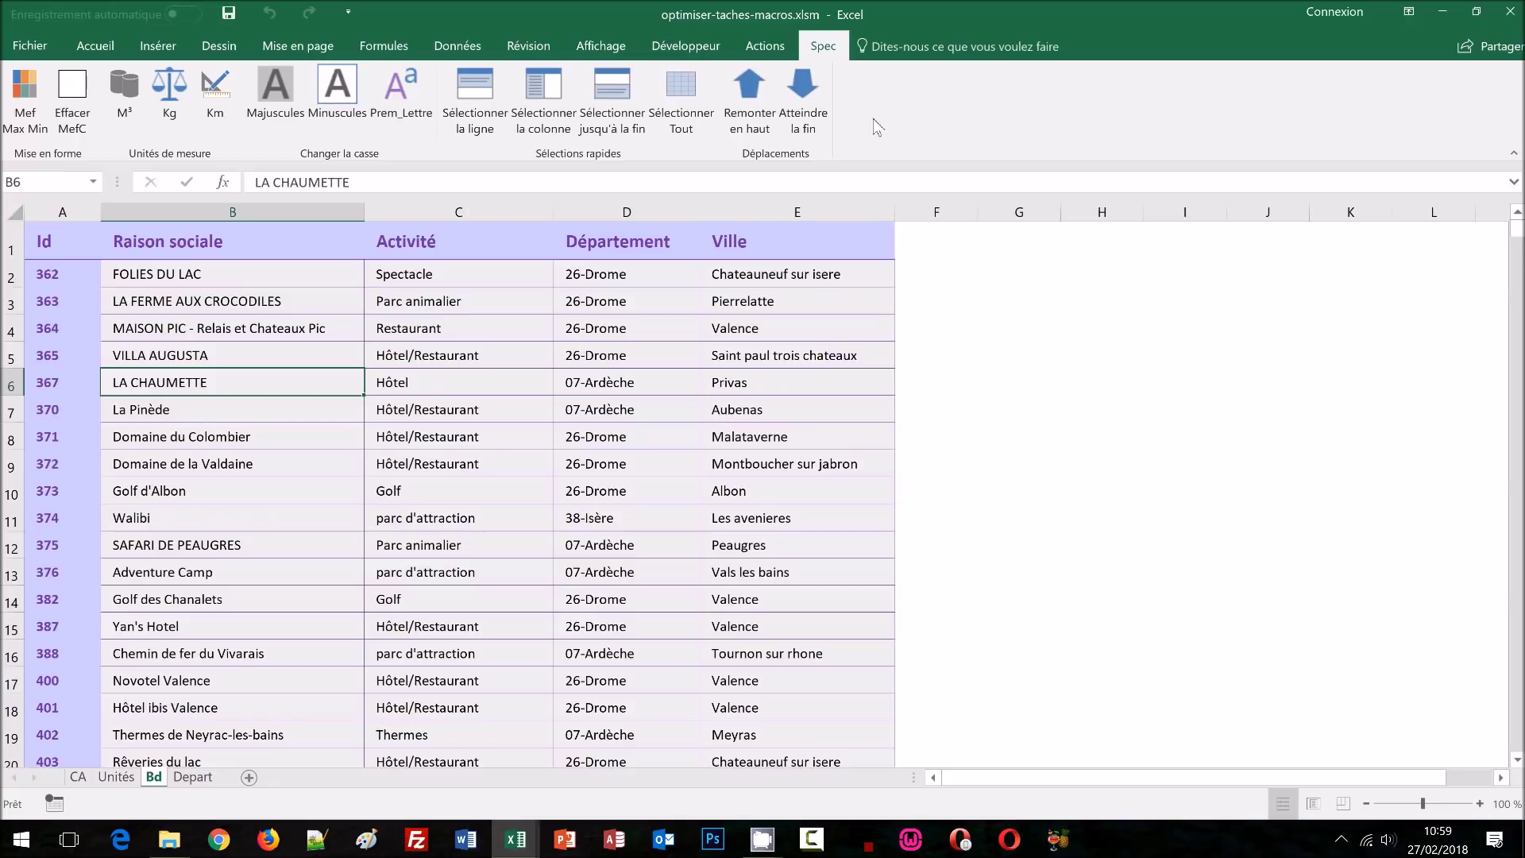
left_click(688, 47)
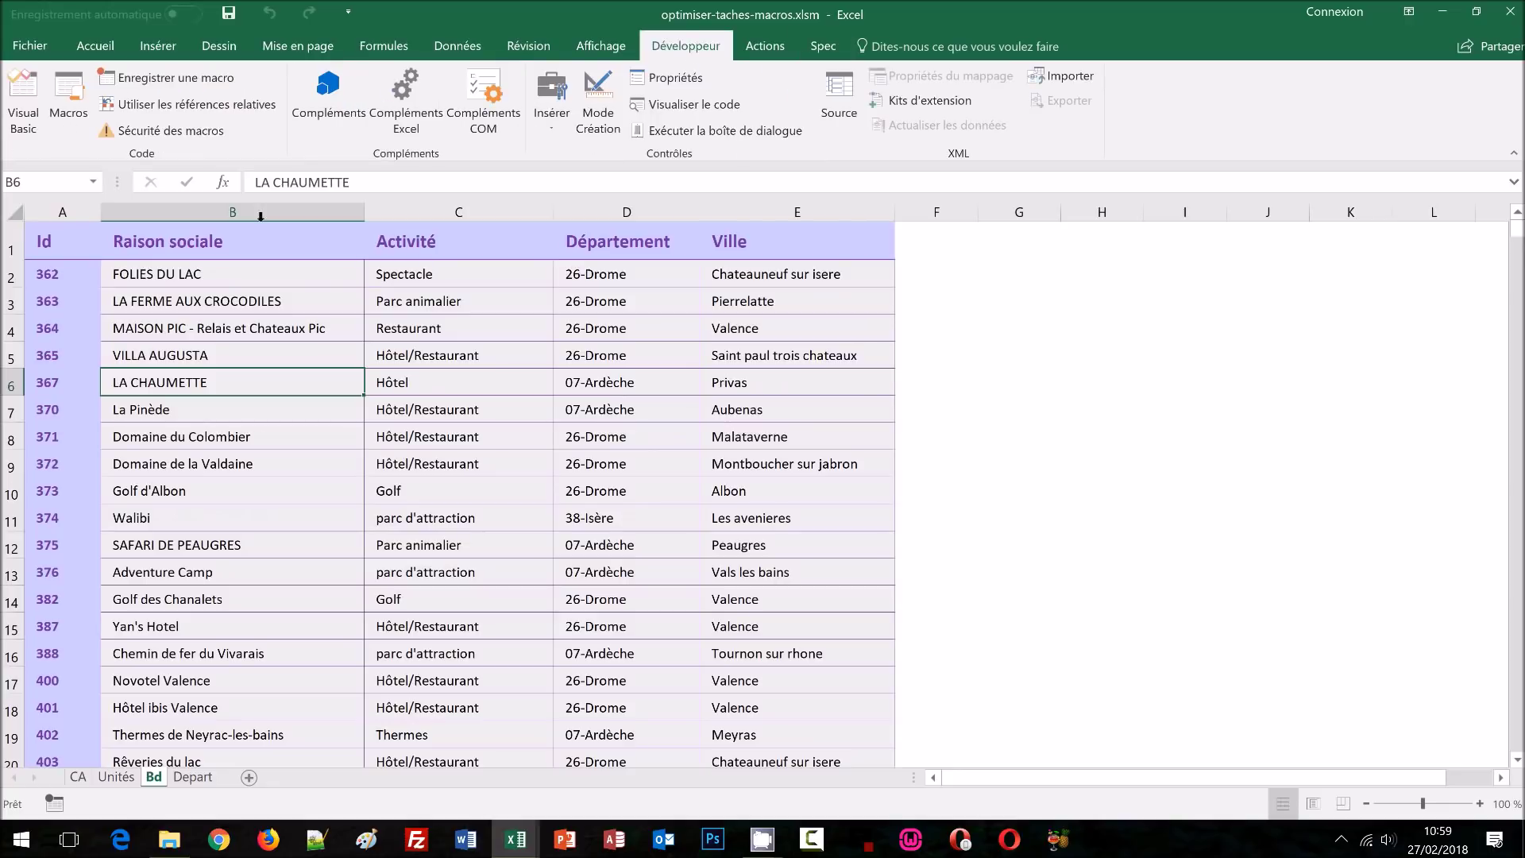
left_click(179, 79)
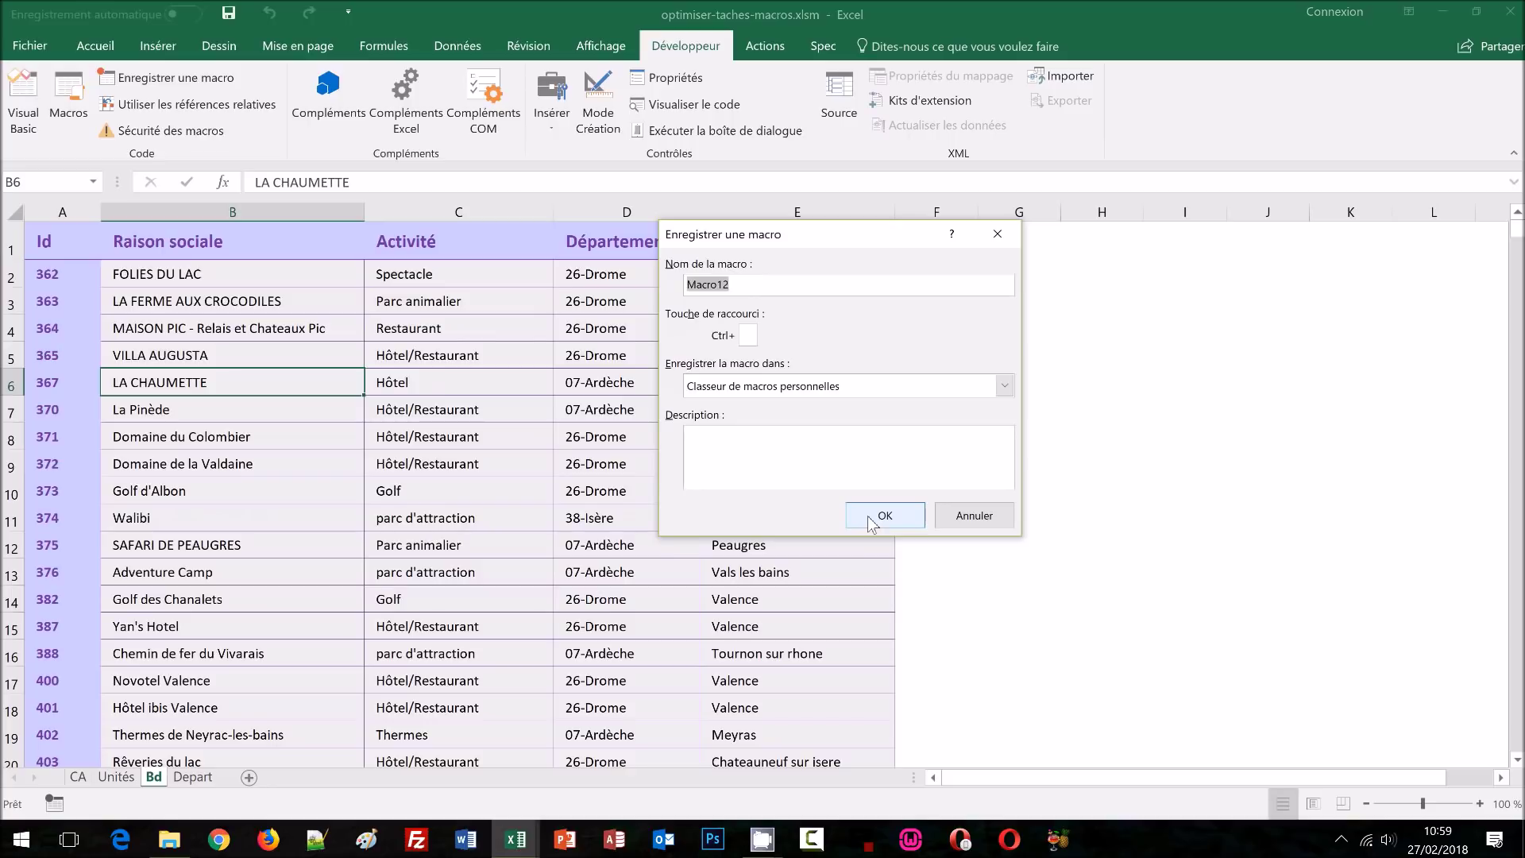
type("nouvelleP")
left_click(885, 516)
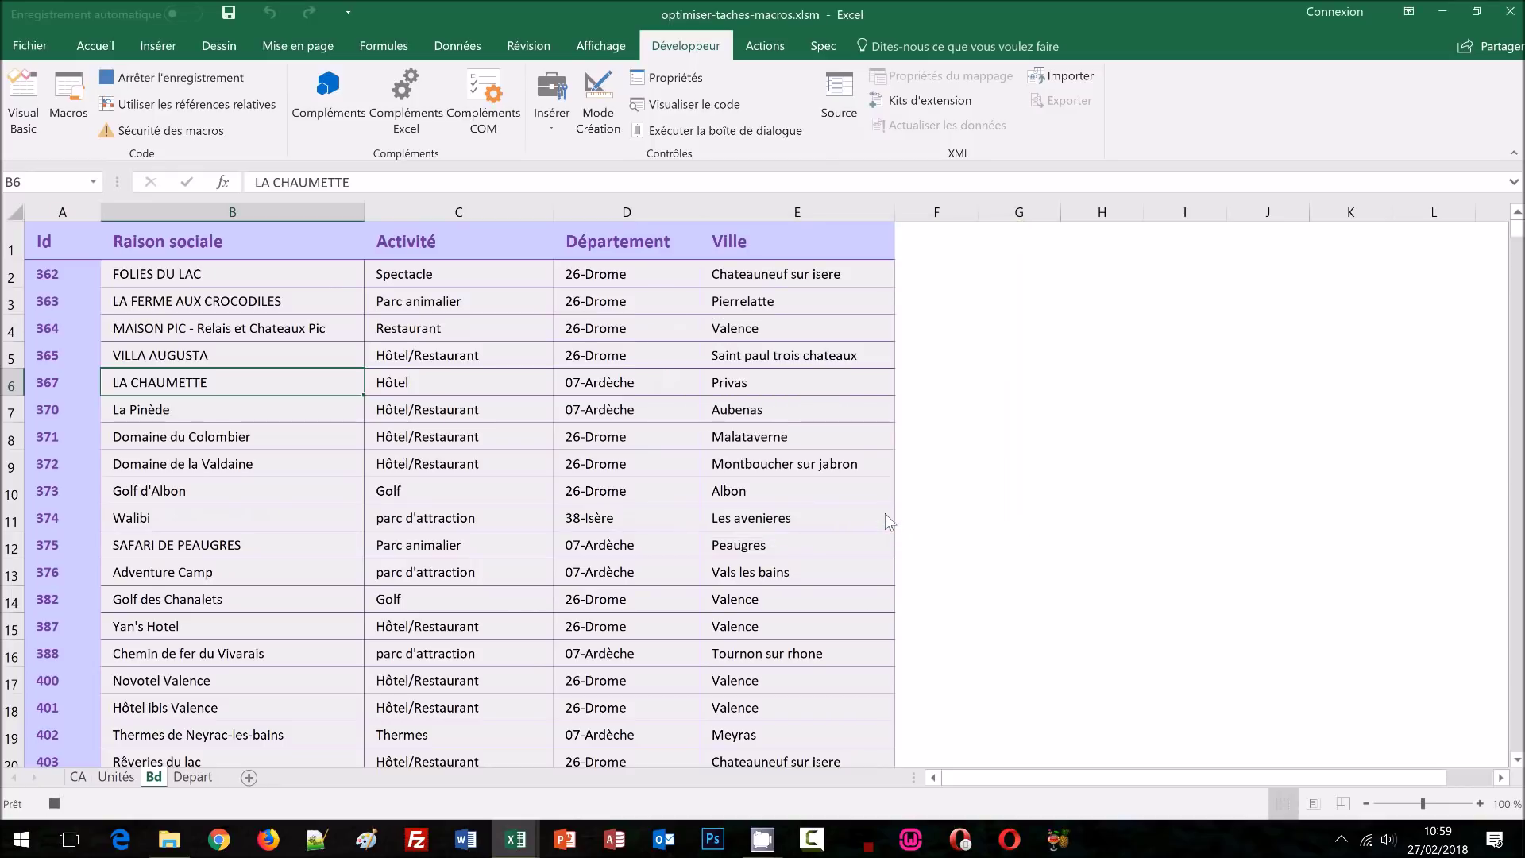
Step: Insert a new worksheet after Bd and fill all its cells with Blanc, Arrière-plan 1, plus sombre 5 %
left_click(249, 777)
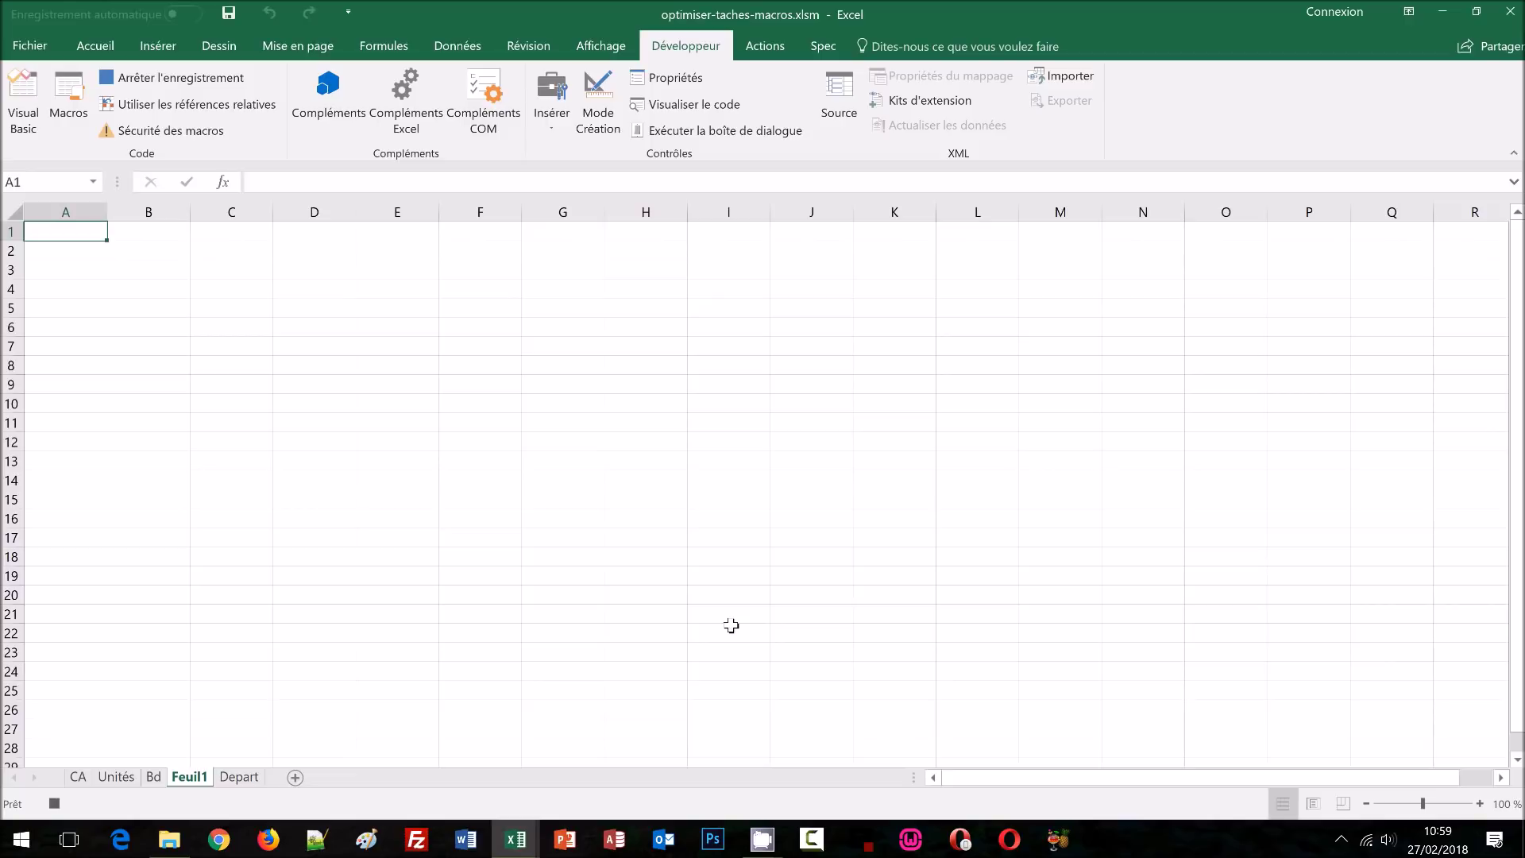
key("ctrl+a")
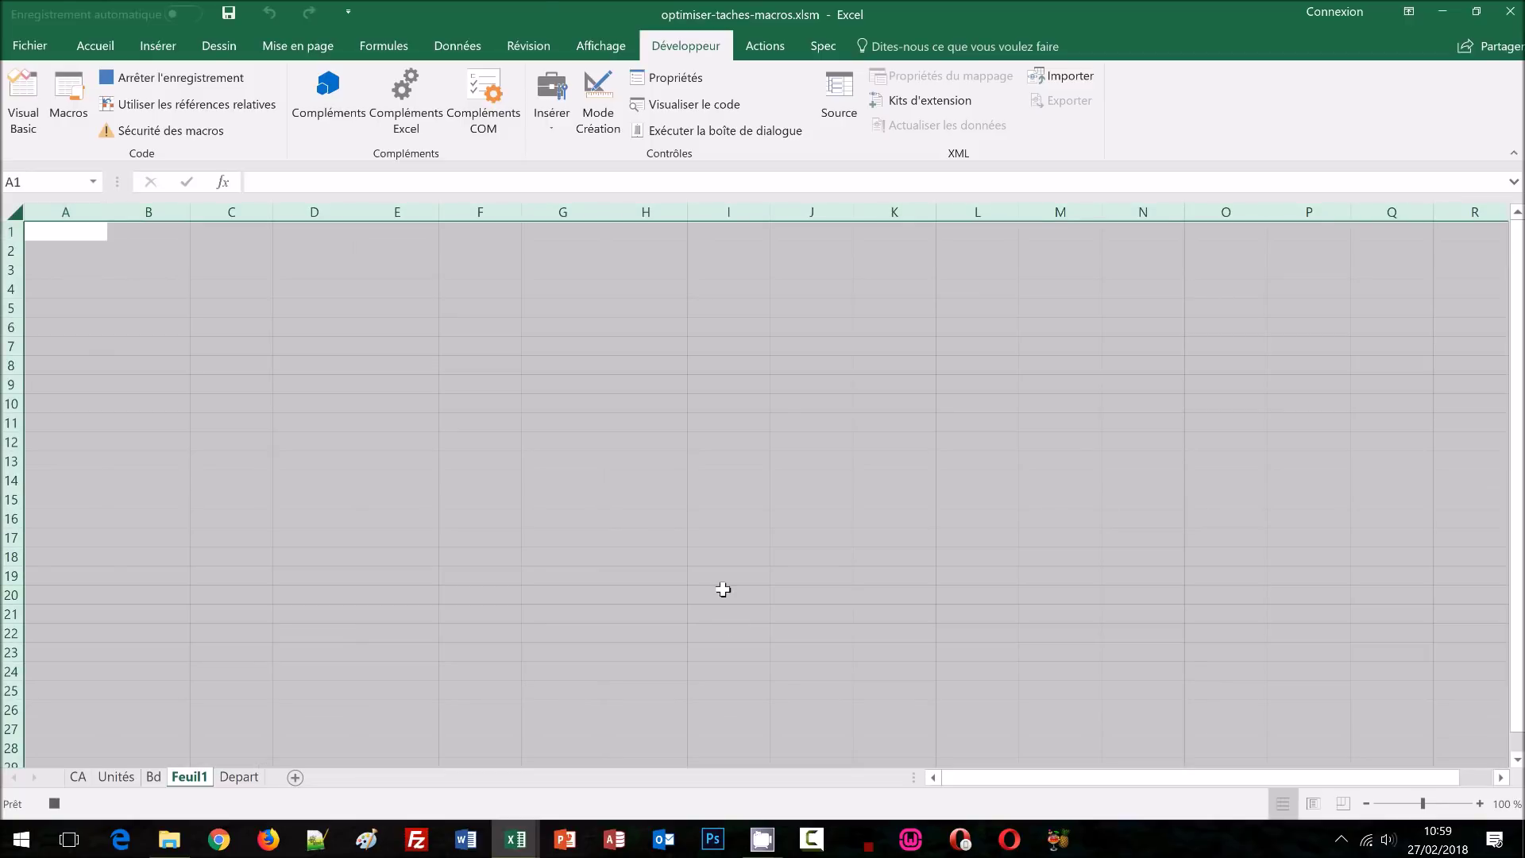
left_click(95, 46)
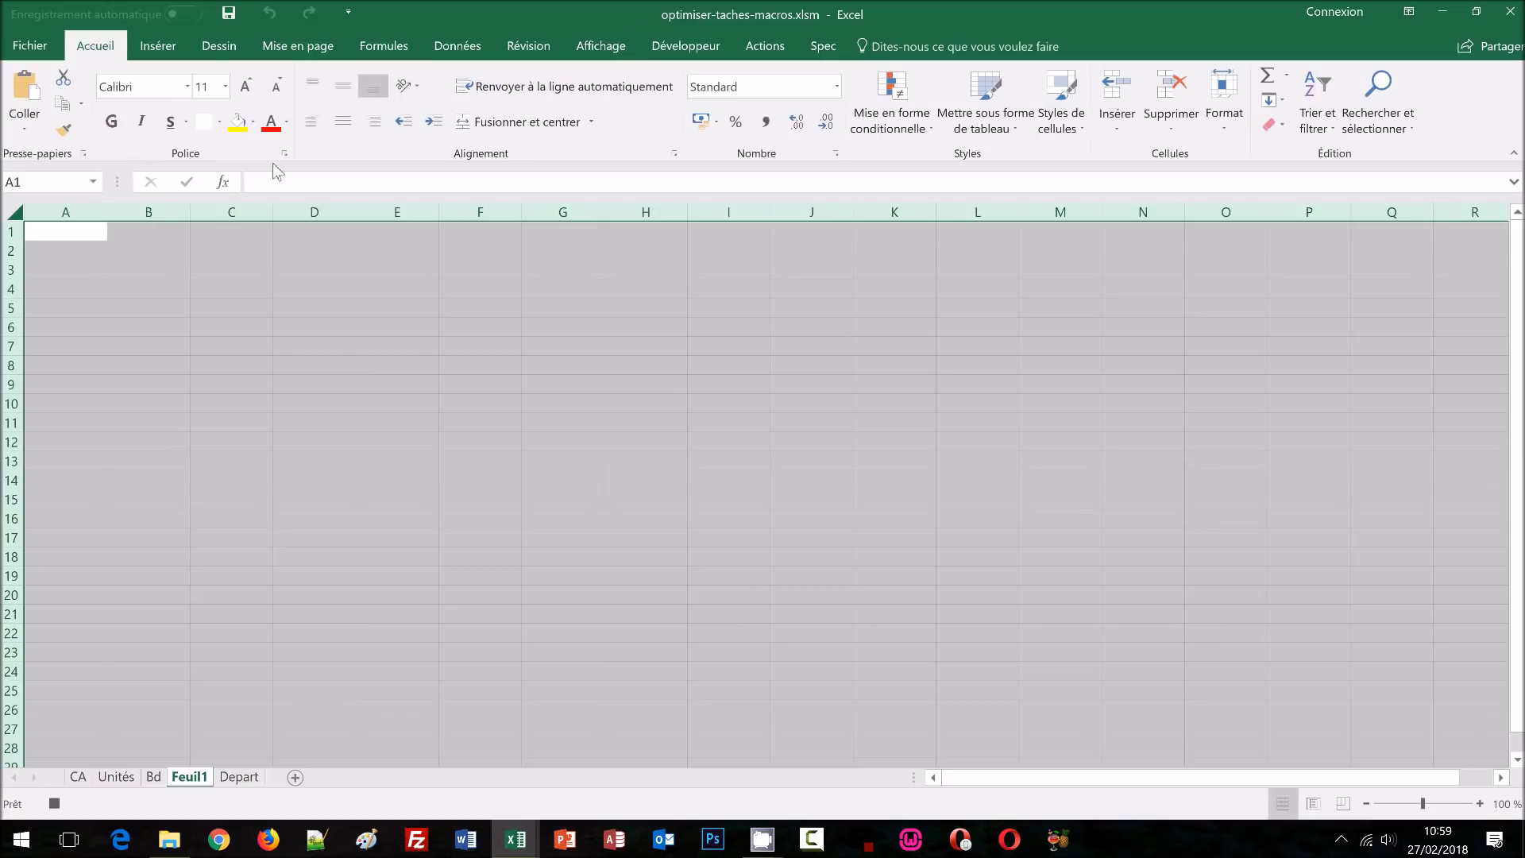
left_click(254, 123)
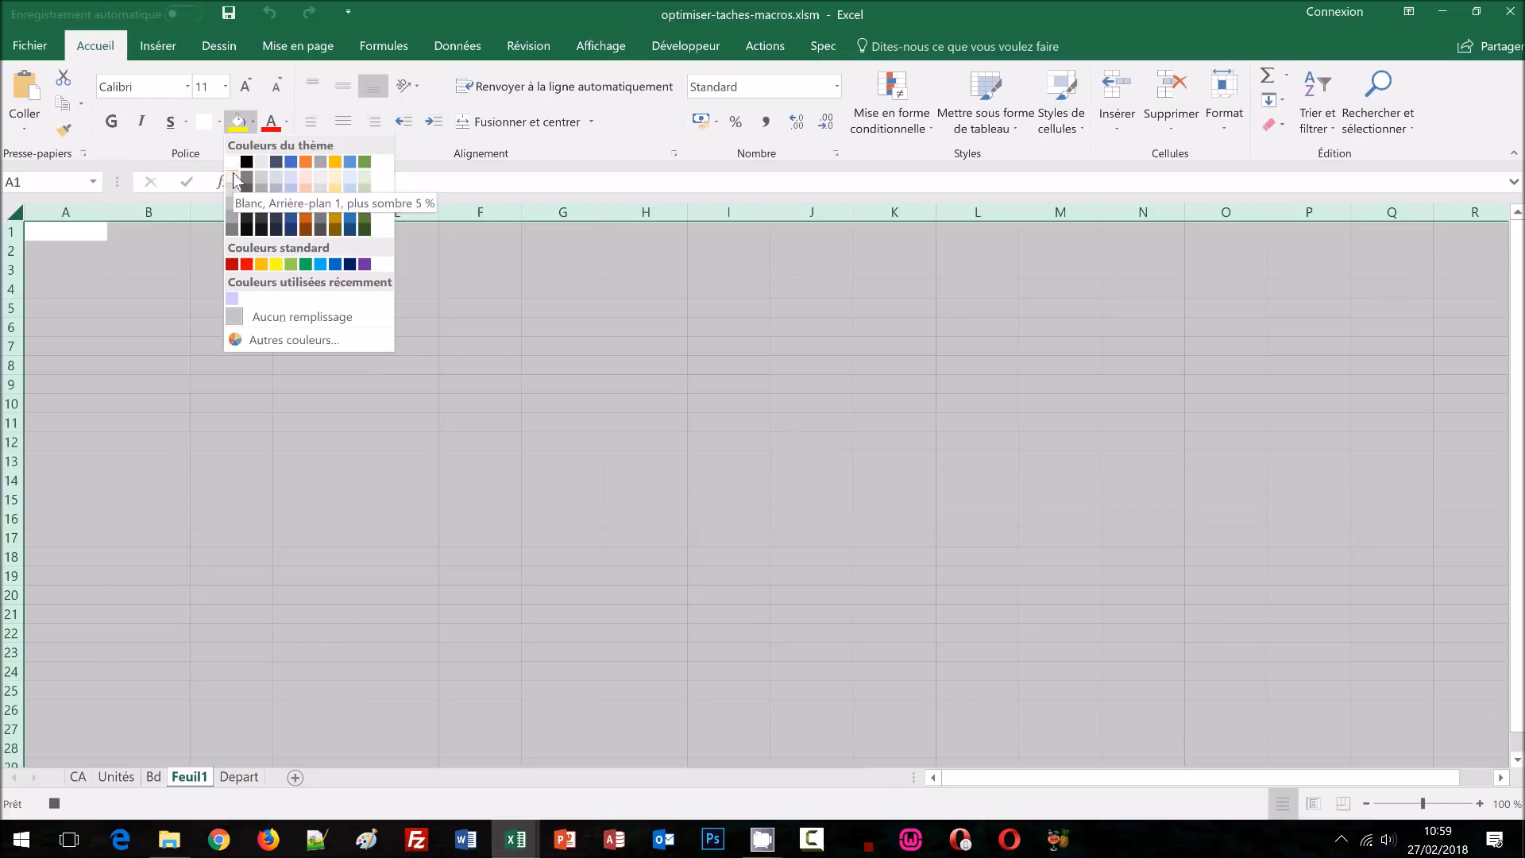
left_click(233, 175)
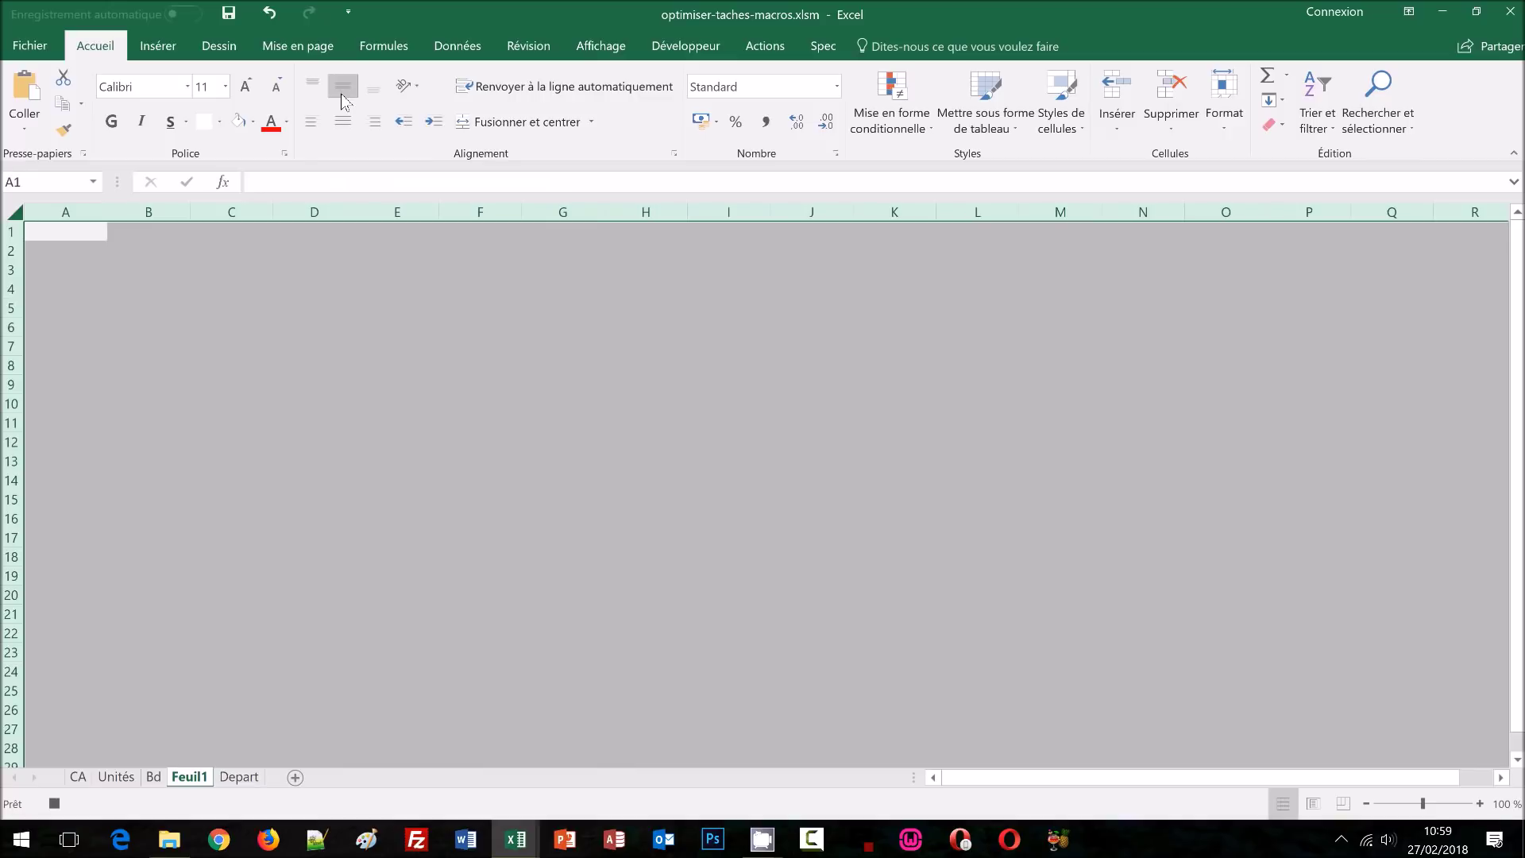
Step: Centre all cells vertically, increase their indent, and set the font colour to Gris clair, Arrière-plan 2, plus sombre 50 %
left_click(436, 126)
left_click(286, 123)
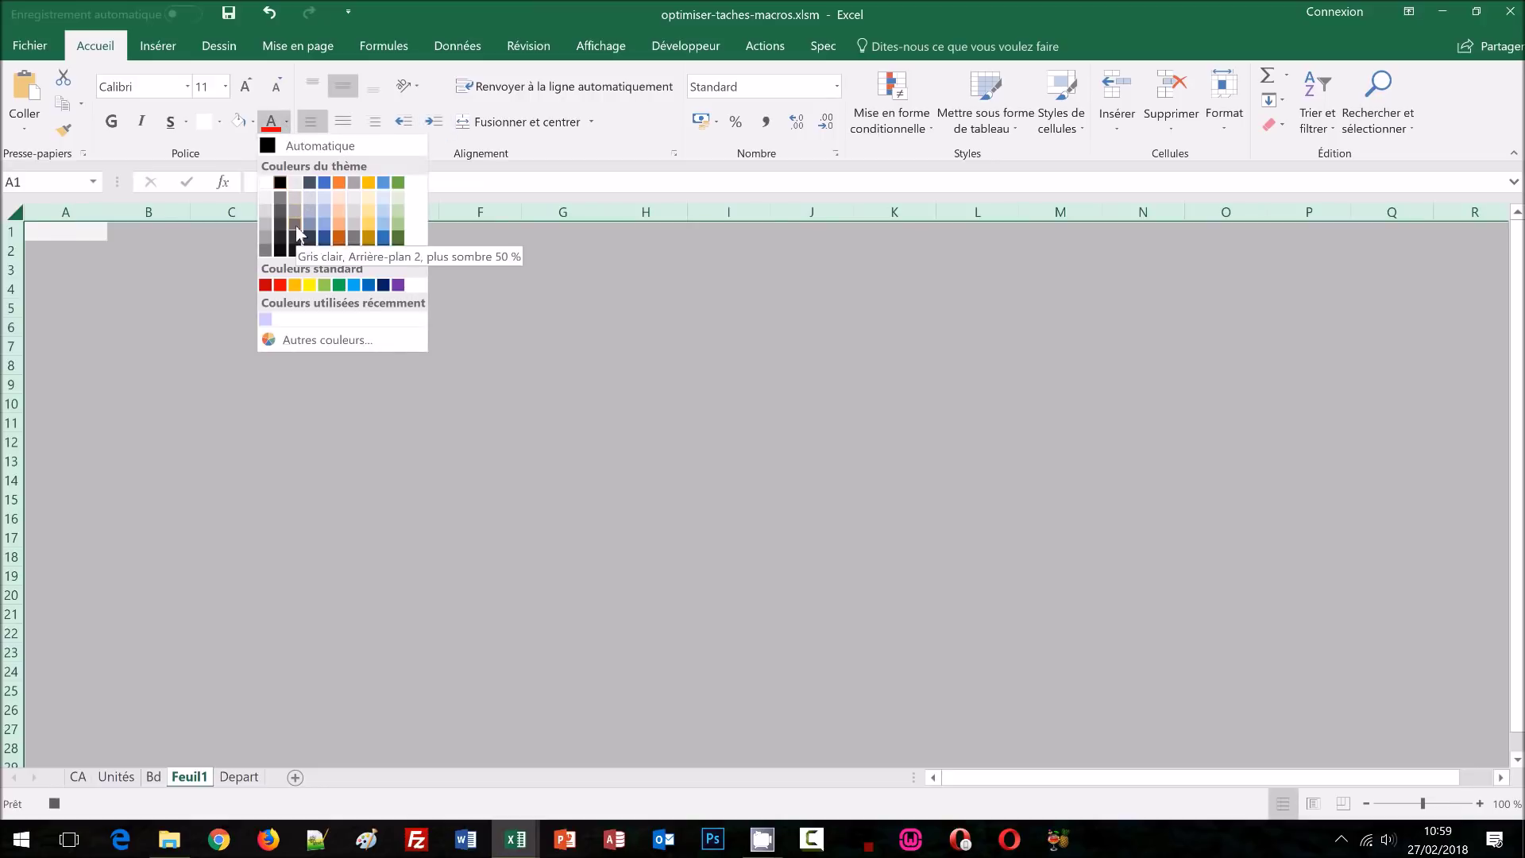
left_click(295, 228)
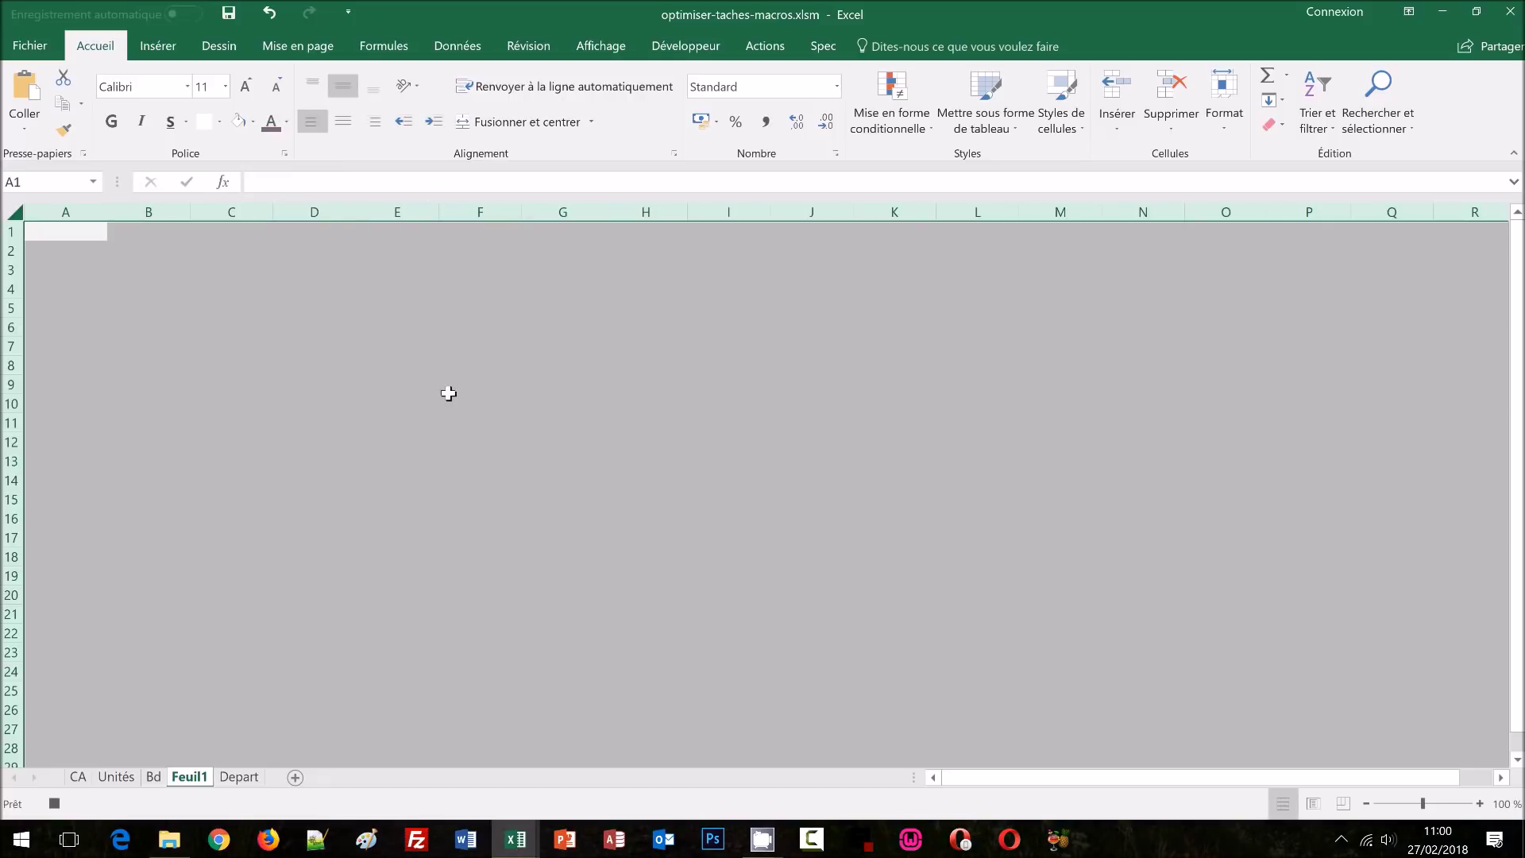
Step: Create a formula-based conditional formatting rule for the whole sheet with the condition =A1<>""
left_click(927, 116)
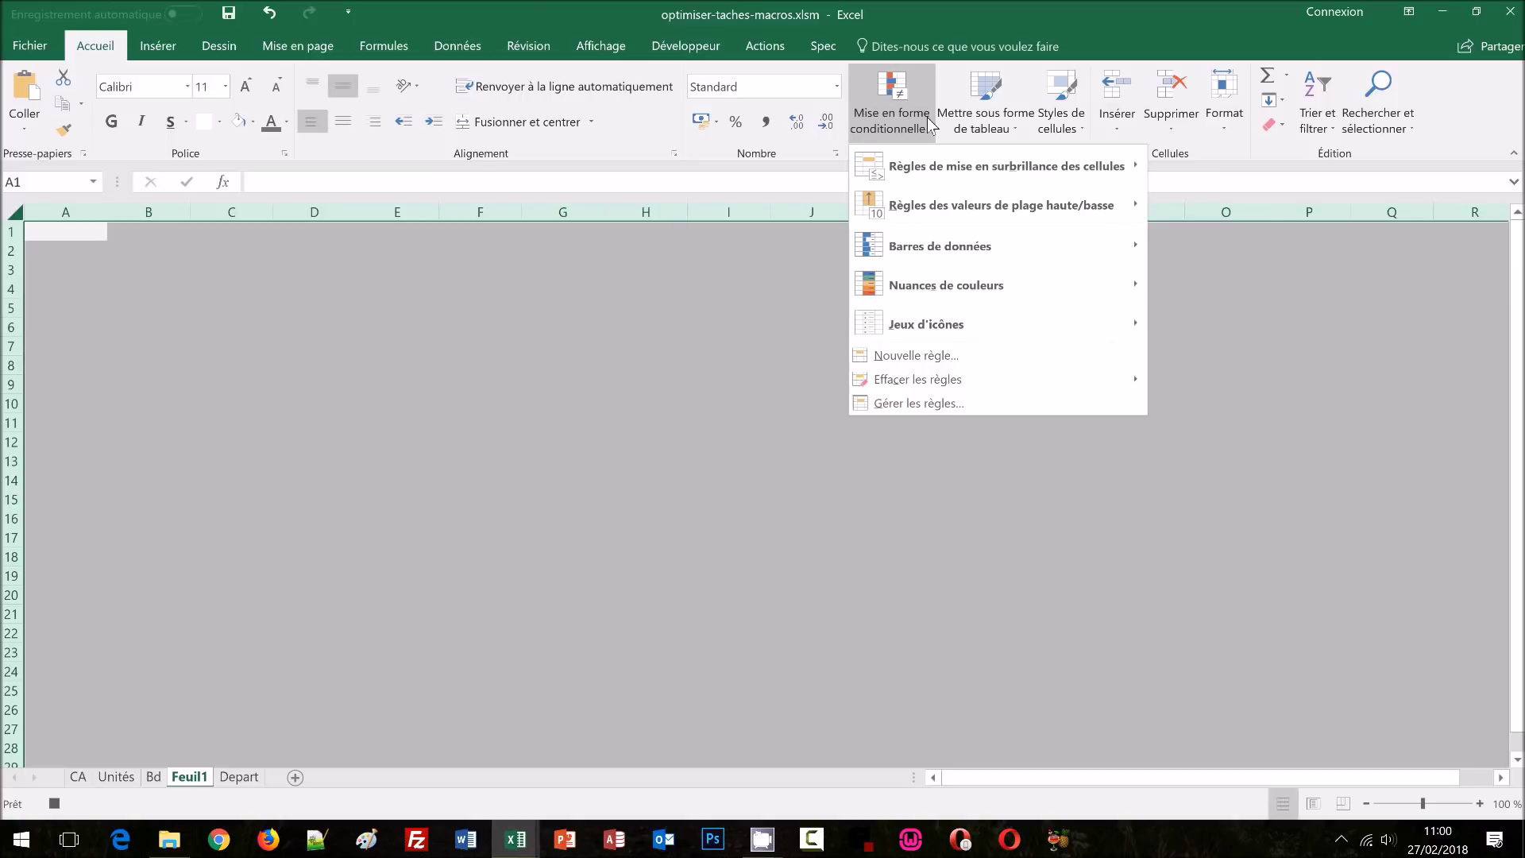
left_click(917, 357)
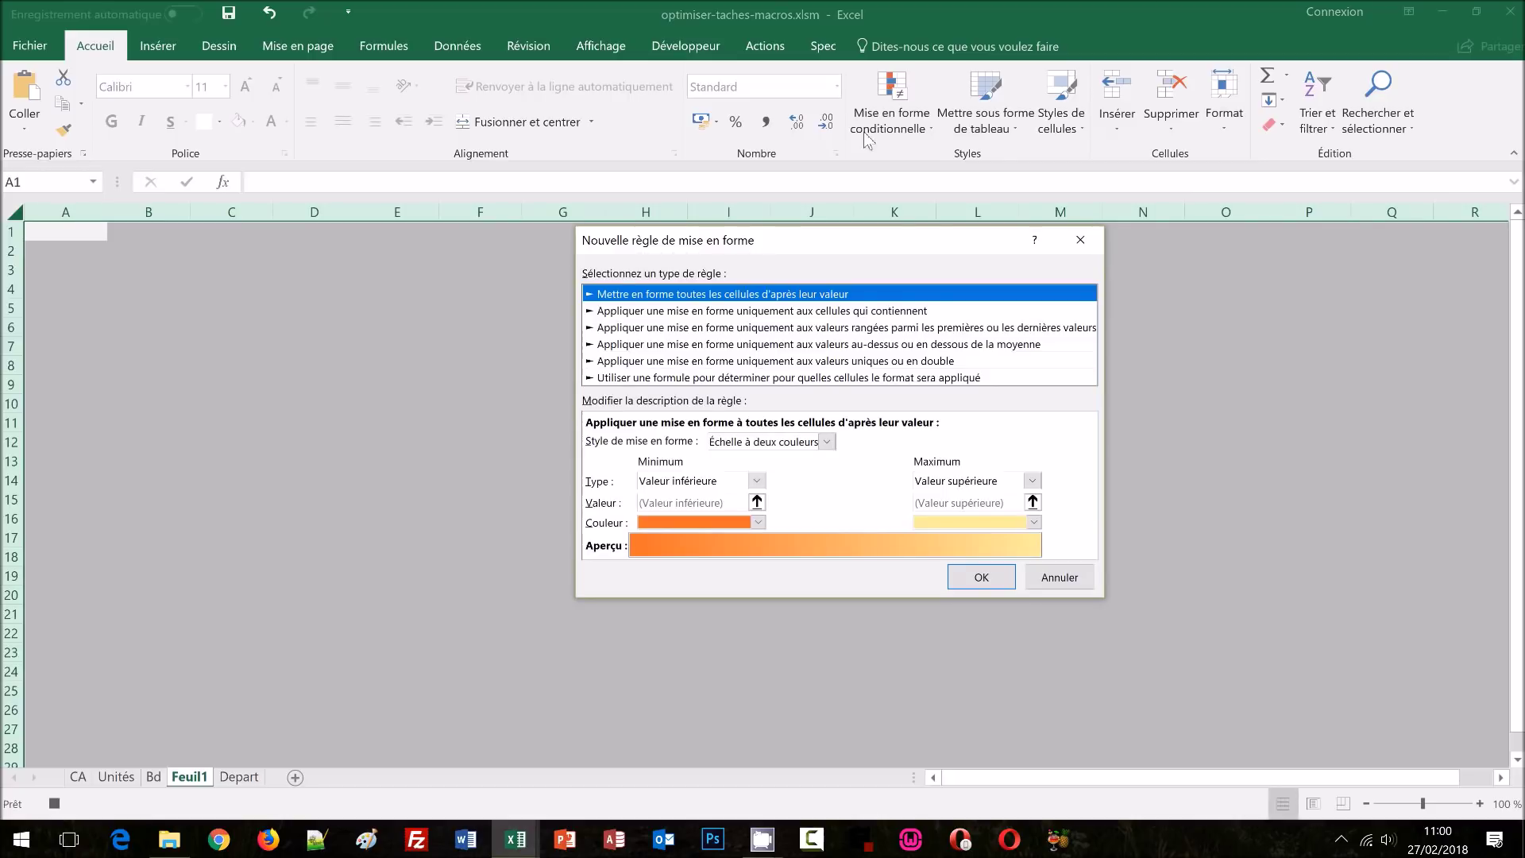
left_click(661, 378)
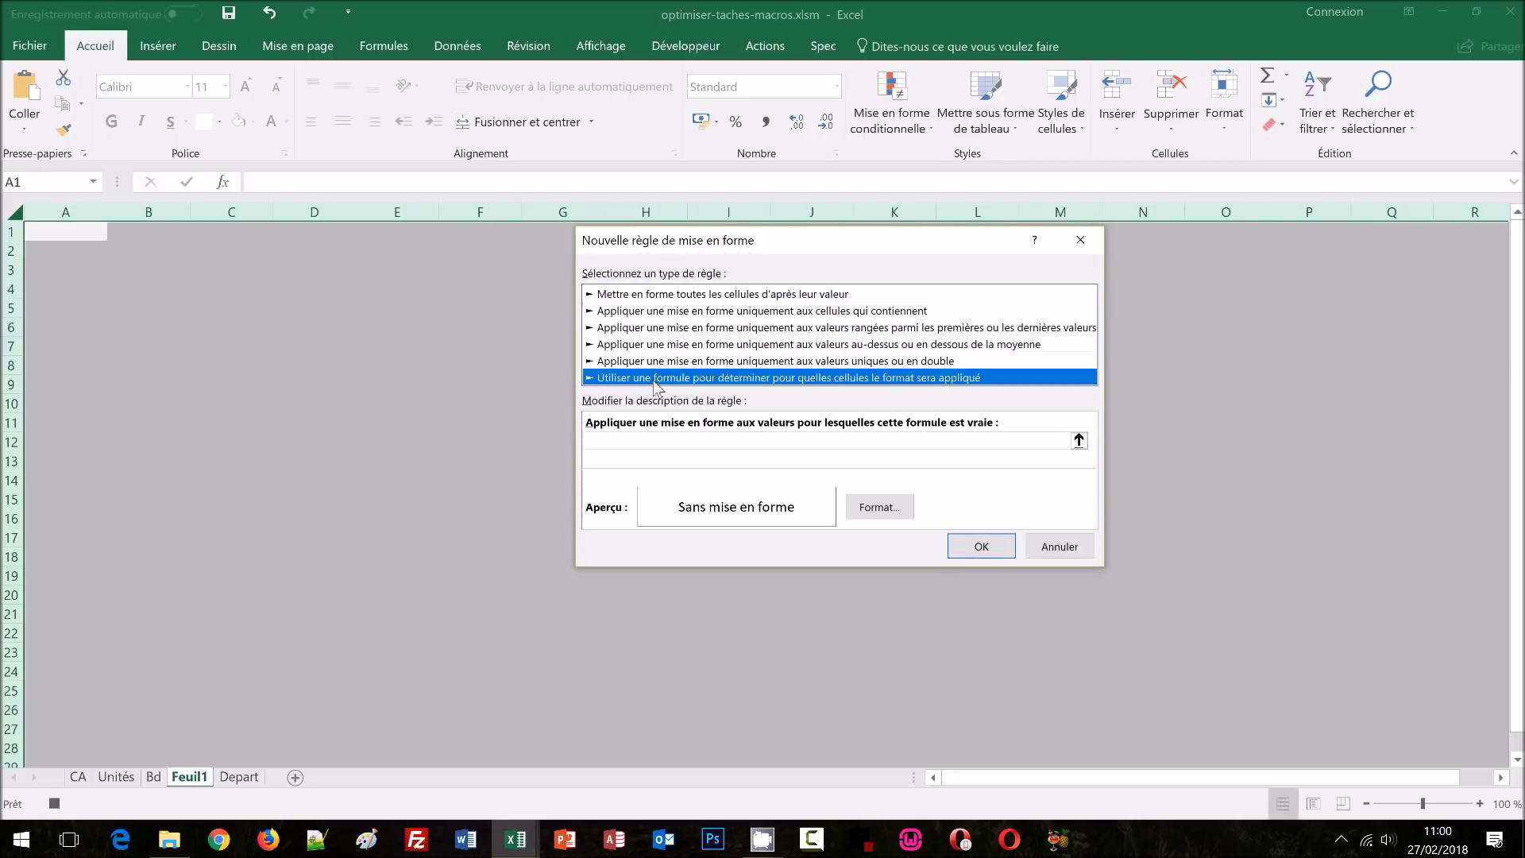
left_click(624, 437)
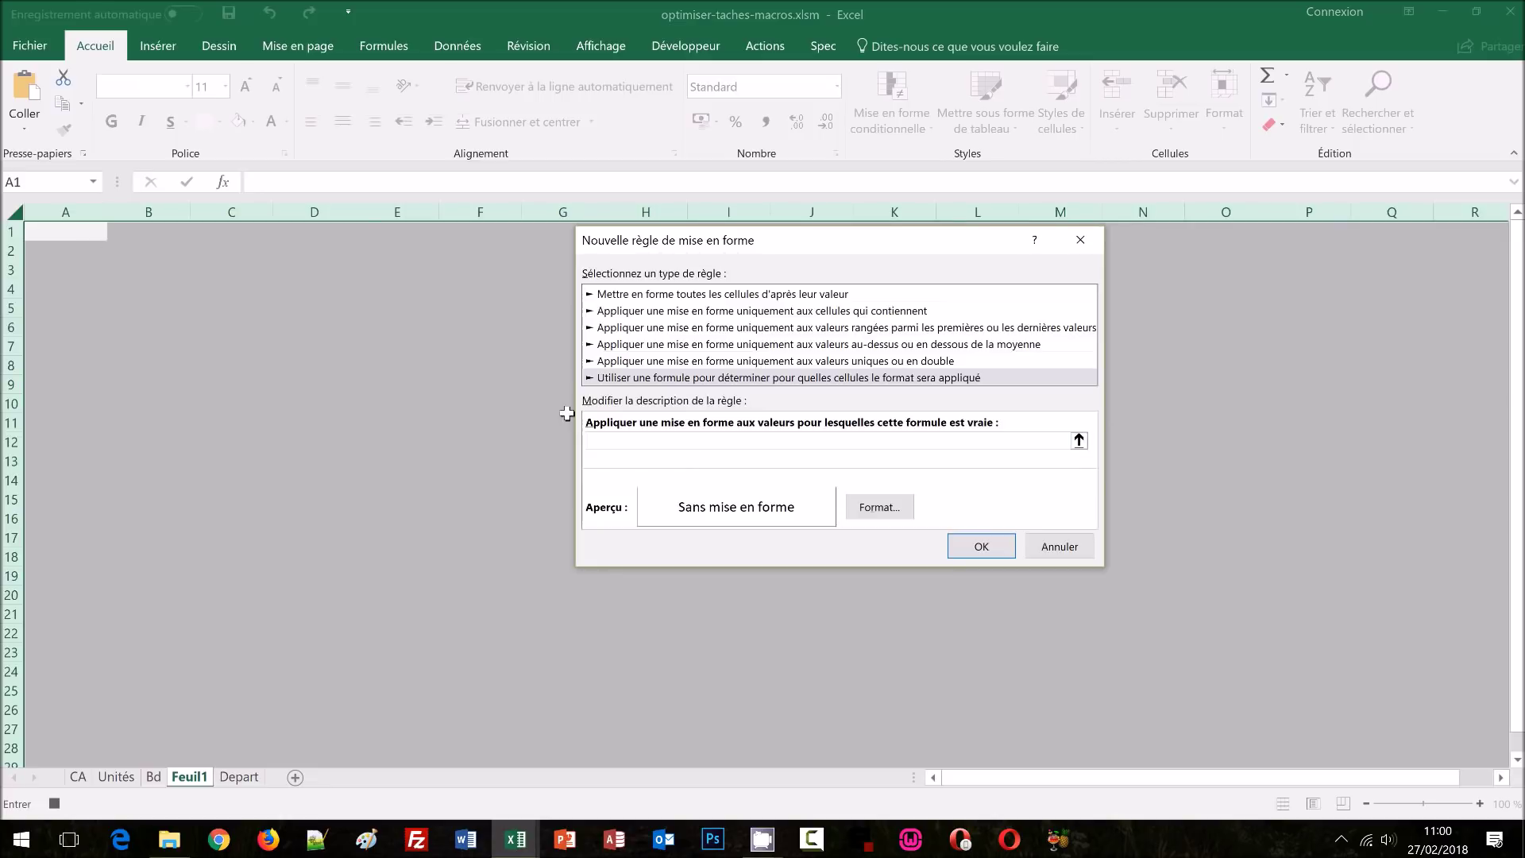
type("=")
left_click(54, 235)
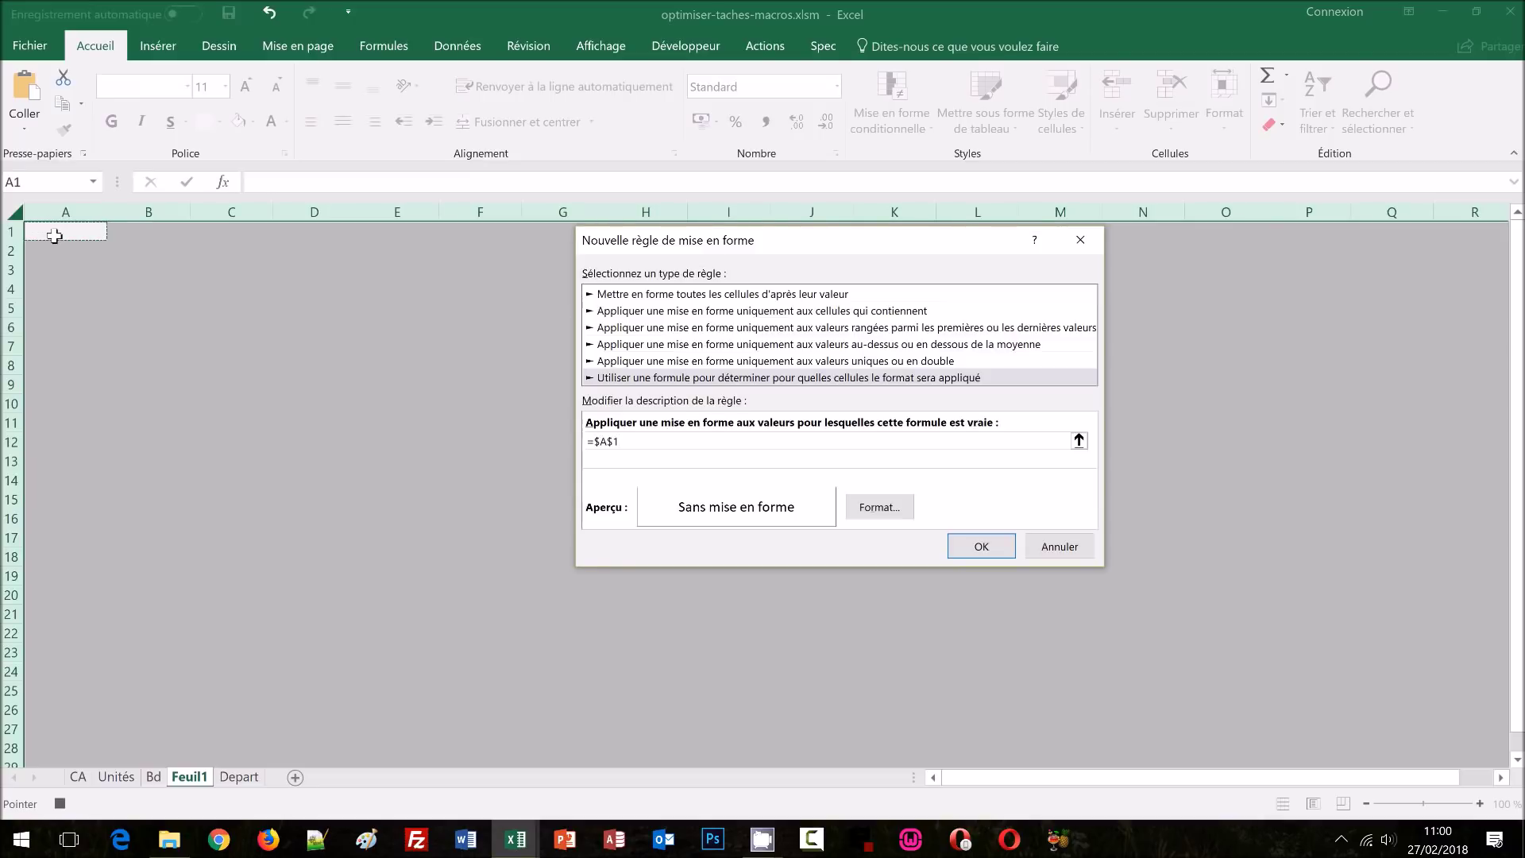
key("F4")
key("F4")
key("F4")
type("<>\"\"")
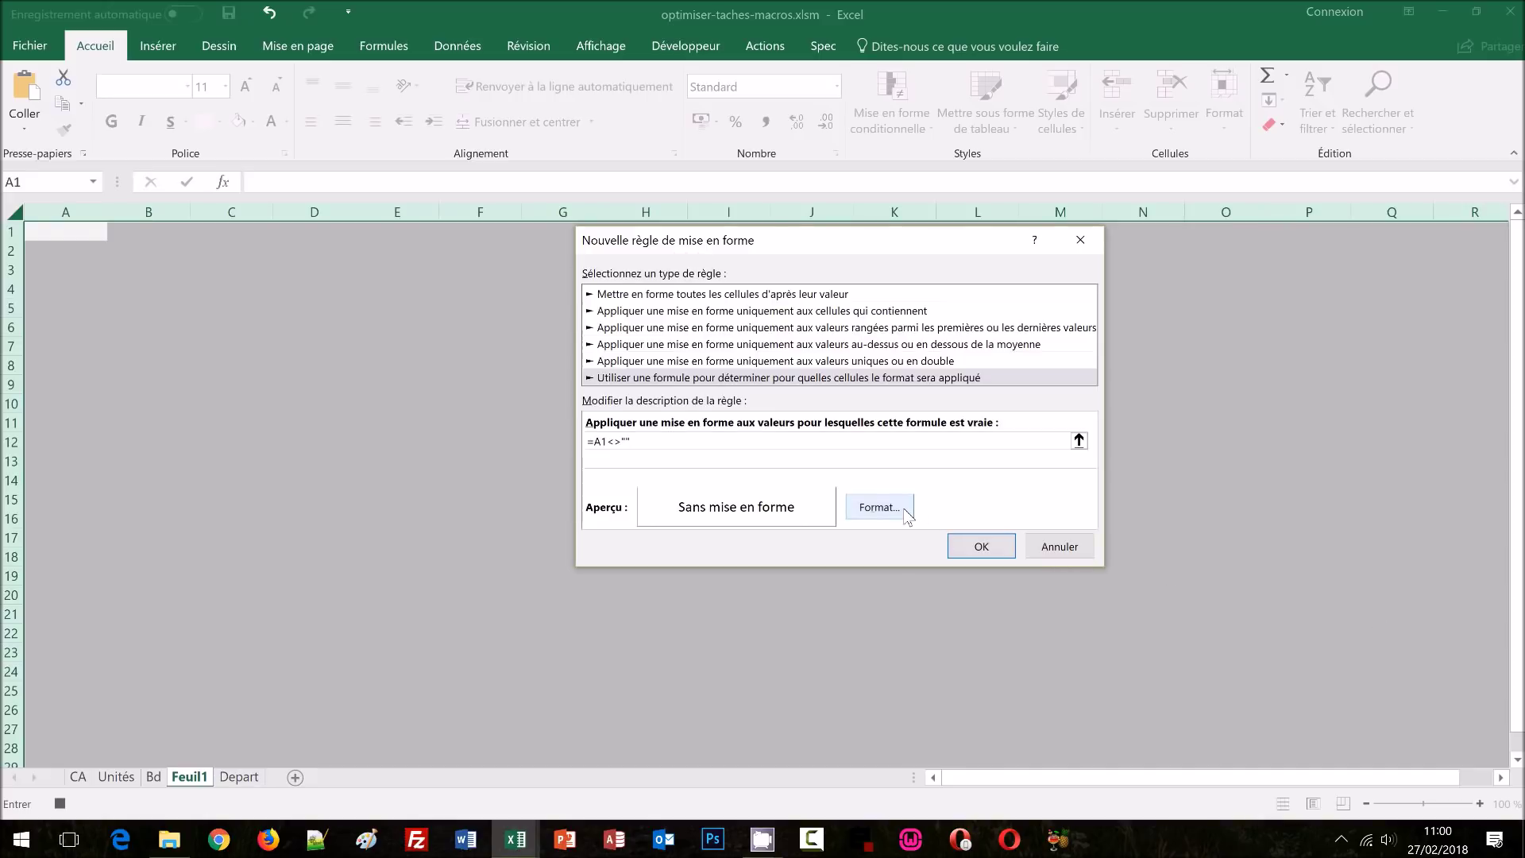
Step: Give the conditional formatting rule a thin solid outline border in standard purple, and apply the rule
left_click(879, 507)
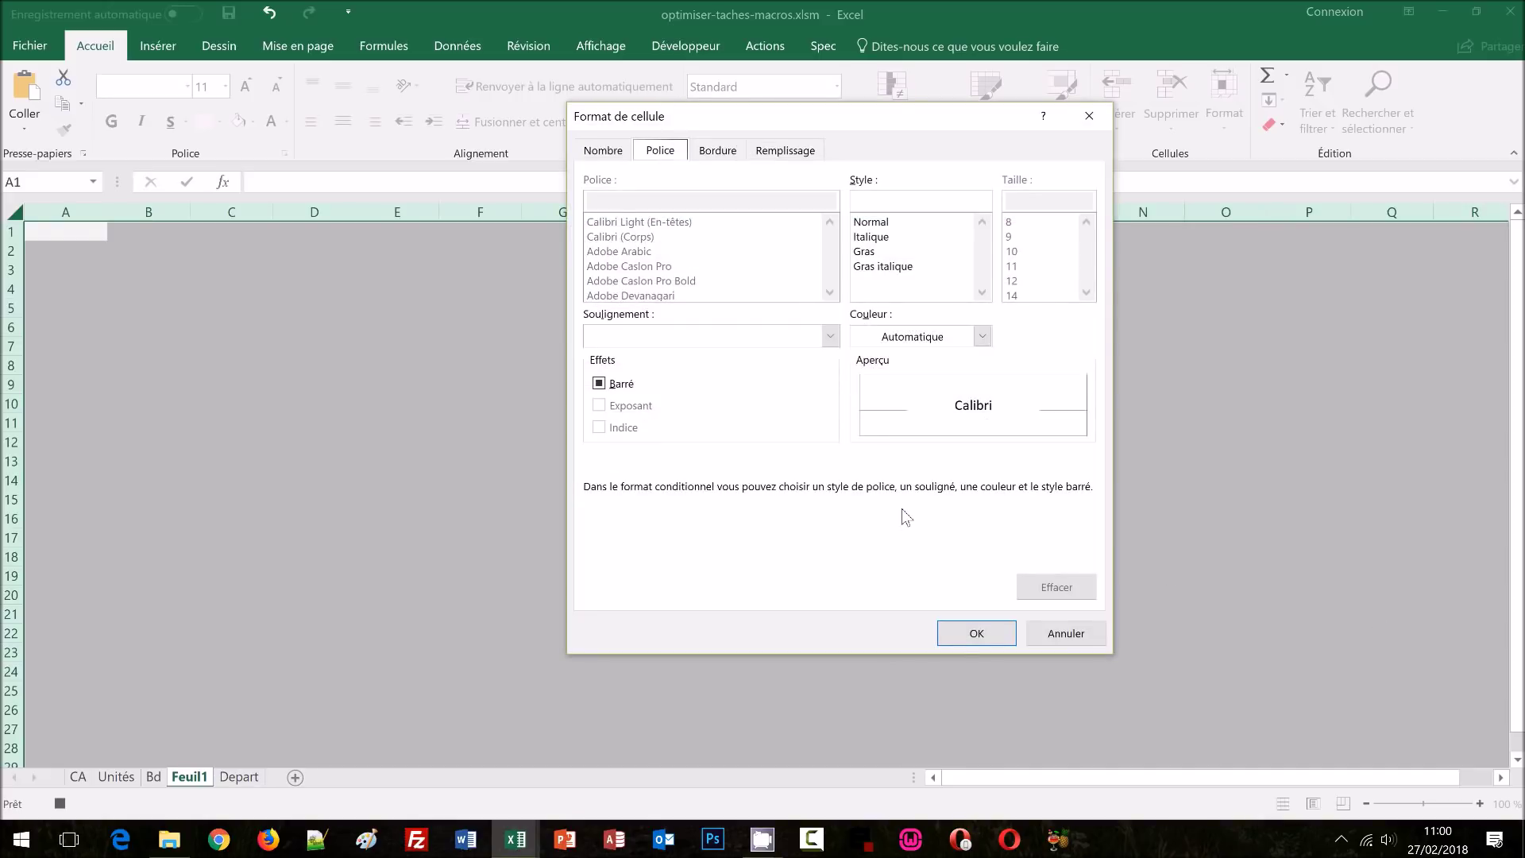
left_click(728, 154)
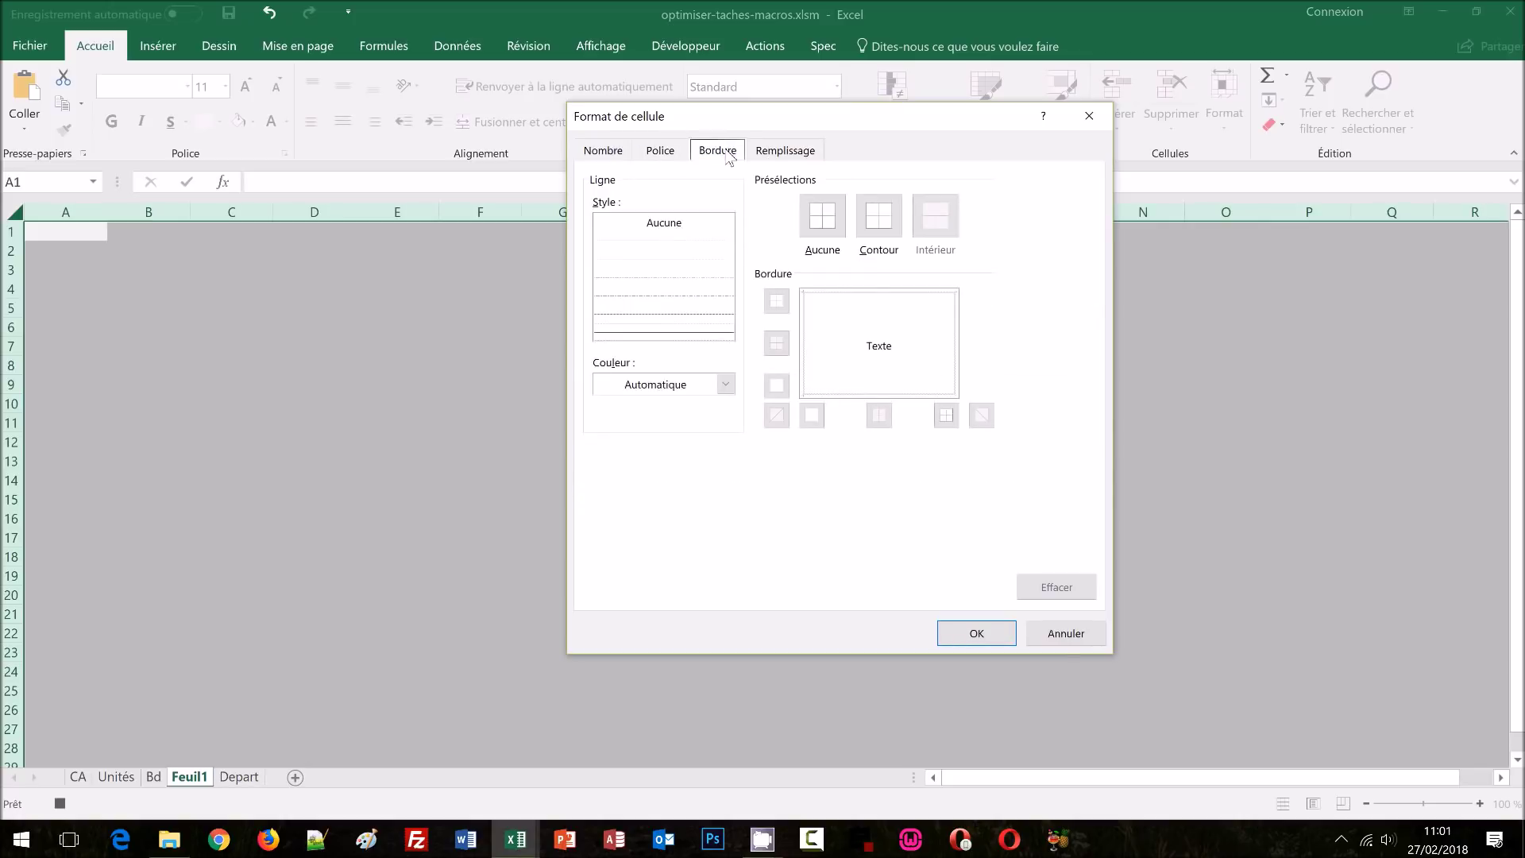
left_click(637, 337)
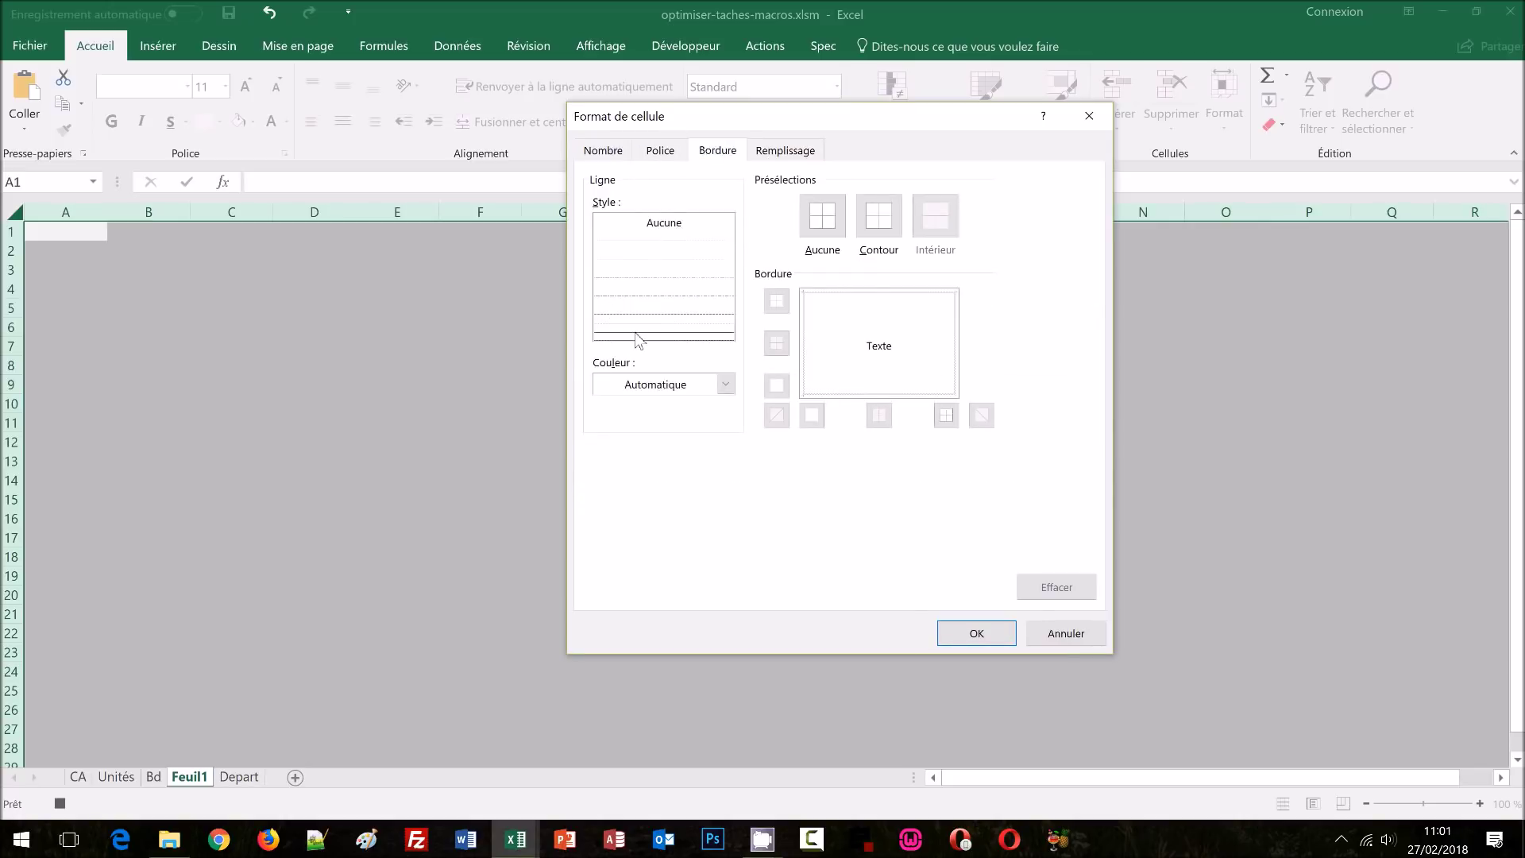
left_click(726, 389)
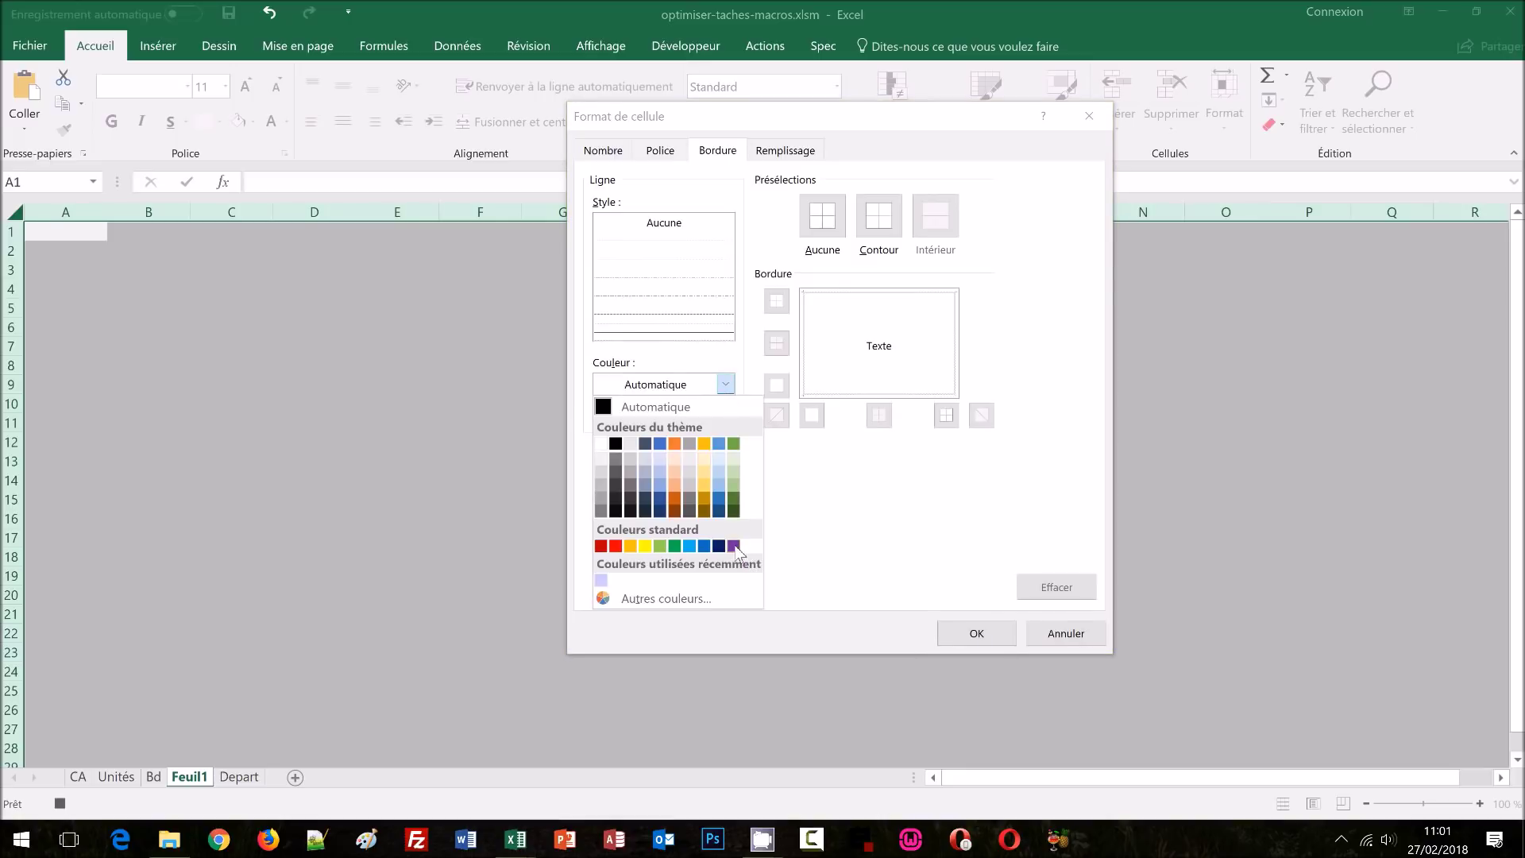
left_click(734, 547)
left_click(876, 227)
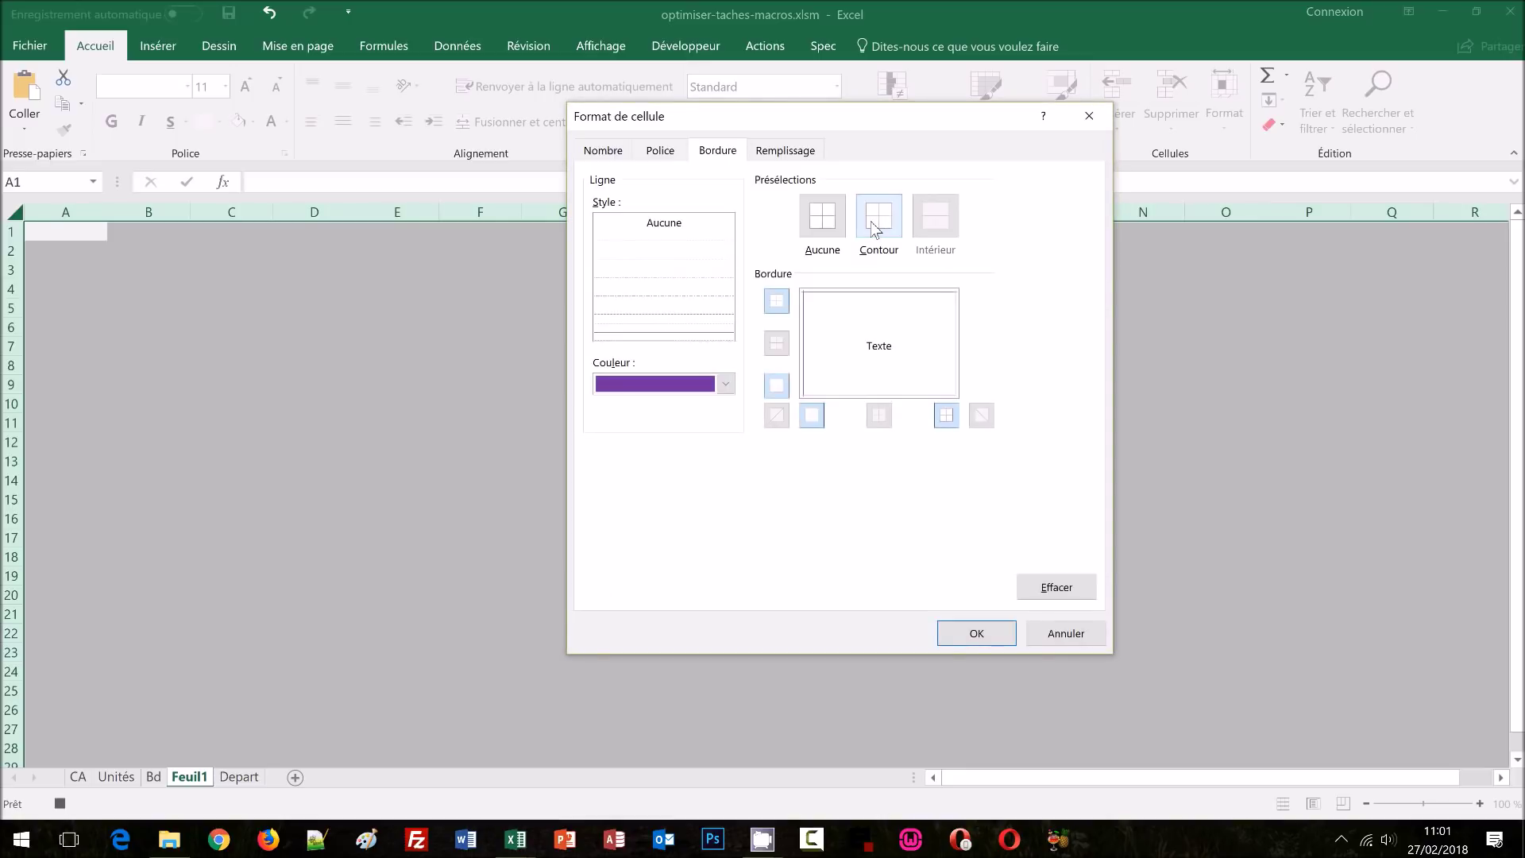
left_click(971, 632)
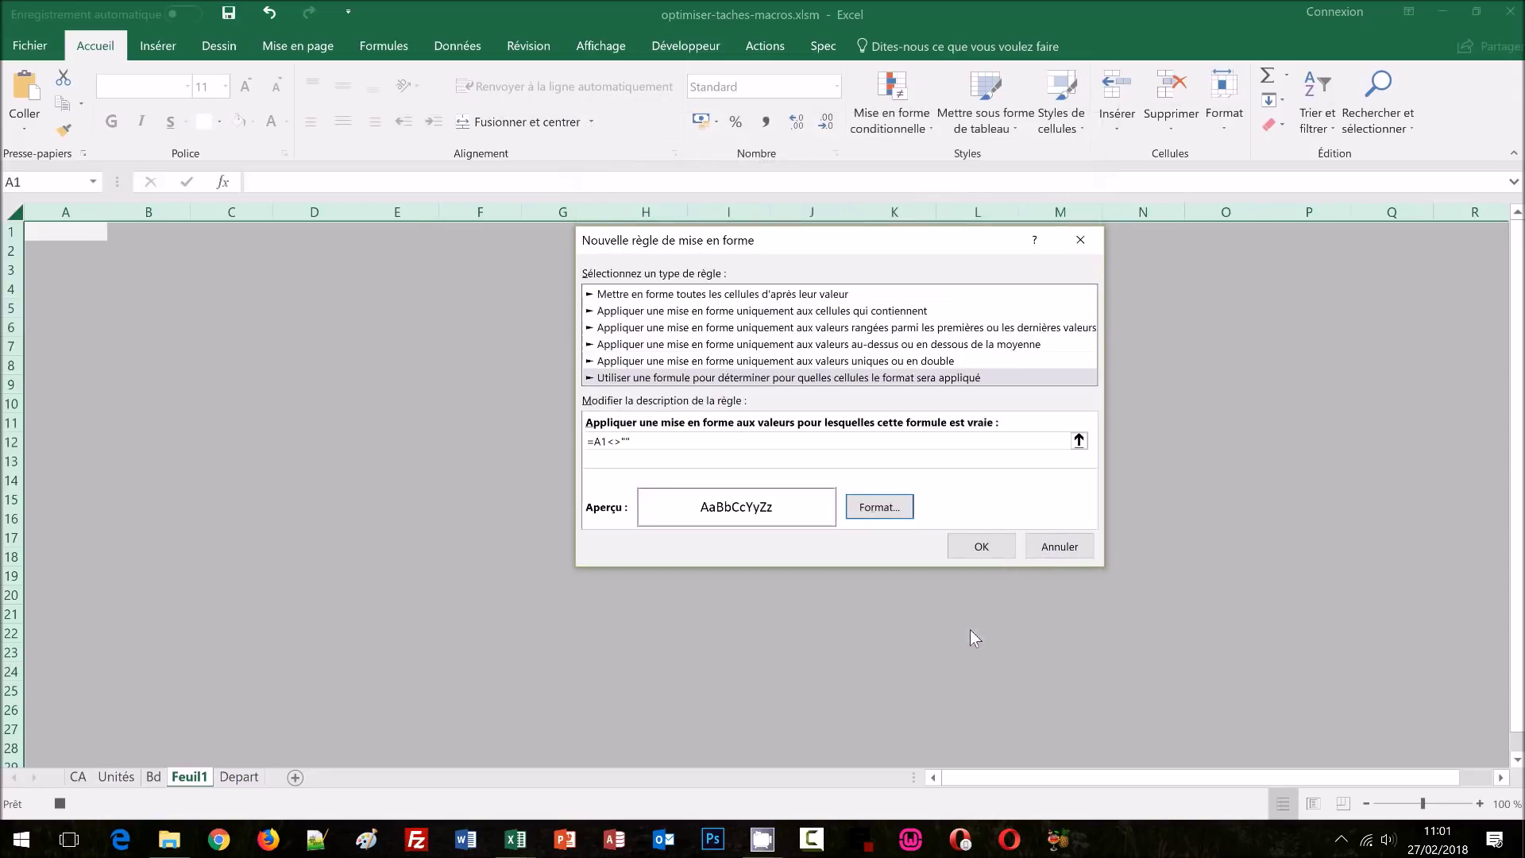
left_click(983, 549)
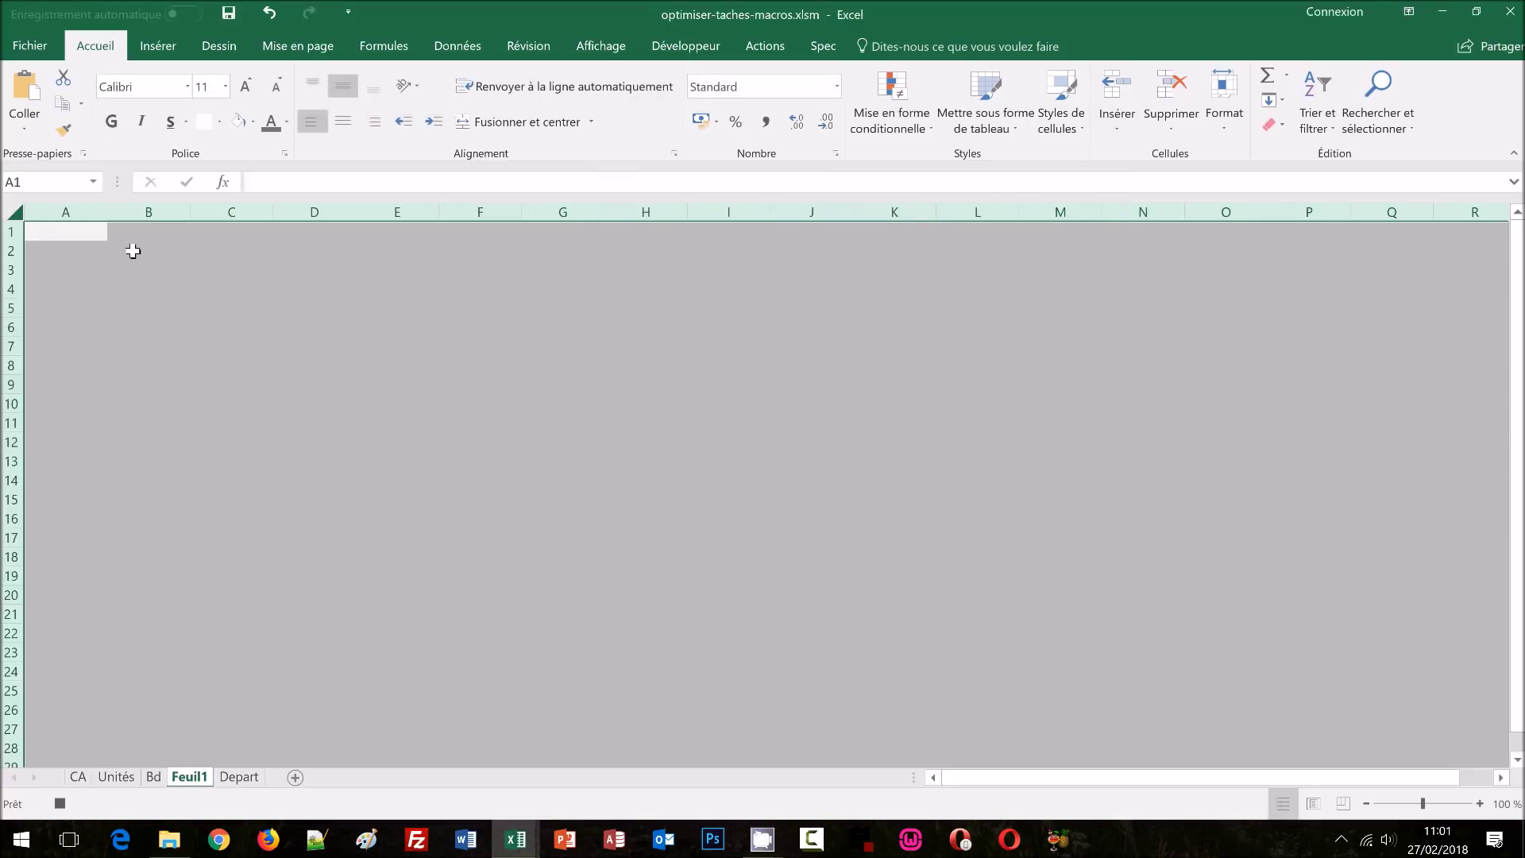
Step: Select cell B2 of the new sheet and stop recording the macro
left_click(133, 251)
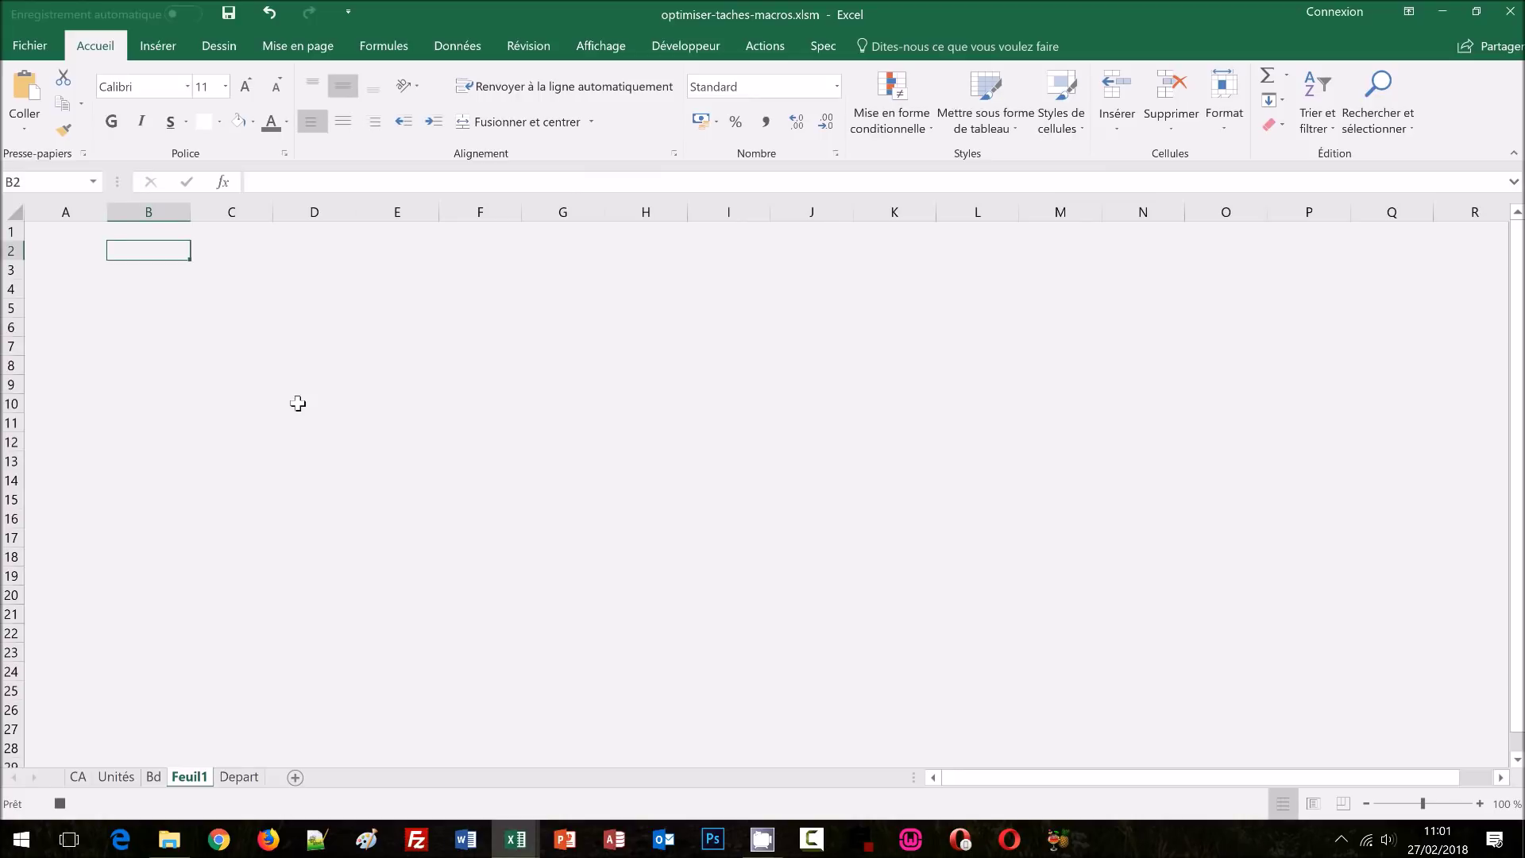
left_click(709, 47)
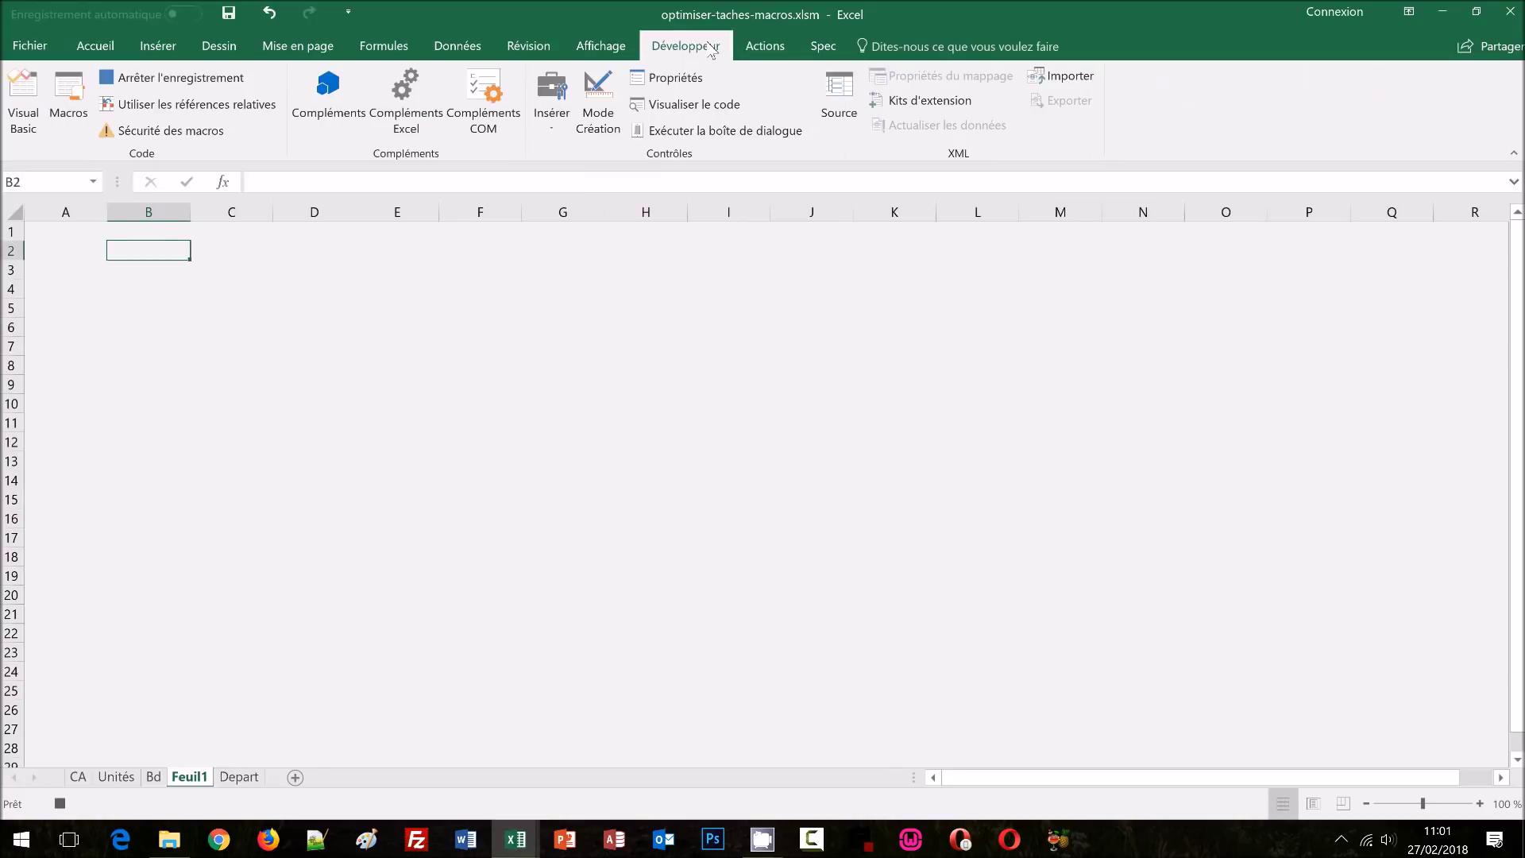
left_click(215, 81)
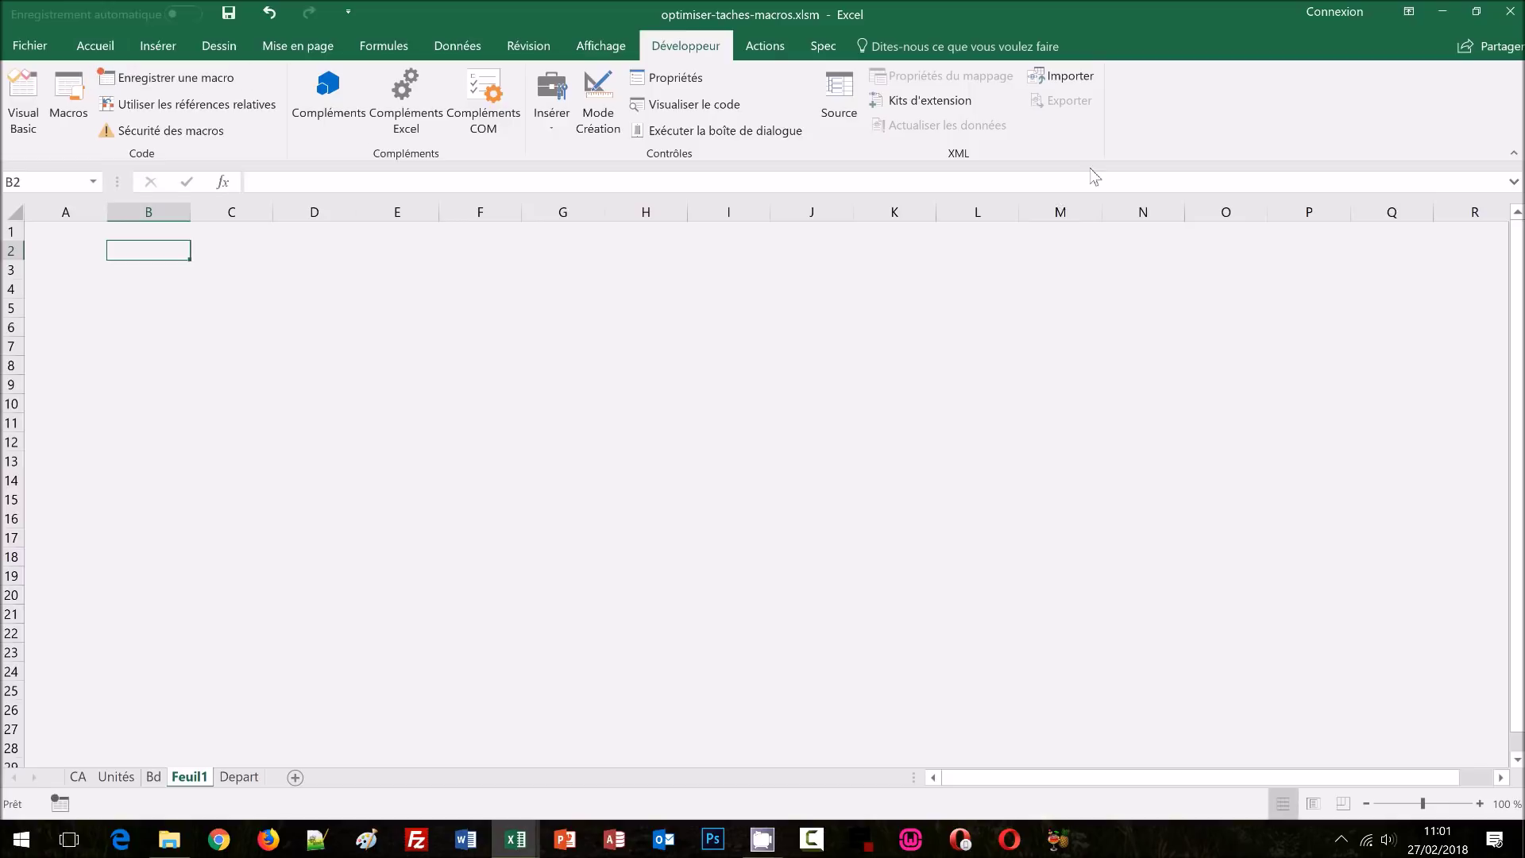
Step: Customize the ribbon by adding the personal macro nouvelleP to the Nouveau group of the Spec tab
right_click(1101, 136)
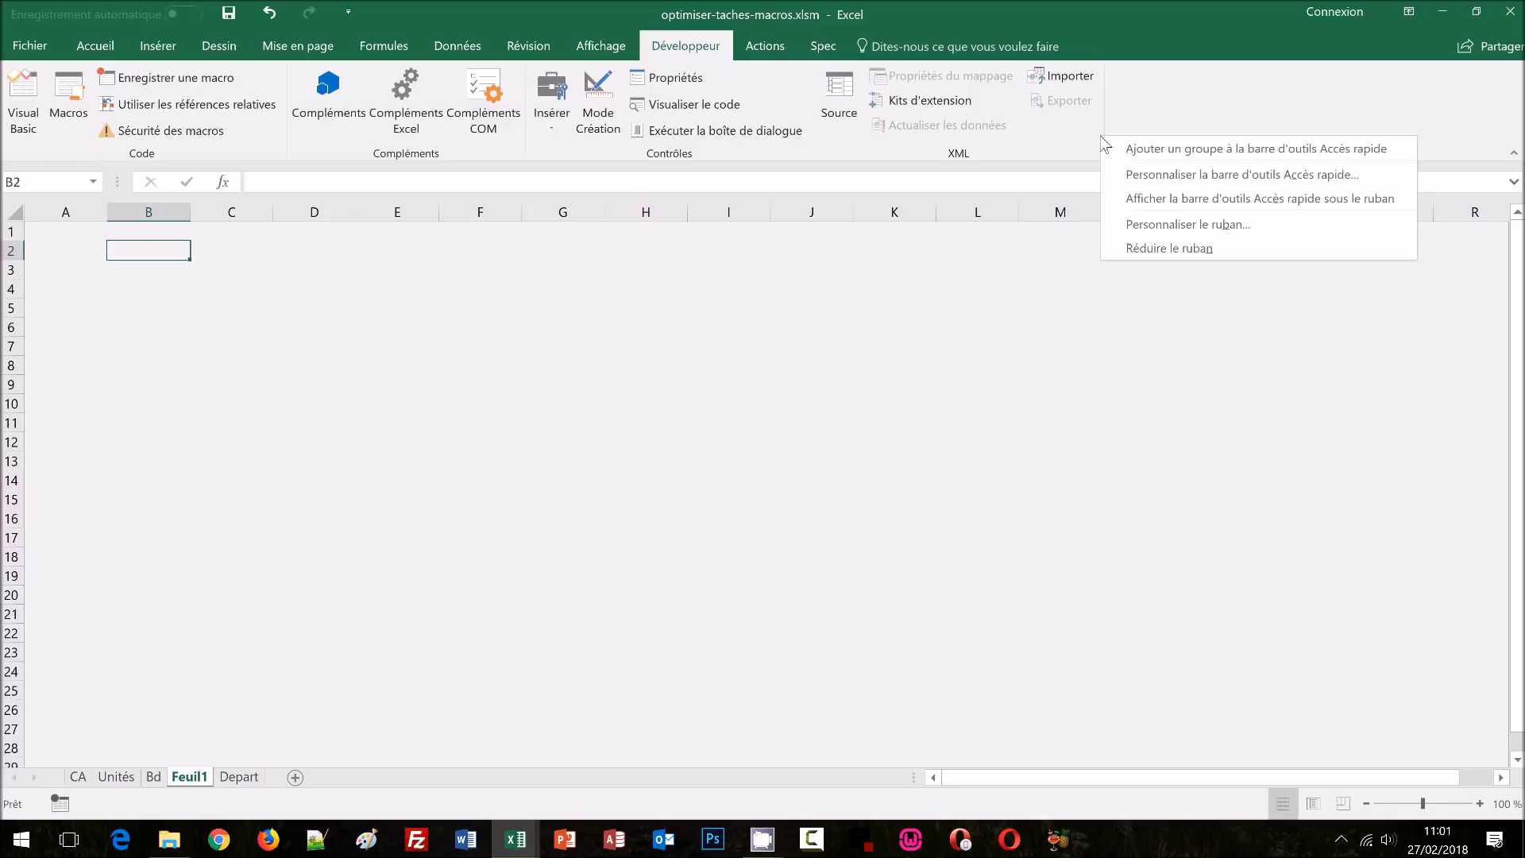
left_click(1150, 225)
left_click(685, 200)
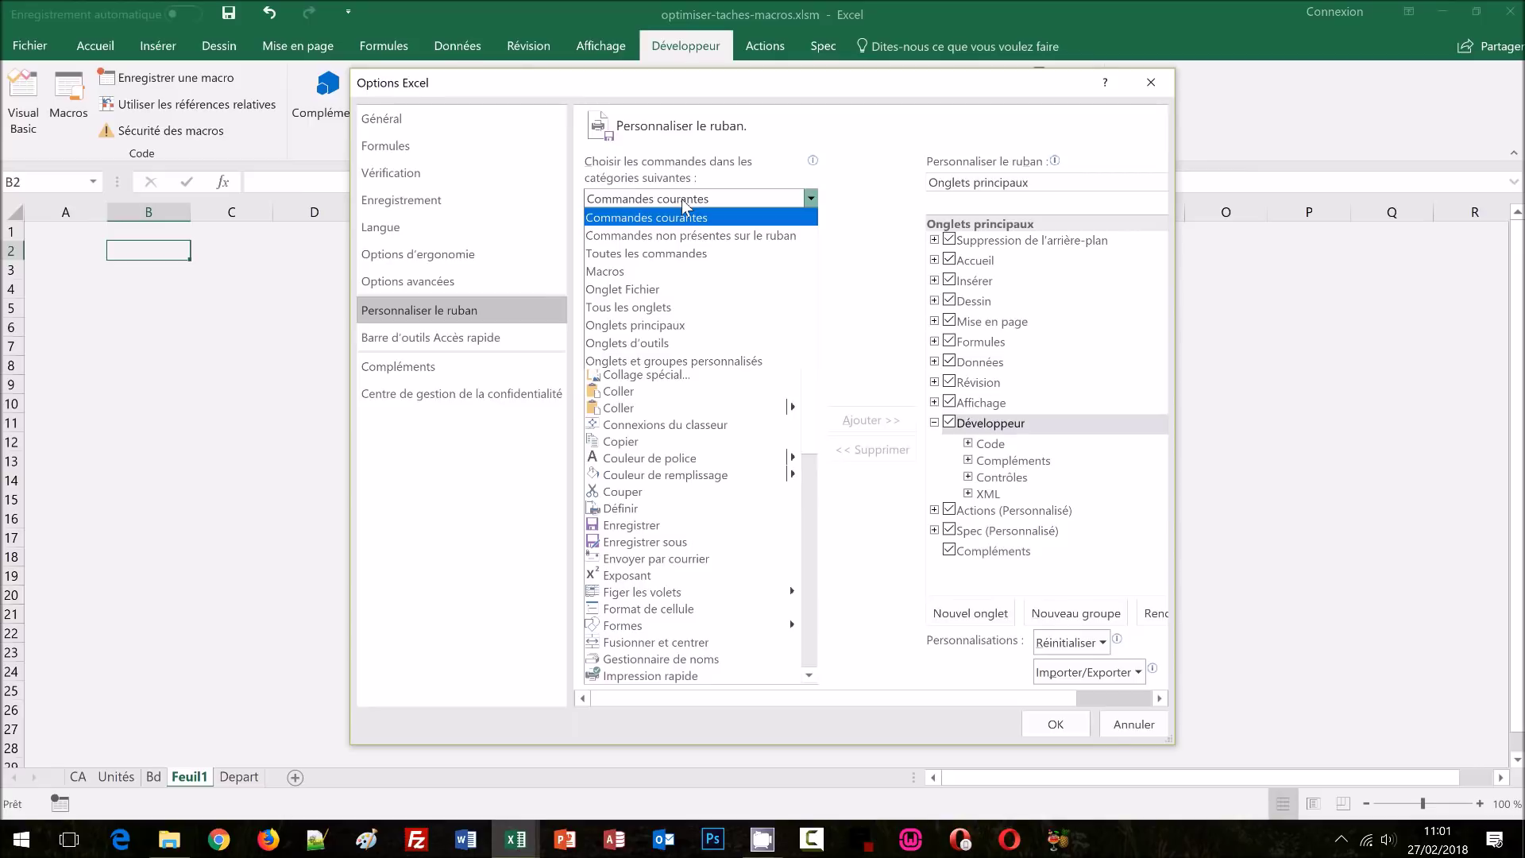
left_click(629, 272)
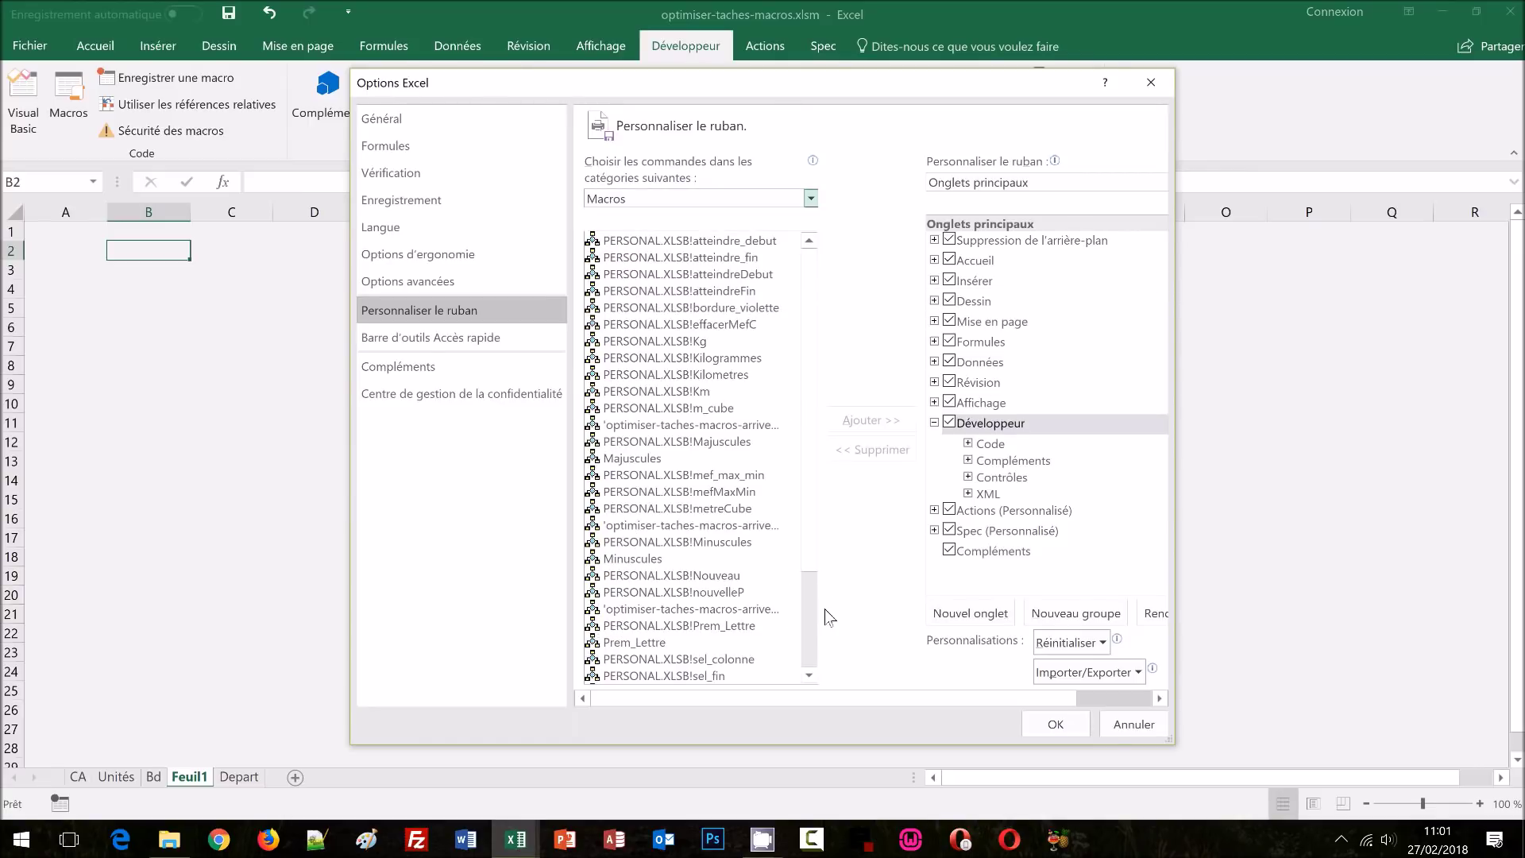
left_click(732, 595)
left_click(935, 530)
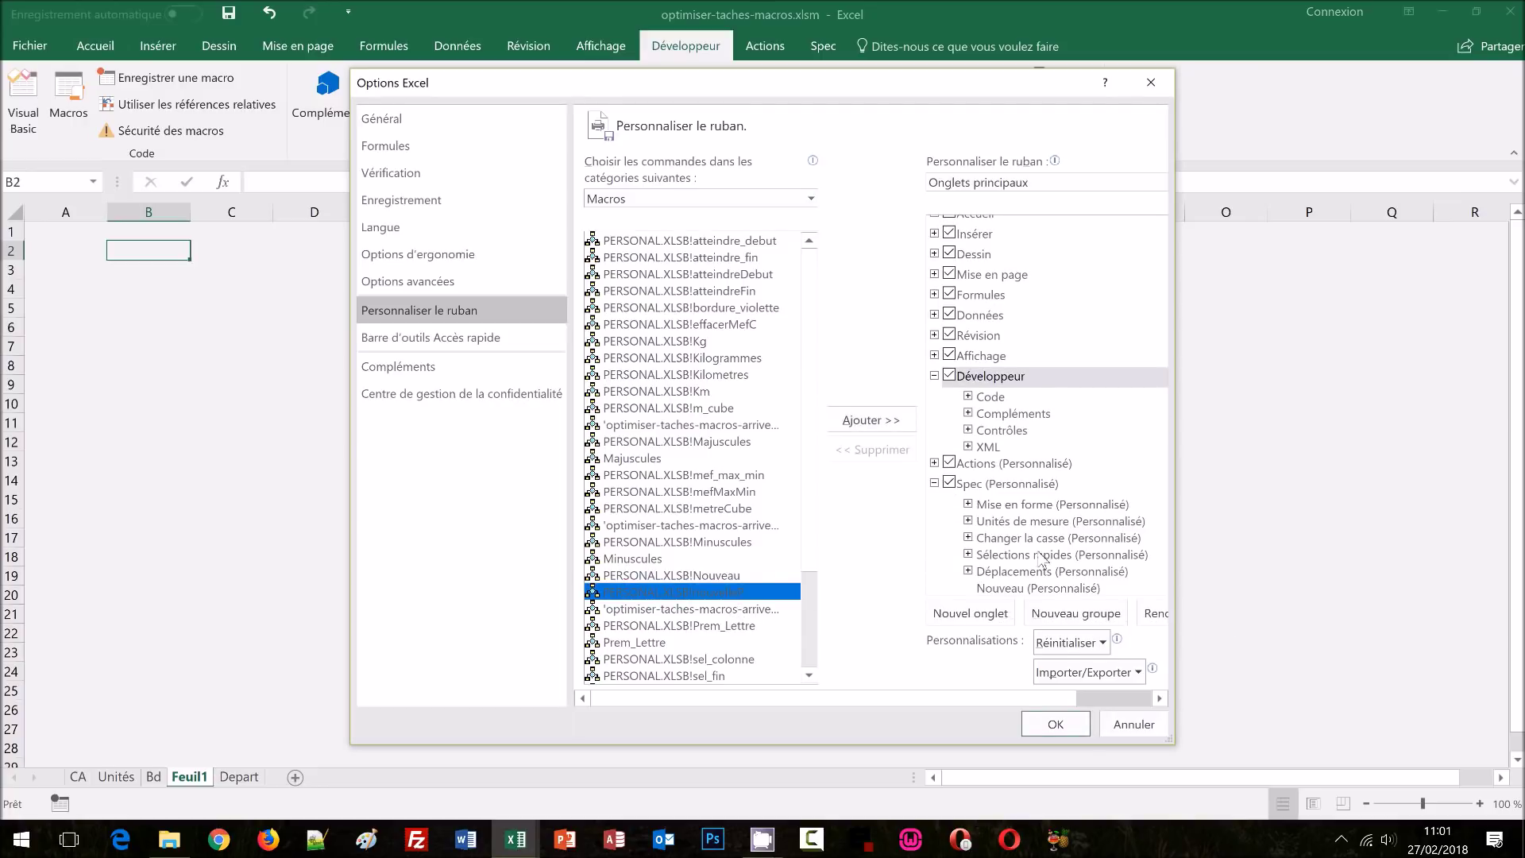
left_click_drag(797, 596, 1015, 582)
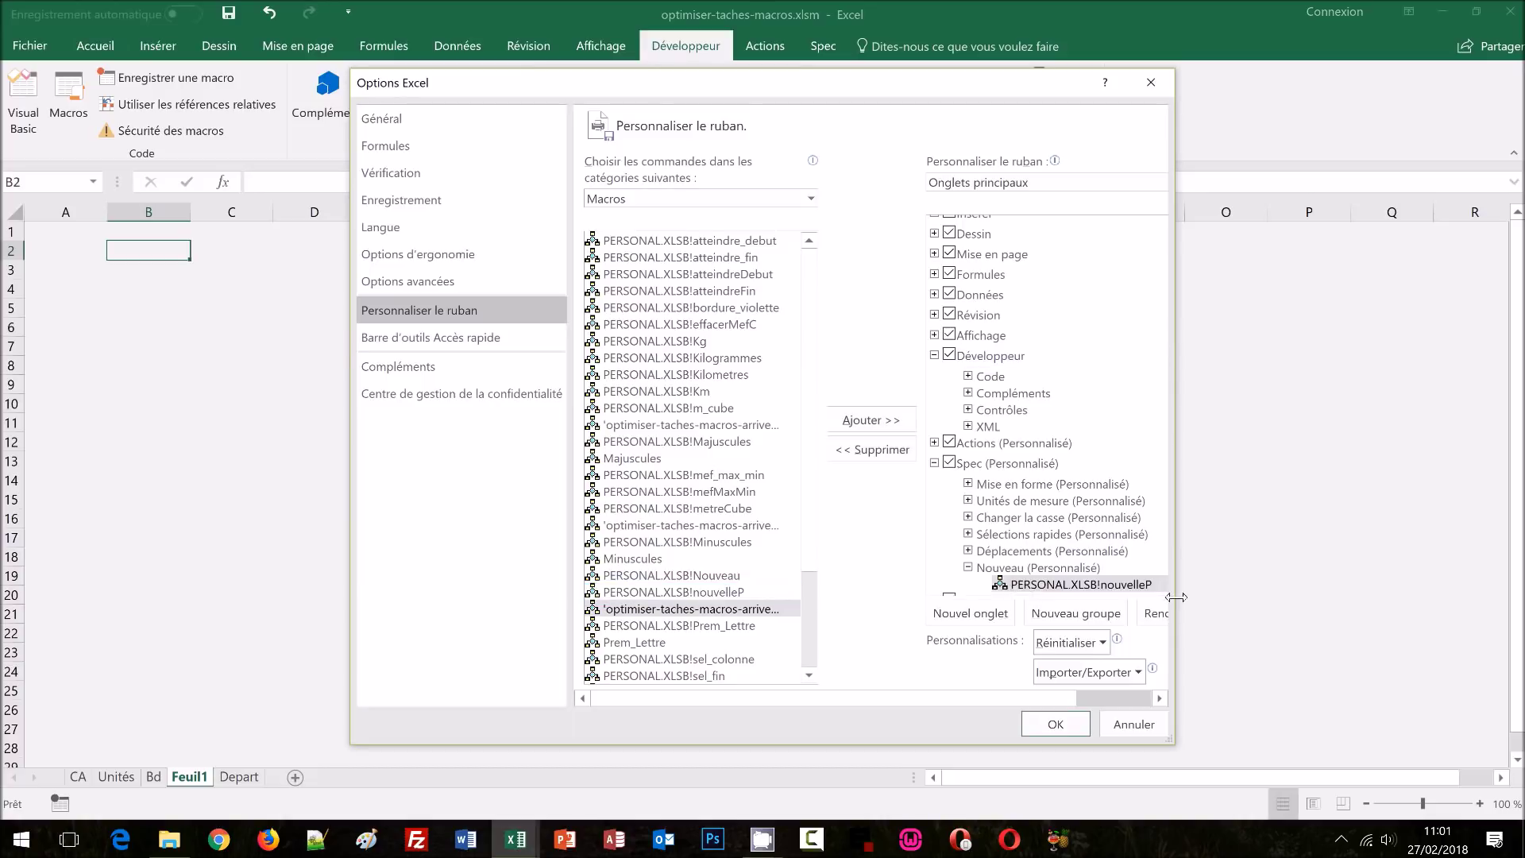
Step: Rename the nouvelleP ribbon command as Nouvelle feuille personnalisée, give it the blank page icon, and apply the ribbon customization
left_click(1156, 614)
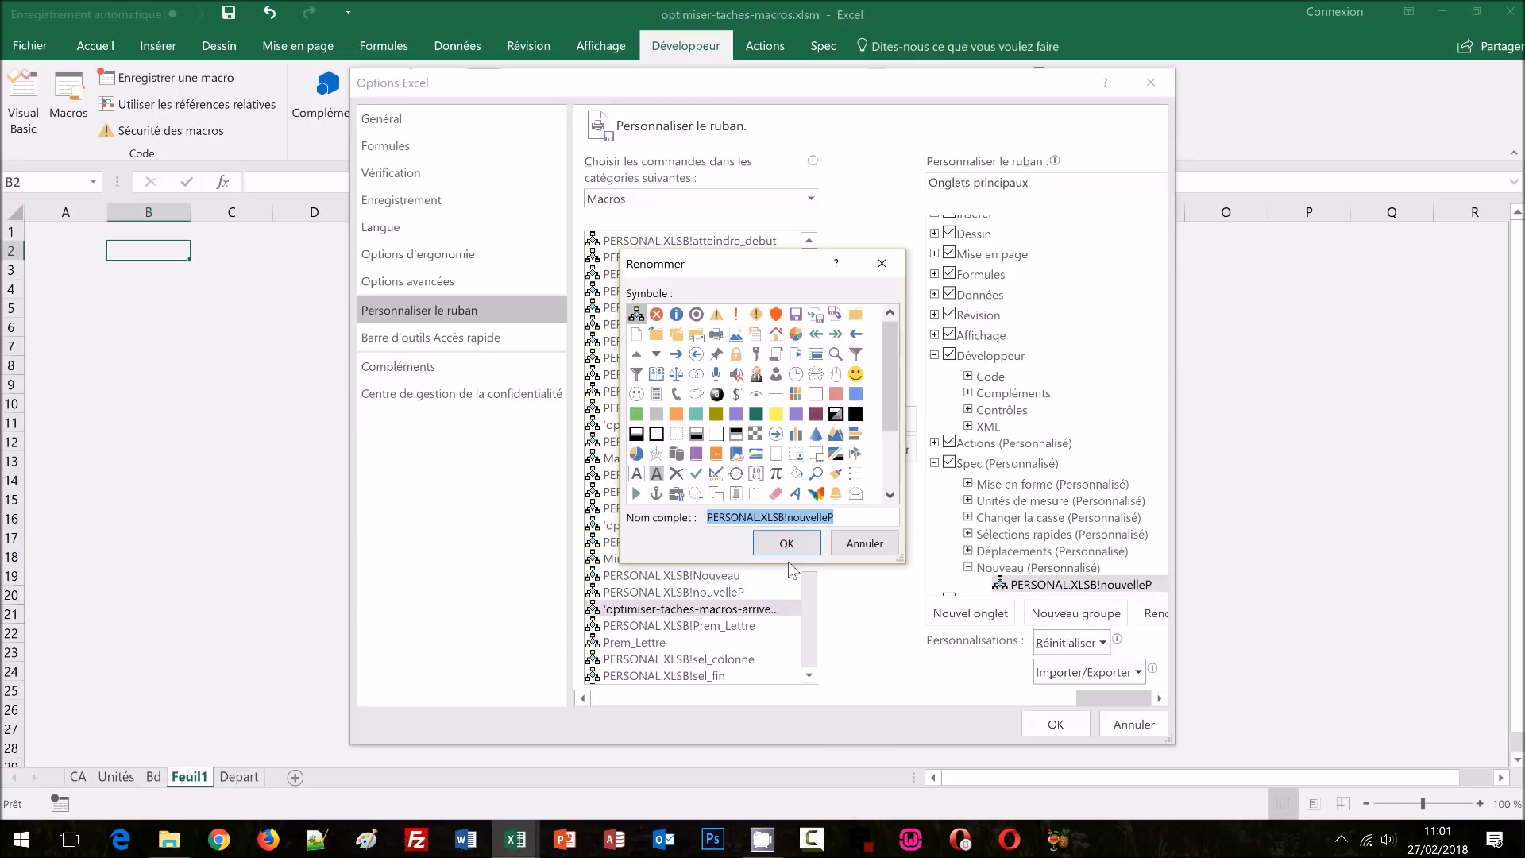
type("Nouvelle feuille pe")
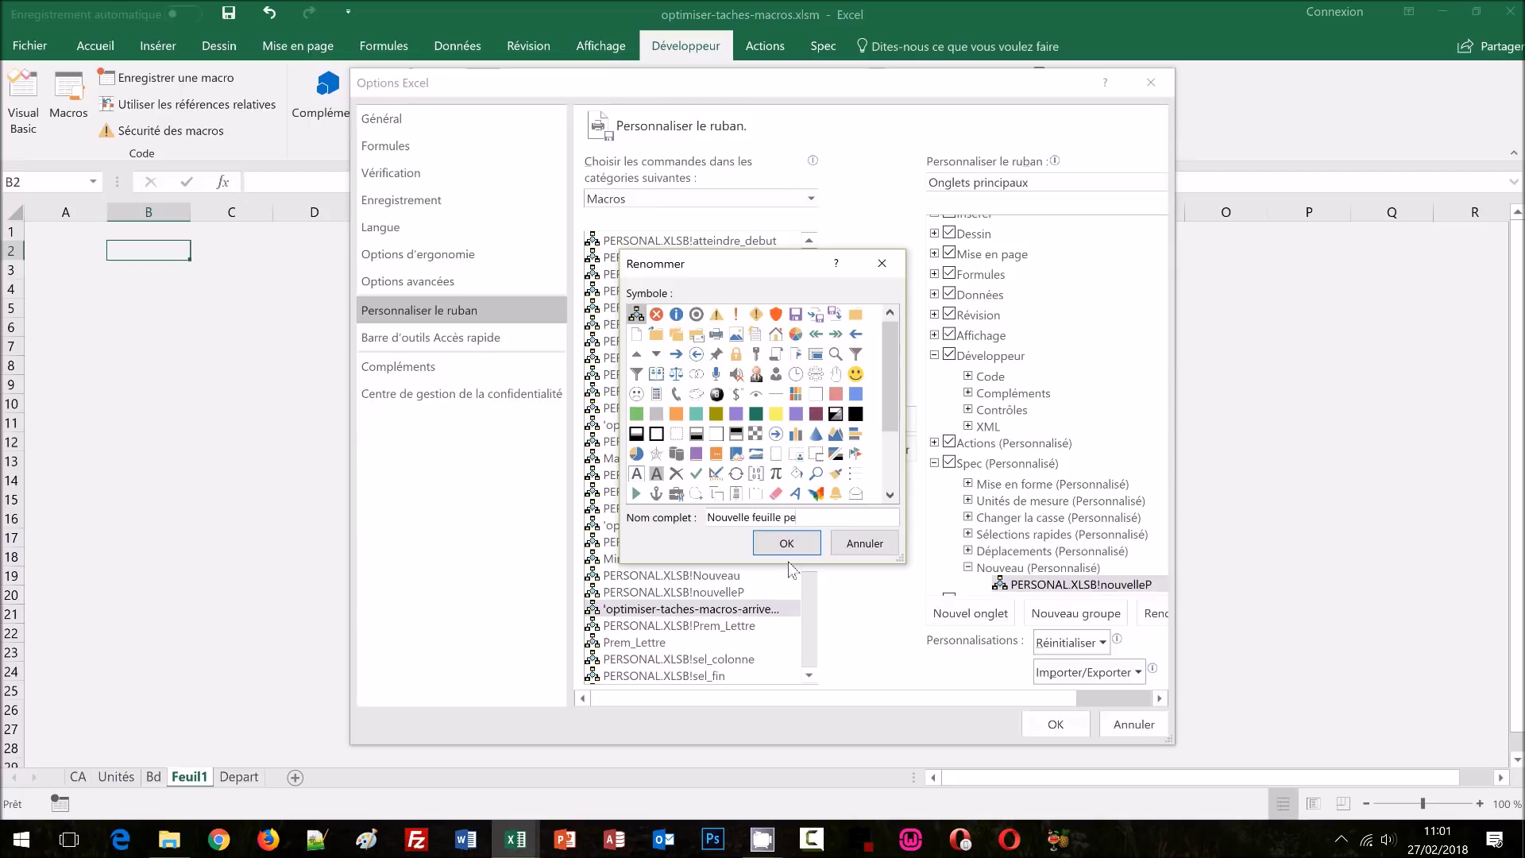
type("rsonnalisée")
scroll(893, 469, "down", 2)
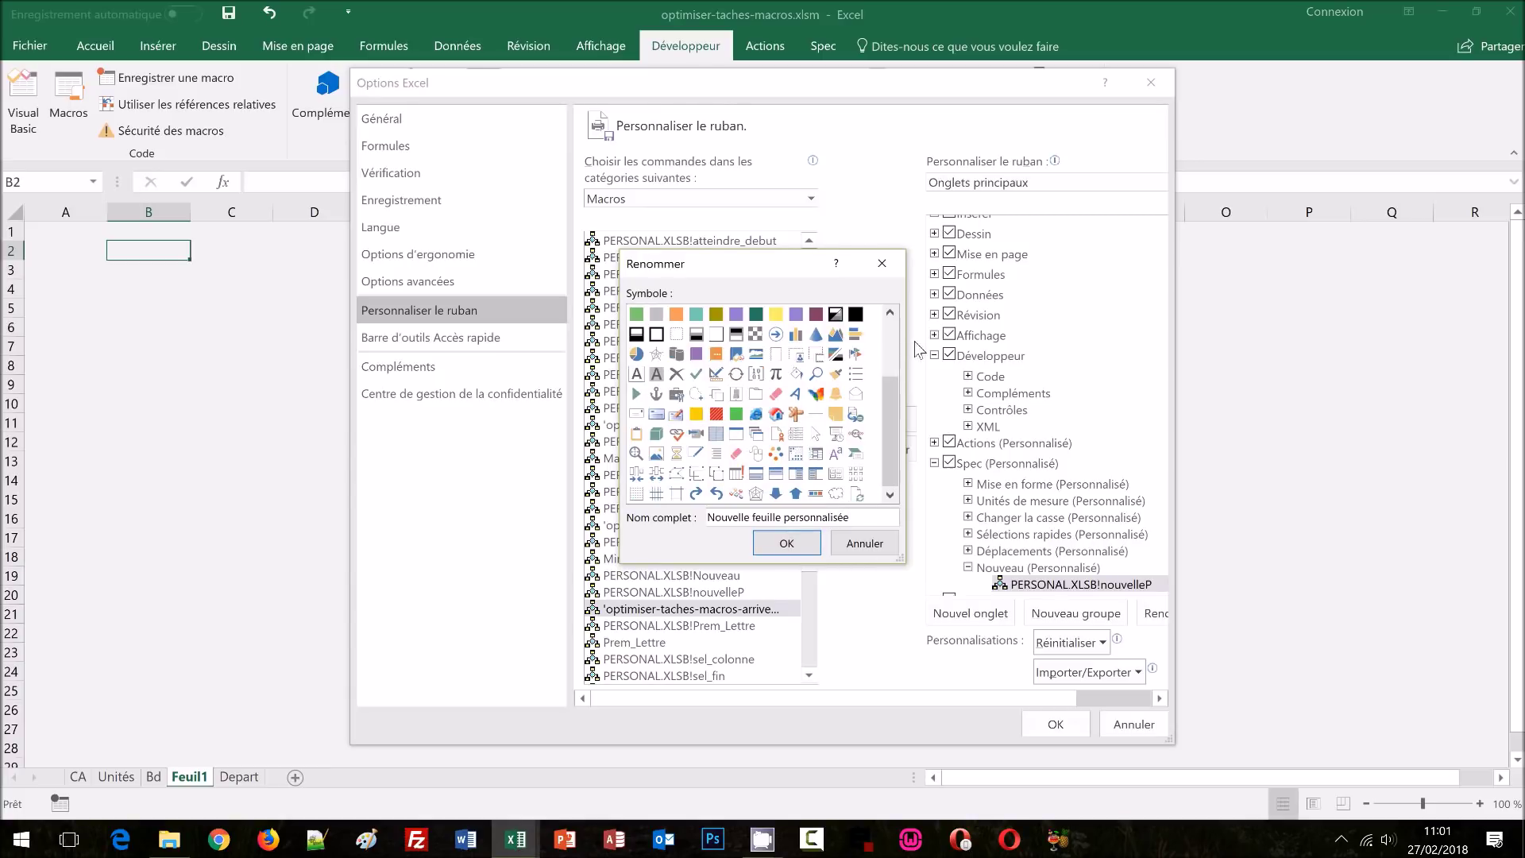
scroll(894, 333, "up", 2)
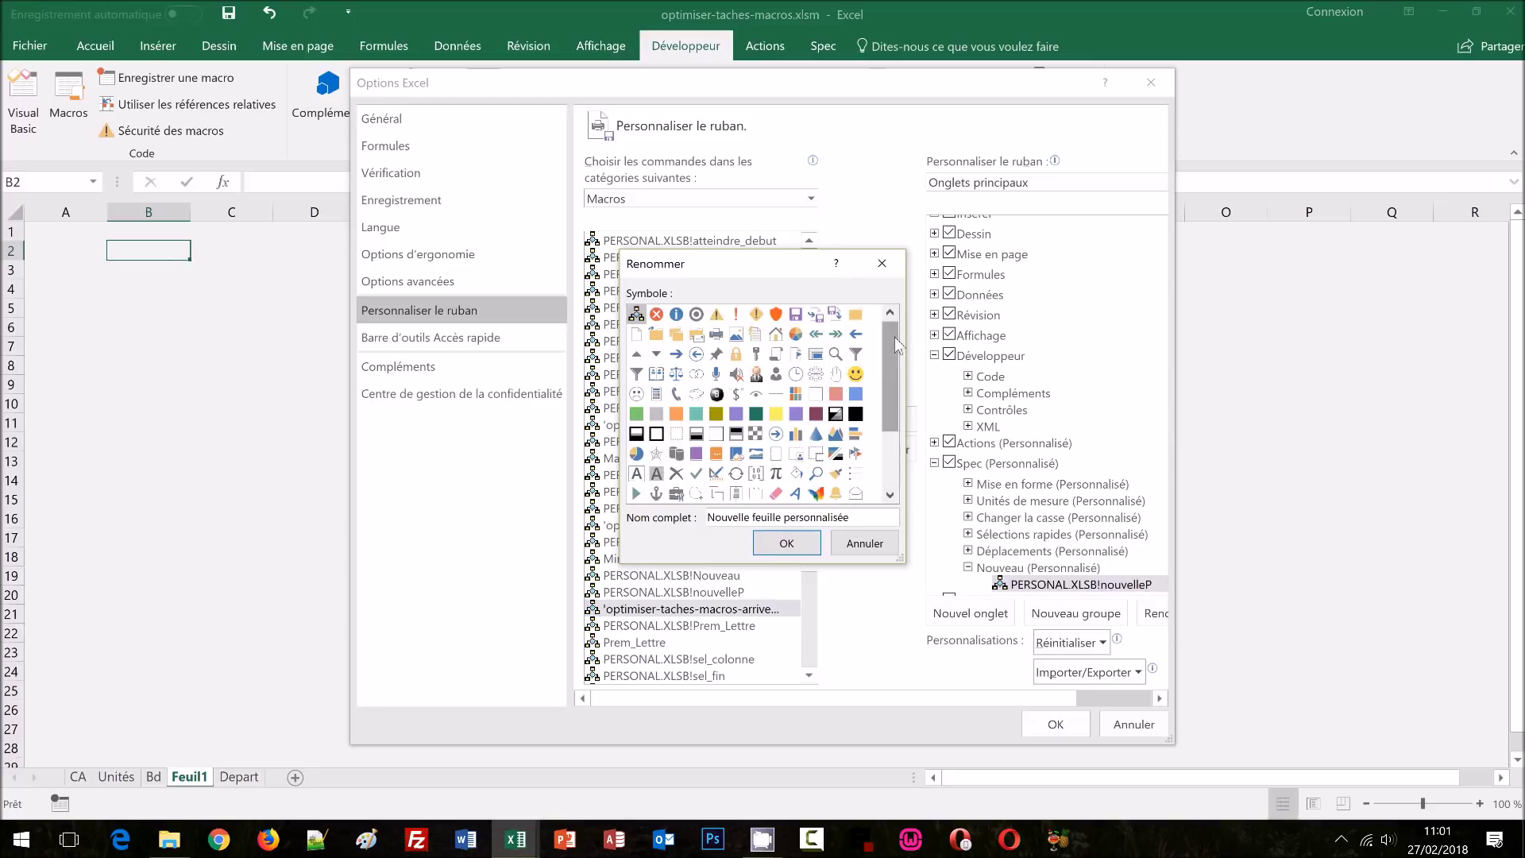
left_click(635, 336)
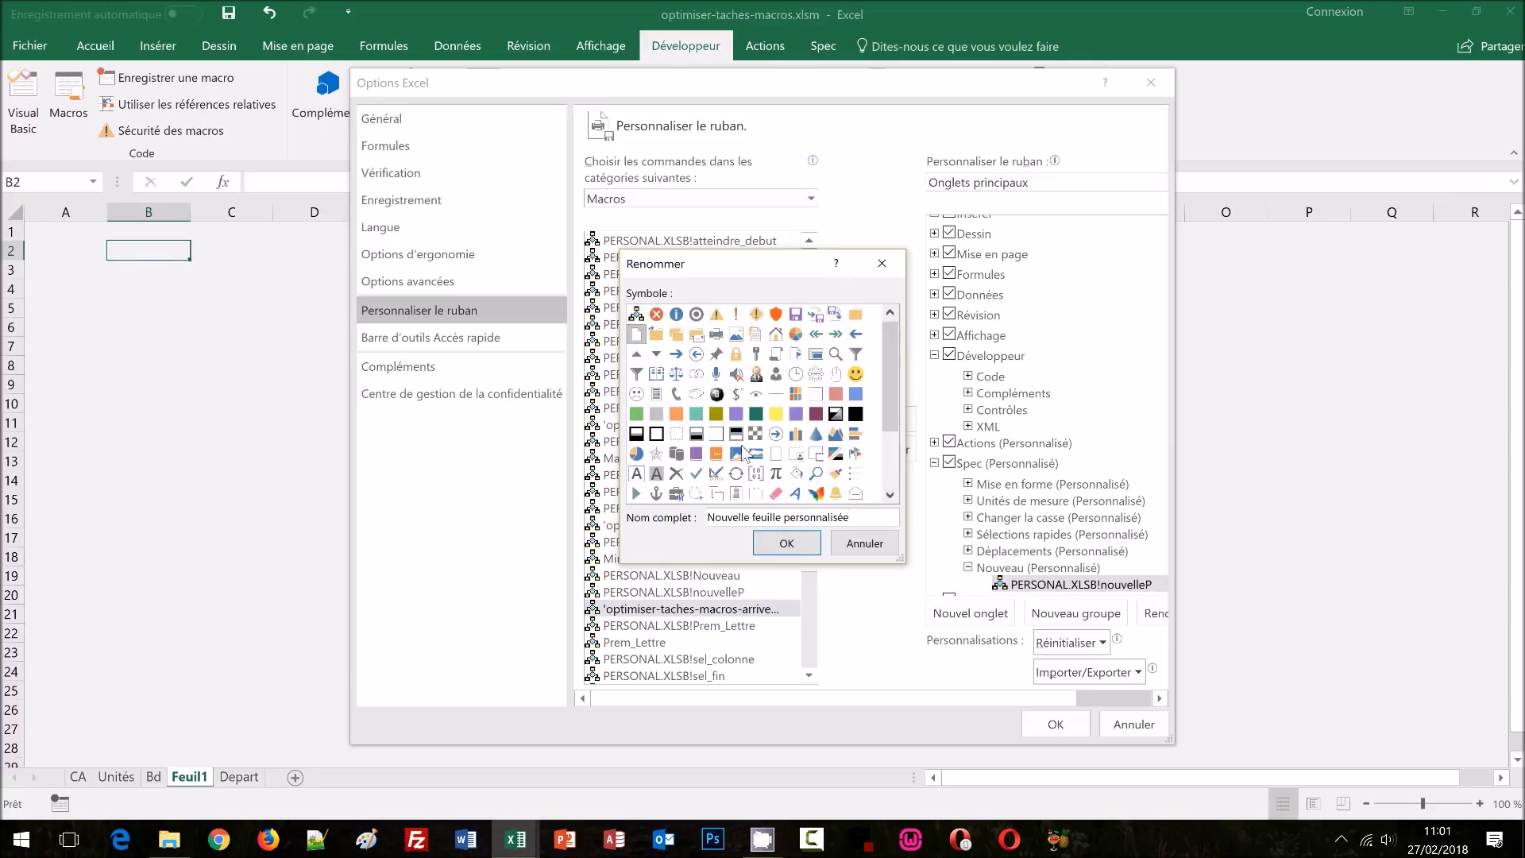
left_click(787, 545)
left_click(1052, 725)
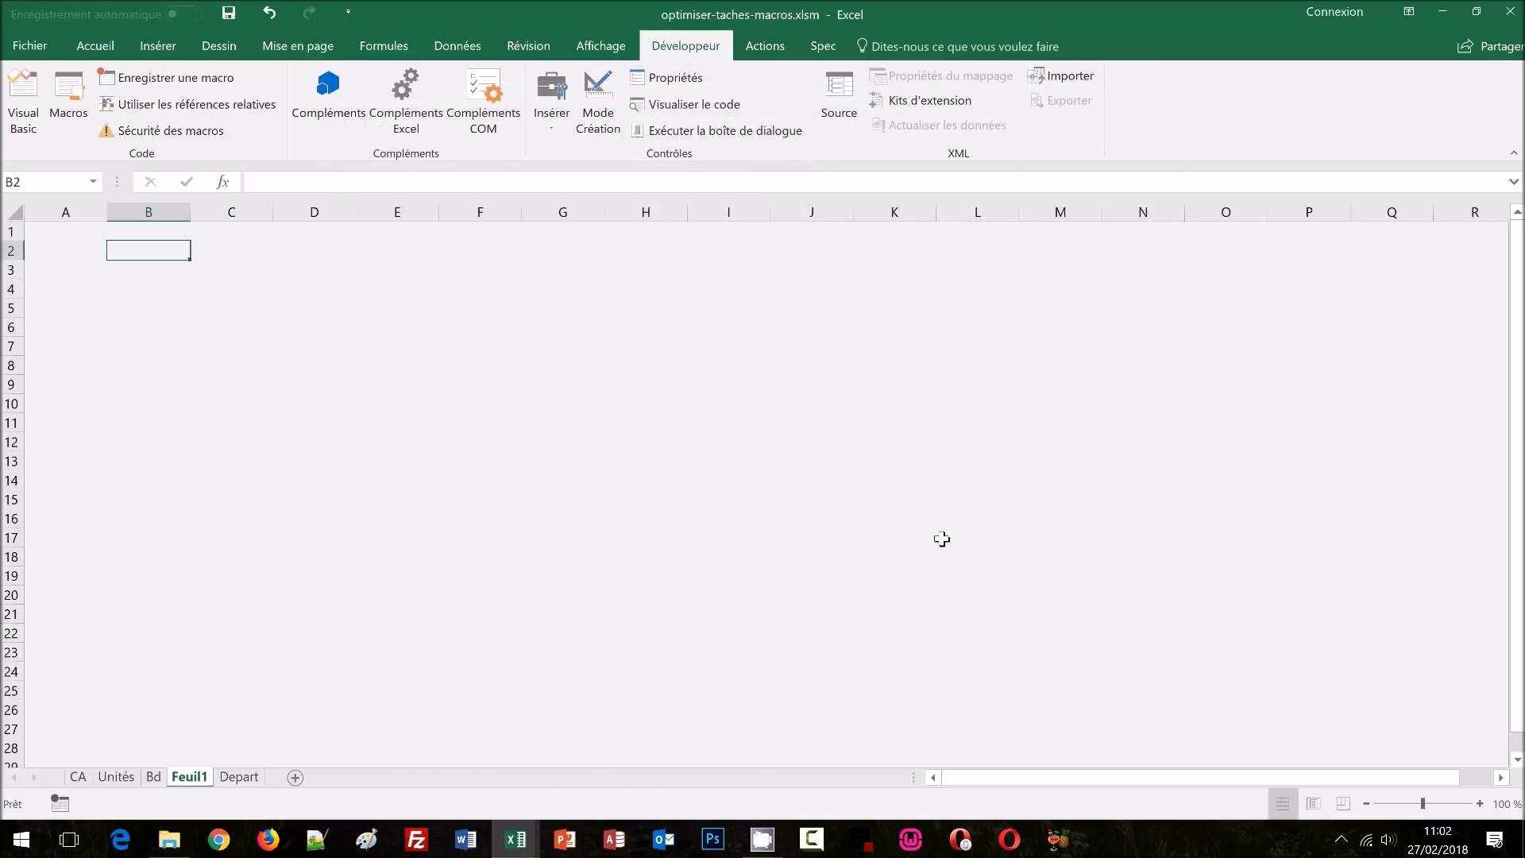
Step: Run the Nouvelle feuille personnalisée macro from the Spec tab with the CA sheet active to add a preformatted sheet
left_click(824, 46)
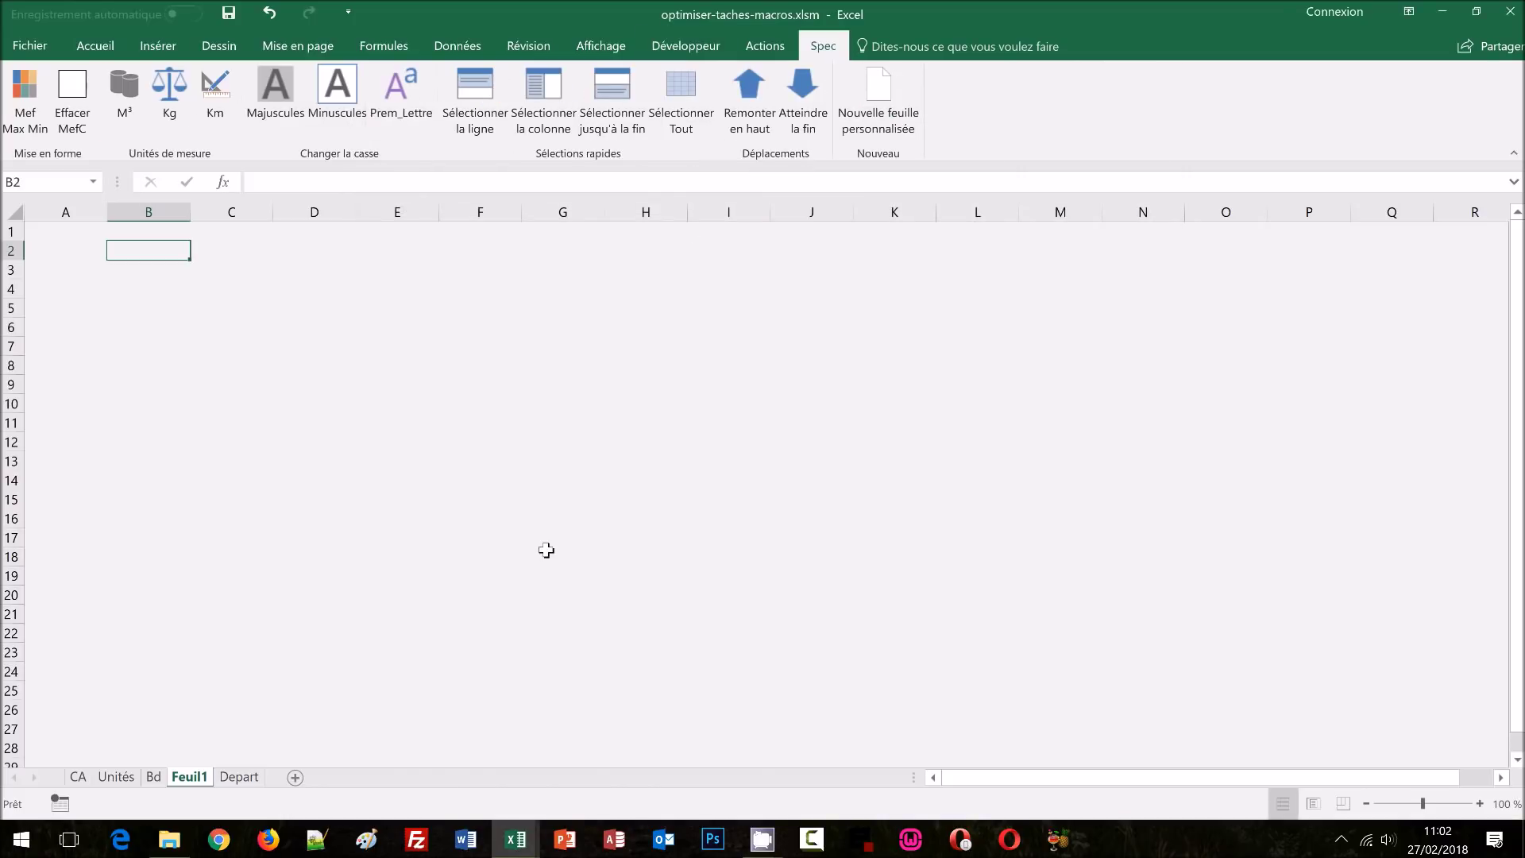
left_click(236, 778)
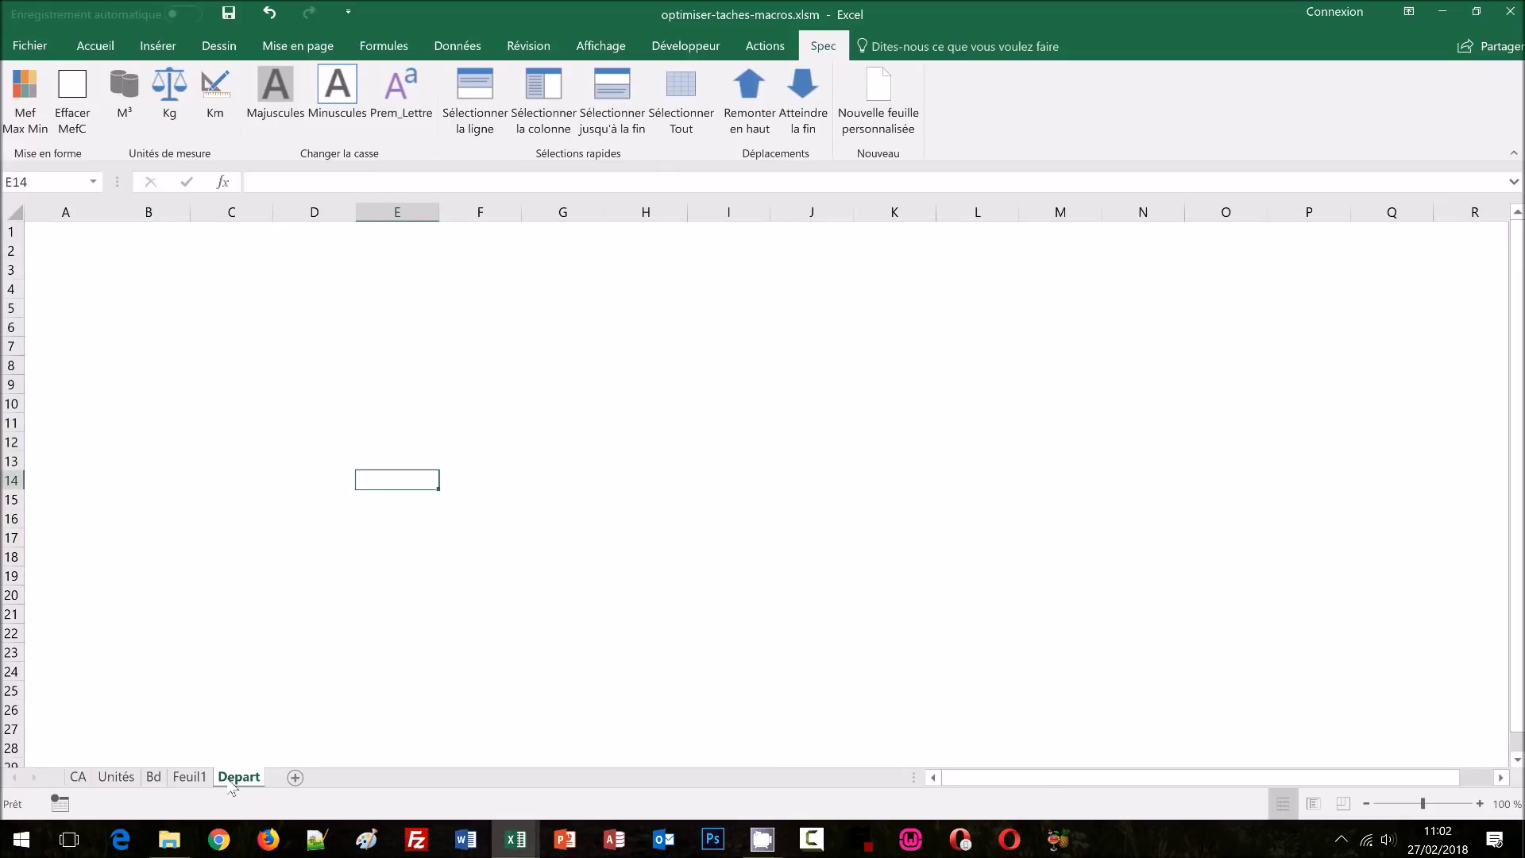
left_click(80, 777)
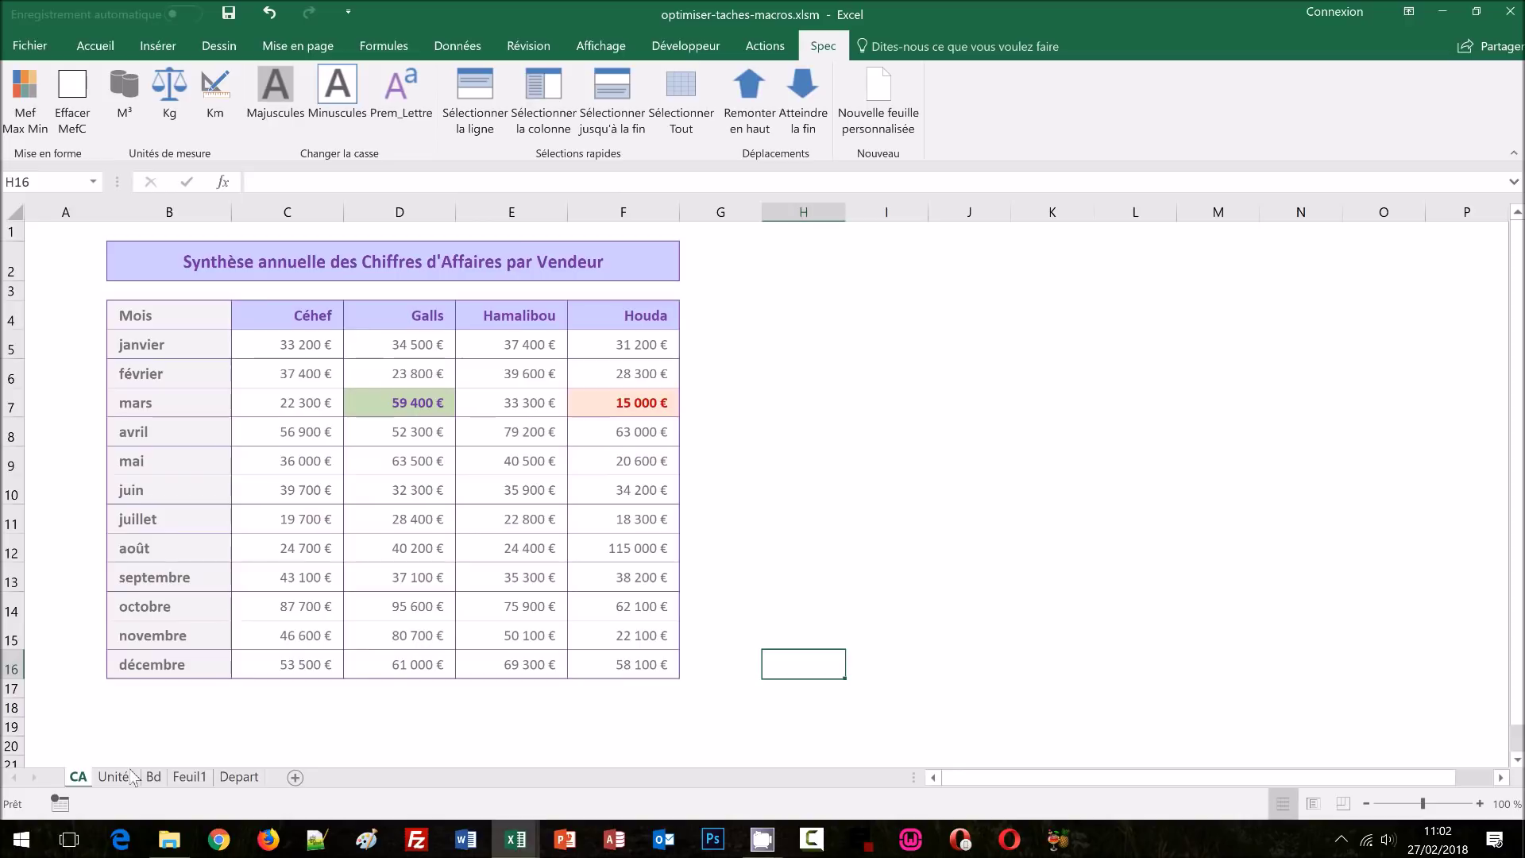
left_click(872, 114)
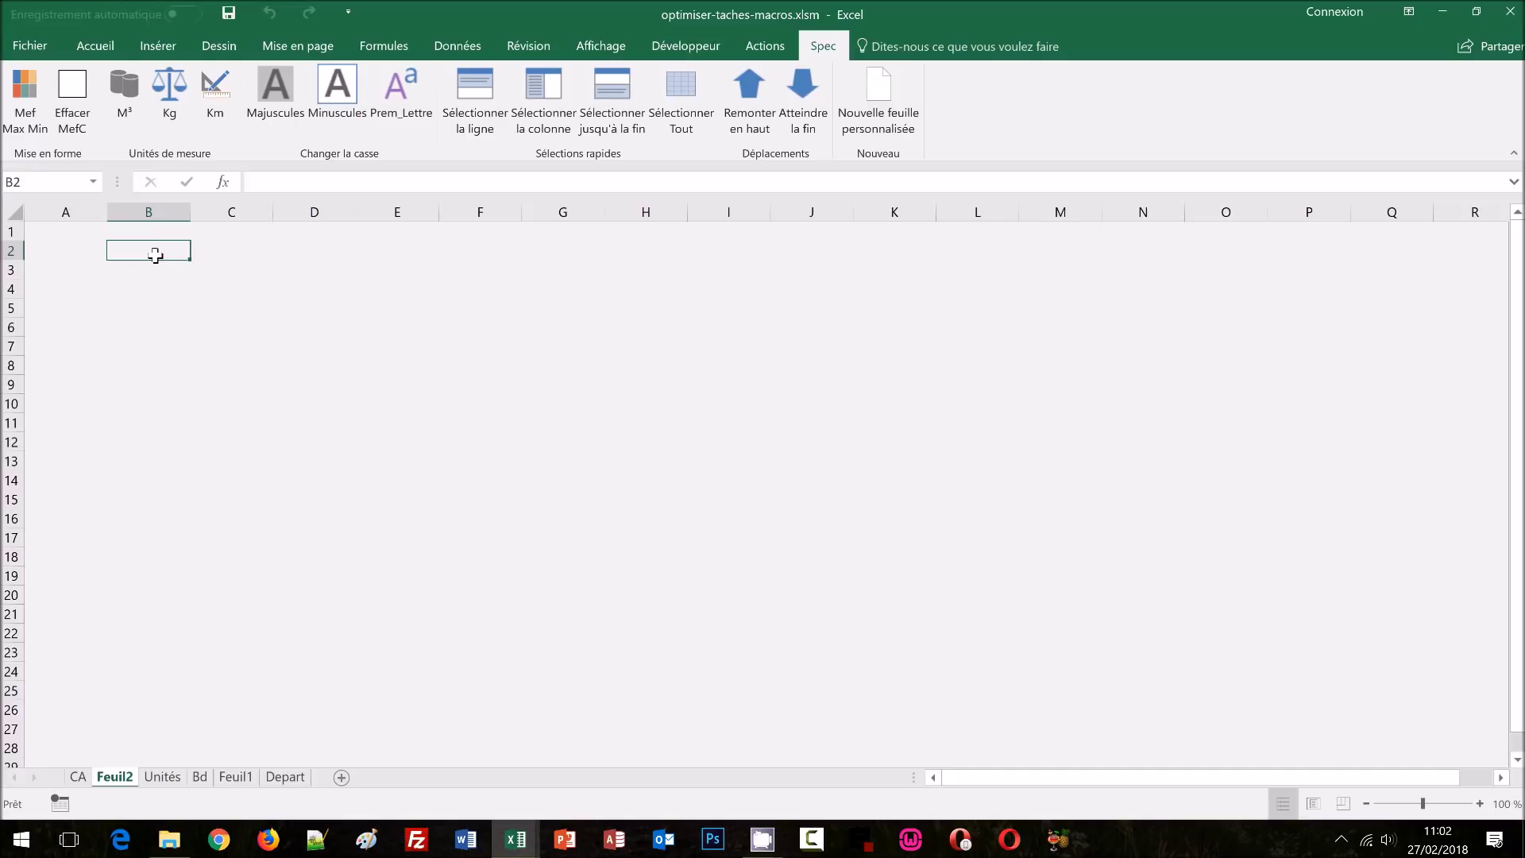
Step: Enter the text titre in cell B2 and the number 786 in cell B7 of the new sheet to test its formatting
type("titre")
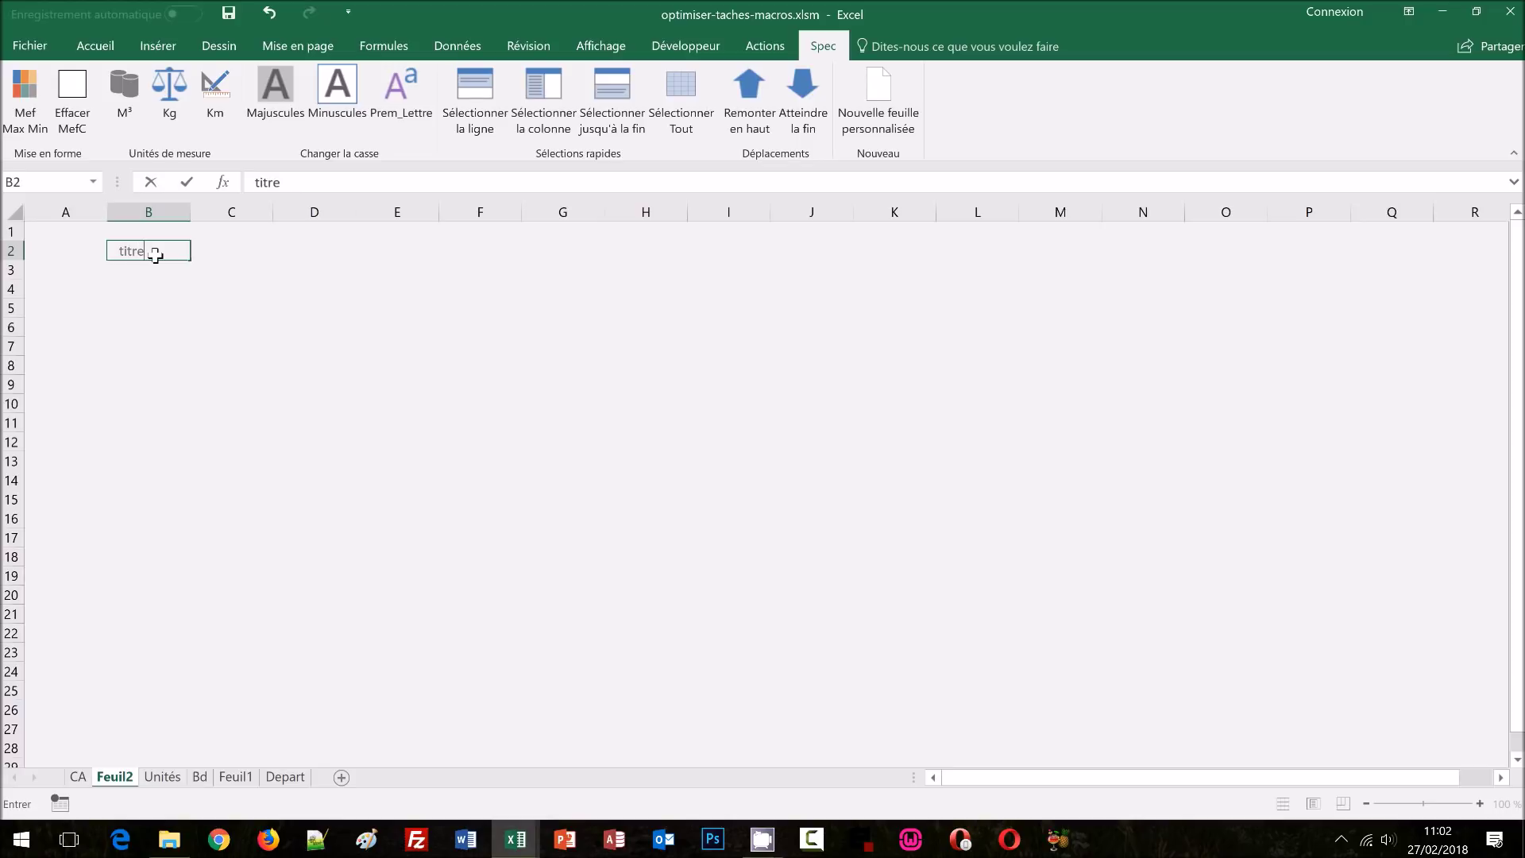
key("Return")
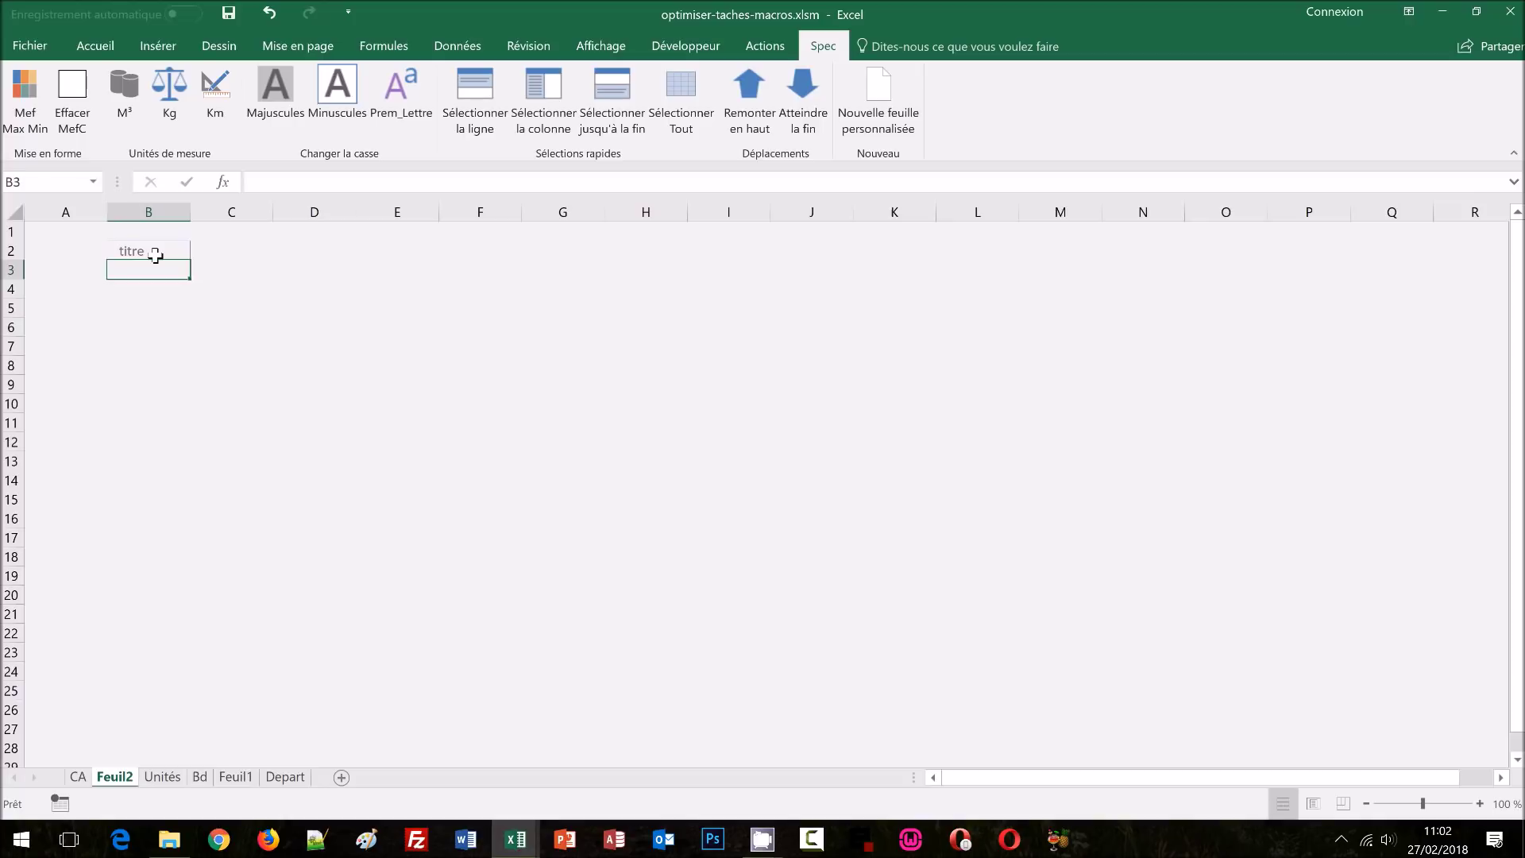
left_click(165, 345)
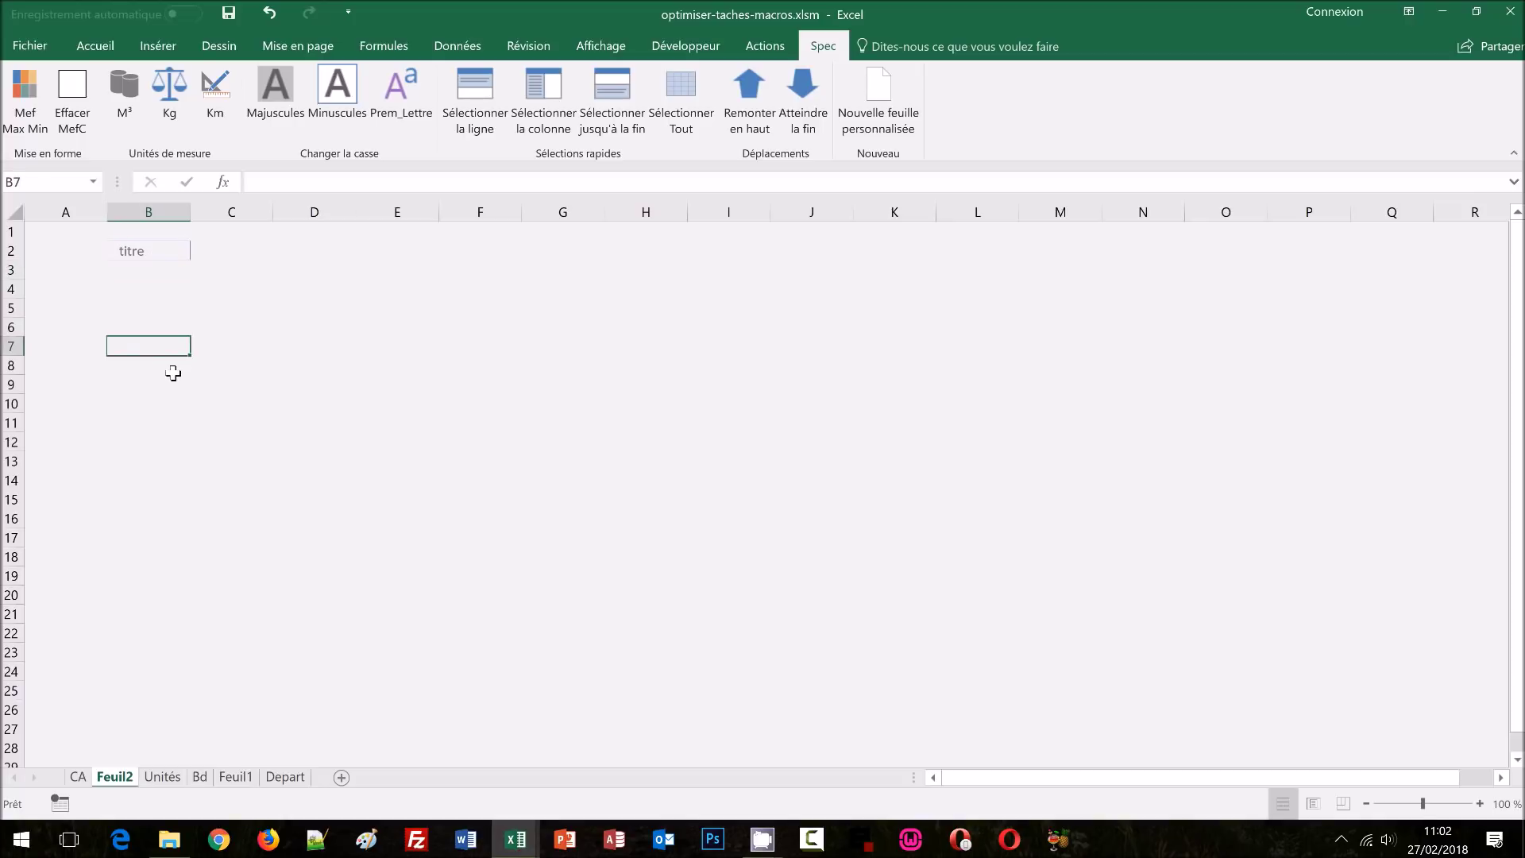
type("786")
key("Return")
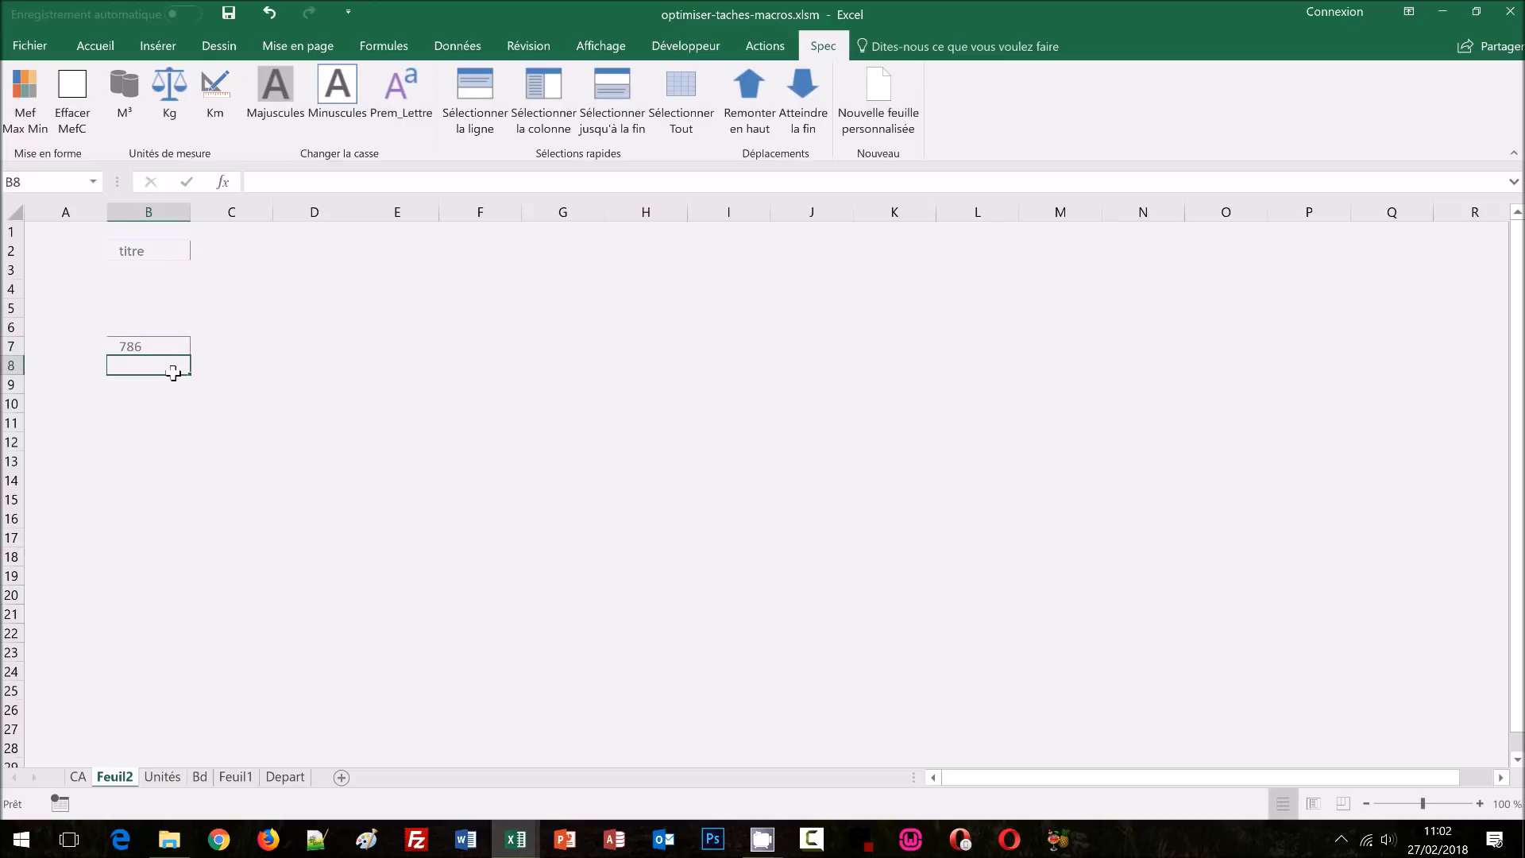
left_click(208, 421)
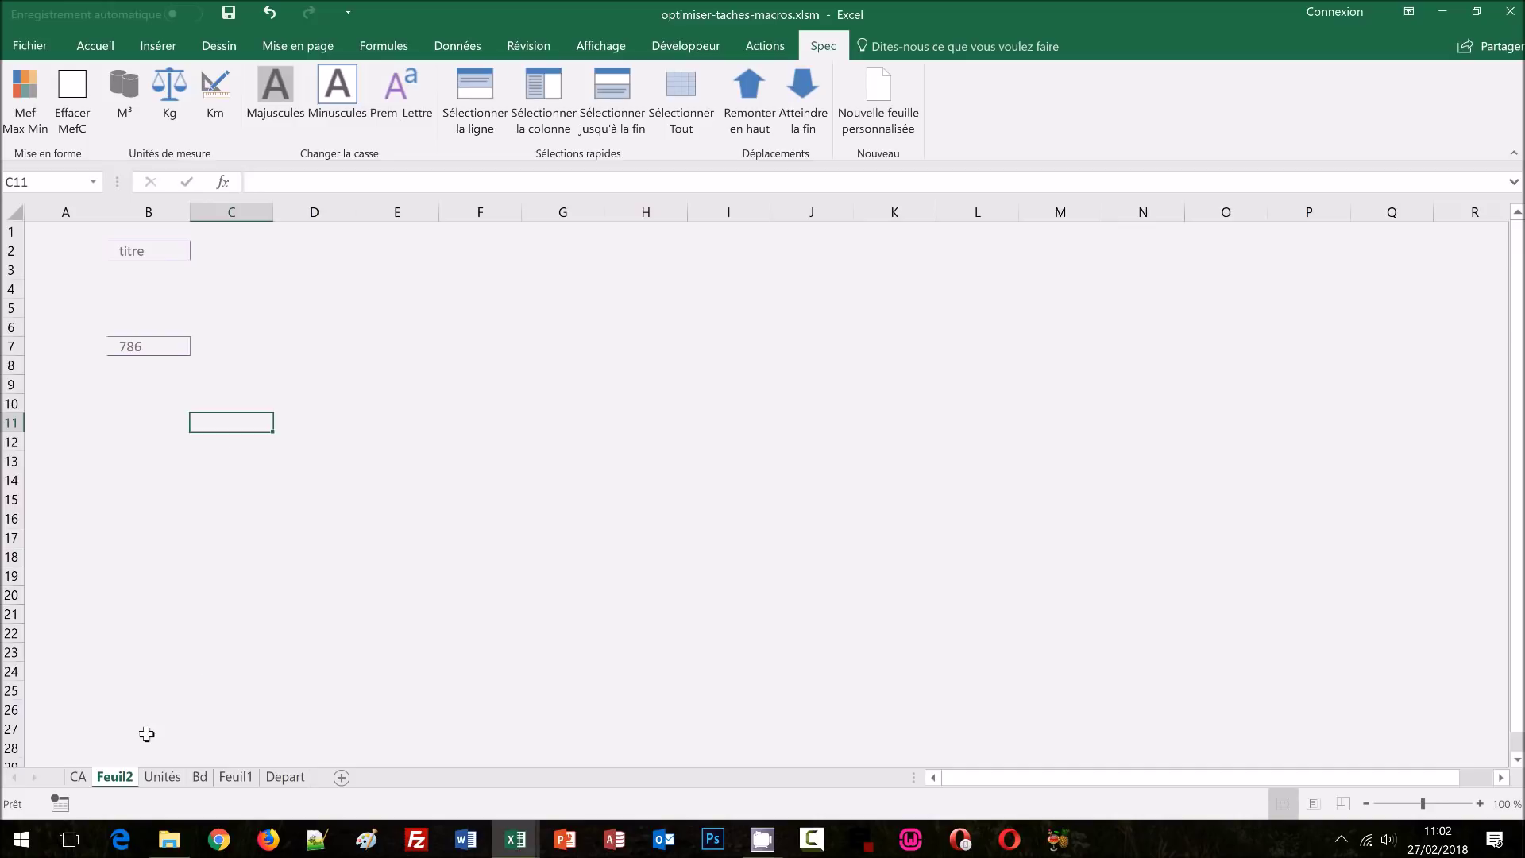
Step: Apply the Mef Max Min macro to the May to September figures of all sellers, C9:F13, on the CA sheet
left_click(78, 777)
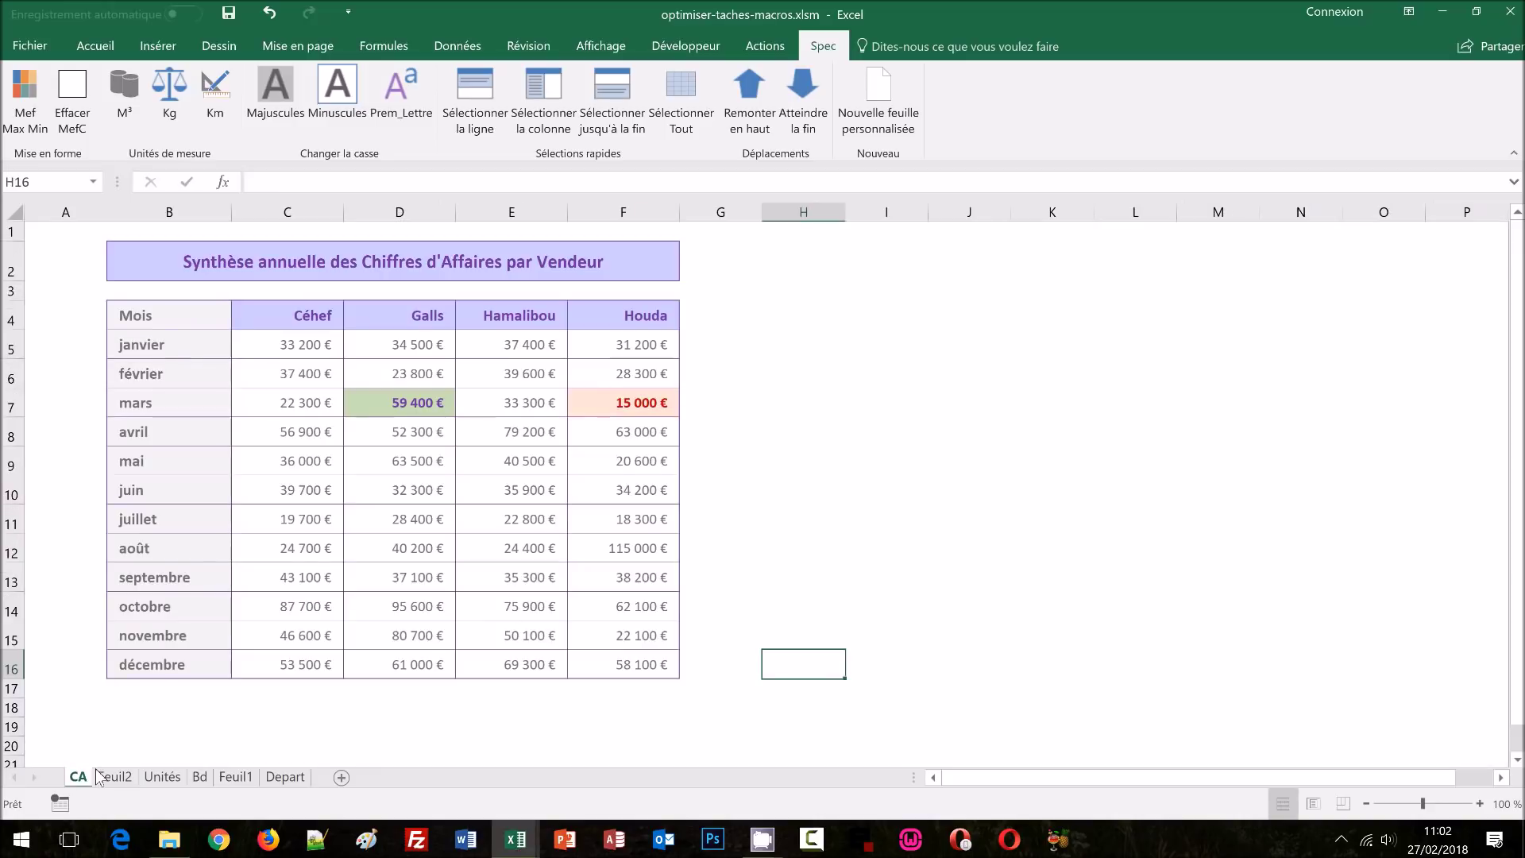
left_click(940, 517)
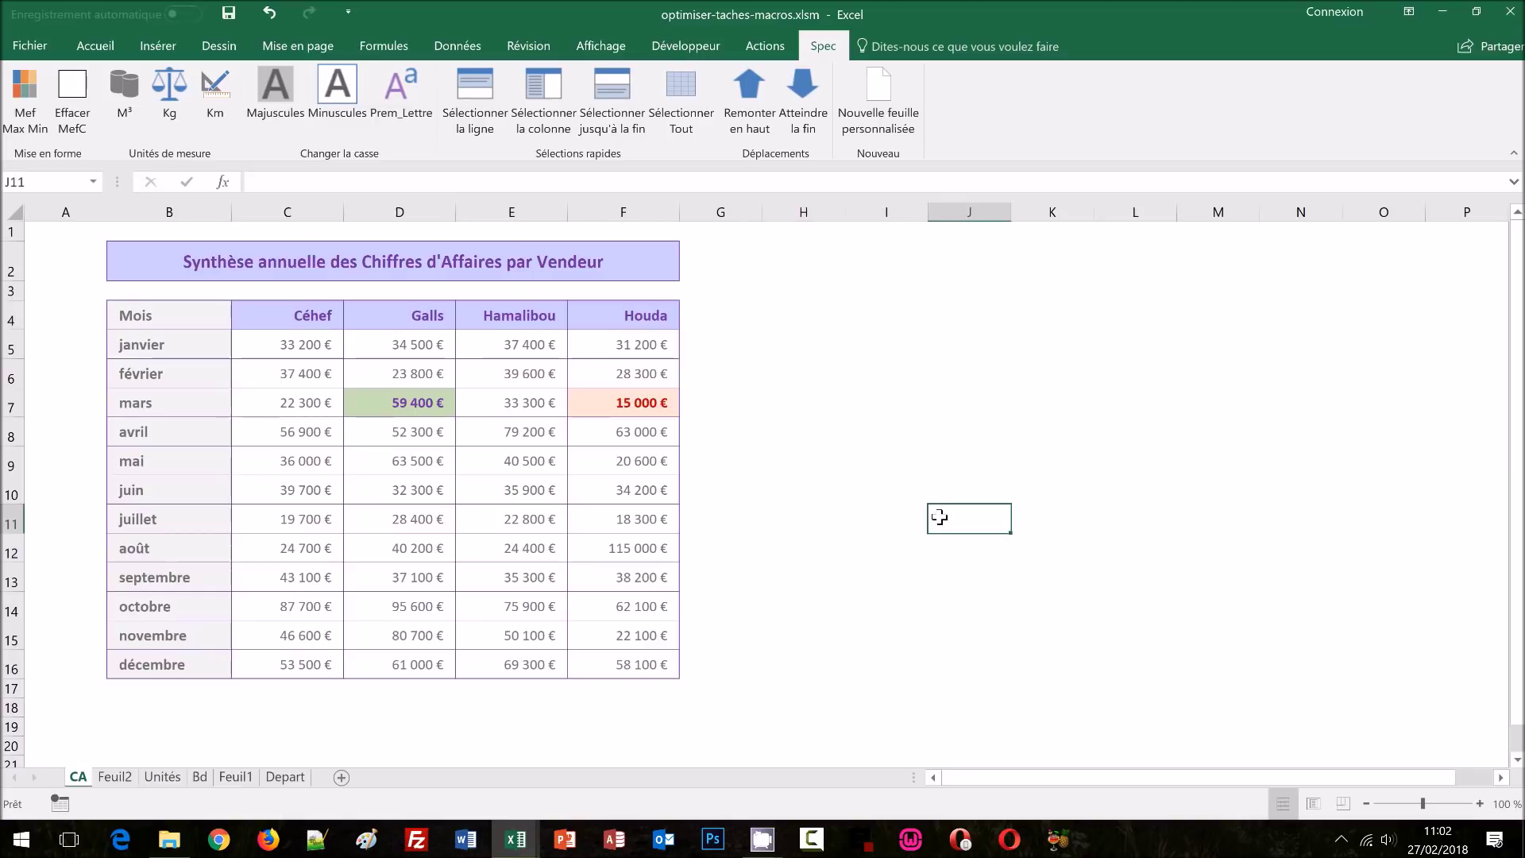
left_click_drag(269, 468, 621, 573)
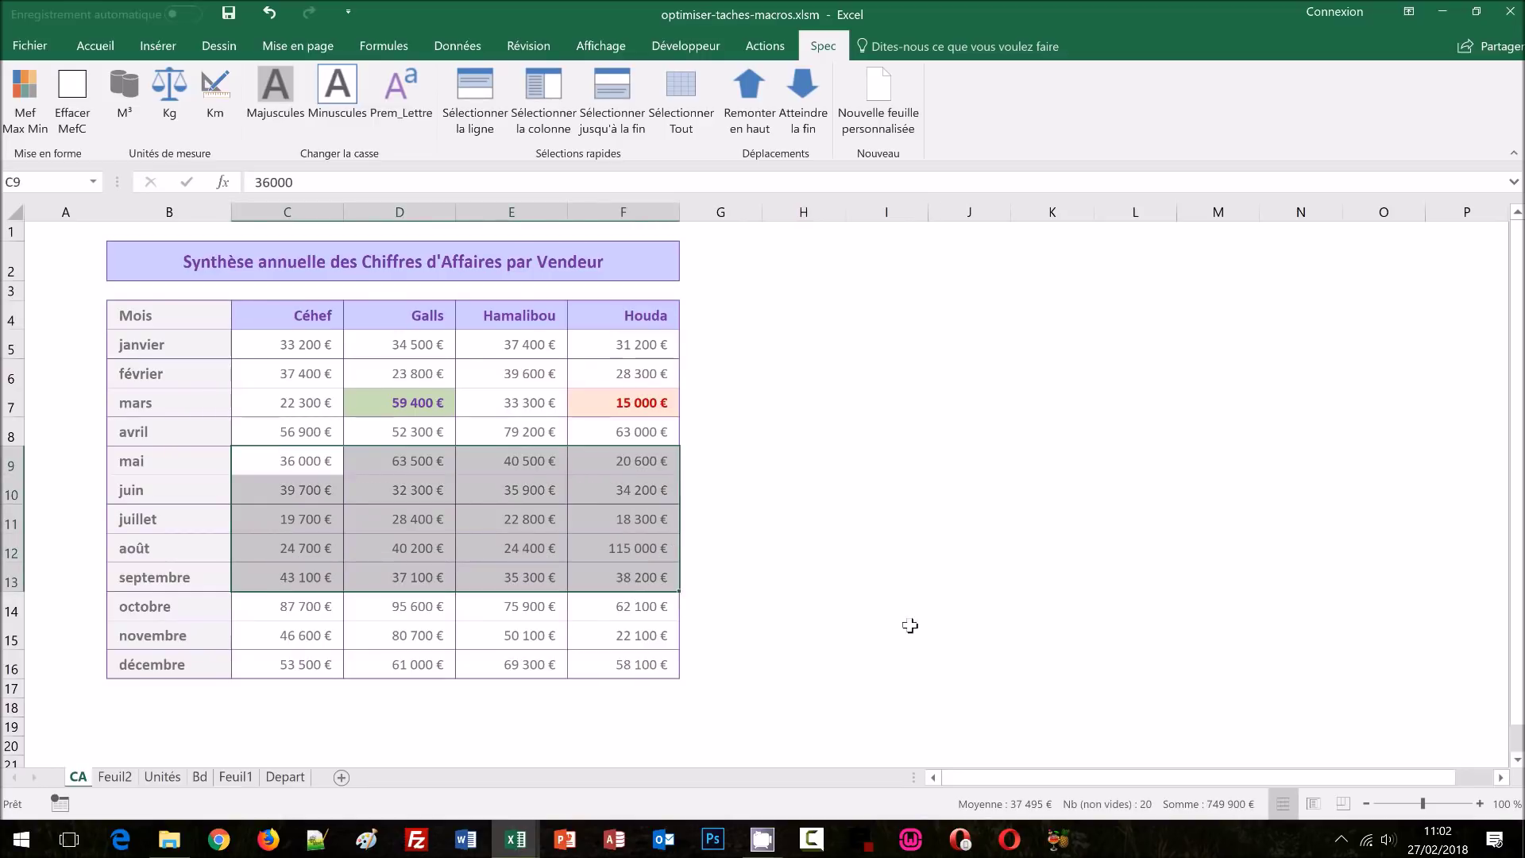
left_click(25, 95)
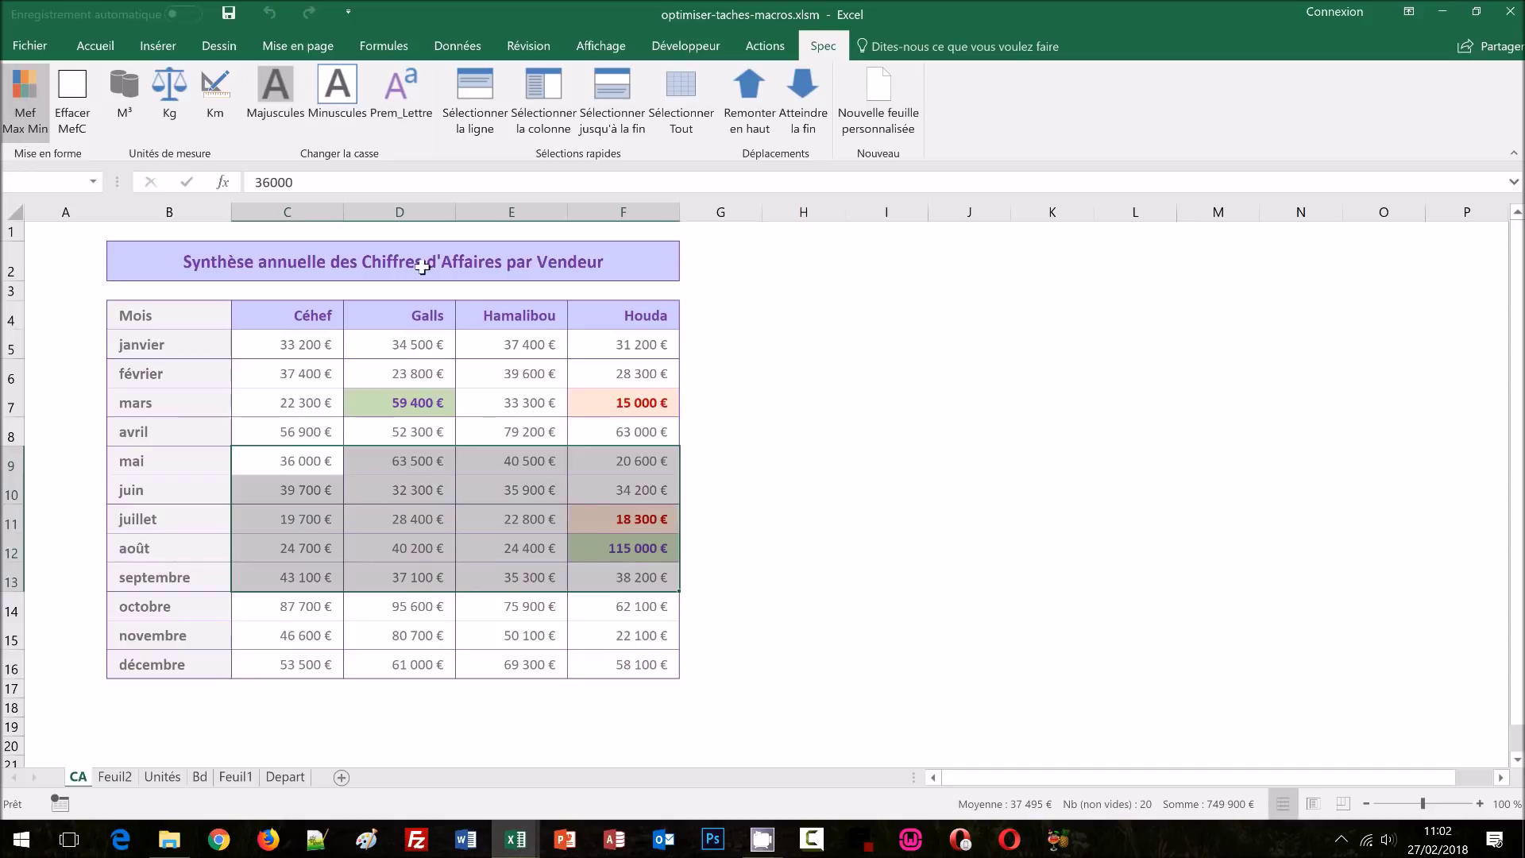
left_click(983, 488)
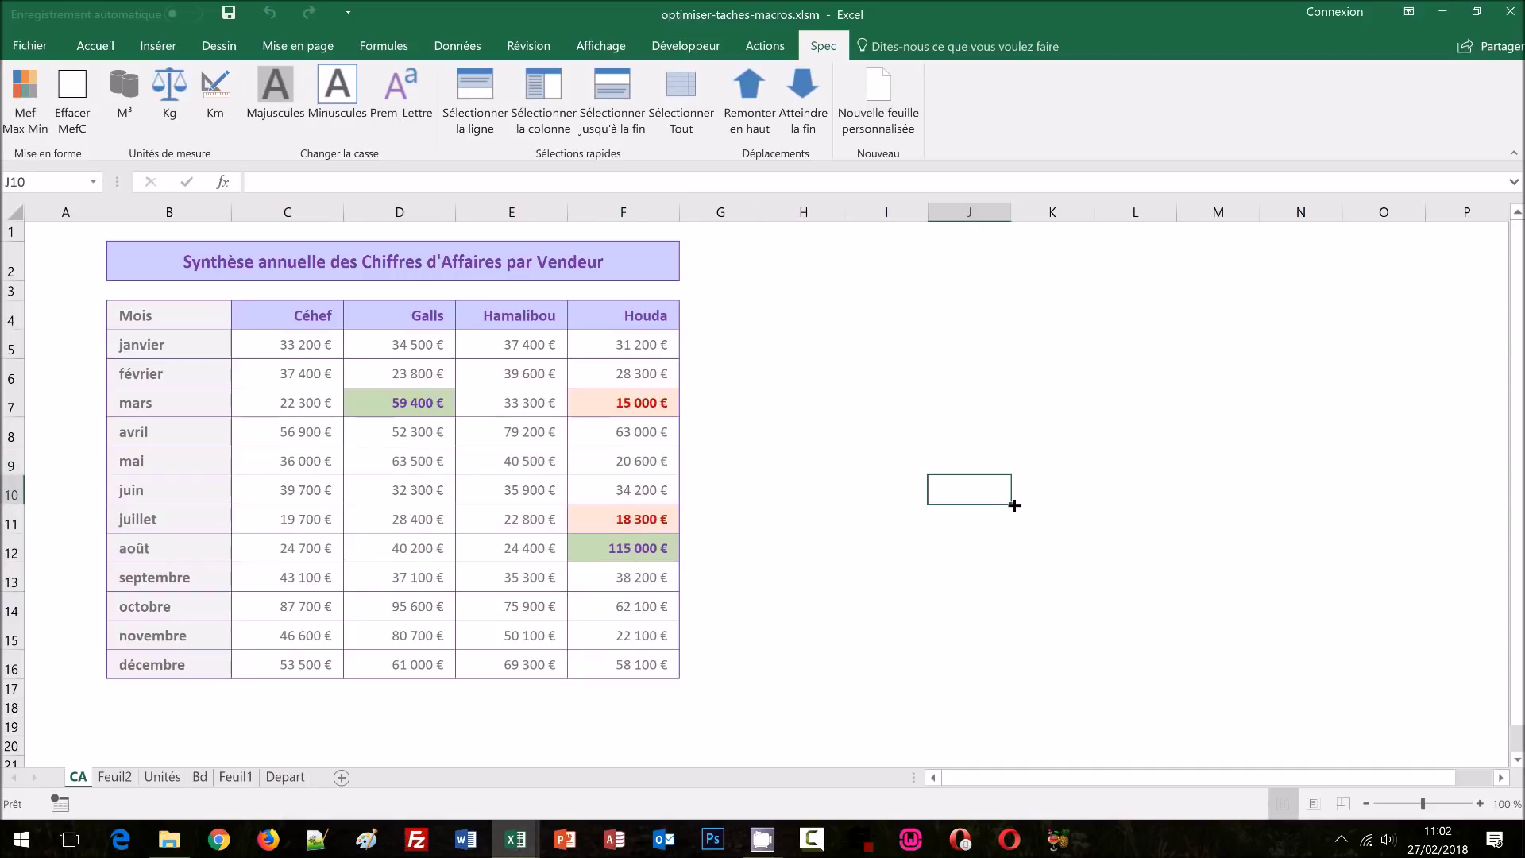